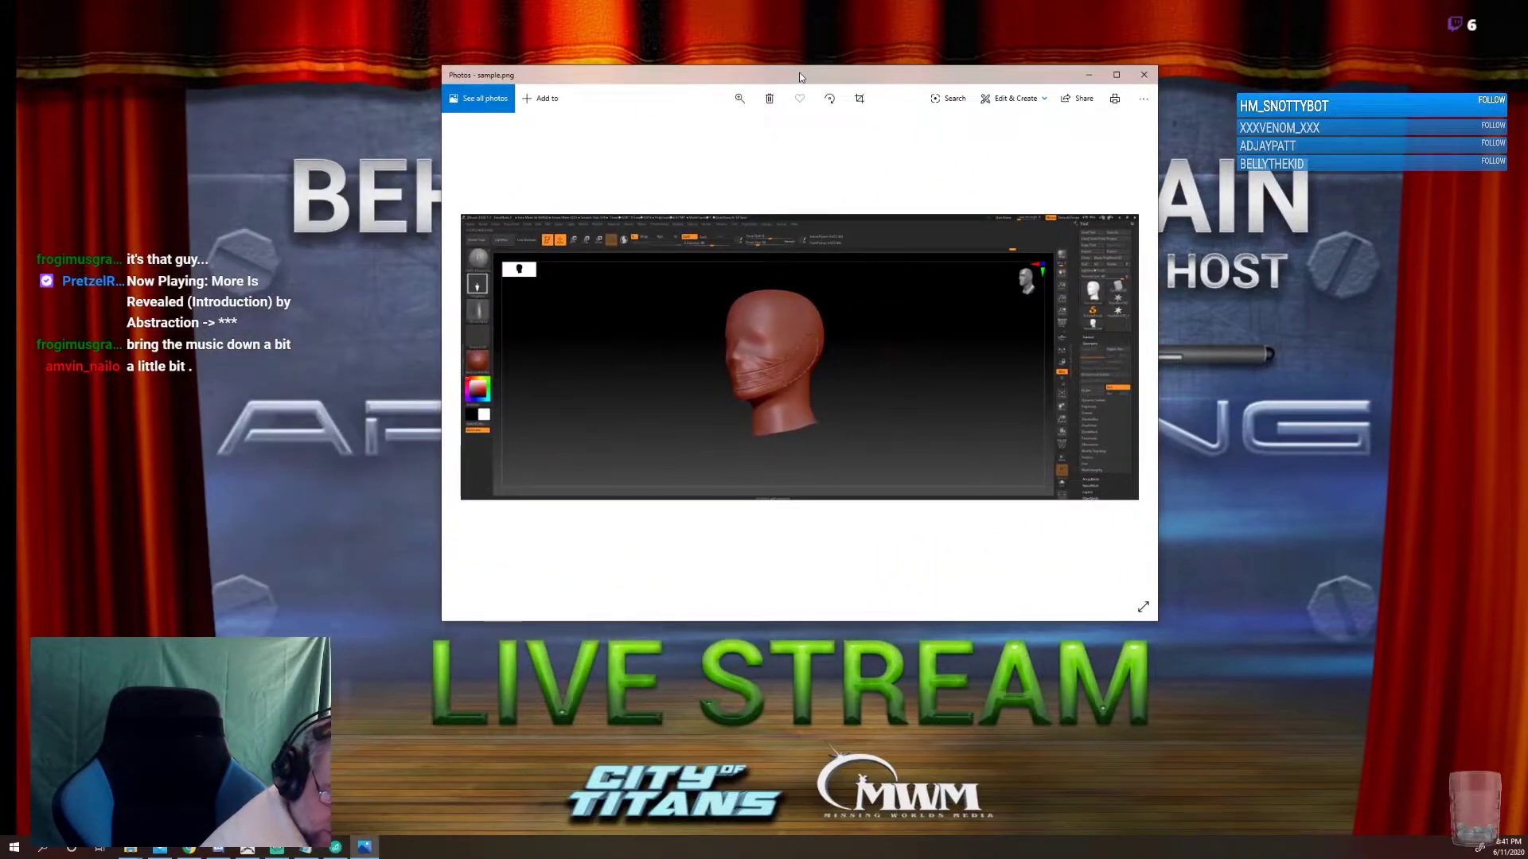
# Enlarge the sample.png masked-head reference in Photos, then minimize it
pyautogui.doubleClick(799, 71)
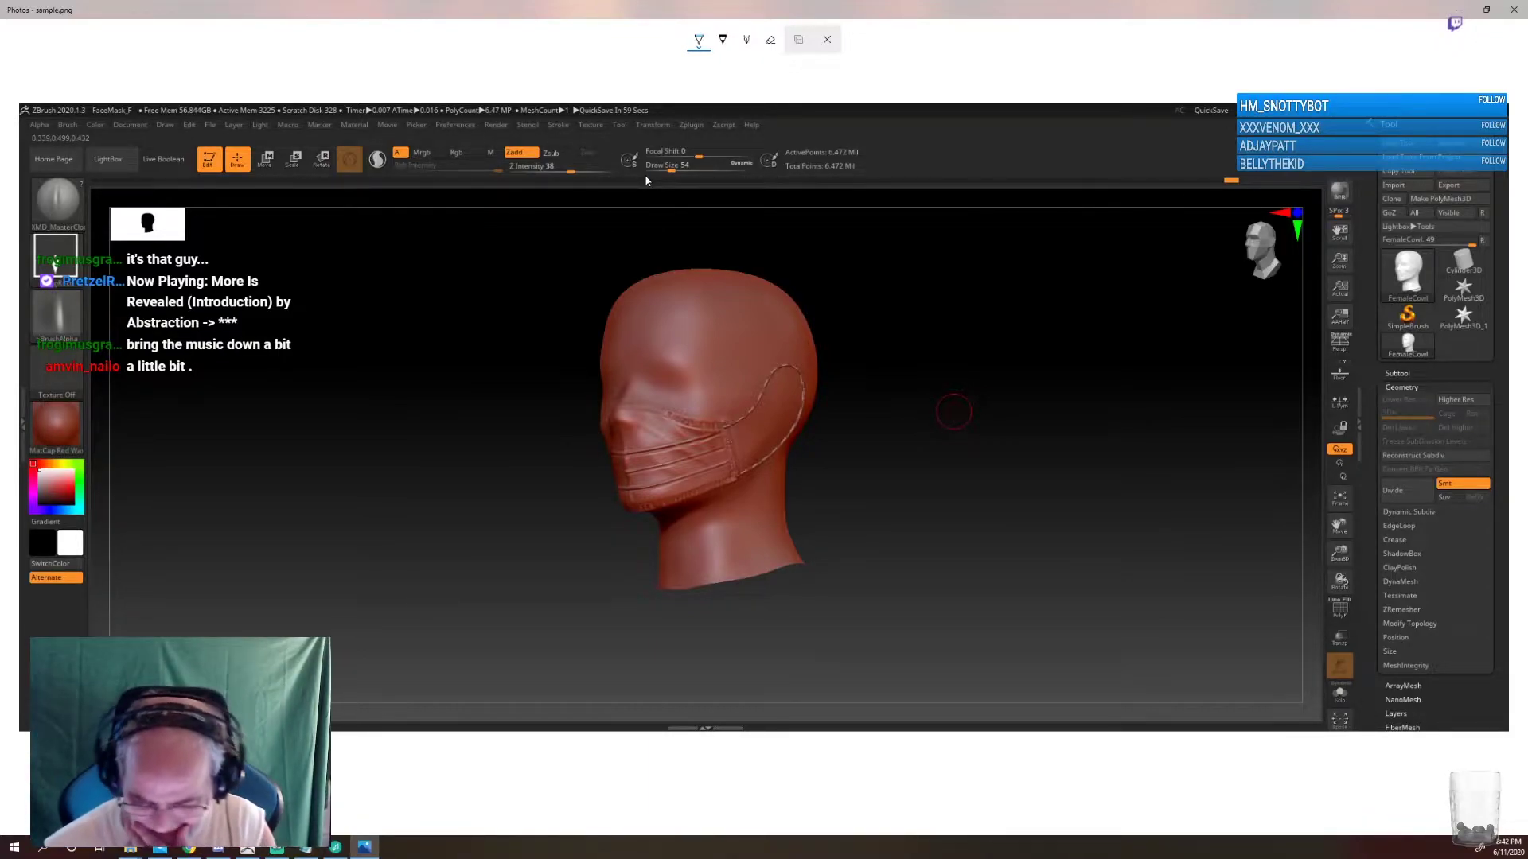
pyautogui.click(1458, 14)
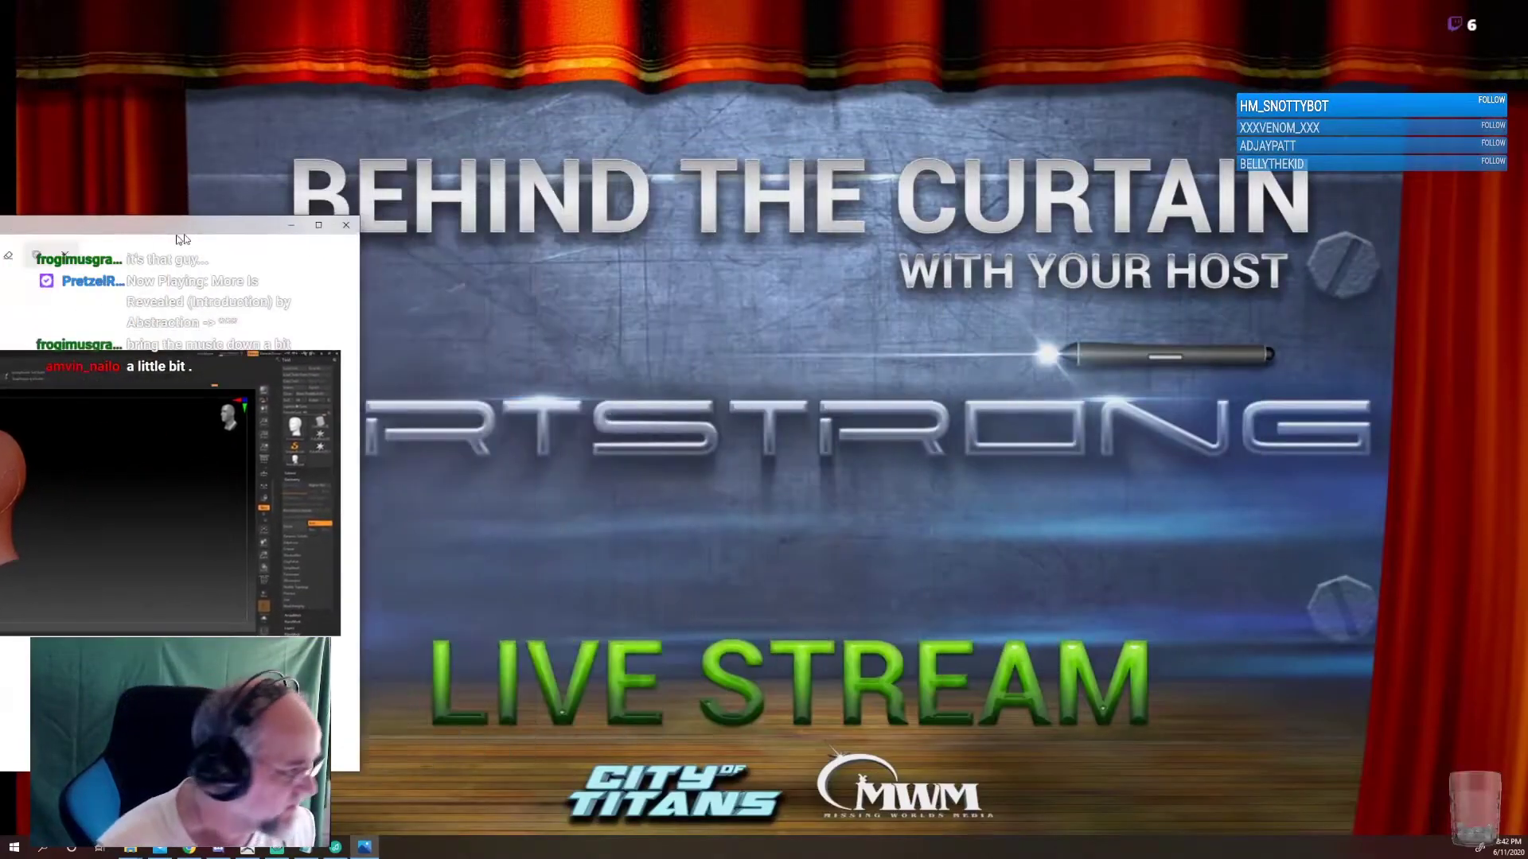
# Dock the reference to the left half, then zoom ZBrush's head to a close front view
pyautogui.moveTo(183, 239); pyautogui.dragTo(4, 250)
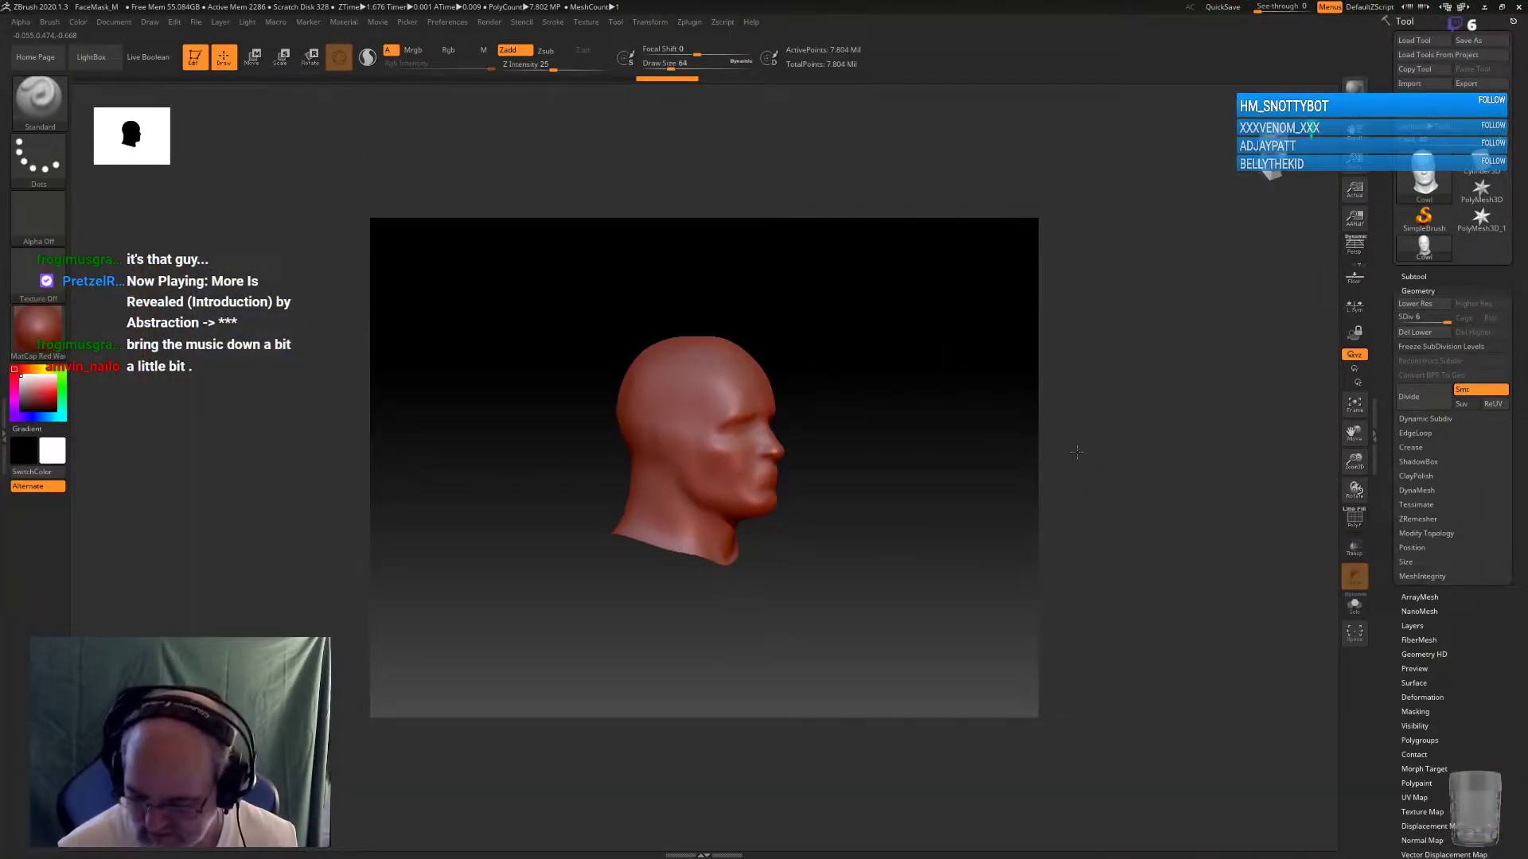
pyautogui.keyDown('alt'); pyautogui.moveTo(830, 317); pyautogui.dragTo(1114, 543, button='right'); pyautogui.keyUp('alt')
pyautogui.moveTo(1114, 543)
pyautogui.mouseDown()
pyautogui.moveTo(1091, 535)
pyautogui.moveTo(1068, 593)
pyautogui.moveTo(1054, 530)
pyautogui.mouseUp()
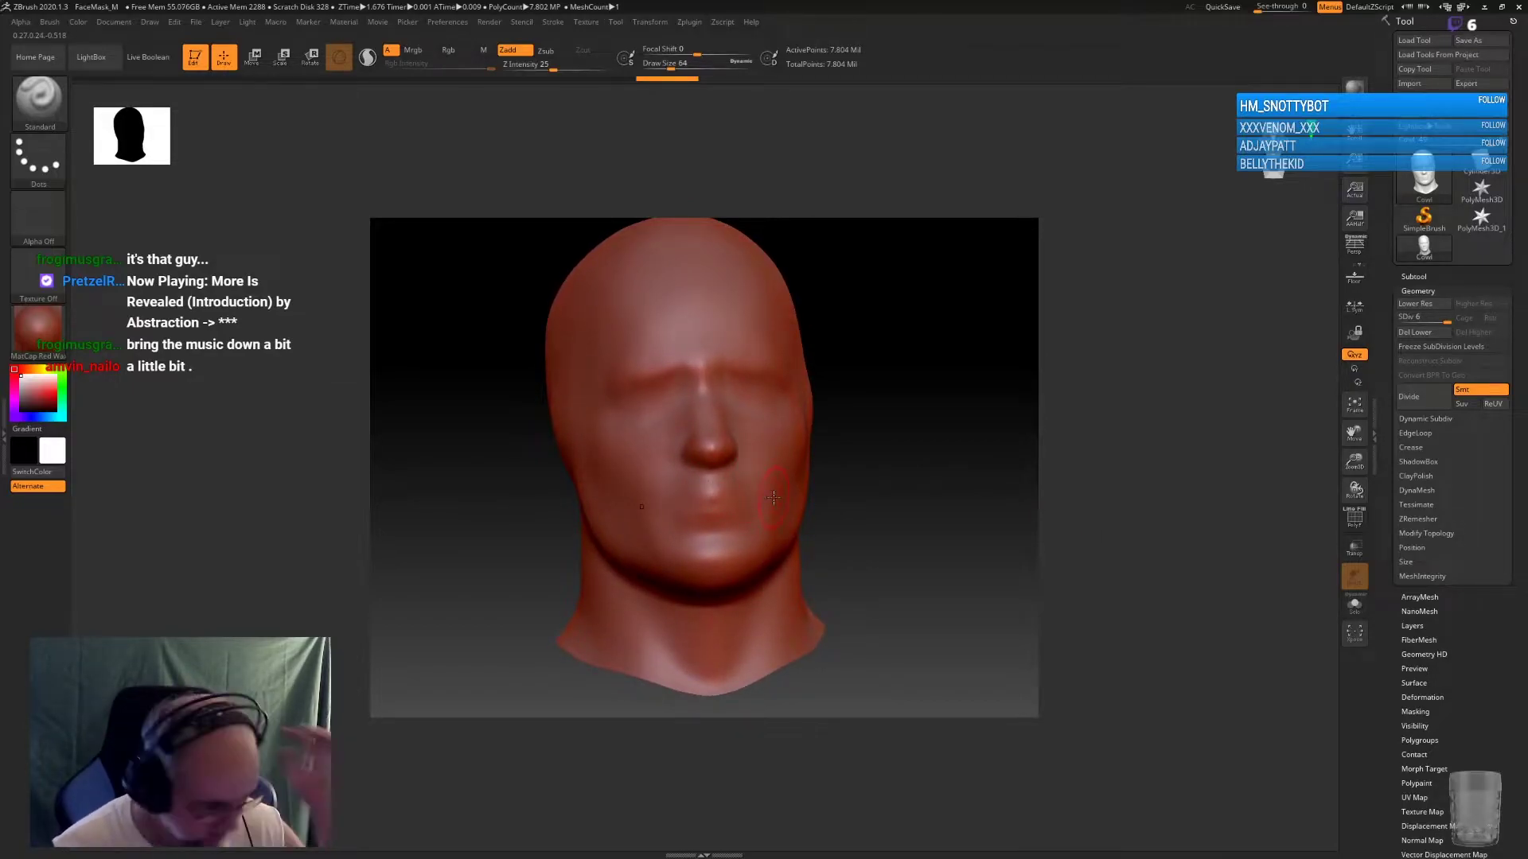
# Select the seam_26 brush, enable Lazy Mouse, and raise Draw Size from 64 to 112
pyautogui.press('b')
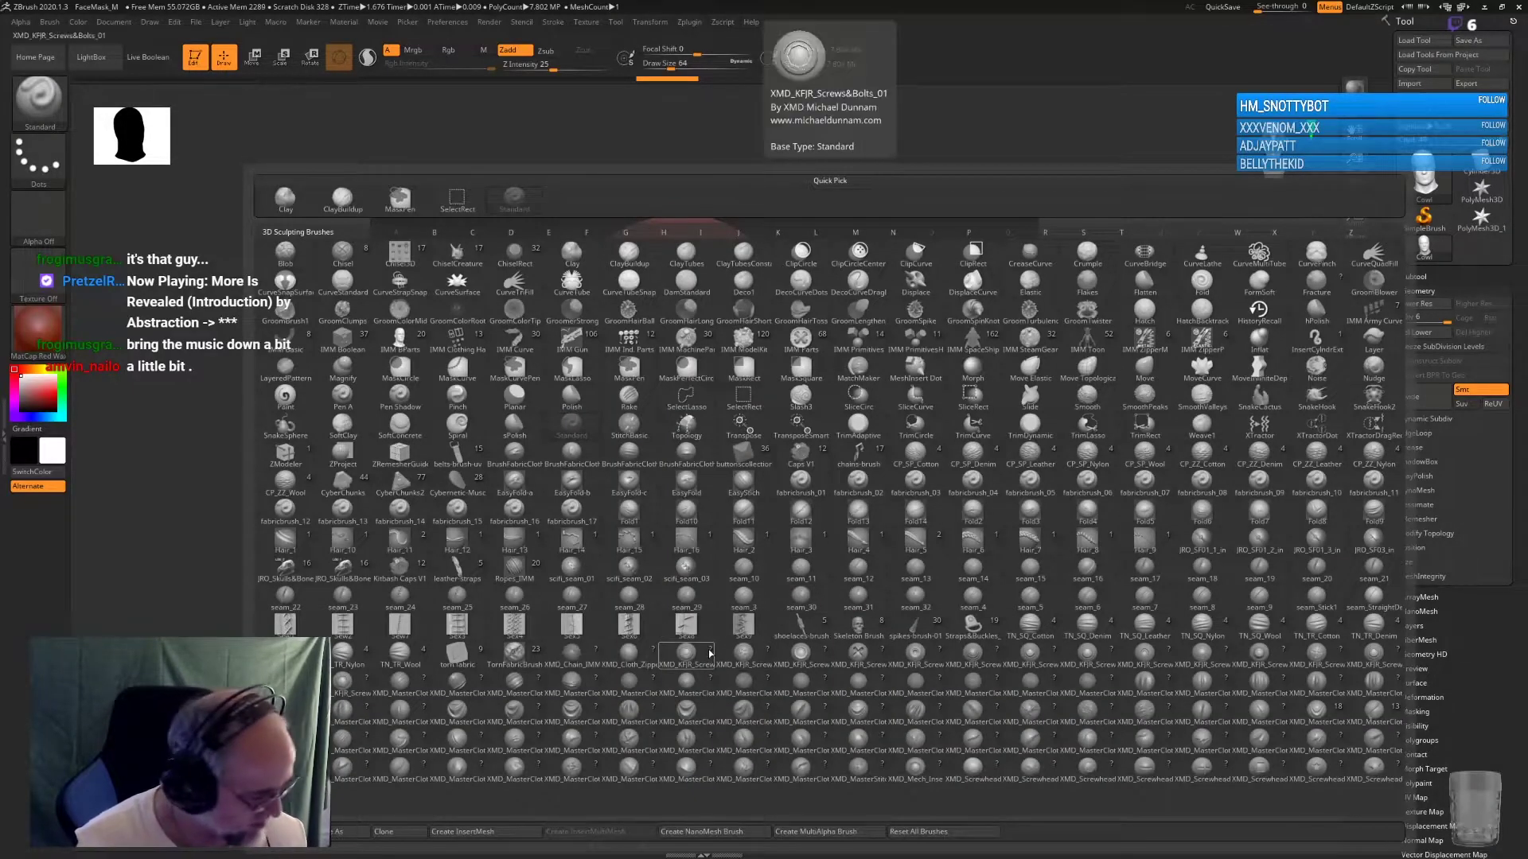
pyautogui.press('s')
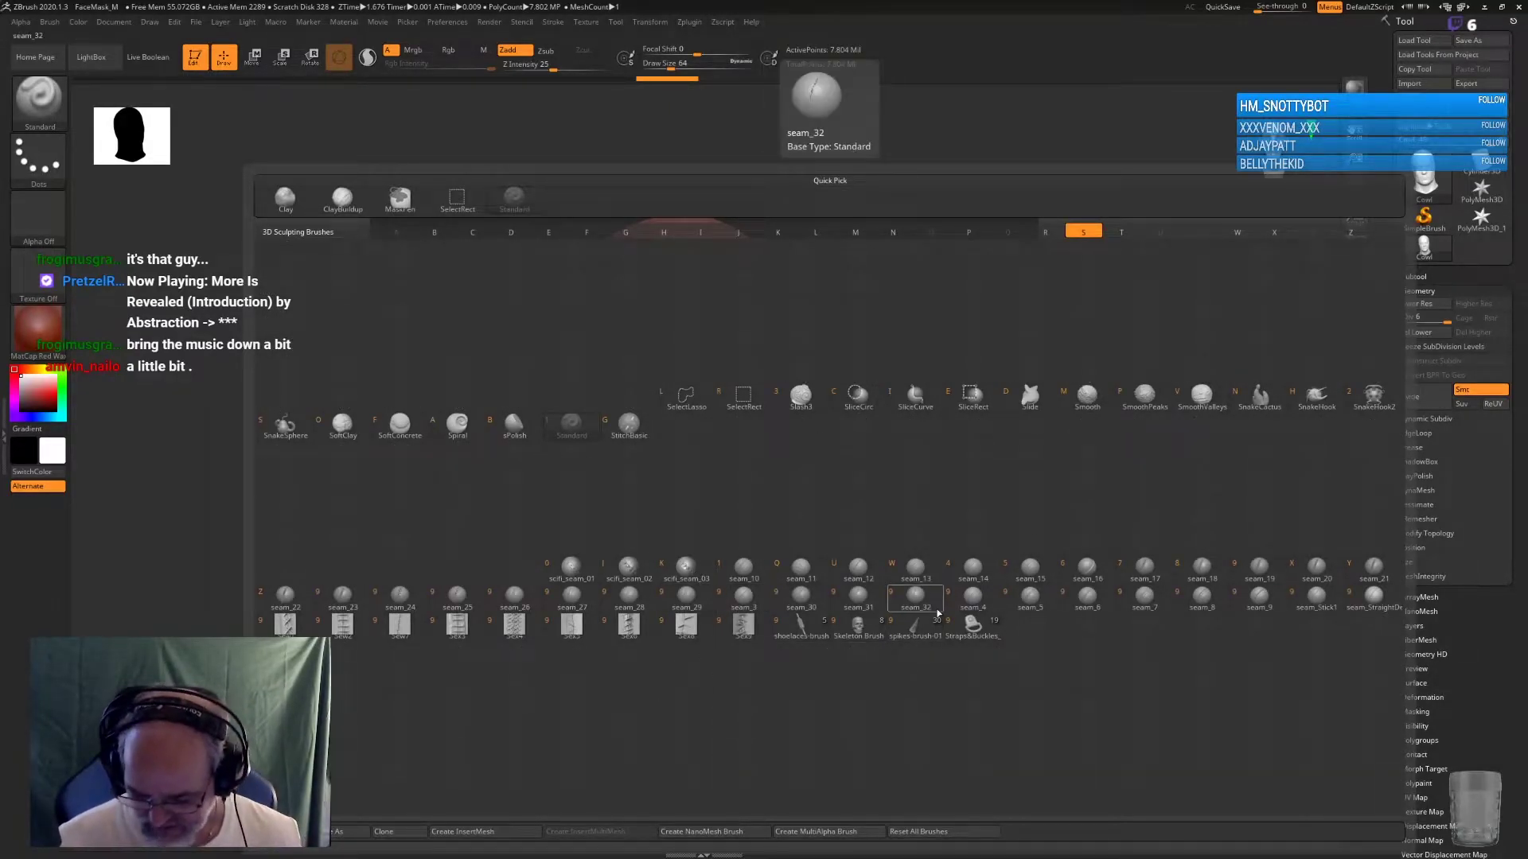
pyautogui.click(517, 596)
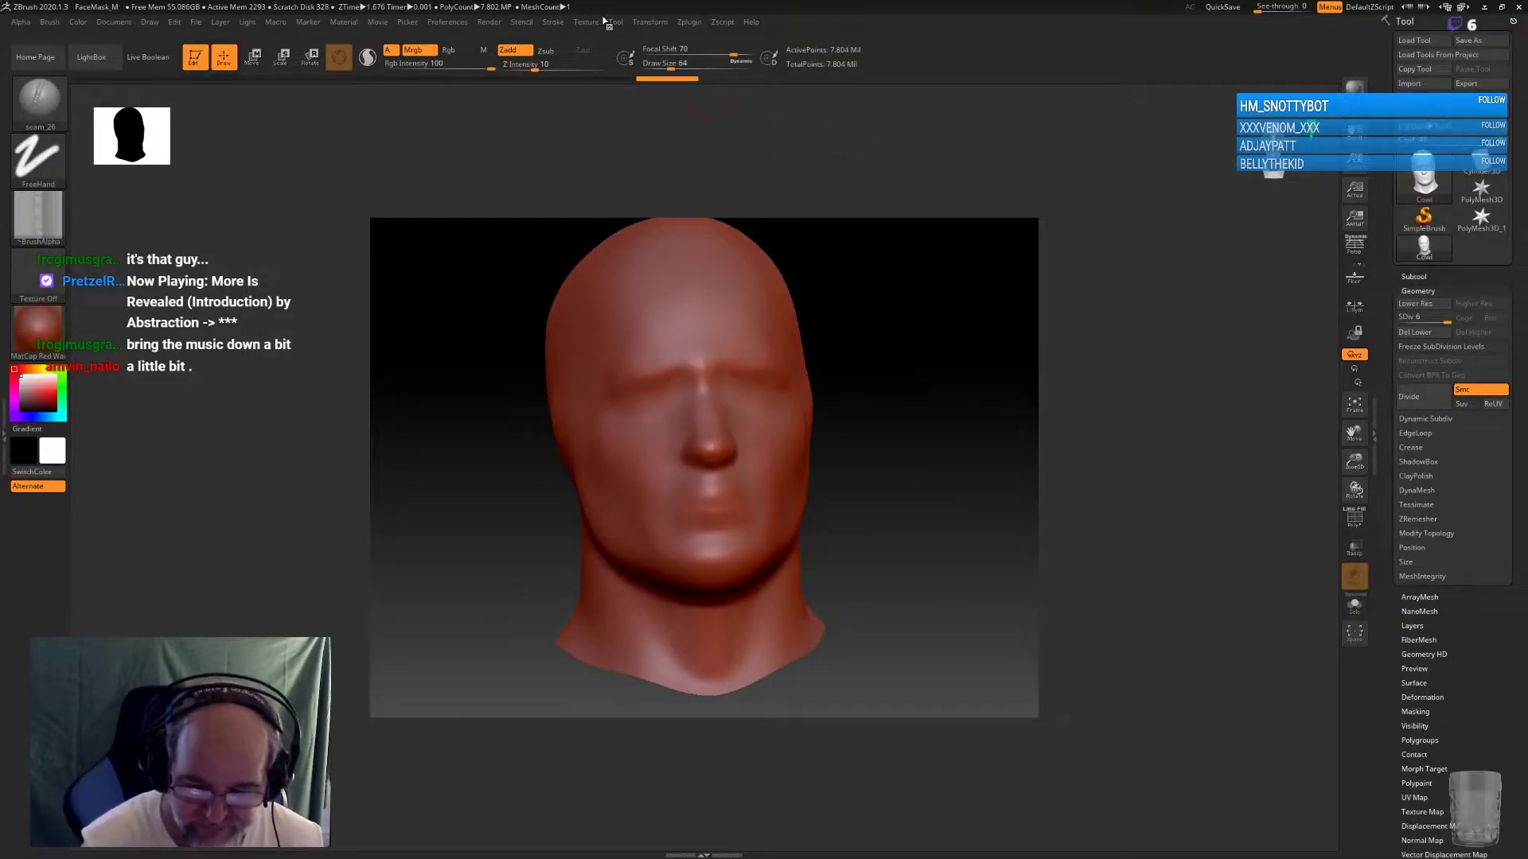
pyautogui.click(555, 22)
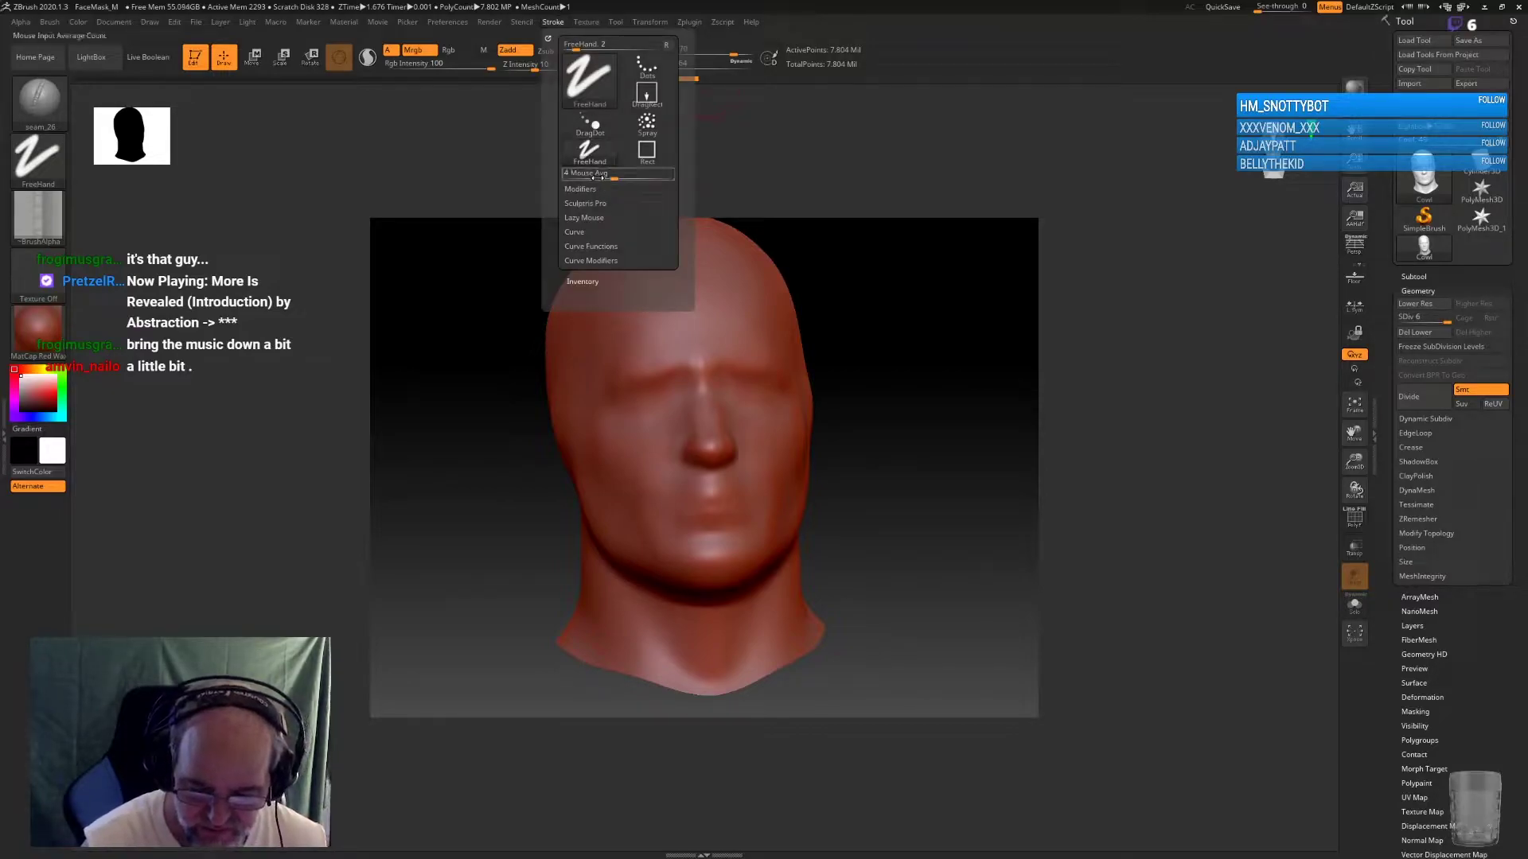
pyautogui.click(591, 212)
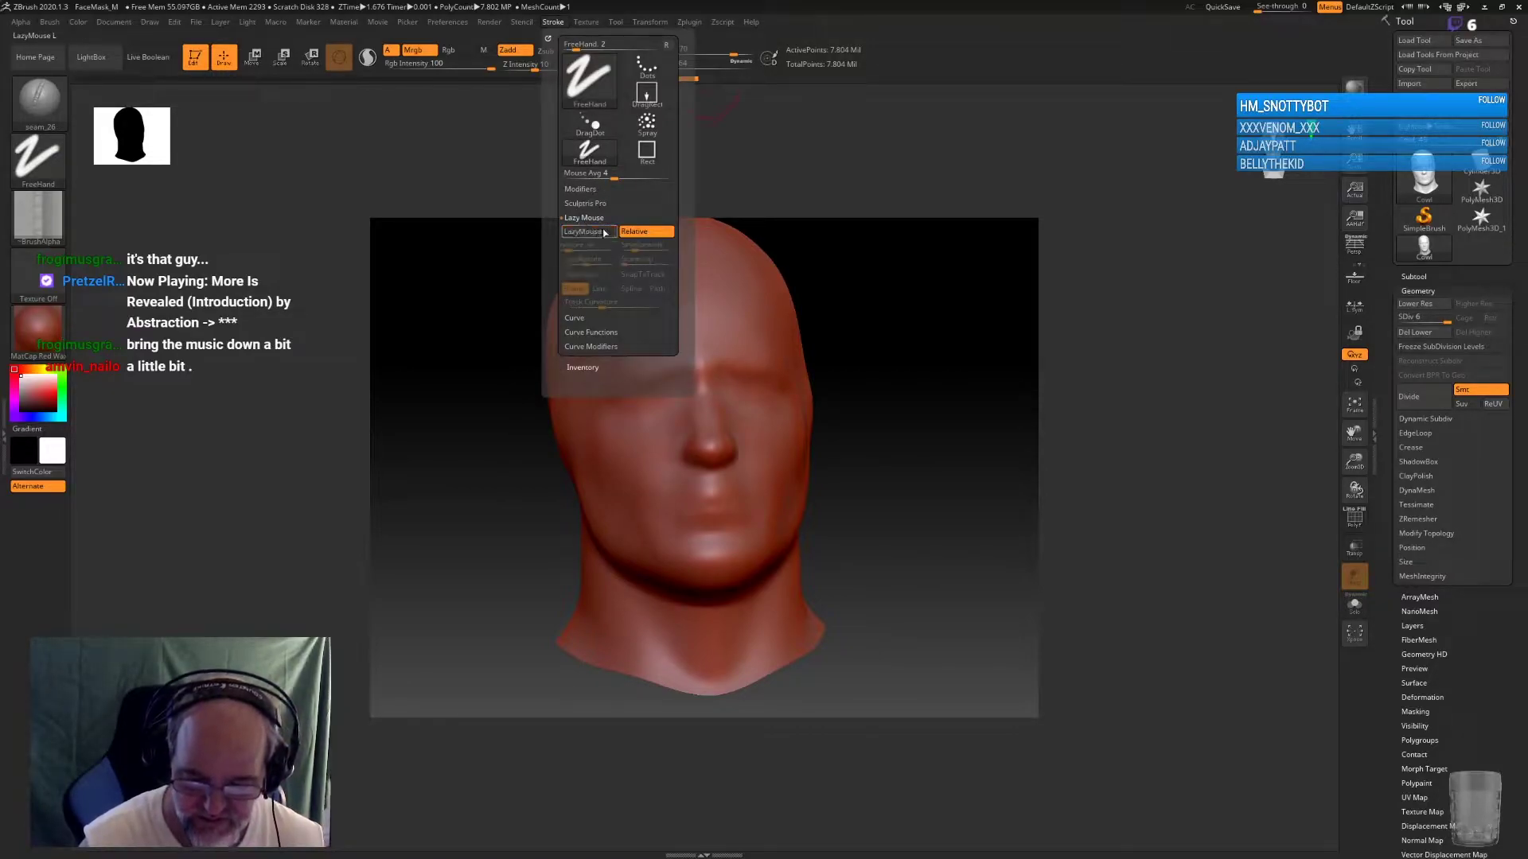
pyautogui.press(']')
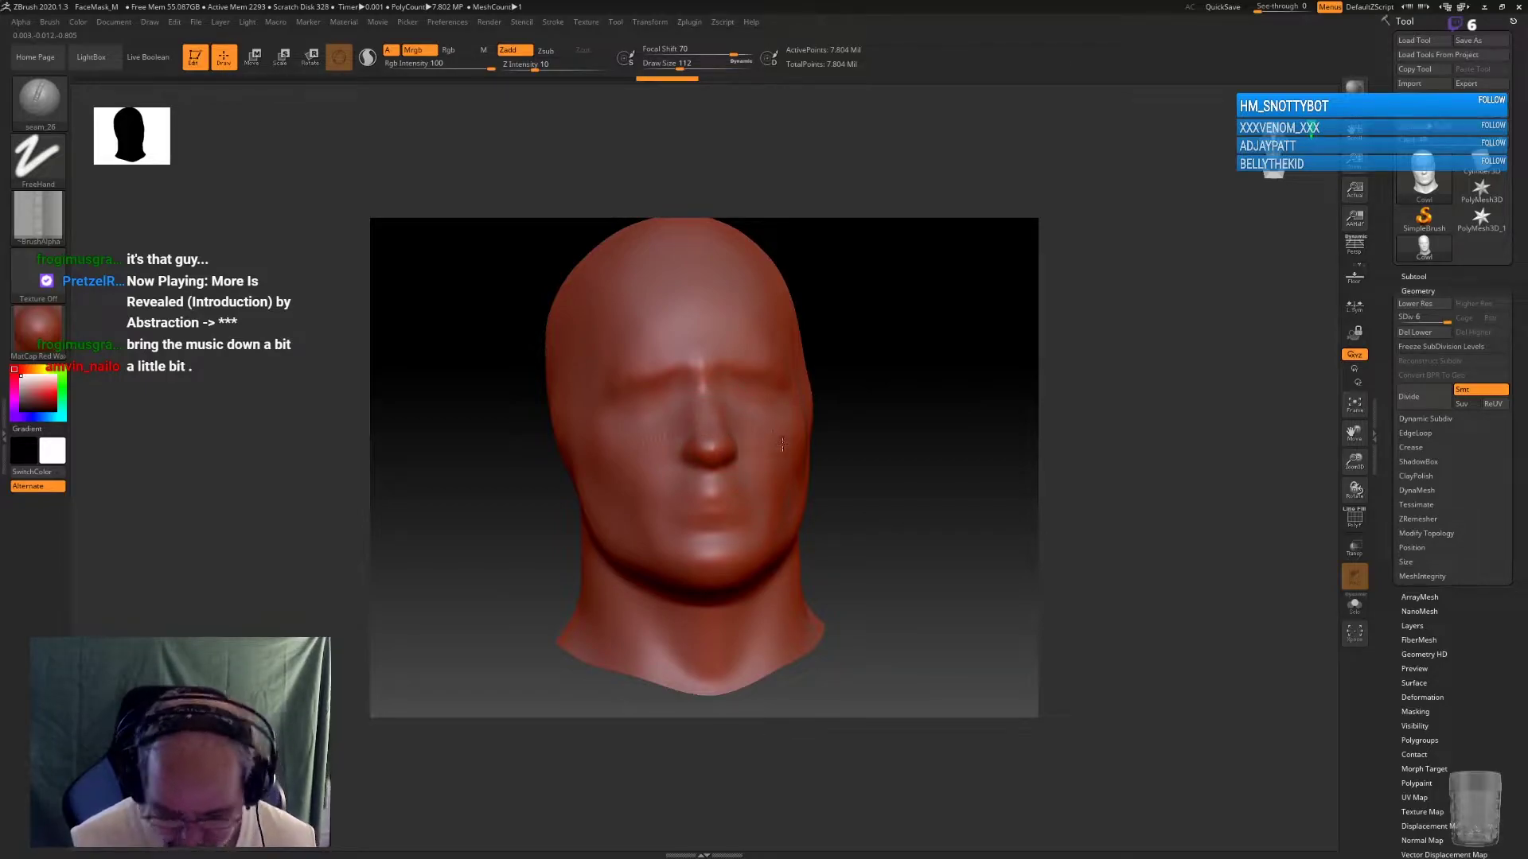
# Lay a stitched seam across the cheek with a larger brush, then turn the head
pyautogui.moveTo(766, 457); pyautogui.dragTo(740, 439)
pyautogui.press(']')
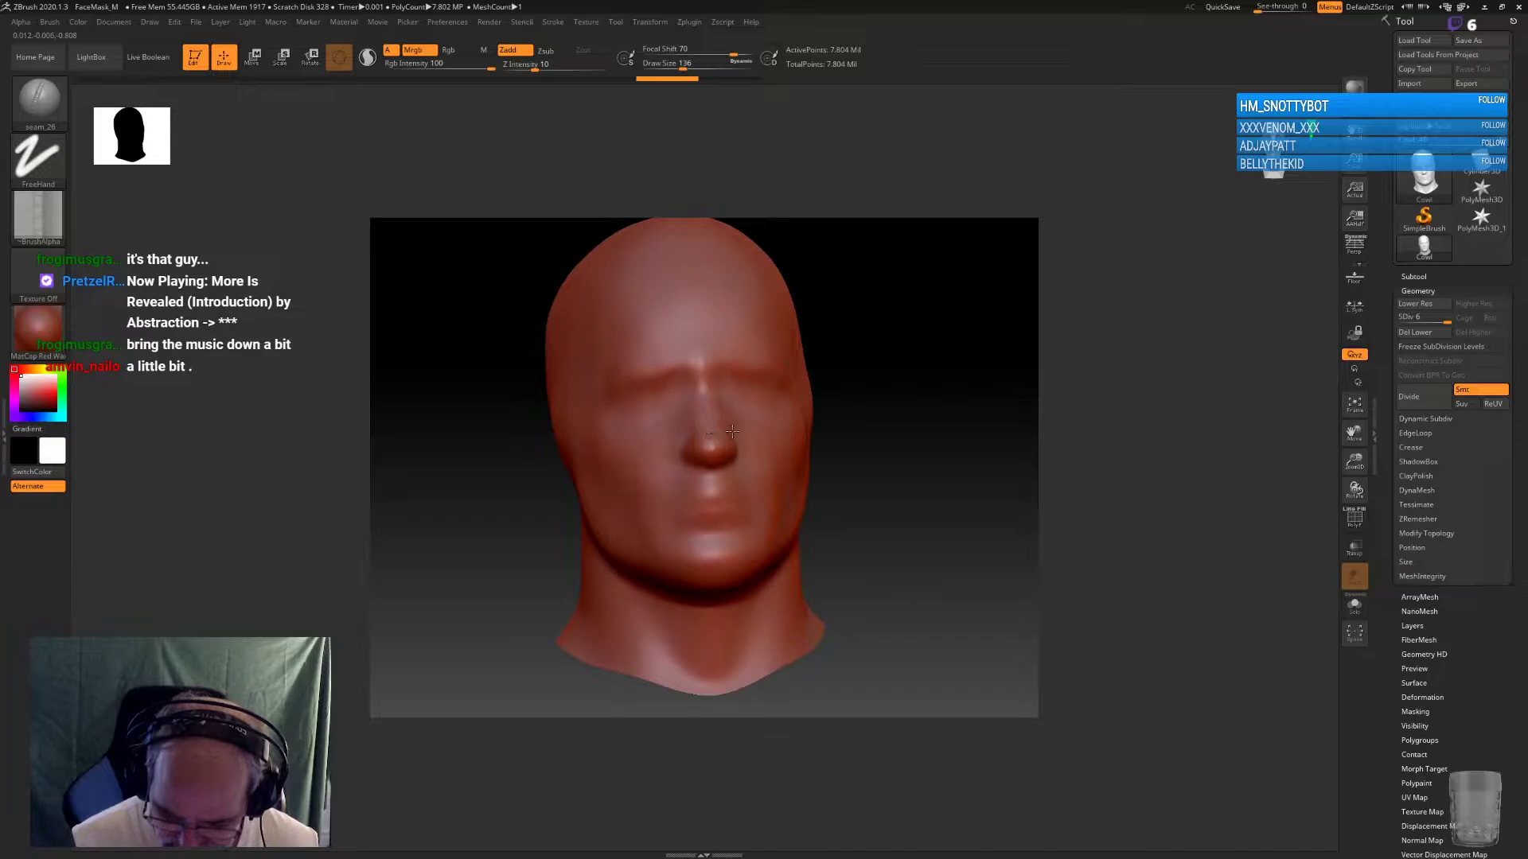
pyautogui.moveTo(1098, 493); pyautogui.dragTo(1059, 492)
pyautogui.press('ctrl')
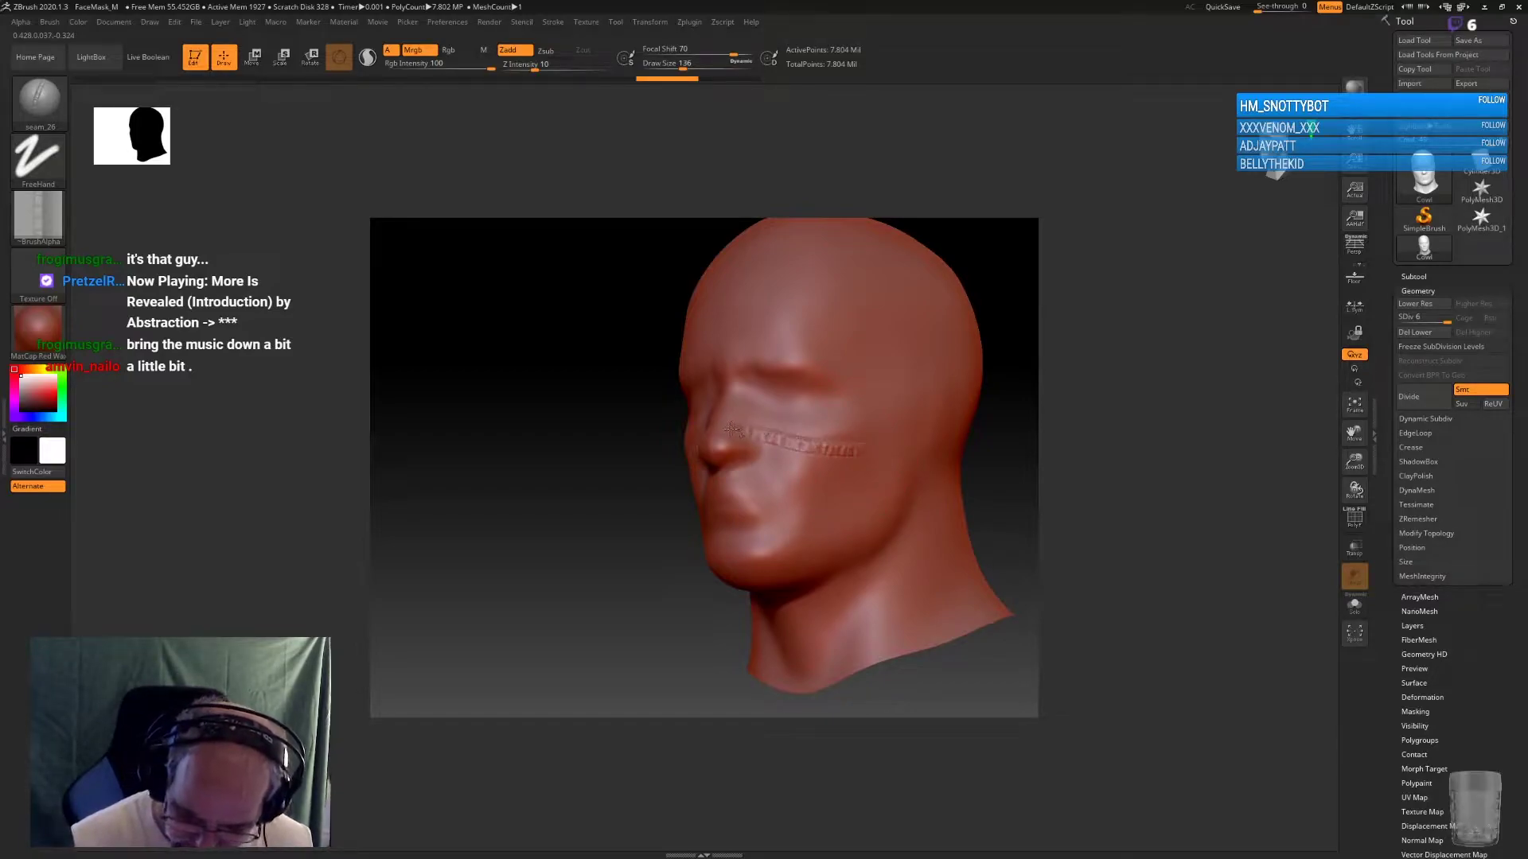
pyautogui.moveTo(1104, 515)
pyautogui.mouseDown()
pyautogui.moveTo(1132, 484)
pyautogui.moveTo(813, 557)
pyautogui.mouseUp()
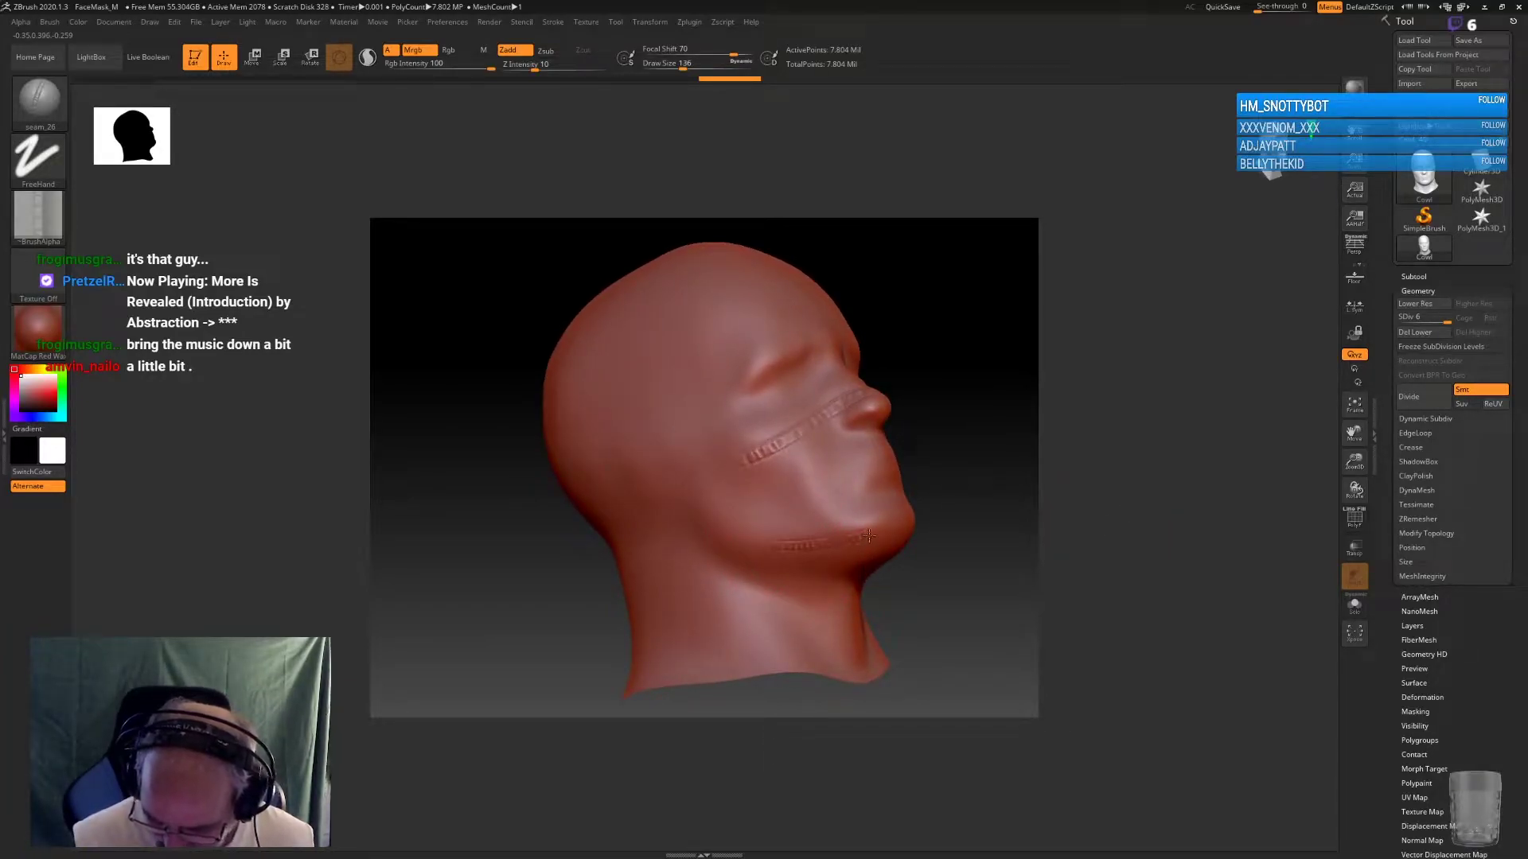
# Smooth away the stray stitch near the lower lip and chin, checking from several angles
pyautogui.moveTo(1094, 517); pyautogui.dragTo(1039, 515)
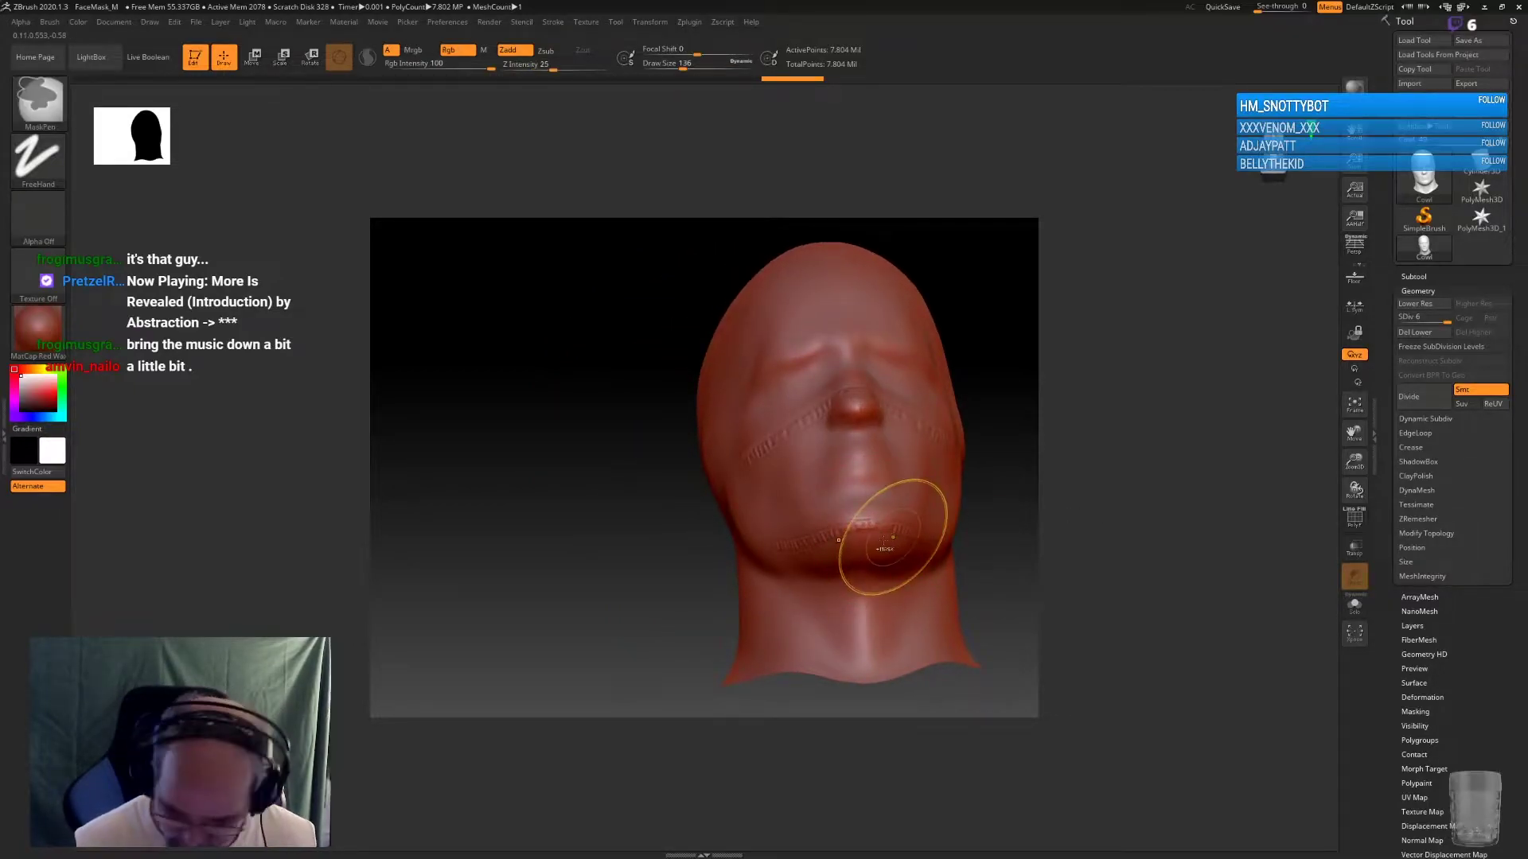
pyautogui.keyDown('shift'); pyautogui.moveTo(893, 538); pyautogui.dragTo(883, 546); pyautogui.keyUp('shift')
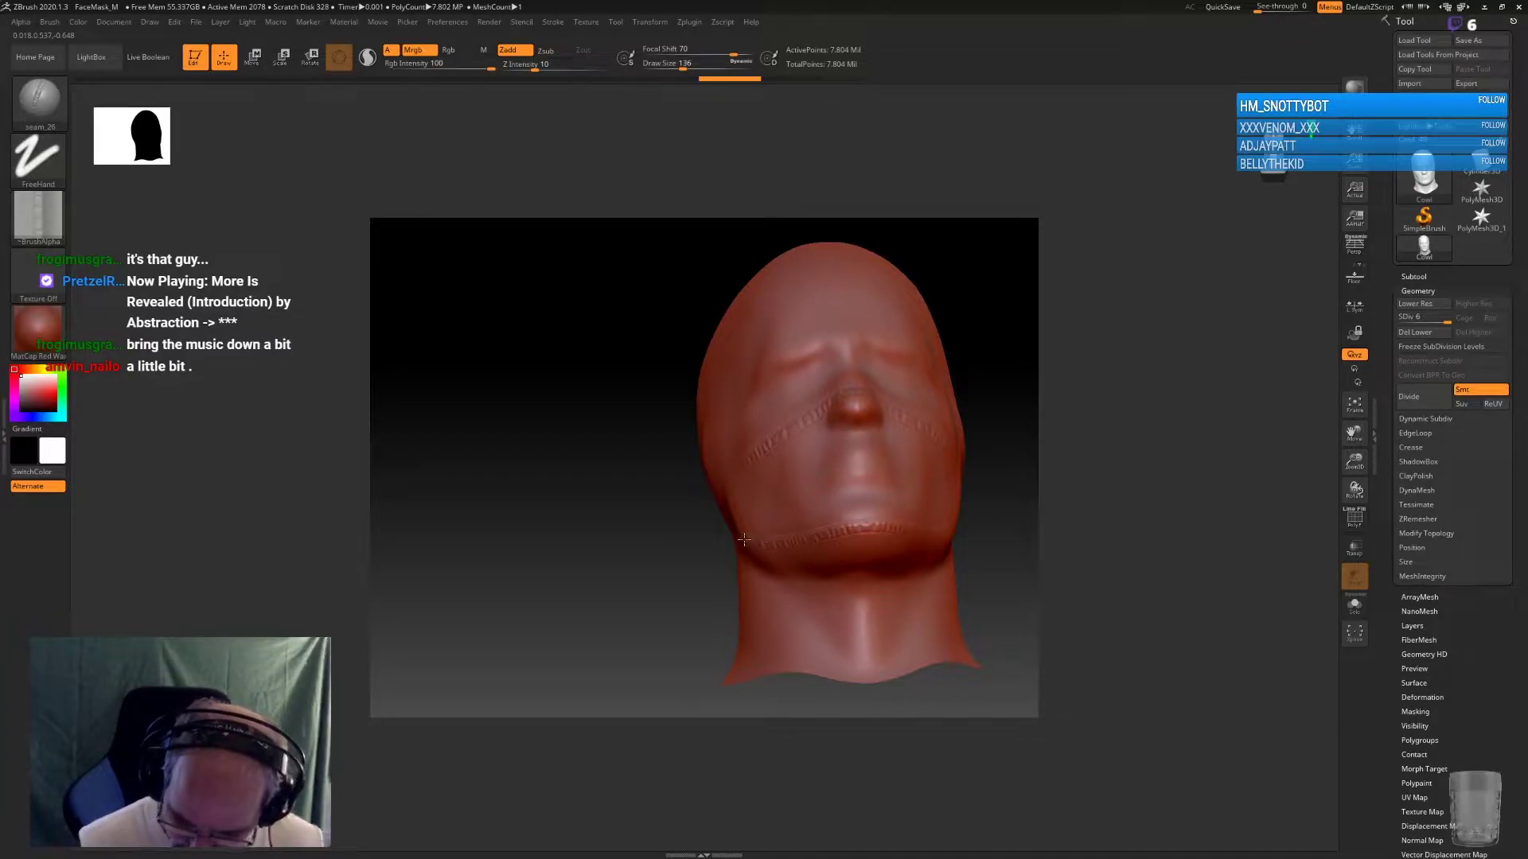
pyautogui.moveTo(1050, 521)
pyautogui.mouseDown()
pyautogui.moveTo(1141, 525)
pyautogui.moveTo(1059, 545)
pyautogui.mouseUp()
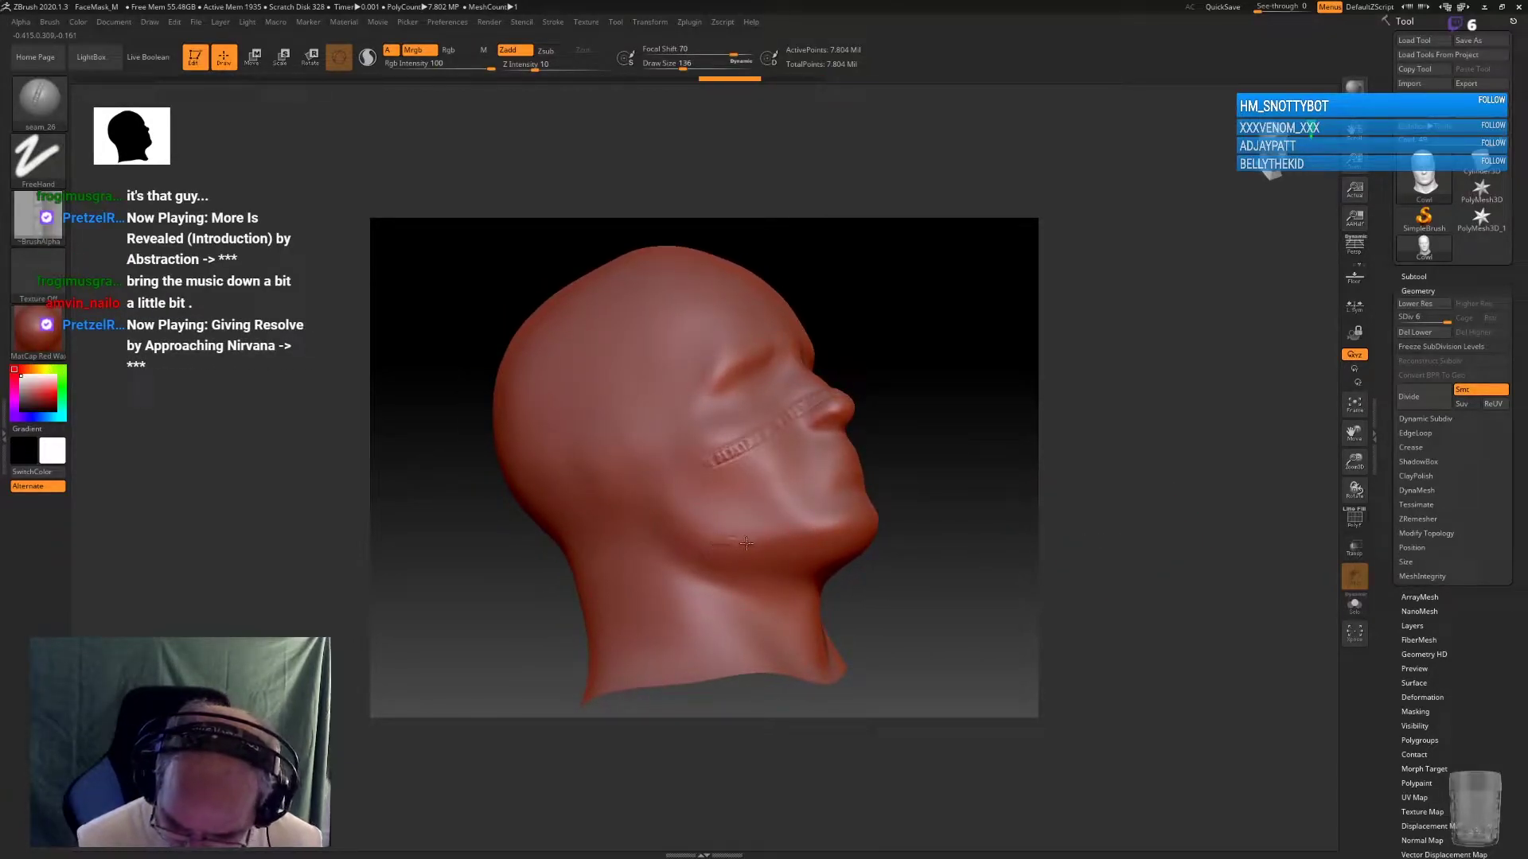
pyautogui.moveTo(875, 525)
pyautogui.mouseDown()
pyautogui.moveTo(1080, 535)
pyautogui.moveTo(885, 522)
pyautogui.moveTo(1108, 502)
pyautogui.mouseUp()
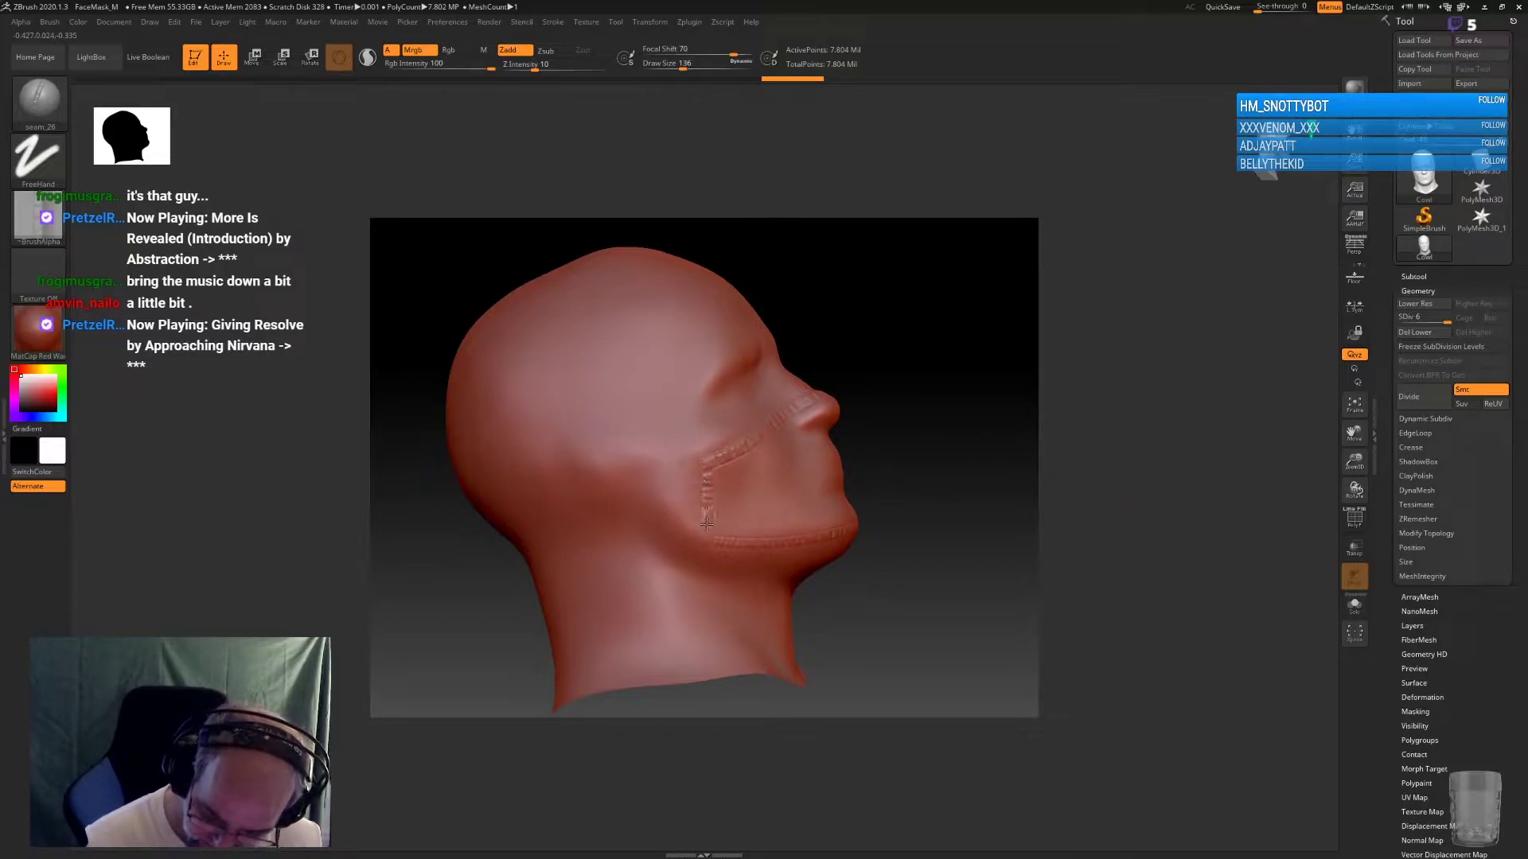
pyautogui.moveTo(706, 541)
pyautogui.mouseDown()
pyautogui.moveTo(1009, 558)
pyautogui.moveTo(1033, 533)
pyautogui.mouseUp()
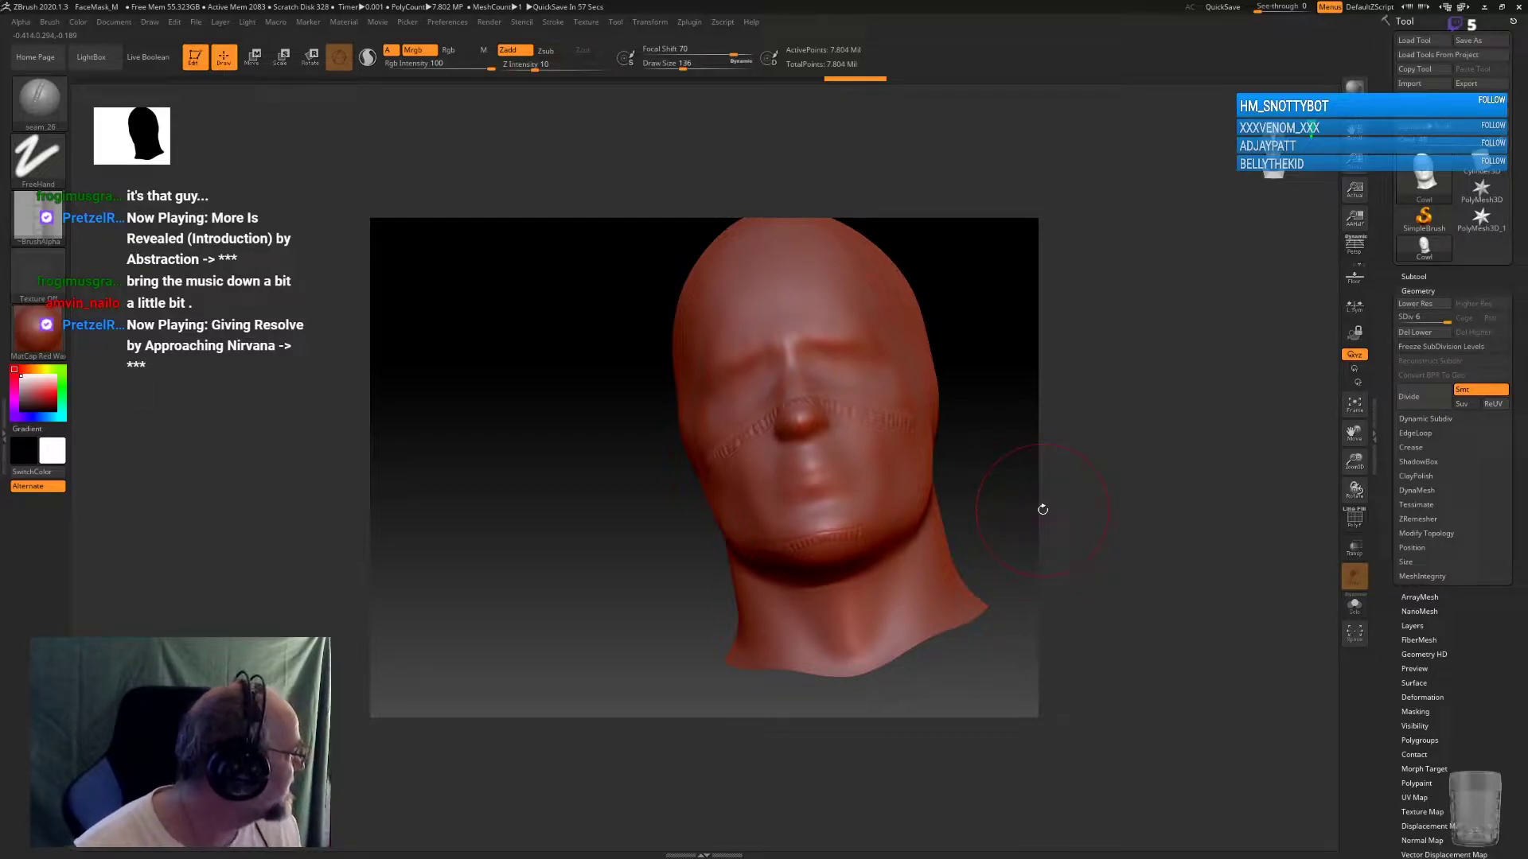
pyautogui.moveTo(1040, 515); pyautogui.dragTo(1078, 488)
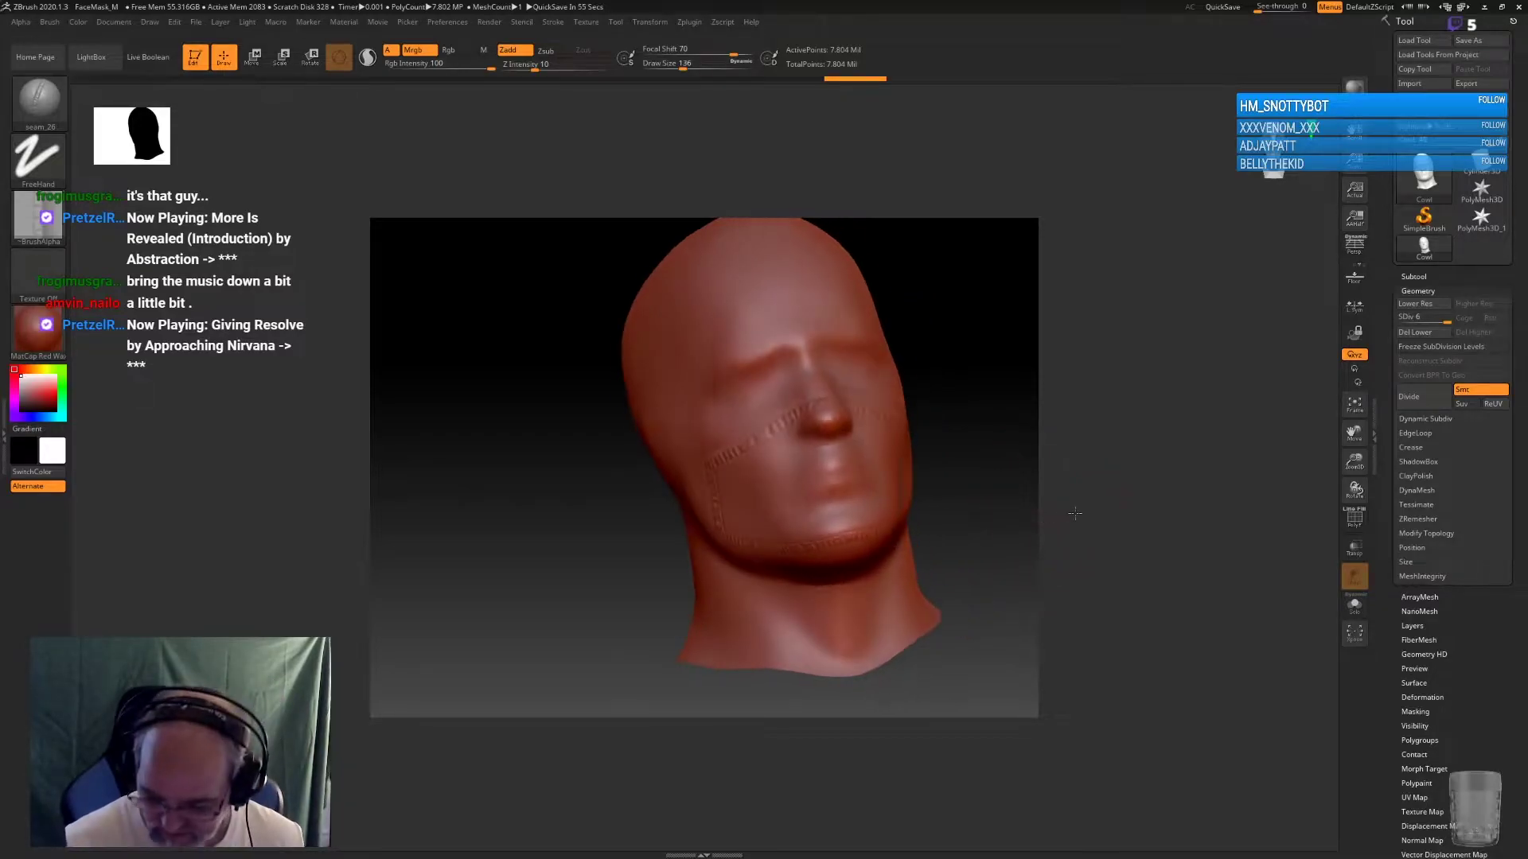
# Switch to the DamStandard brush set to raise, with a lowered focal shift
pyautogui.press('b')
pyautogui.press('d')
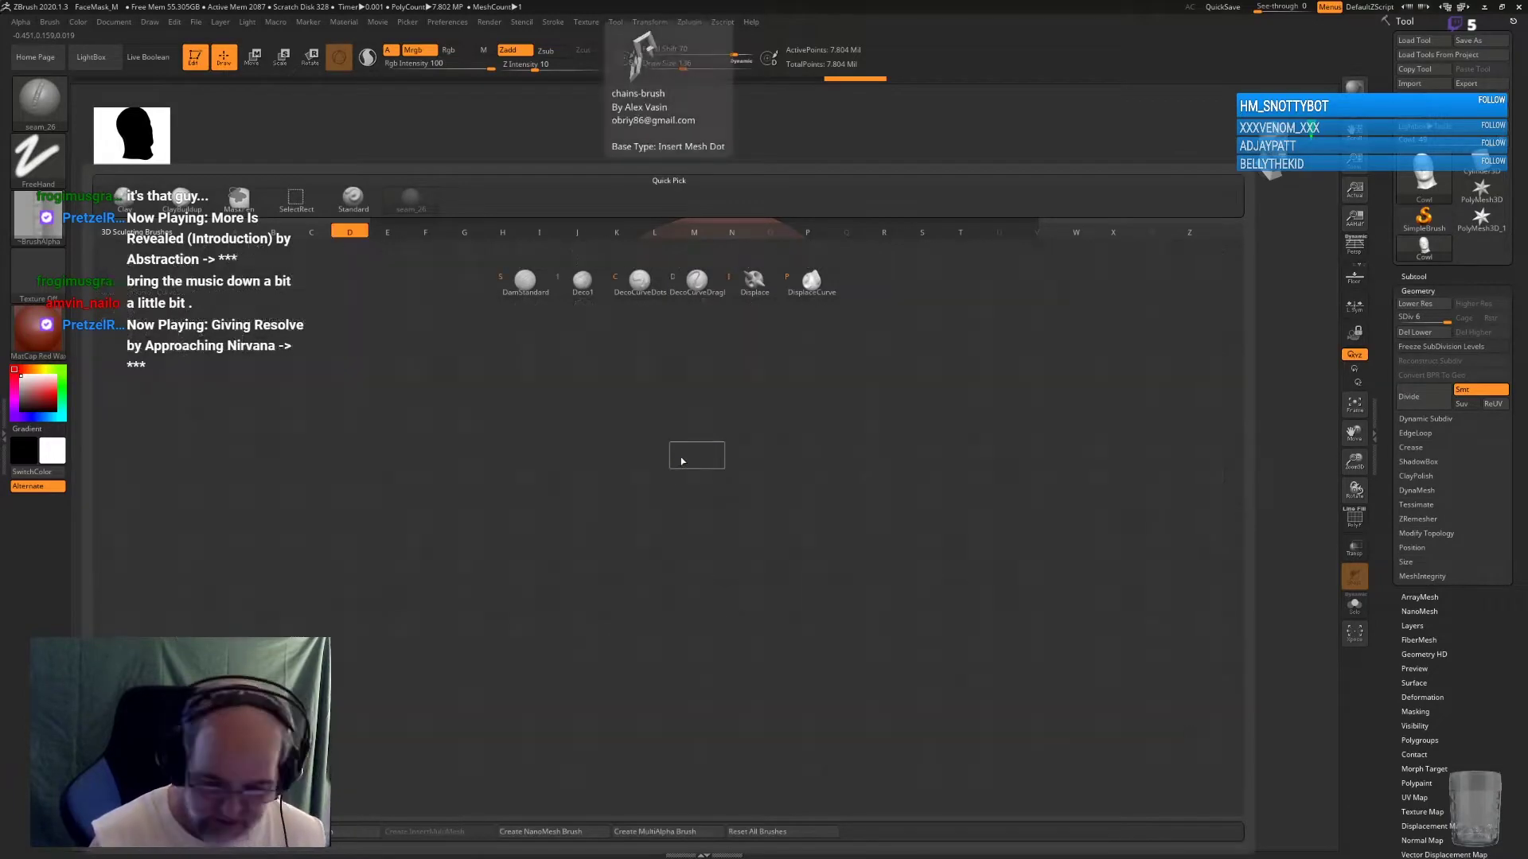
pyautogui.click(531, 290)
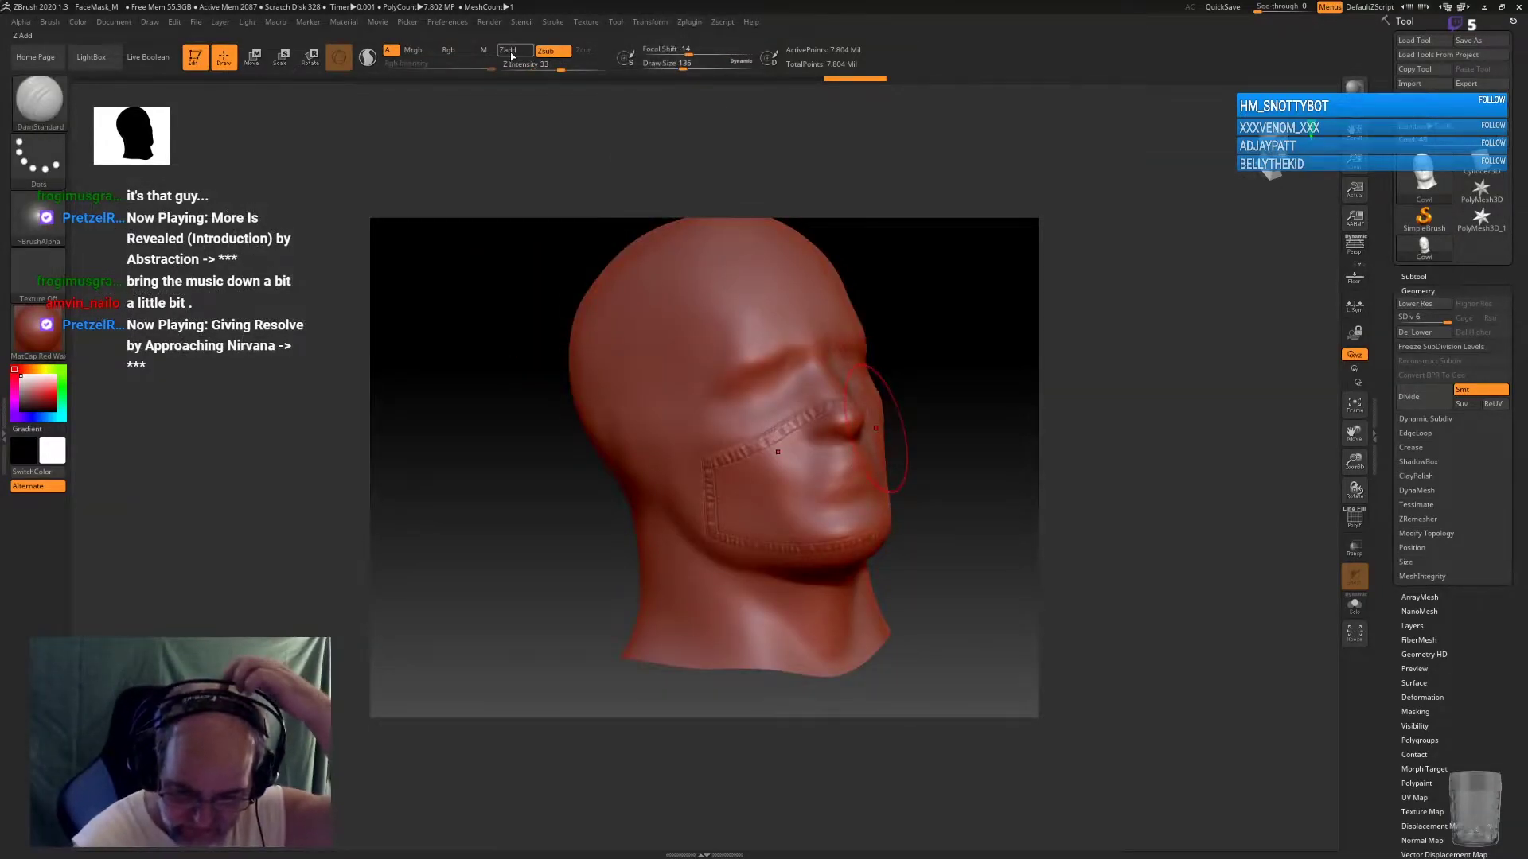
pyautogui.press('alt')
pyautogui.press('space')
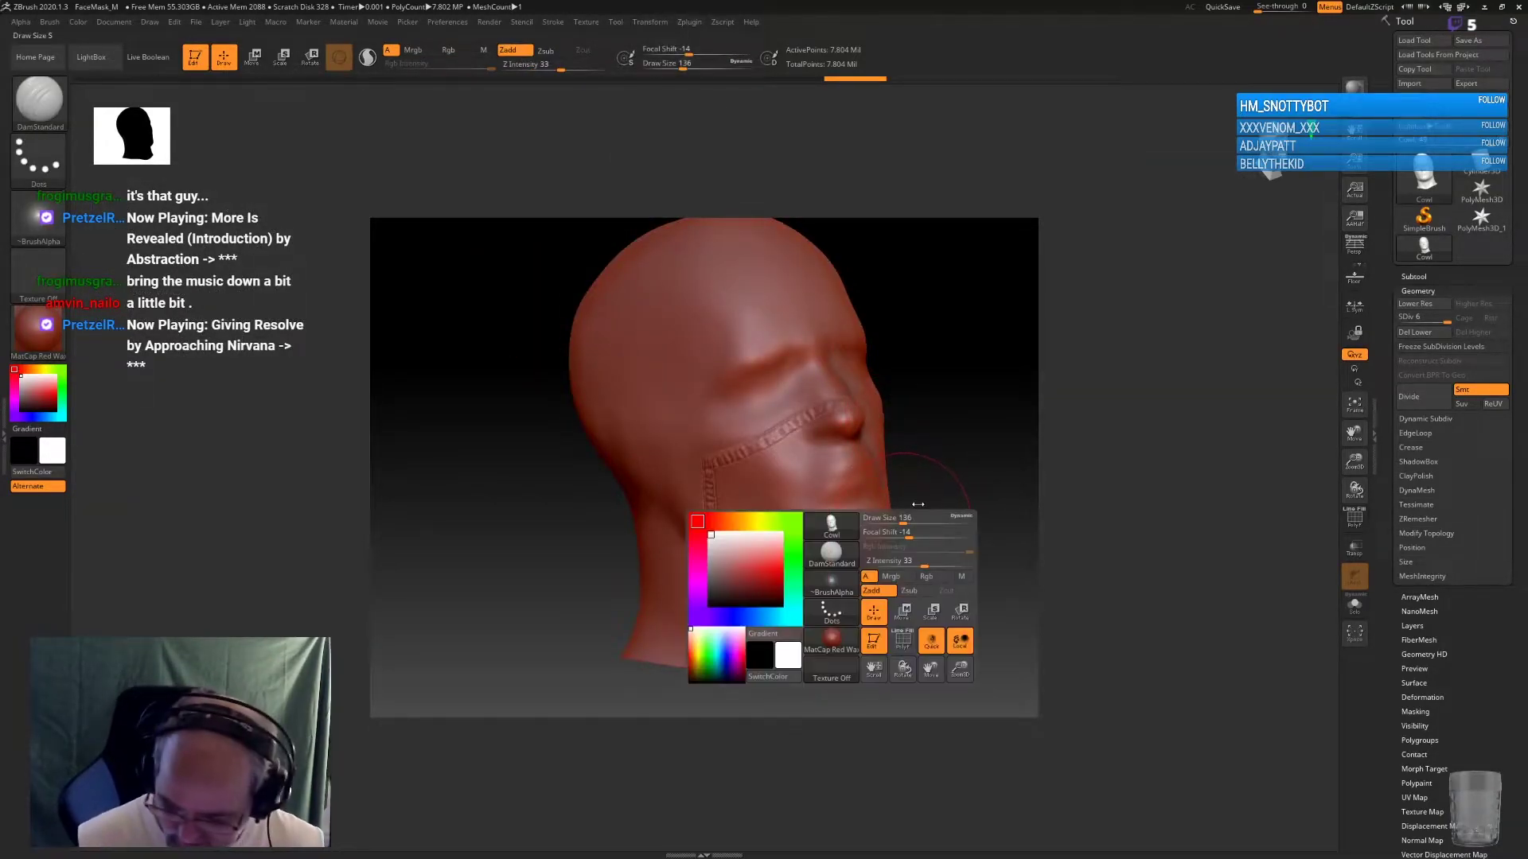
pyautogui.moveTo(905, 533); pyautogui.dragTo(875, 539)
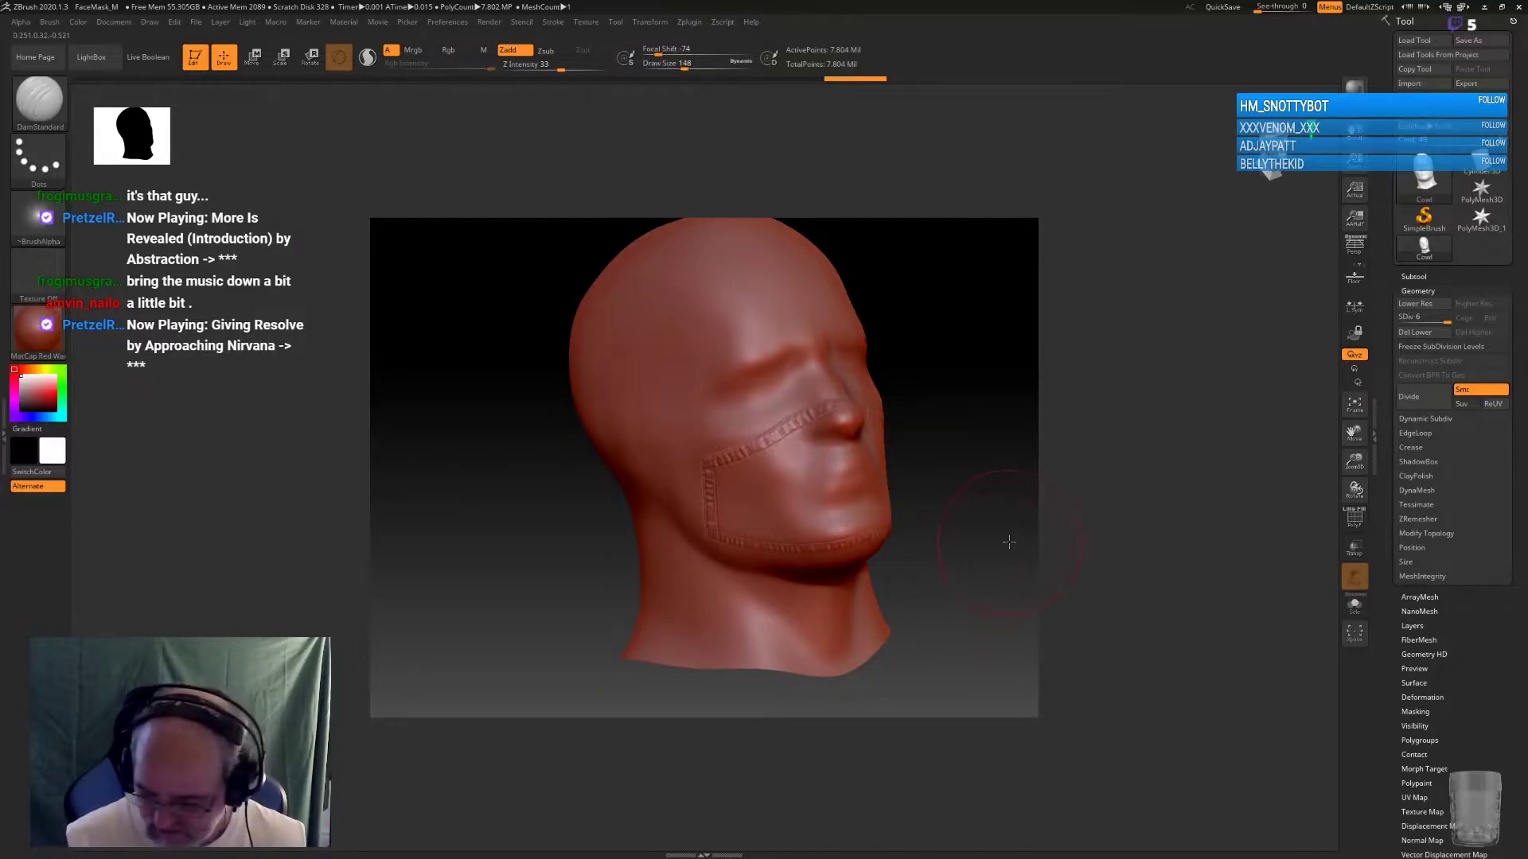
# Sharpen the stitch ridges down the cheek, up toward the nose and along the chin
pyautogui.moveTo(1007, 543)
pyautogui.keyDown('alt'); pyautogui.mouseDown()
pyautogui.moveTo(1020, 605)
pyautogui.moveTo(1125, 539)
pyautogui.moveTo(1074, 519)
pyautogui.mouseUp(); pyautogui.keyUp('alt')
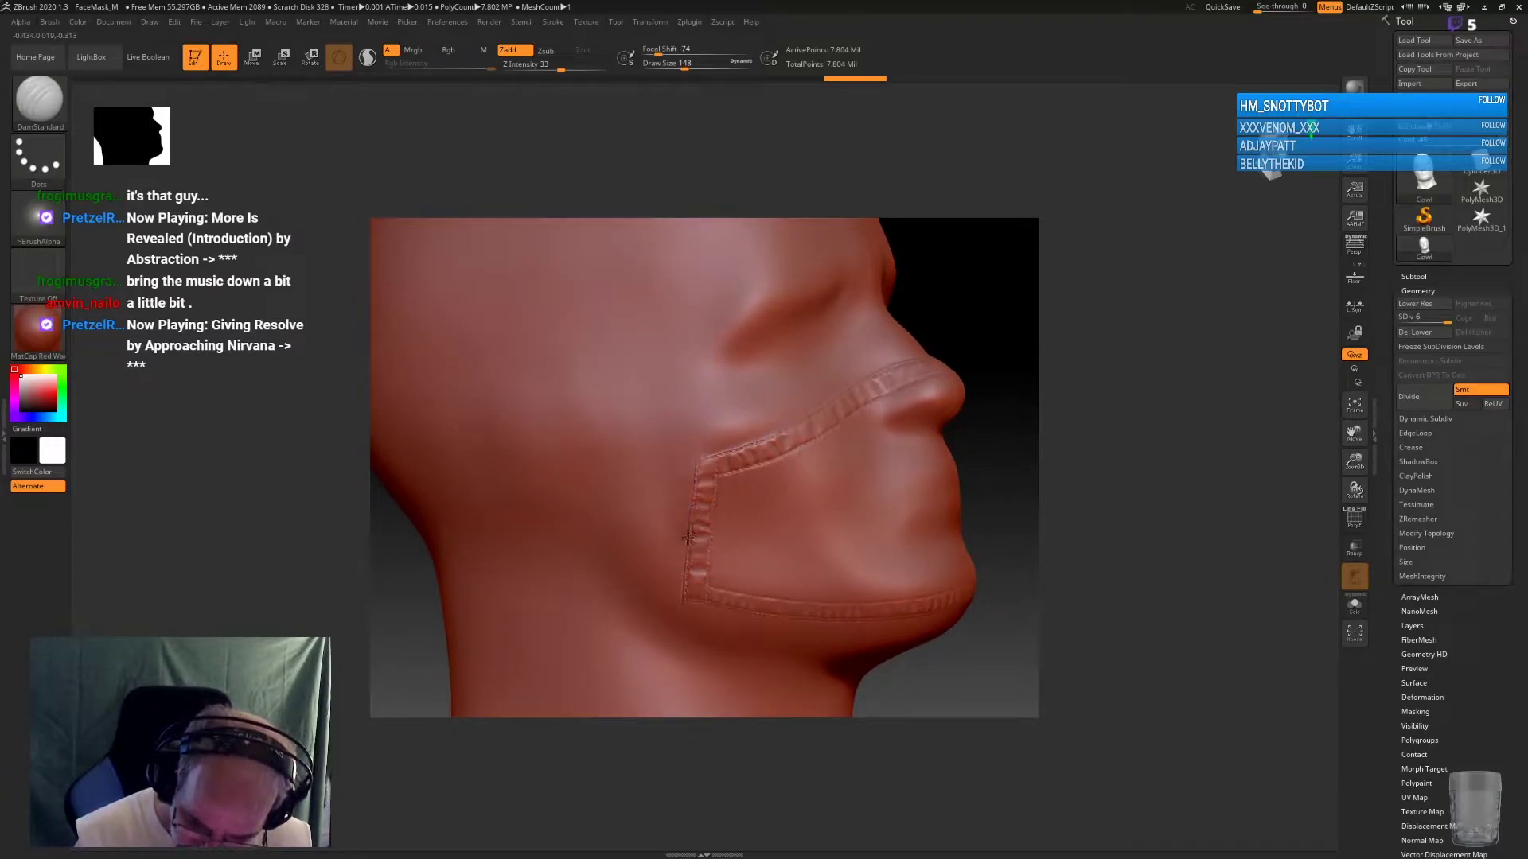
pyautogui.moveTo(685, 574); pyautogui.dragTo(681, 587)
pyautogui.moveTo(697, 460); pyautogui.dragTo(913, 350)
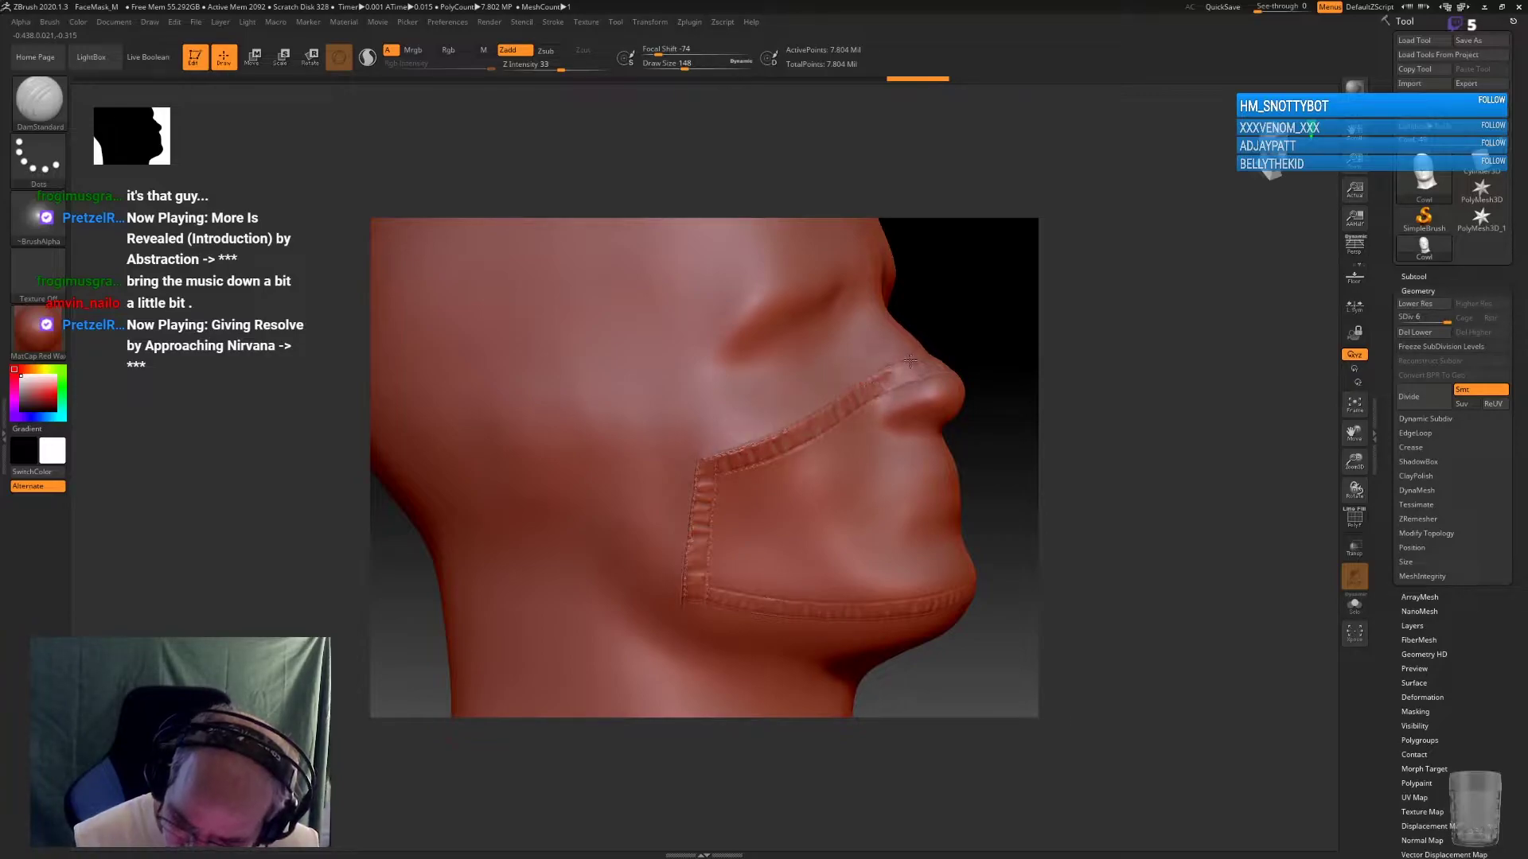
pyautogui.moveTo(1143, 426); pyautogui.dragTo(846, 394)
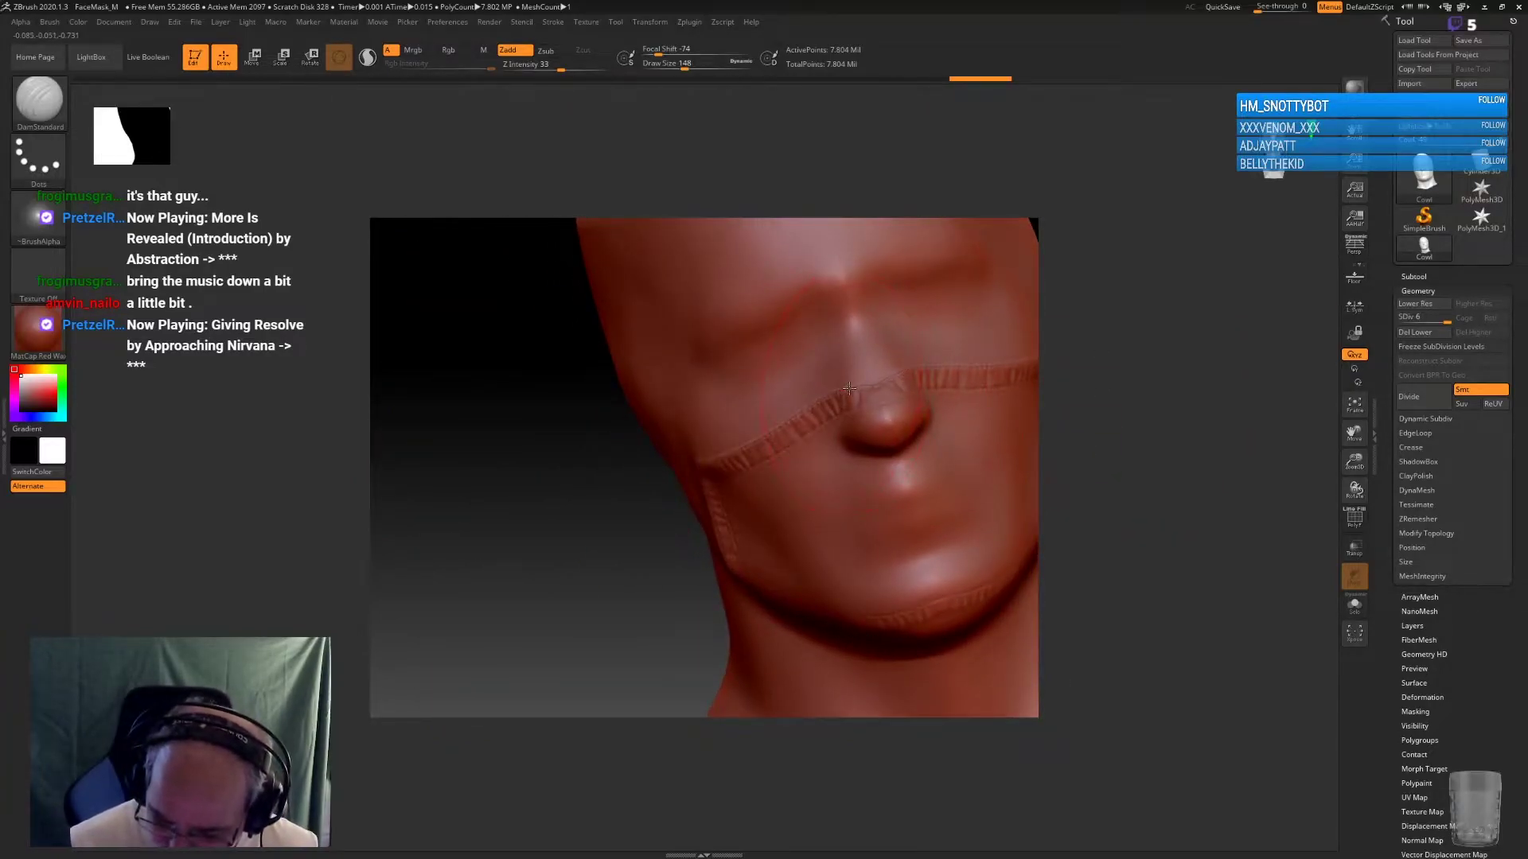
pyautogui.moveTo(1139, 467); pyautogui.dragTo(667, 645)
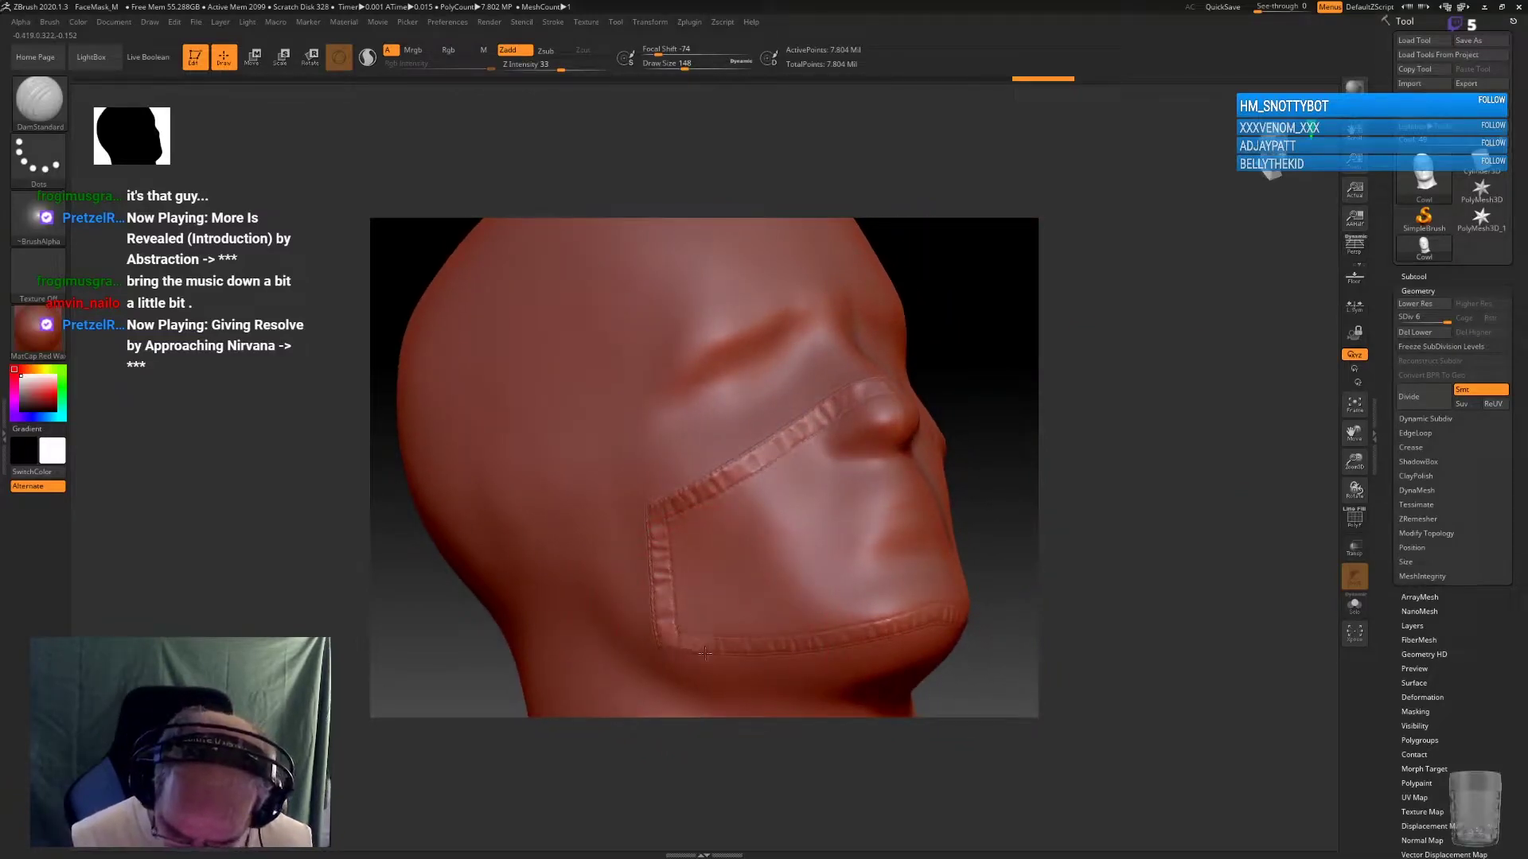
pyautogui.moveTo(850, 646); pyautogui.dragTo(943, 621)
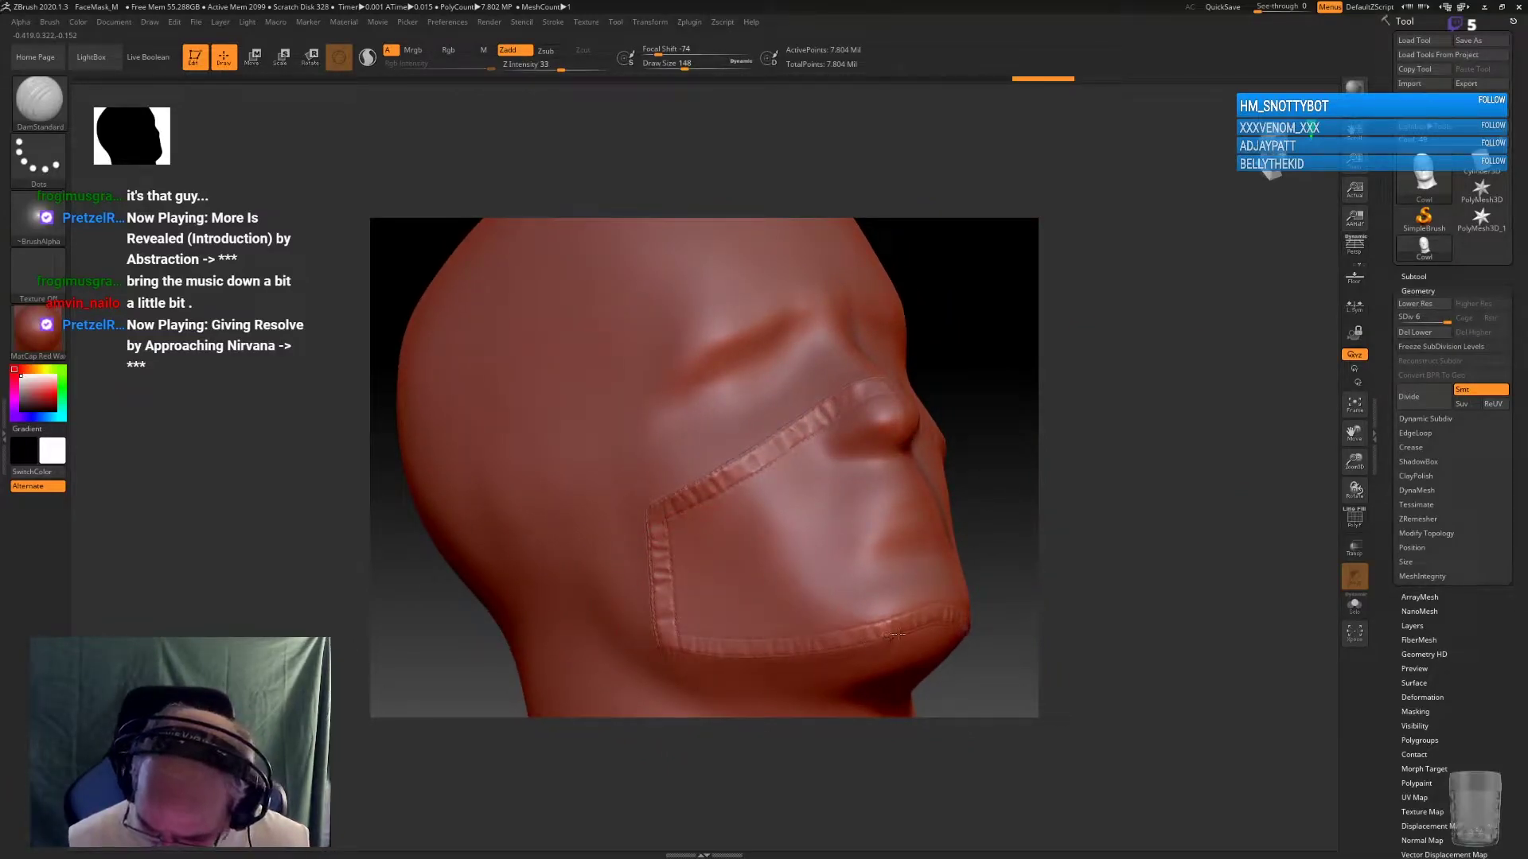
pyautogui.moveTo(1106, 546); pyautogui.dragTo(1087, 545)
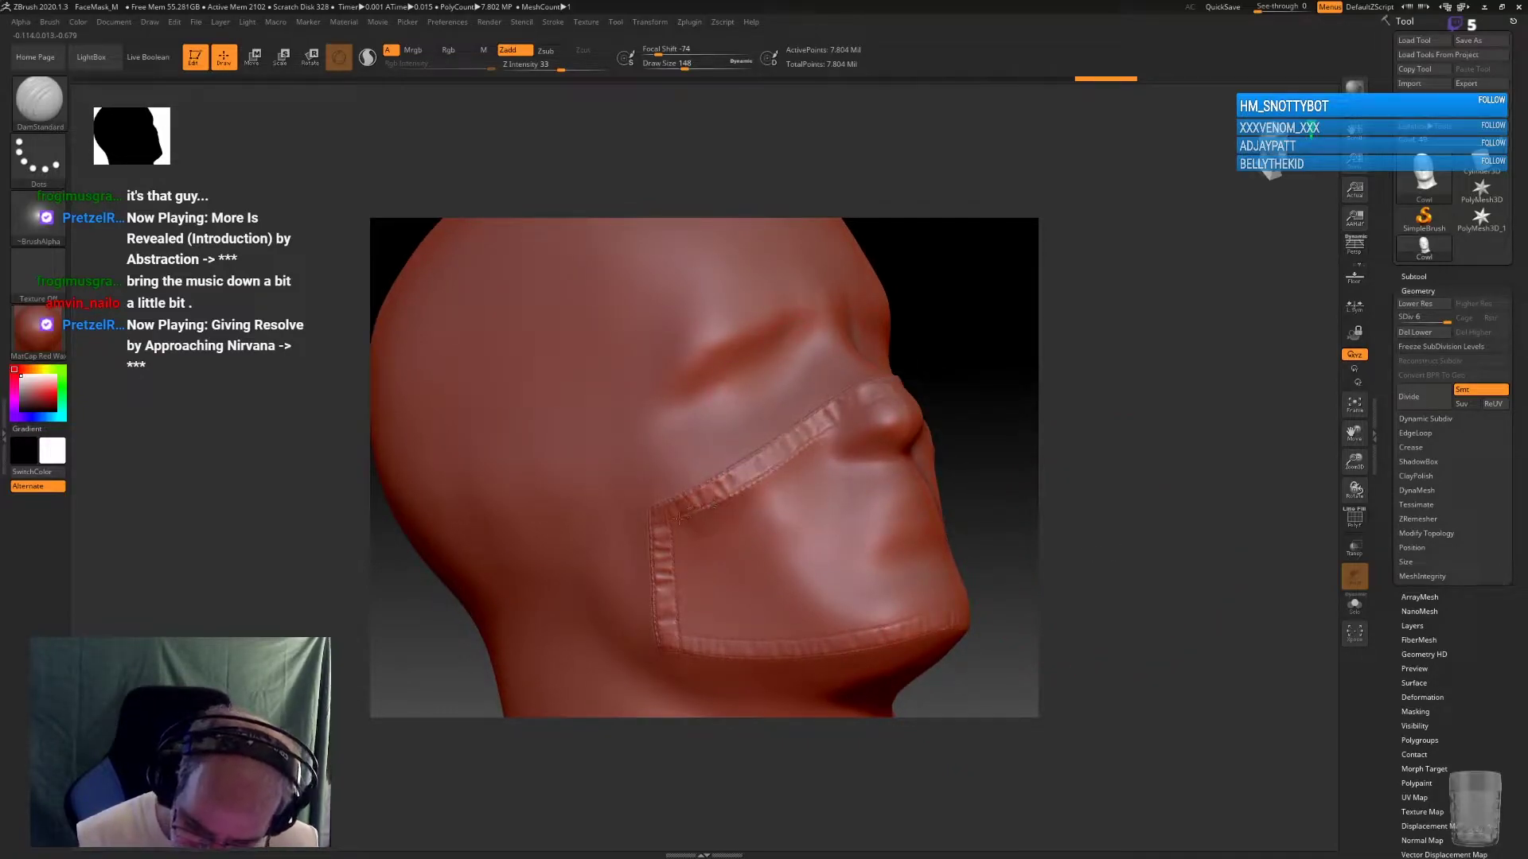
# Try a stitched seam down the mask's left edge, undo it, and reopen the brush library
pyautogui.moveTo(672, 542)
pyautogui.mouseDown()
pyautogui.moveTo(680, 634)
pyautogui.moveTo(948, 608)
pyautogui.moveTo(1099, 562)
pyautogui.mouseUp()
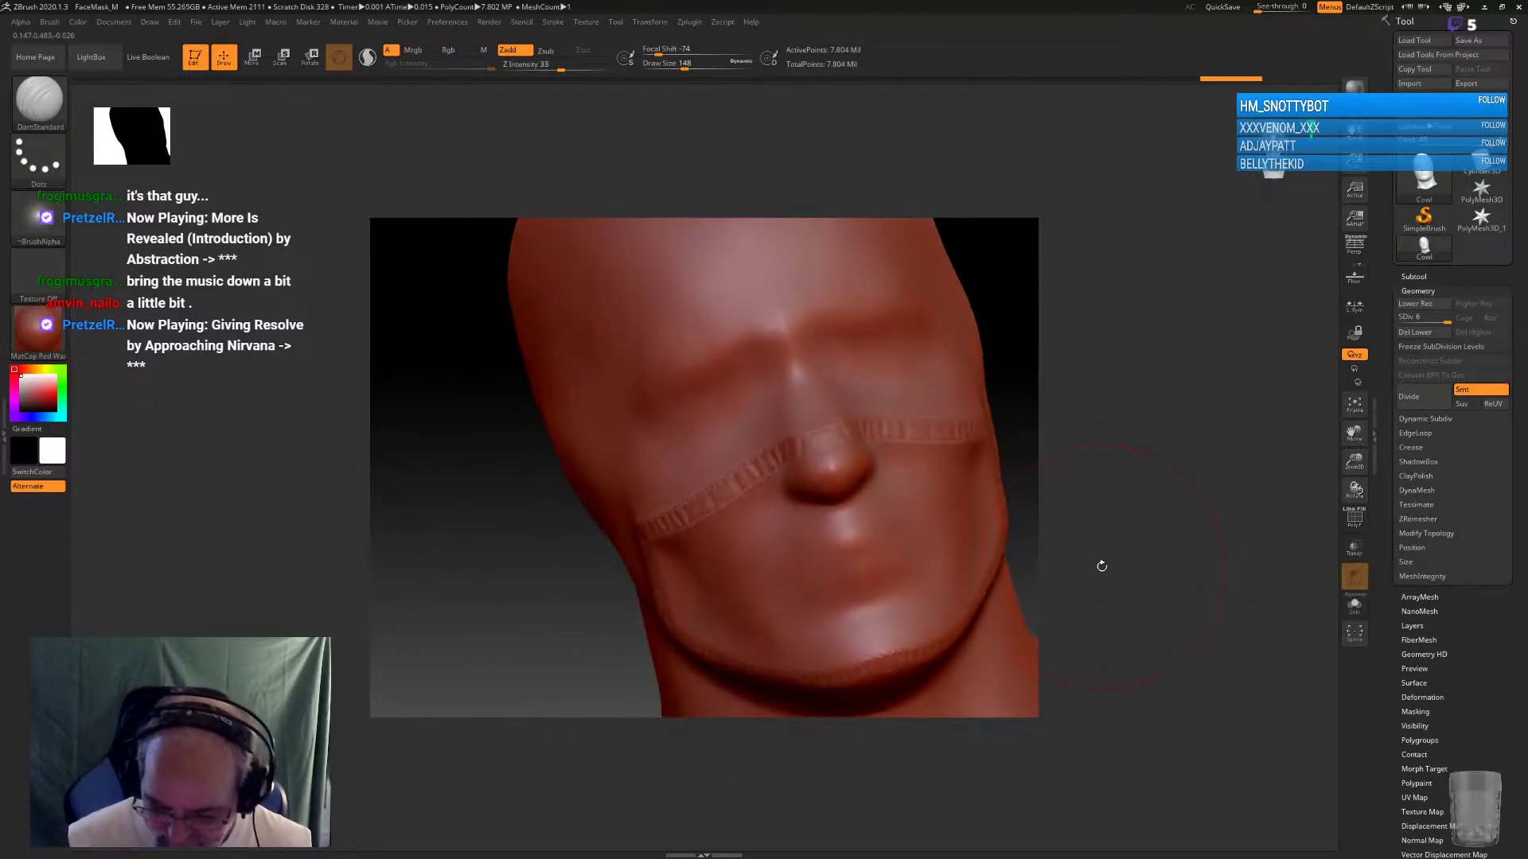
pyautogui.hotkey('ctrl', 'z')
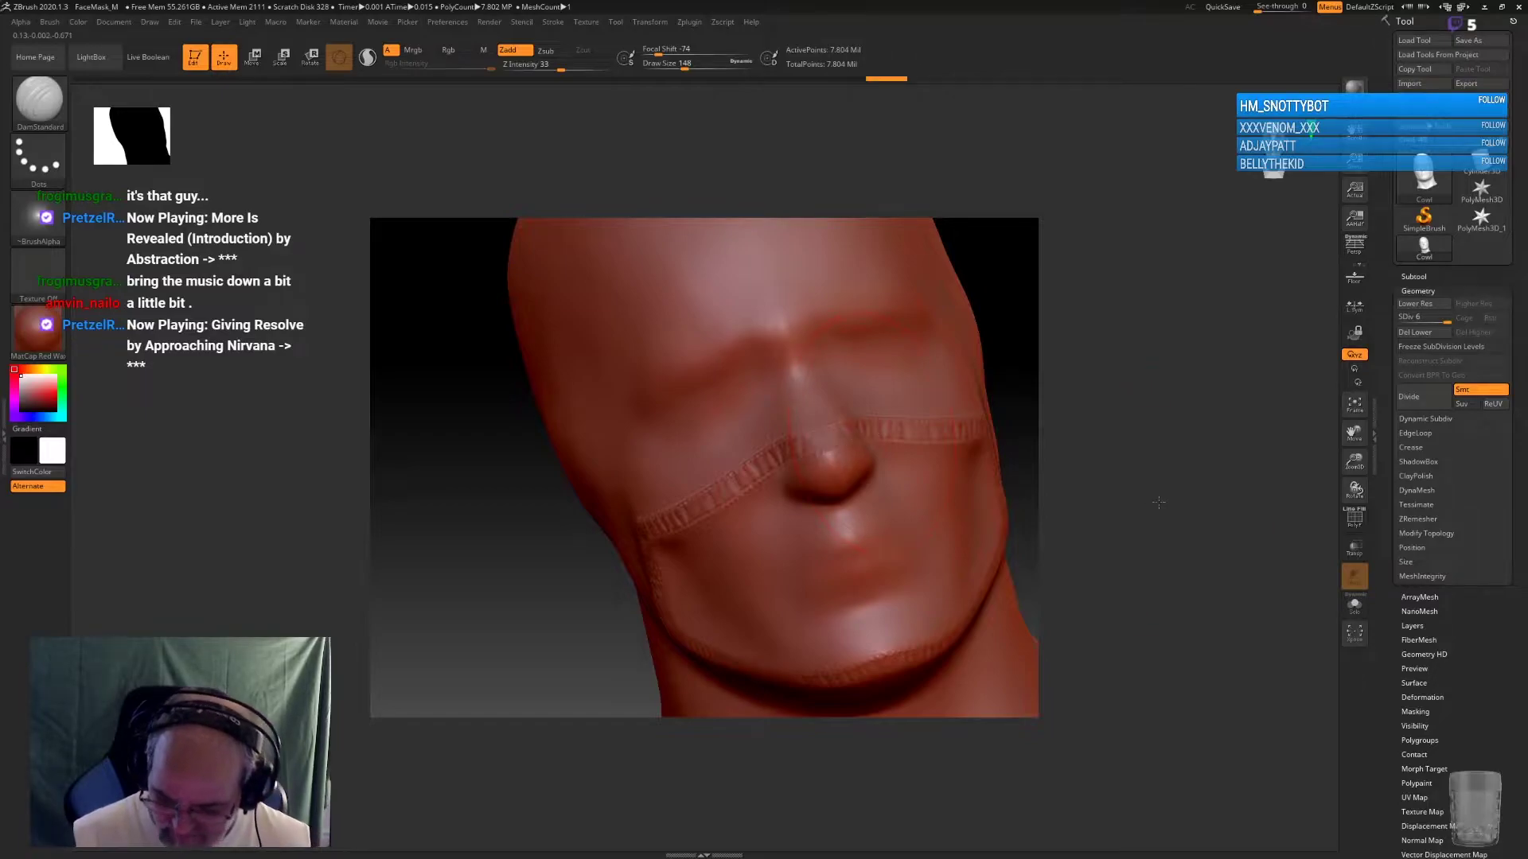
pyautogui.moveTo(1159, 502); pyautogui.dragTo(1129, 453)
pyautogui.press('b')
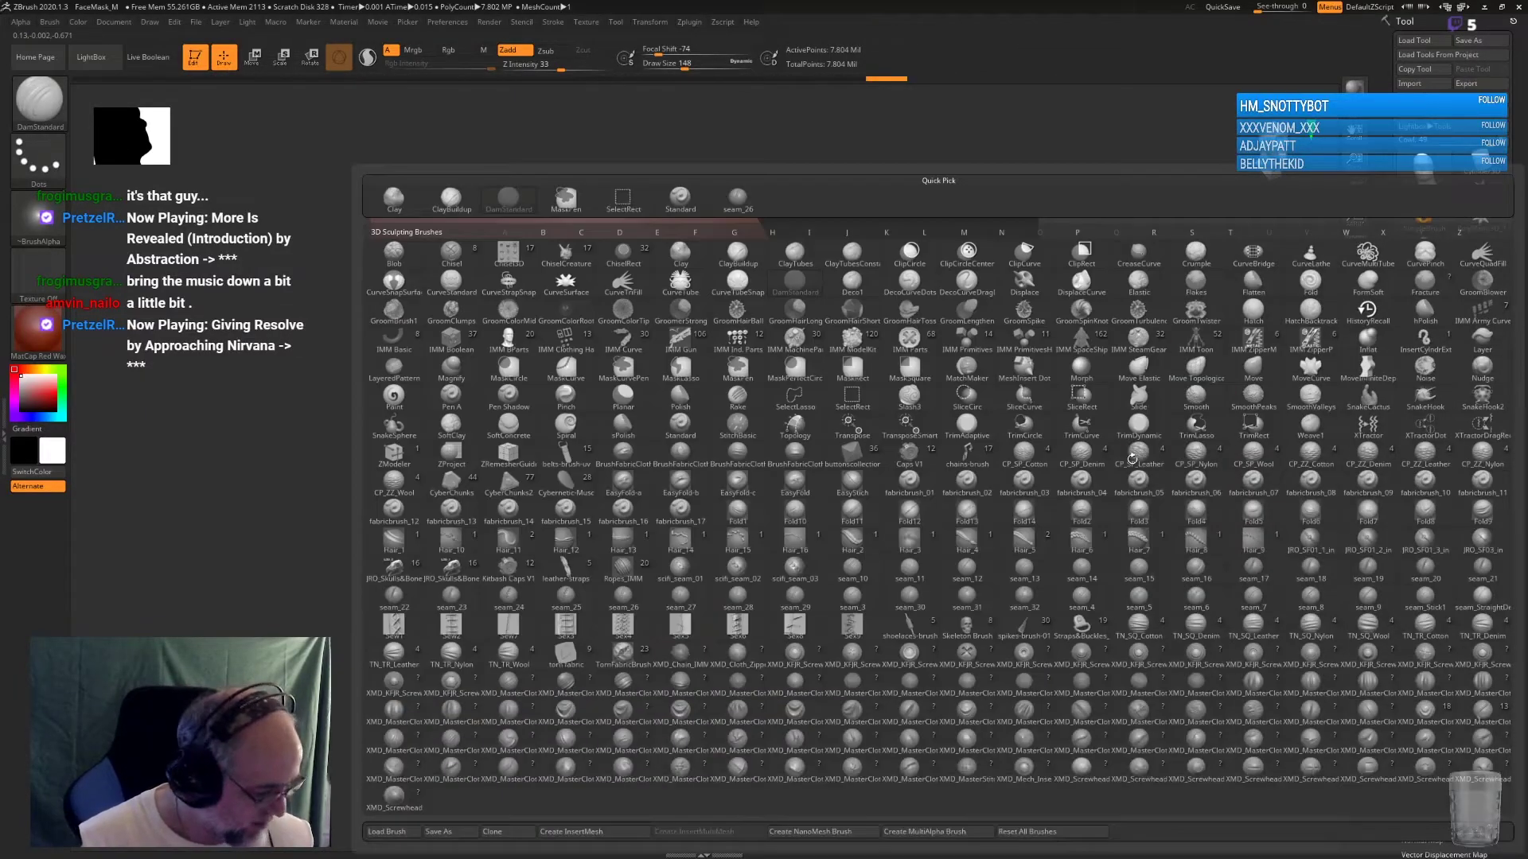
pyautogui.press('p')
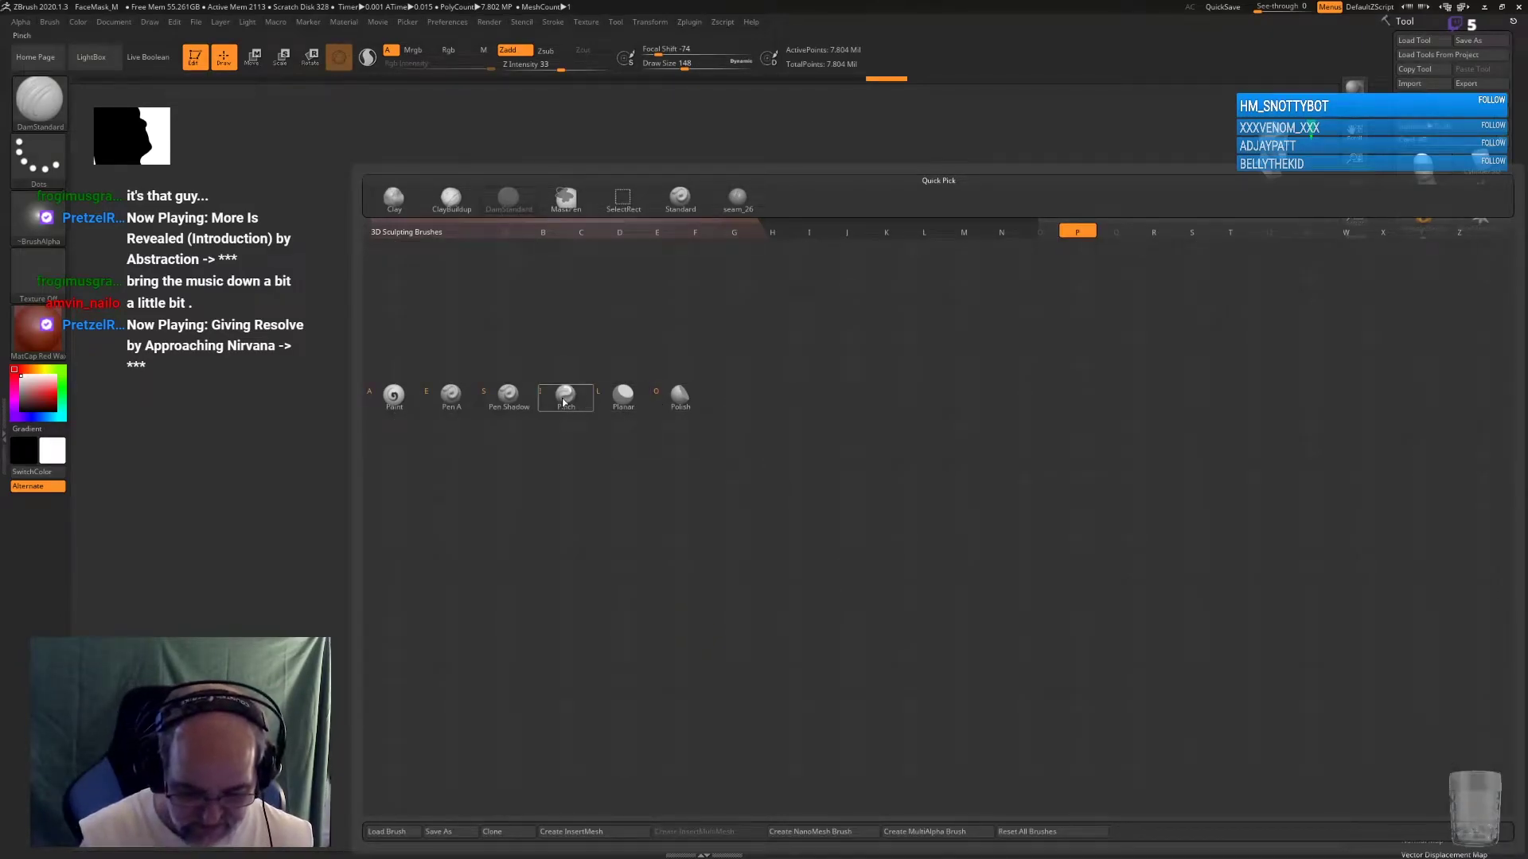
pyautogui.click(564, 402)
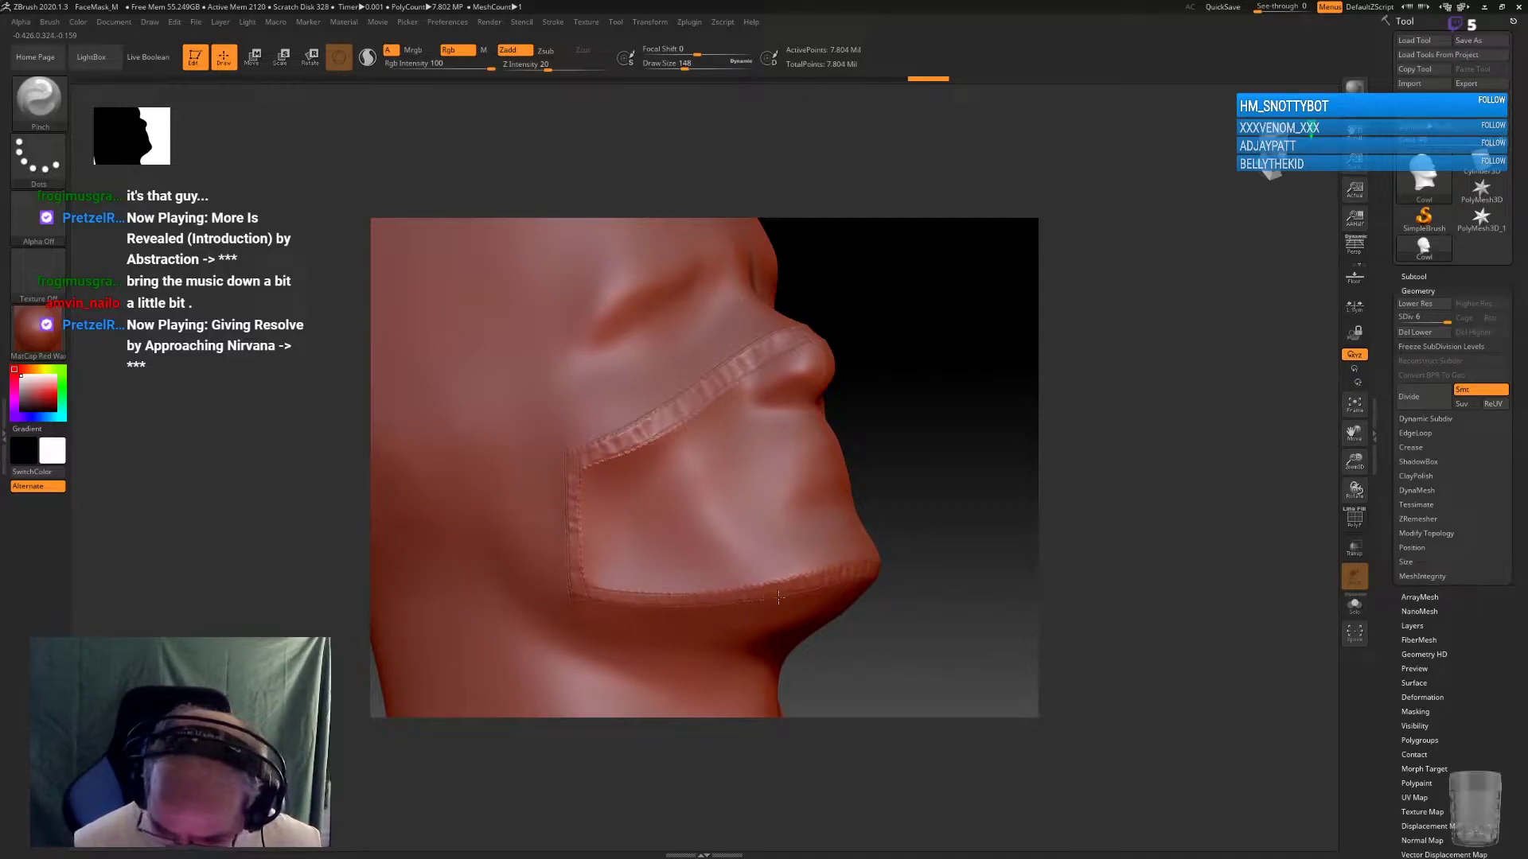
pyautogui.moveTo(892, 477); pyautogui.dragTo(1029, 532)
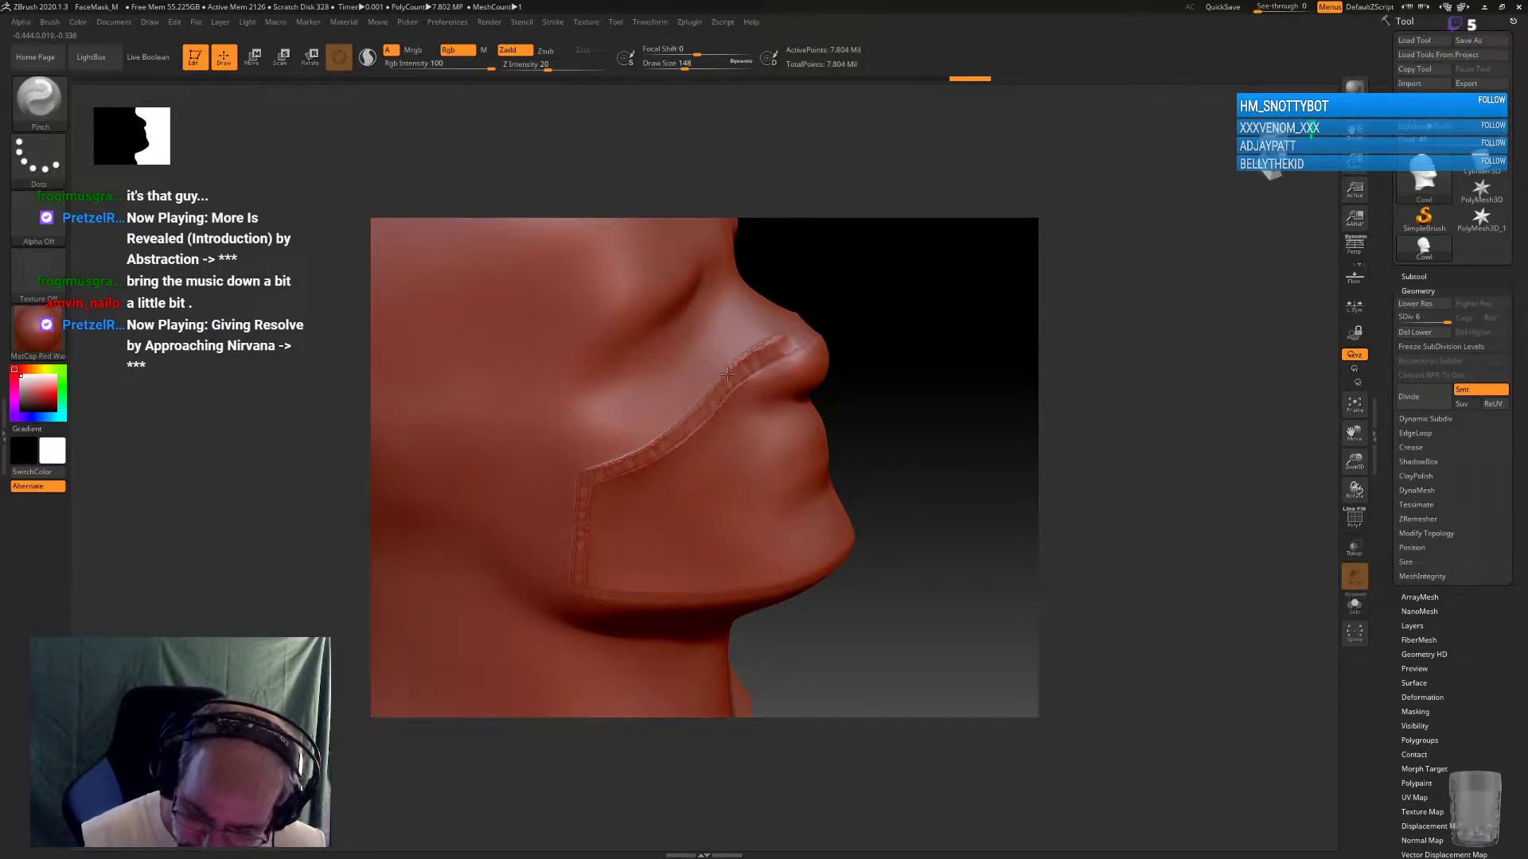
pyautogui.moveTo(1107, 461); pyautogui.dragTo(1160, 424)
pyautogui.moveTo(920, 573)
pyautogui.mouseDown()
pyautogui.moveTo(955, 443)
pyautogui.moveTo(959, 483)
pyautogui.mouseUp()
pyautogui.press('b')
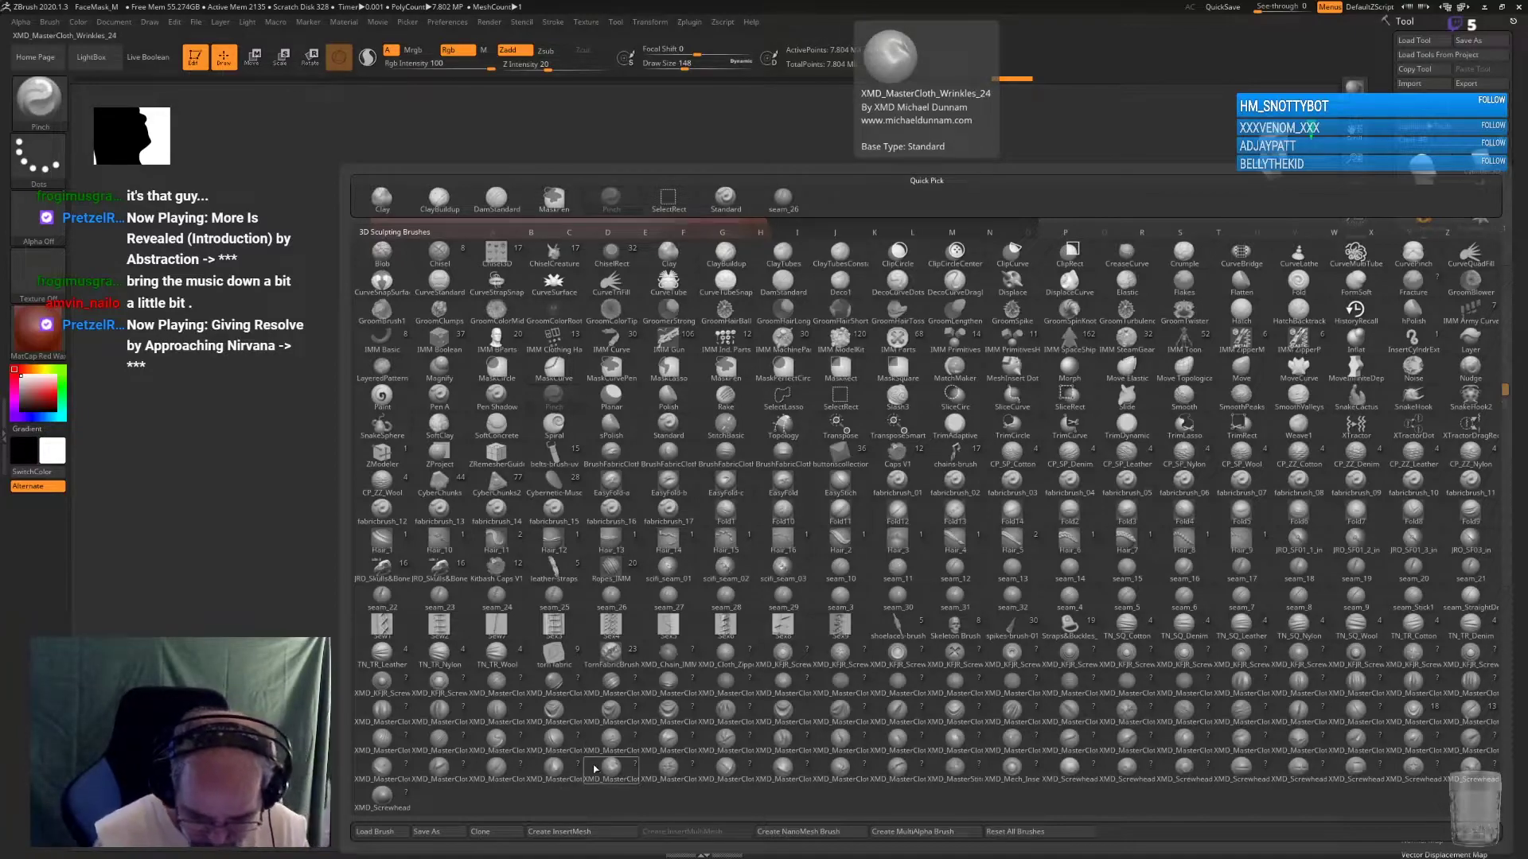
# Stamp a cloth-wrinkle fold by the mask's left seam, then mask all and clear it
pyautogui.click(554, 766)
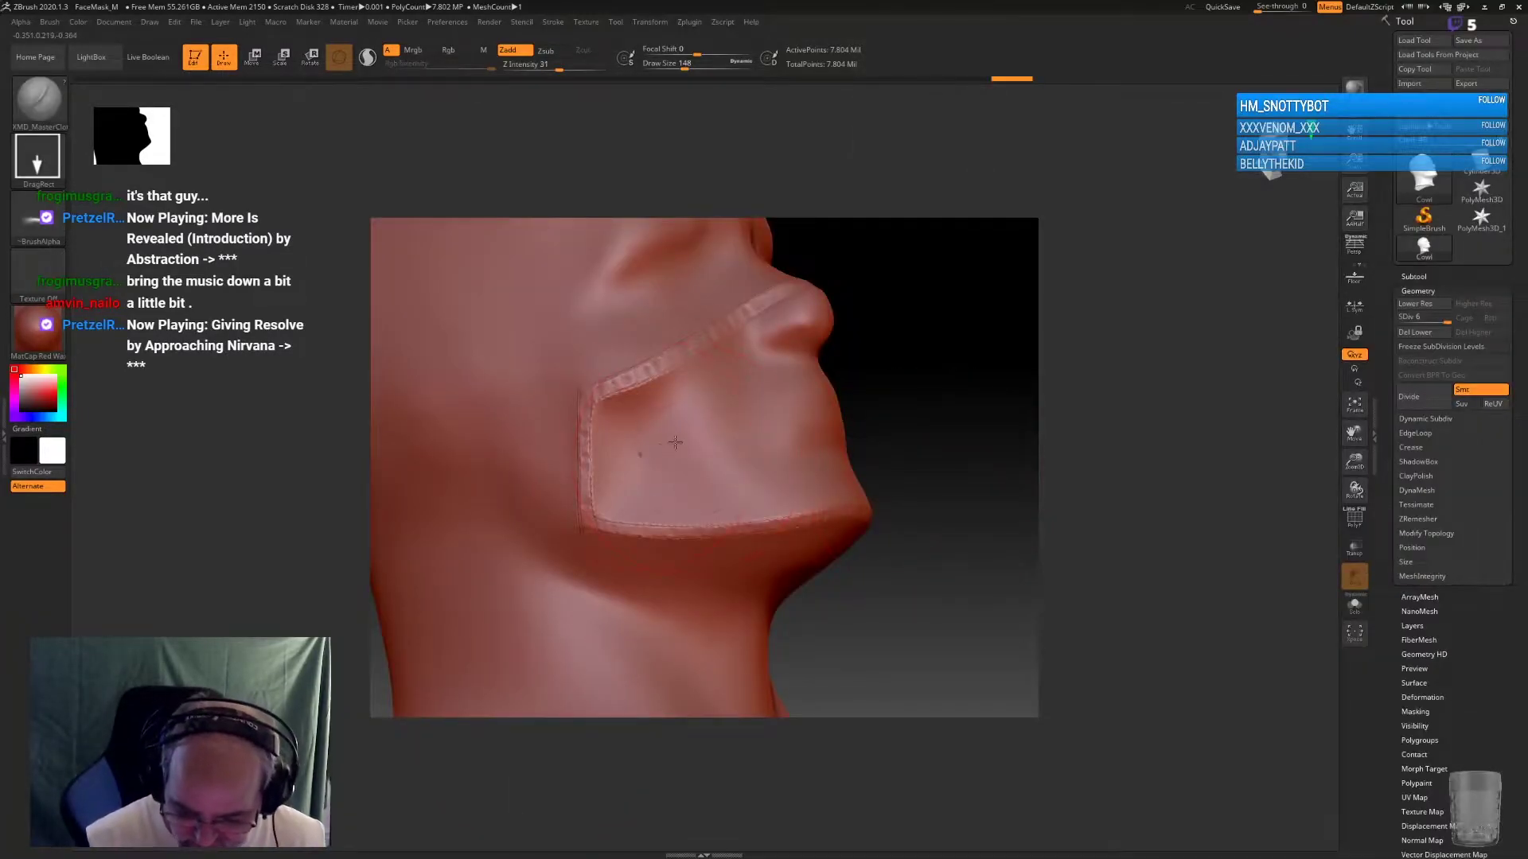
pyautogui.moveTo(629, 458); pyautogui.dragTo(597, 478)
pyautogui.press('ctrl')
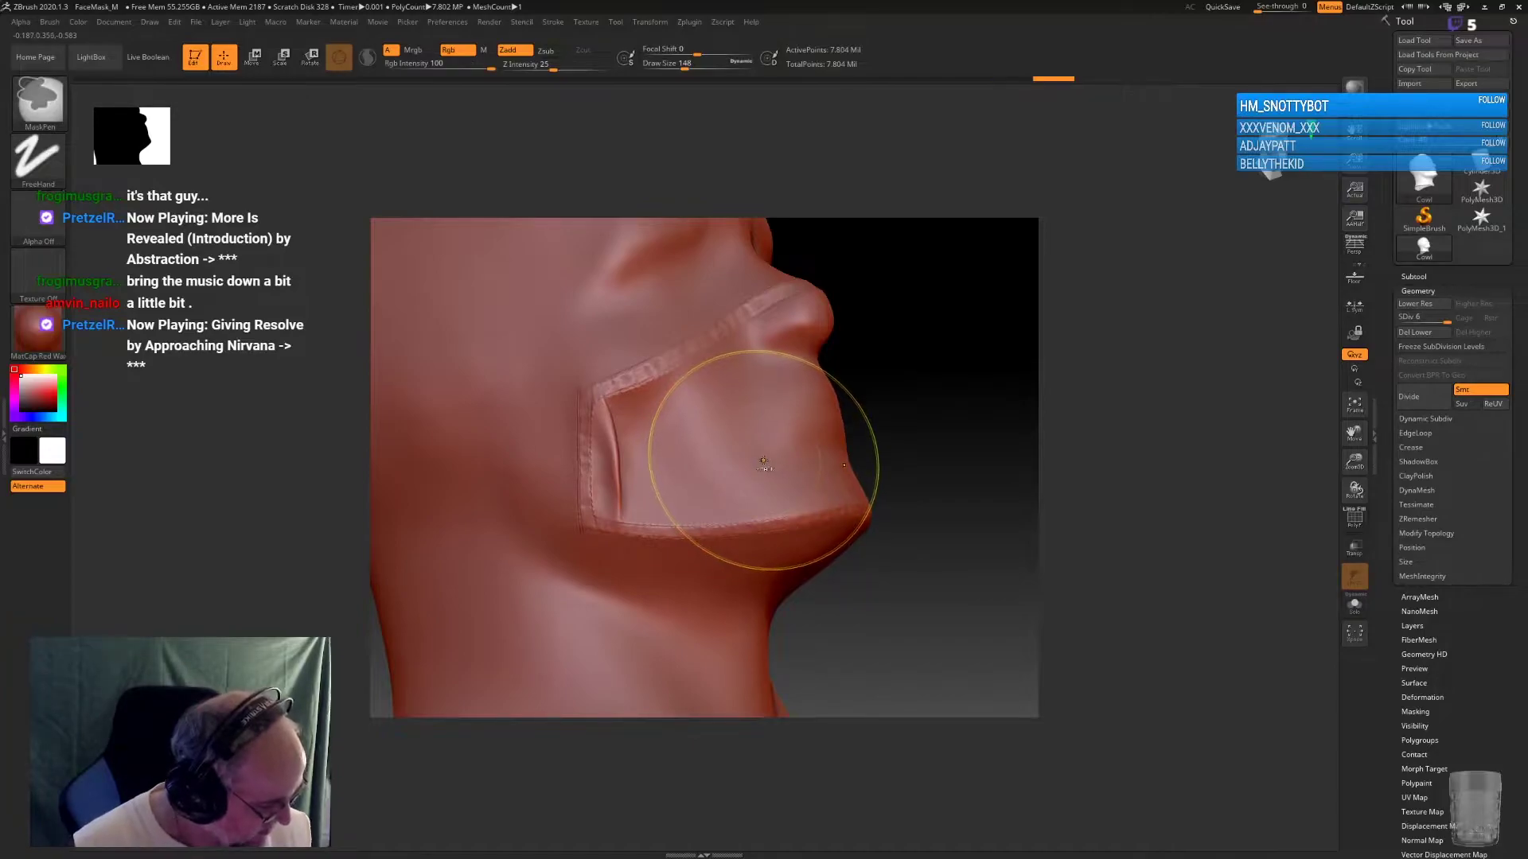
pyautogui.hotkey('ctrl', 'a')
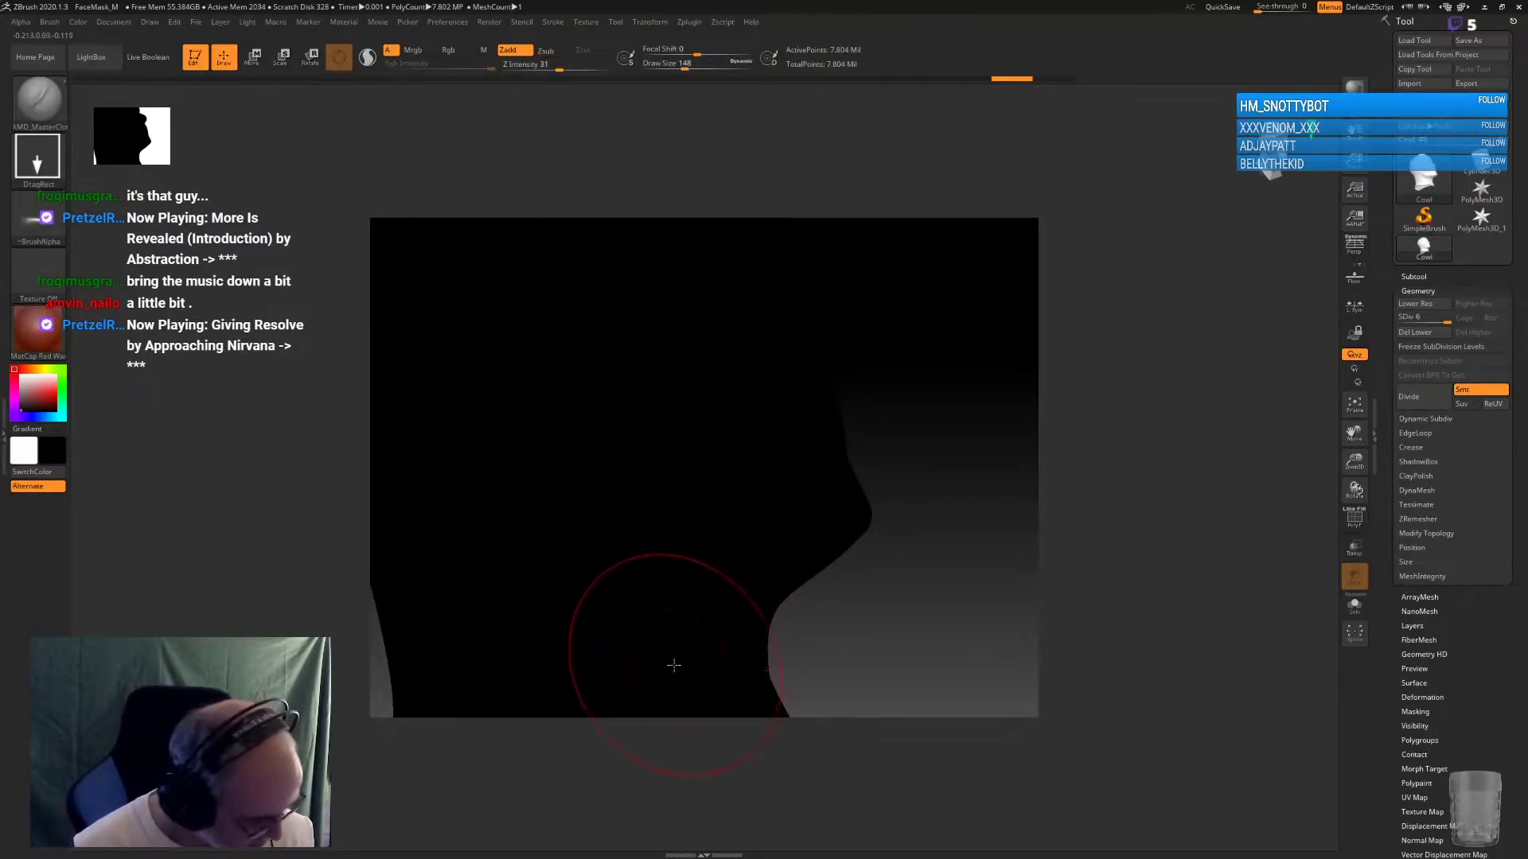
pyautogui.click(31, 382)
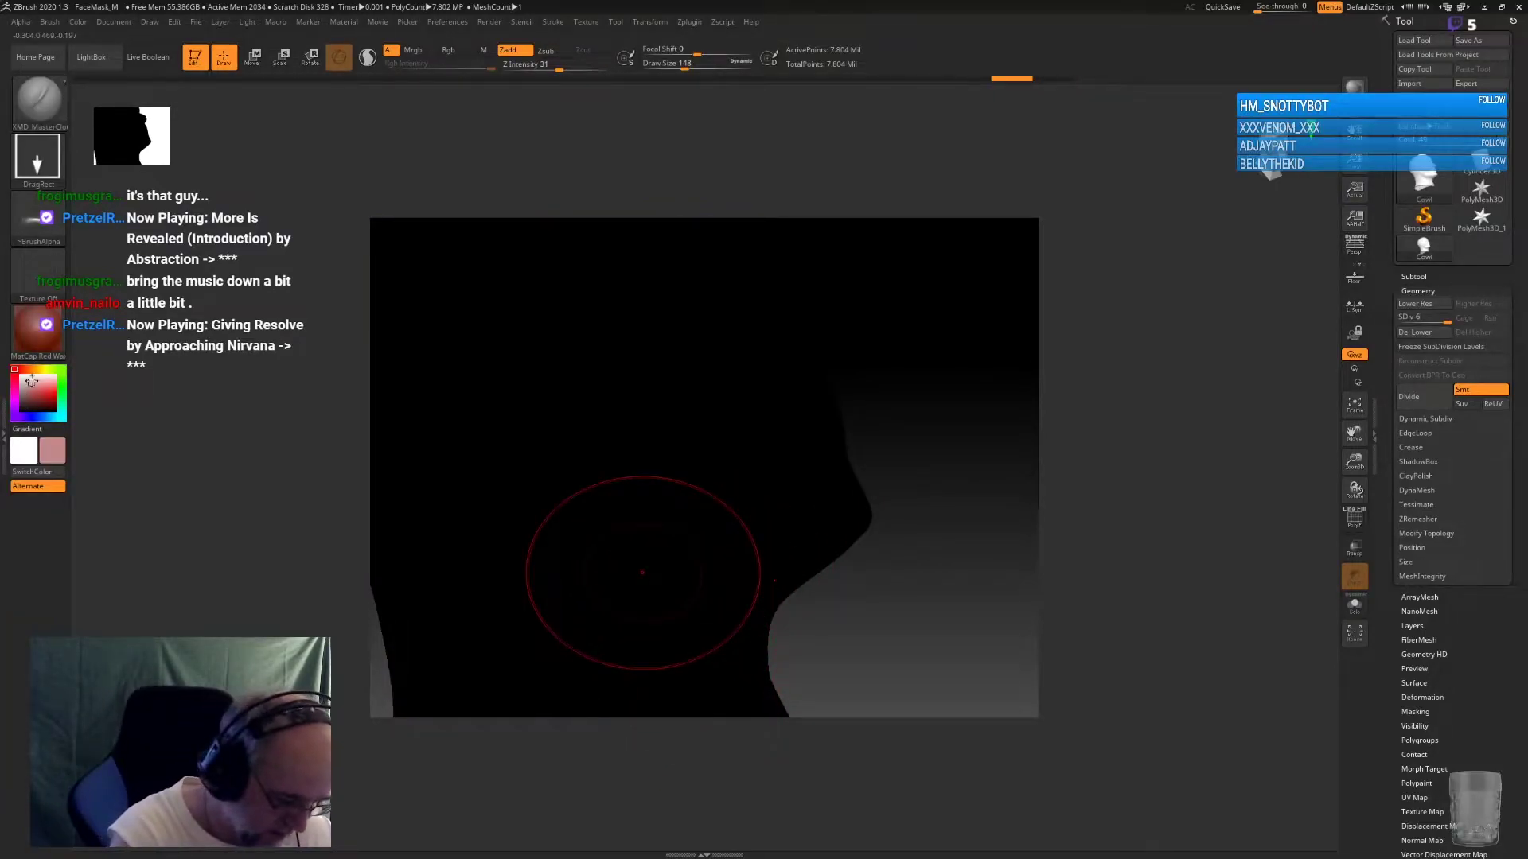
pyautogui.hotkey('ctrl', 'shift', 'a')
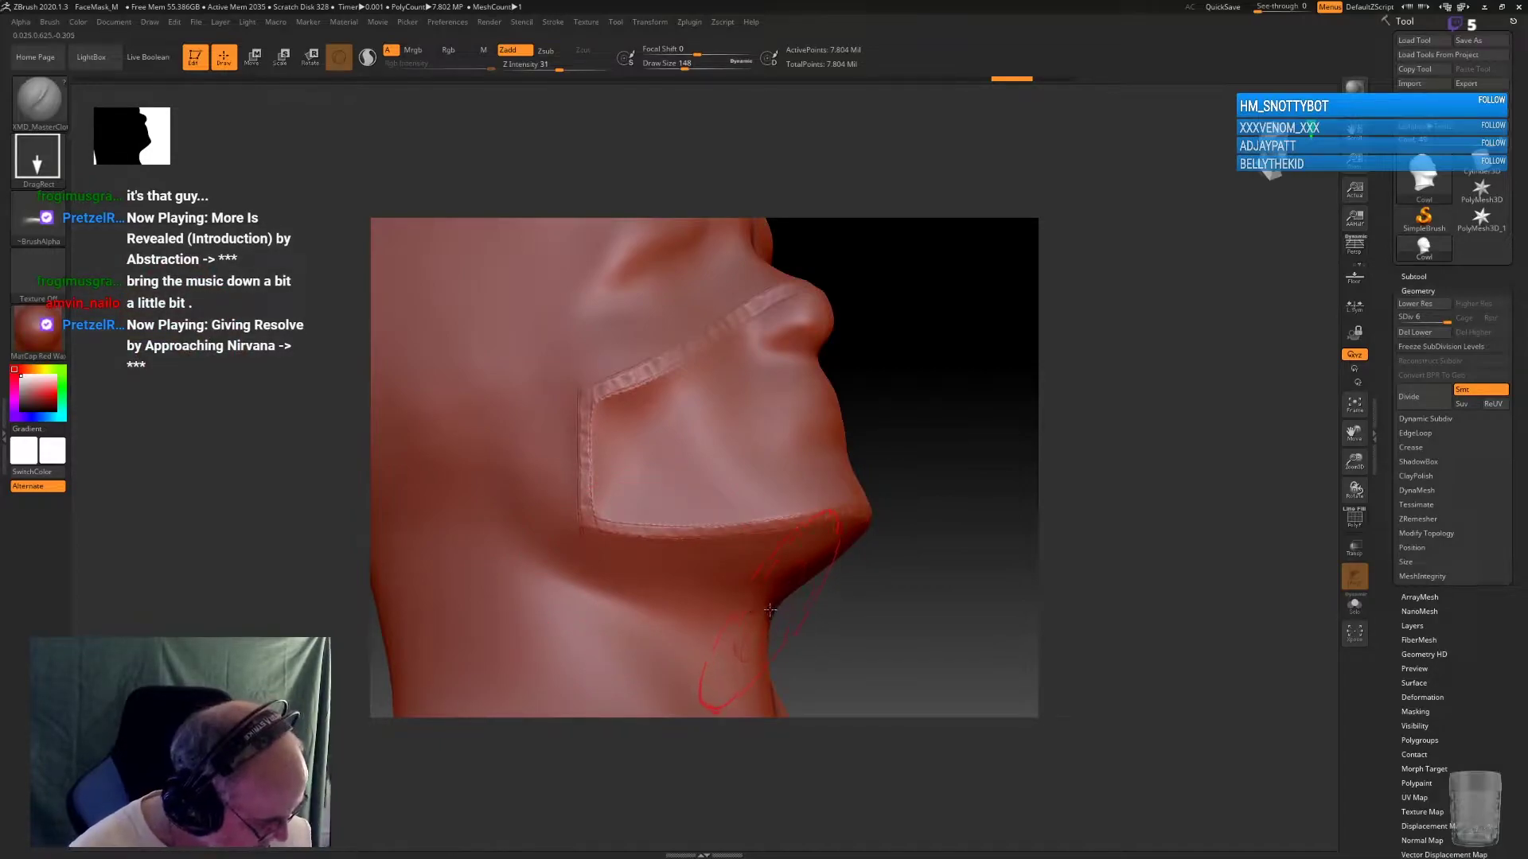
pyautogui.press('b')
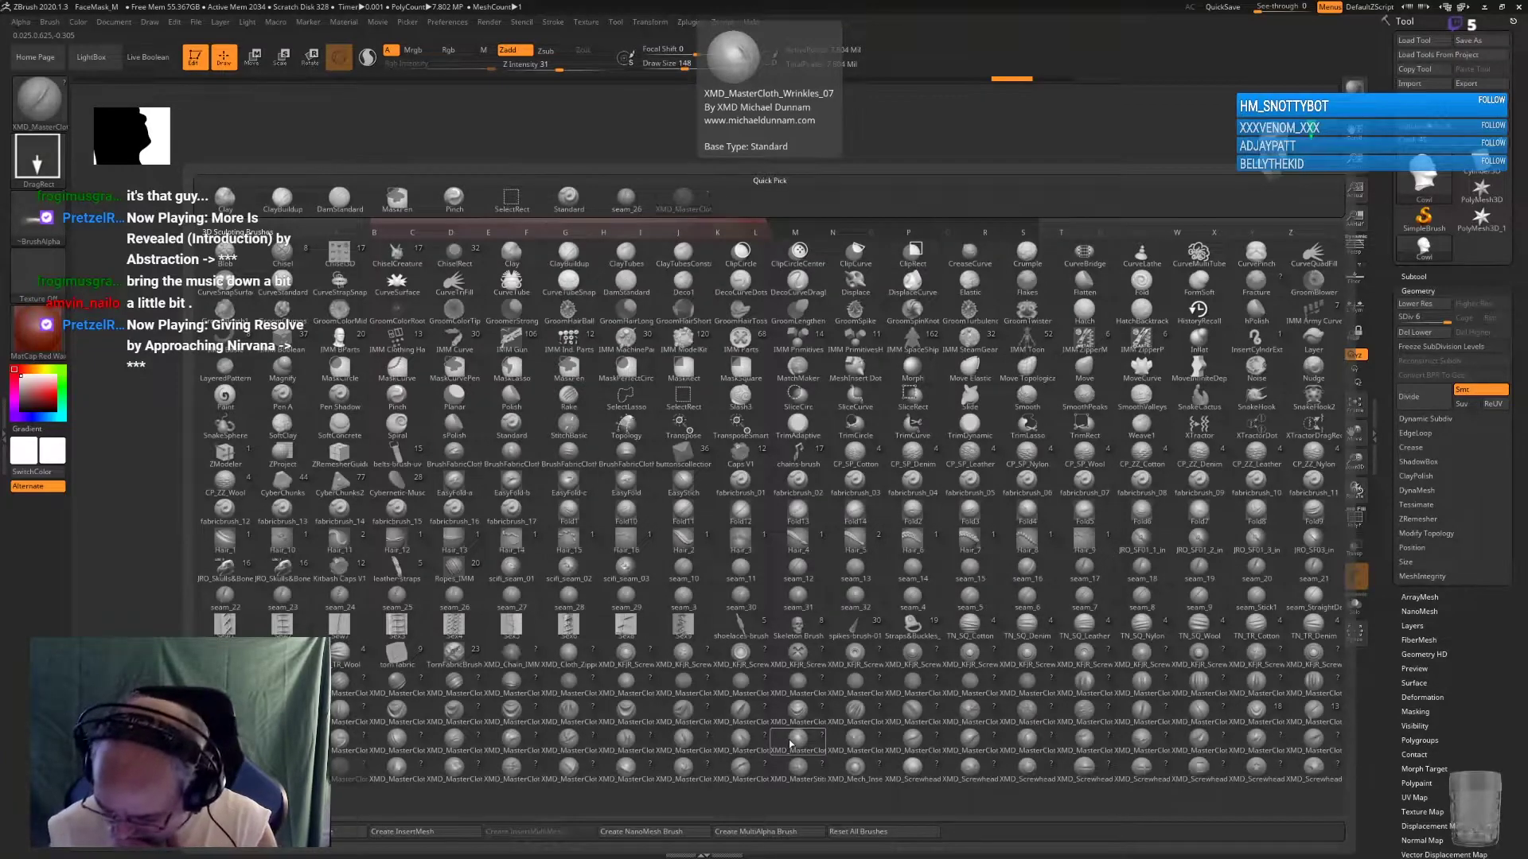
# Try a long crease across the patch twice with another cloth seam brush, undoing both
pyautogui.click(1142, 714)
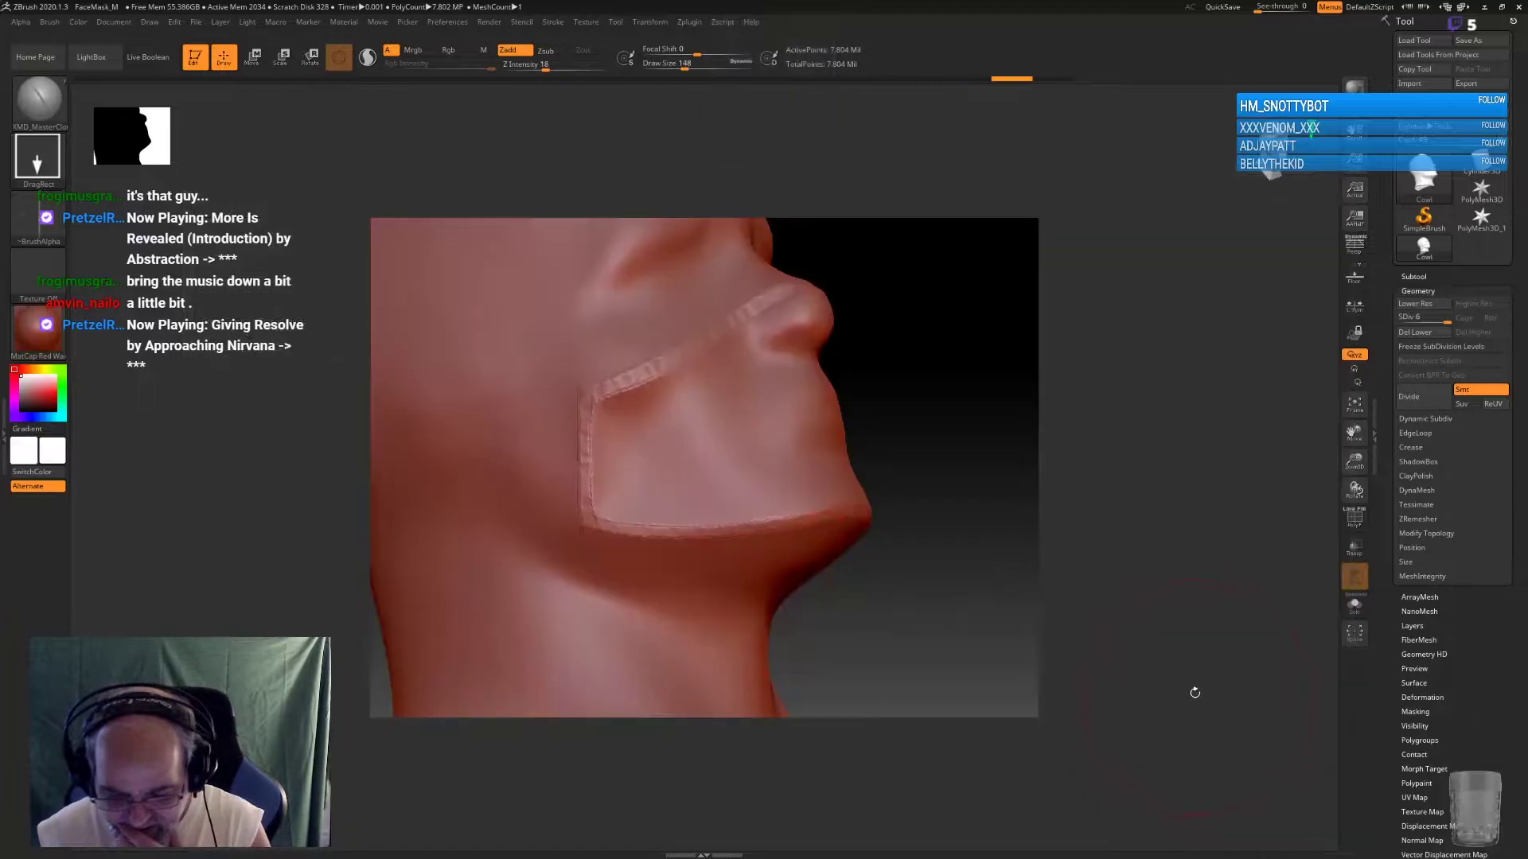
pyautogui.moveTo(748, 419); pyautogui.dragTo(514, 480)
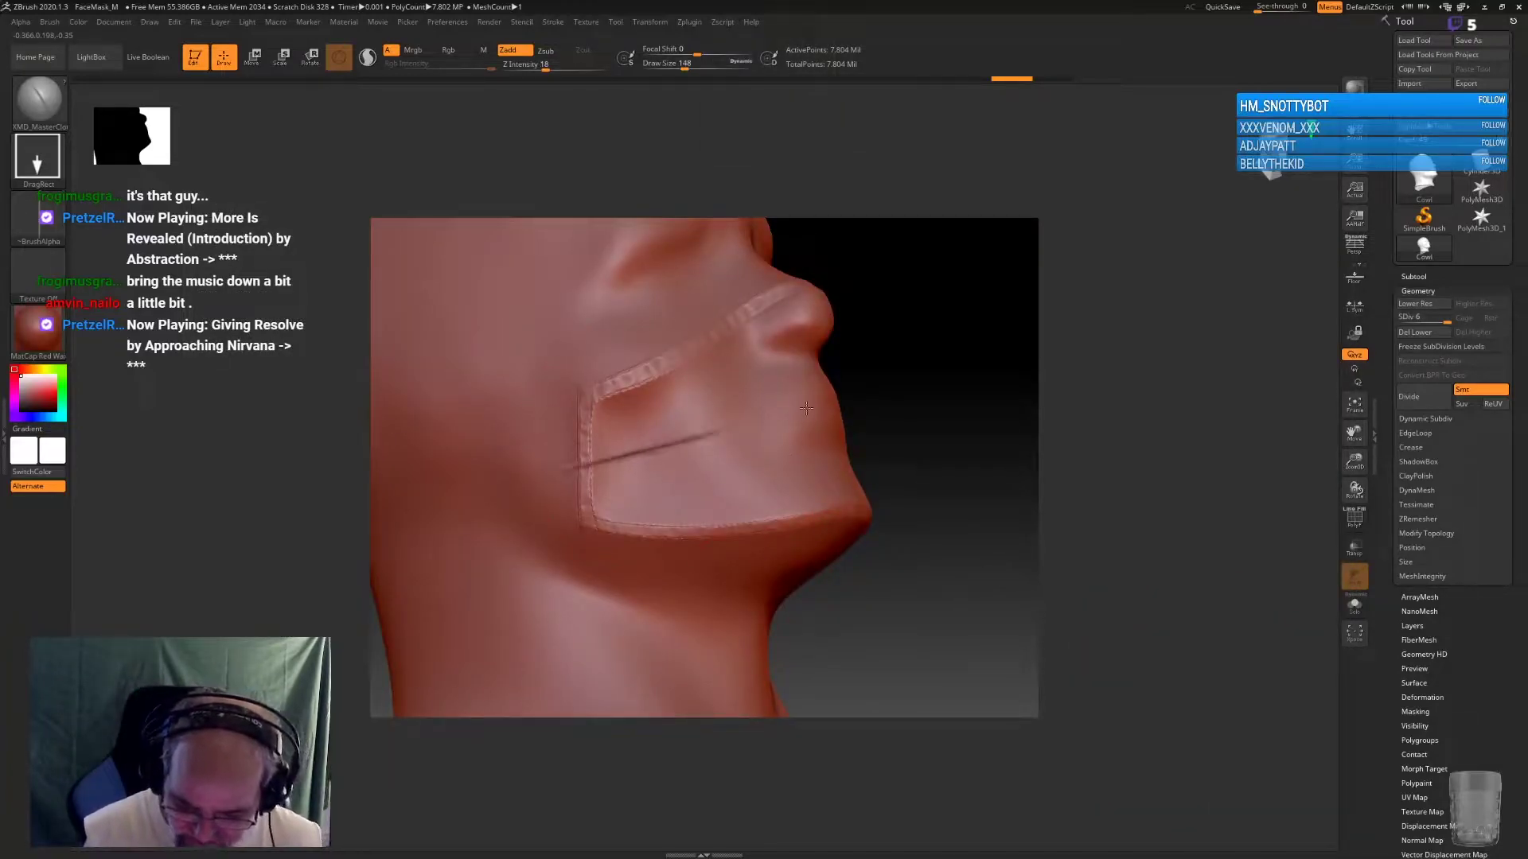
pyautogui.press('ctrl')
pyautogui.hotkey('ctrl', 'z')
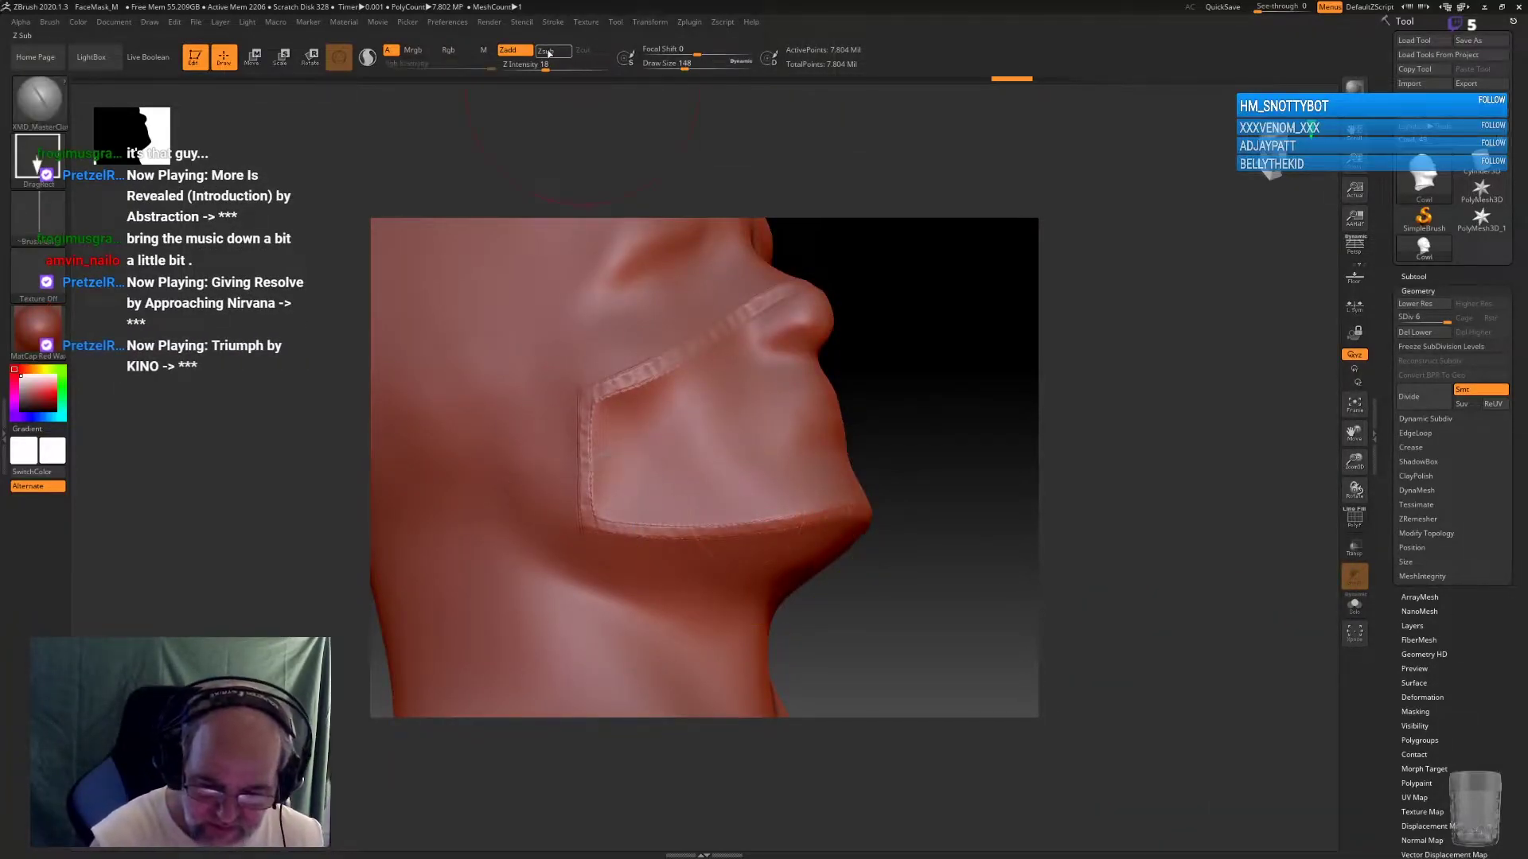
pyautogui.moveTo(760, 420); pyautogui.dragTo(529, 498)
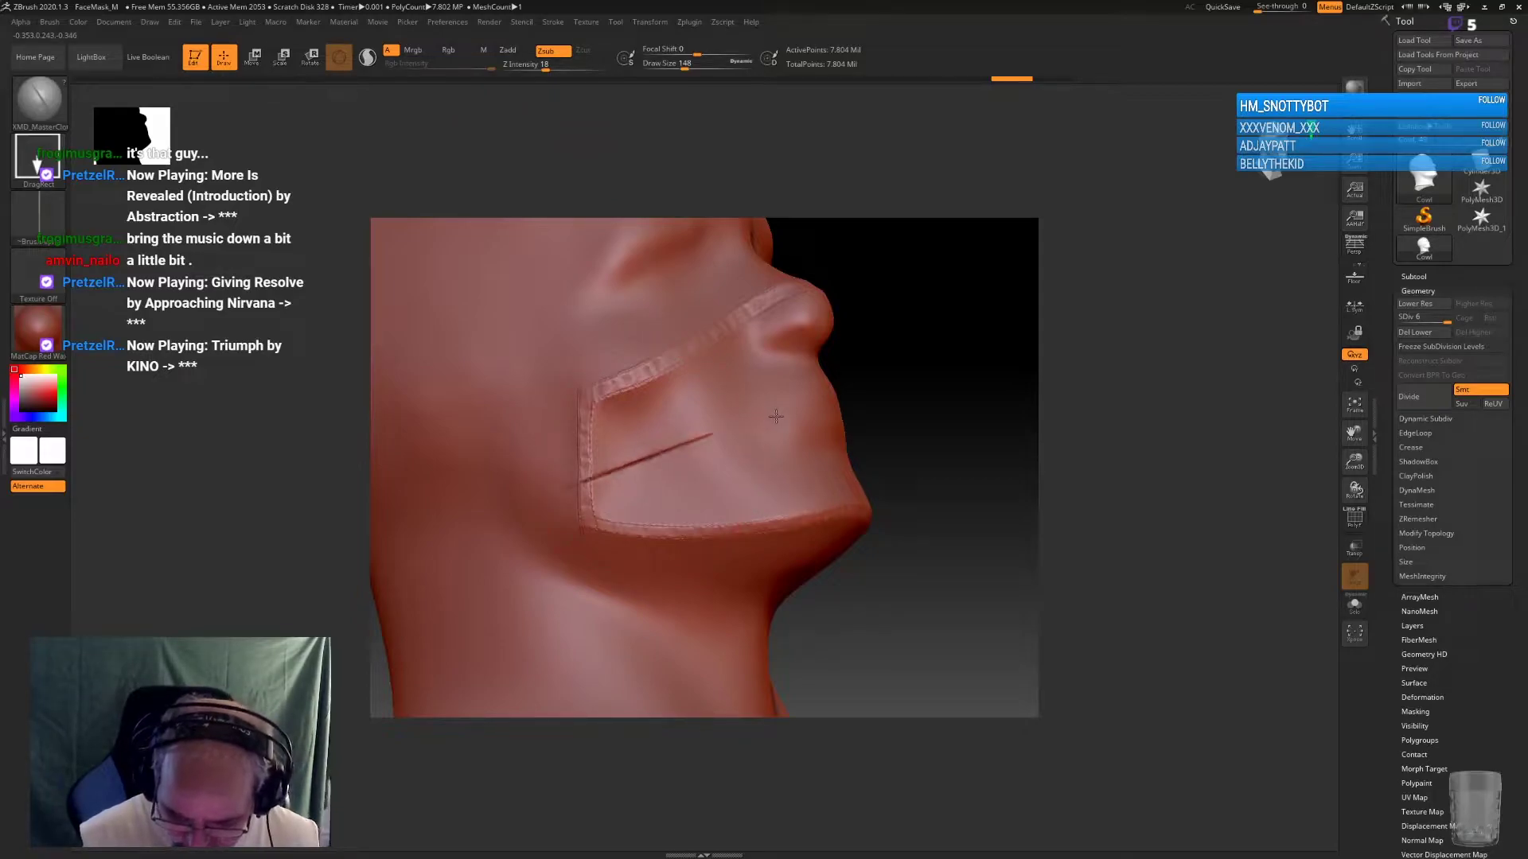
pyautogui.press('ctrl')
pyautogui.hotkey('ctrl', 'z')
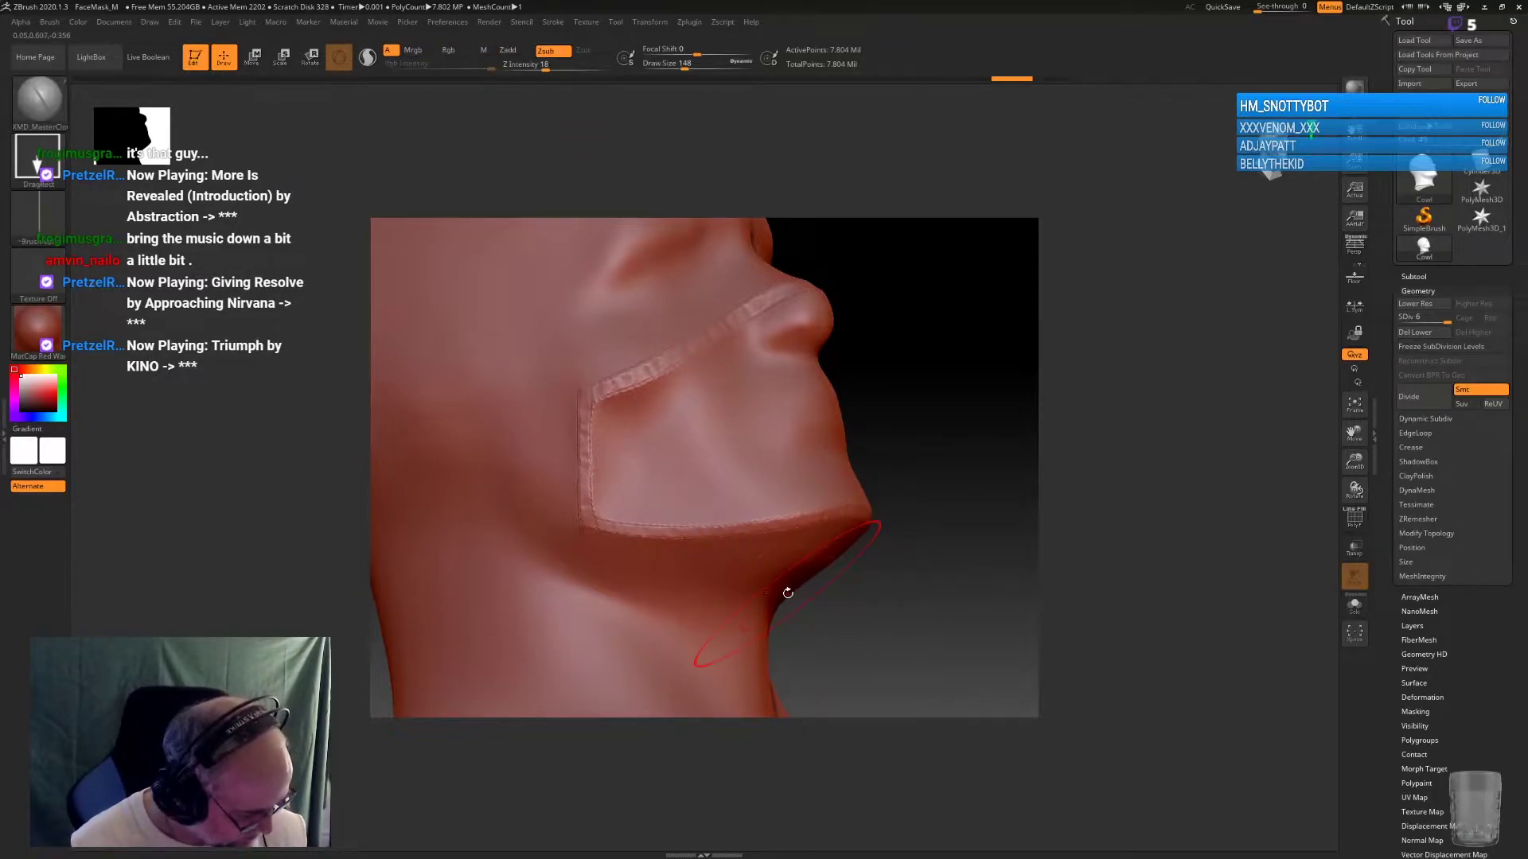
pyautogui.press('b')
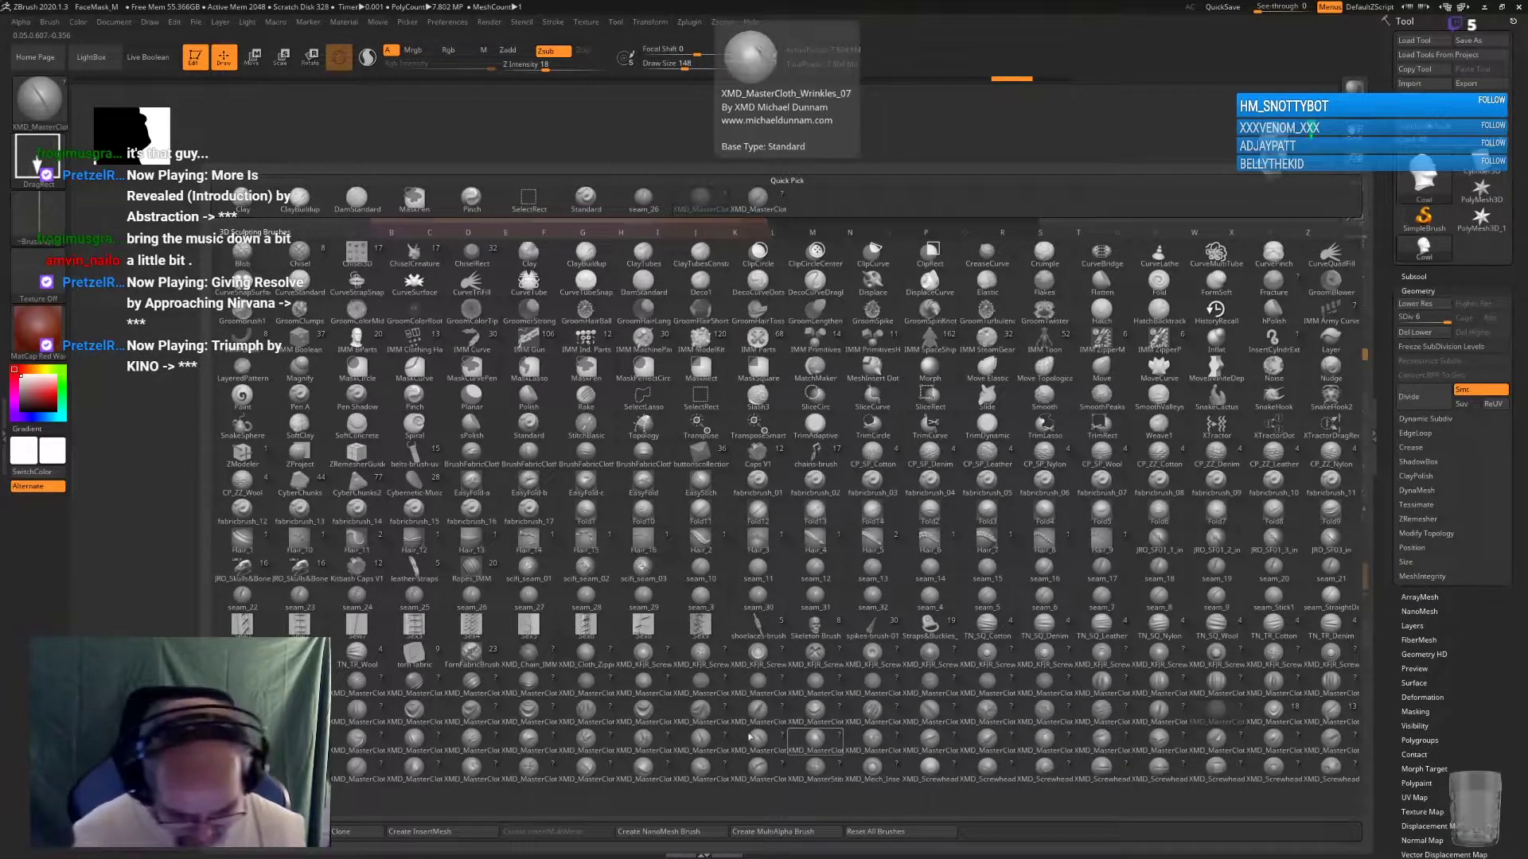
# Pick another cloth wrinkle brush set to build up, with intensity raised to about 35
pyautogui.click(419, 747)
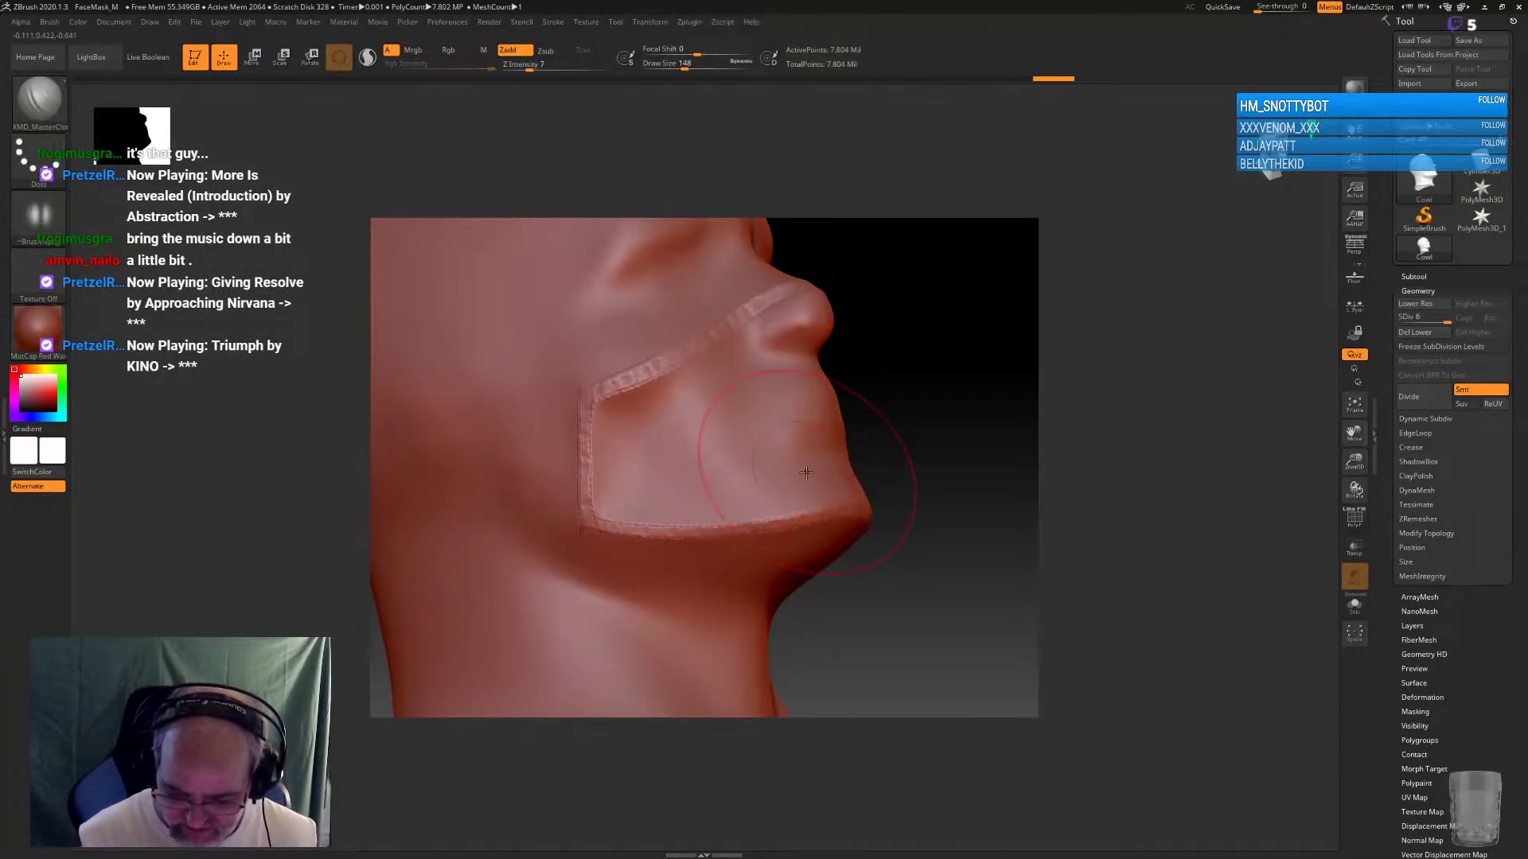
pyautogui.click(546, 51)
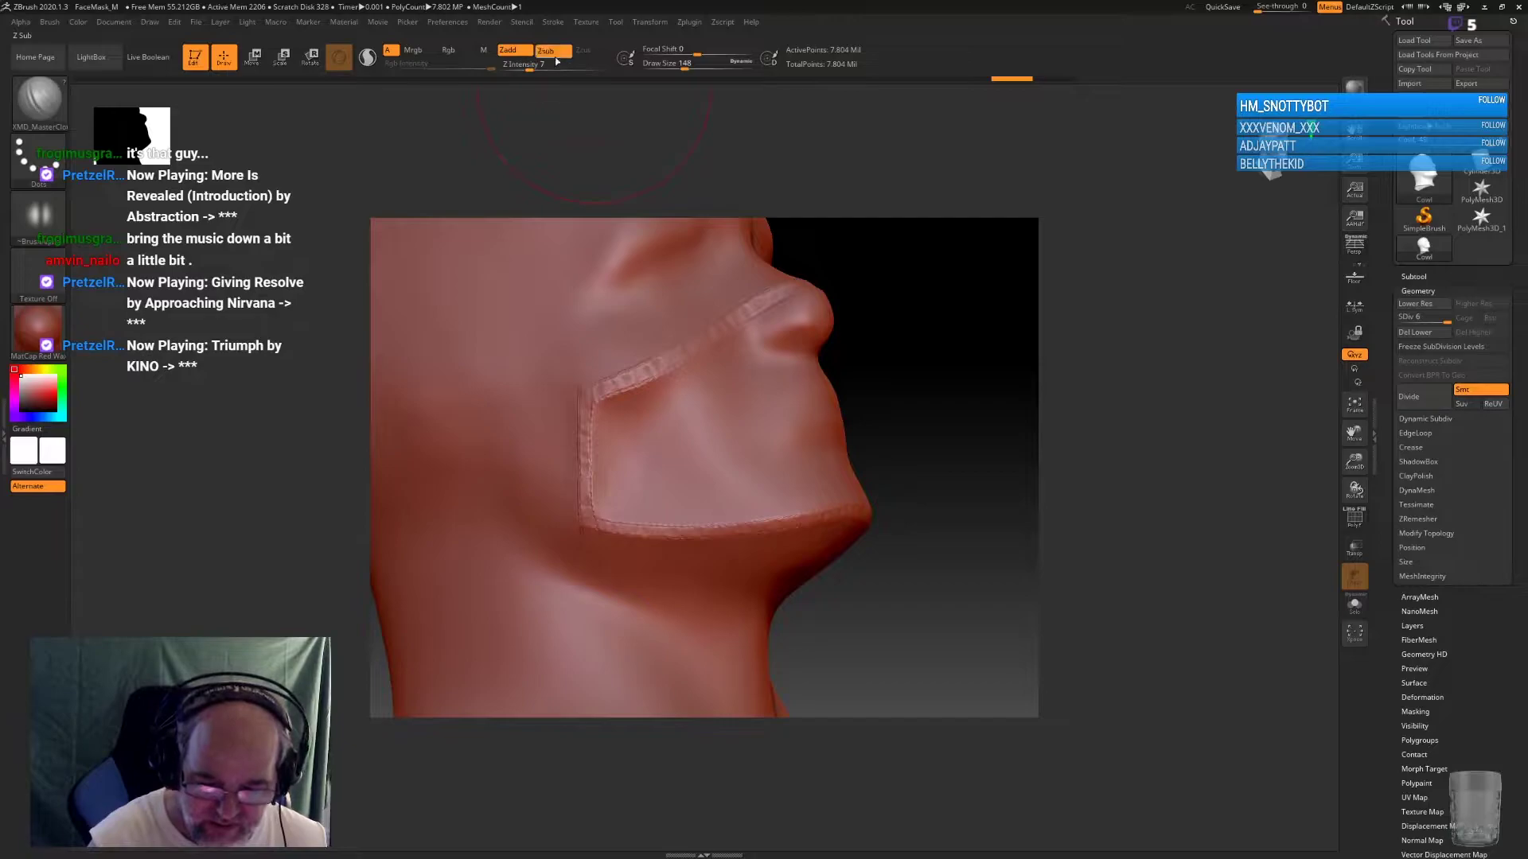
pyautogui.click(553, 22)
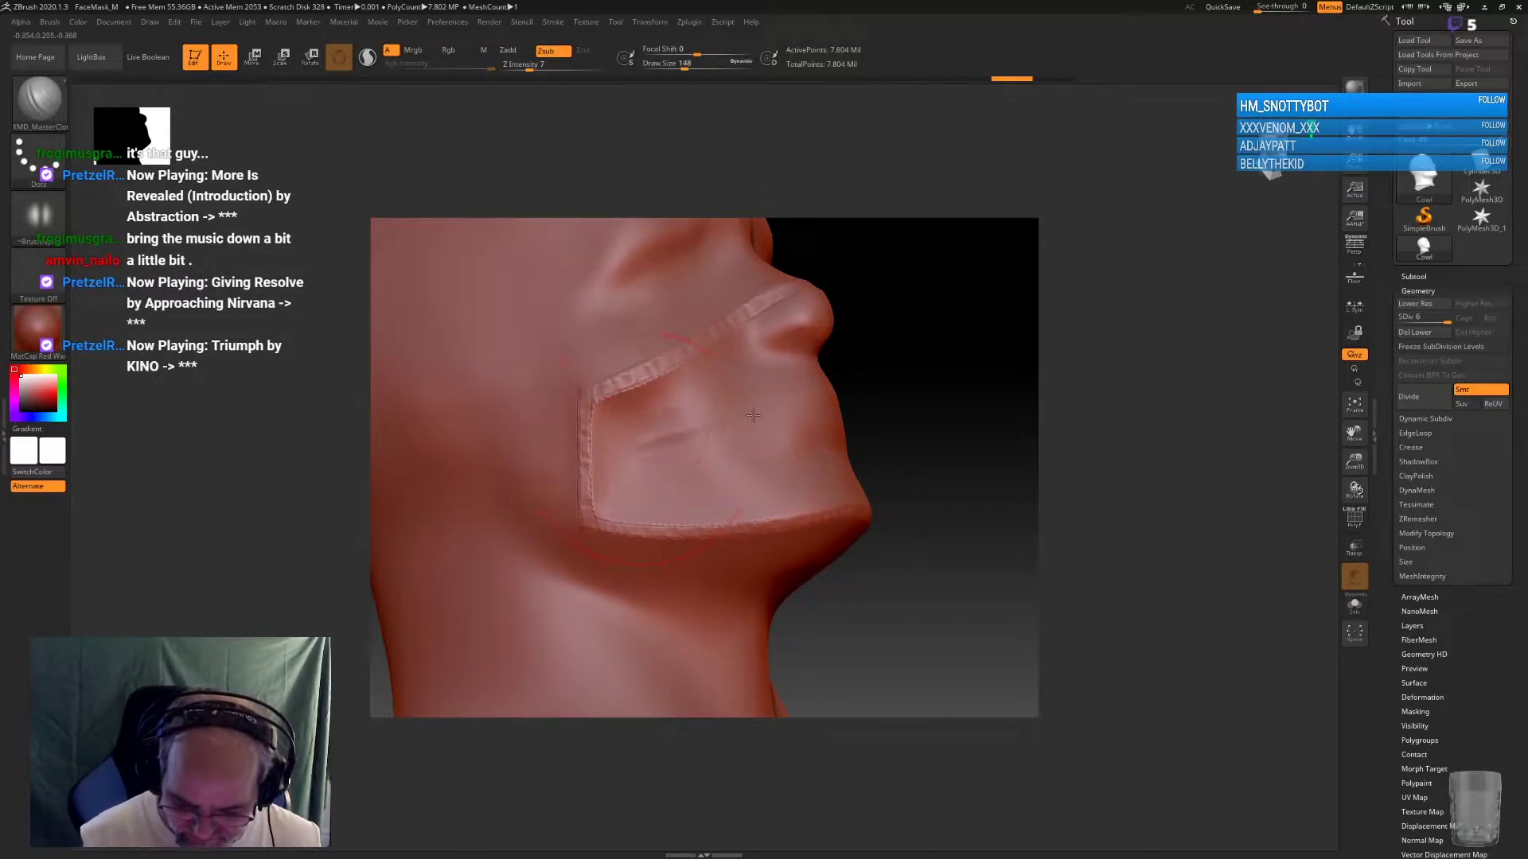
pyautogui.click(546, 50)
pyautogui.press('alt')
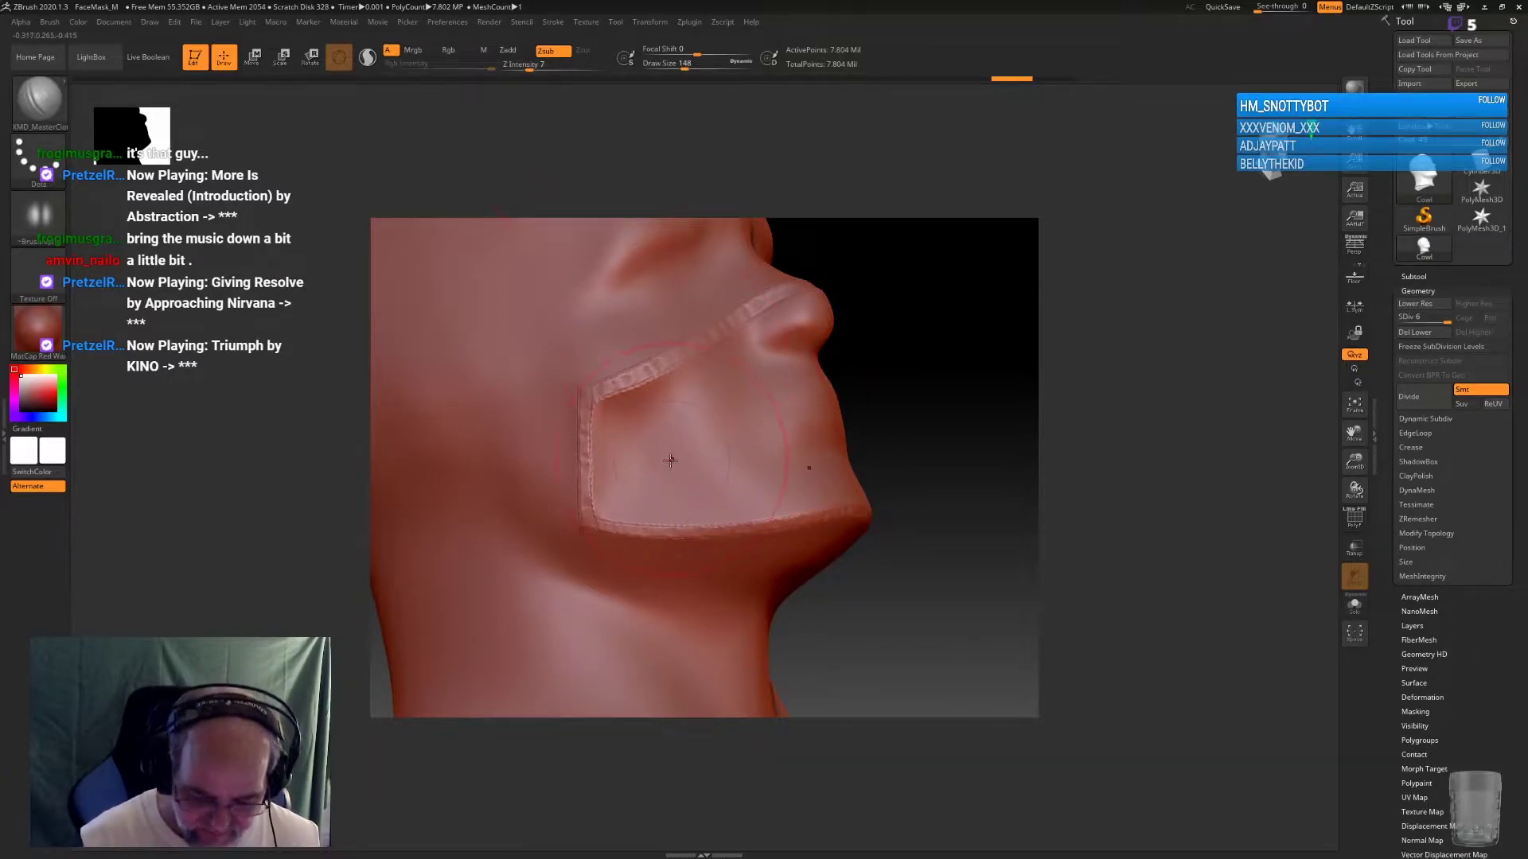
pyautogui.press('space')
pyautogui.moveTo(661, 510)
pyautogui.mouseDown()
pyautogui.moveTo(686, 511)
pyautogui.moveTo(646, 484)
pyautogui.moveTo(760, 421)
pyautogui.mouseUp()
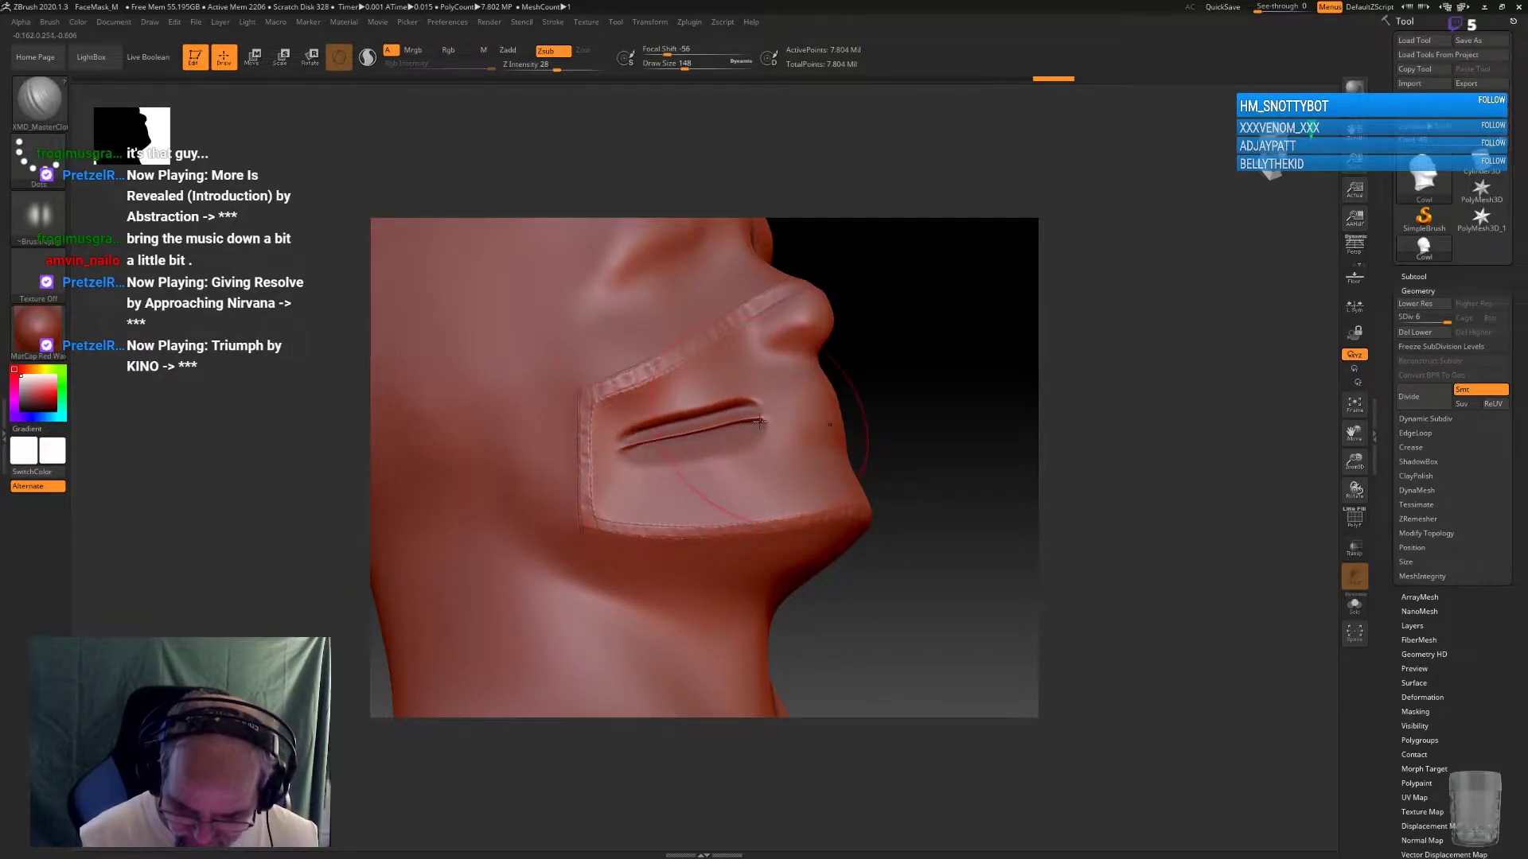
pyautogui.hotkey('ctrl', 'z')
pyautogui.press('space')
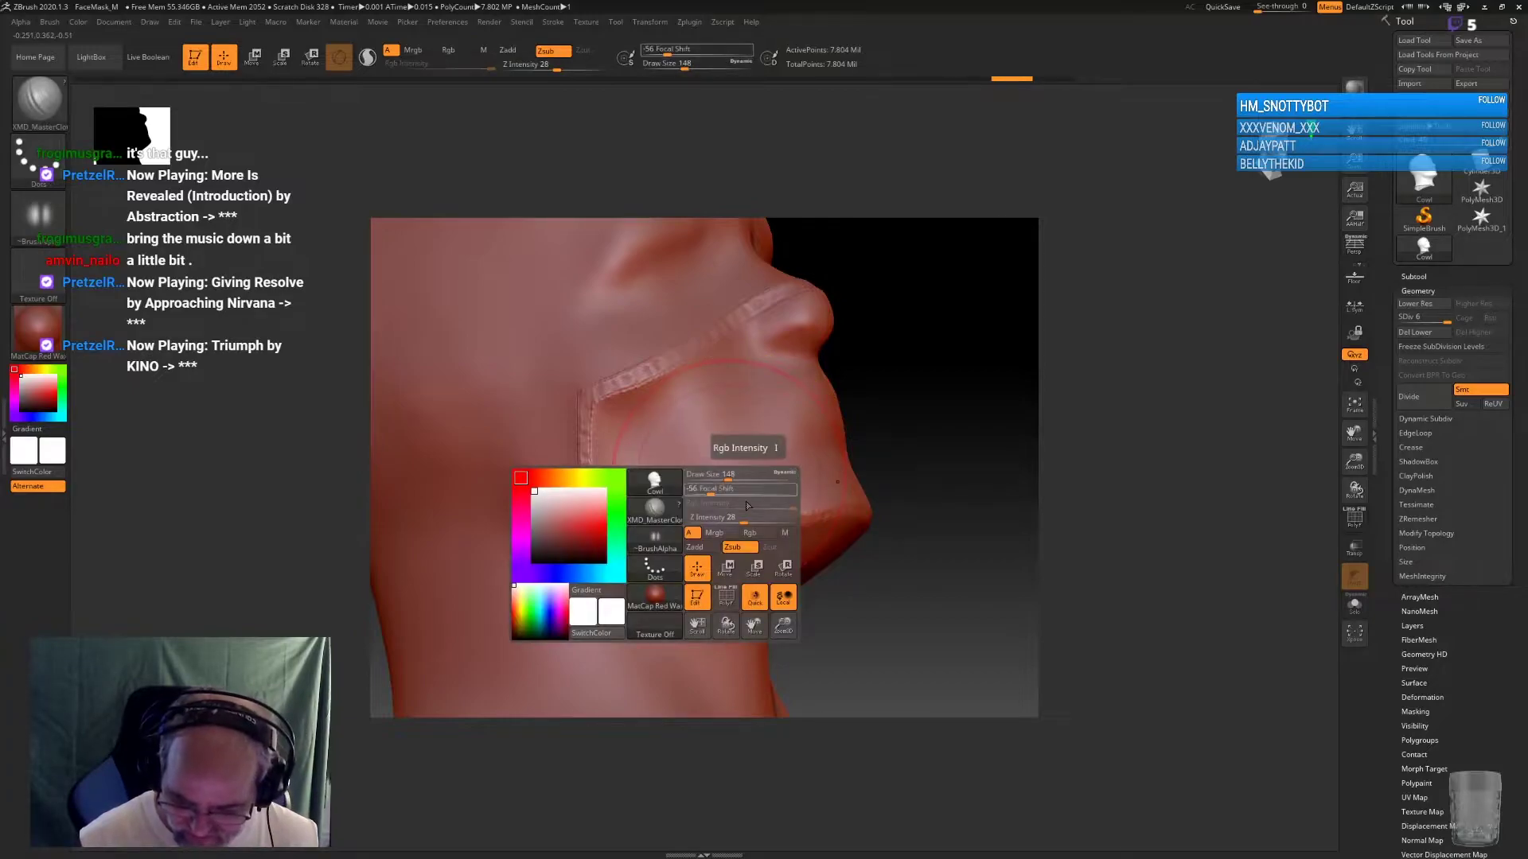
pyautogui.moveTo(721, 519); pyautogui.dragTo(694, 522)
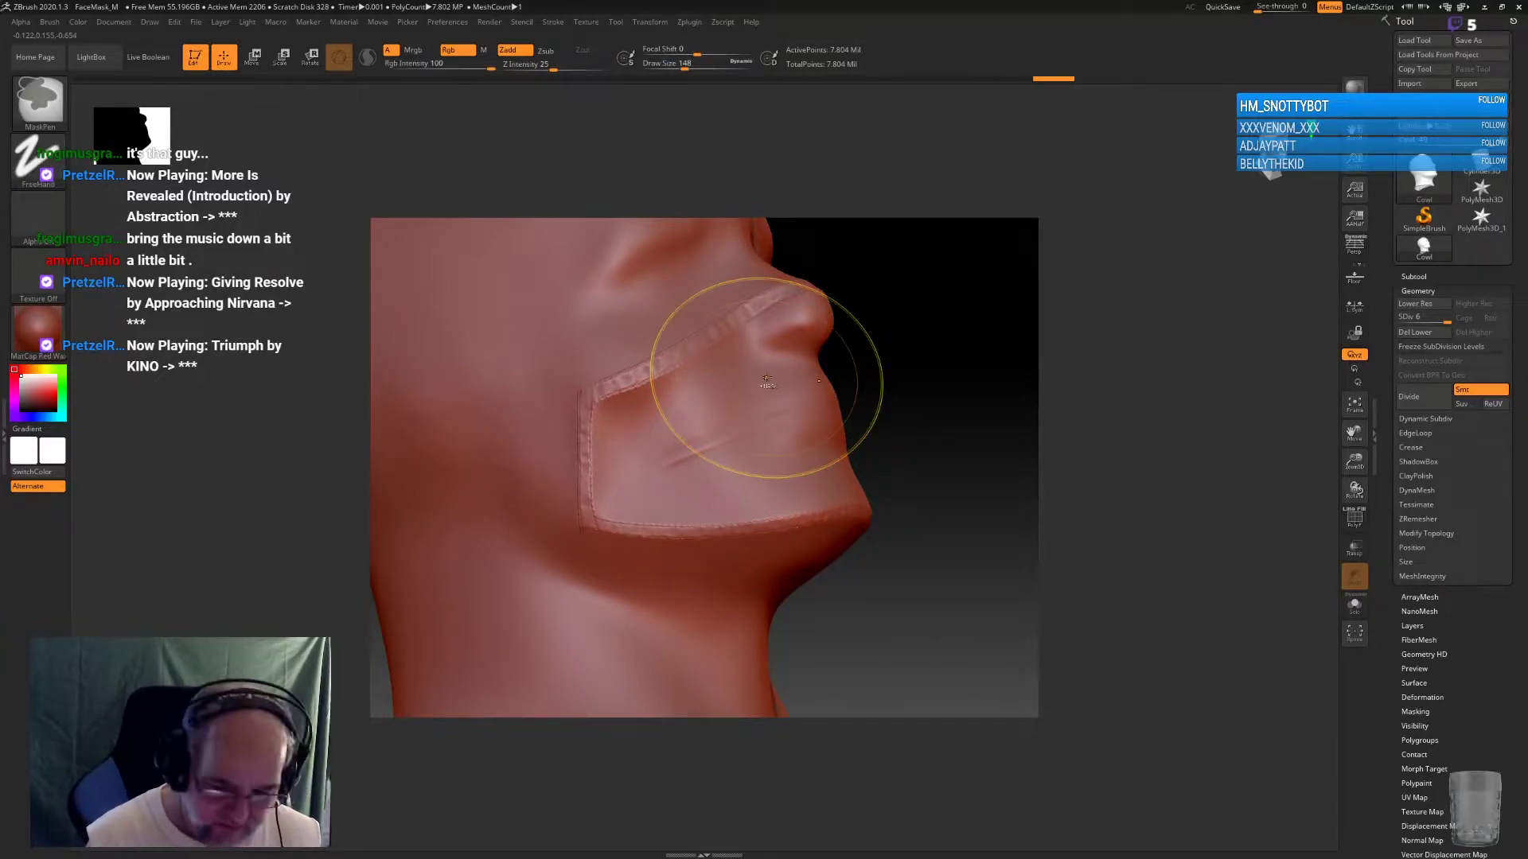
pyautogui.click(512, 50)
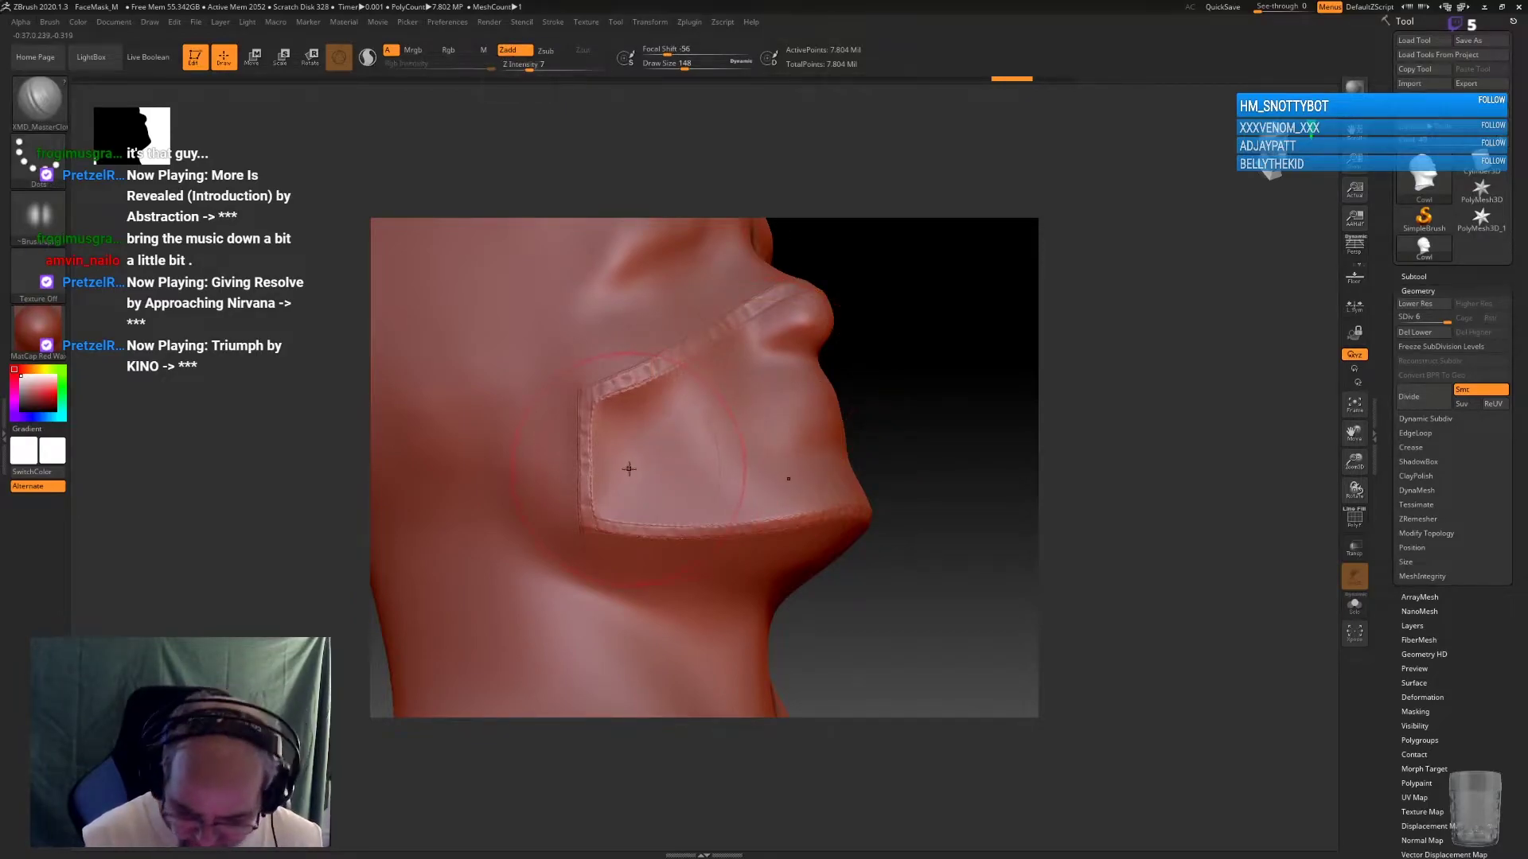
# Deepen the crease along the mask's lower fold, checking from front and side views
pyautogui.press('ctrl')
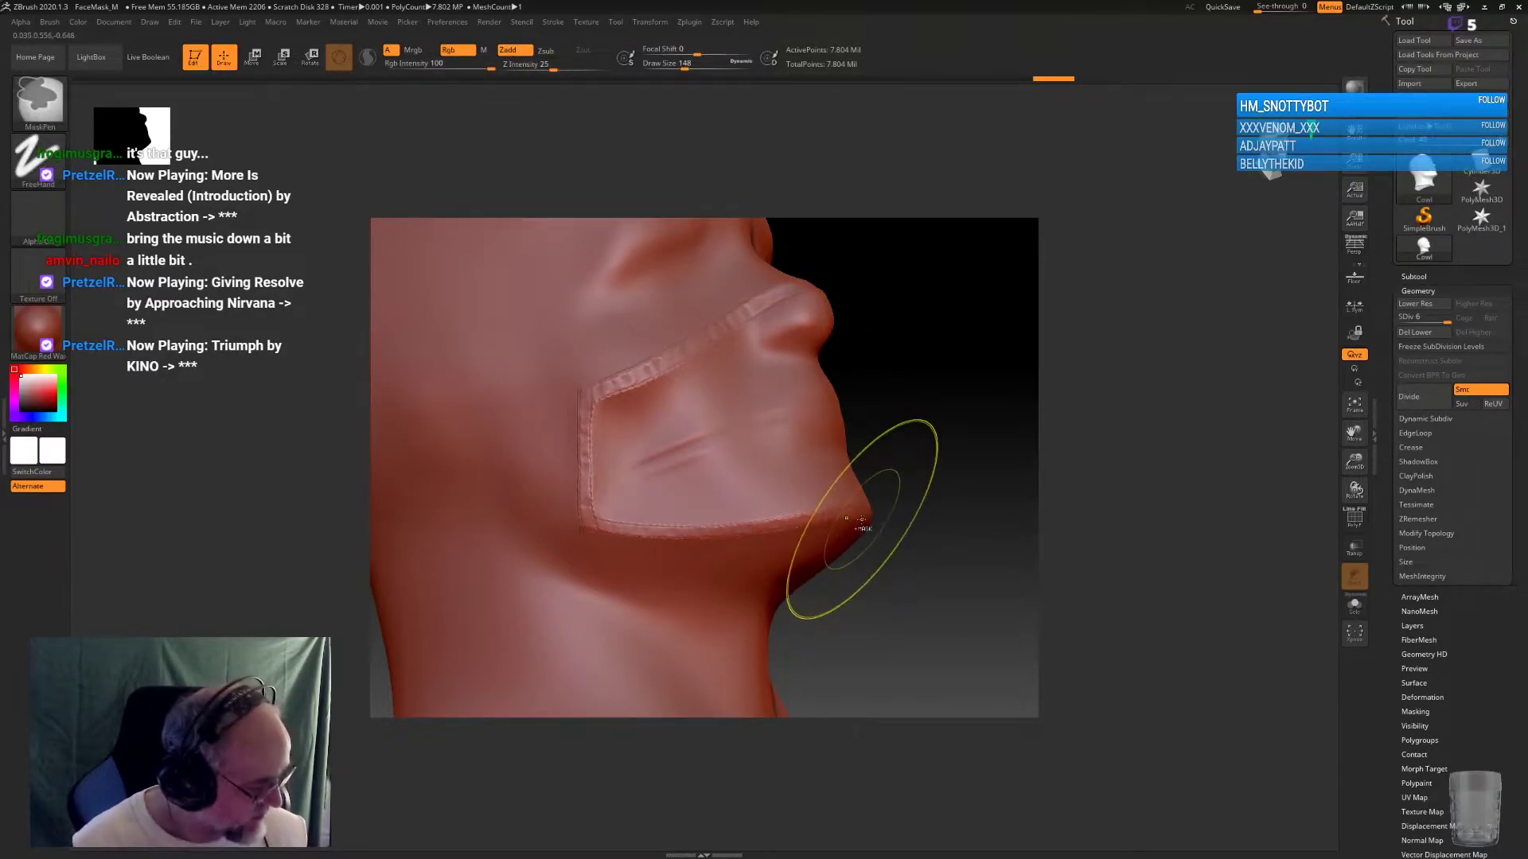
pyautogui.moveTo(955, 539)
pyautogui.mouseDown()
pyautogui.moveTo(925, 563)
pyautogui.moveTo(928, 543)
pyautogui.mouseUp()
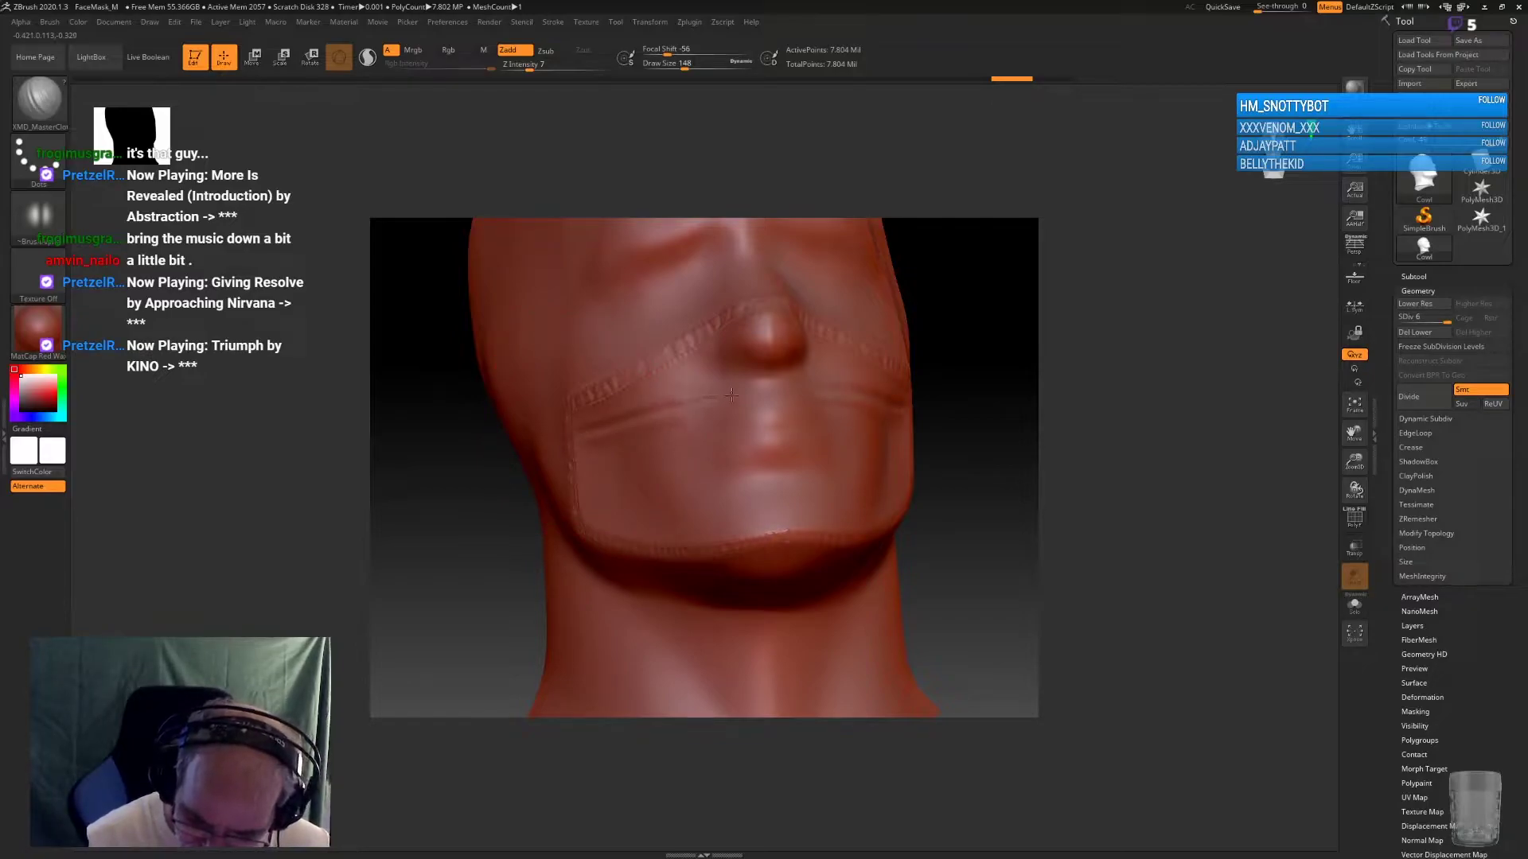
pyautogui.moveTo(957, 435); pyautogui.dragTo(926, 472)
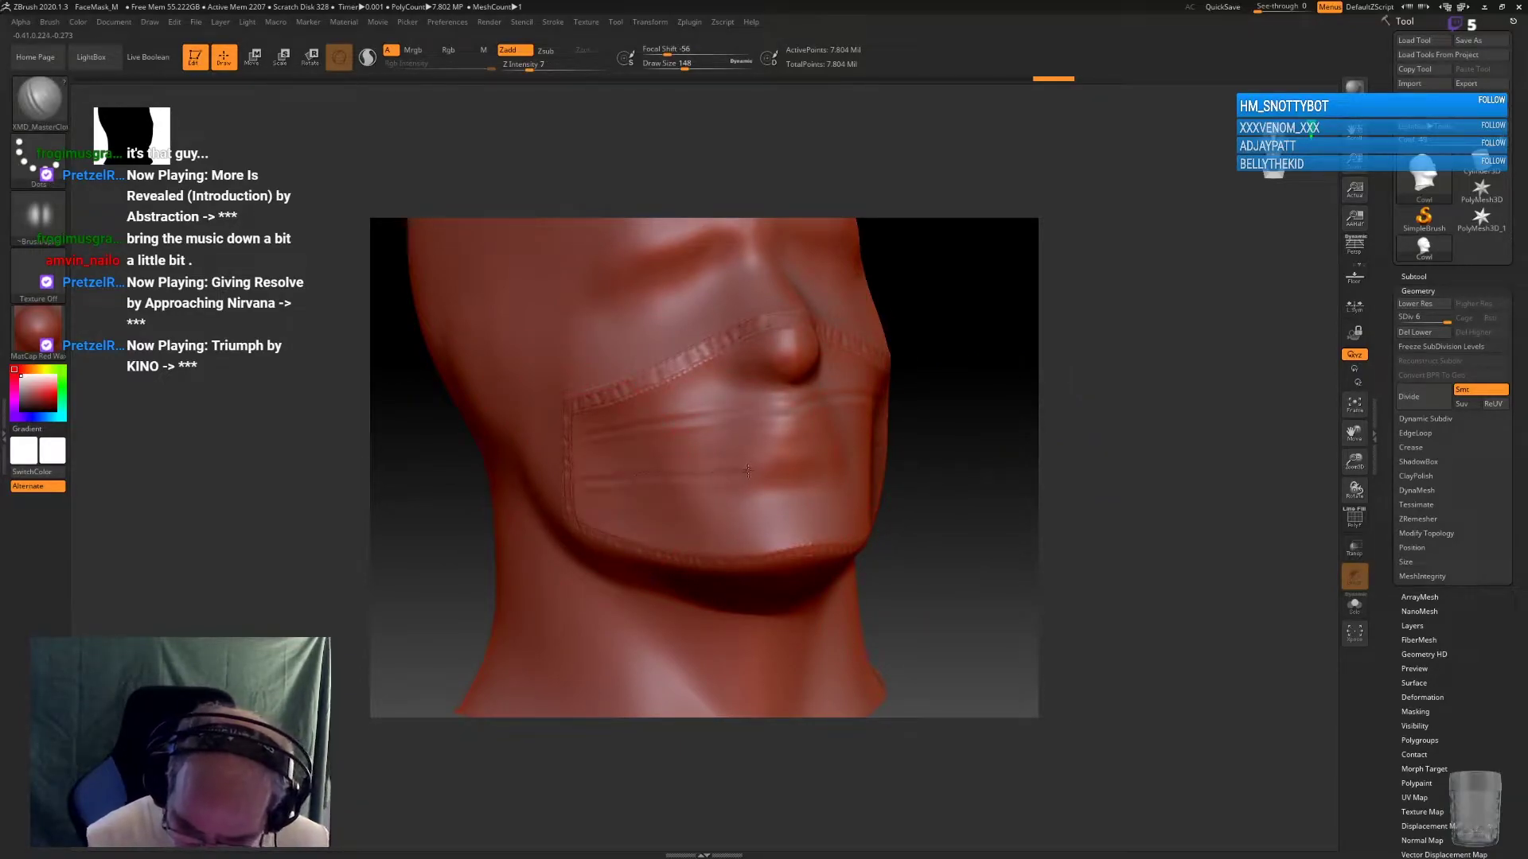
pyautogui.moveTo(748, 471); pyautogui.dragTo(833, 463)
pyautogui.moveTo(987, 519); pyautogui.dragTo(899, 488)
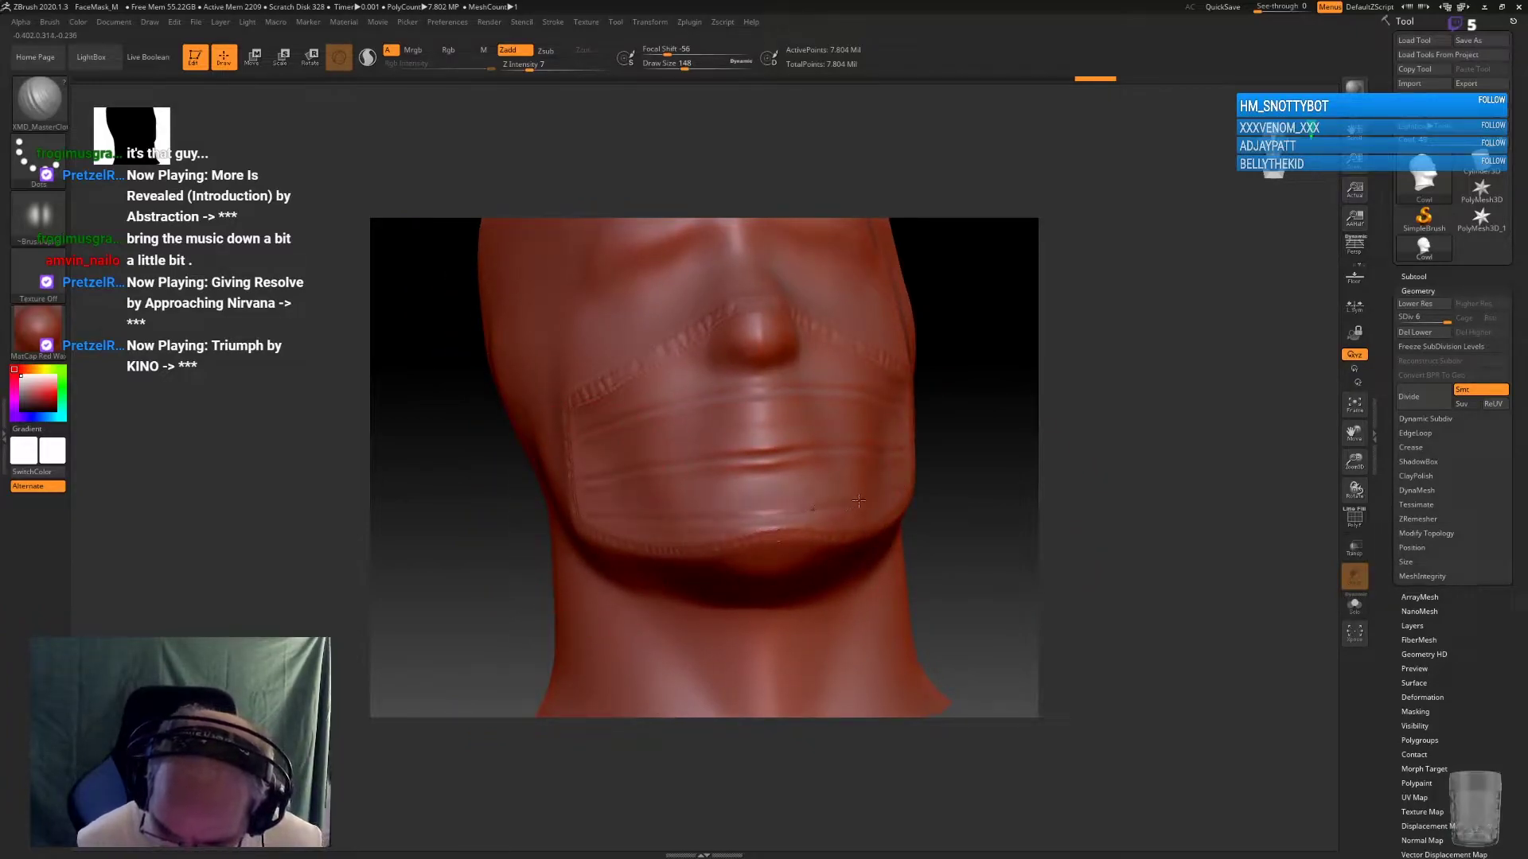
pyautogui.moveTo(931, 493); pyautogui.dragTo(973, 480)
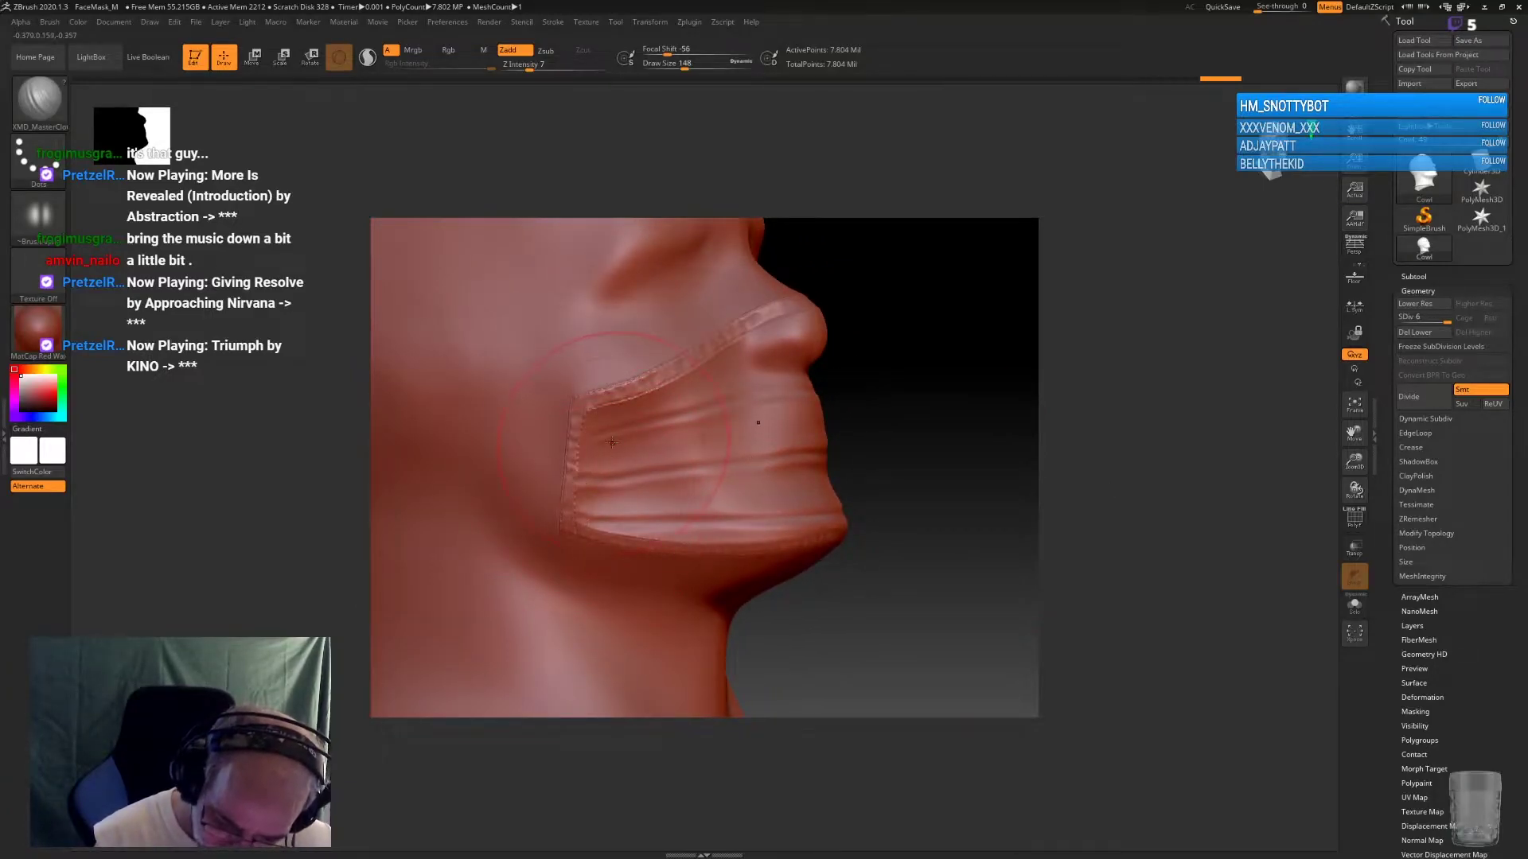
pyautogui.moveTo(1075, 444)
pyautogui.mouseDown()
pyautogui.moveTo(1039, 456)
pyautogui.moveTo(1089, 427)
pyautogui.mouseUp()
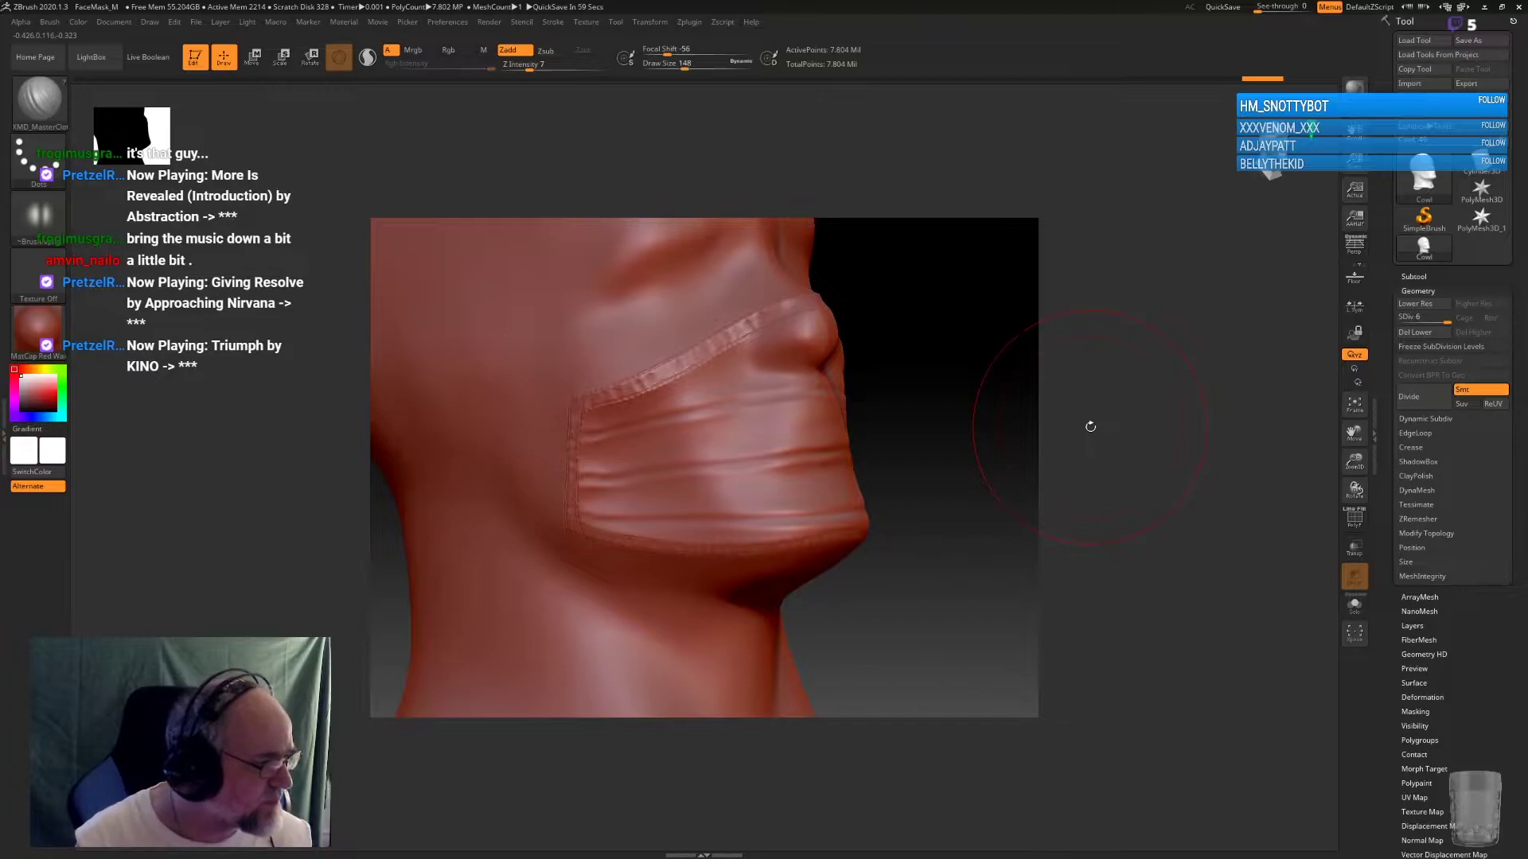
pyautogui.press('b')
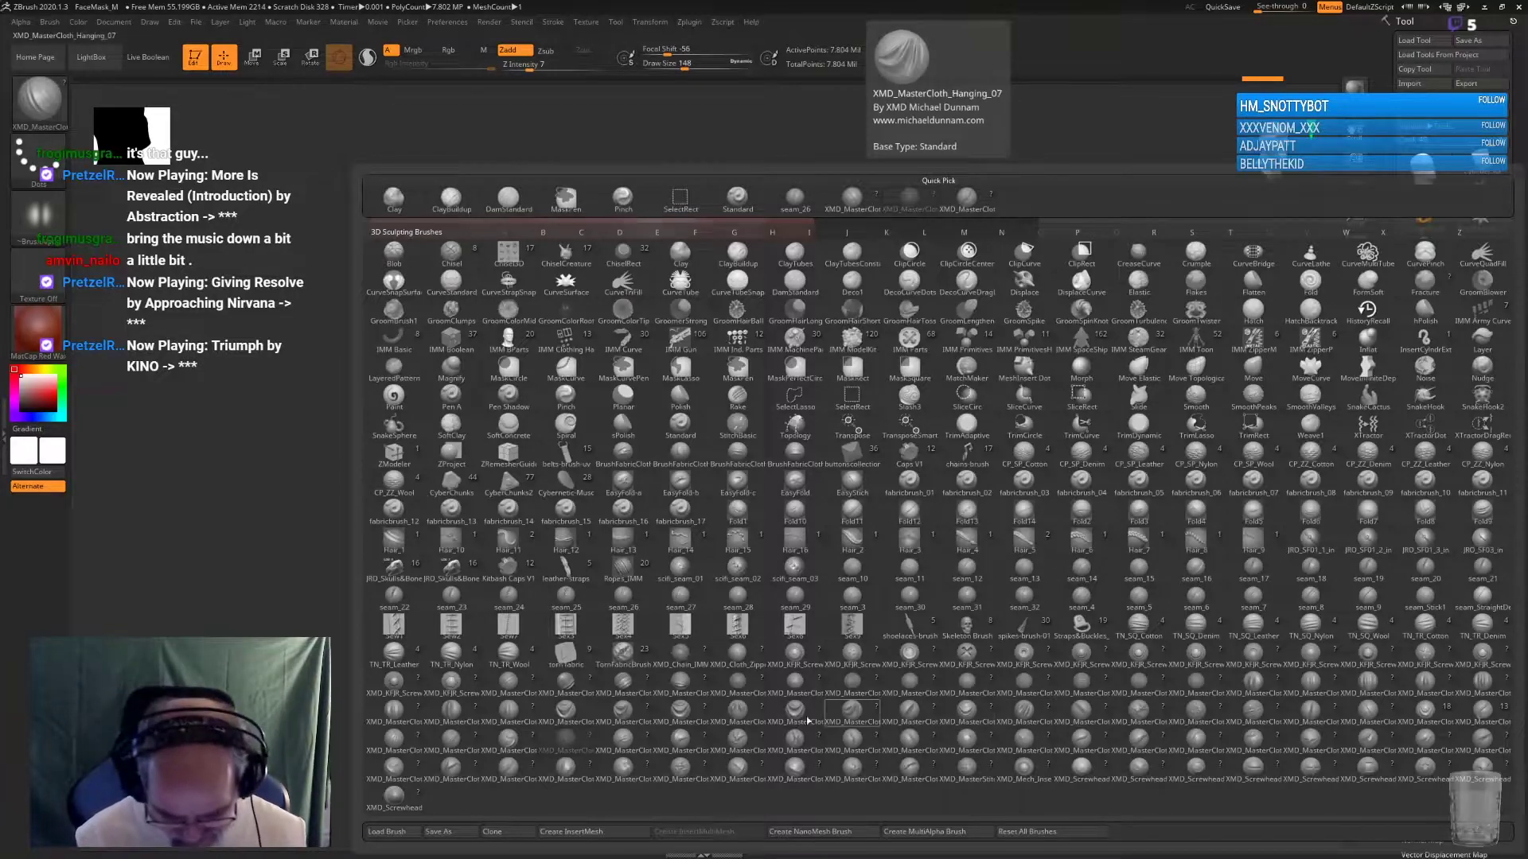
# Select XMD_MasterCloth_WrinkleStroke_16 and turn the head toward a frontal view of the mask
pyautogui.click(517, 741)
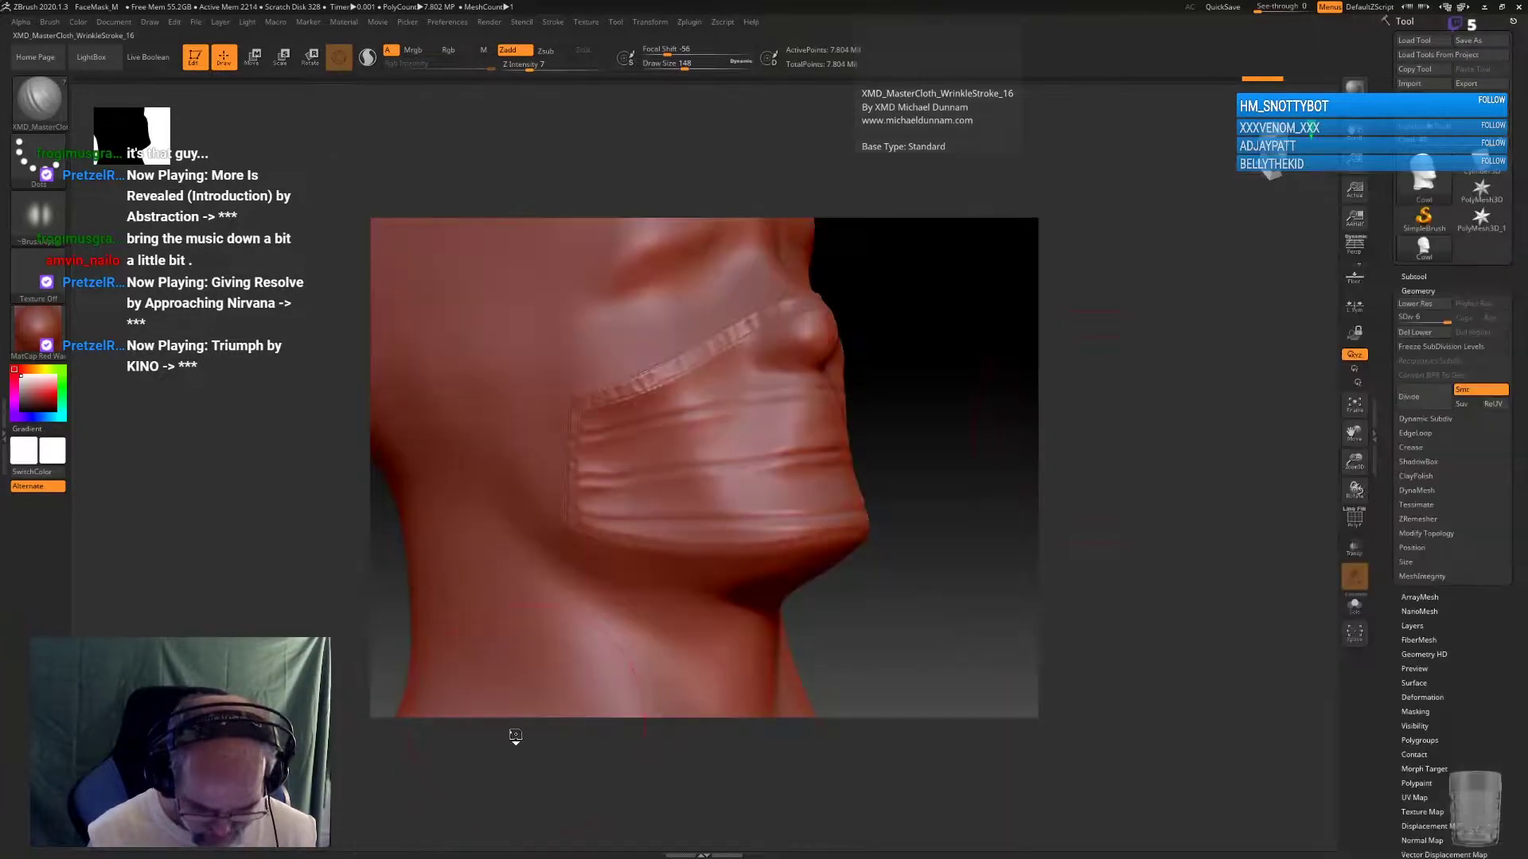
pyautogui.moveTo(1161, 484); pyautogui.dragTo(1135, 500)
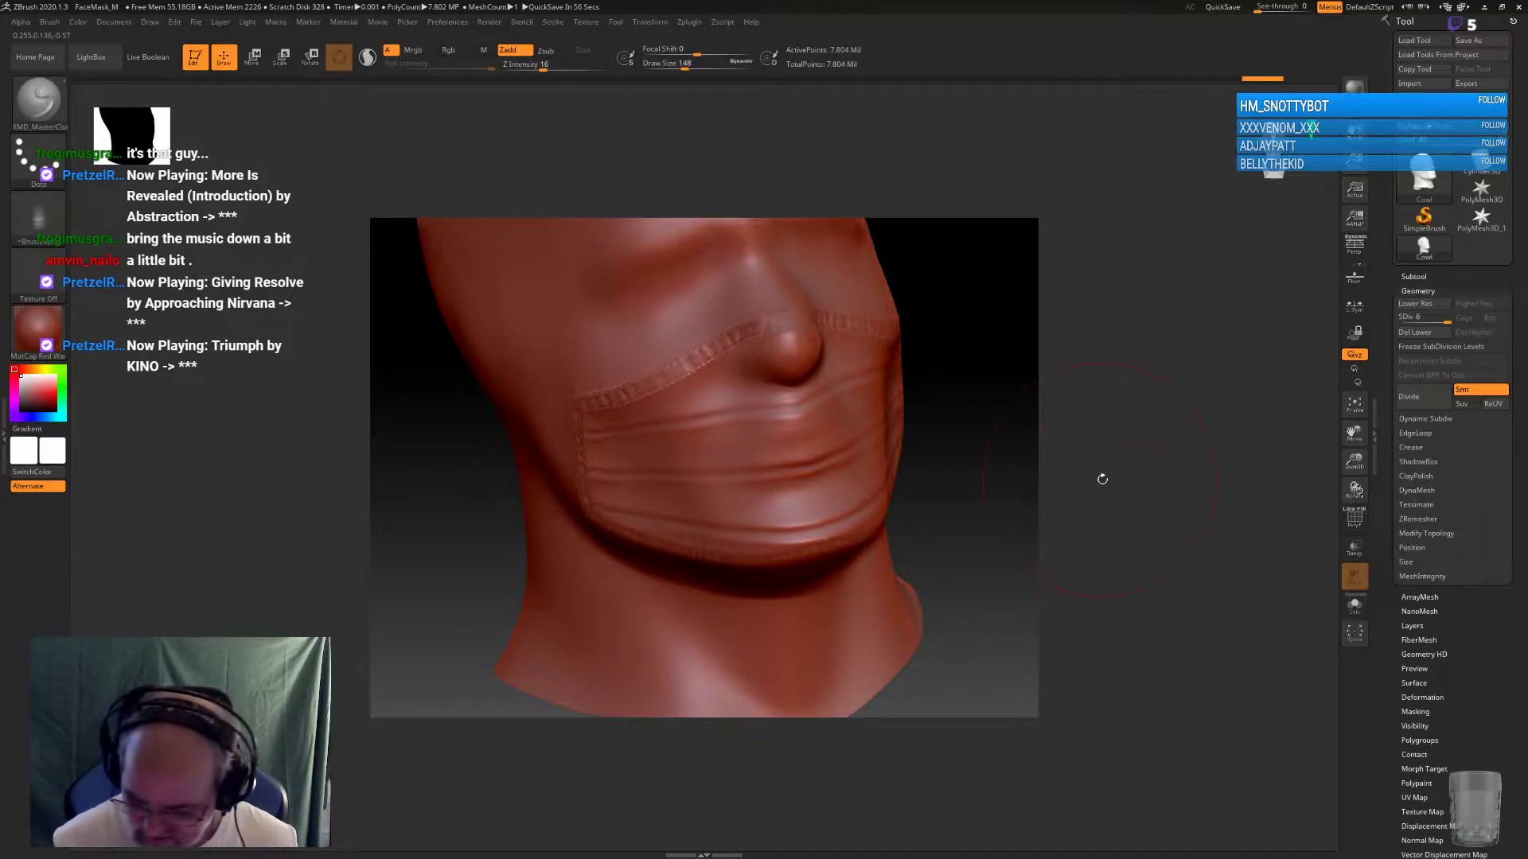
pyautogui.moveTo(1098, 478); pyautogui.dragTo(1109, 445)
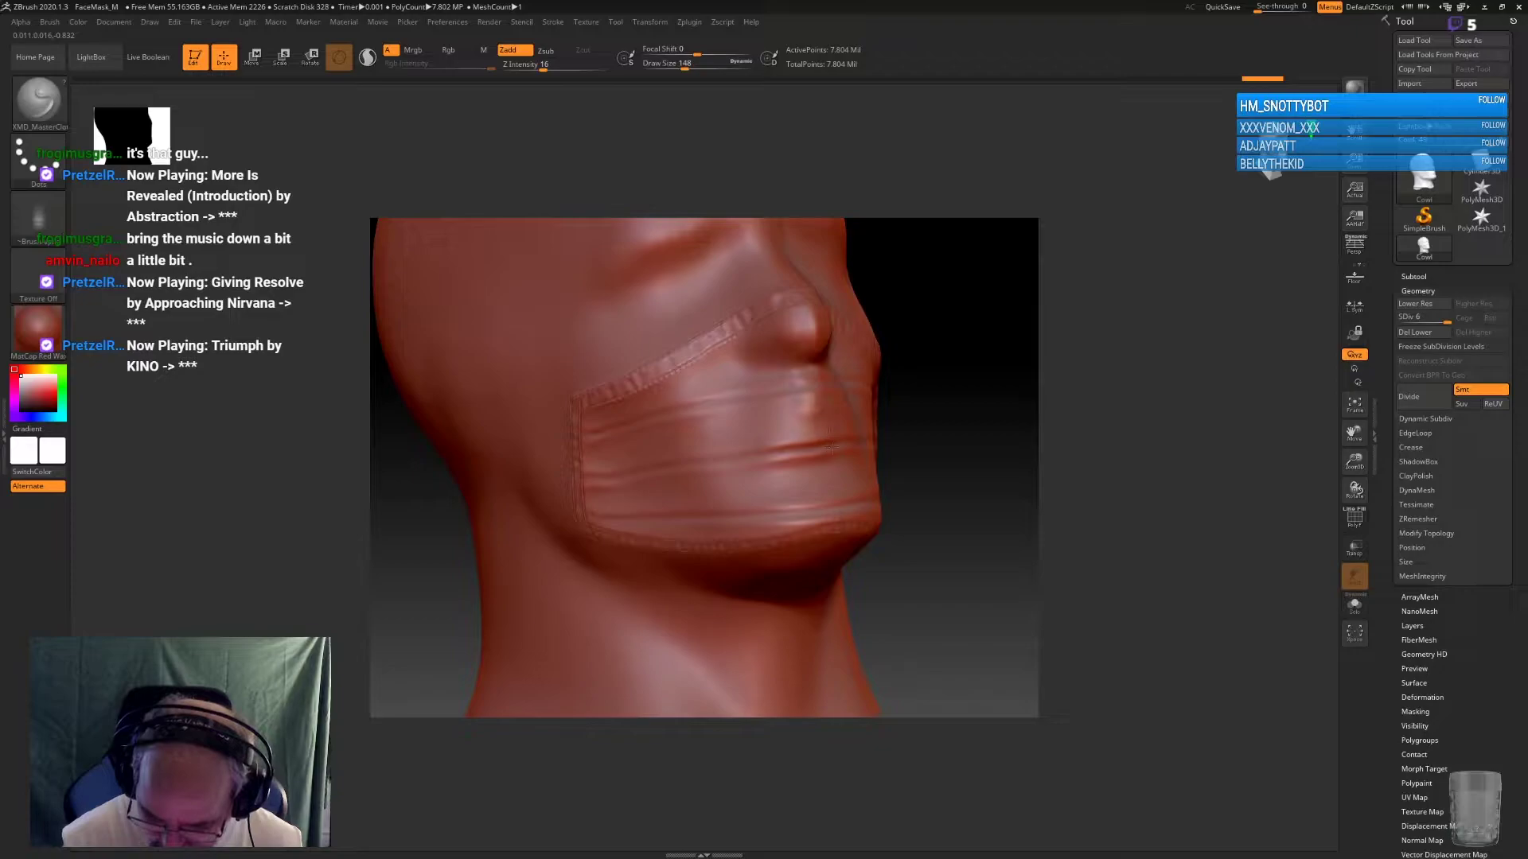
pyautogui.moveTo(1092, 470); pyautogui.dragTo(1084, 470)
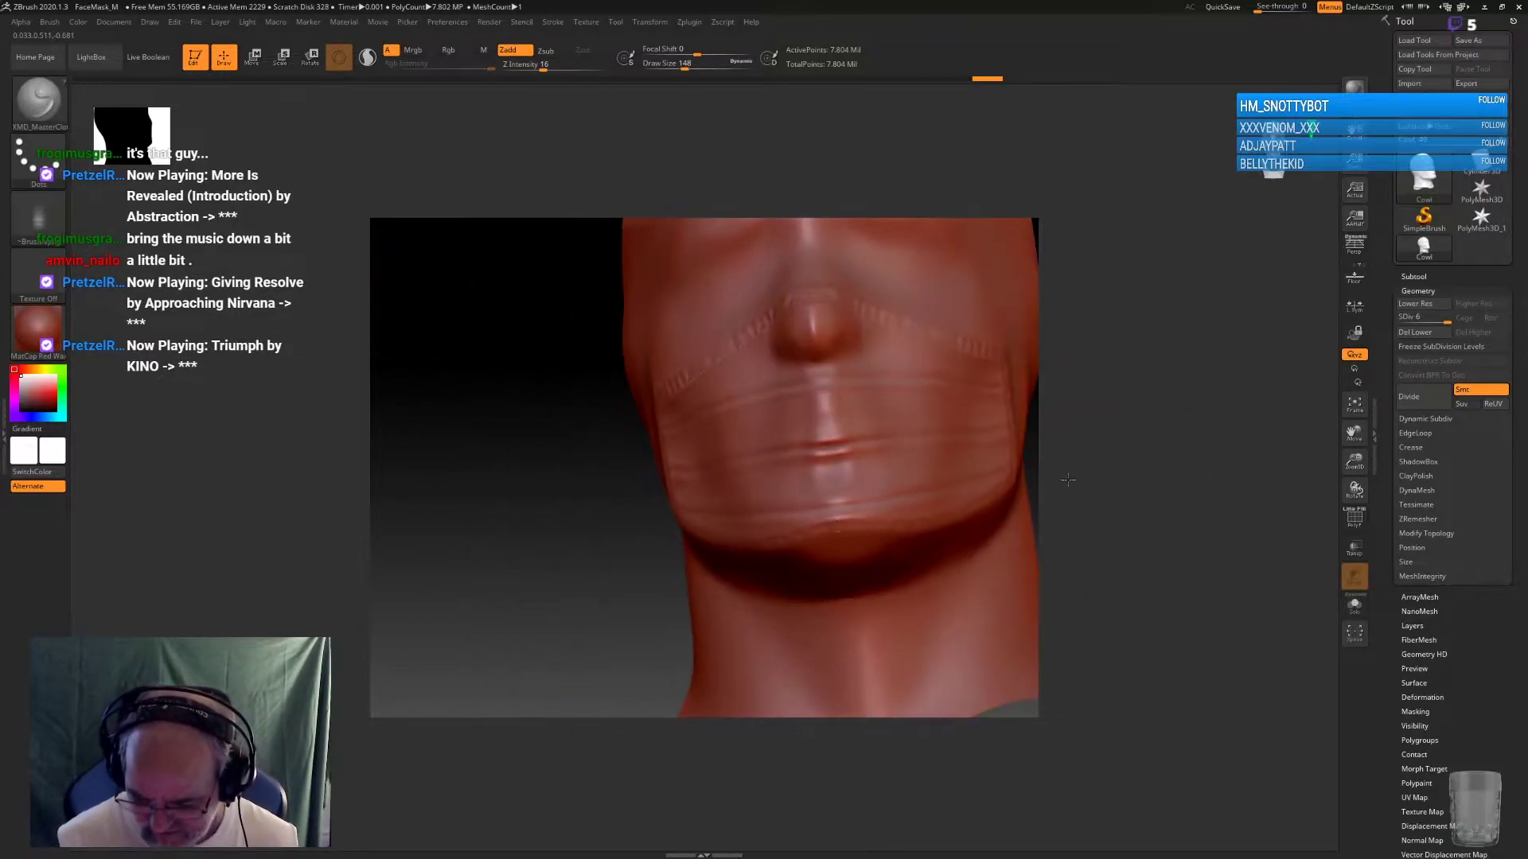
pyautogui.press('ctrl')
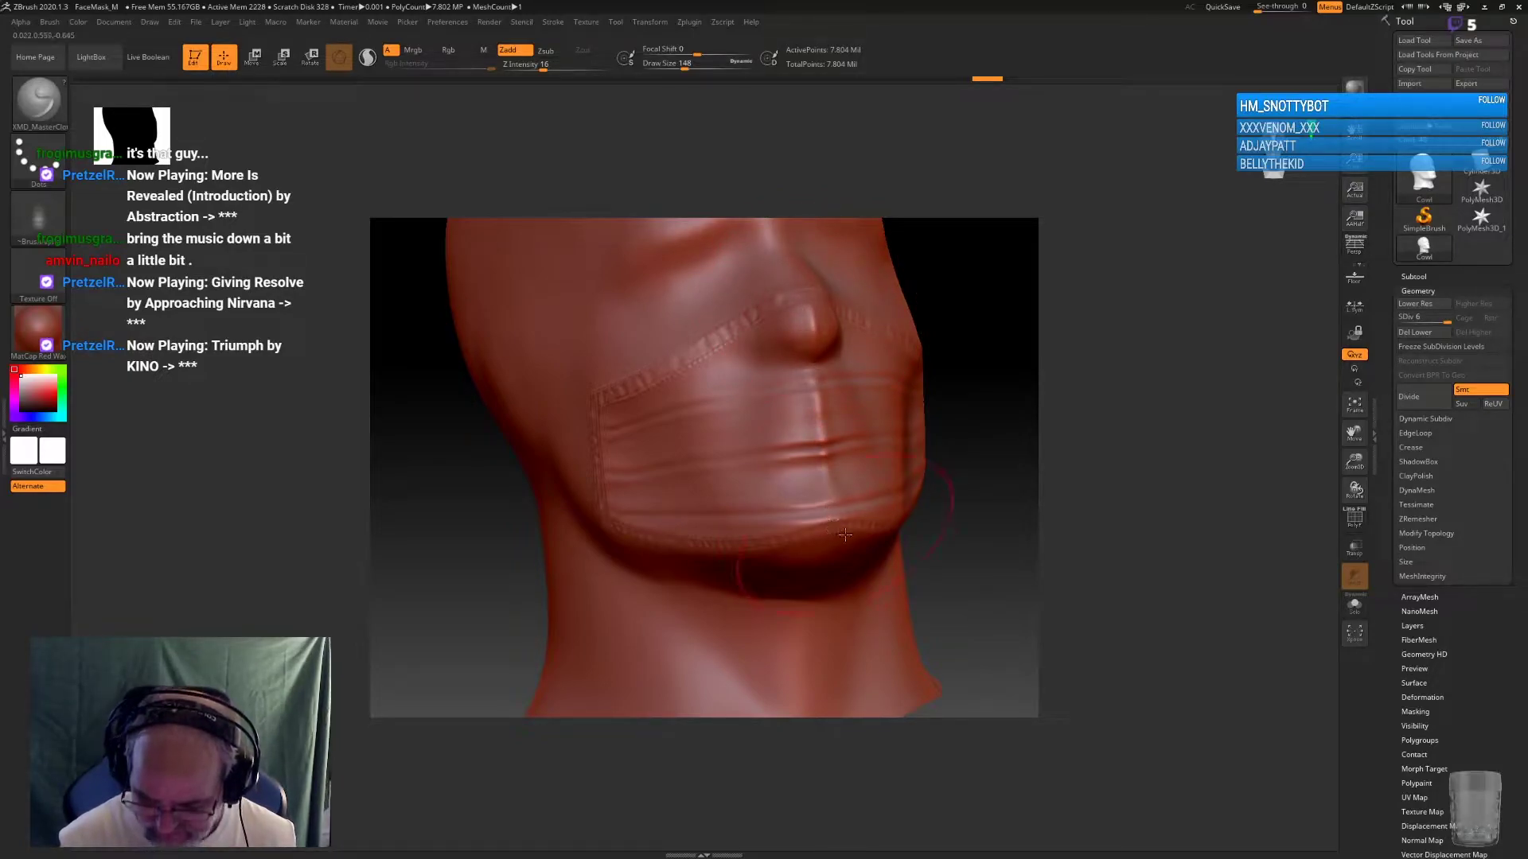
# Orbit around the mask and mask the area at its right cheek edge
pyautogui.moveTo(844, 535); pyautogui.dragTo(1136, 480, button='right')
pyautogui.moveTo(1136, 481); pyautogui.dragTo(1144, 440)
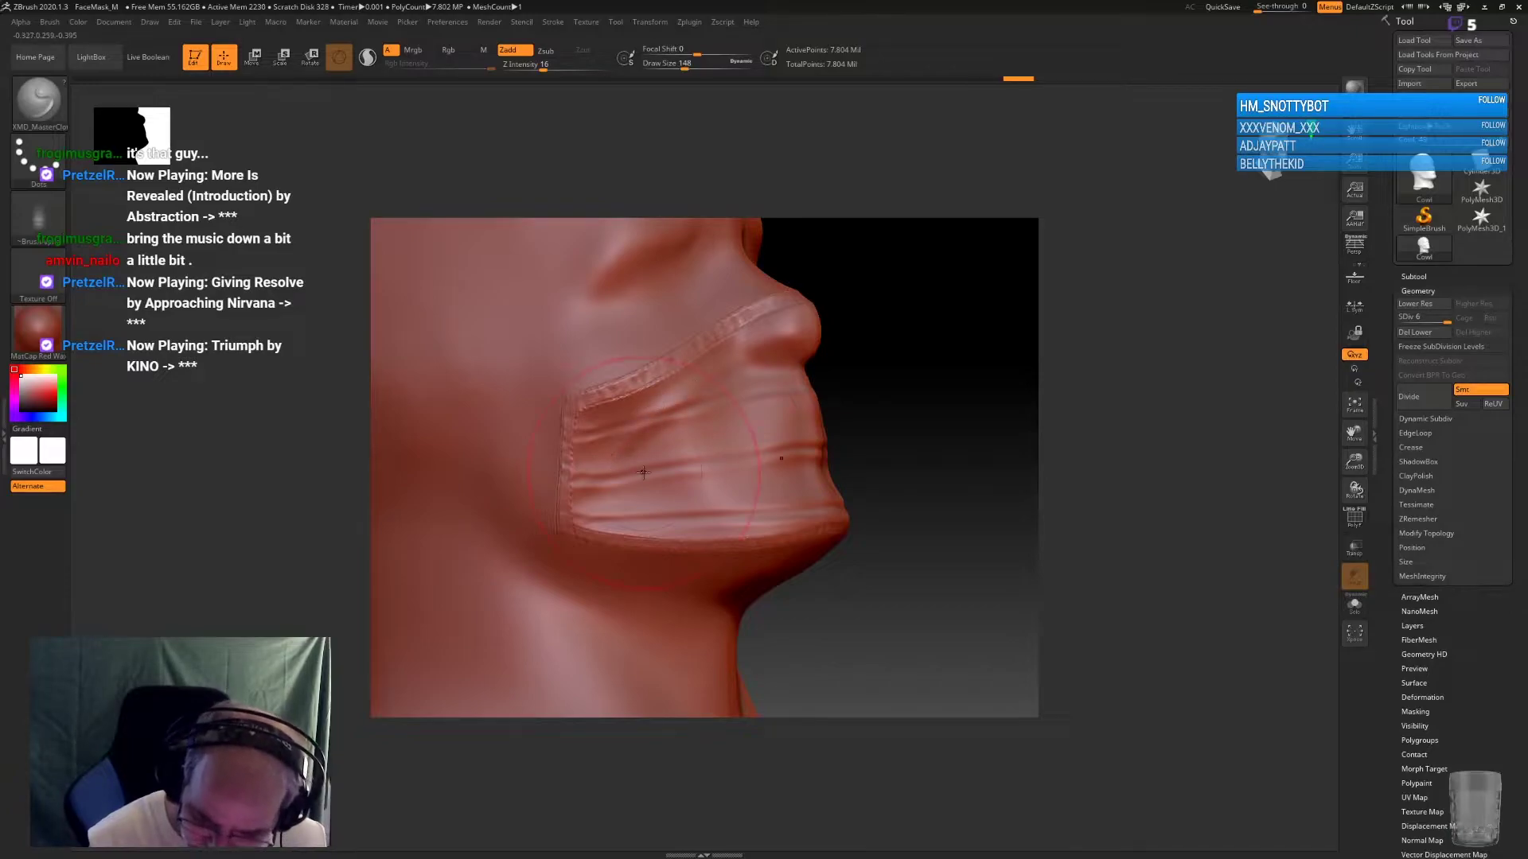
pyautogui.moveTo(963, 434); pyautogui.dragTo(941, 437)
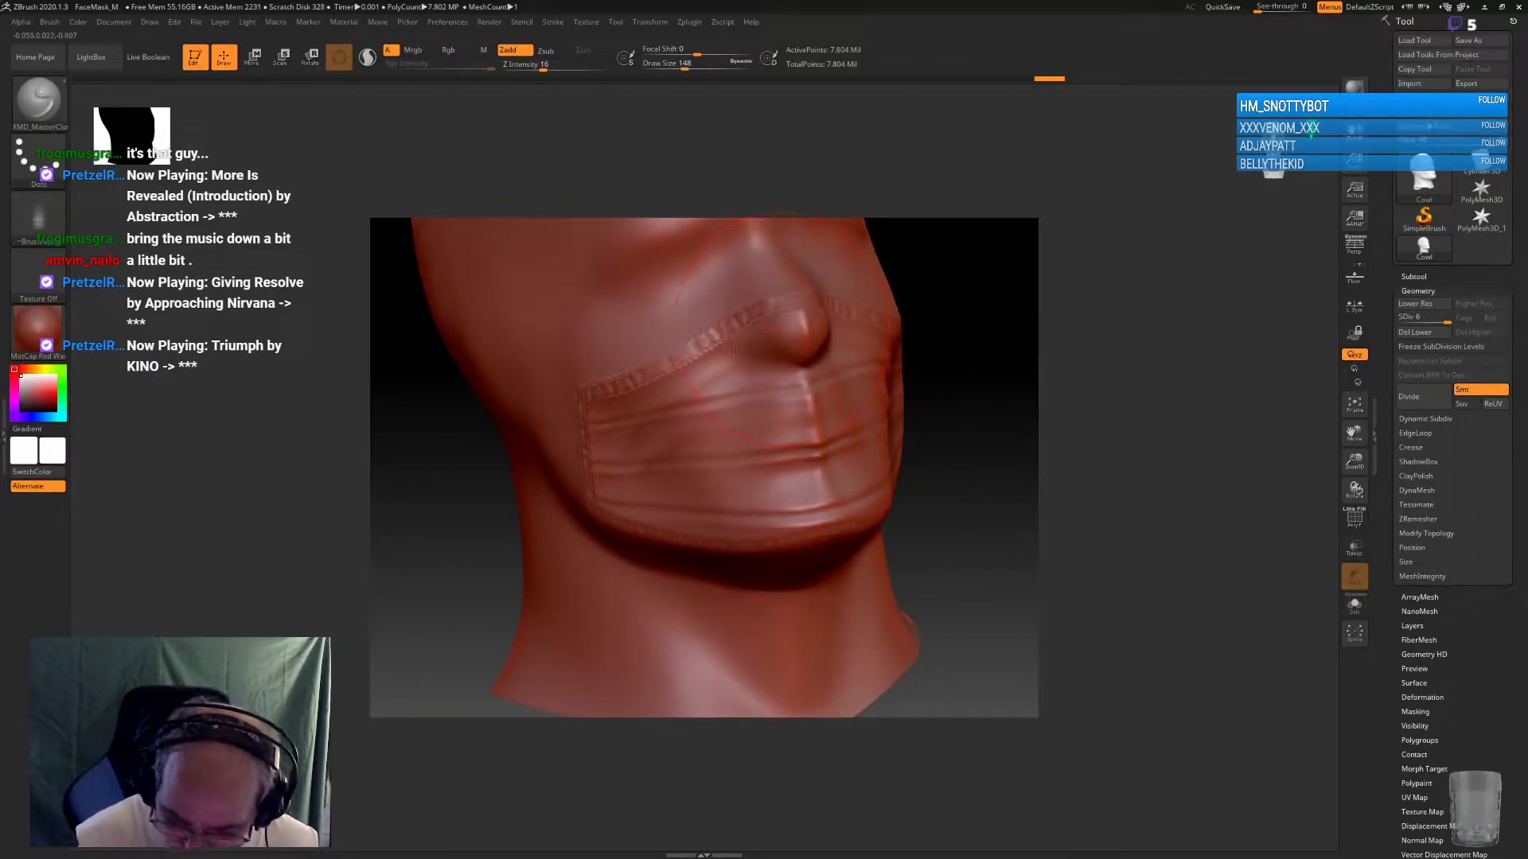
pyautogui.moveTo(955, 367); pyautogui.dragTo(847, 417)
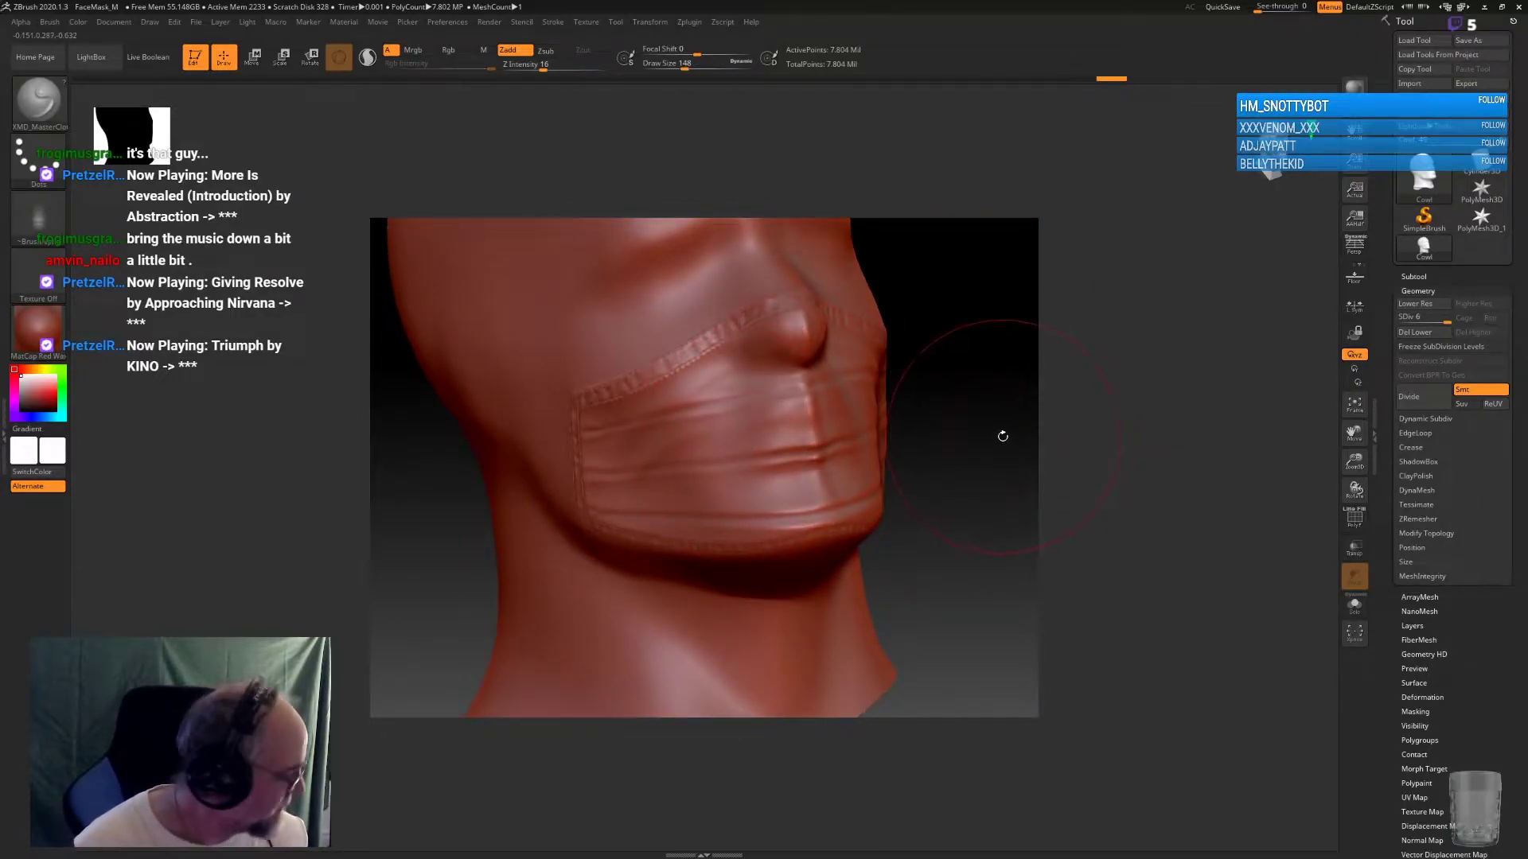
pyautogui.press('ctrl')
pyautogui.keyDown('ctrl'); pyautogui.keyDown('shift'); pyautogui.moveTo(875, 475); pyautogui.dragTo(869, 471); pyautogui.keyUp('shift'); pyautogui.keyUp('ctrl')
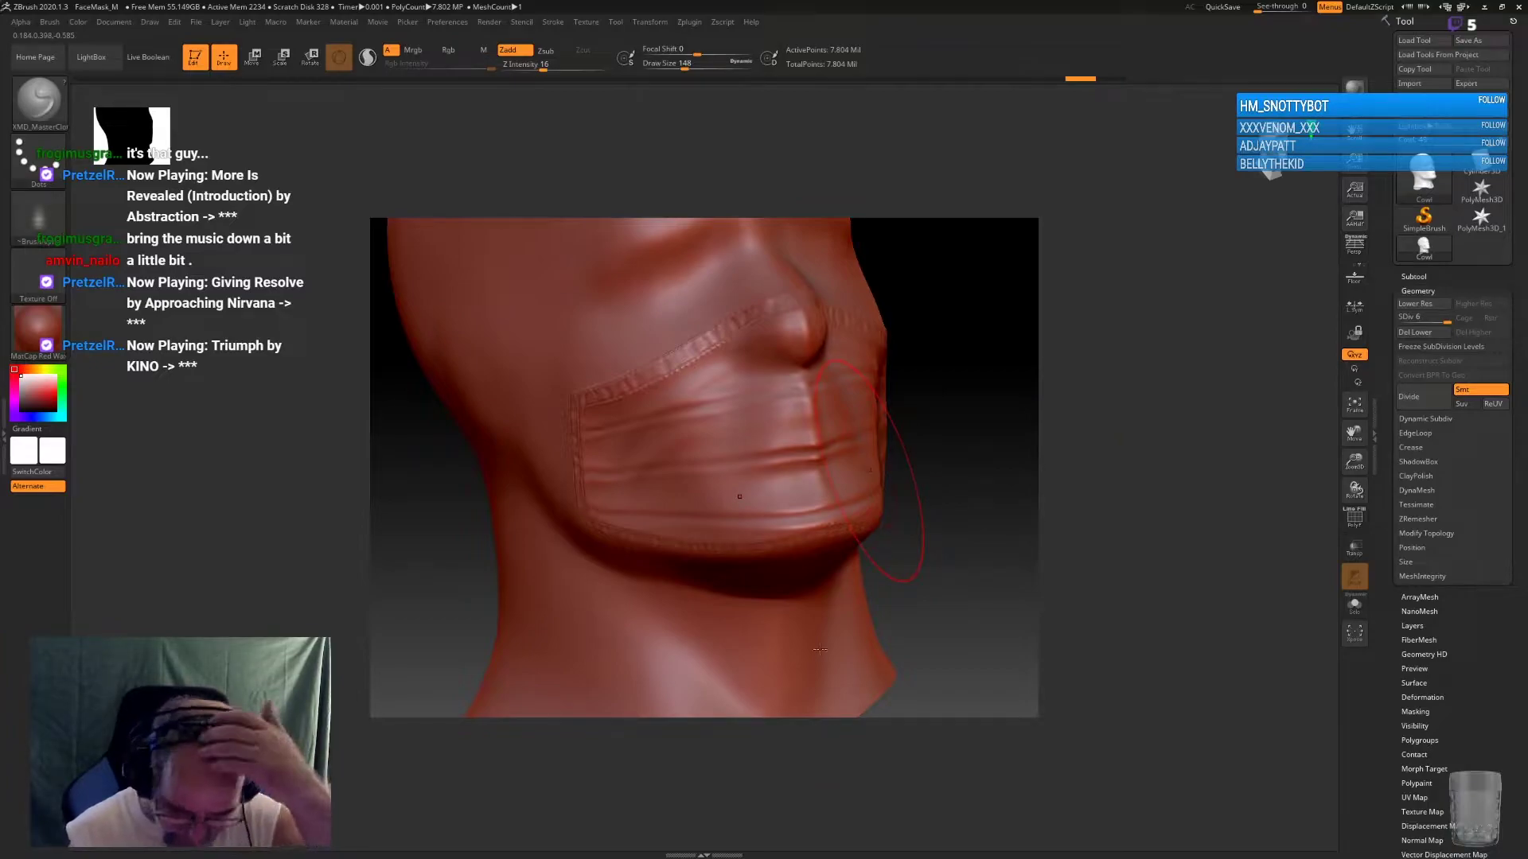
pyautogui.press('b')
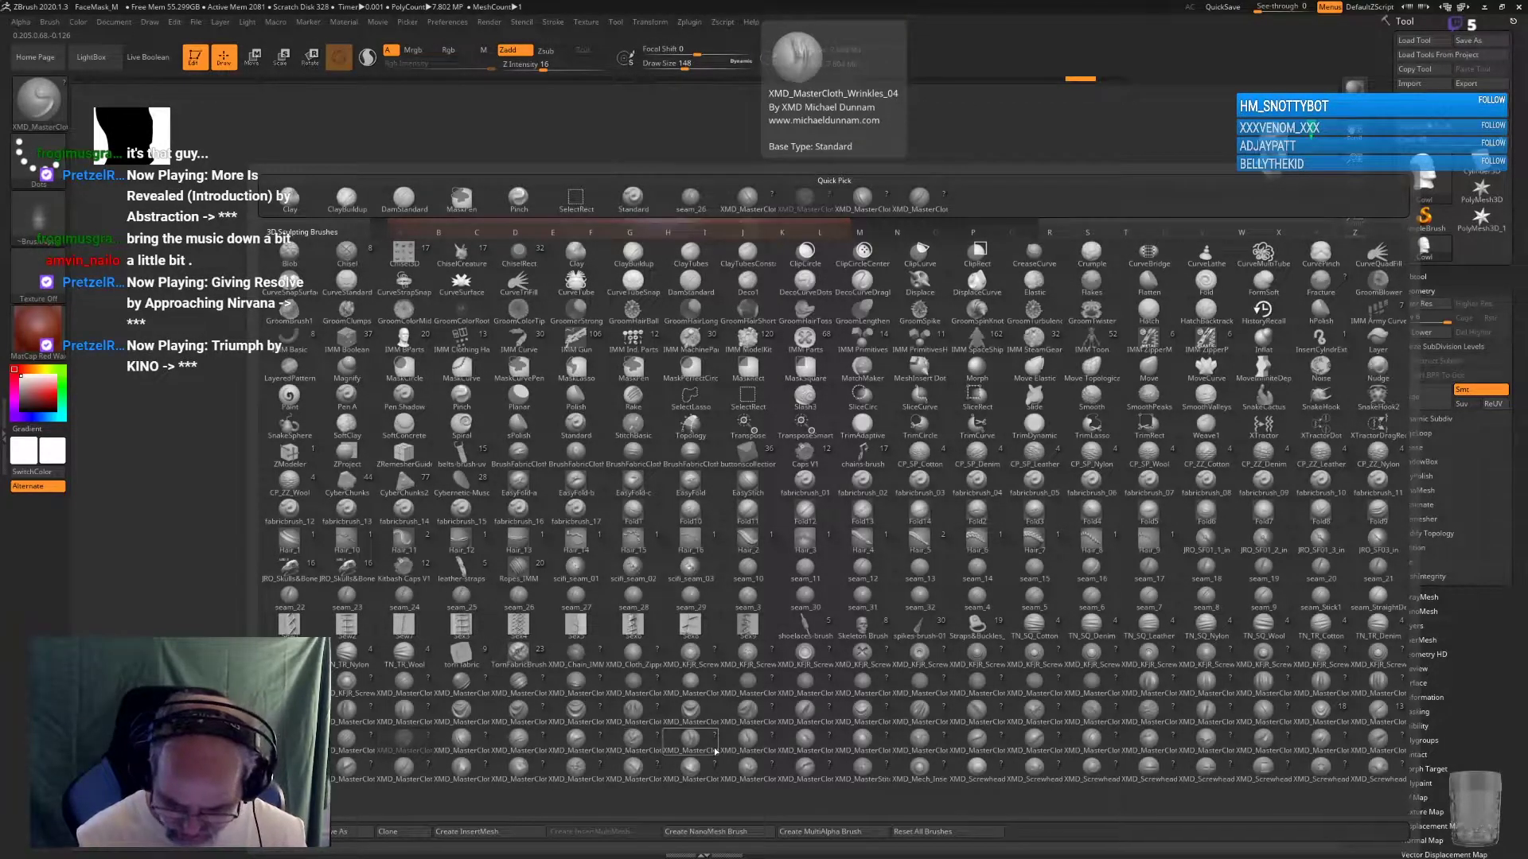
# Pick the drag-rectangle cloth stamp brush and lower Z Intensity from 35 to 4
pyautogui.click(995, 792)
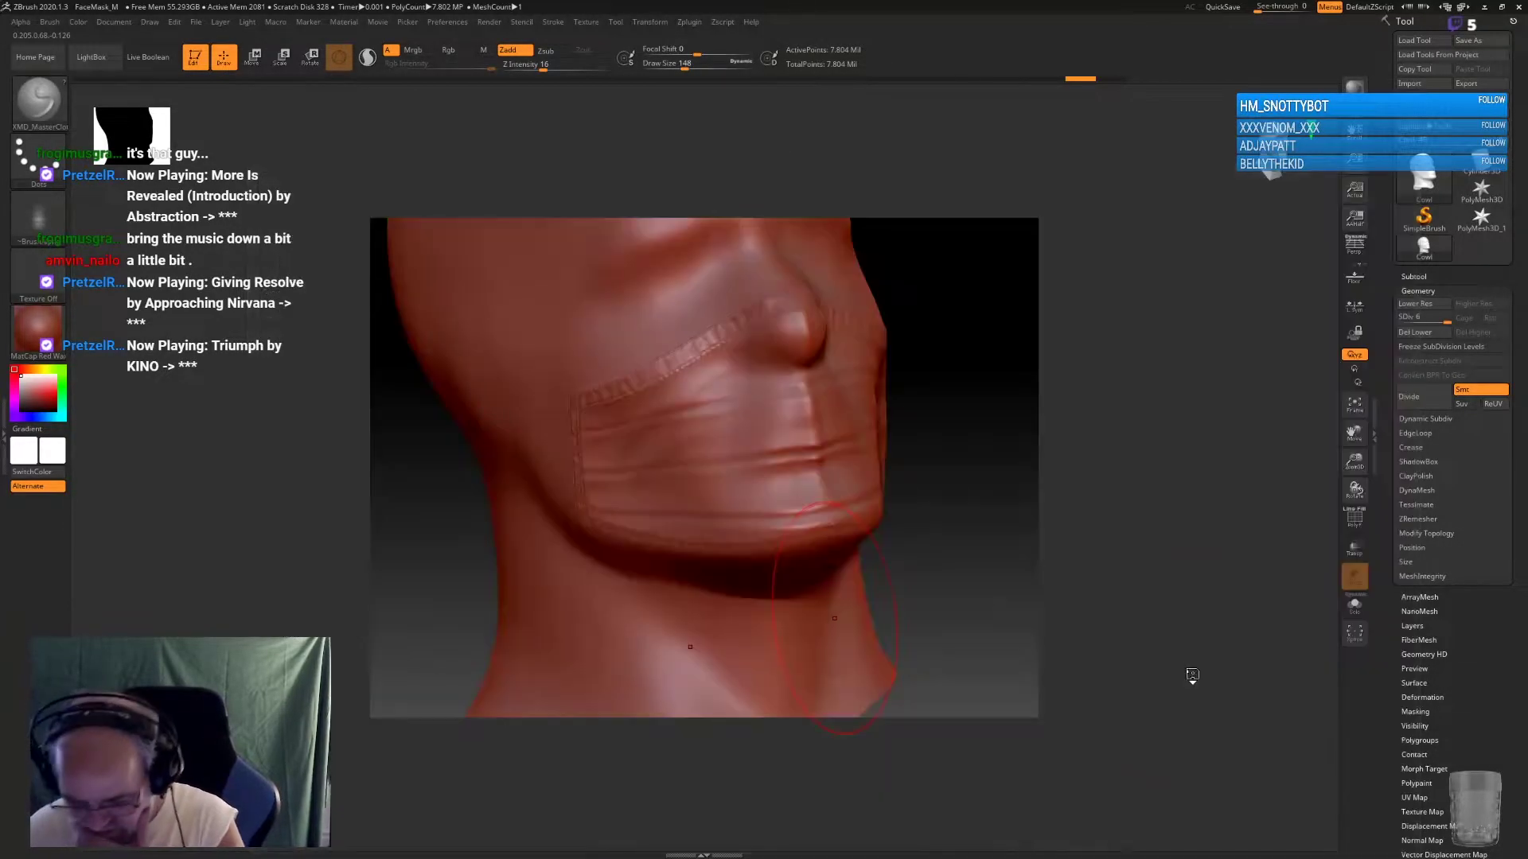
pyautogui.press('space')
pyautogui.press('space')
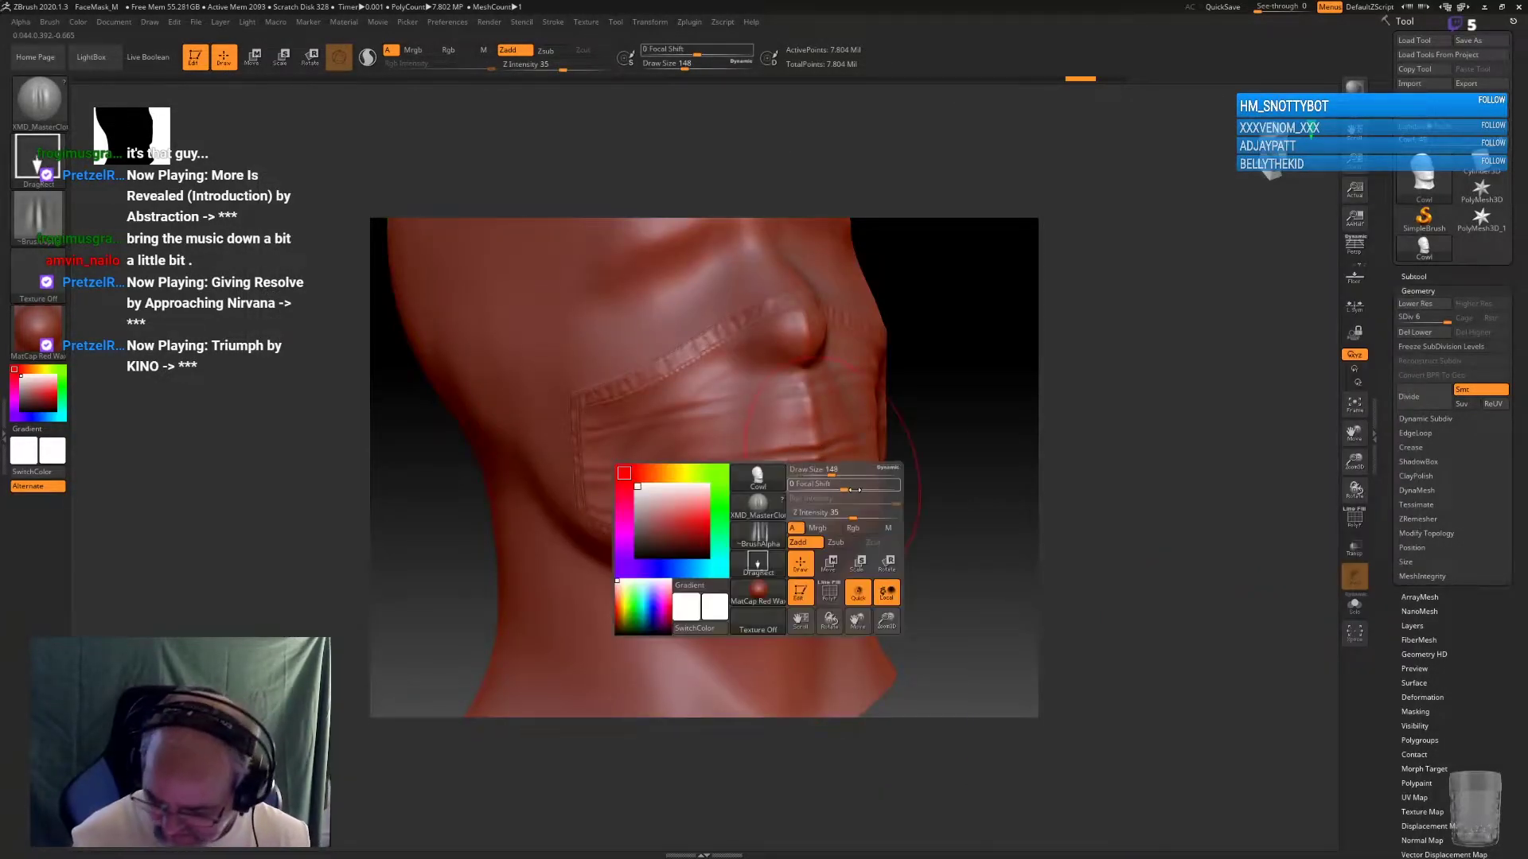
pyautogui.moveTo(958, 588); pyautogui.dragTo(816, 395)
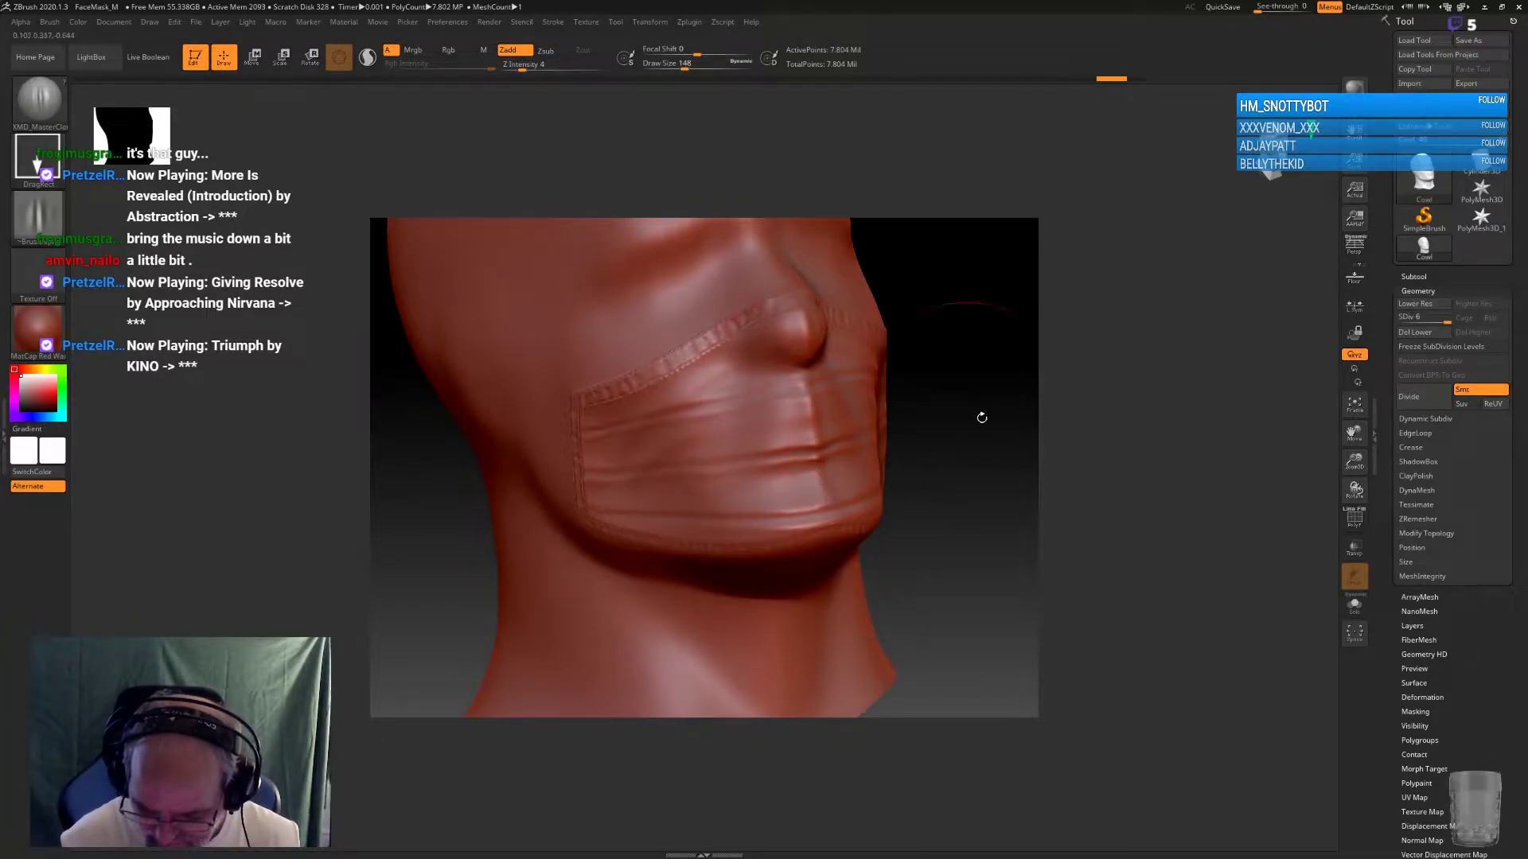
# Inspect the mask from frontal, profile and three-quarter views
pyautogui.moveTo(979, 416); pyautogui.dragTo(713, 444)
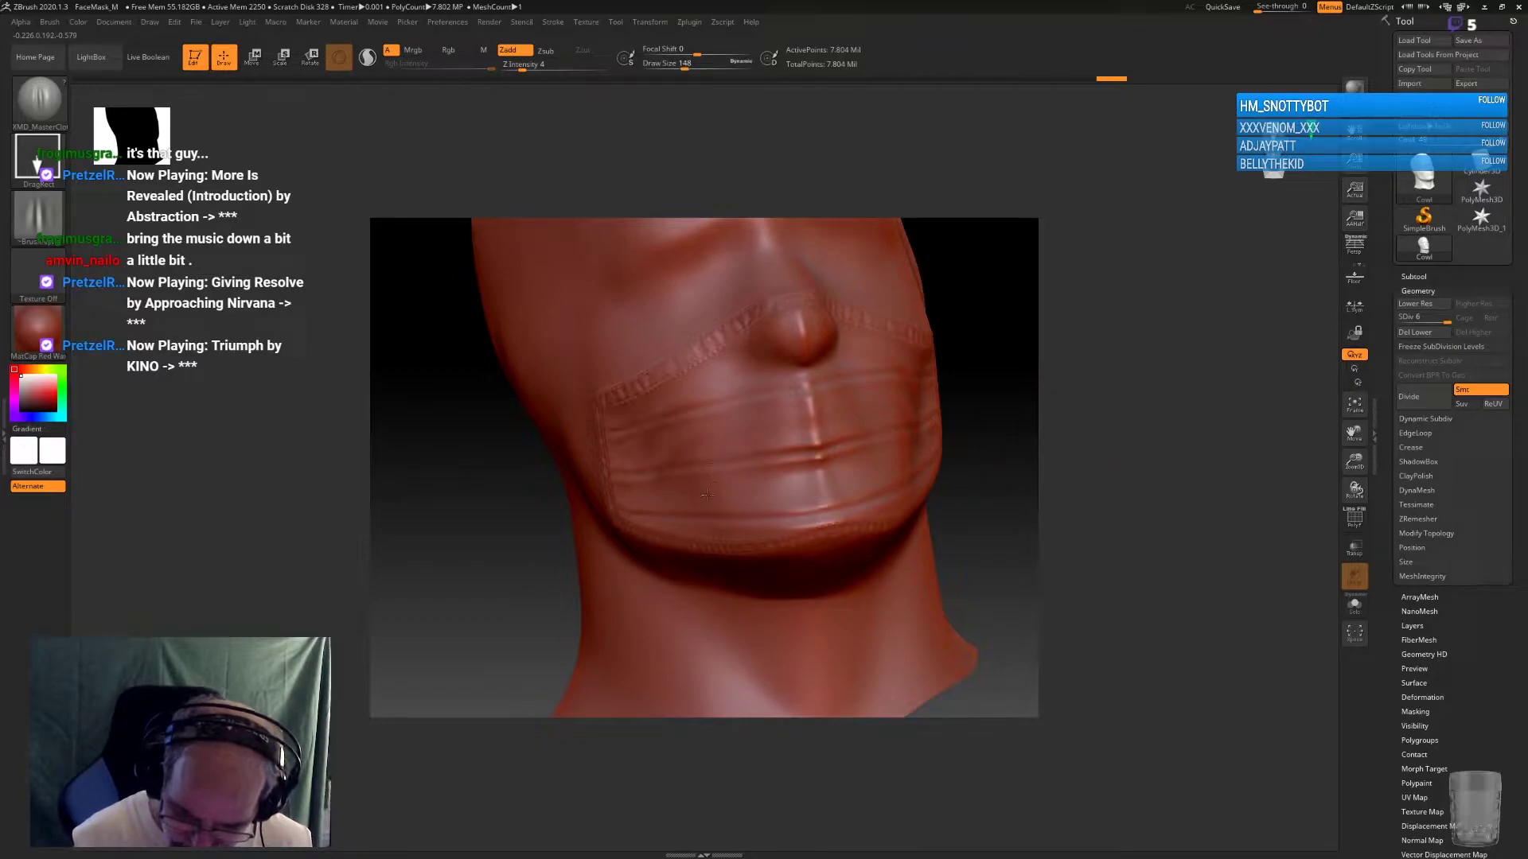
pyautogui.moveTo(1064, 415); pyautogui.dragTo(979, 433)
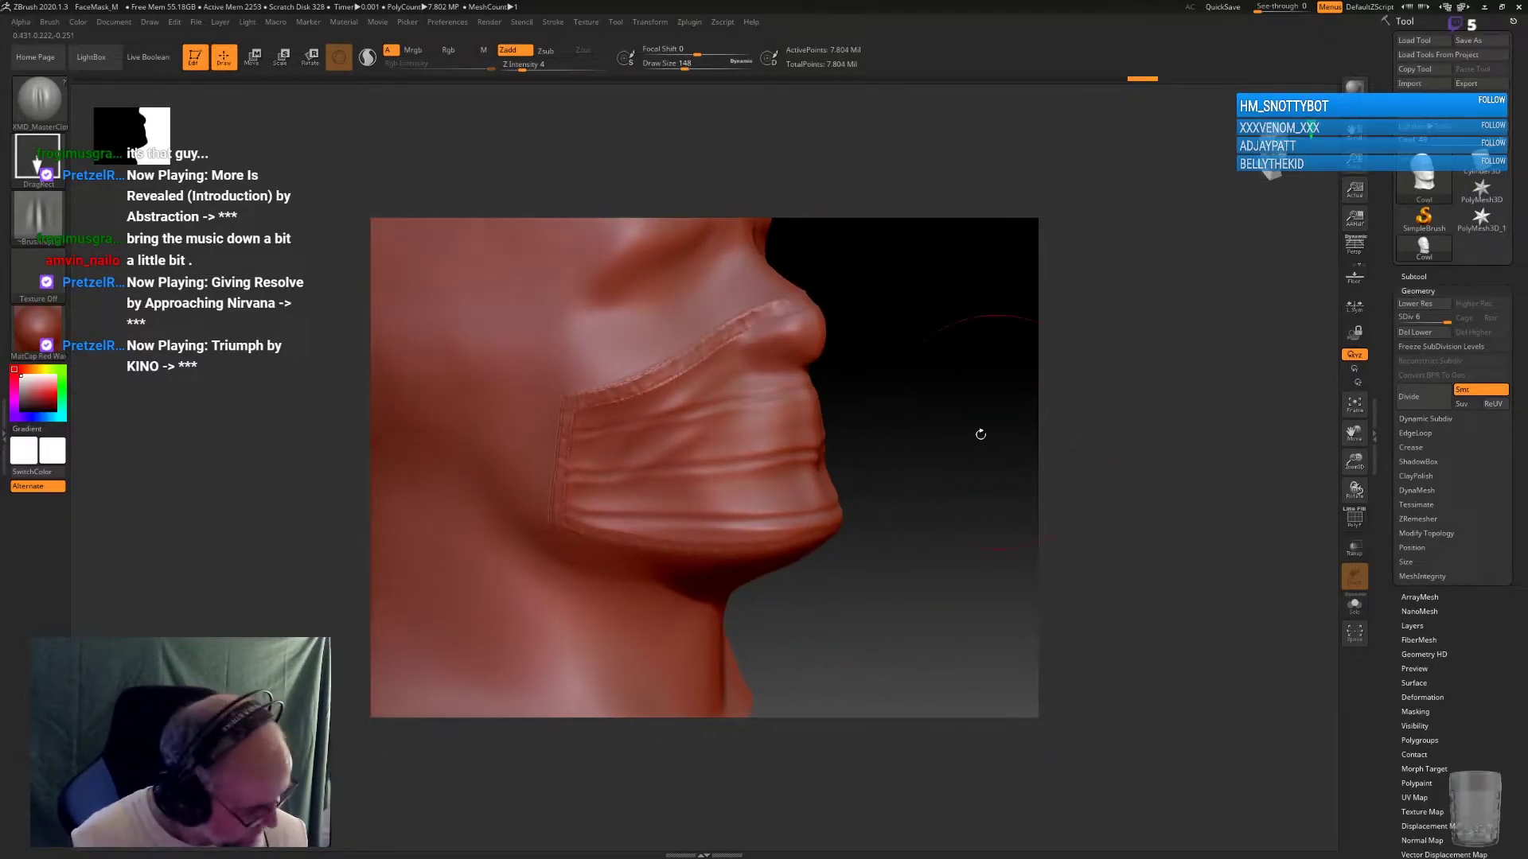
pyautogui.press('ctrl')
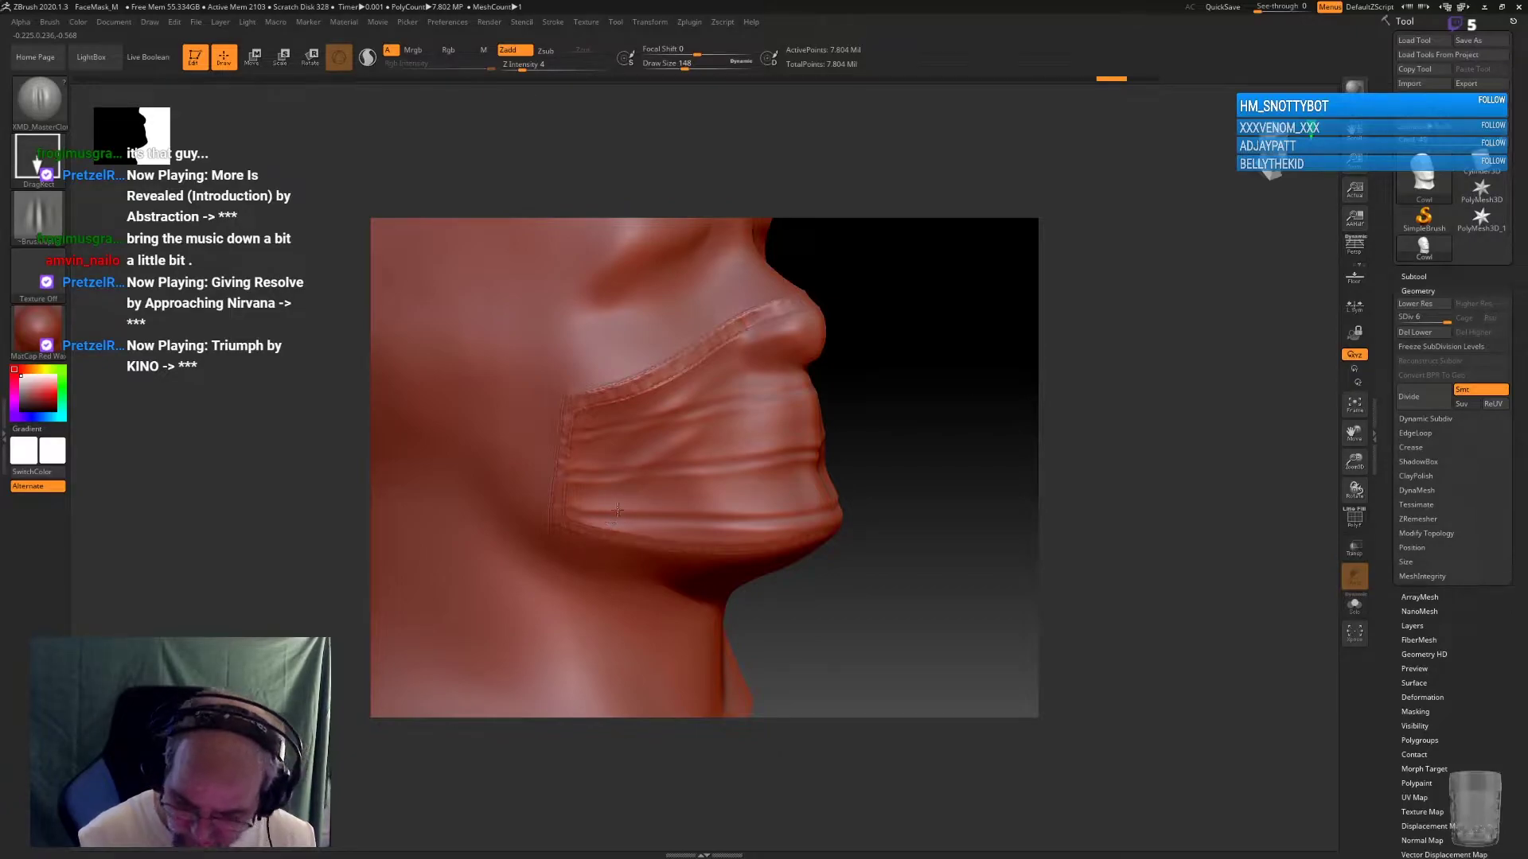
pyautogui.moveTo(1006, 409); pyautogui.dragTo(749, 358)
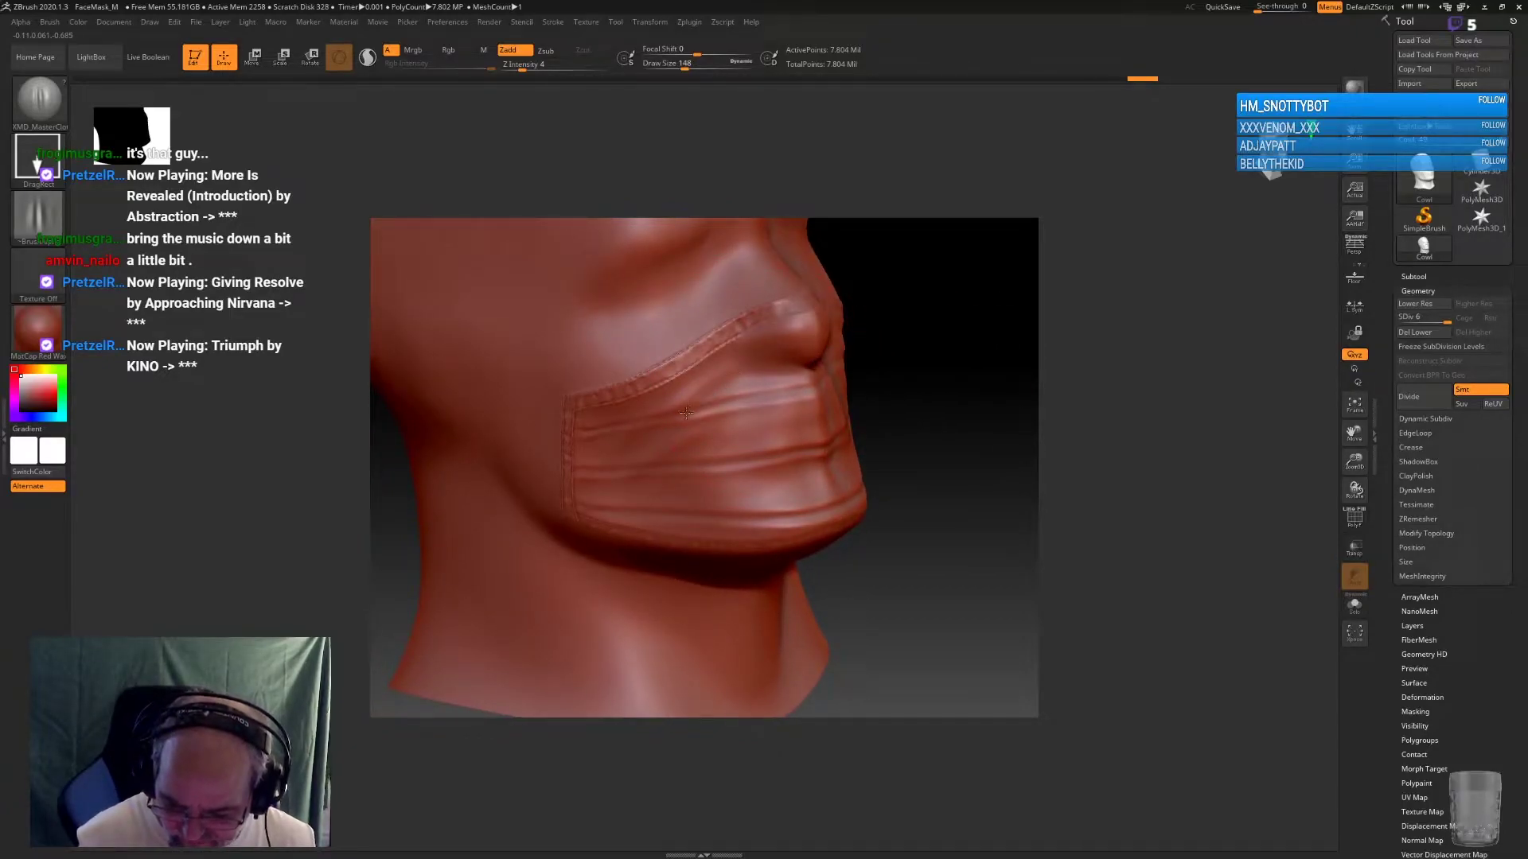
pyautogui.moveTo(692, 408); pyautogui.dragTo(928, 398)
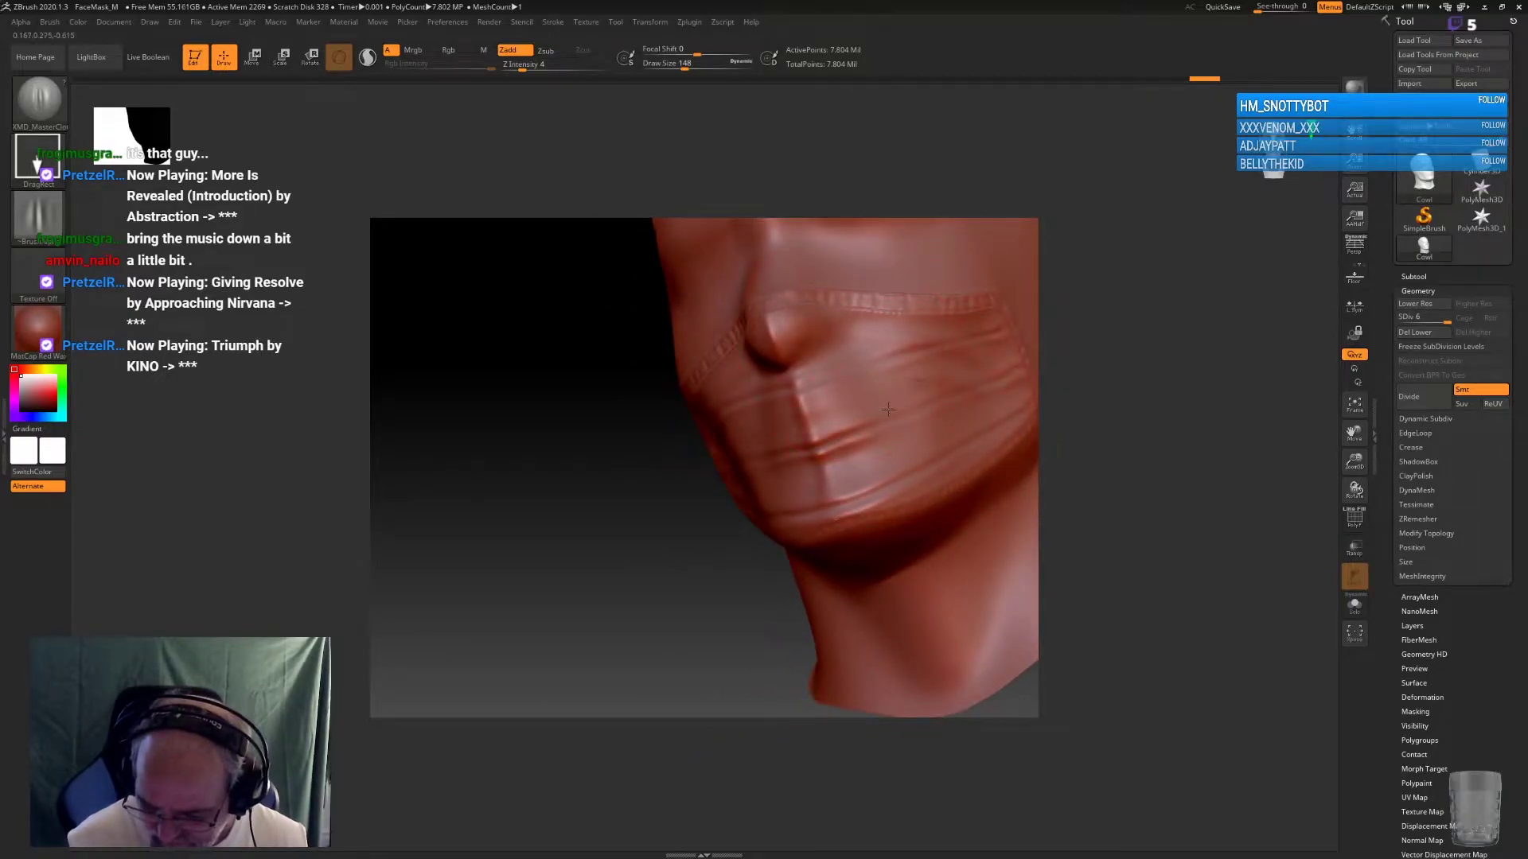
pyautogui.moveTo(1118, 517)
pyautogui.mouseDown()
pyautogui.moveTo(1167, 469)
pyautogui.moveTo(1134, 500)
pyautogui.moveTo(1101, 481)
pyautogui.mouseUp()
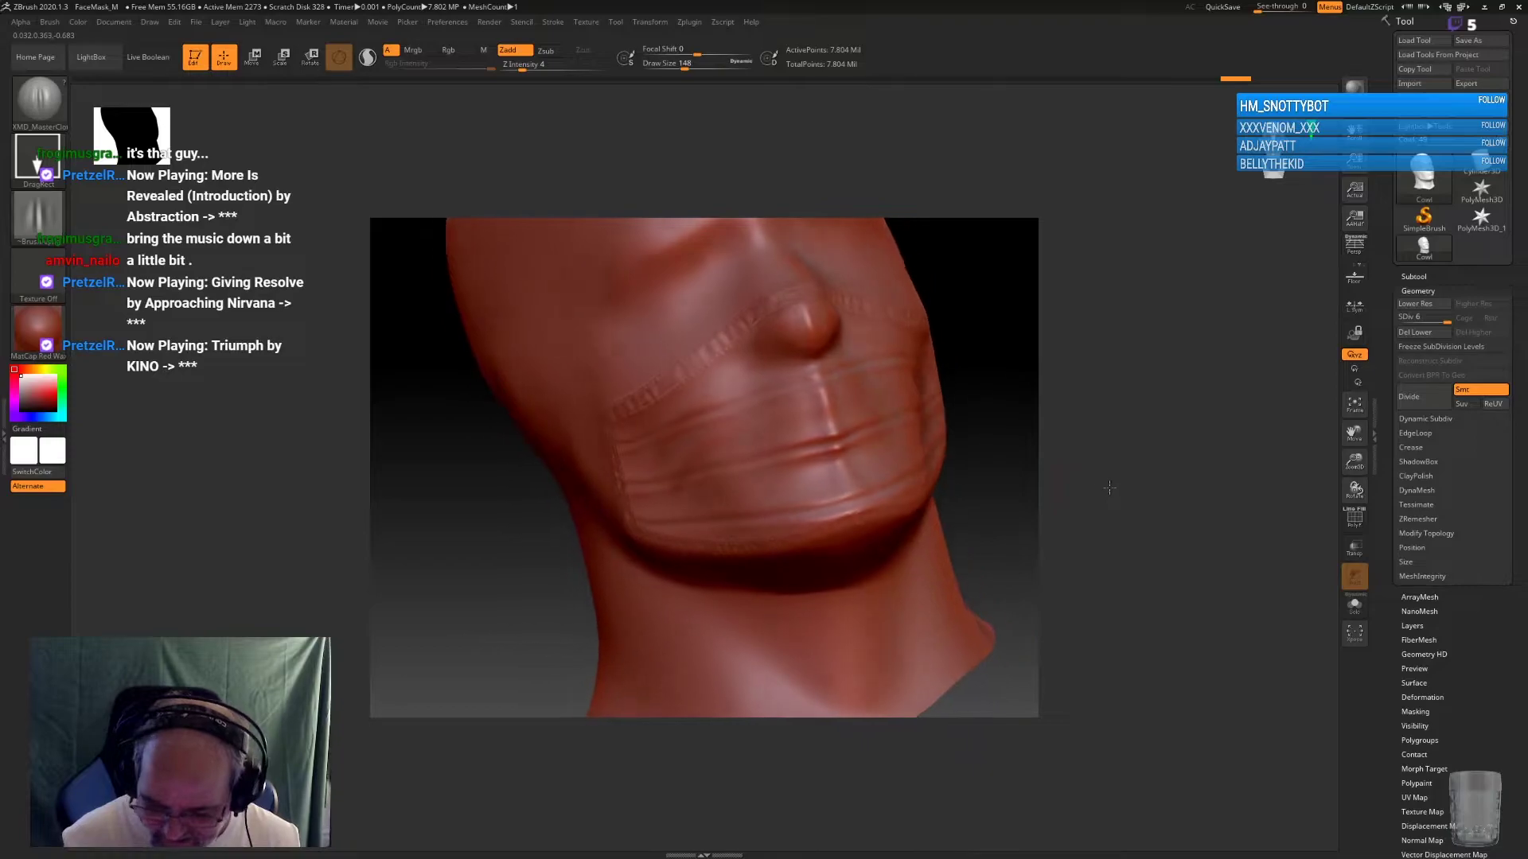
pyautogui.press('b')
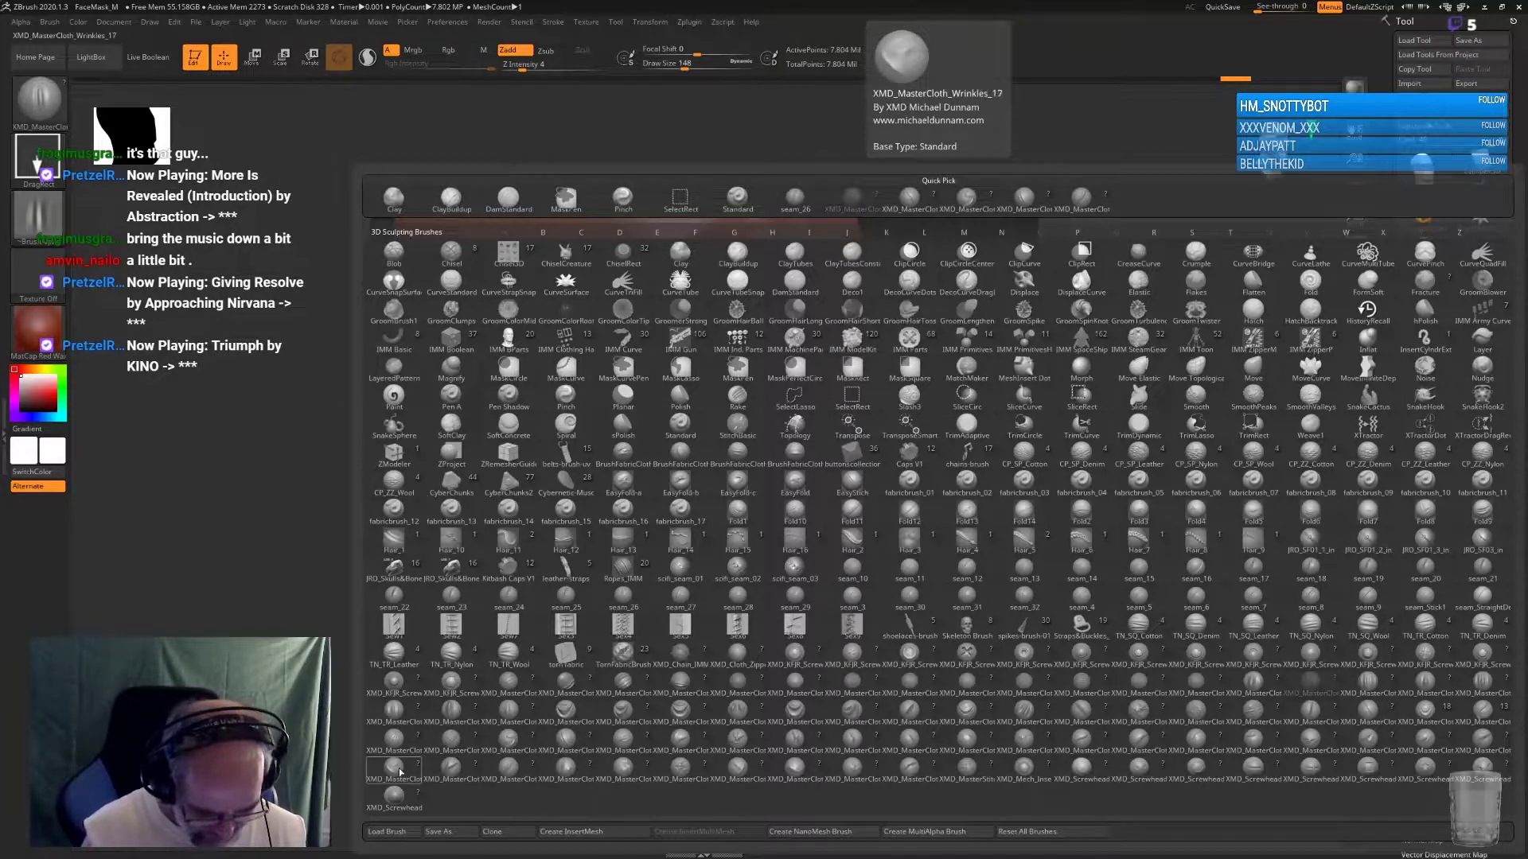
# Choose XMD_MasterCloth_Wrinkles_17 and sculpt vertical wrinkle folds beside the nose
pyautogui.click(396, 710)
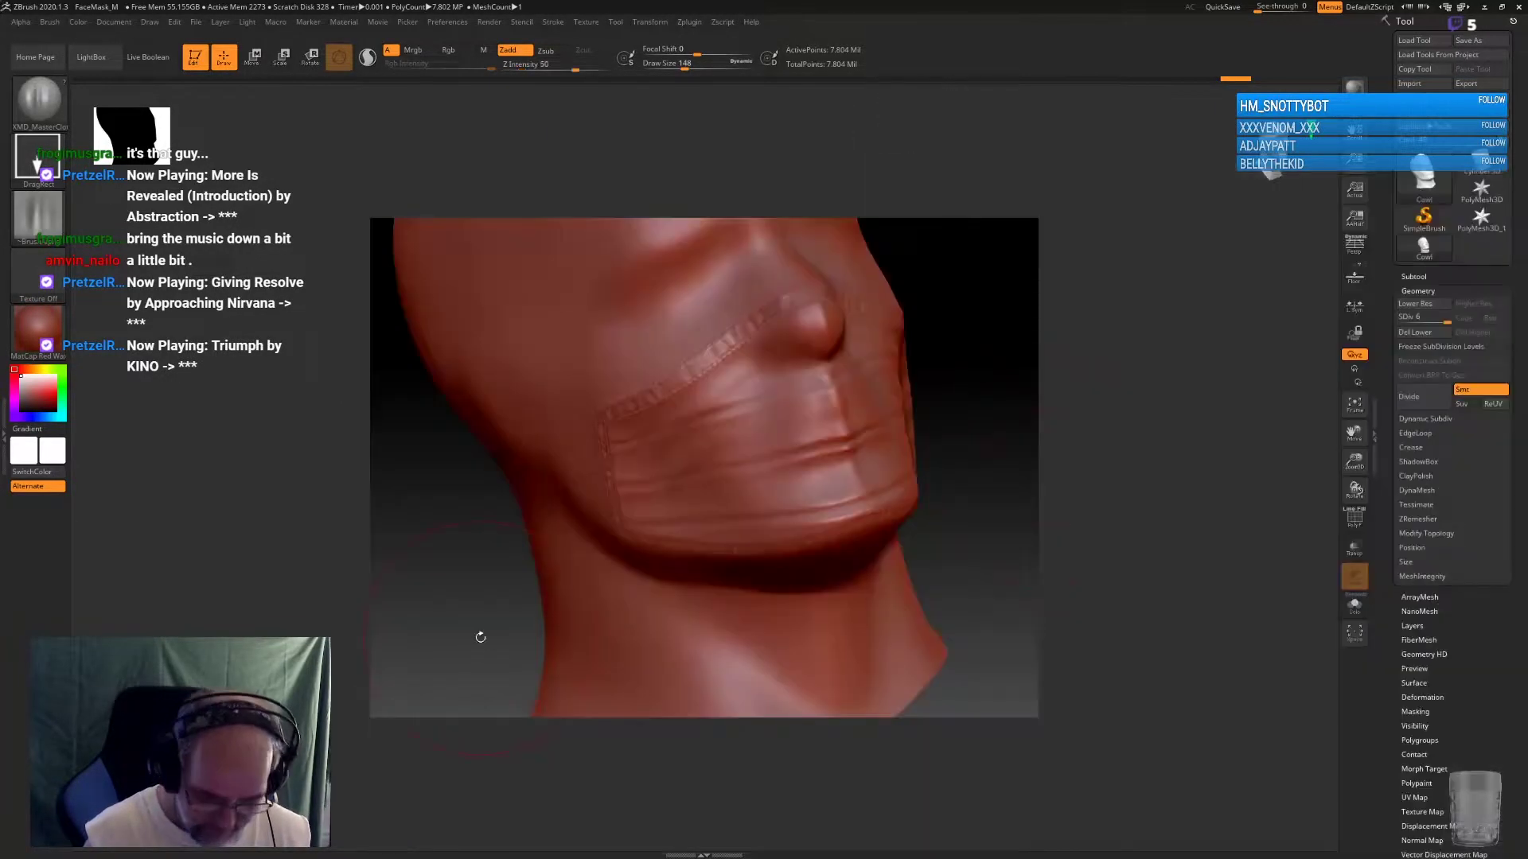
pyautogui.moveTo(795, 457)
pyautogui.mouseDown()
pyautogui.moveTo(799, 362)
pyautogui.moveTo(833, 483)
pyautogui.mouseUp()
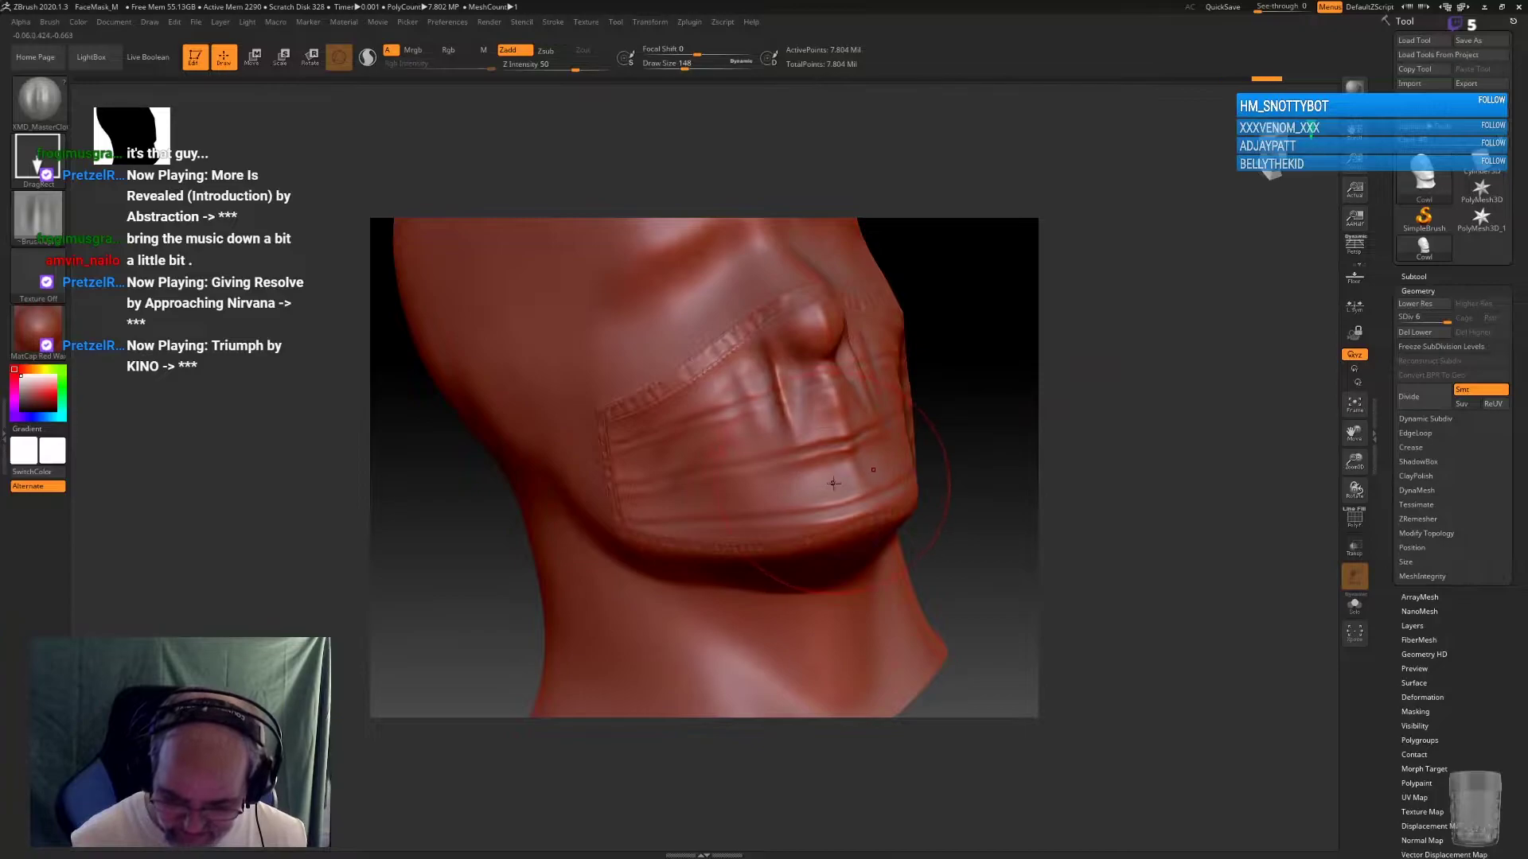
pyautogui.press('ctrl')
pyautogui.moveTo(971, 470); pyautogui.dragTo(1083, 507)
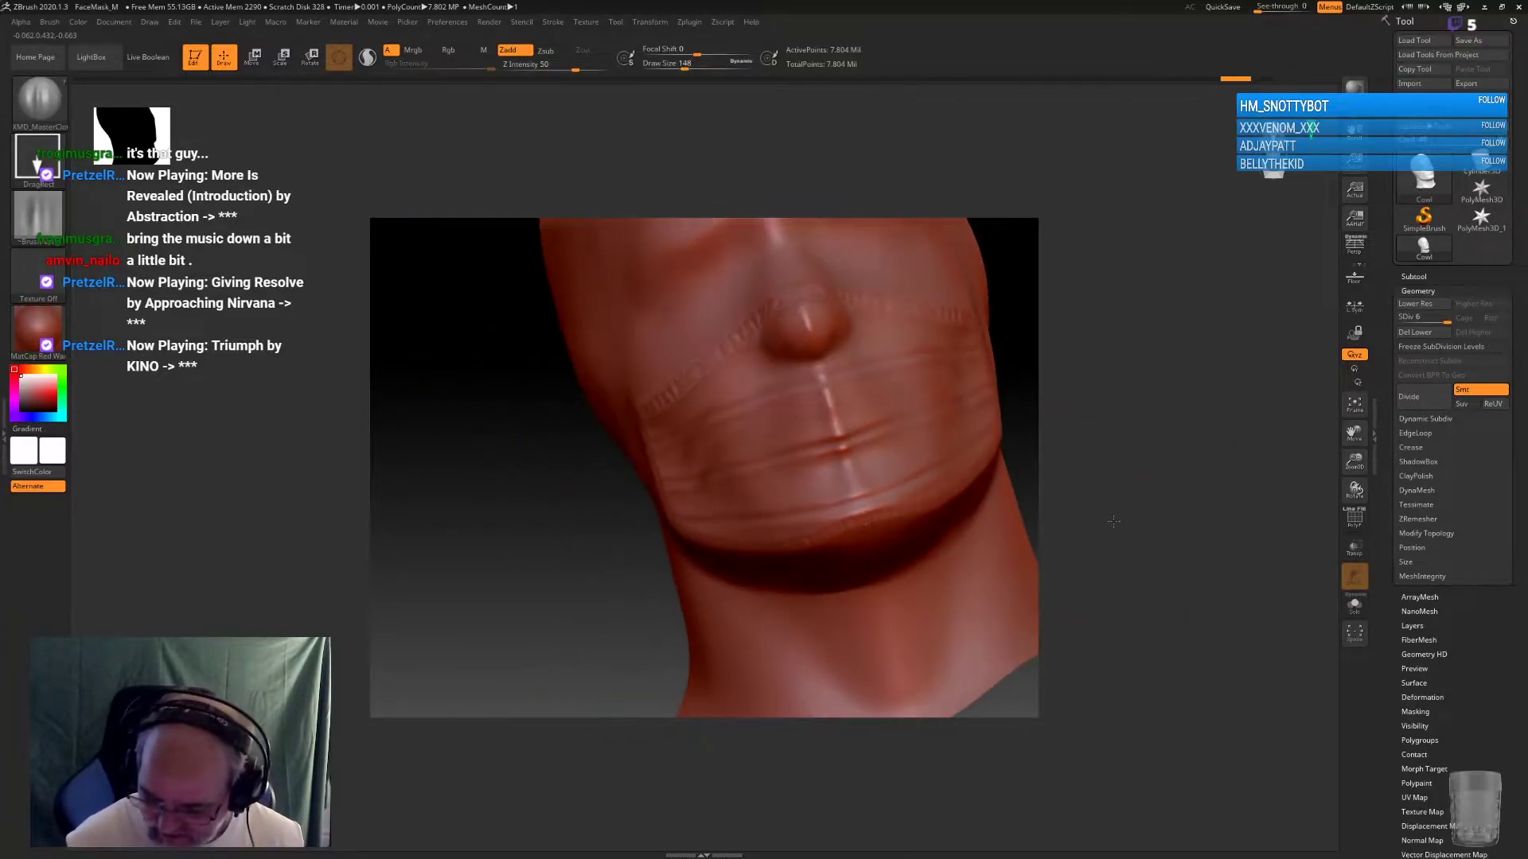
pyautogui.moveTo(839, 436)
pyautogui.mouseDown()
pyautogui.moveTo(820, 382)
pyautogui.moveTo(854, 501)
pyautogui.mouseUp()
# Lower the sculpt intensity to 19 and review the mask from a three-quarter side view
pyautogui.press('ctrl')
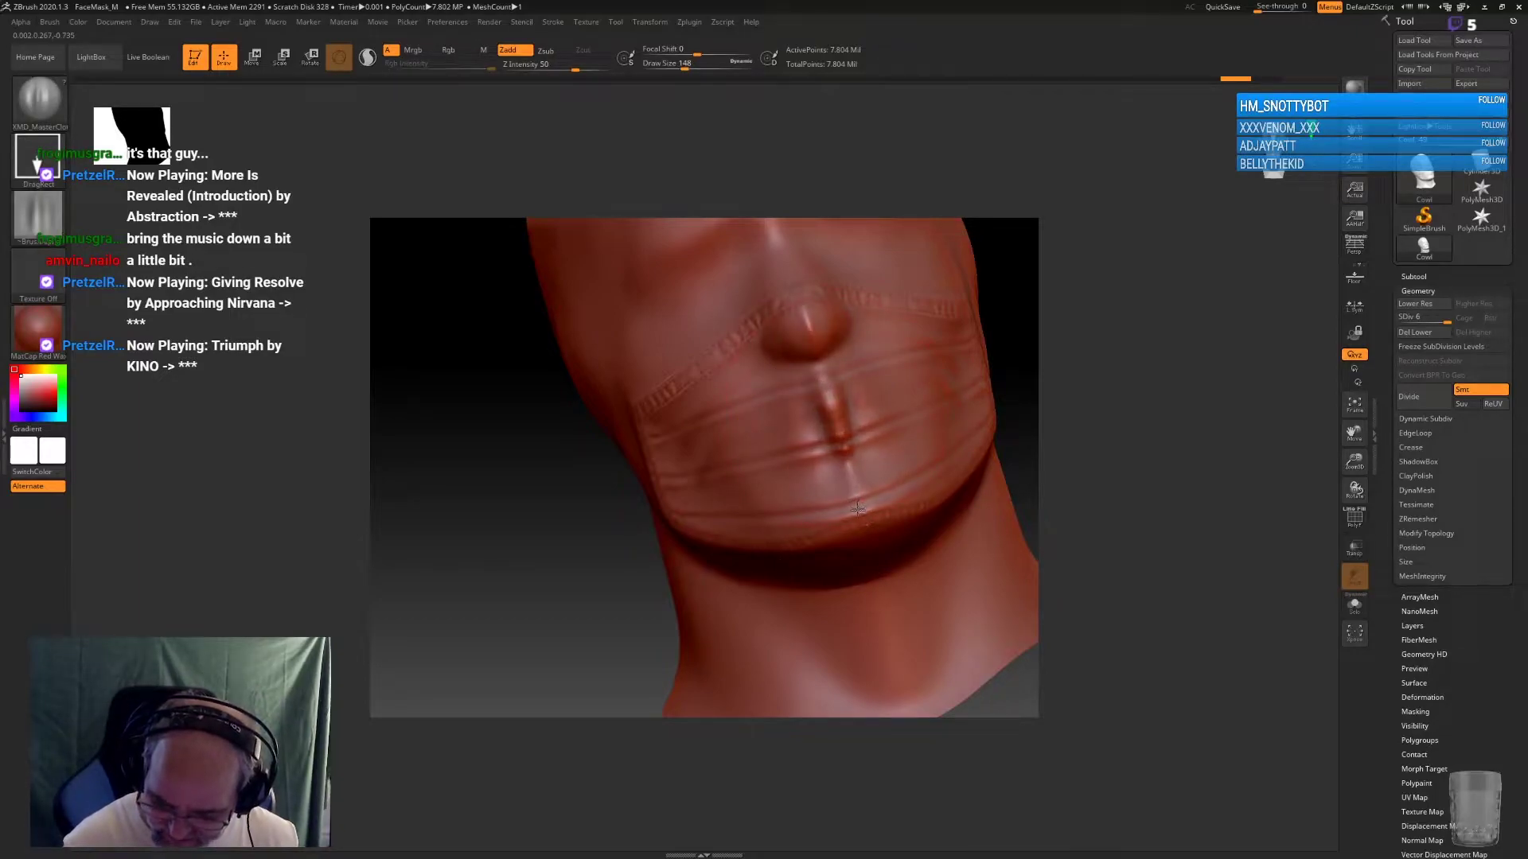
pyautogui.press('ctrl')
pyautogui.press('space')
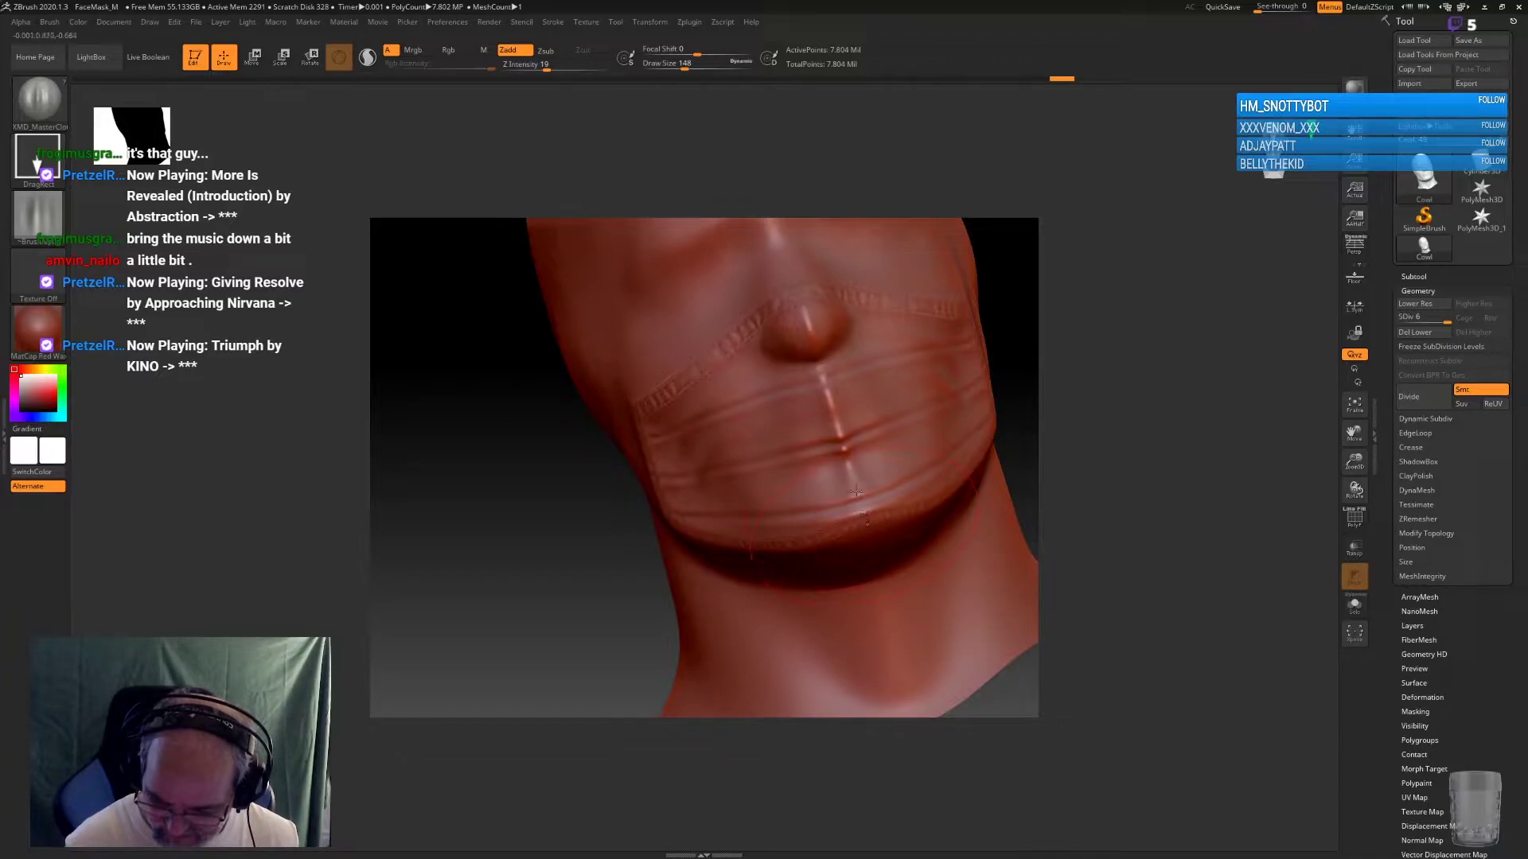
pyautogui.moveTo(865, 525)
pyautogui.mouseDown(button='right')
pyautogui.moveTo(1145, 428)
pyautogui.moveTo(1068, 427)
pyautogui.mouseUp(button='right')
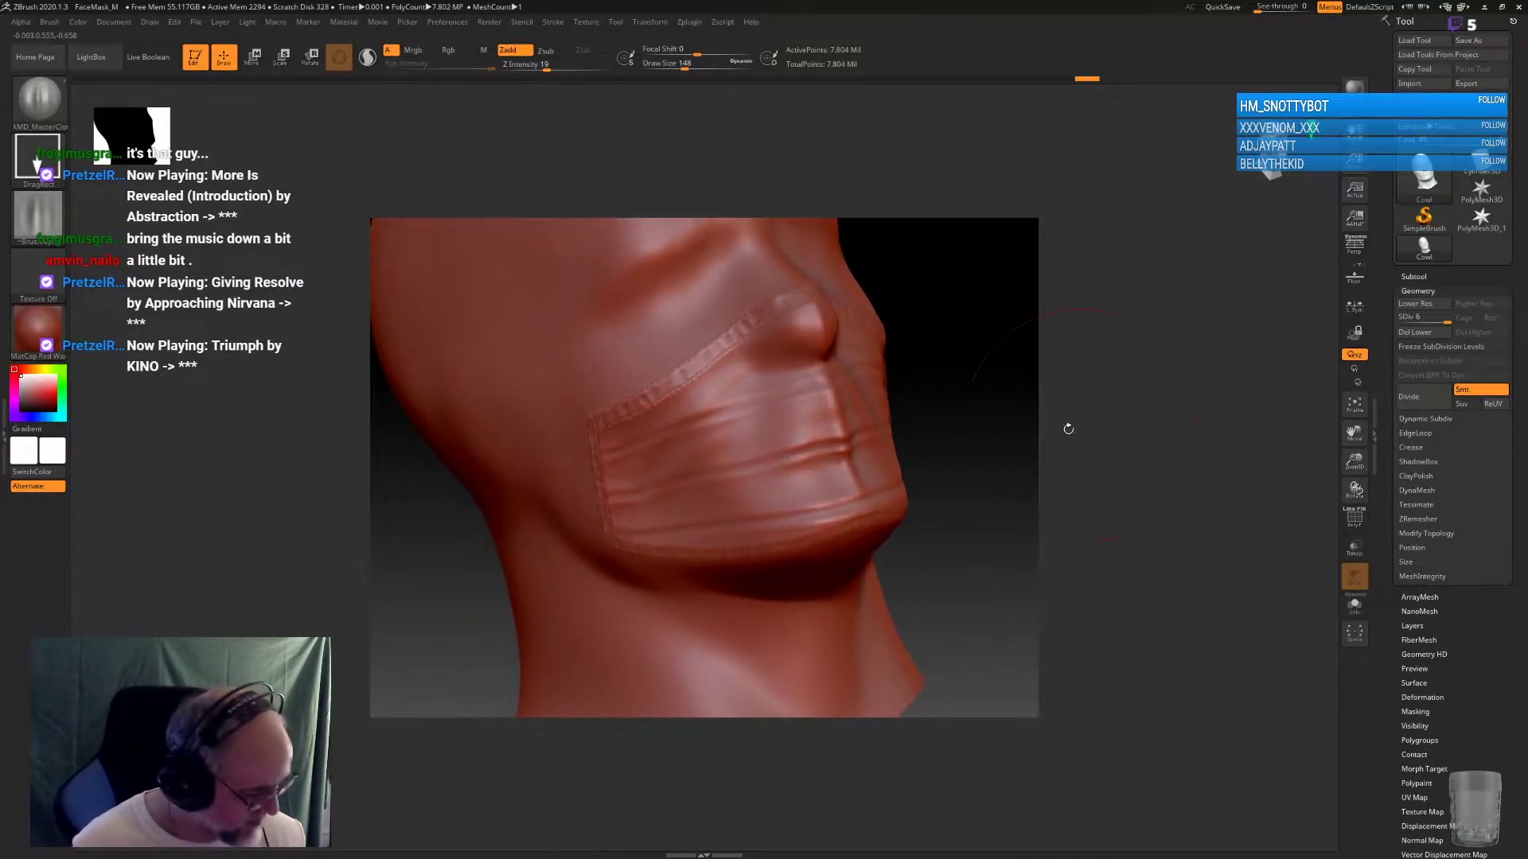
pyautogui.press('b')
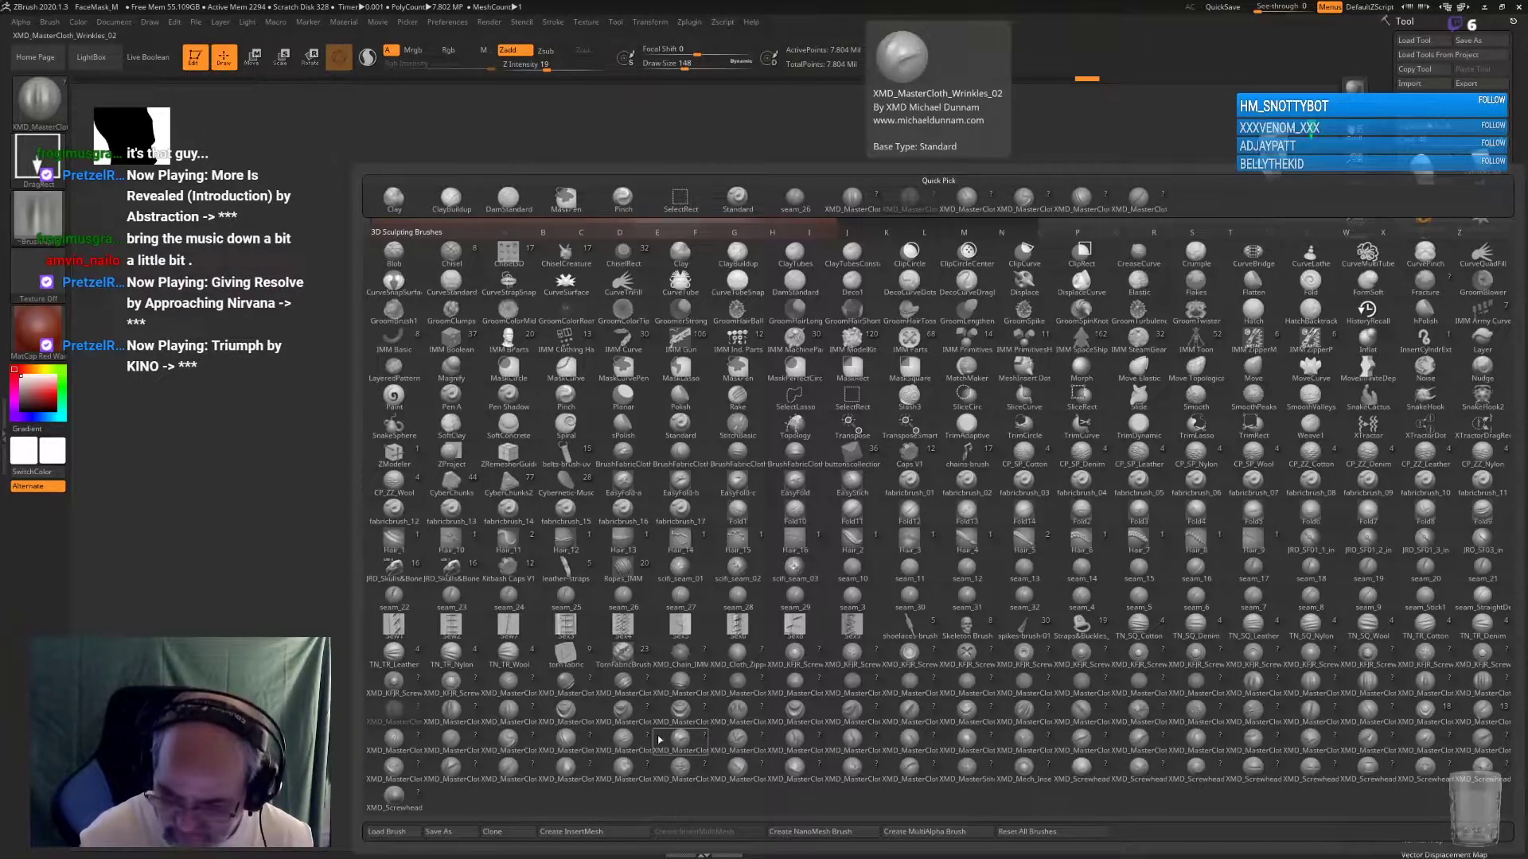
# Pick the cloth wrinkle brush, undo trial strokes, and set Z Intensity 3 and Focal Shift -74
pyautogui.click(566, 740)
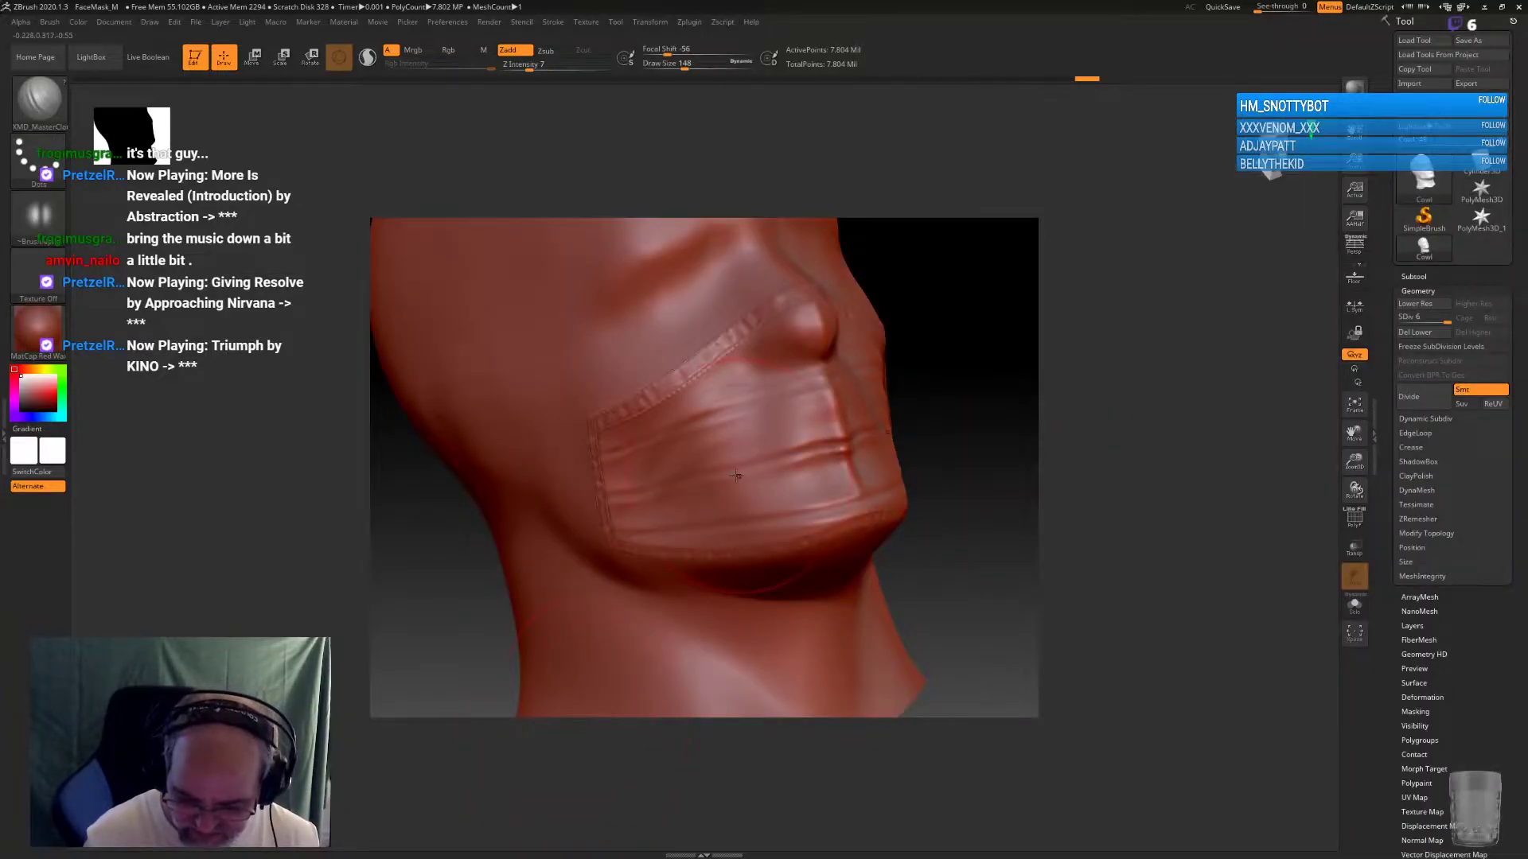
pyautogui.moveTo(706, 504); pyautogui.dragTo(689, 511)
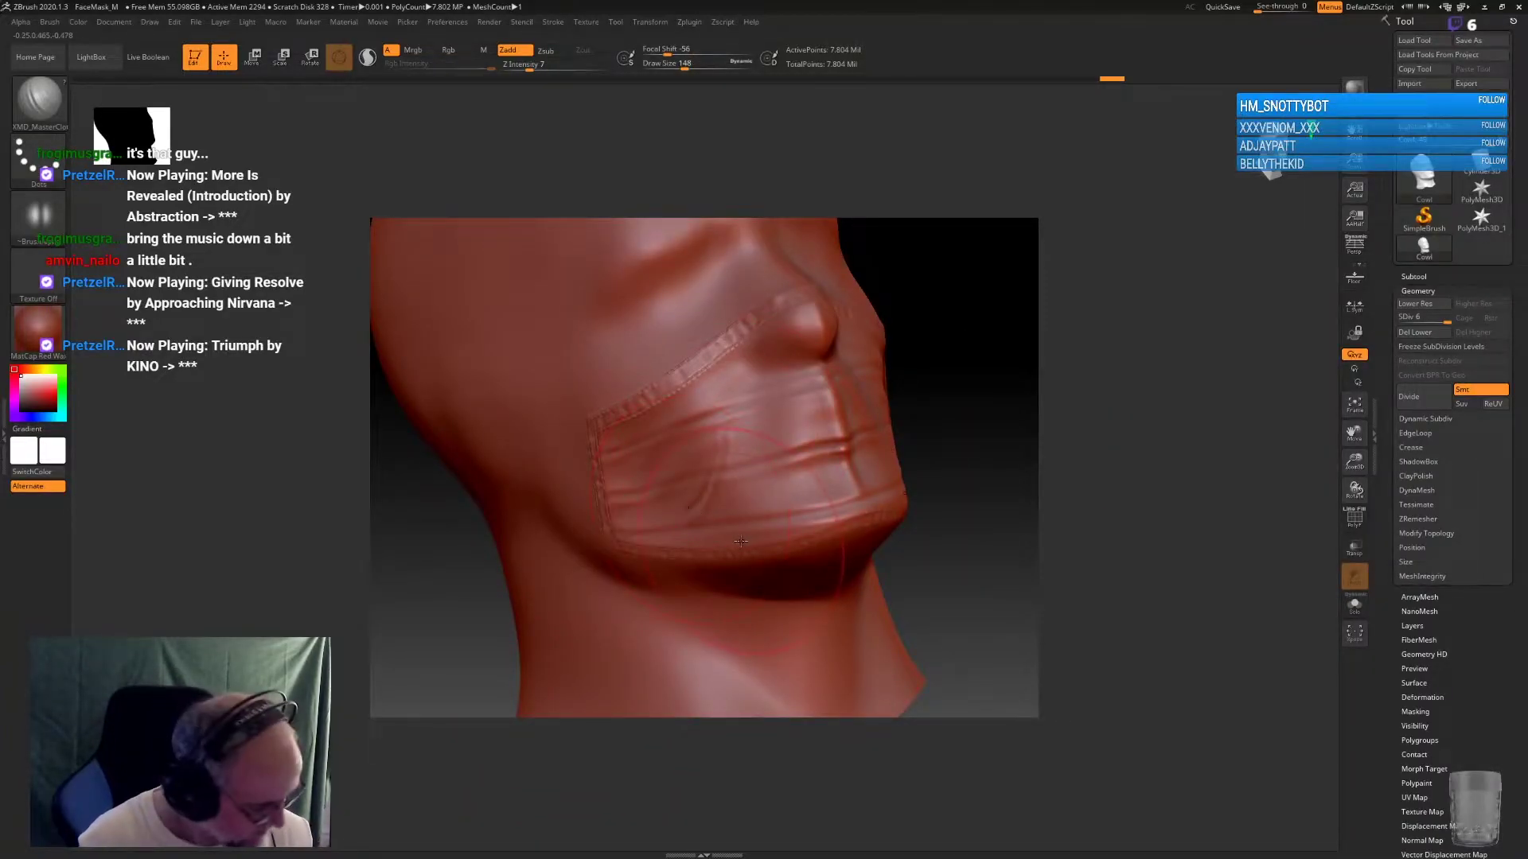
pyautogui.hotkey('ctrl', 'z')
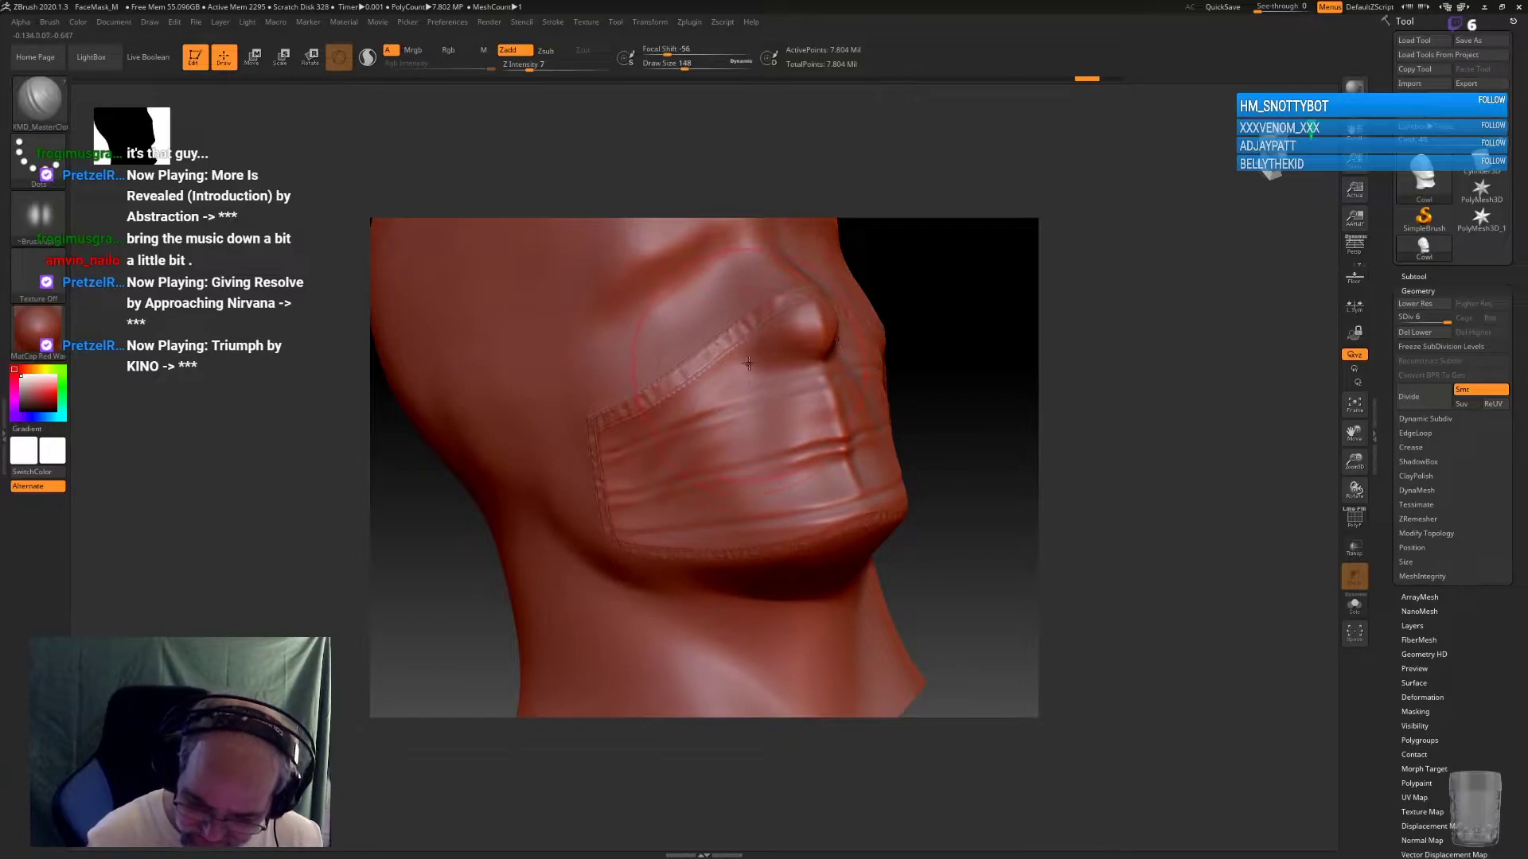
pyautogui.moveTo(668, 434); pyautogui.dragTo(638, 450, button='right')
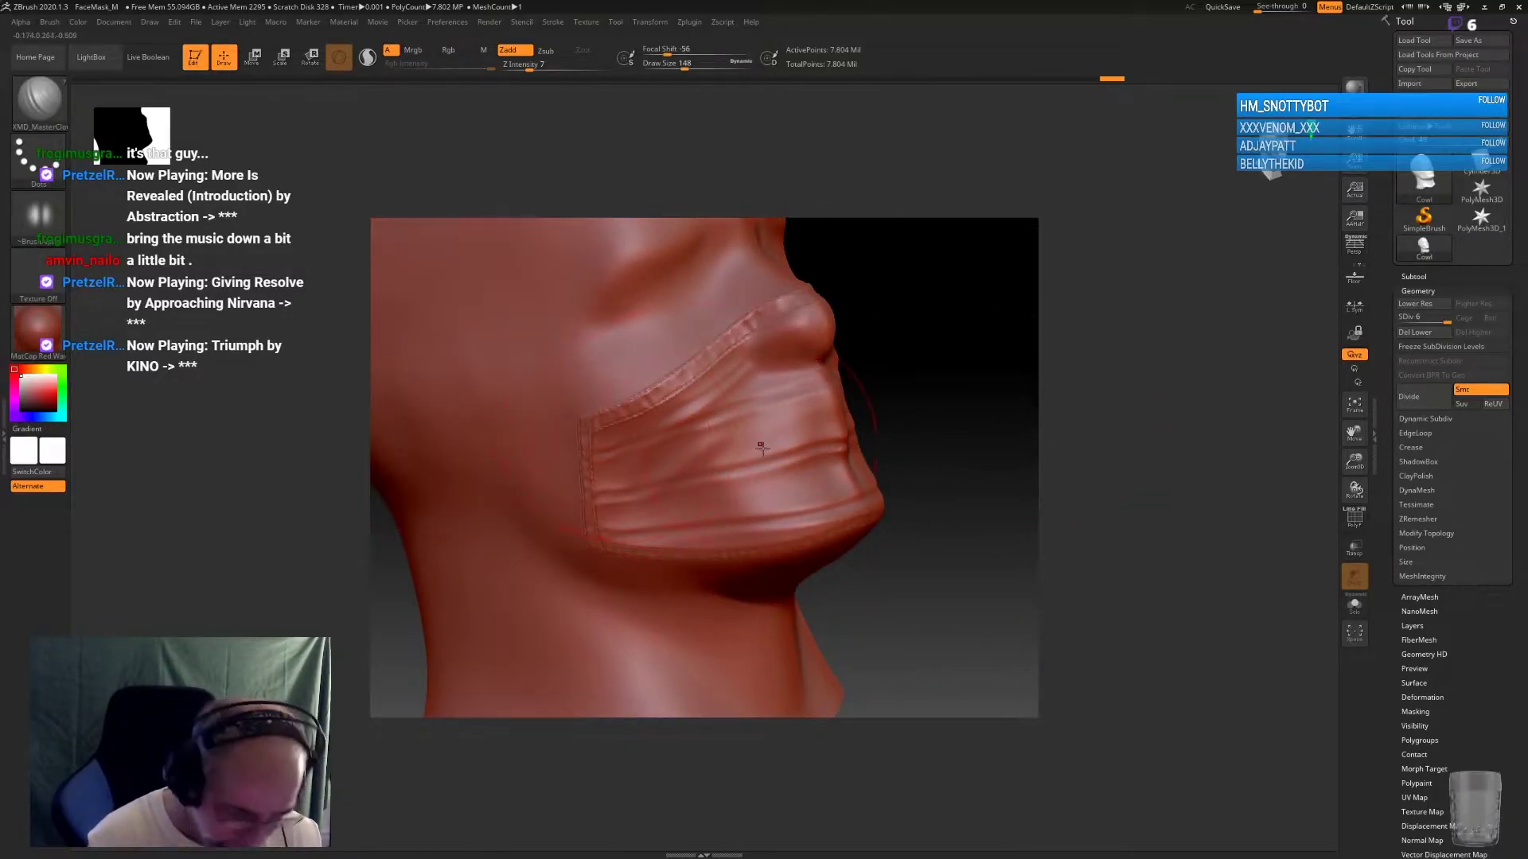
pyautogui.hotkey('ctrl', 'z')
pyautogui.press('space')
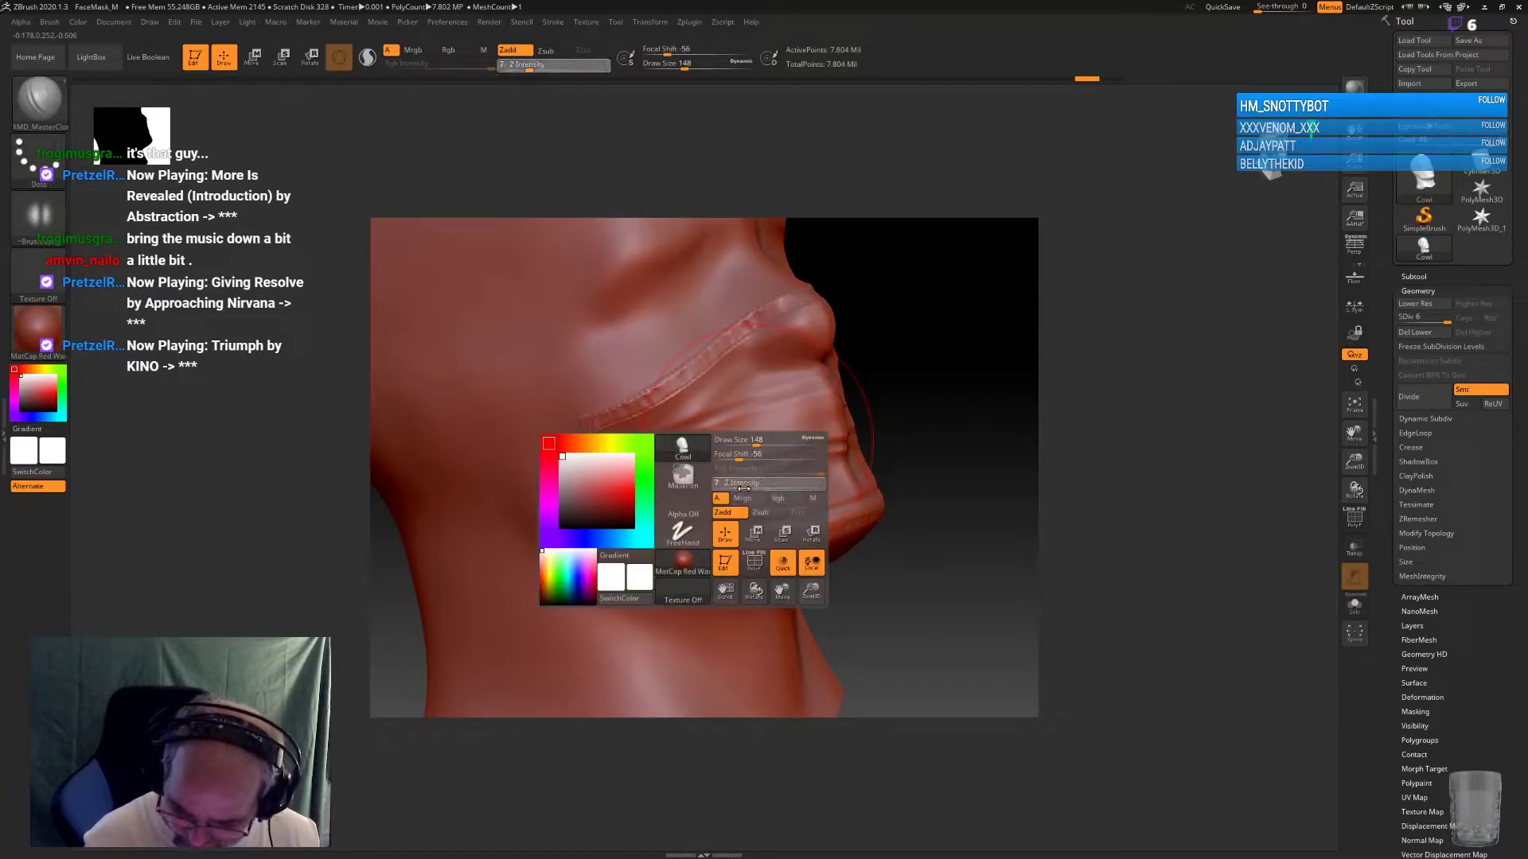
pyautogui.moveTo(744, 487)
pyautogui.mouseDown()
pyautogui.moveTo(718, 485)
pyautogui.moveTo(728, 456)
pyautogui.mouseUp()
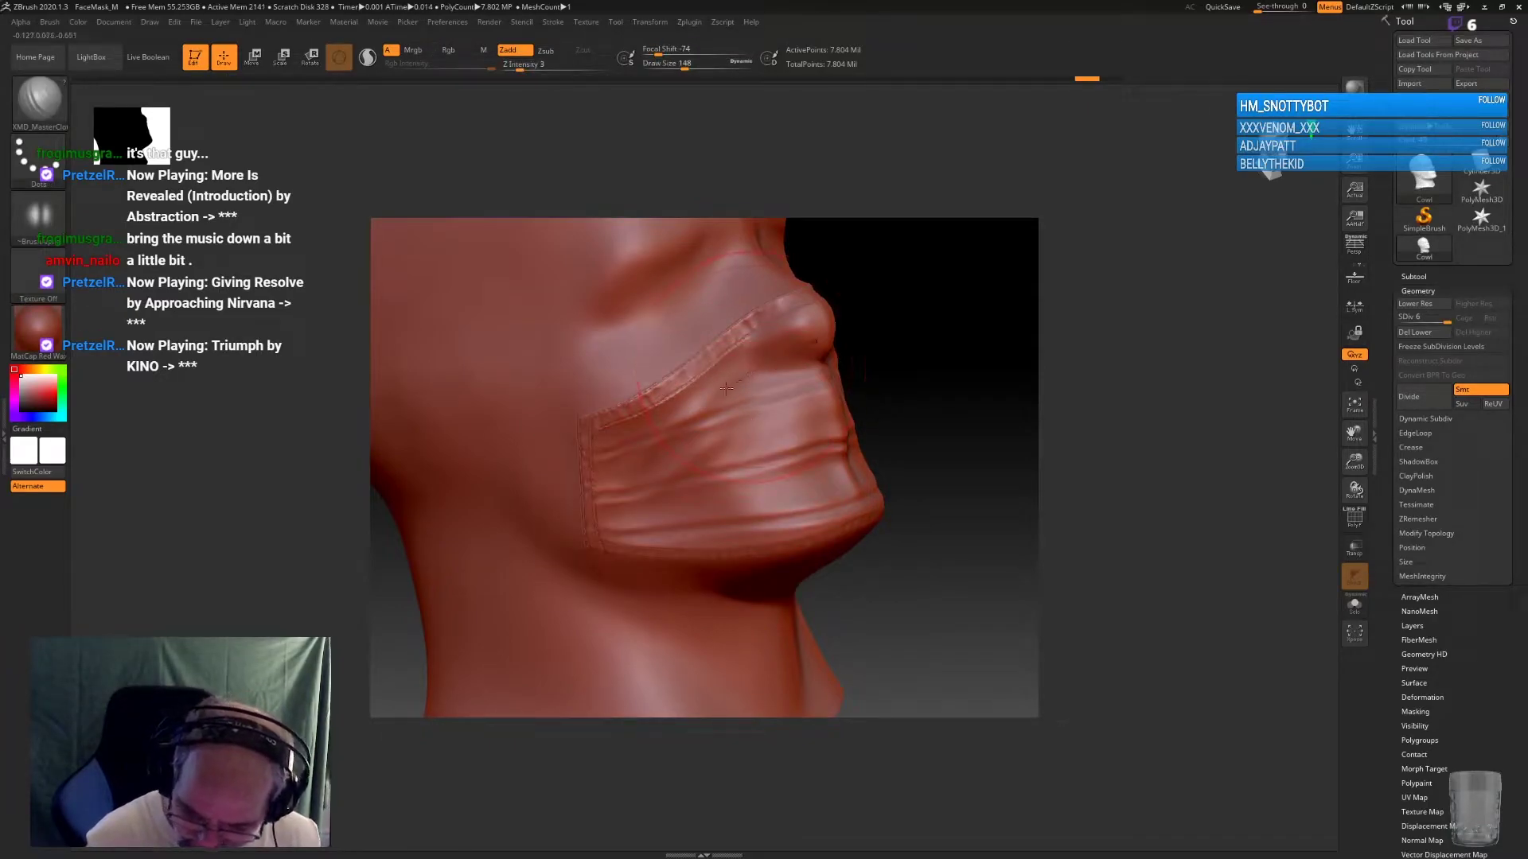
# Extend the seam grooves down the mask's centre and along its top edge
pyautogui.moveTo(1009, 437); pyautogui.dragTo(811, 487)
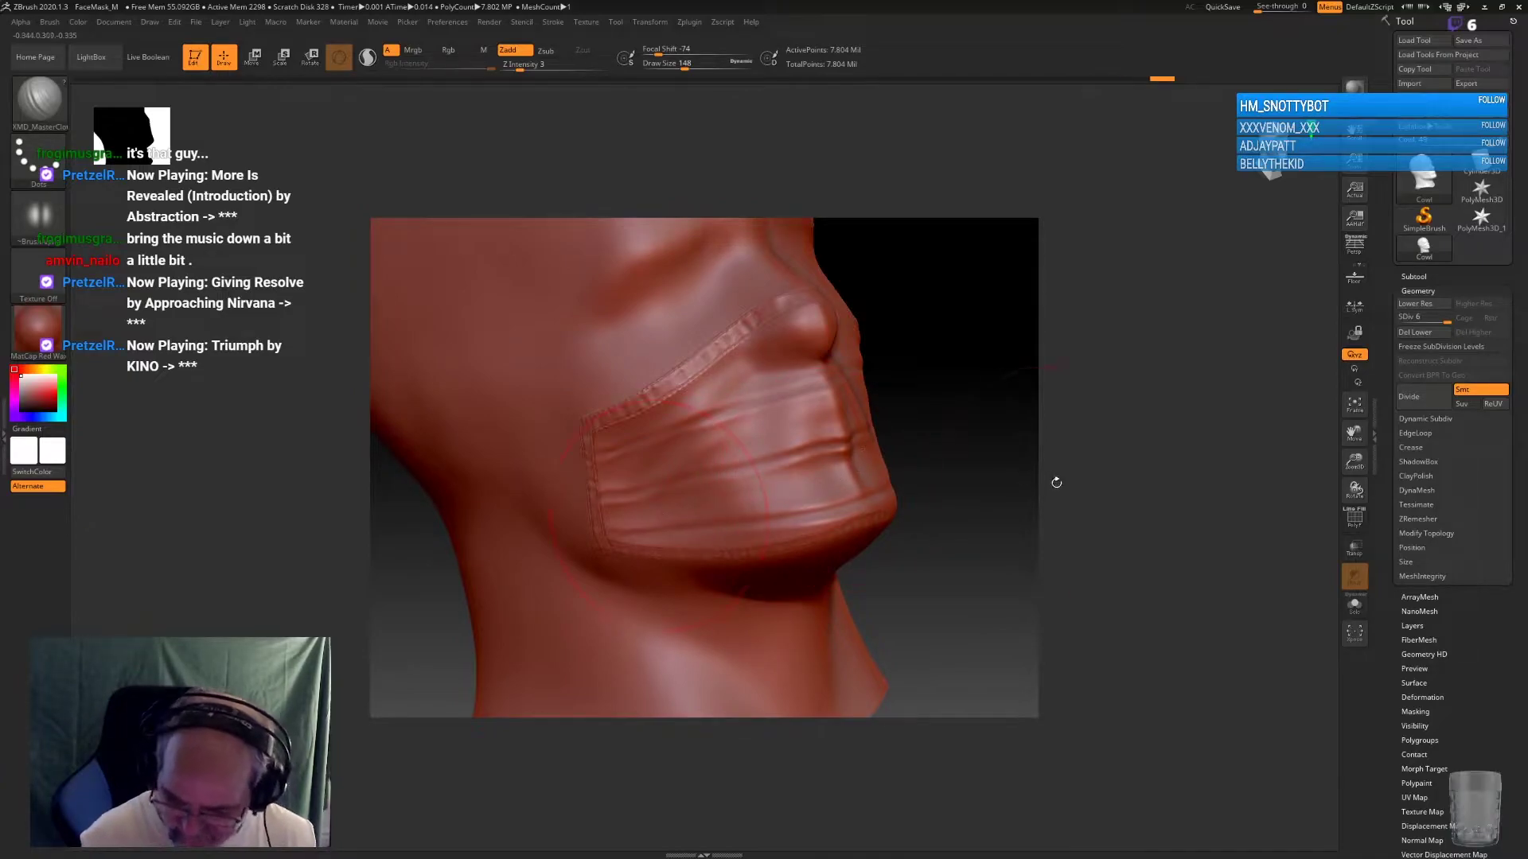
pyautogui.moveTo(1056, 483)
pyautogui.mouseDown()
pyautogui.moveTo(825, 381)
pyautogui.moveTo(844, 443)
pyautogui.mouseUp()
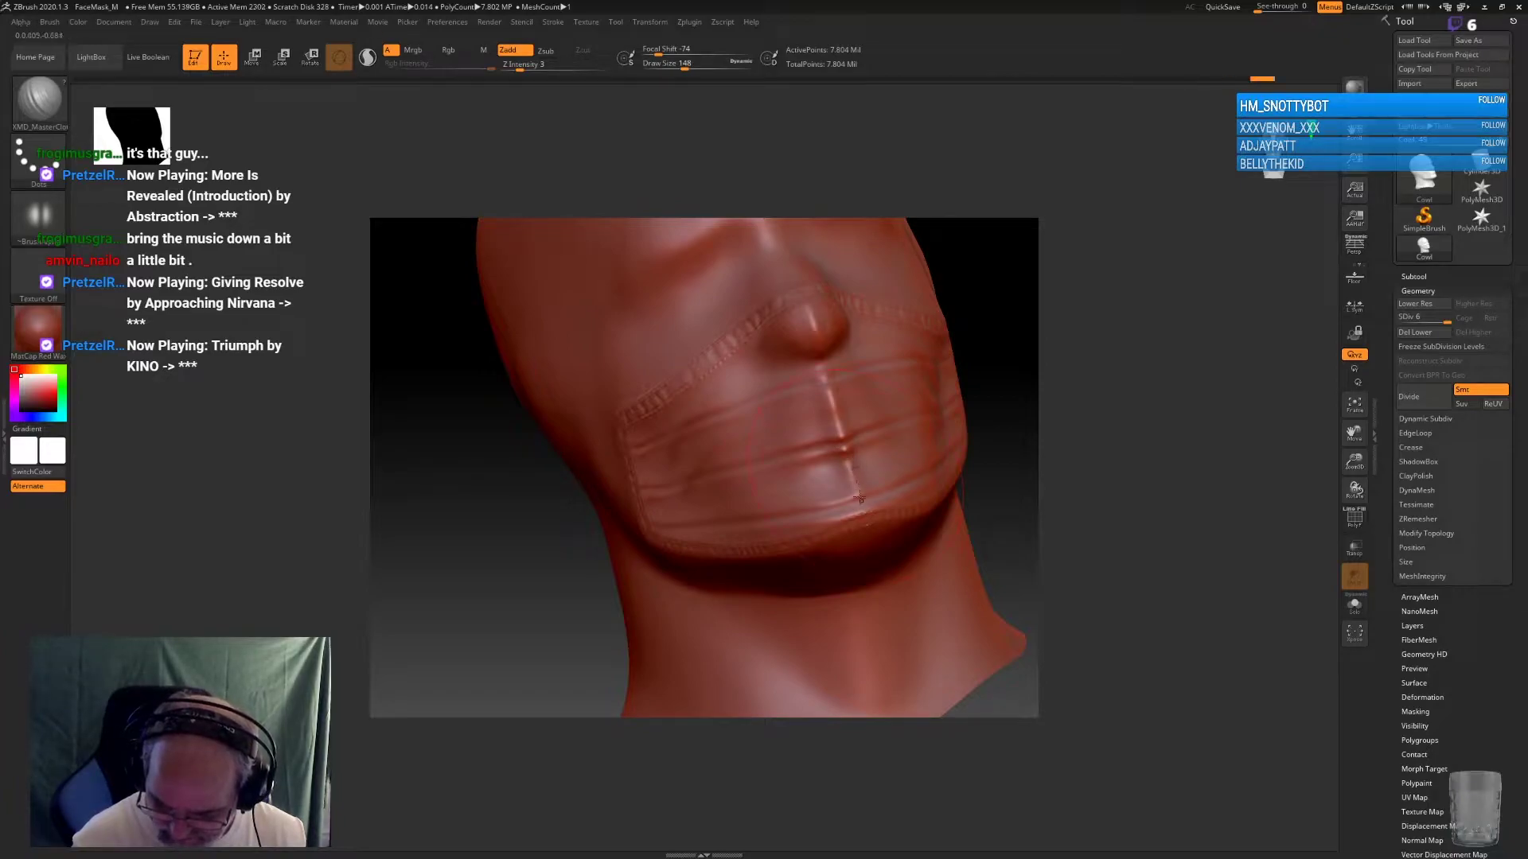
pyautogui.moveTo(859, 494); pyautogui.dragTo(865, 514)
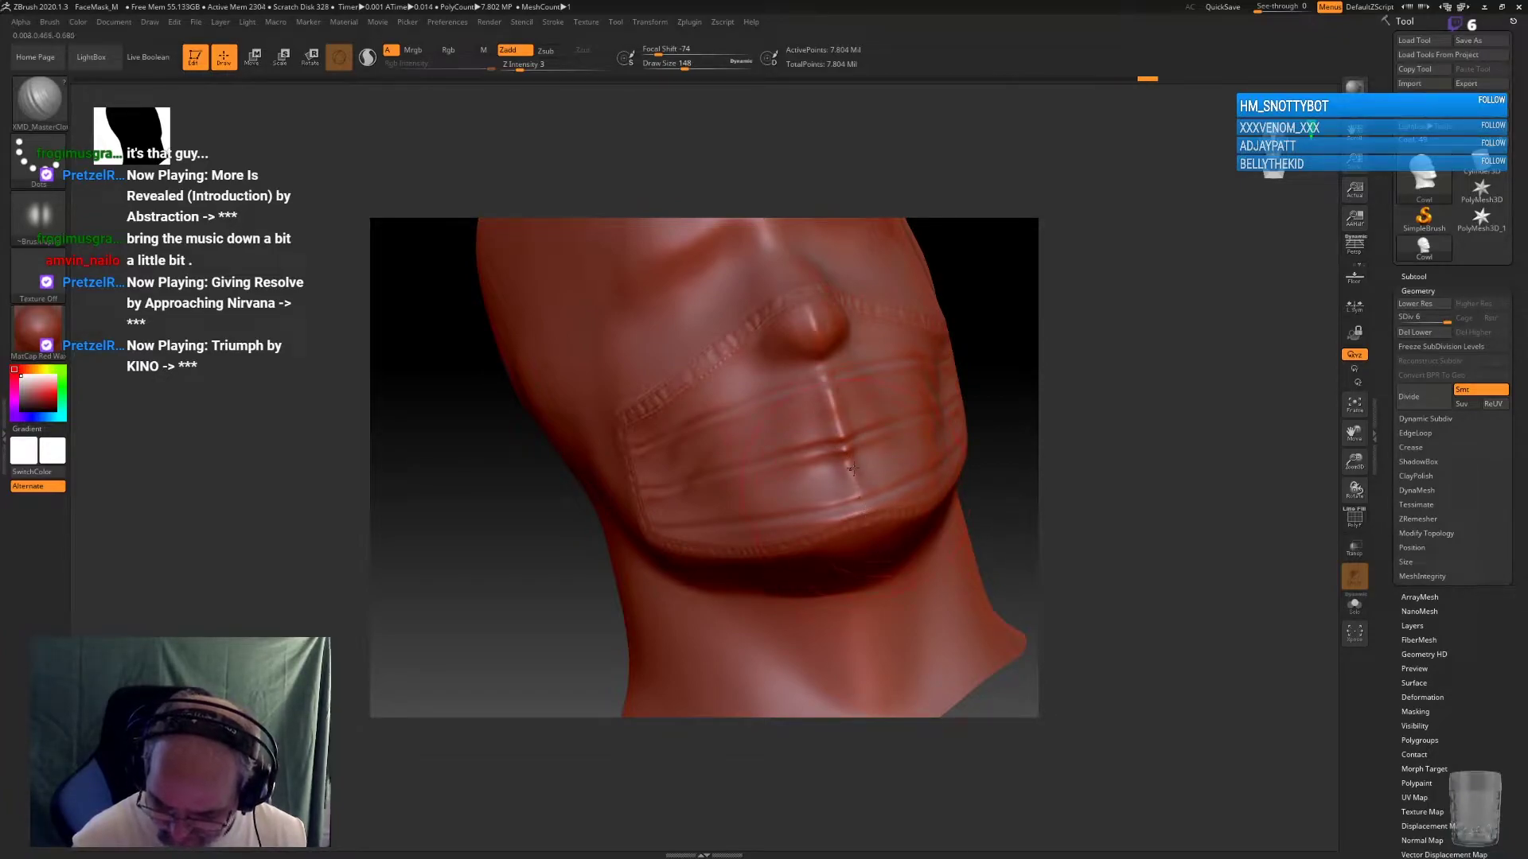
pyautogui.moveTo(1098, 477)
pyautogui.mouseDown()
pyautogui.moveTo(1118, 476)
pyautogui.moveTo(1113, 462)
pyautogui.mouseUp()
pyautogui.moveTo(721, 363); pyautogui.dragTo(733, 353)
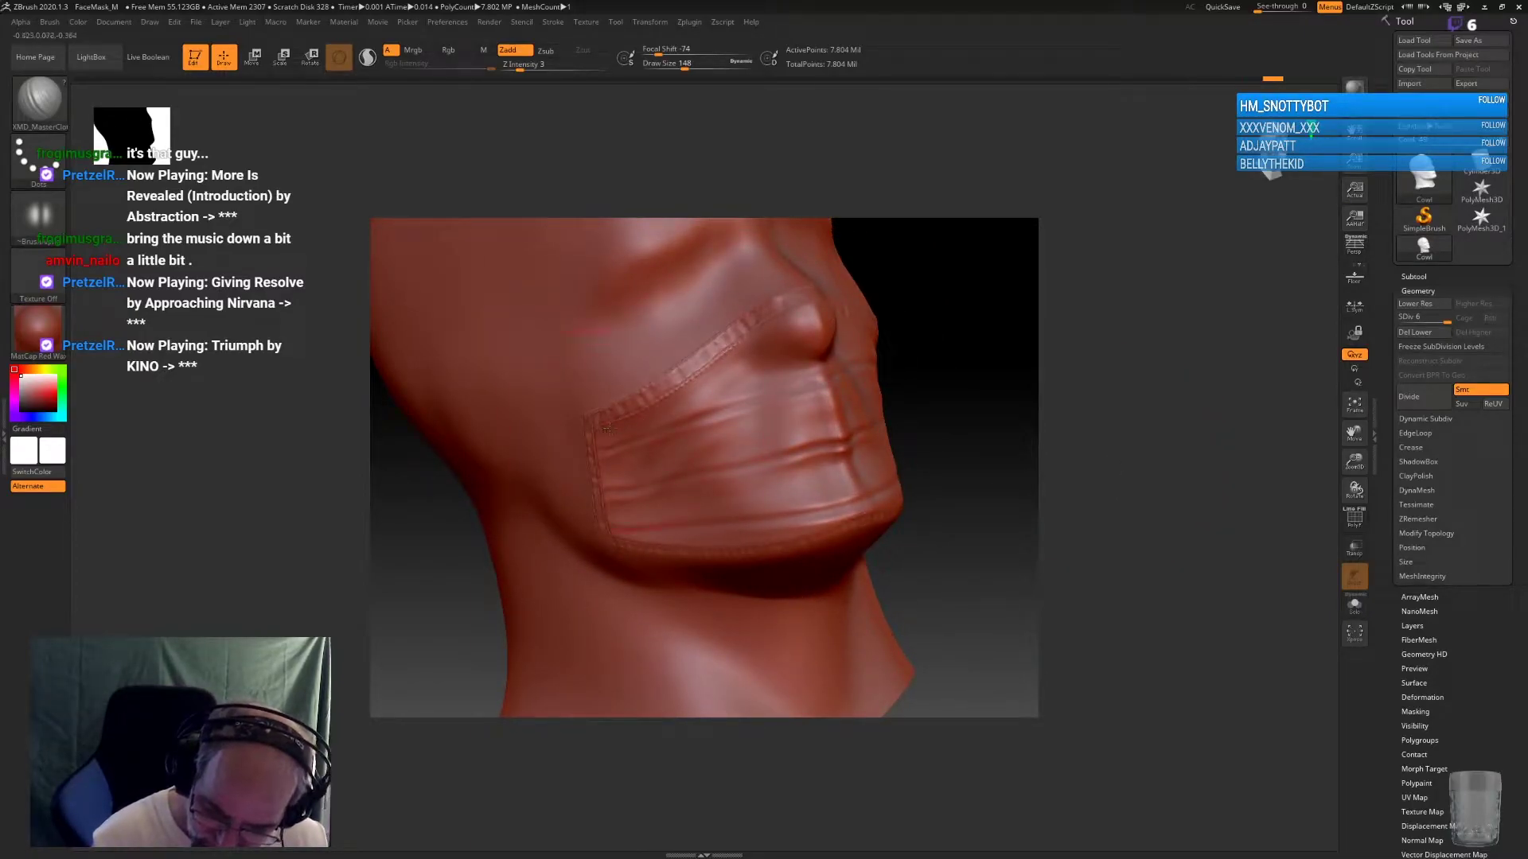
pyautogui.moveTo(1032, 475)
pyautogui.mouseDown()
pyautogui.moveTo(994, 516)
pyautogui.moveTo(921, 513)
pyautogui.moveTo(952, 512)
pyautogui.moveTo(944, 546)
pyautogui.mouseUp()
pyautogui.press('f')
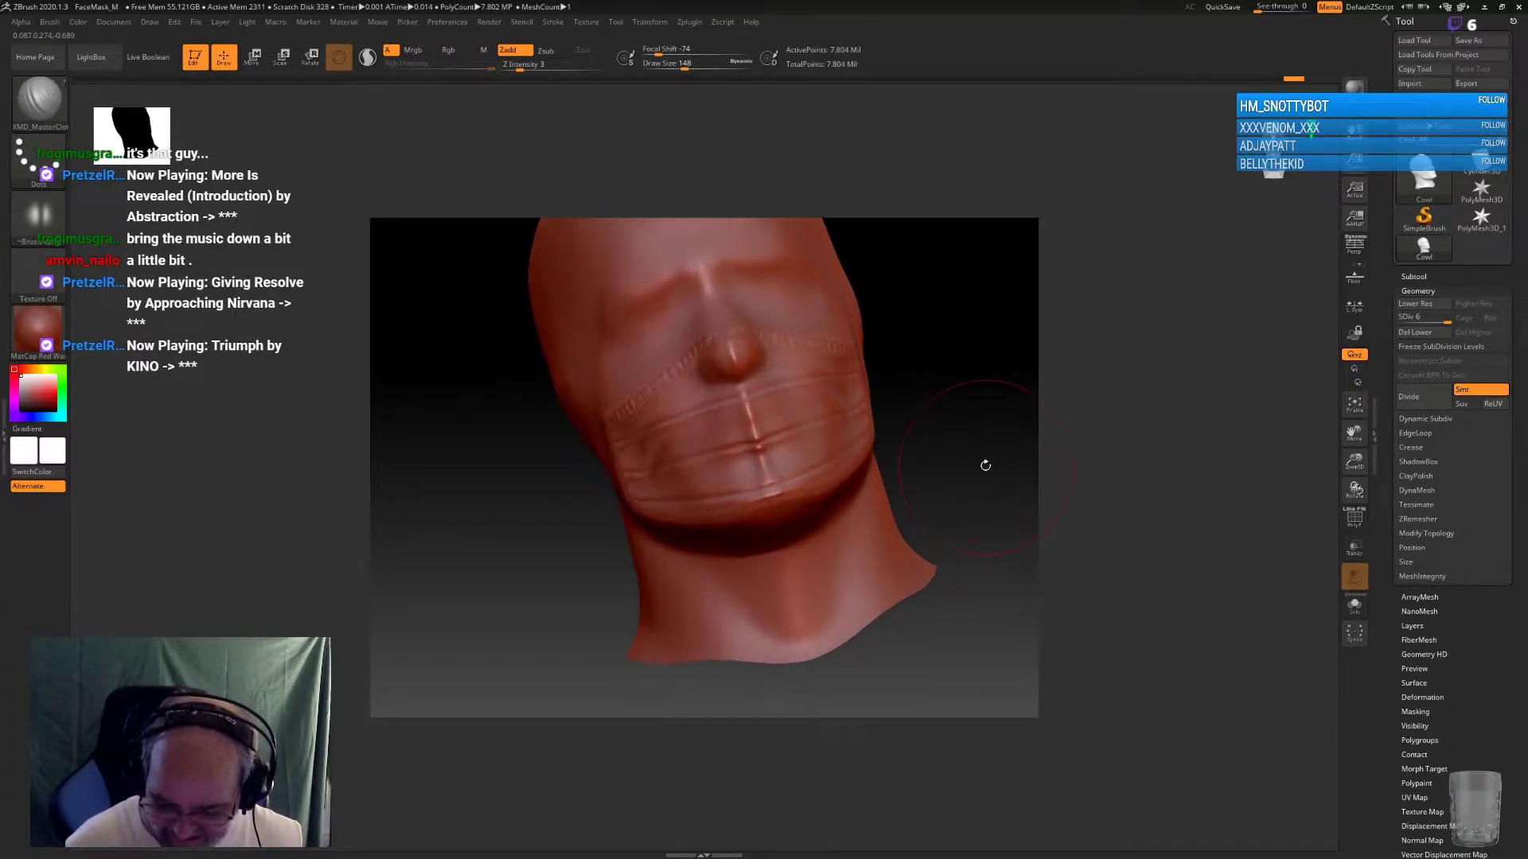
pyautogui.moveTo(985, 461)
pyautogui.keyDown('alt'); pyautogui.mouseDown()
pyautogui.moveTo(941, 498)
pyautogui.moveTo(962, 474)
pyautogui.mouseUp(); pyautogui.keyUp('alt')
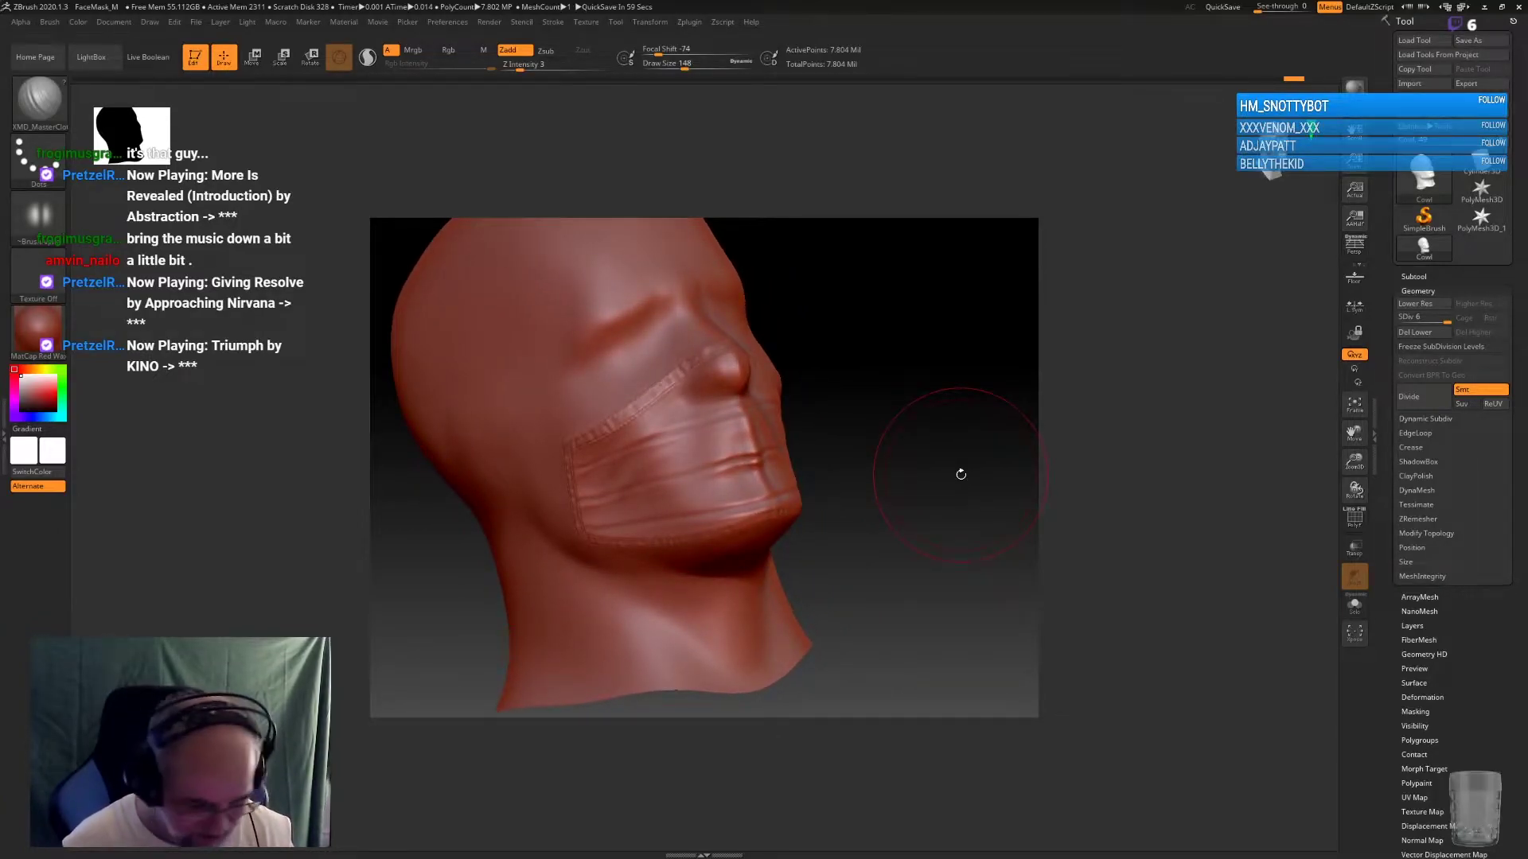
pyautogui.press('b')
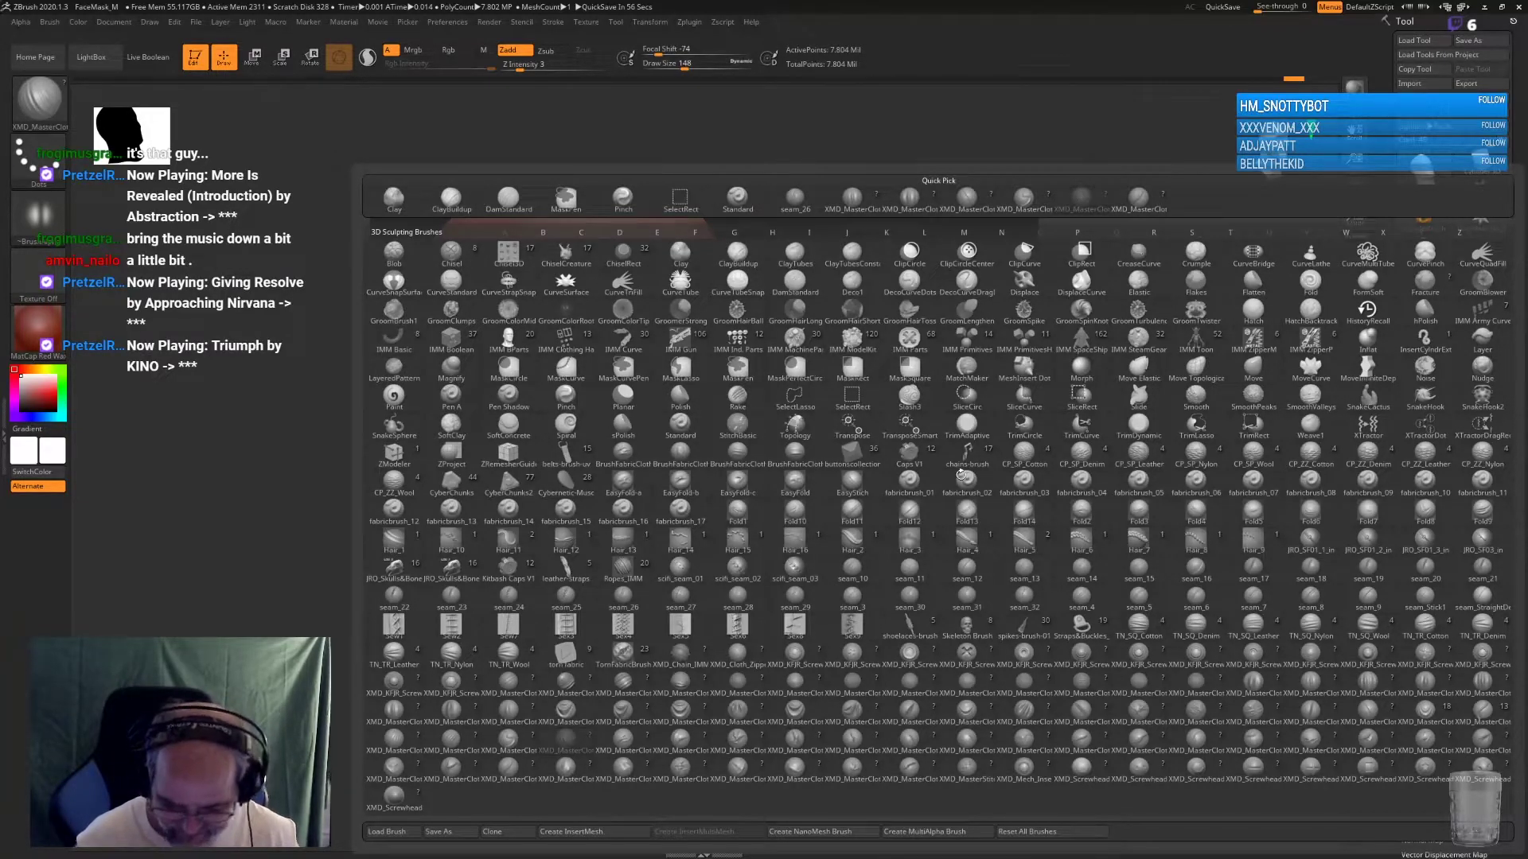
# Try TN_TR_Nylon wrinkle stamps on the mask beside the nose, then undo them
pyautogui.click(445, 649)
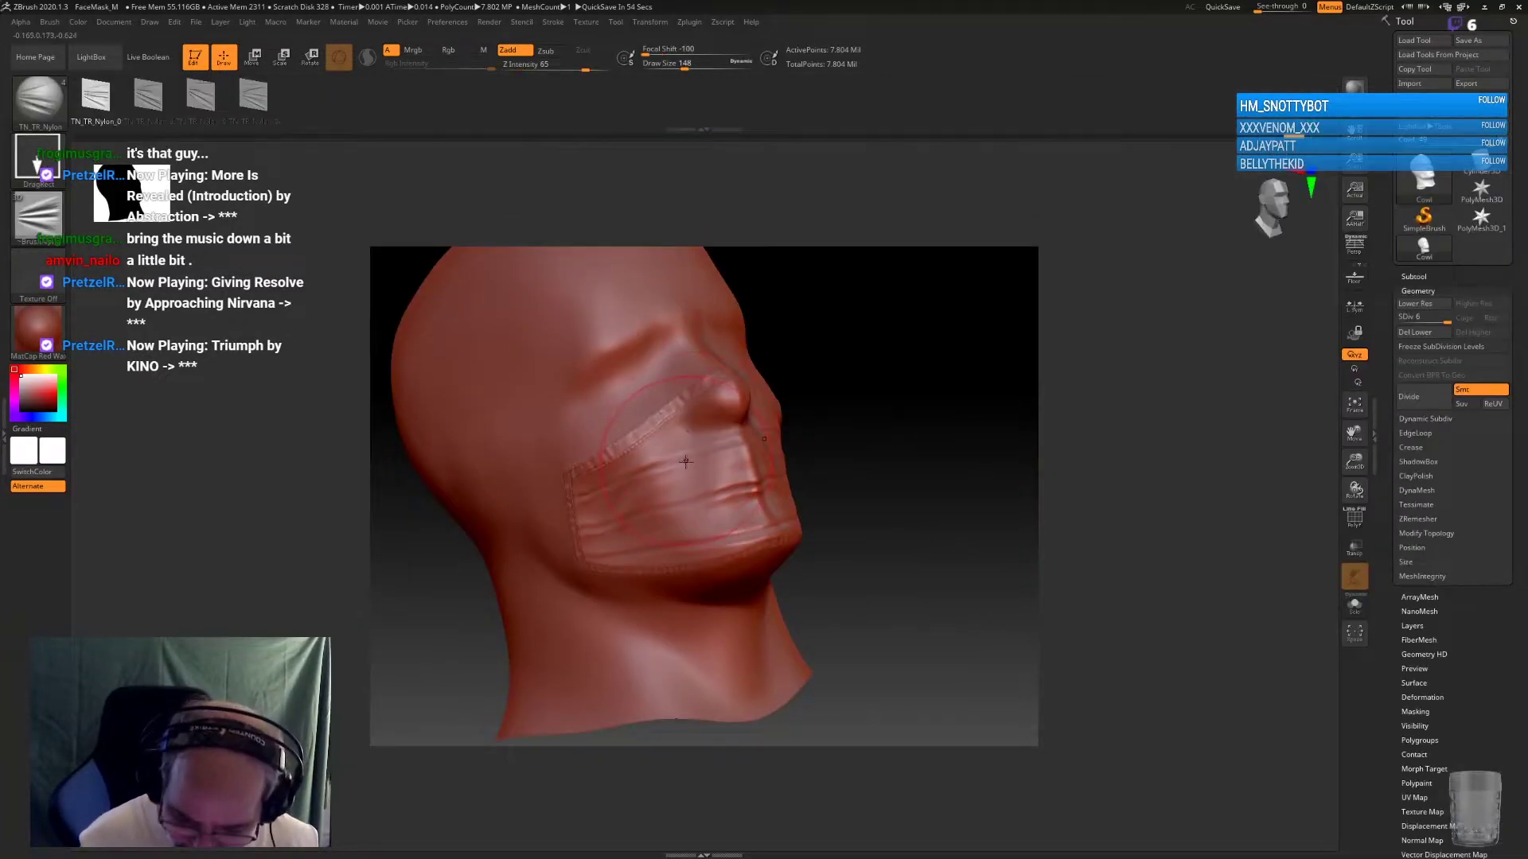
pyautogui.moveTo(674, 478); pyautogui.dragTo(716, 430)
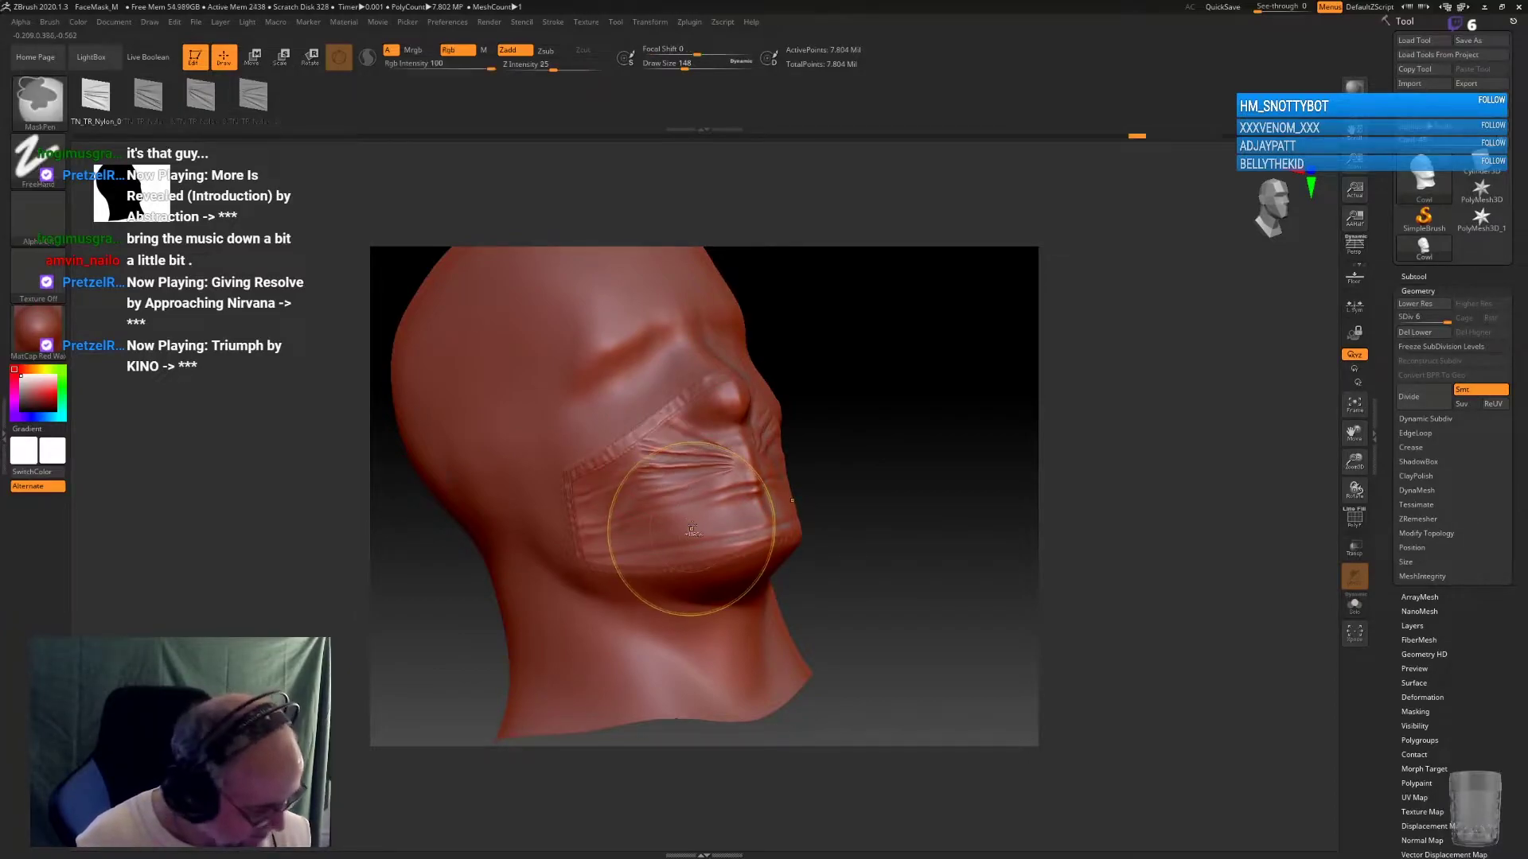
pyautogui.press('ctrl')
pyautogui.moveTo(693, 507); pyautogui.dragTo(710, 547)
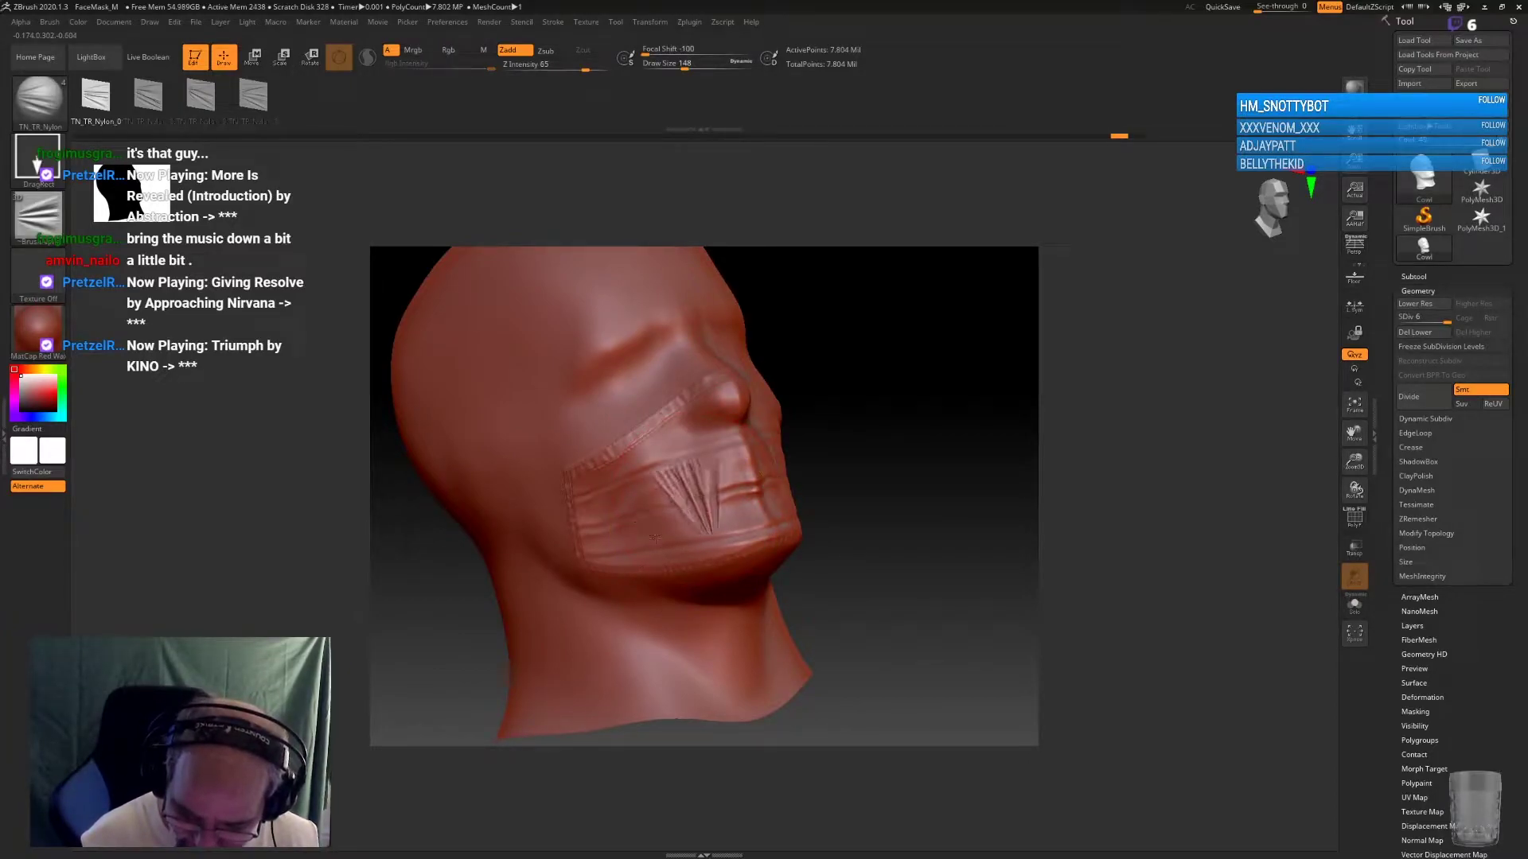
pyautogui.hotkey('ctrl', 'z')
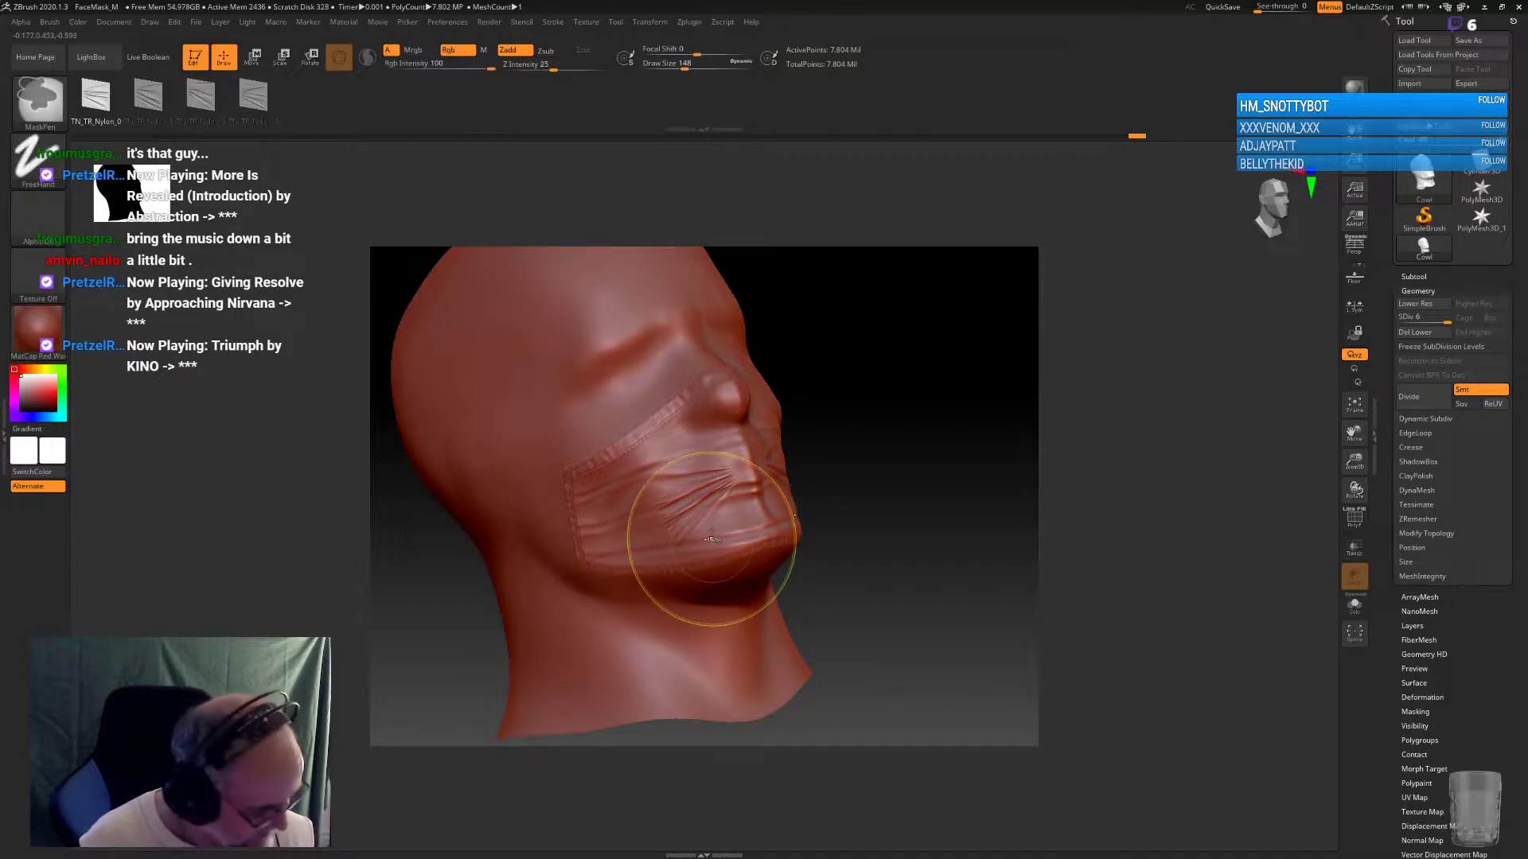
pyautogui.moveTo(678, 467); pyautogui.dragTo(740, 460)
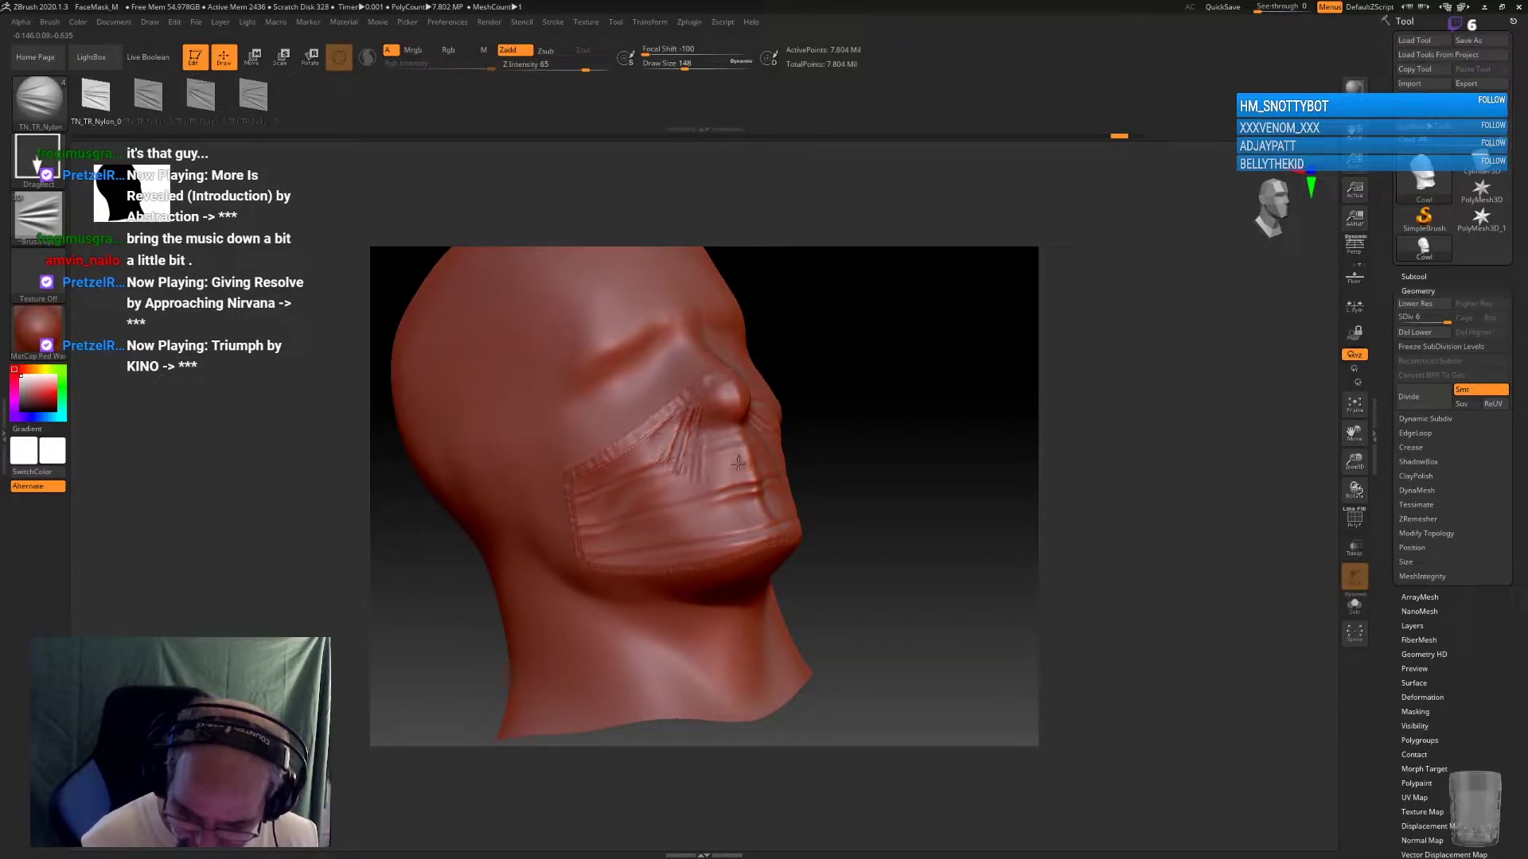
pyautogui.moveTo(995, 509)
pyautogui.mouseDown()
pyautogui.moveTo(957, 501)
pyautogui.moveTo(967, 469)
pyautogui.mouseUp()
pyautogui.hotkey('ctrl', 'z')
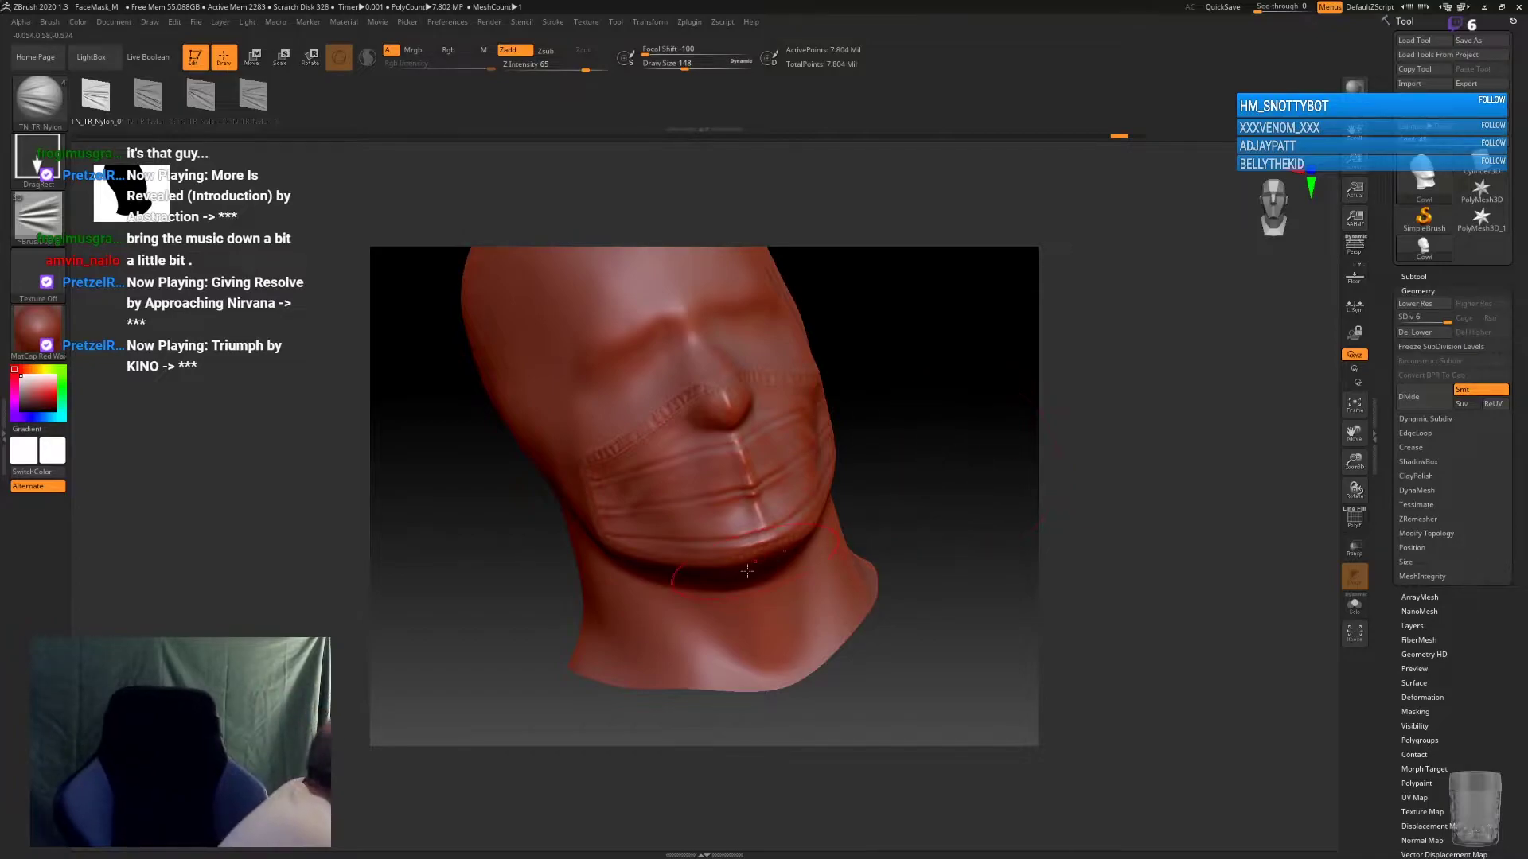
pyautogui.moveTo(36, 156)
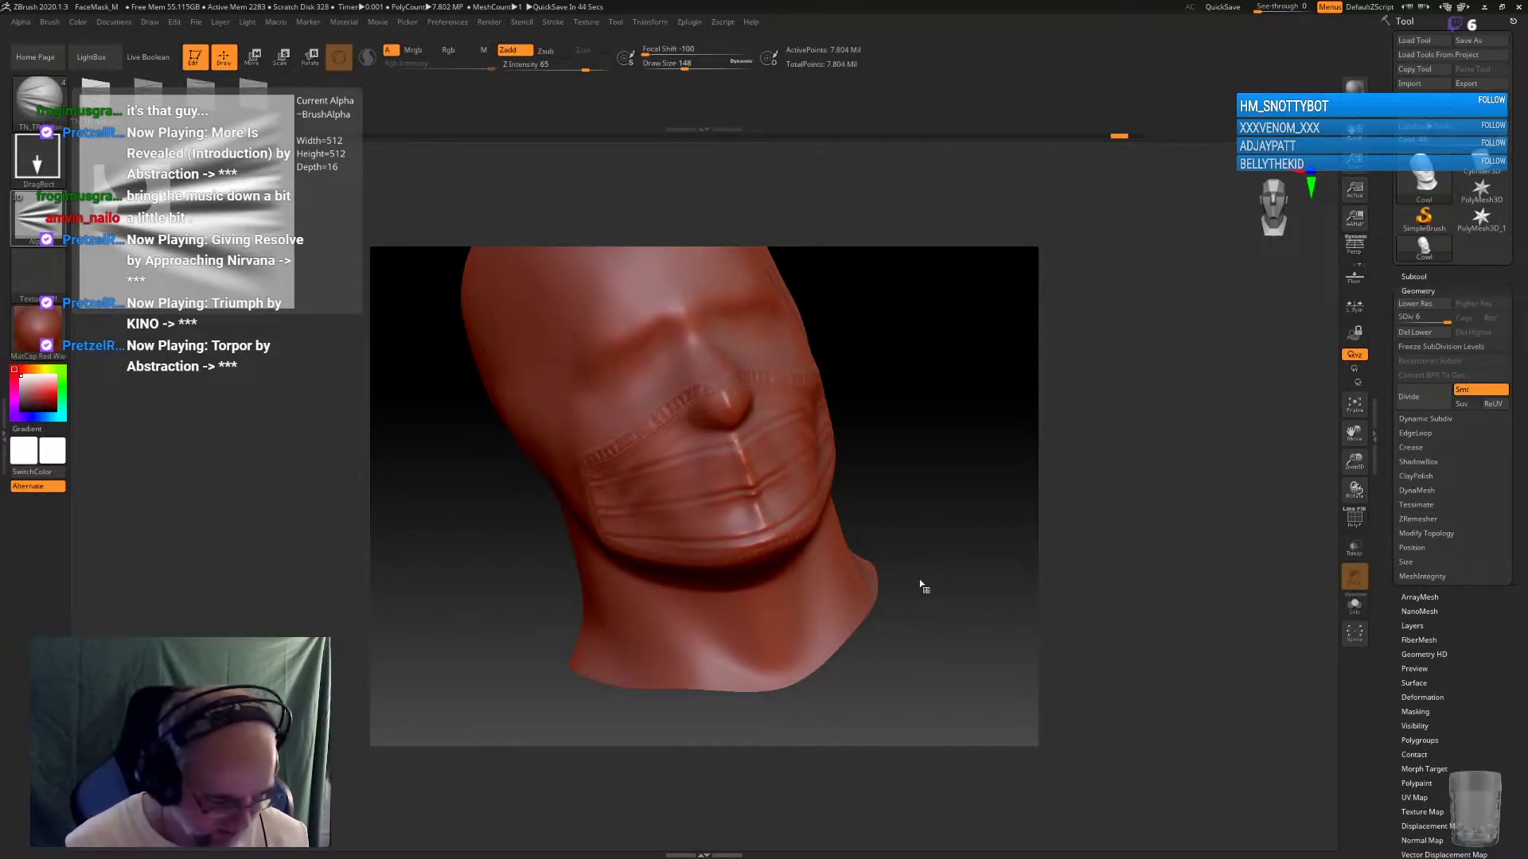
pyautogui.press('b')
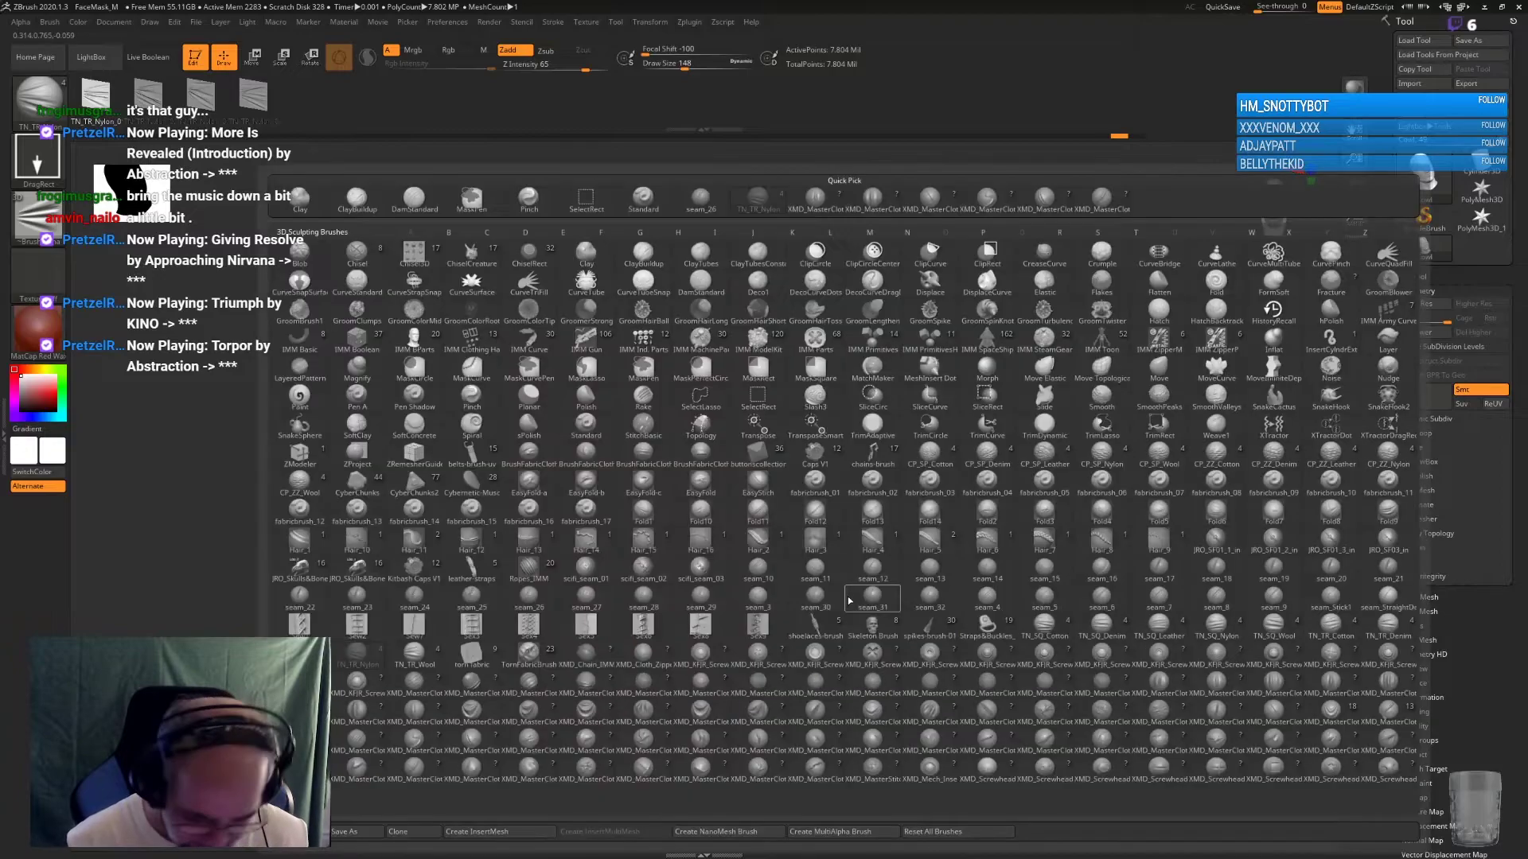
# Test the XMD_MasterCloth_Hanging_07 brush, turn the head to profile, and Del Lower subdivisions
pyautogui.click(769, 720)
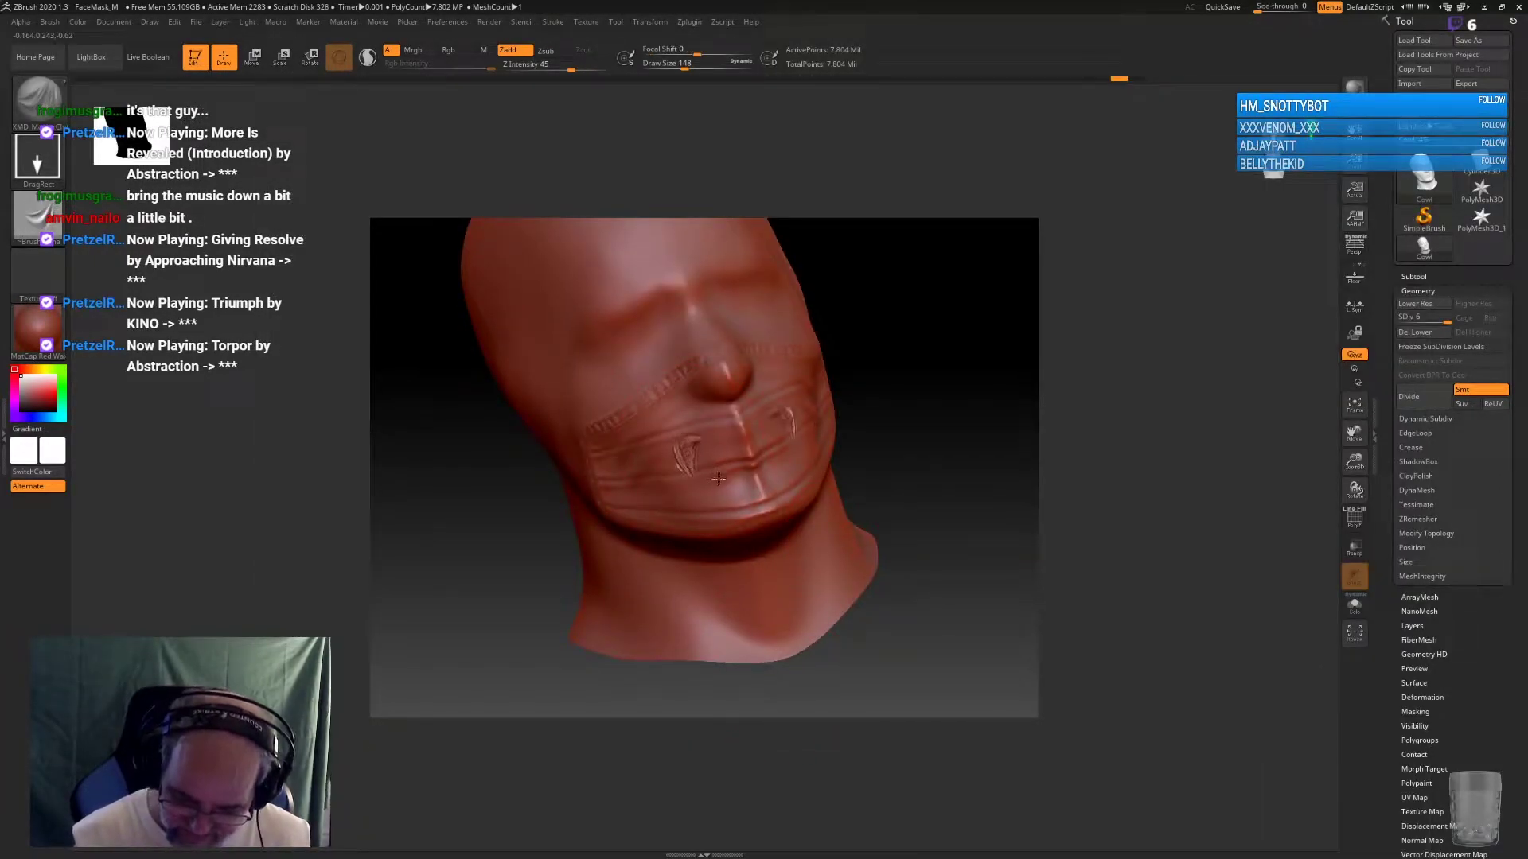
pyautogui.press('ctrl')
pyautogui.press('b')
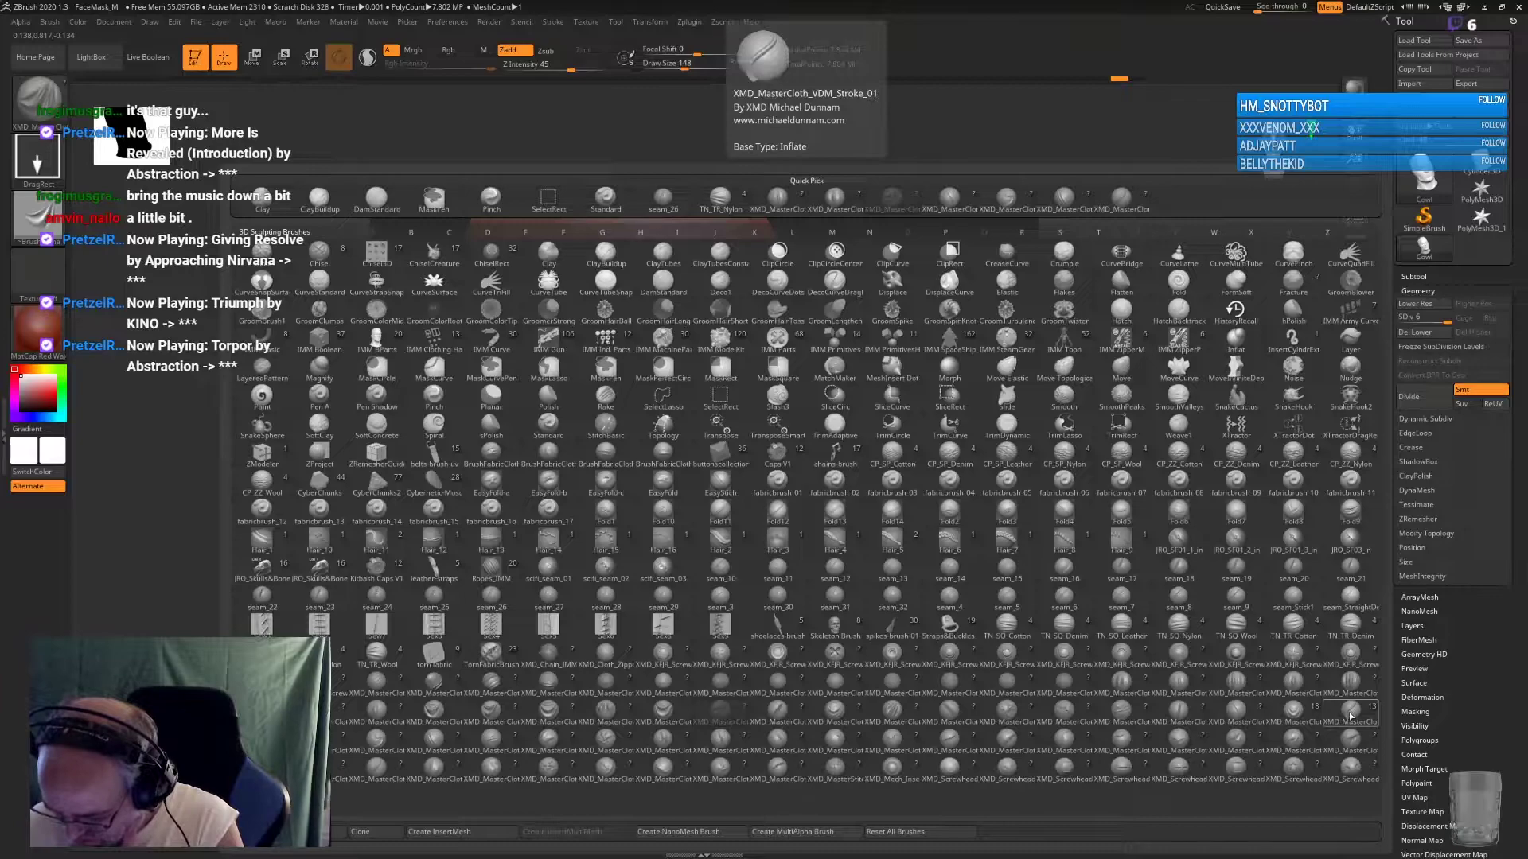
pyautogui.press('Escape')
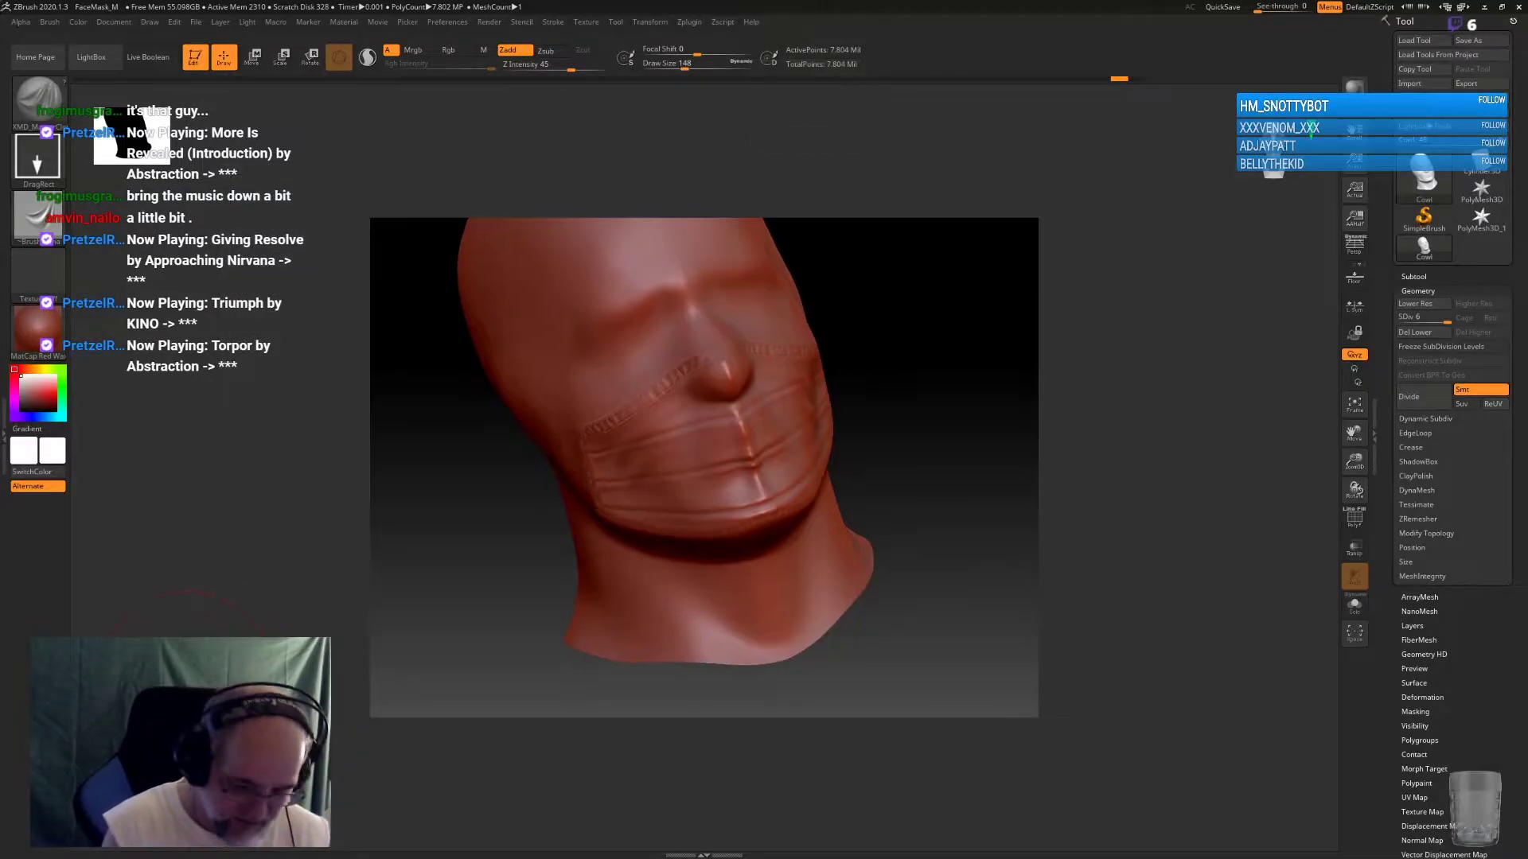
pyautogui.moveTo(1124, 491)
pyautogui.mouseDown()
pyautogui.moveTo(1094, 496)
pyautogui.moveTo(1125, 521)
pyautogui.moveTo(1105, 481)
pyautogui.moveTo(1151, 526)
pyautogui.moveTo(1109, 523)
pyautogui.mouseUp()
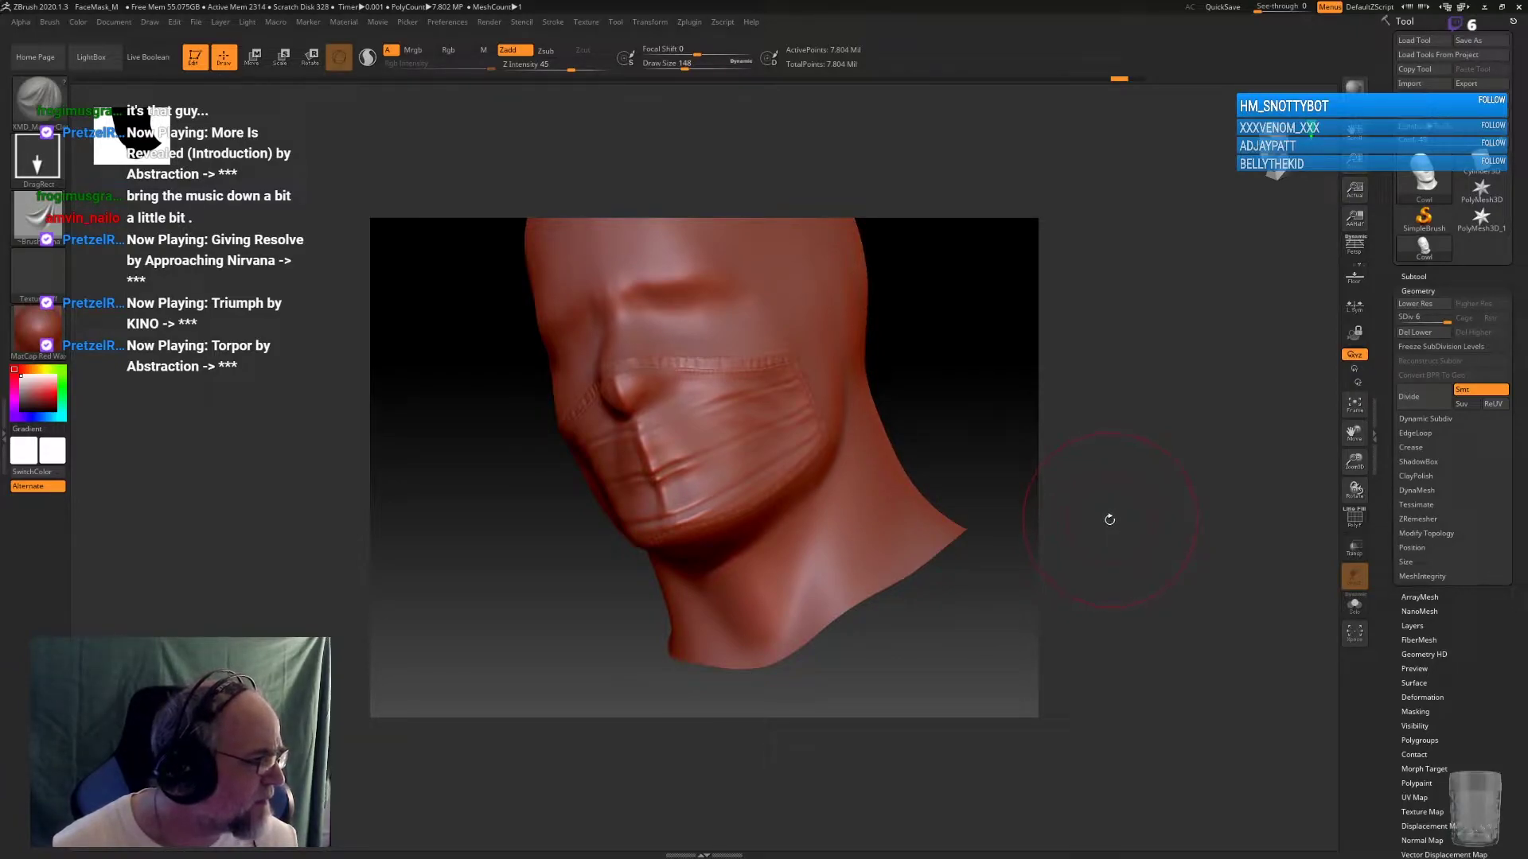
pyautogui.moveTo(1109, 520)
pyautogui.mouseDown()
pyautogui.moveTo(1001, 541)
pyautogui.moveTo(996, 526)
pyautogui.mouseUp()
pyautogui.click(1426, 332)
pyautogui.press('b')
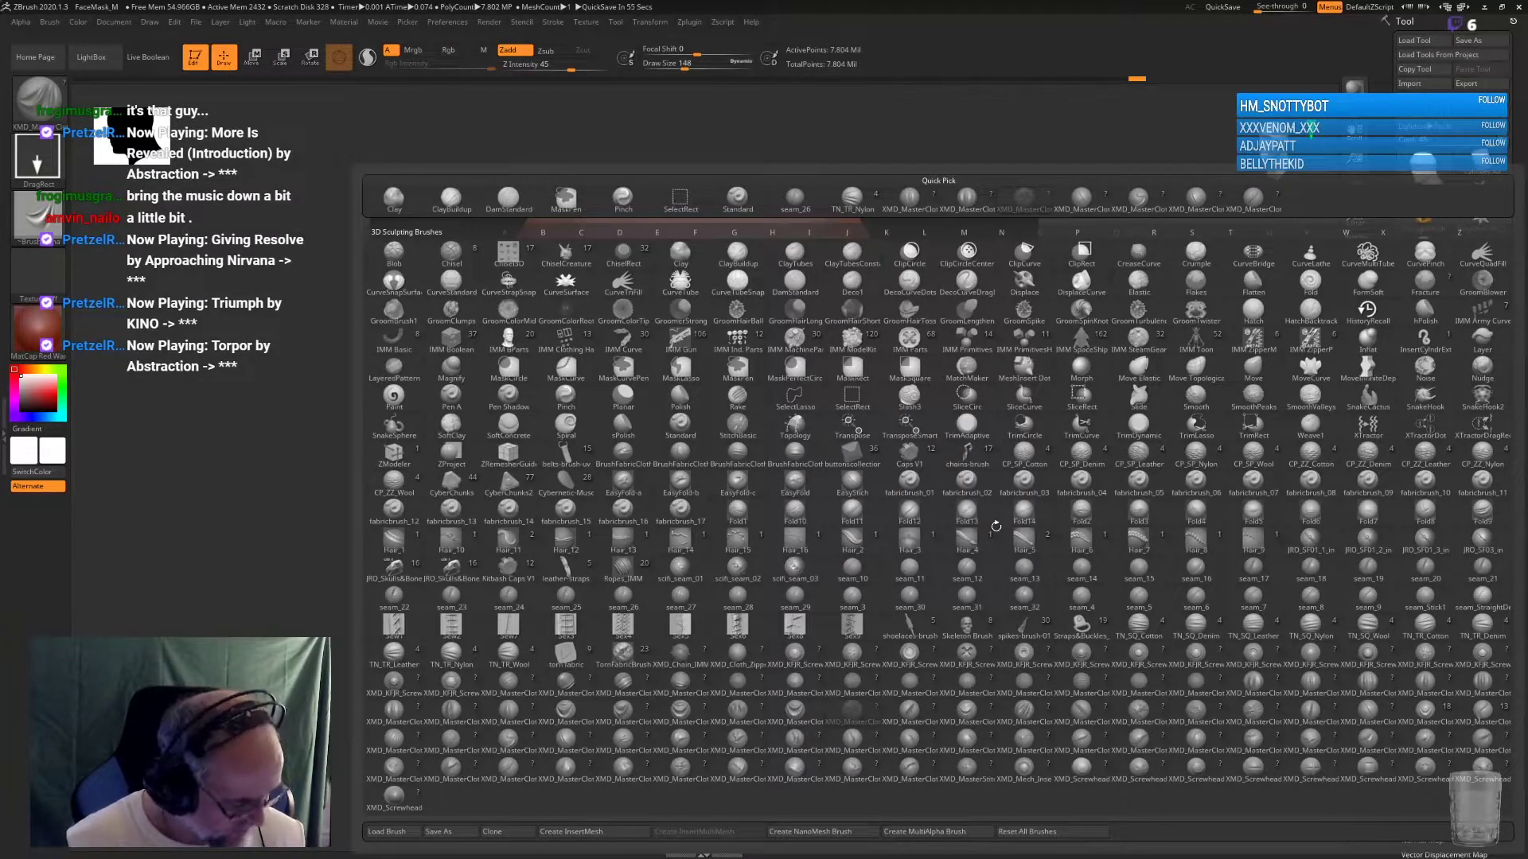
# Choose the Ropes_IMM brush and try a strap curve, undoing and discarding the failed attempt
pyautogui.press('r')
pyautogui.click(623, 566)
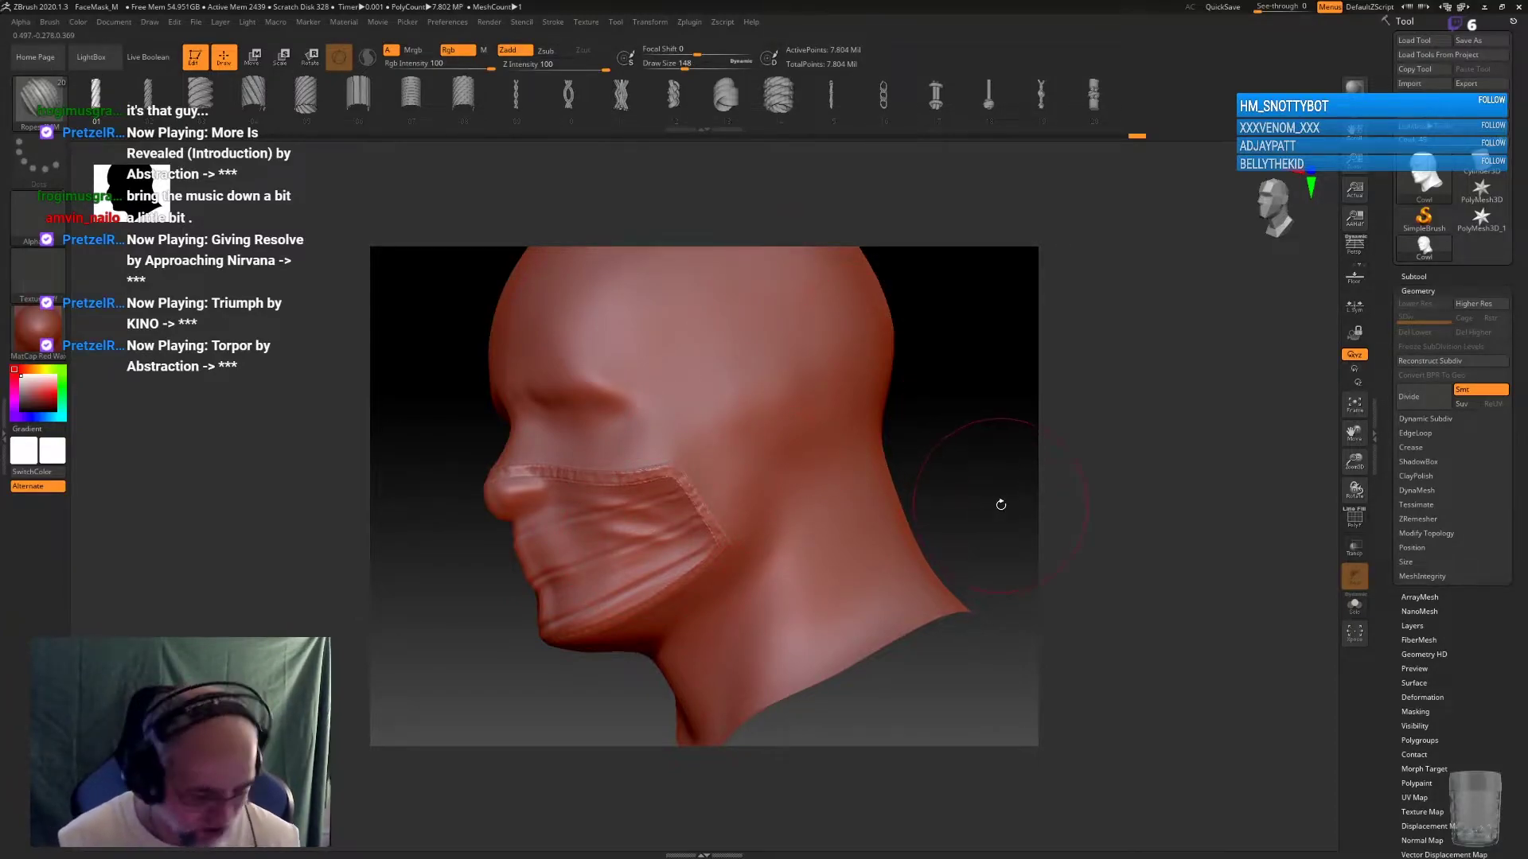
pyautogui.moveTo(1000, 506); pyautogui.dragTo(978, 505)
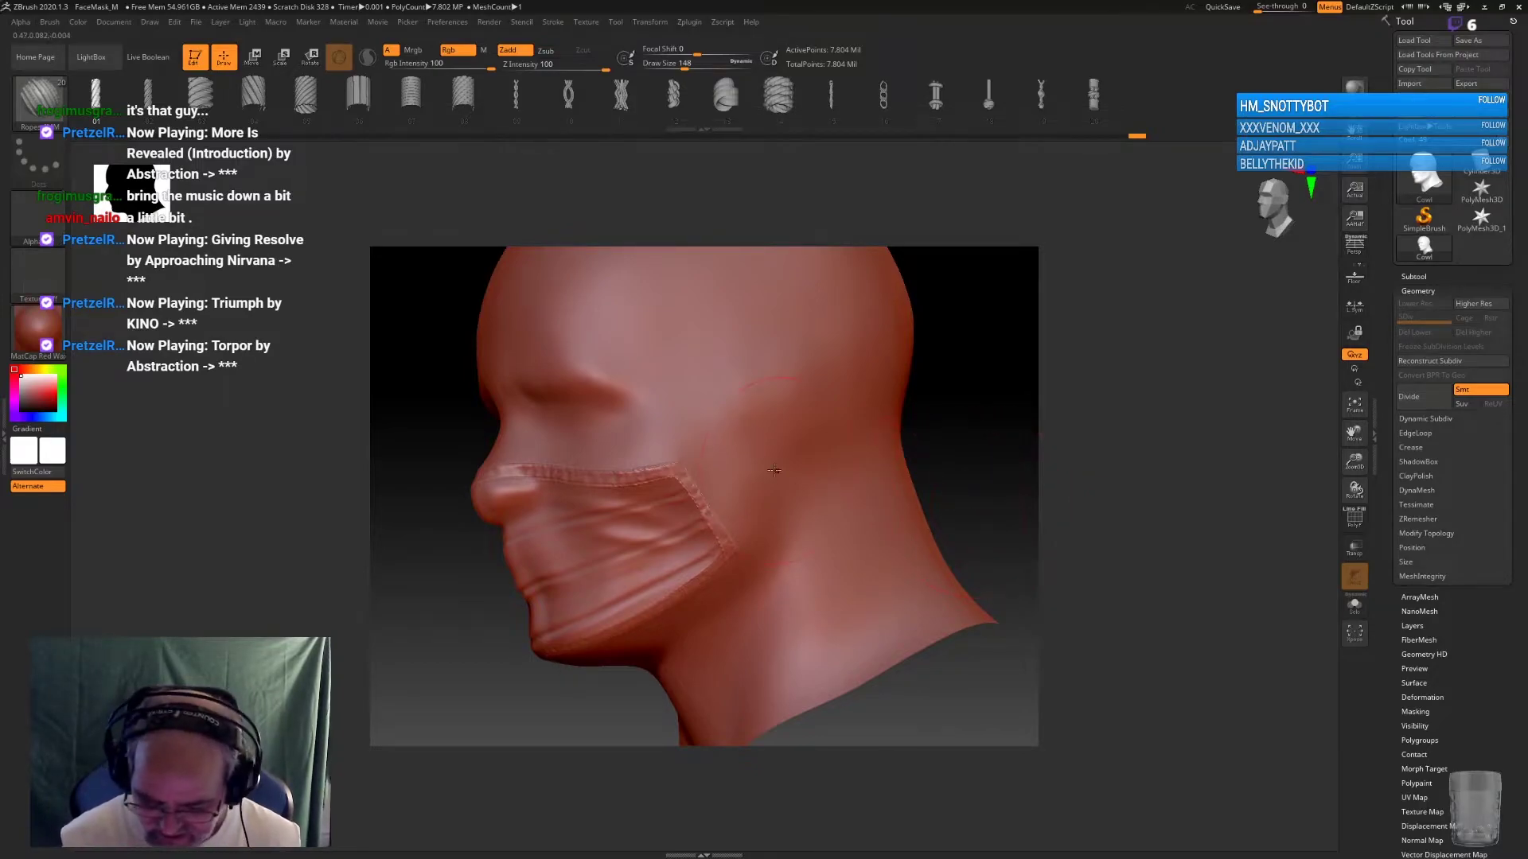
pyautogui.moveTo(851, 532); pyautogui.dragTo(831, 572)
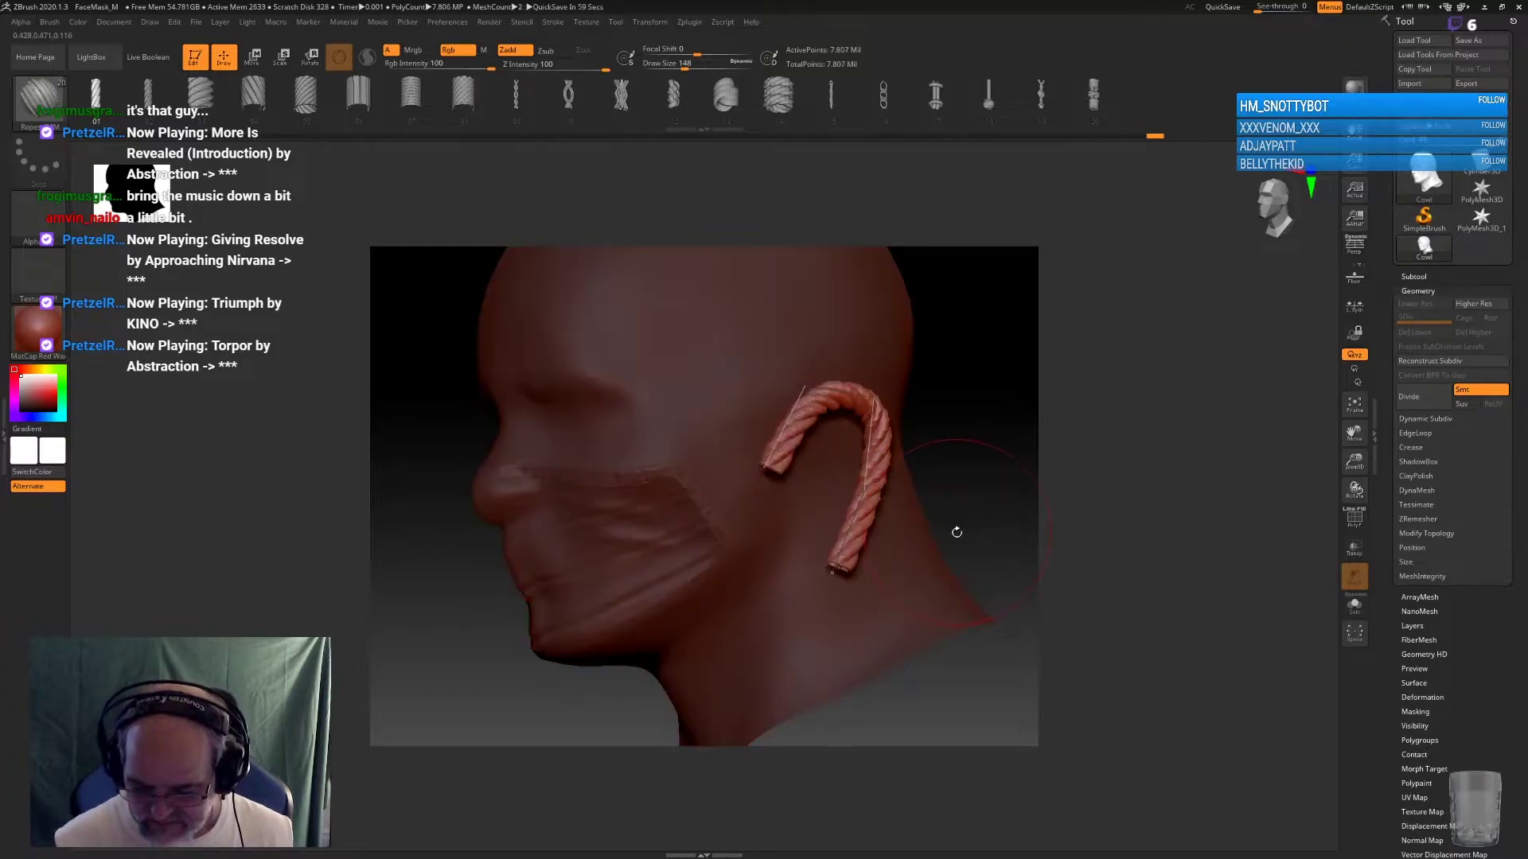
pyautogui.hotkey('ctrl', 'z')
pyautogui.press('p')
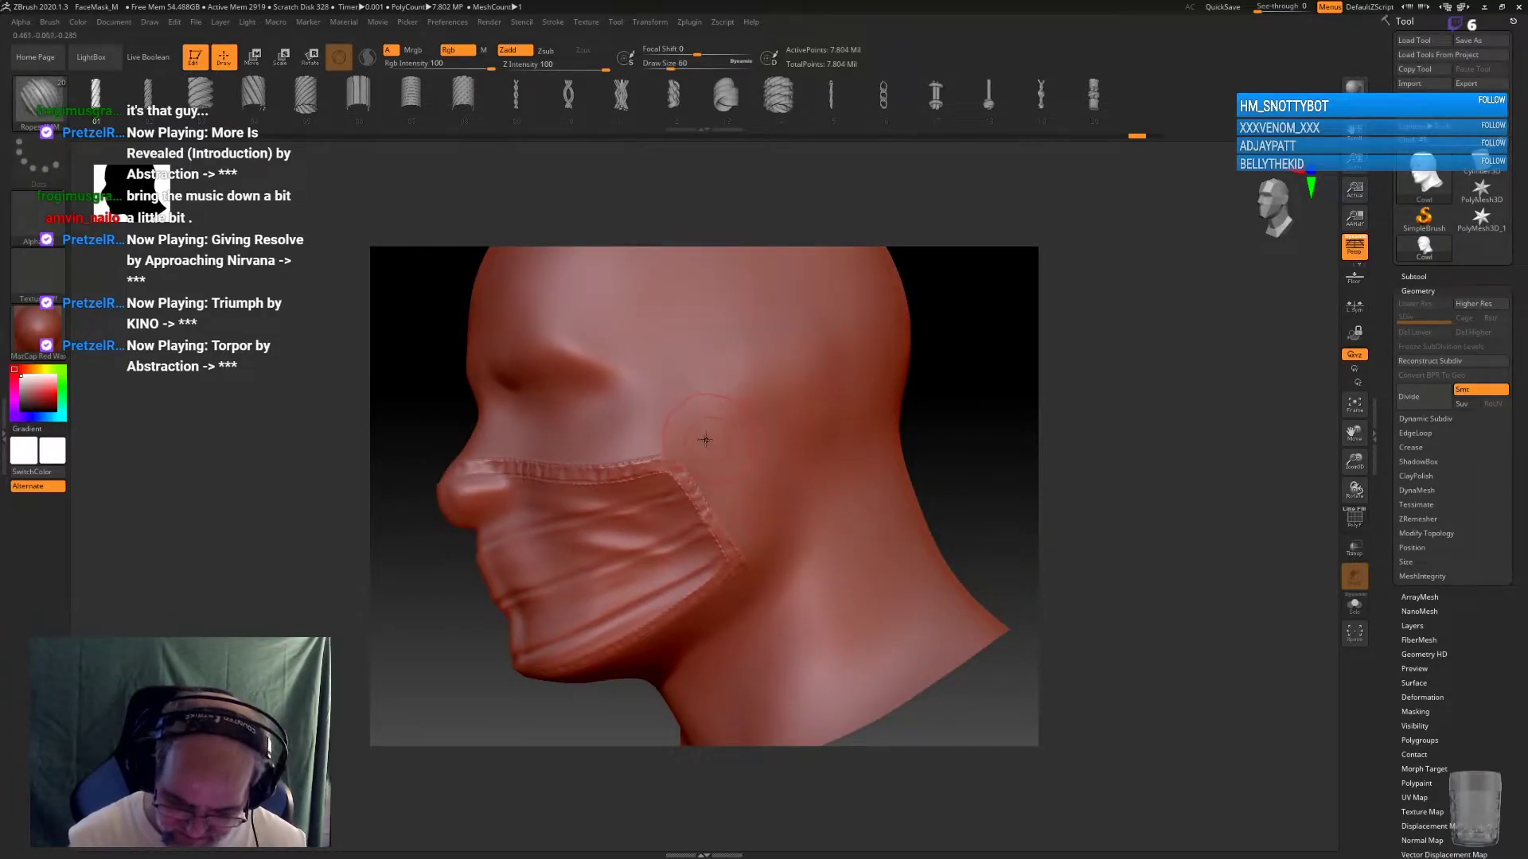
pyautogui.moveTo(1080, 504); pyautogui.dragTo(1052, 509)
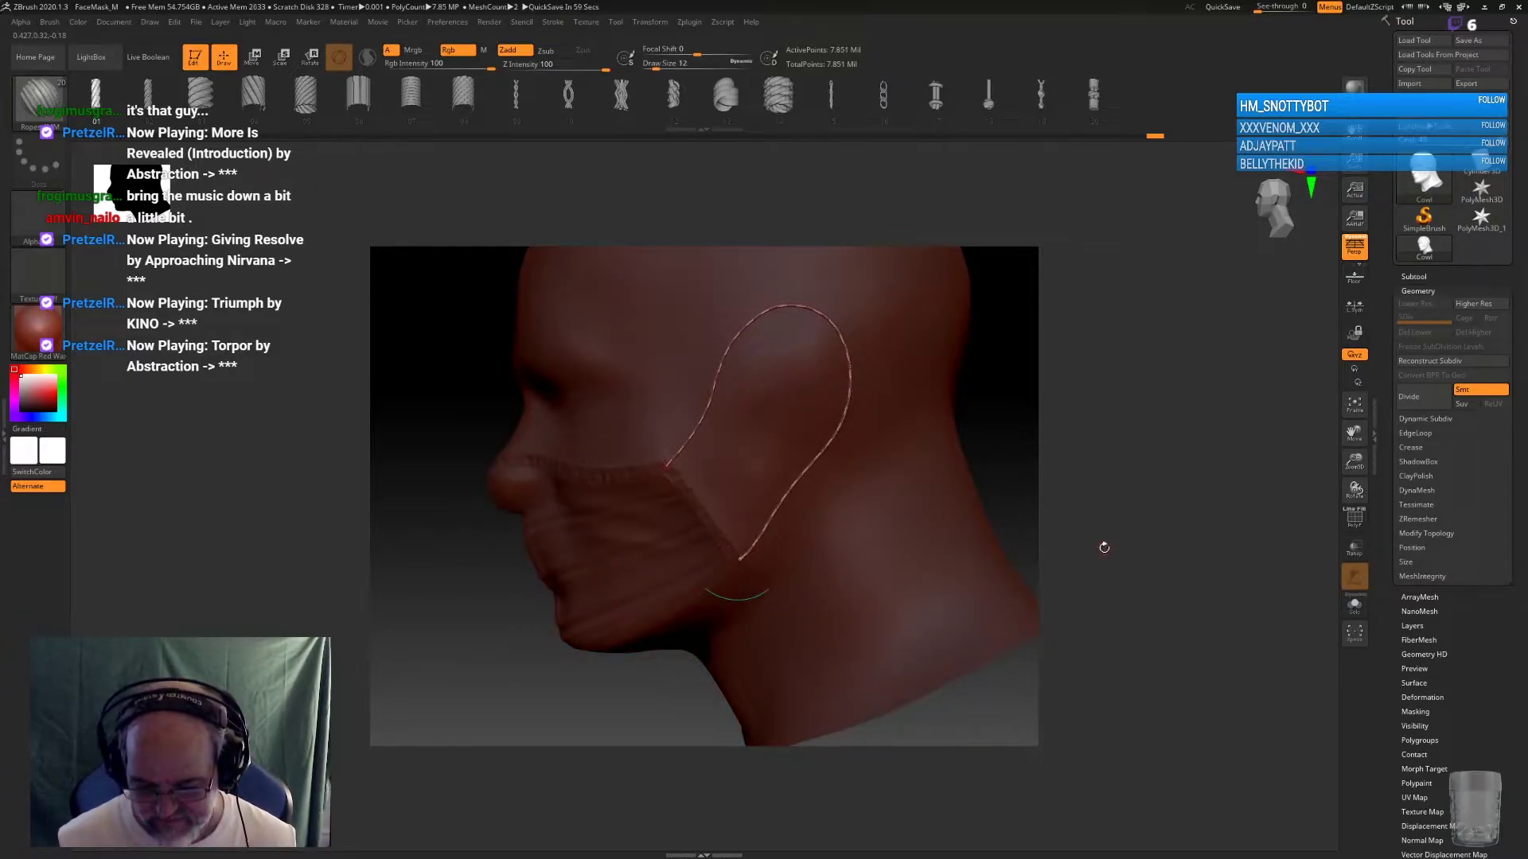
pyautogui.moveTo(1104, 547); pyautogui.dragTo(902, 597)
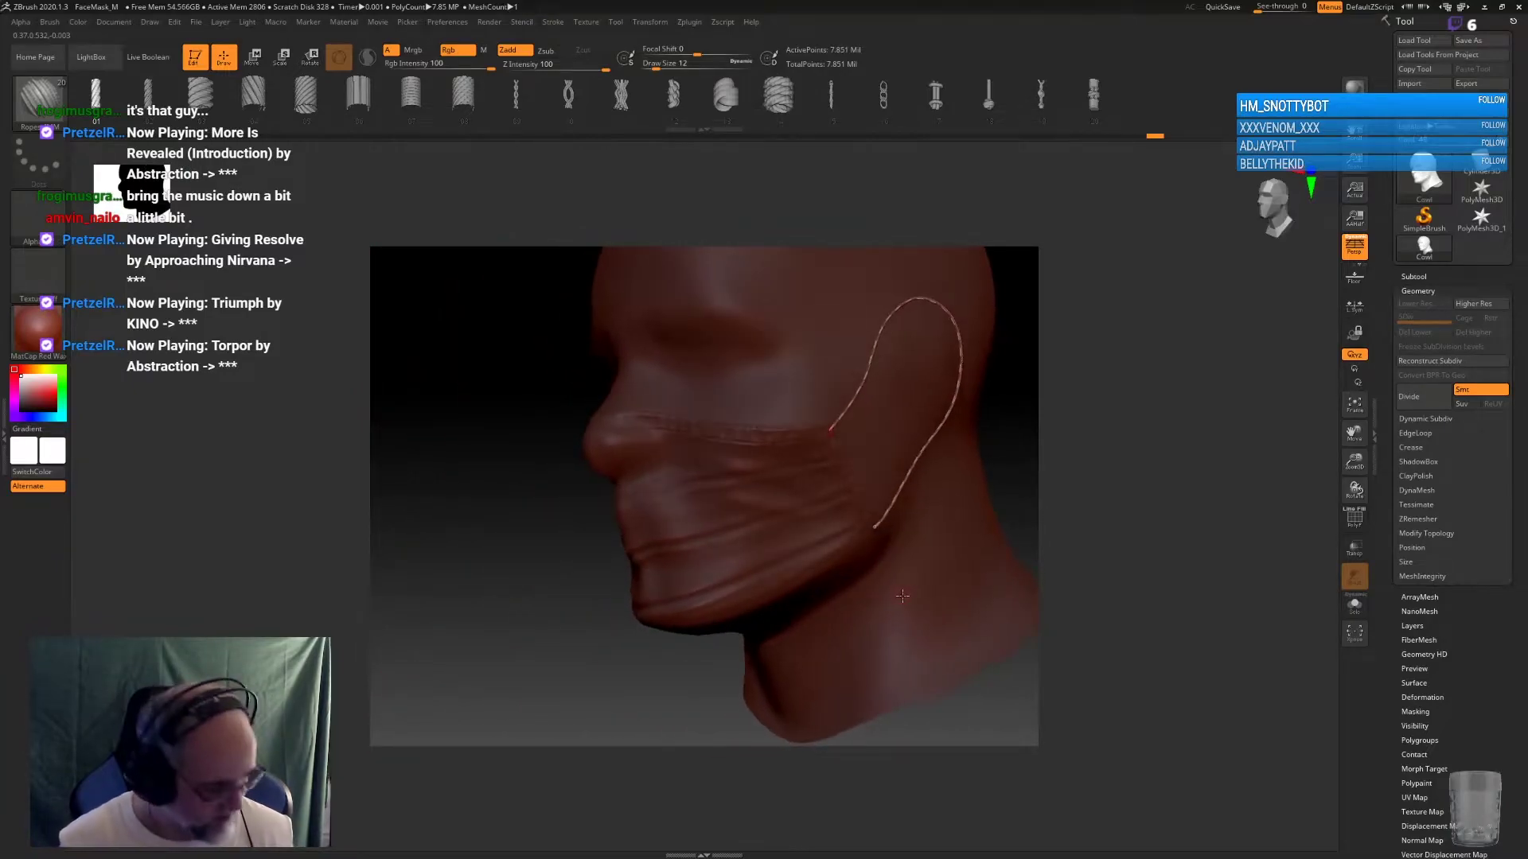
pyautogui.press('ctrl')
pyautogui.keyDown('ctrl'); pyautogui.click(1022, 530); pyautogui.keyUp('ctrl')
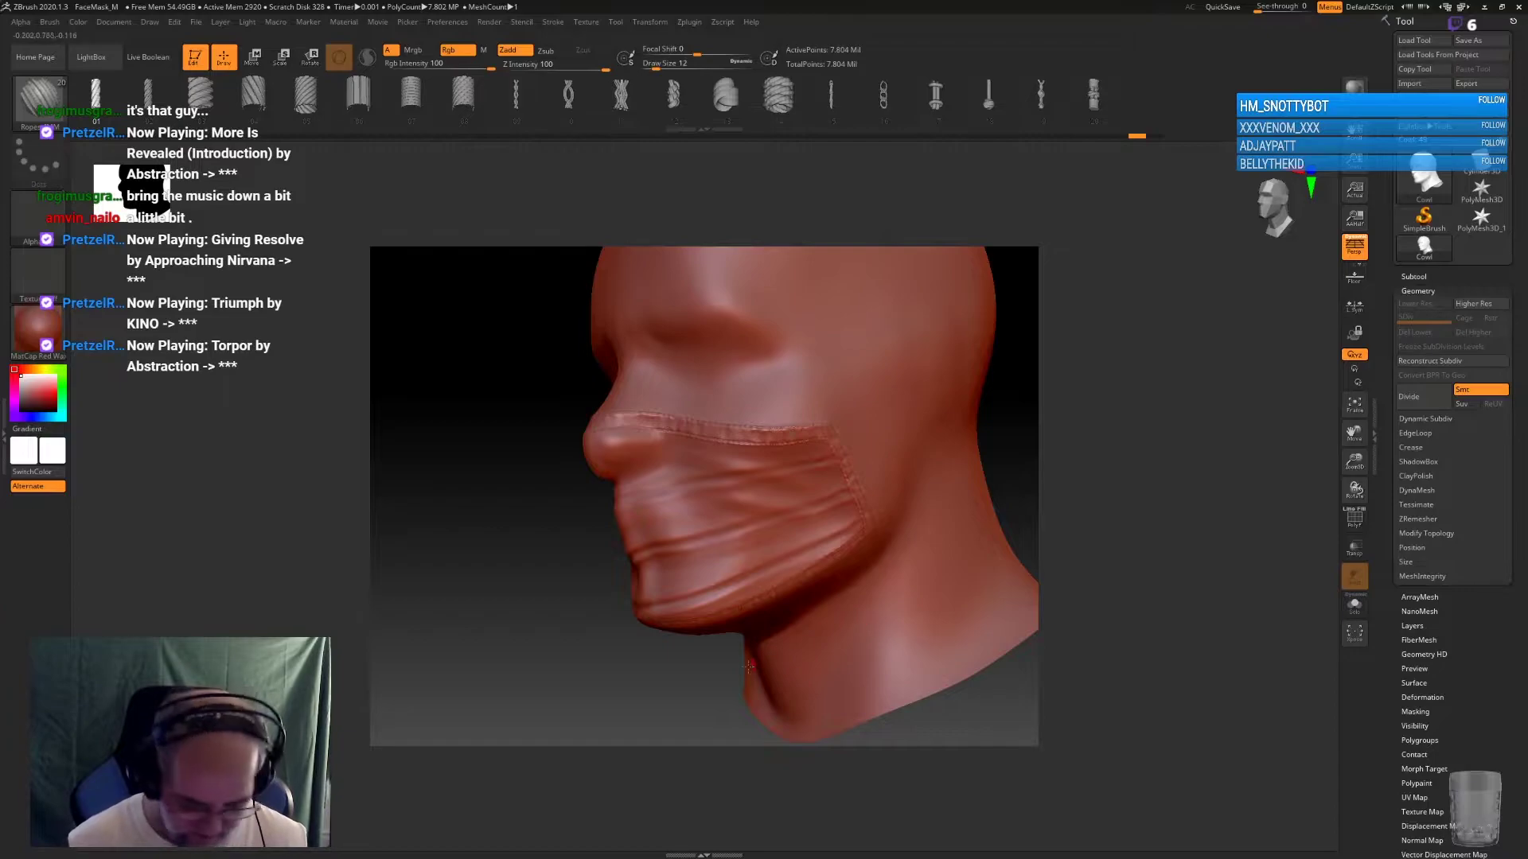
# Redraw the ear-loop curve from the mask's cheek edge up around the ear
pyautogui.moveTo(676, 662); pyautogui.dragTo(562, 671)
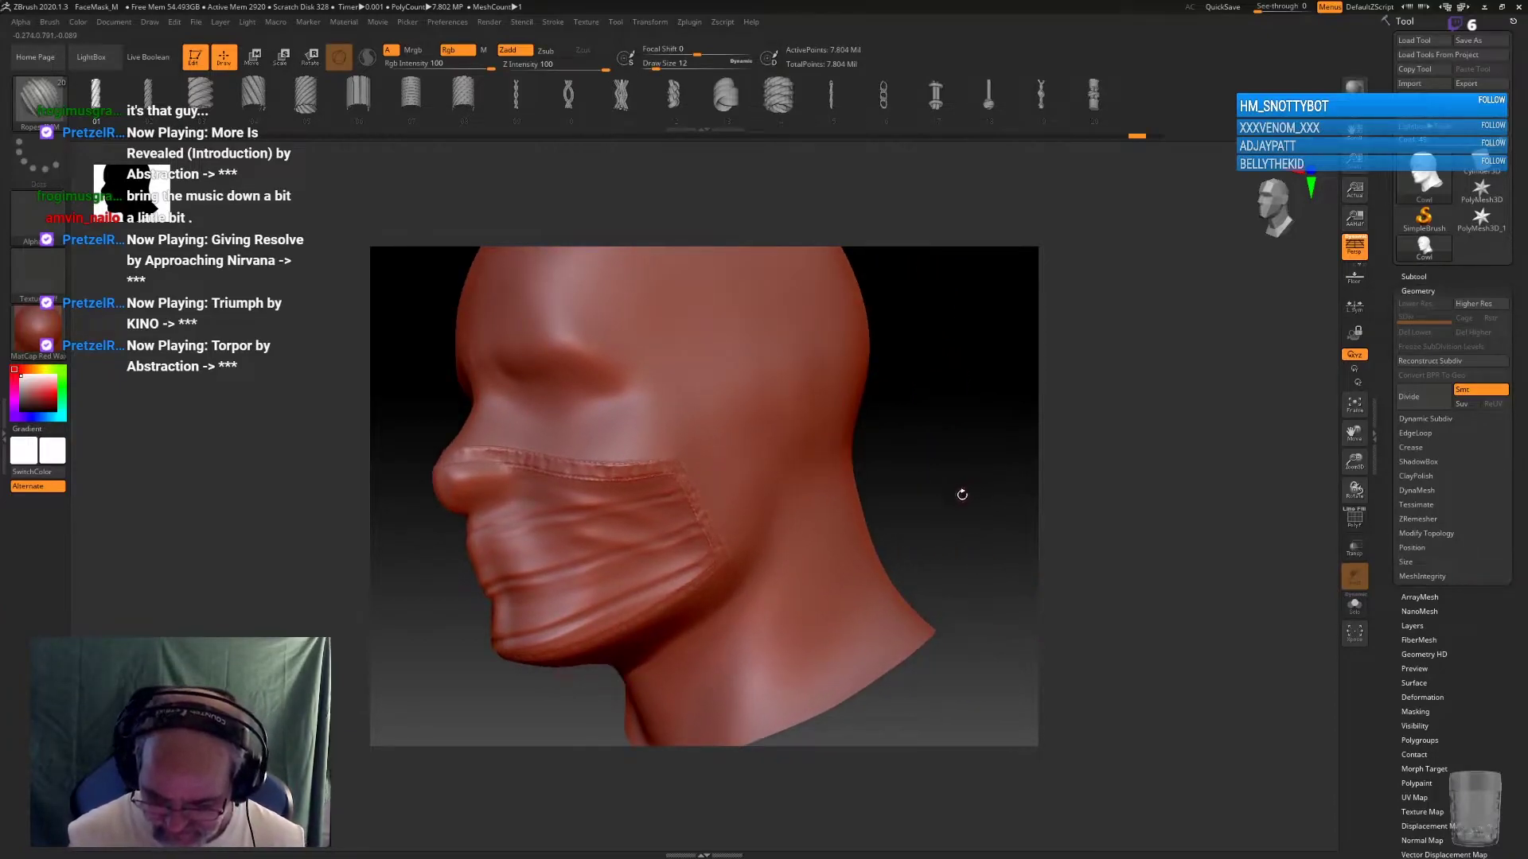
pyautogui.moveTo(962, 494); pyautogui.dragTo(683, 466)
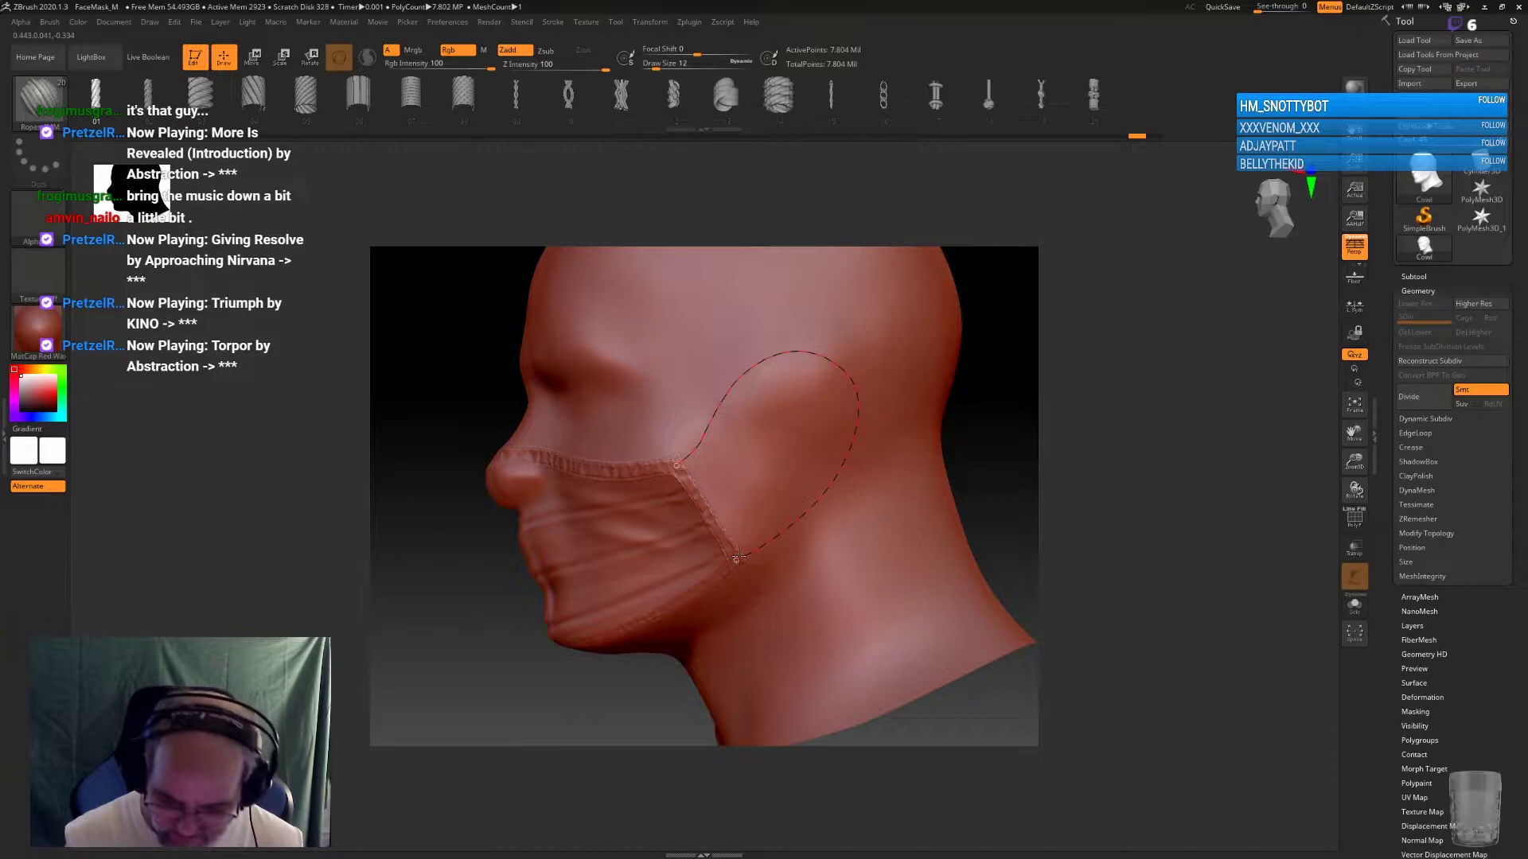
pyautogui.moveTo(737, 559); pyautogui.dragTo(738, 559)
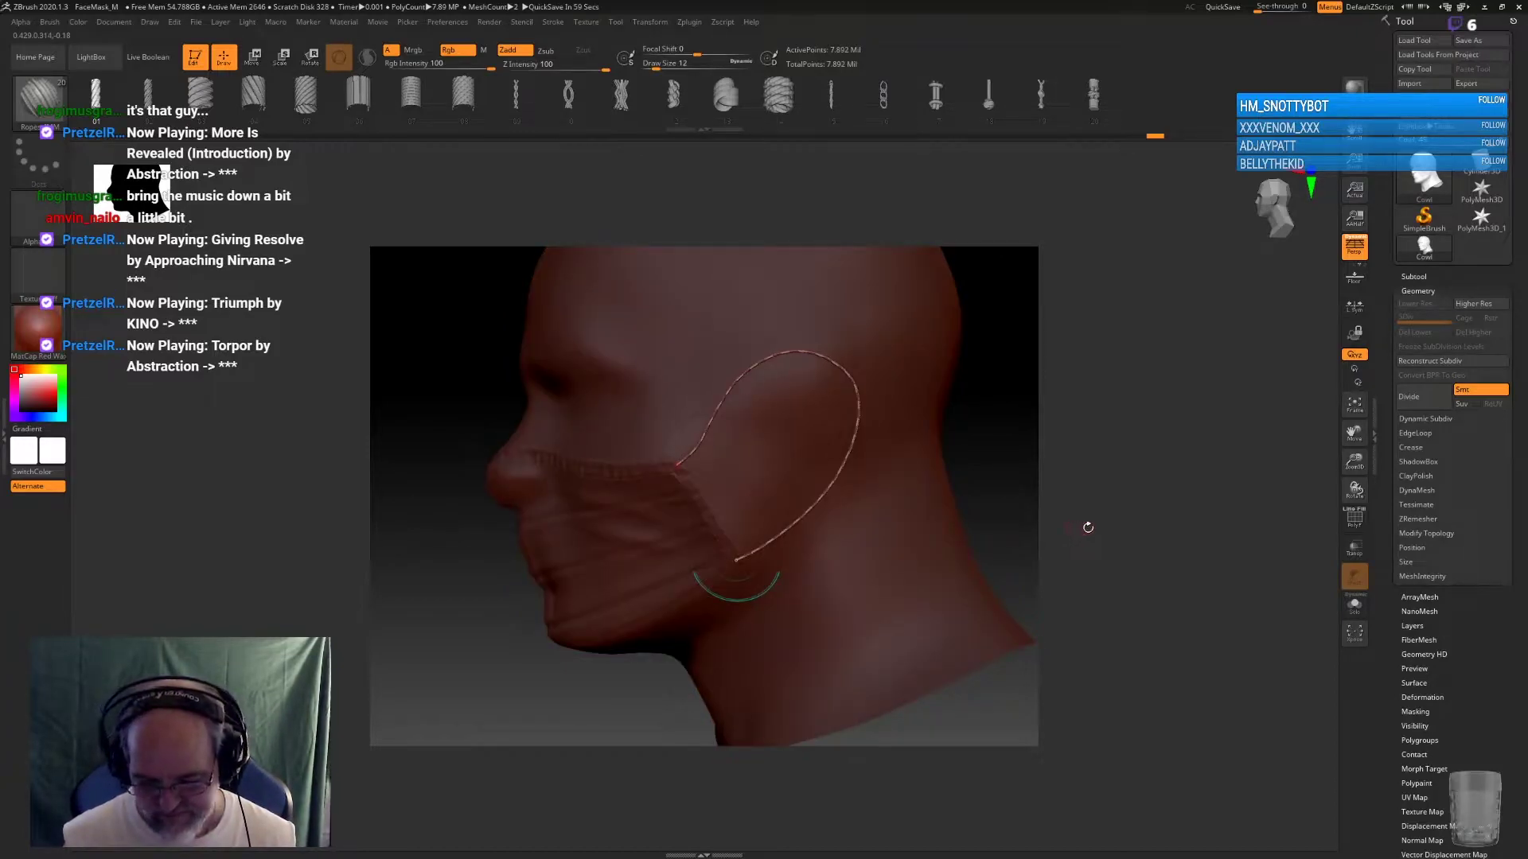
pyautogui.moveTo(1088, 528); pyautogui.dragTo(1035, 516)
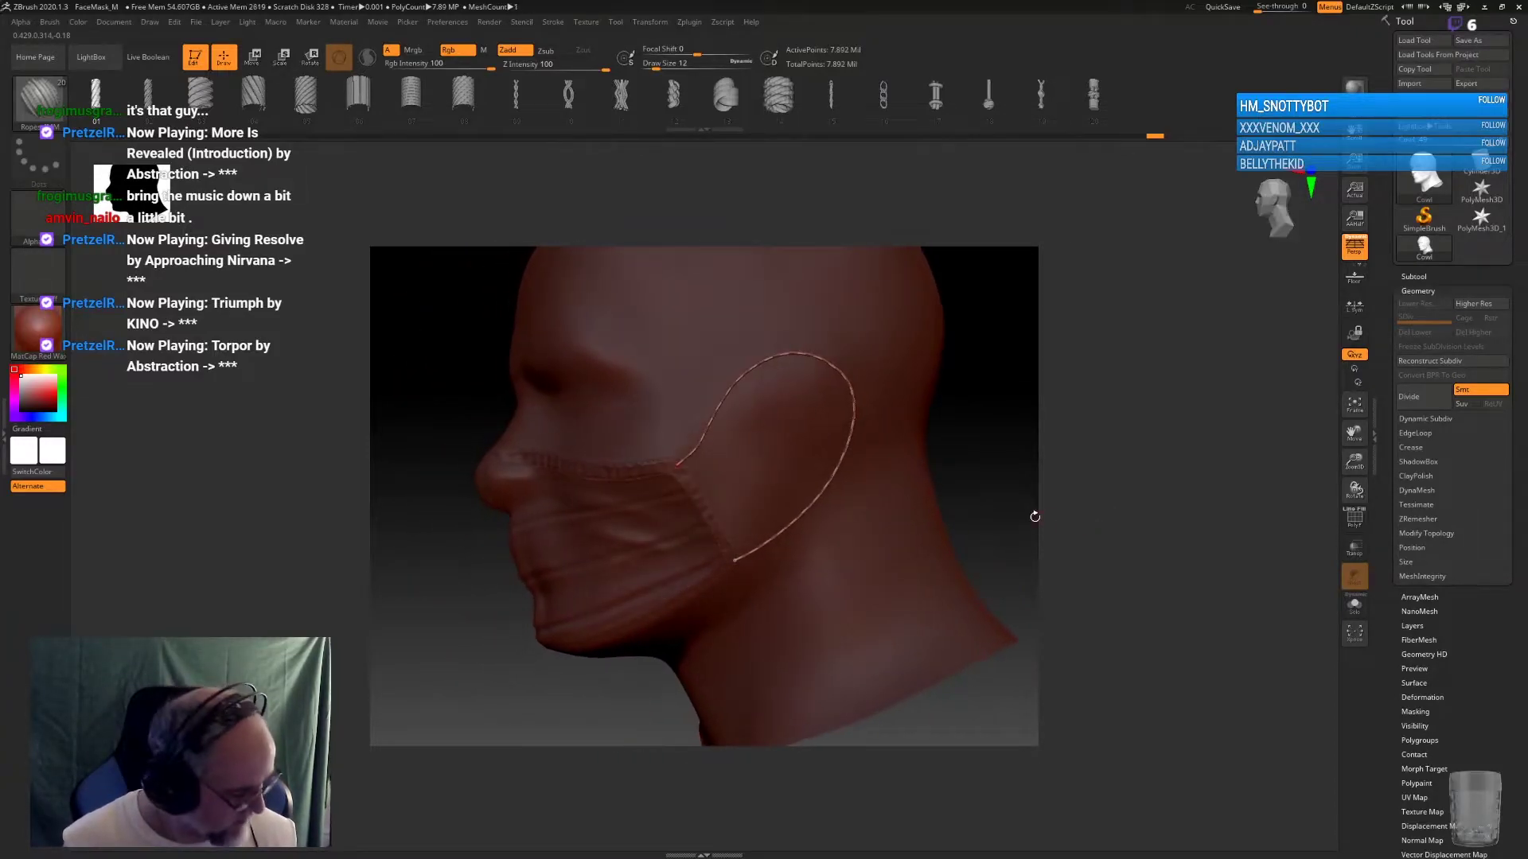
pyautogui.hotkey('ctrl', 'z')
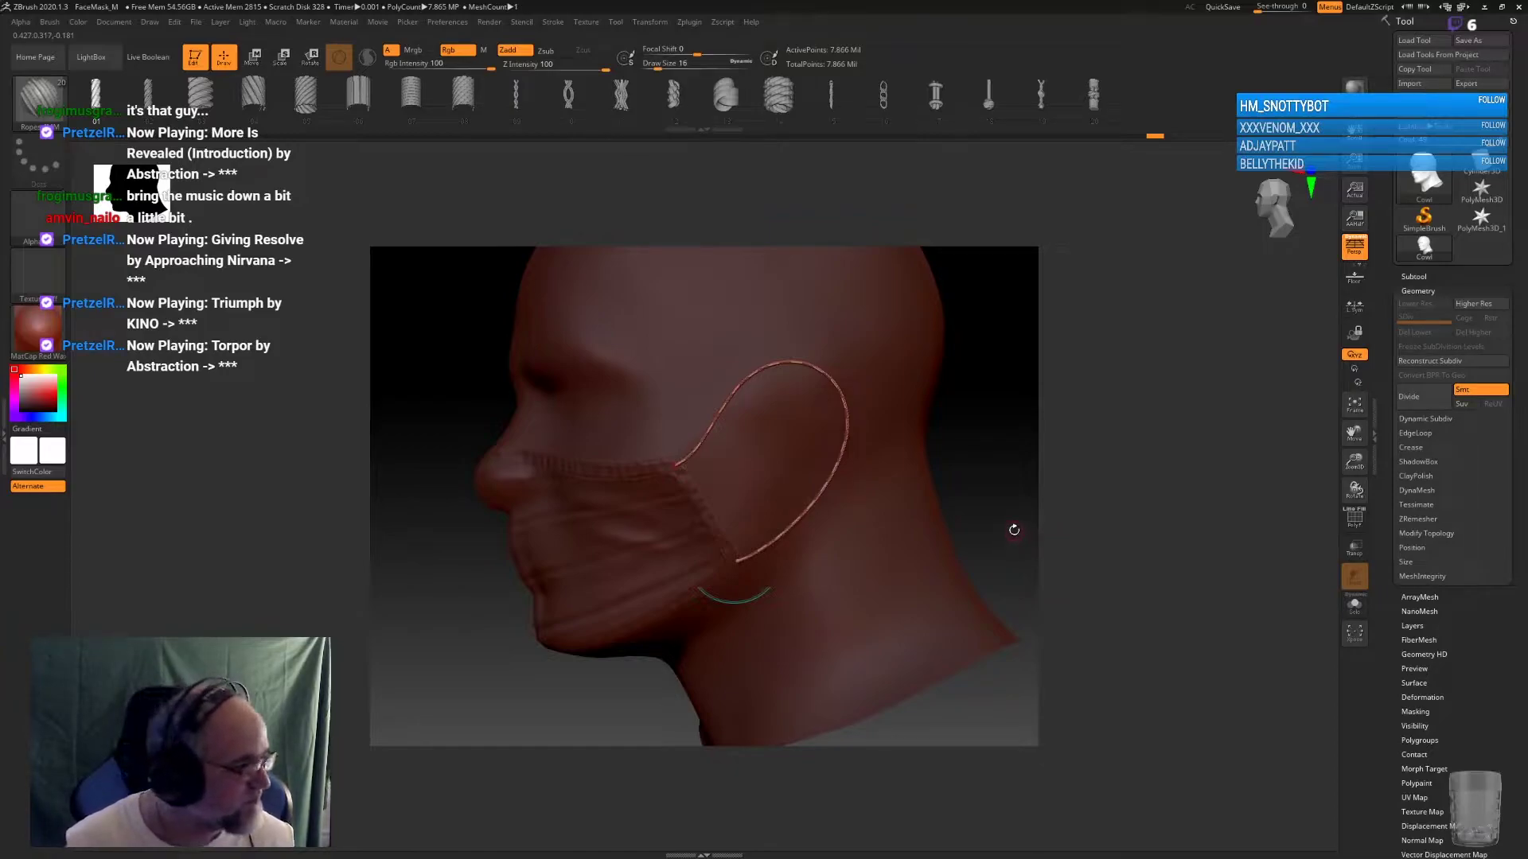
pyautogui.moveTo(1014, 529)
pyautogui.mouseDown()
pyautogui.moveTo(991, 482)
pyautogui.moveTo(952, 506)
pyautogui.moveTo(956, 494)
pyautogui.mouseUp()
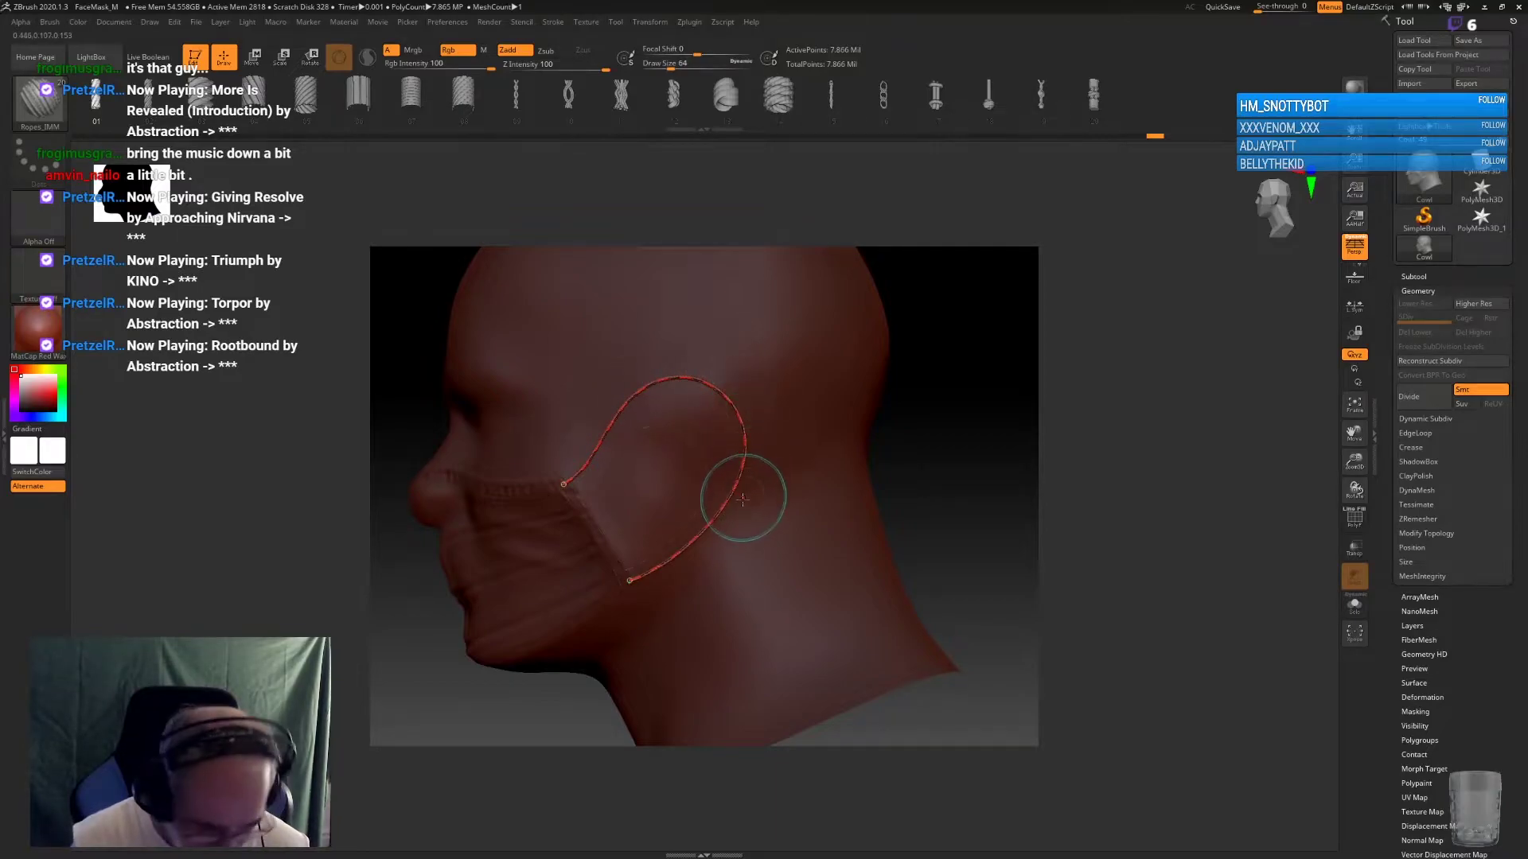
# Thin the rope brush, commit the ear-loop curve as a rope strap, and clear the mask
pyautogui.click(713, 478)
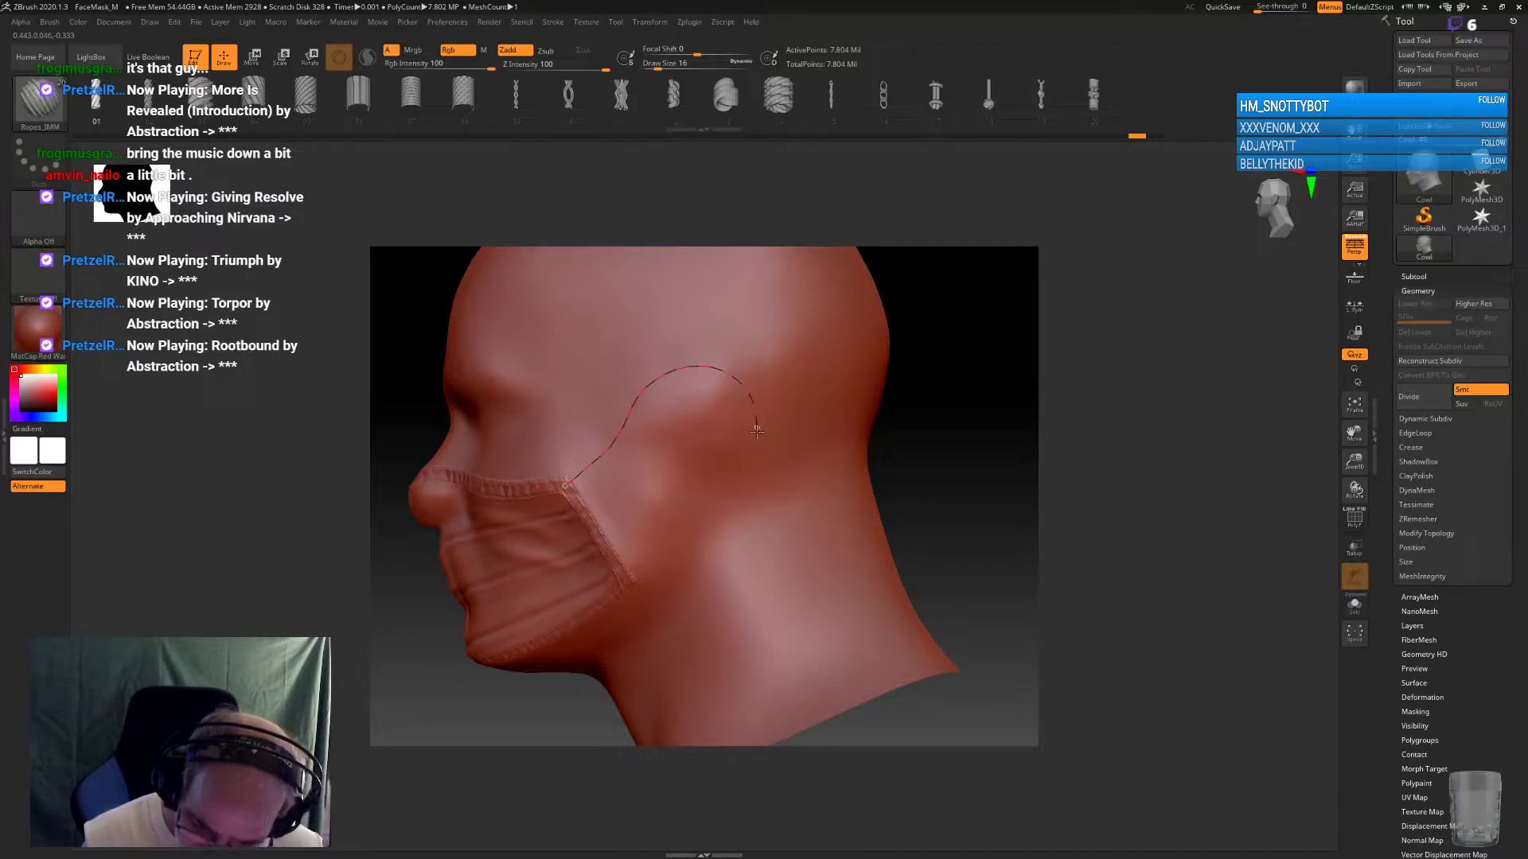
pyautogui.click(627, 579)
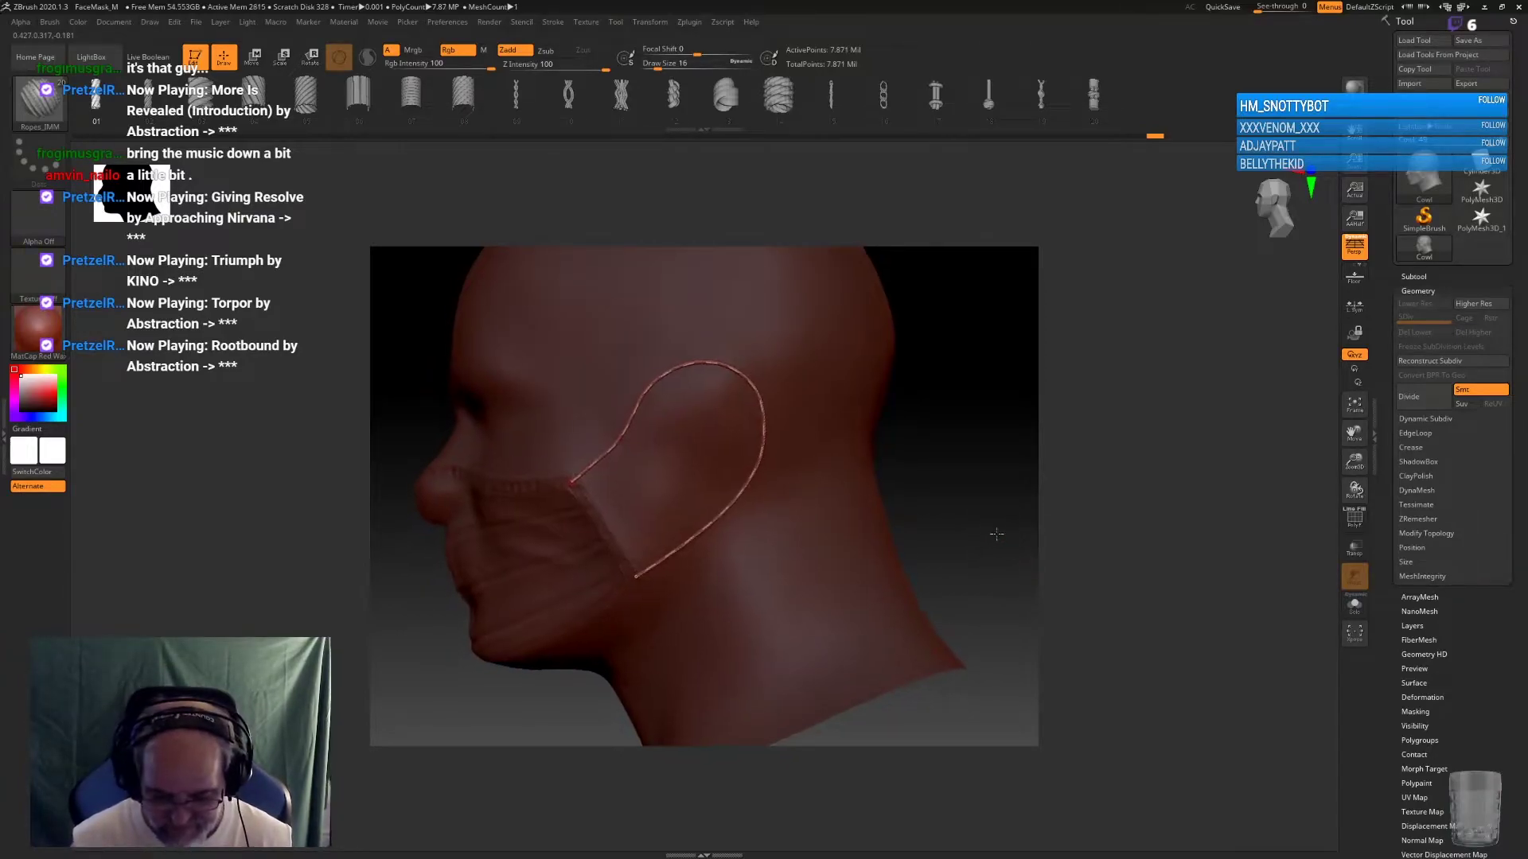
pyautogui.moveTo(991, 545)
pyautogui.mouseDown()
pyautogui.moveTo(1021, 518)
pyautogui.moveTo(988, 538)
pyautogui.mouseUp()
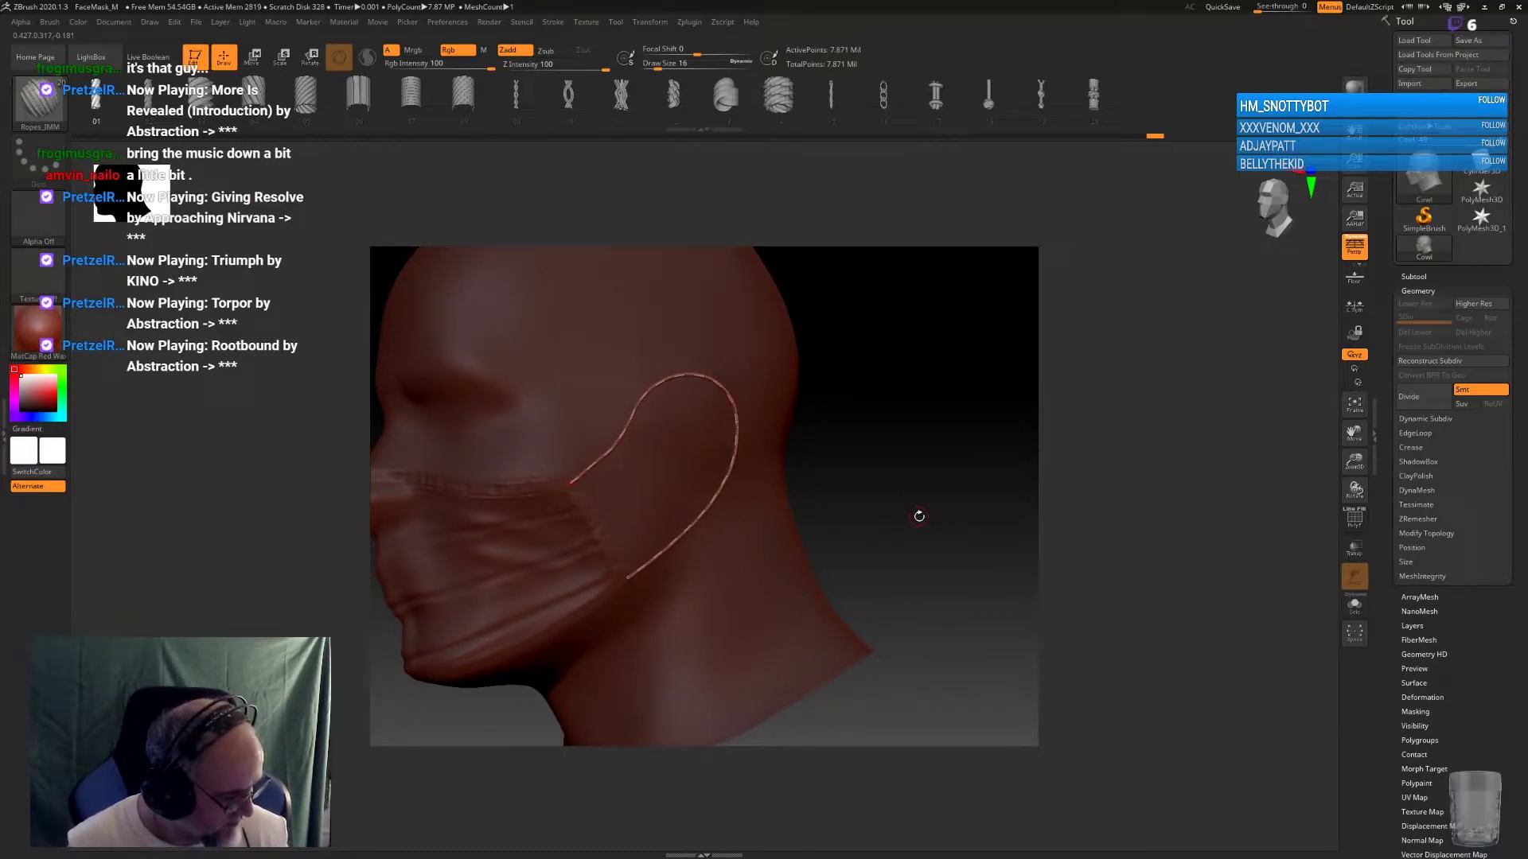
pyautogui.keyDown('ctrl'); pyautogui.moveTo(919, 510); pyautogui.dragTo(1005, 561); pyautogui.keyUp('ctrl')
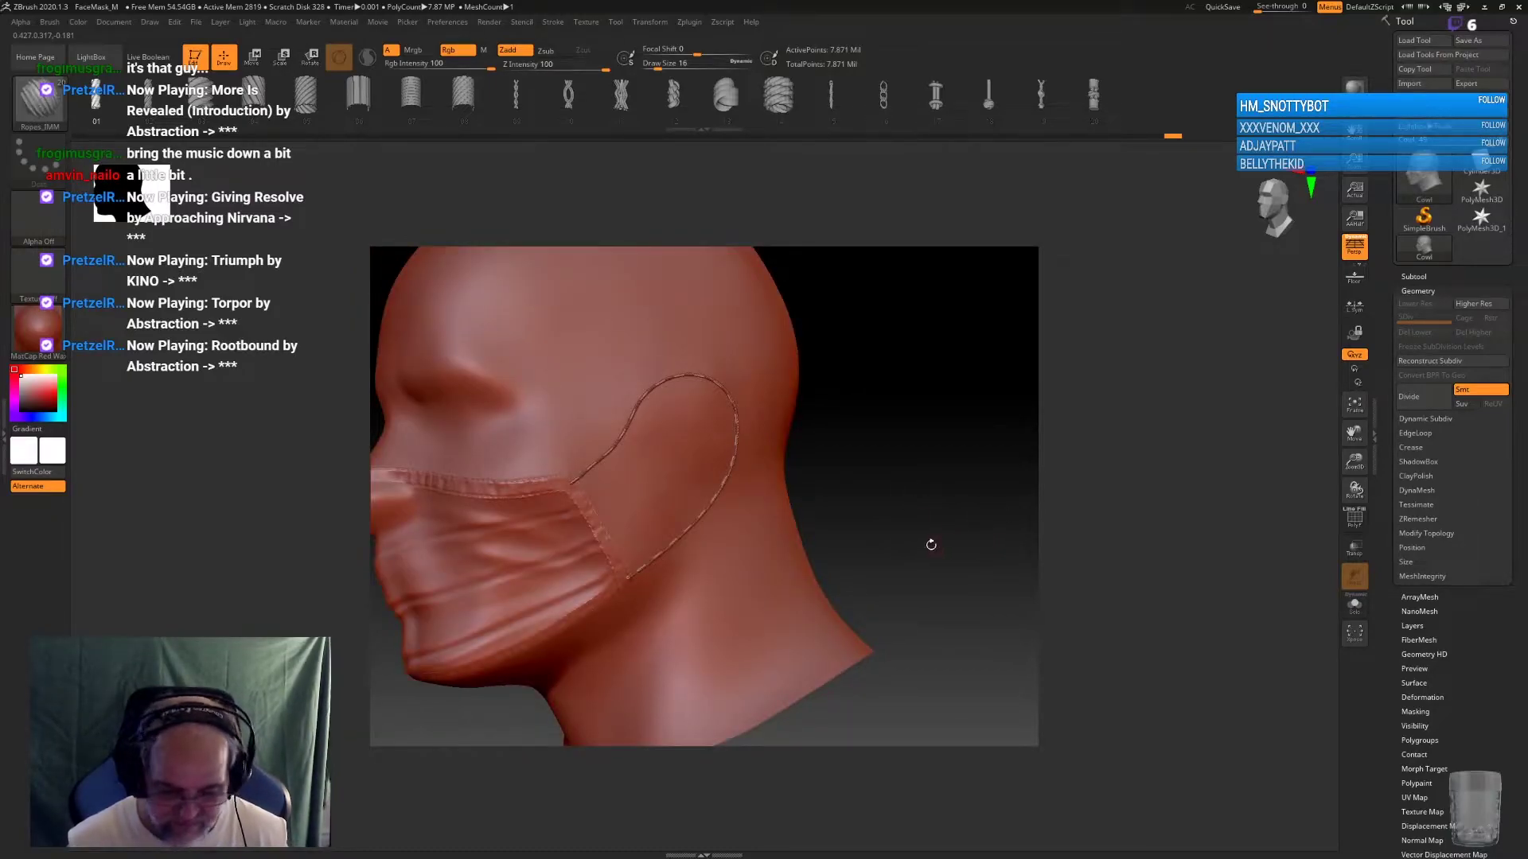
pyautogui.moveTo(911, 519)
pyautogui.mouseDown()
pyautogui.moveTo(1010, 463)
pyautogui.moveTo(887, 528)
pyautogui.moveTo(967, 490)
pyautogui.moveTo(948, 529)
pyautogui.moveTo(937, 471)
pyautogui.moveTo(966, 502)
pyautogui.moveTo(893, 536)
pyautogui.moveTo(973, 494)
pyautogui.moveTo(914, 539)
pyautogui.moveTo(945, 511)
pyautogui.moveTo(943, 547)
pyautogui.moveTo(959, 525)
pyautogui.mouseUp()
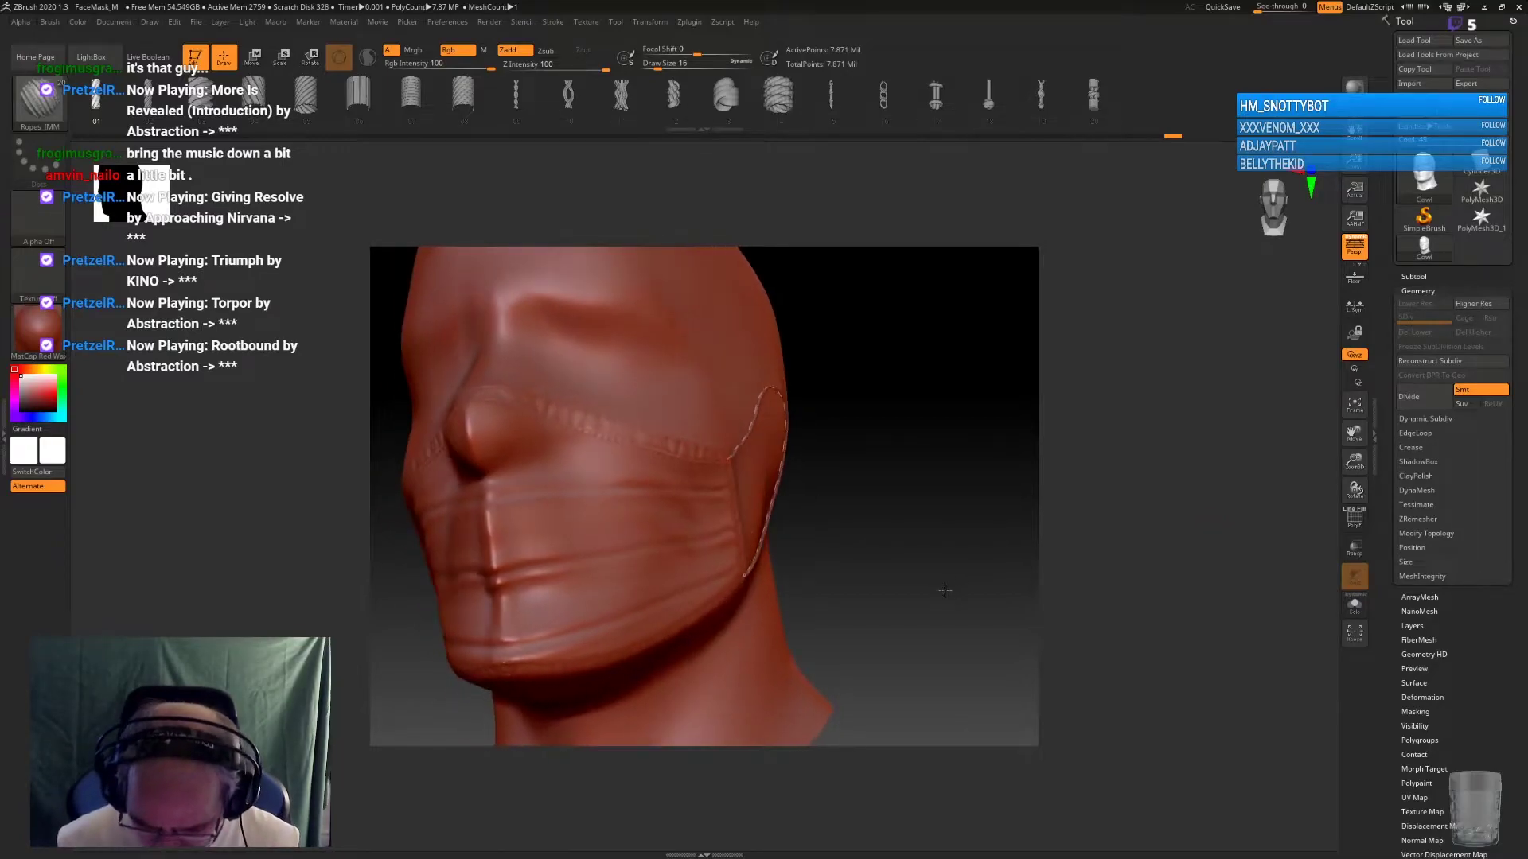
# Switch to the DamStandard brush and zoom in close on the mask and strap
pyautogui.moveTo(945, 590); pyautogui.dragTo(935, 596)
pyautogui.press('b')
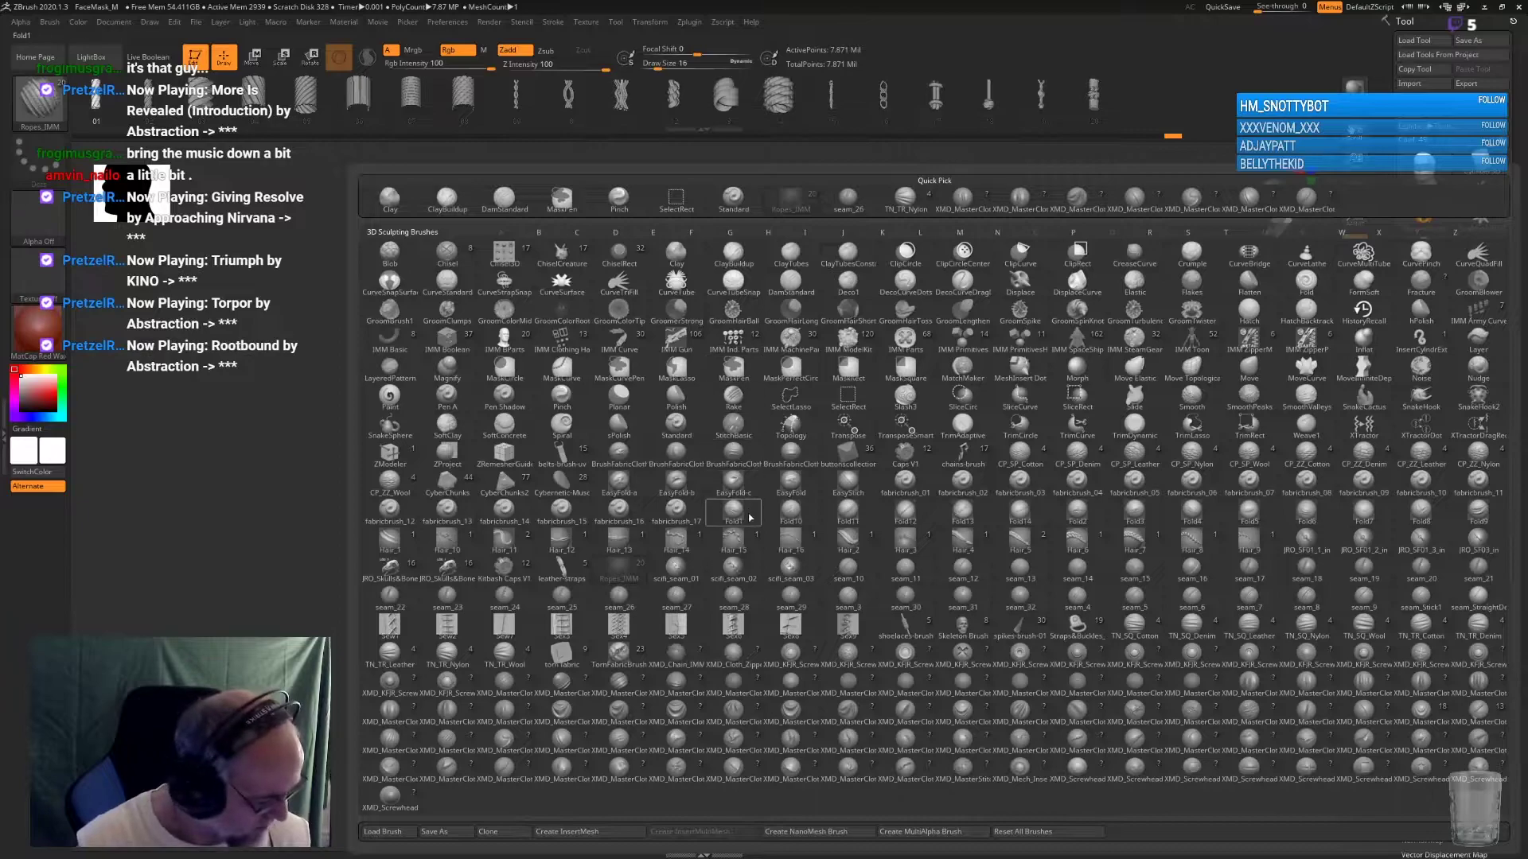
pyautogui.press('d')
pyautogui.click(784, 290)
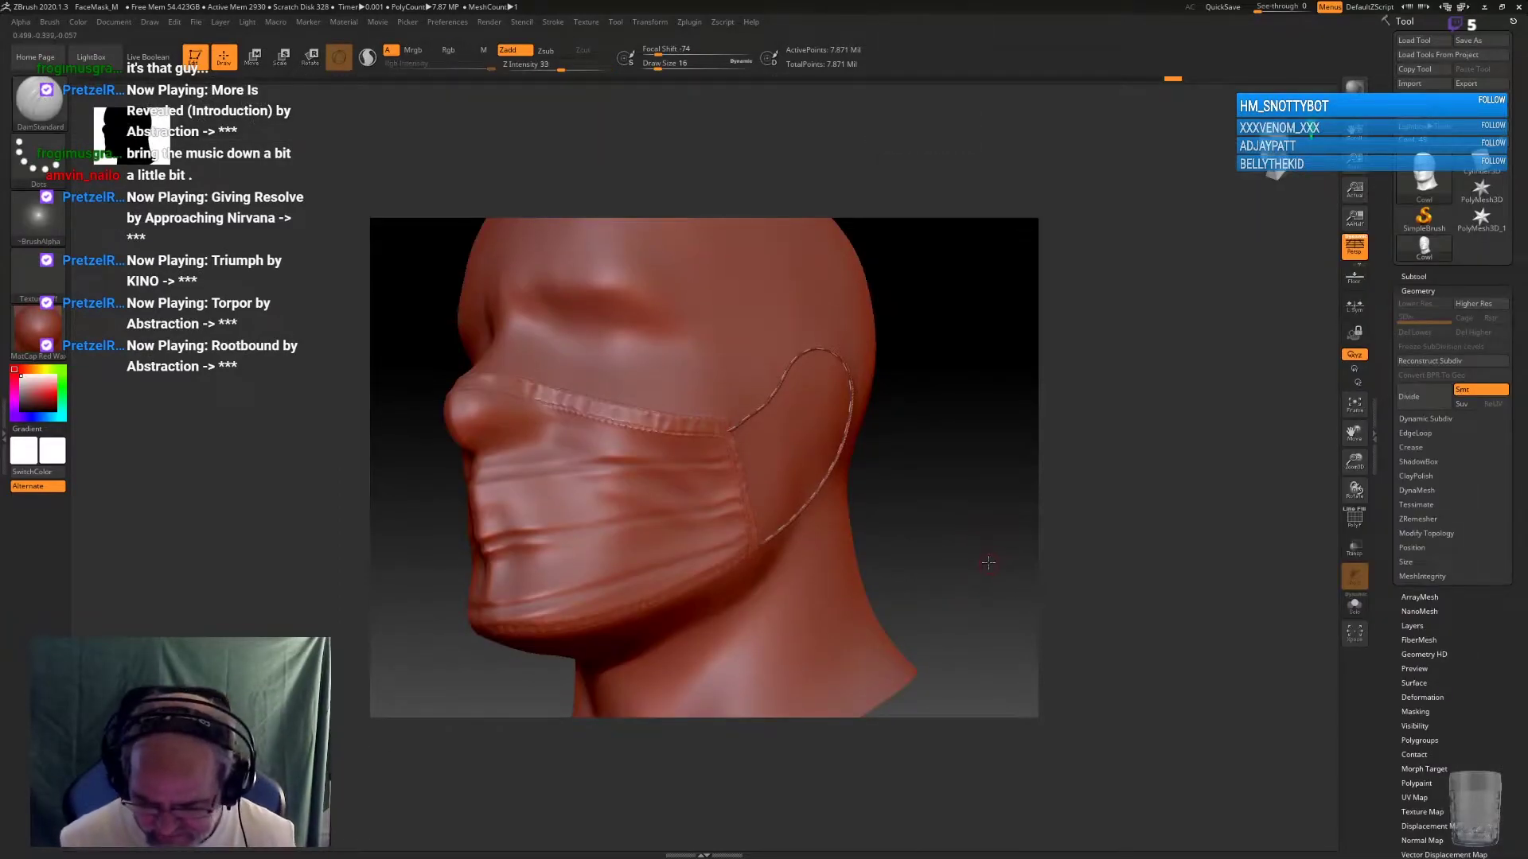
pyautogui.moveTo(989, 562); pyautogui.dragTo(973, 558)
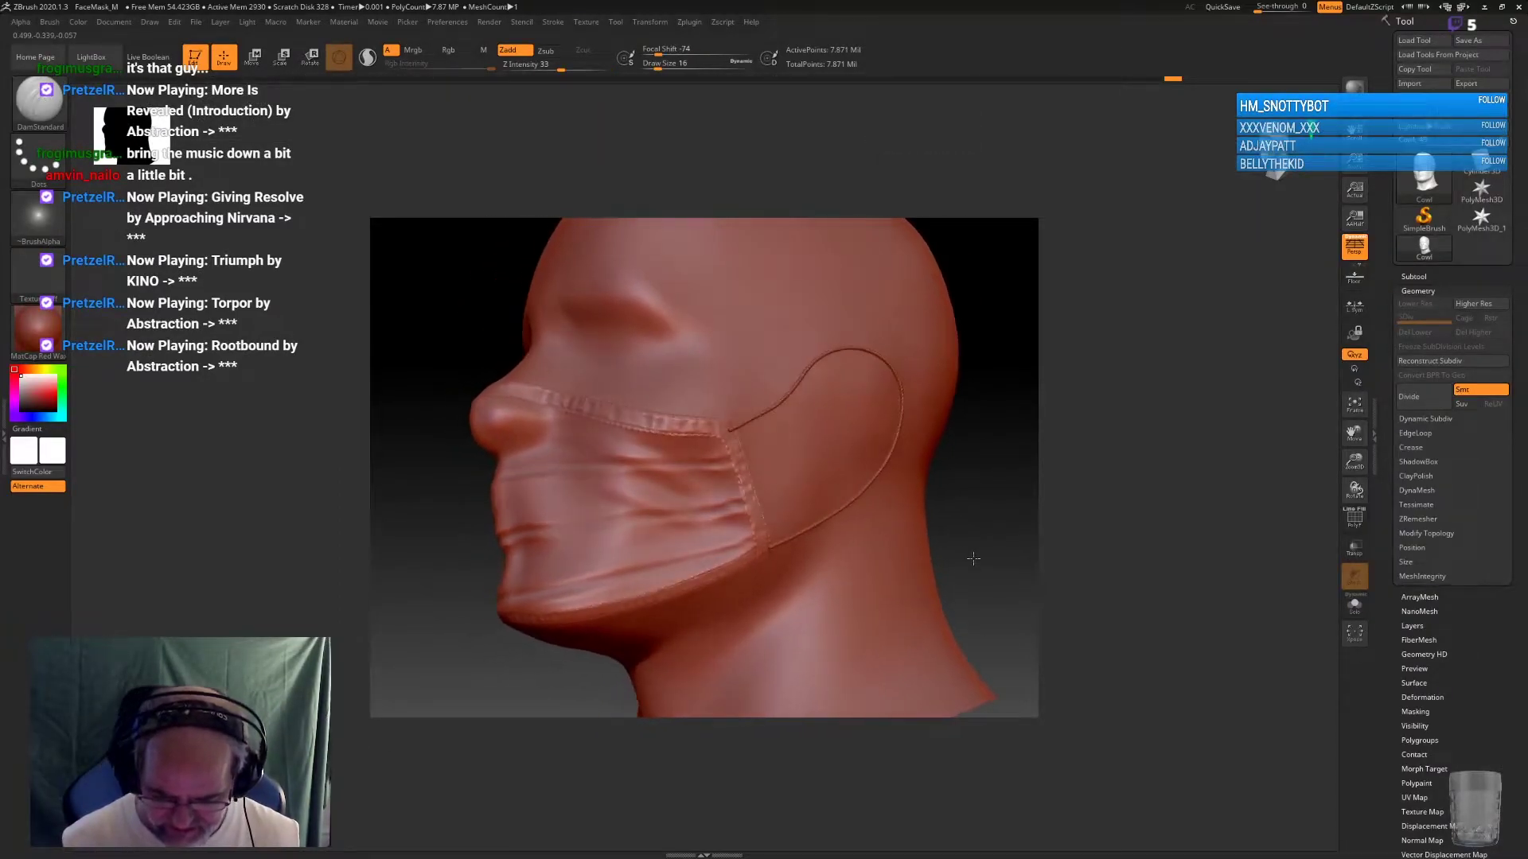
pyautogui.moveTo(972, 557)
pyautogui.keyDown('alt'); pyautogui.mouseDown()
pyautogui.moveTo(964, 629)
pyautogui.moveTo(1032, 495)
pyautogui.mouseUp(); pyautogui.keyUp('alt')
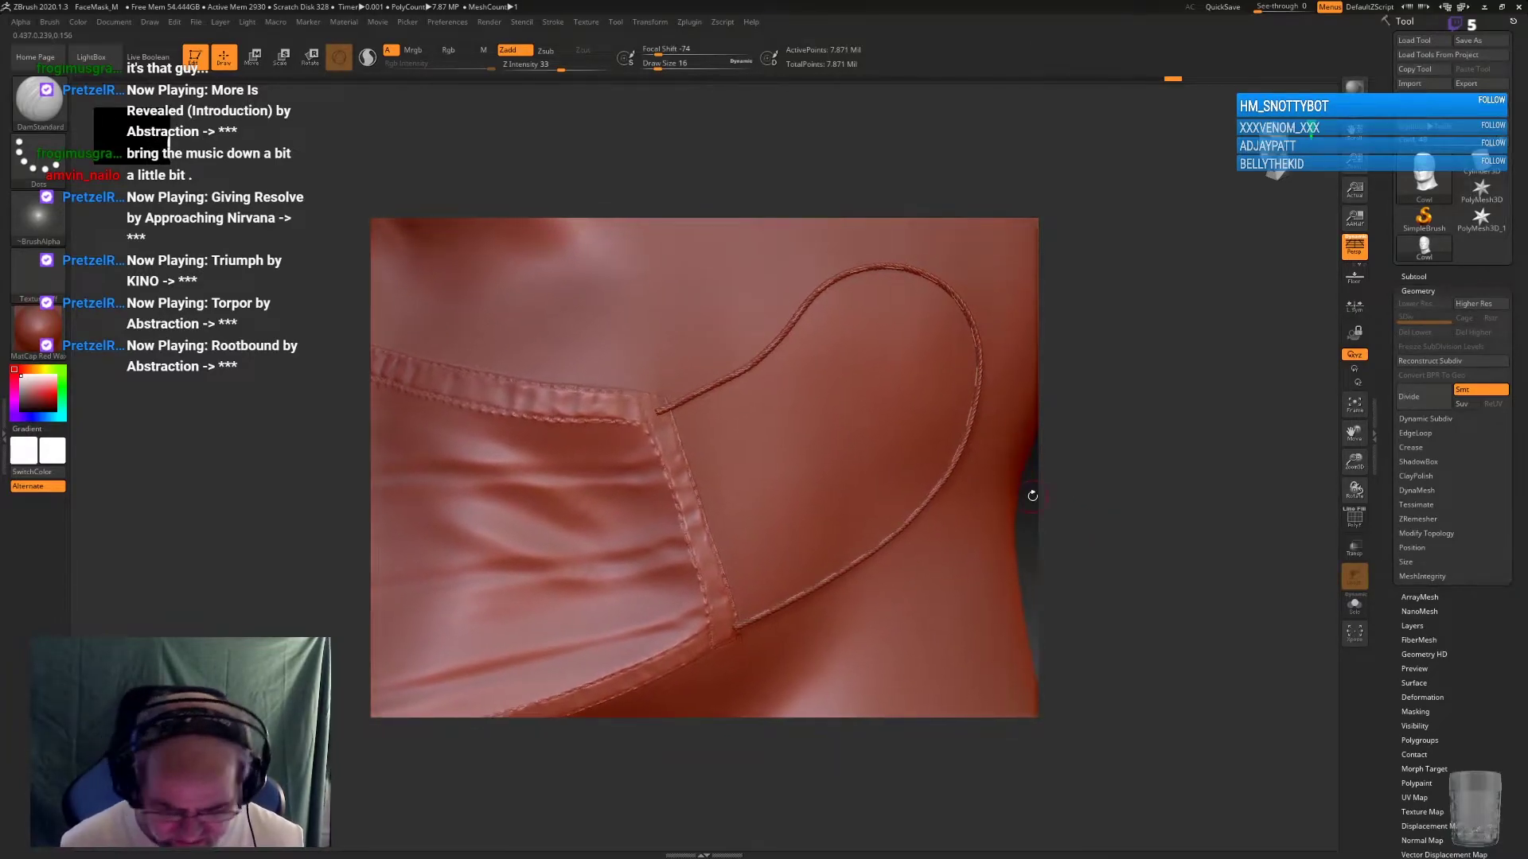
# Try the seam_Stick1 brush, then browse XMD MasterCloth Wrinkles brushes from a frontal view
pyautogui.press('b')
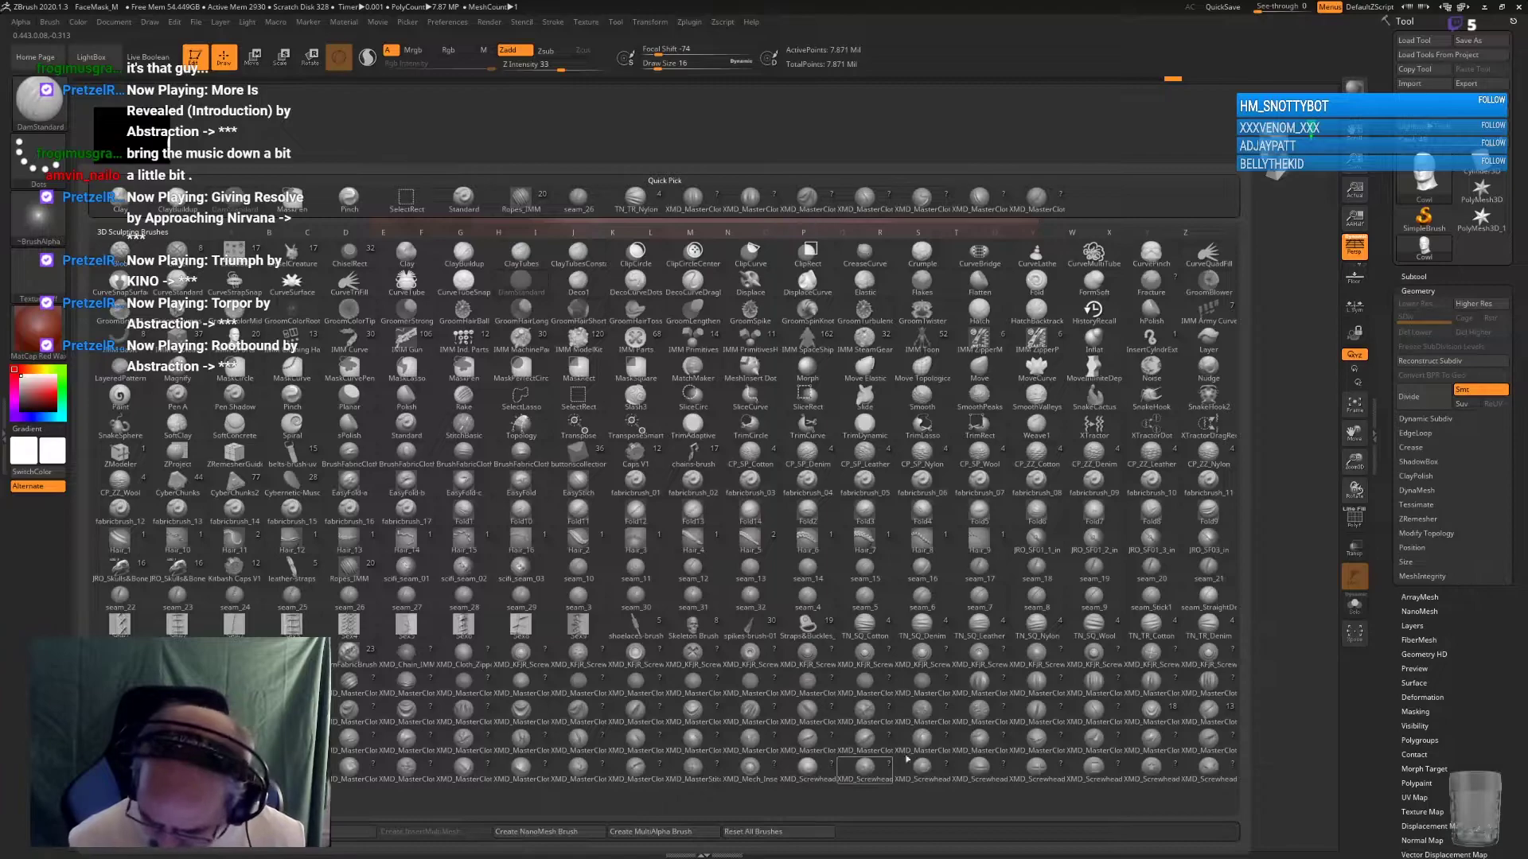
pyautogui.press('s')
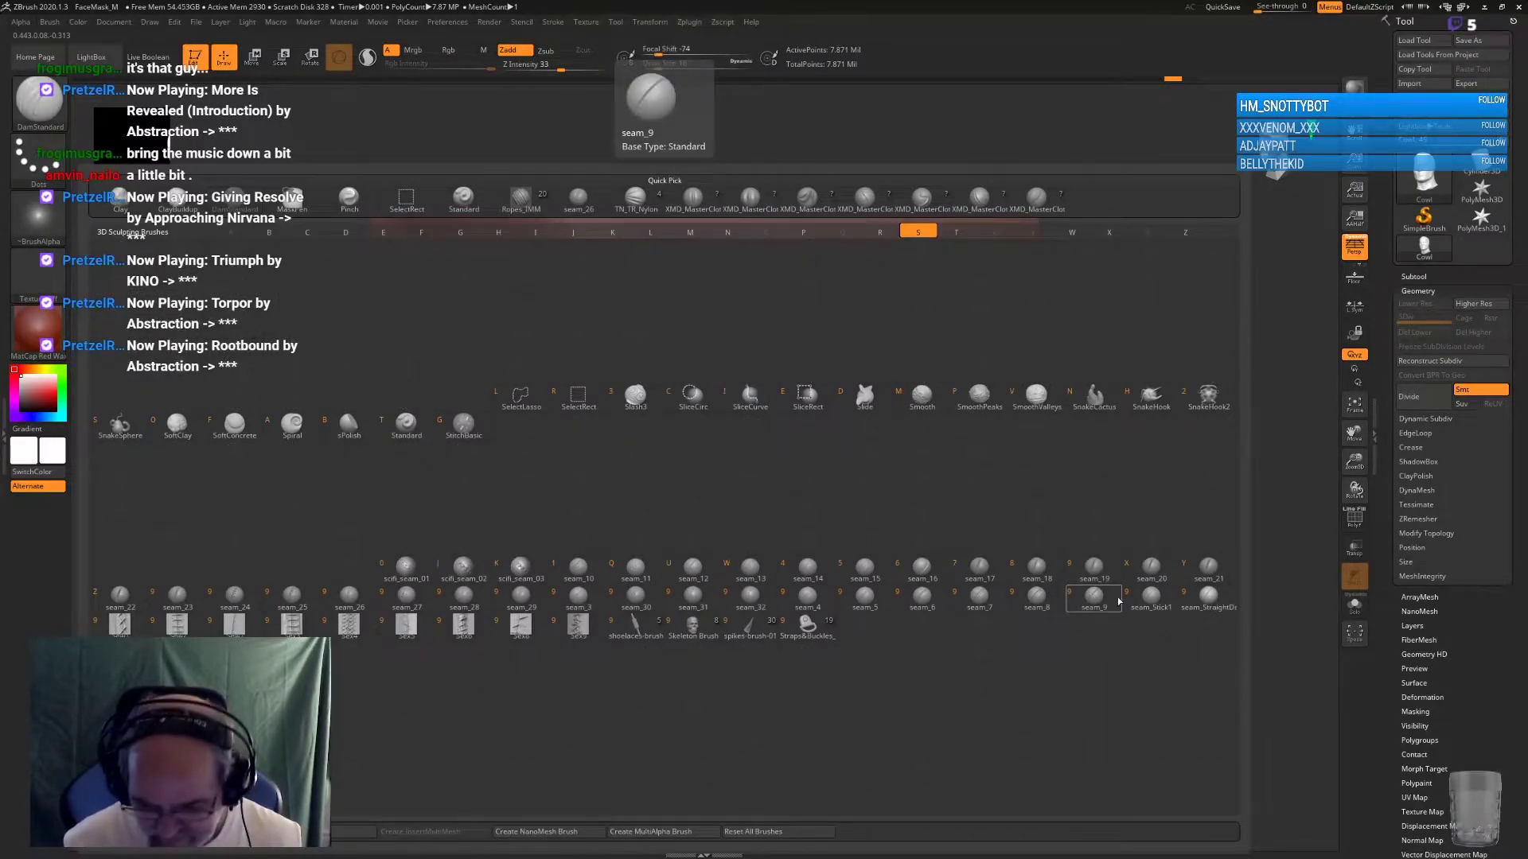
pyautogui.click(1124, 597)
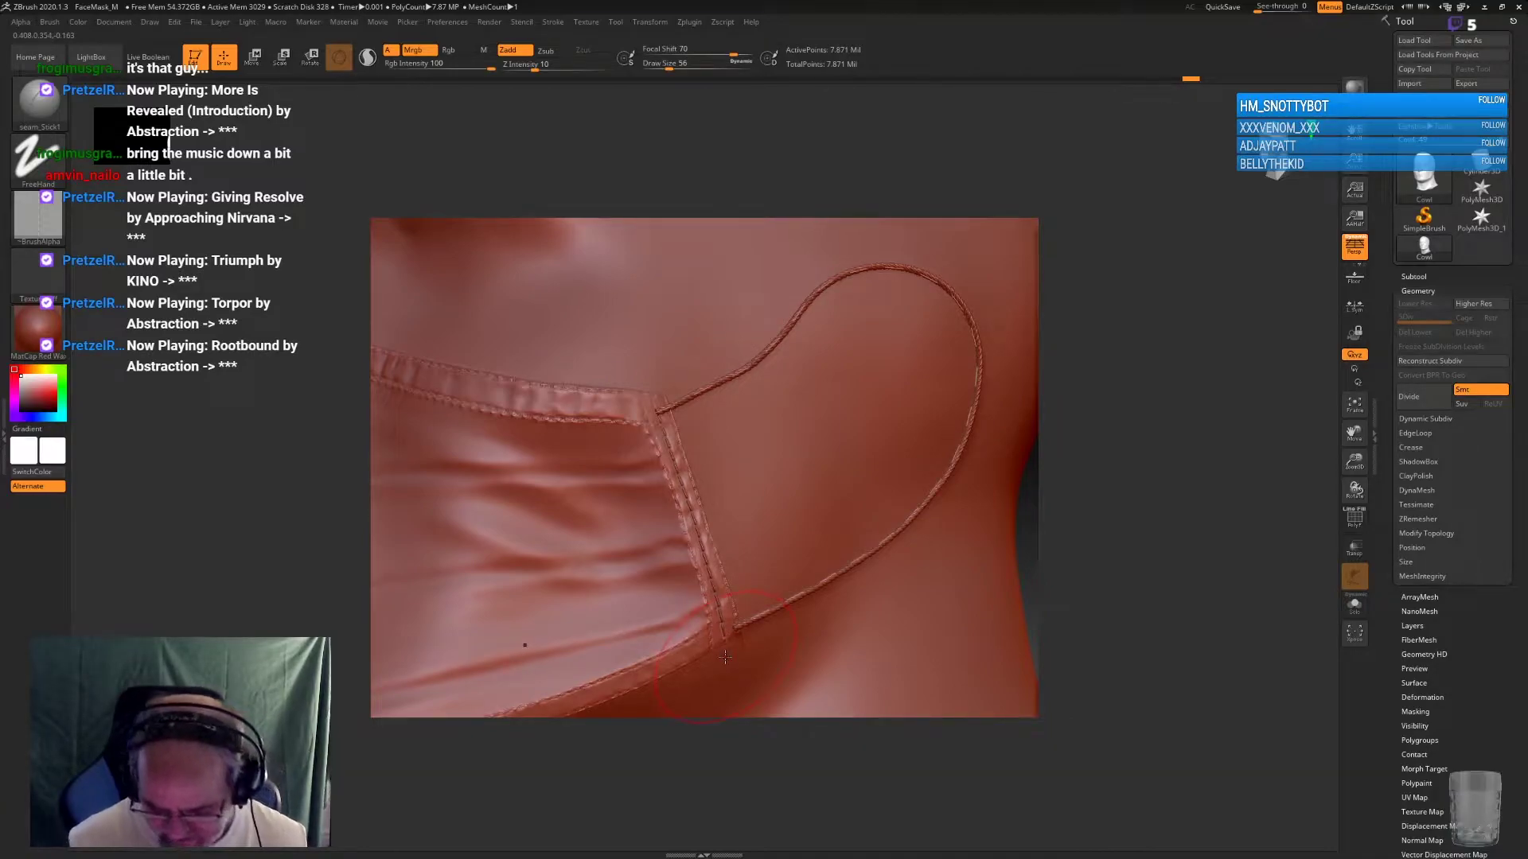
pyautogui.moveTo(1053, 586)
pyautogui.mouseDown()
pyautogui.moveTo(1084, 518)
pyautogui.moveTo(1128, 517)
pyautogui.moveTo(996, 522)
pyautogui.mouseUp()
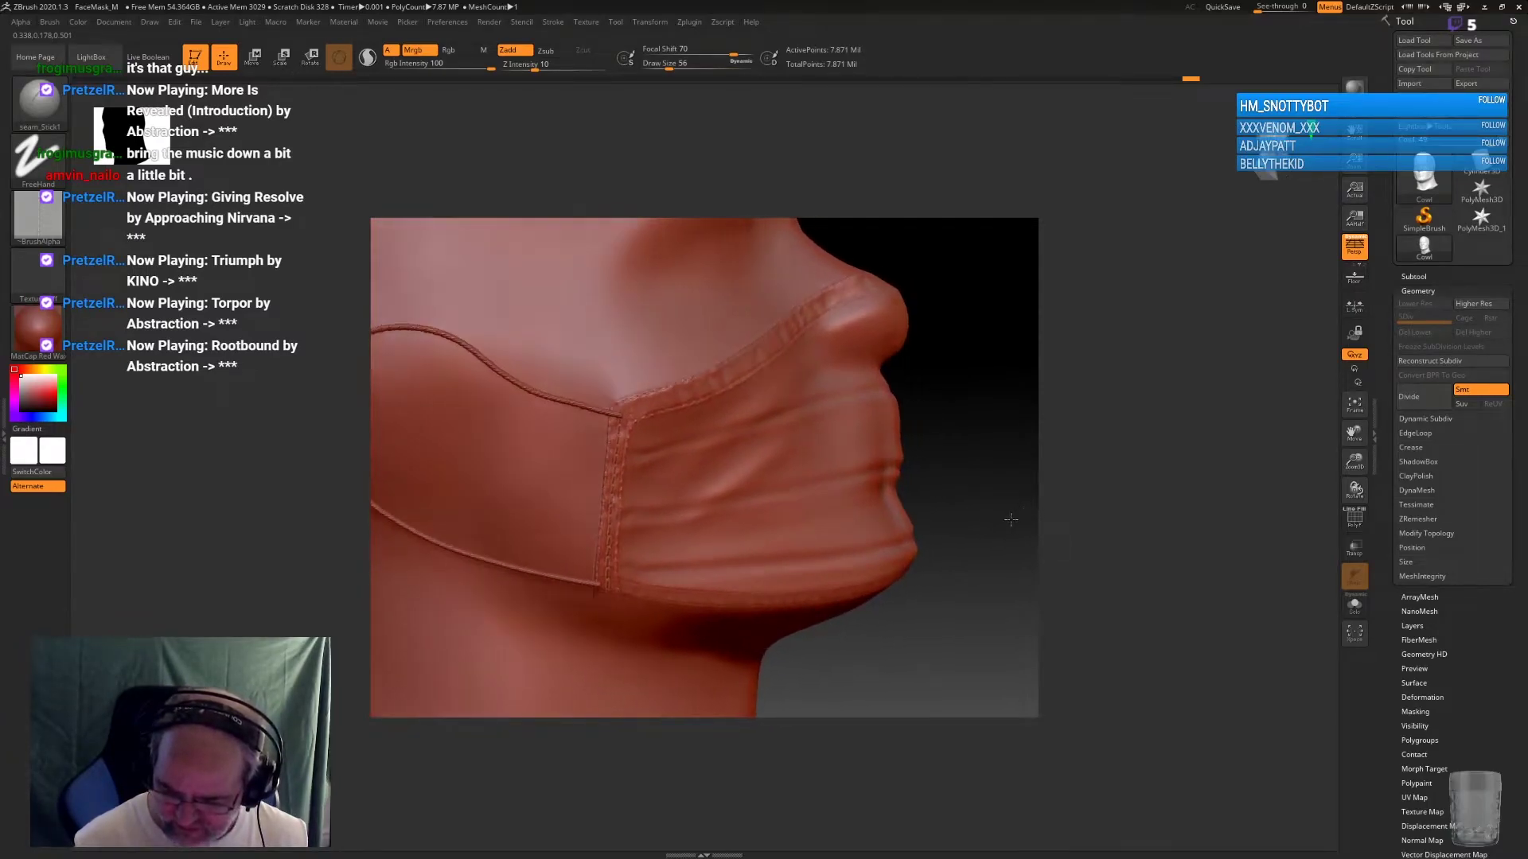
pyautogui.moveTo(989, 526); pyautogui.dragTo(933, 544)
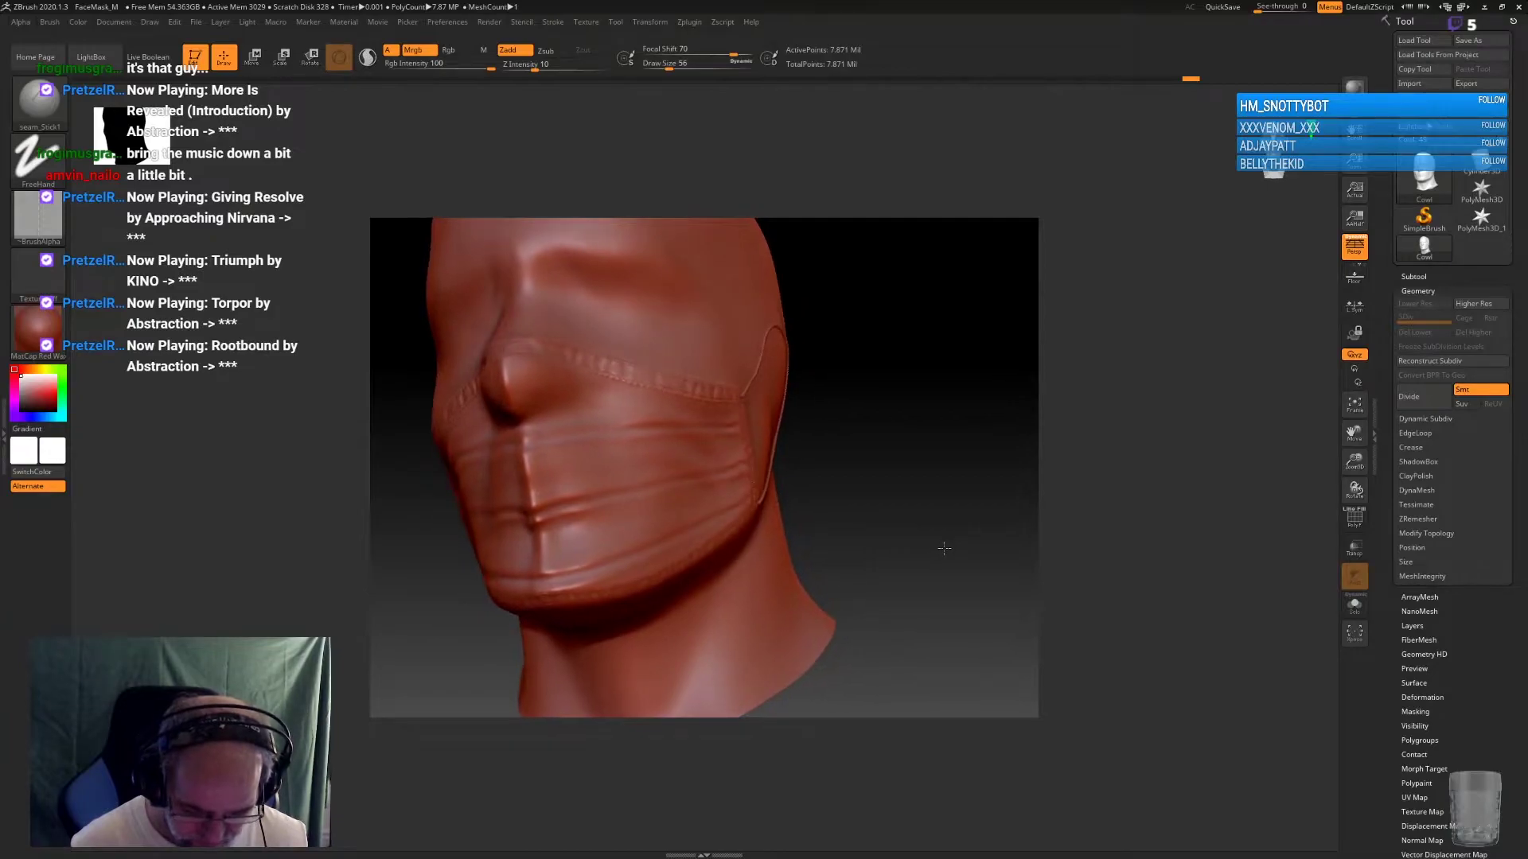
pyautogui.press('b')
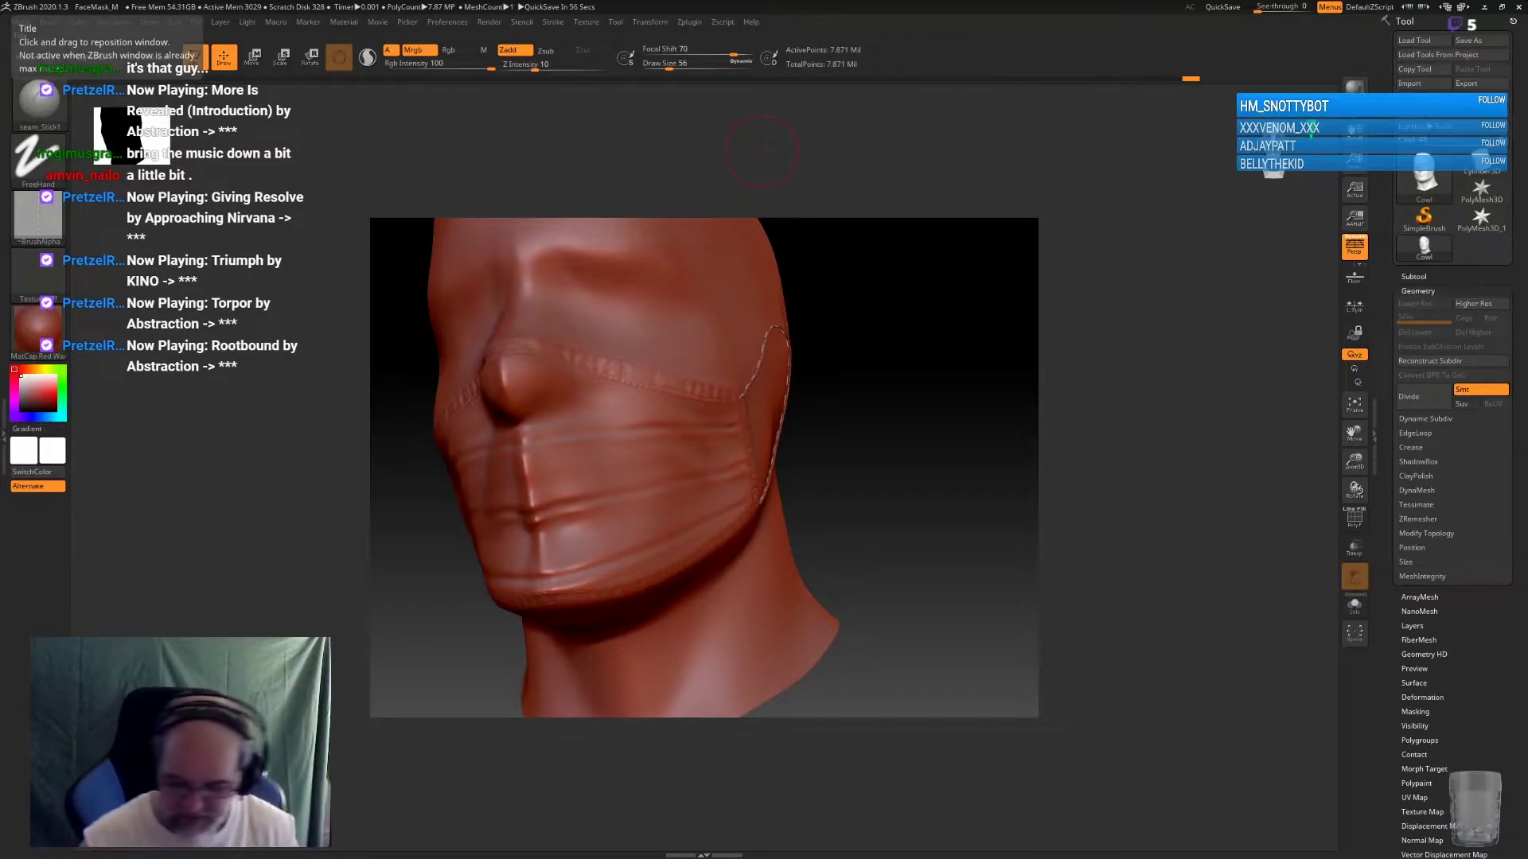
pyautogui.moveTo(873, 514)
pyautogui.mouseDown()
pyautogui.moveTo(887, 505)
pyautogui.moveTo(883, 522)
pyautogui.moveTo(867, 485)
pyautogui.moveTo(849, 515)
pyautogui.mouseUp()
pyautogui.press('b')
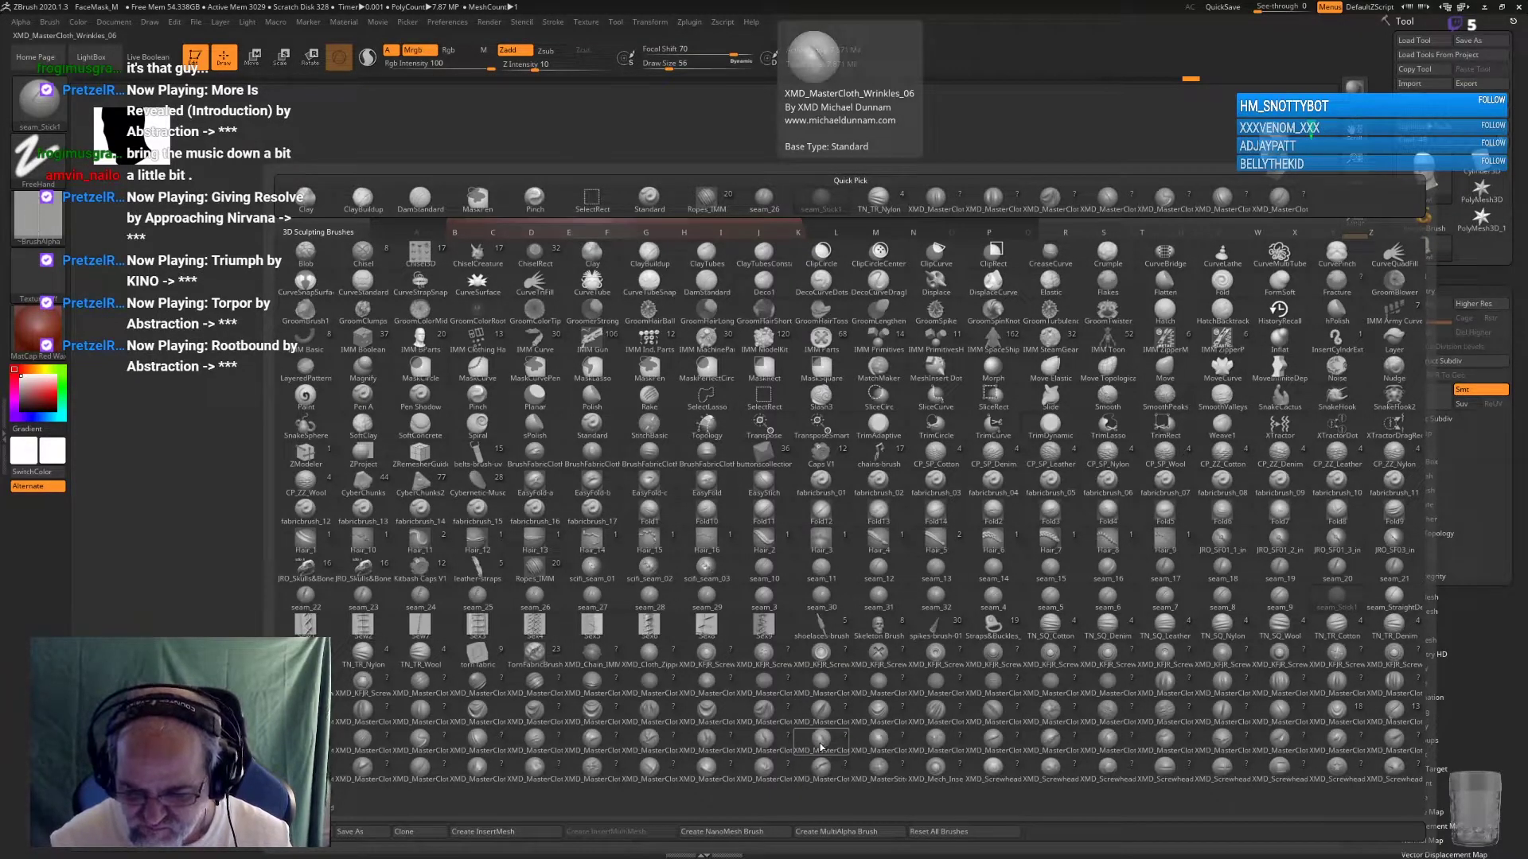
# Stamp a cloth wrinkle on the mask and try other XMD_MasterCloth wrinkle brushes
pyautogui.click(883, 746)
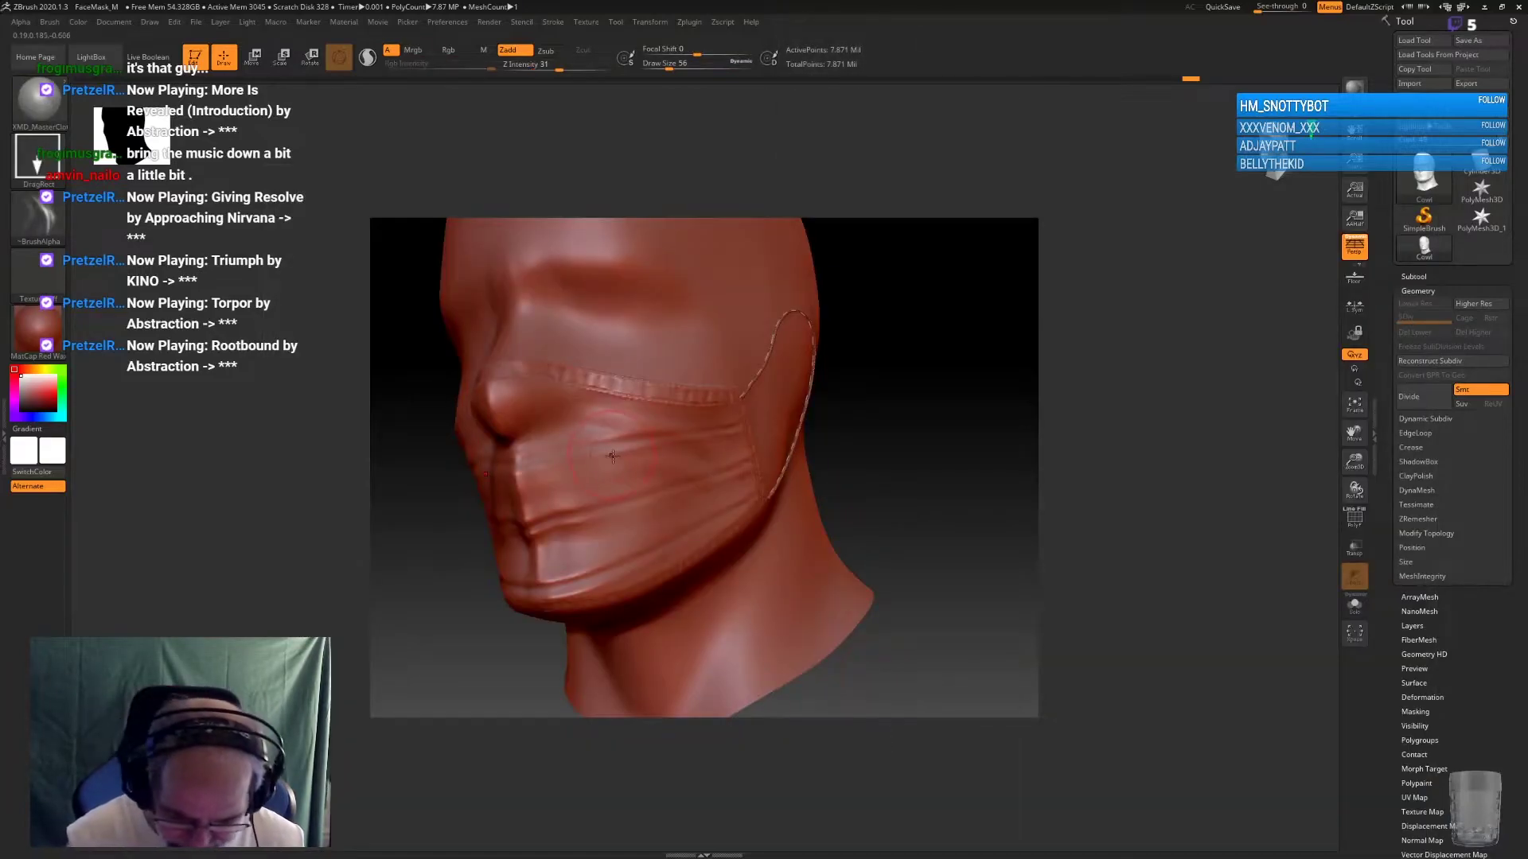
pyautogui.moveTo(672, 503); pyautogui.dragTo(686, 518)
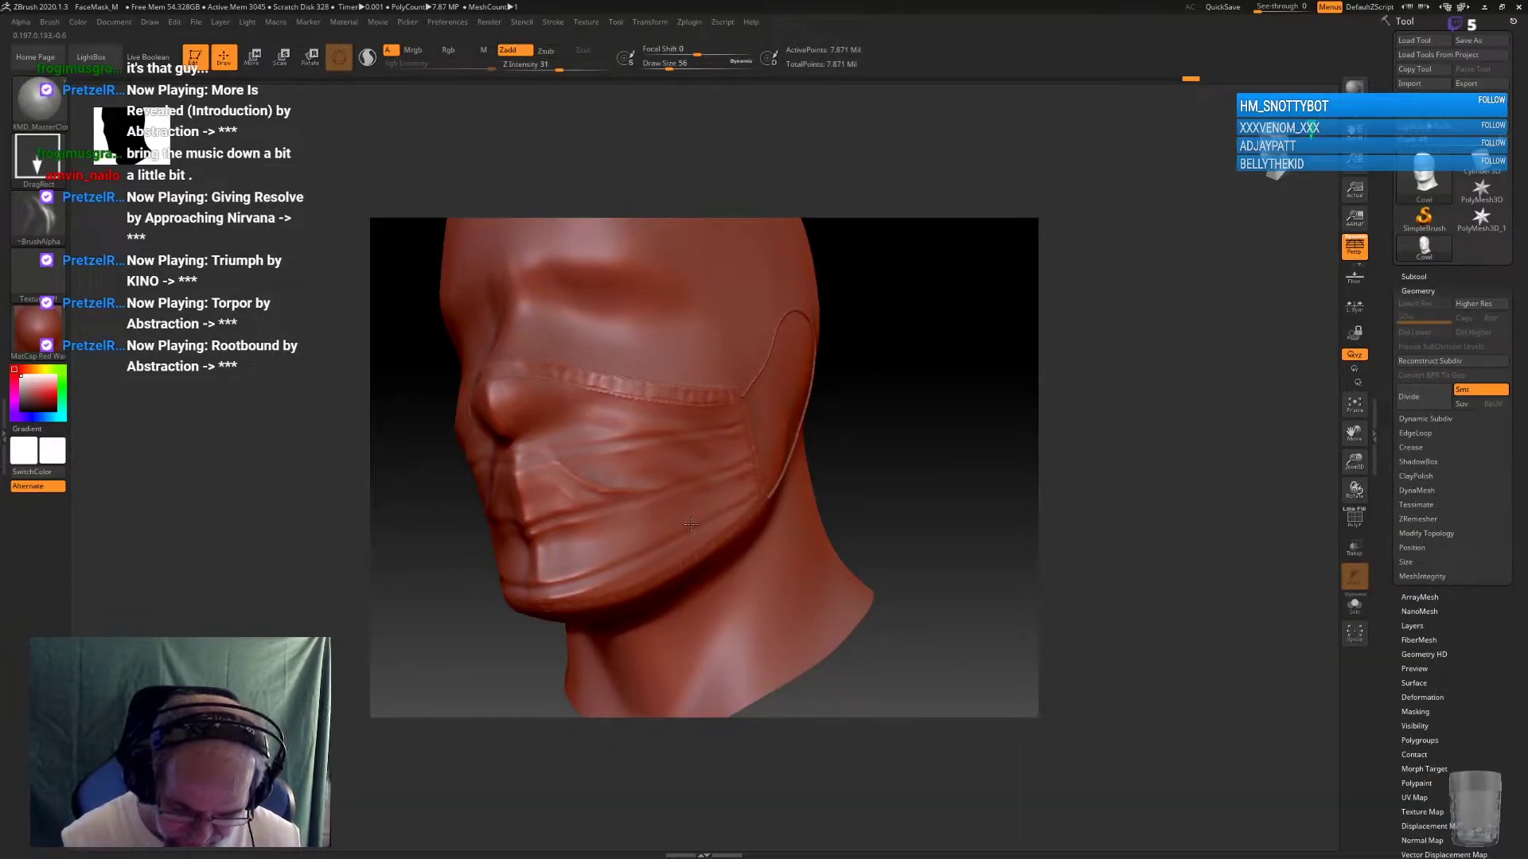
pyautogui.press('ctrl')
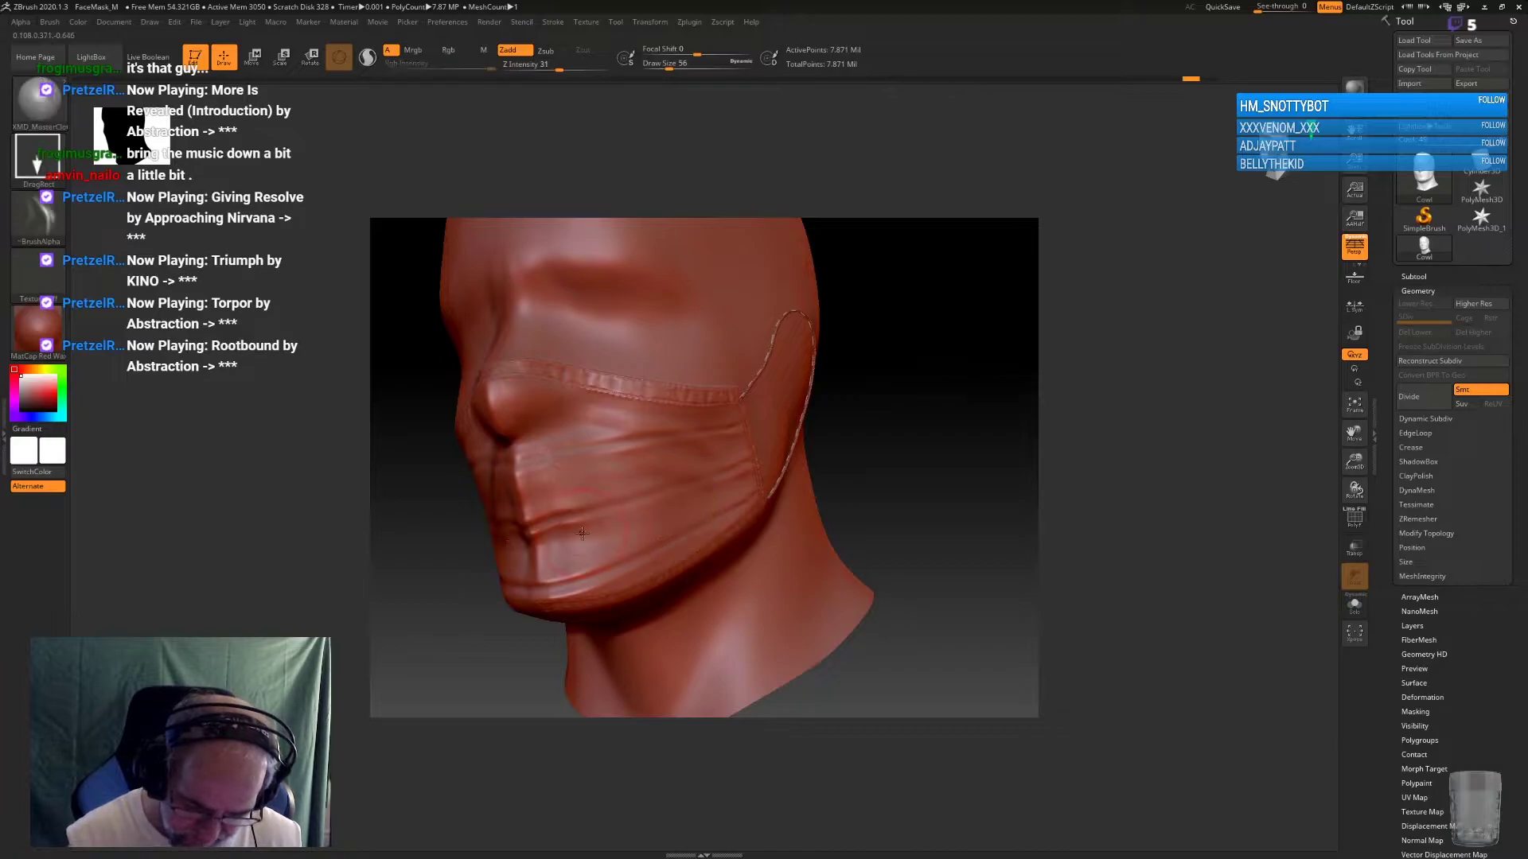
pyautogui.moveTo(928, 462); pyautogui.dragTo(945, 453)
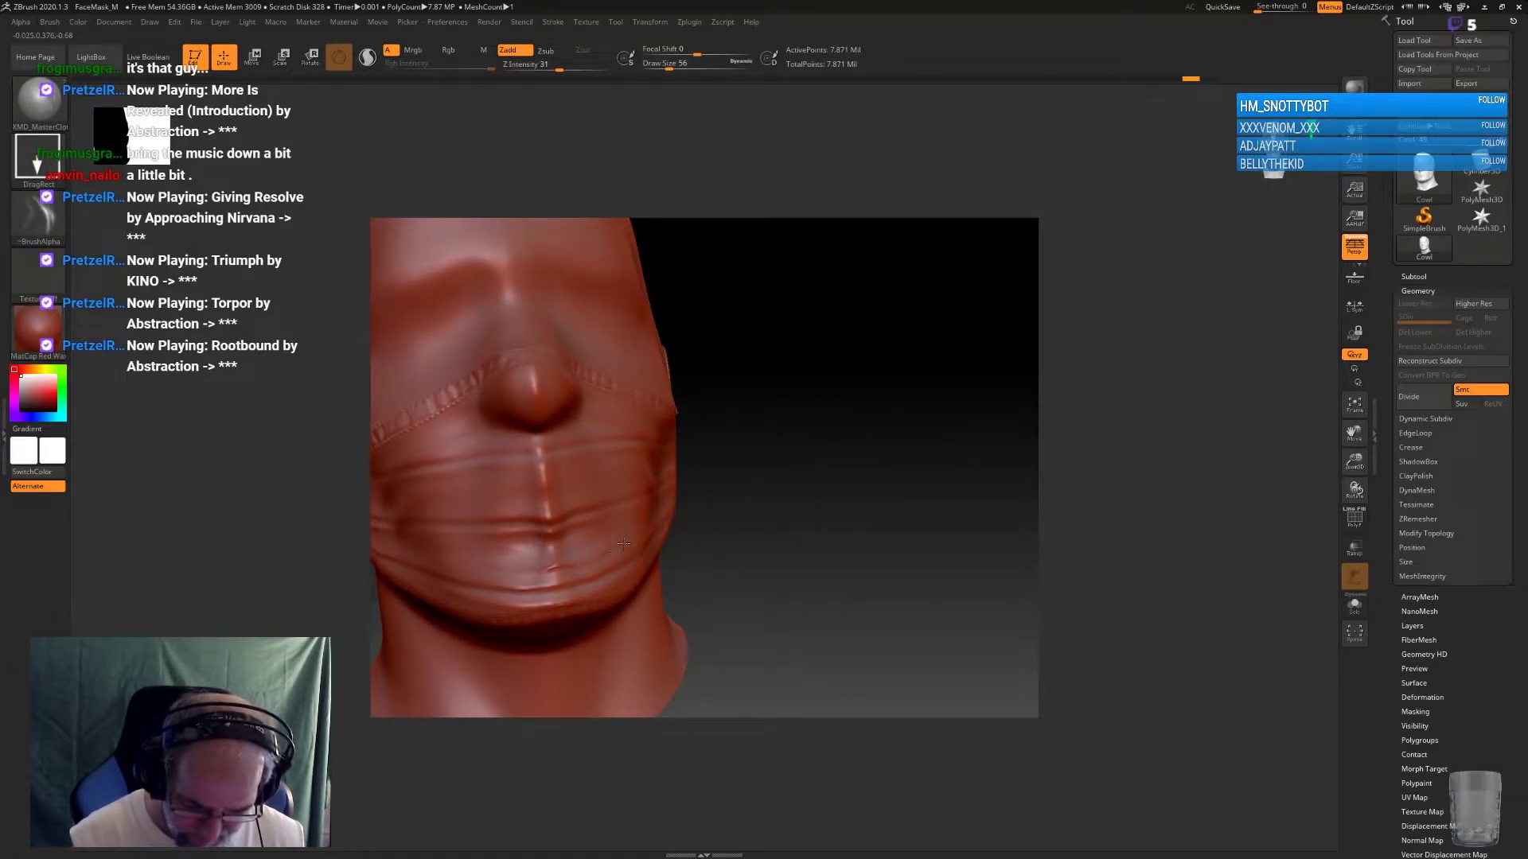
pyautogui.press('b')
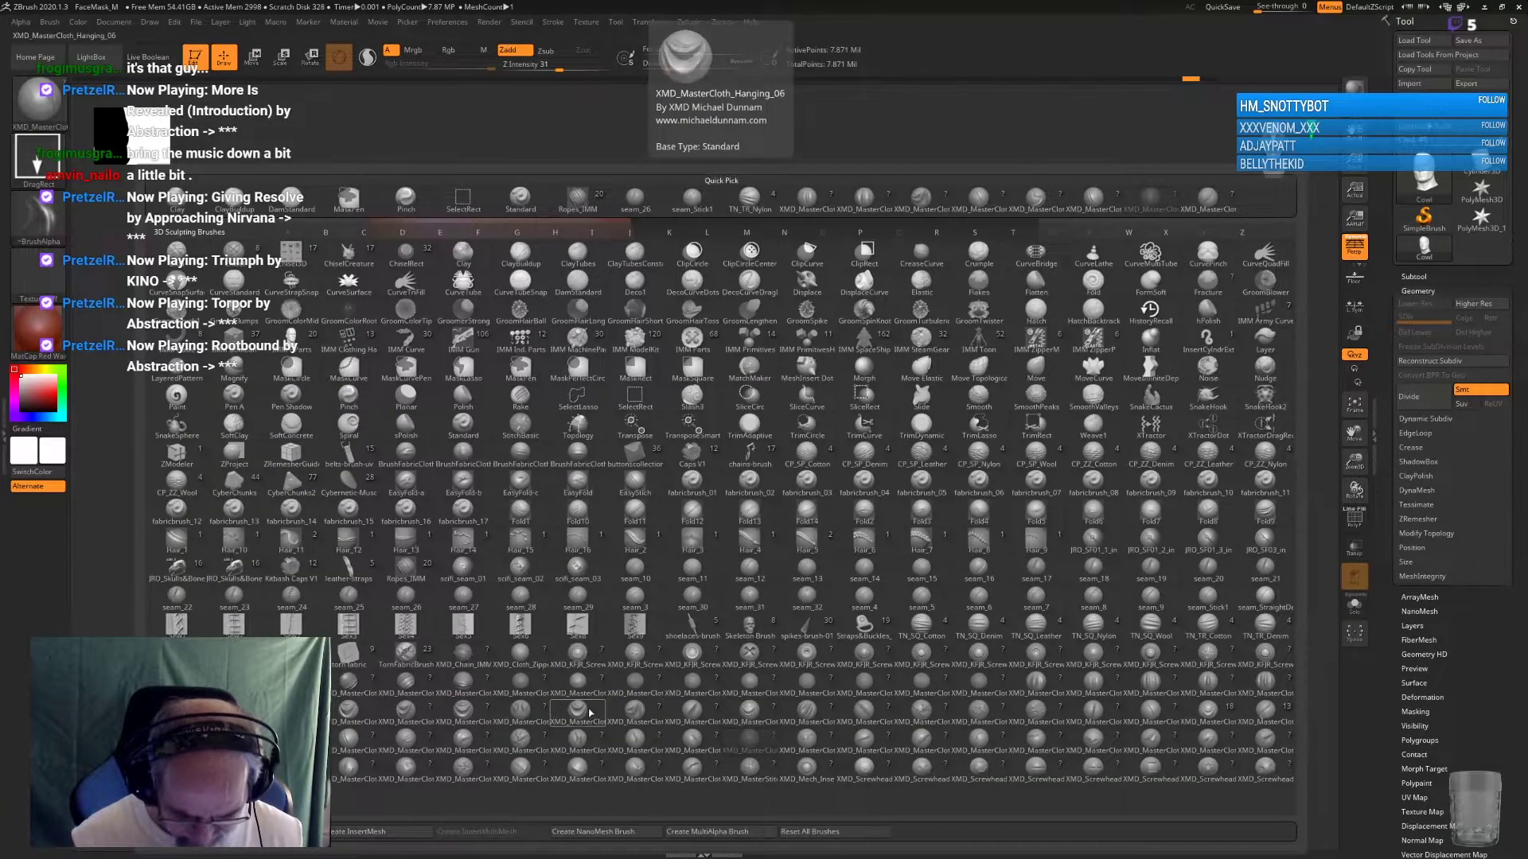
pyautogui.click(589, 740)
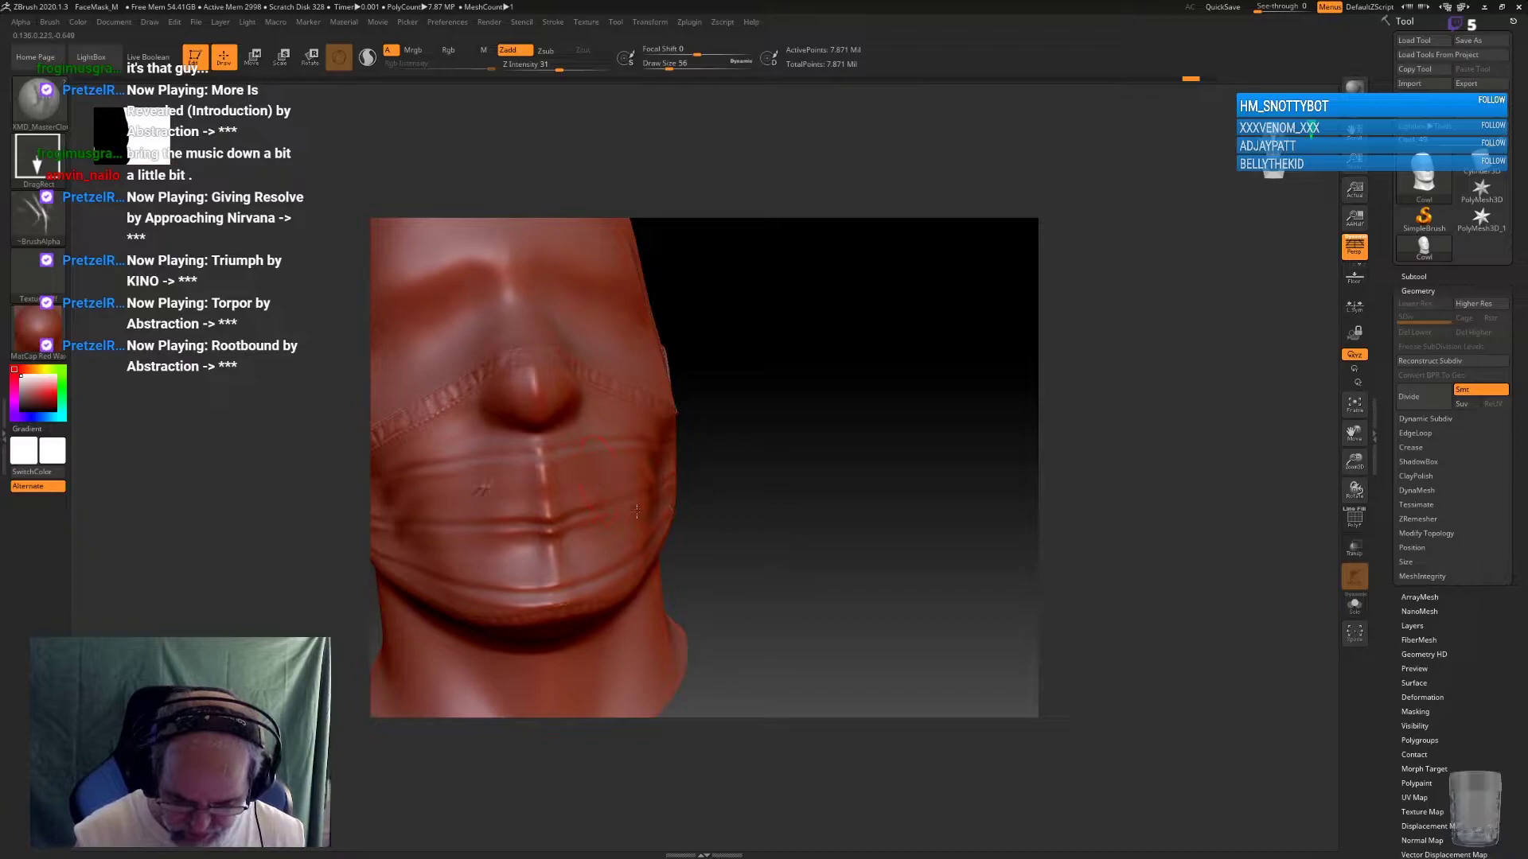
pyautogui.press('ctrl')
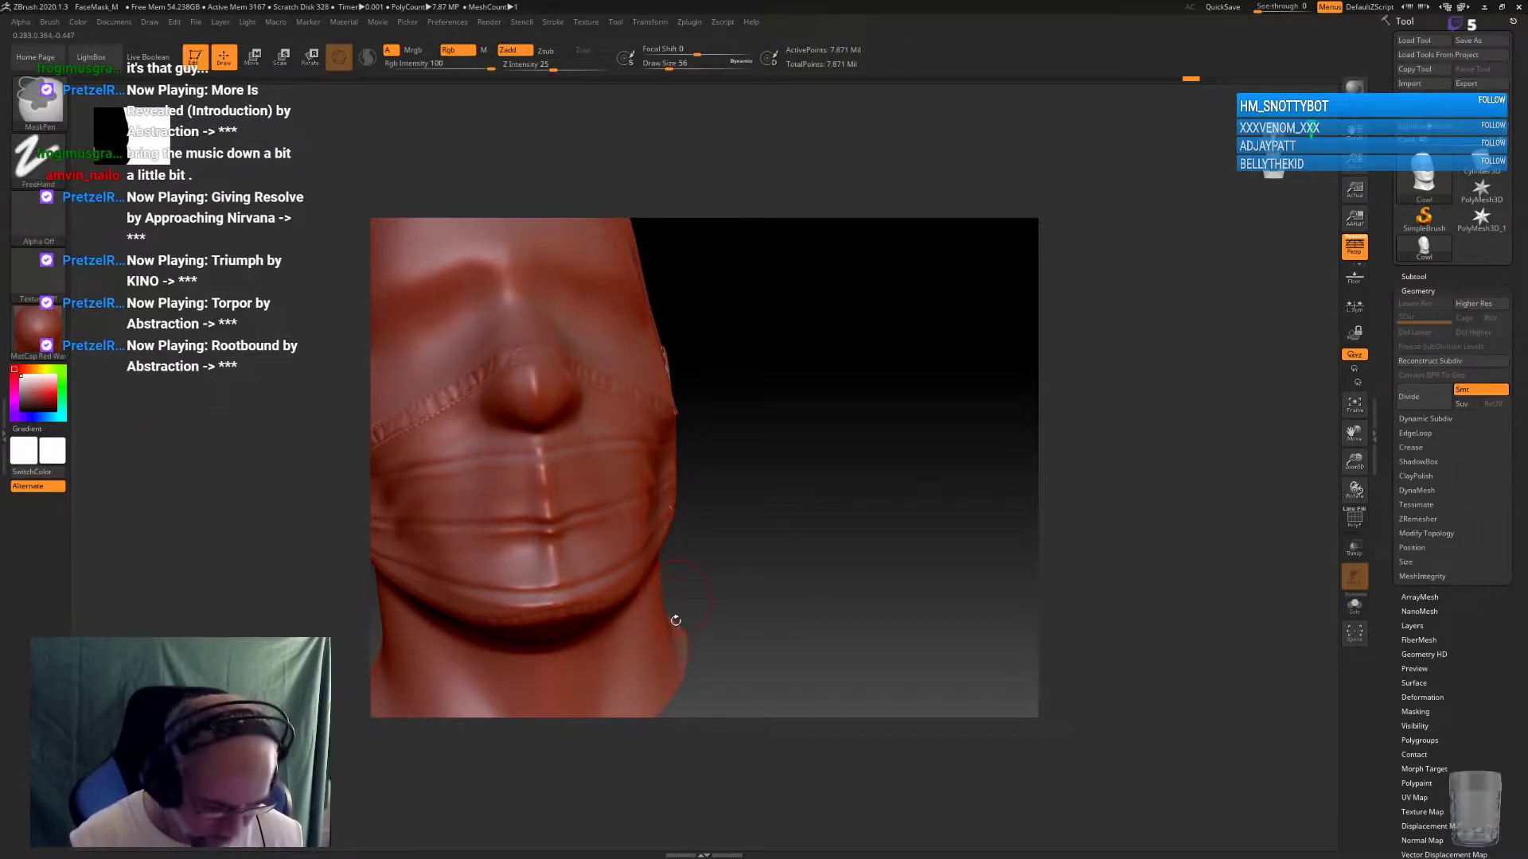
pyautogui.press('b')
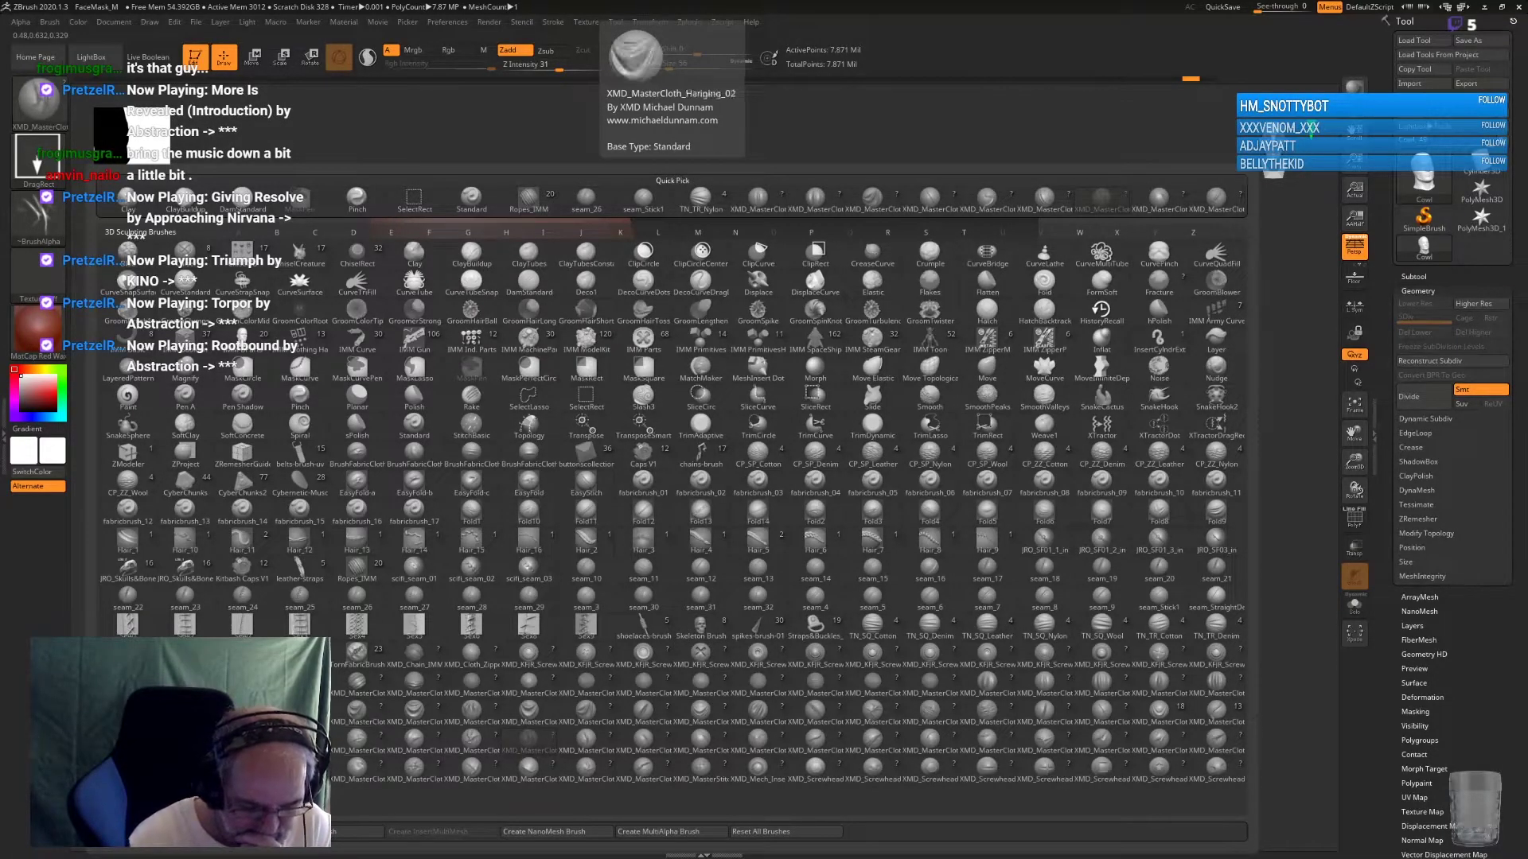
pyautogui.click(242, 693)
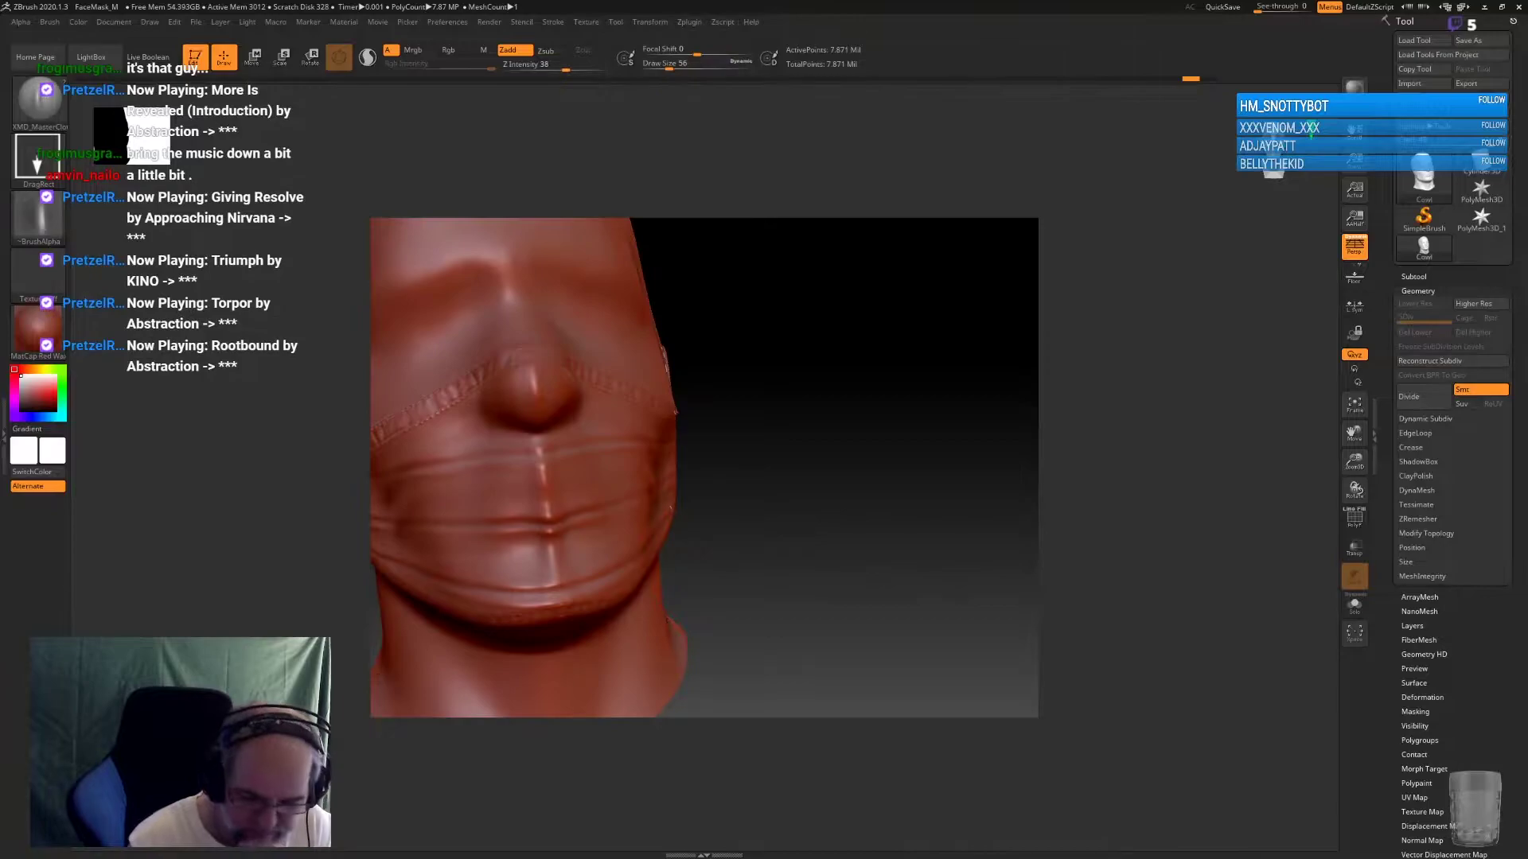
pyautogui.moveTo(764, 536)
pyautogui.mouseDown()
pyautogui.moveTo(914, 522)
pyautogui.moveTo(733, 494)
pyautogui.mouseUp()
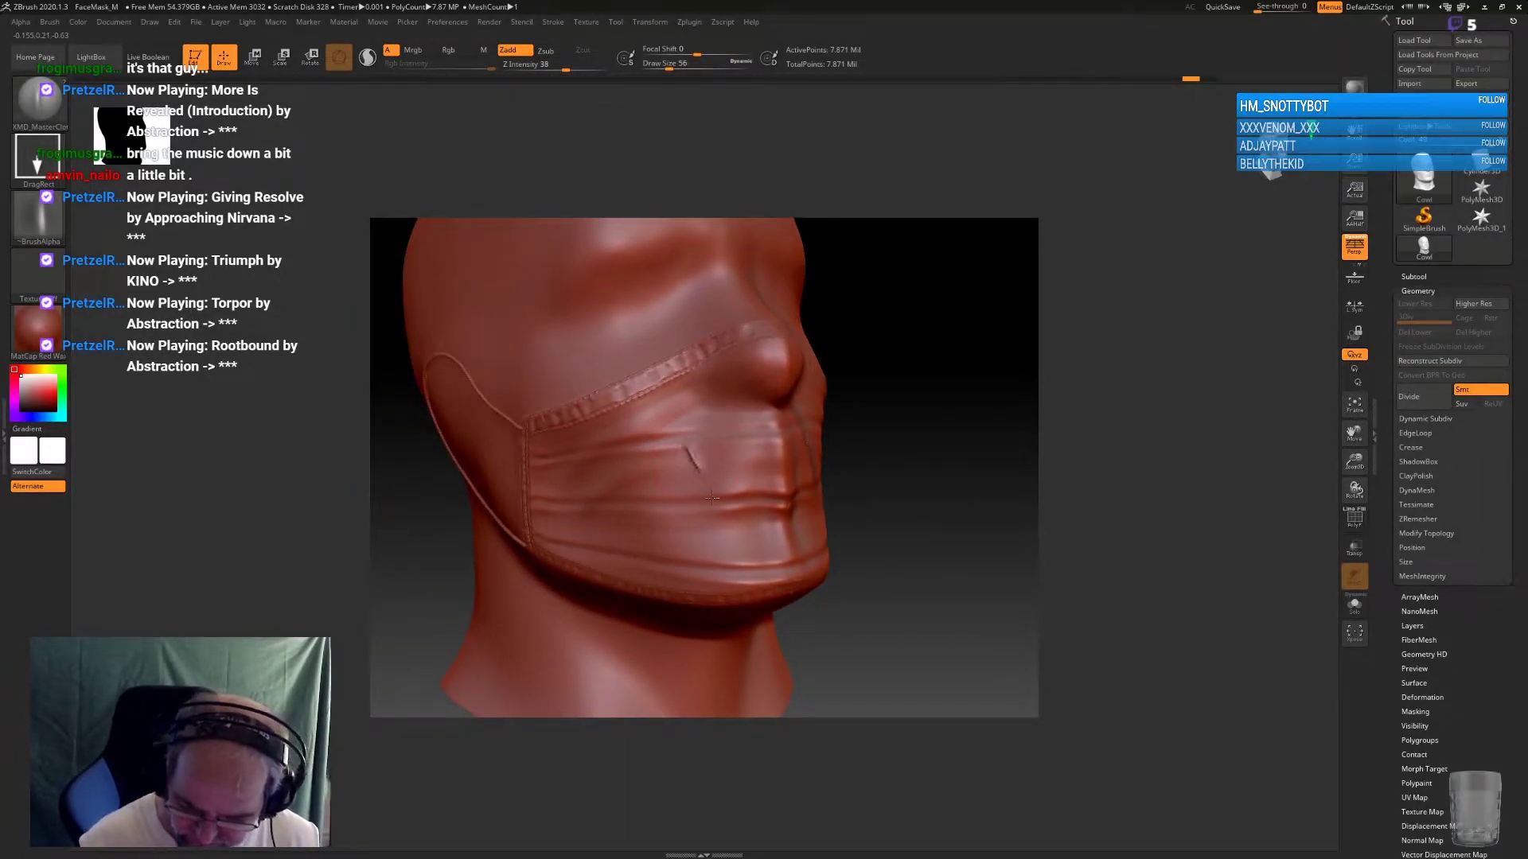
# Deepen a long crease down the mask's cheek, then smooth it with brush size 28
pyautogui.moveTo(701, 417); pyautogui.dragTo(664, 490)
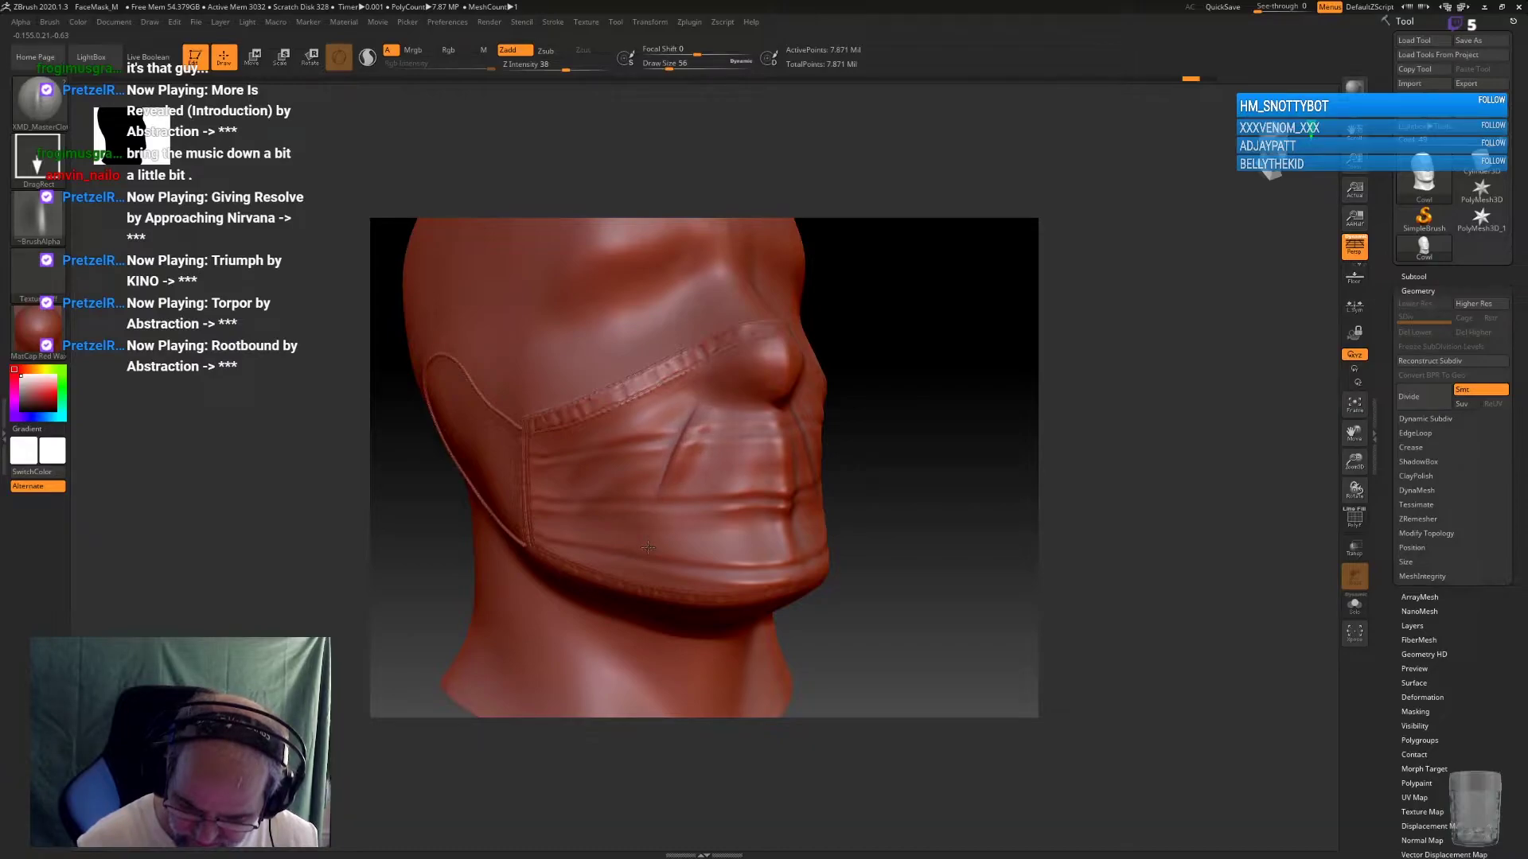
pyautogui.keyDown('shift'); pyautogui.moveTo(748, 477); pyautogui.dragTo(682, 428); pyautogui.keyUp('shift')
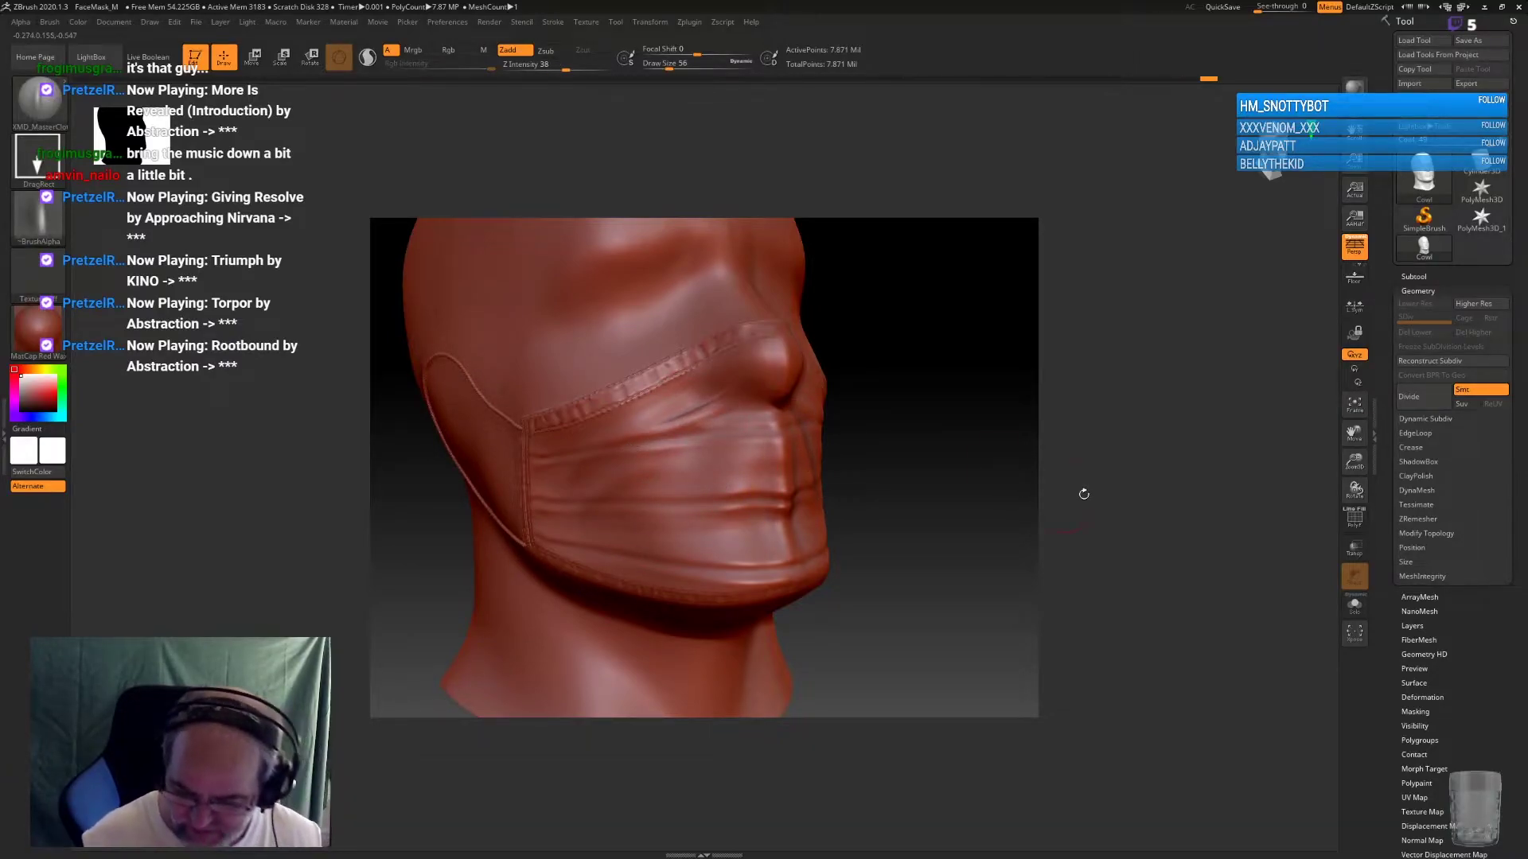
pyautogui.moveTo(1084, 495); pyautogui.dragTo(894, 535)
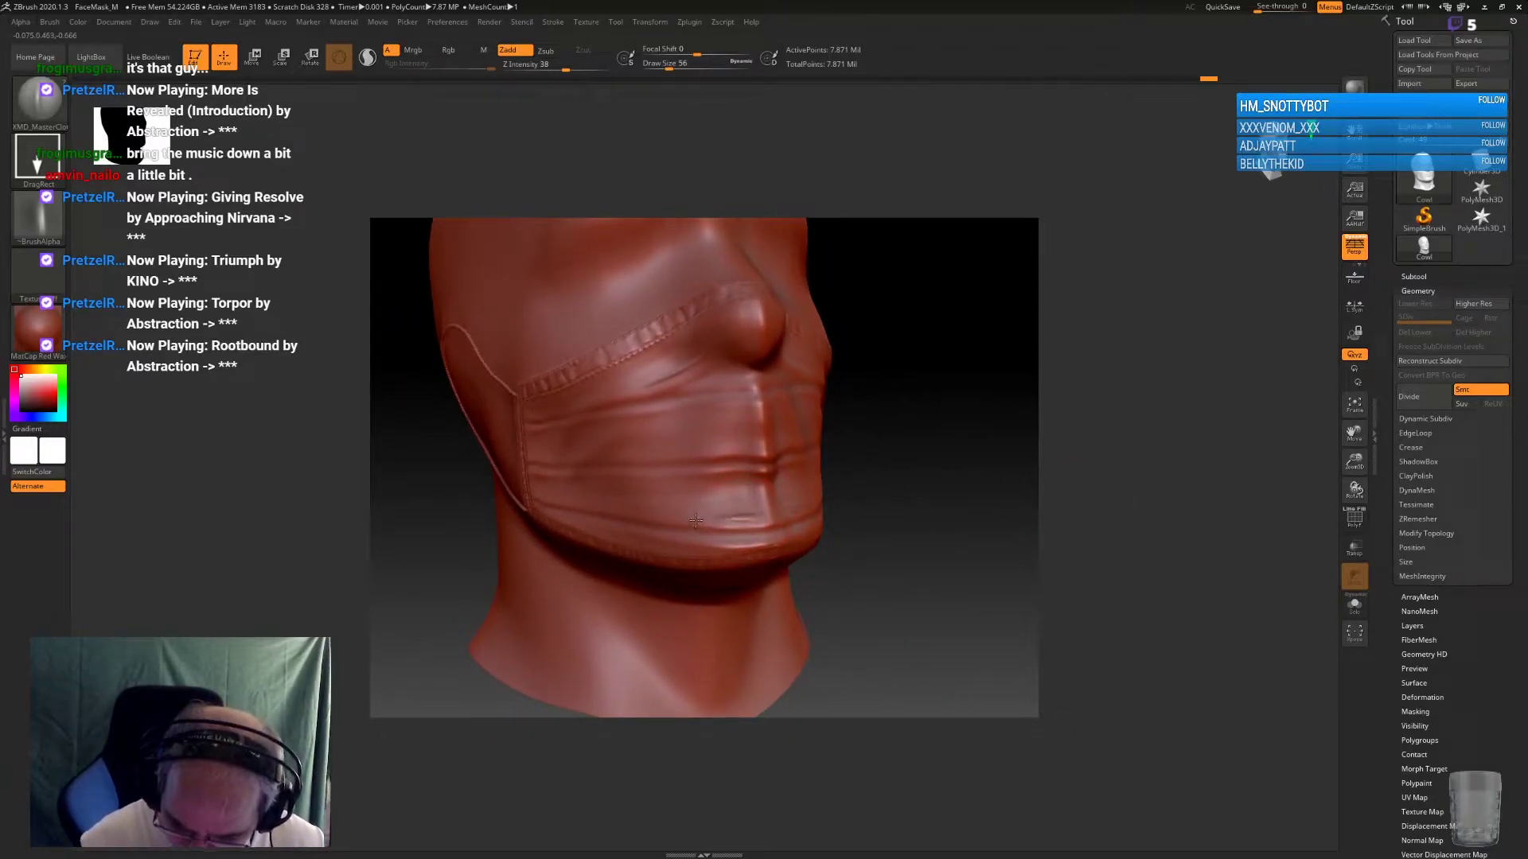
pyautogui.moveTo(993, 505); pyautogui.dragTo(827, 465)
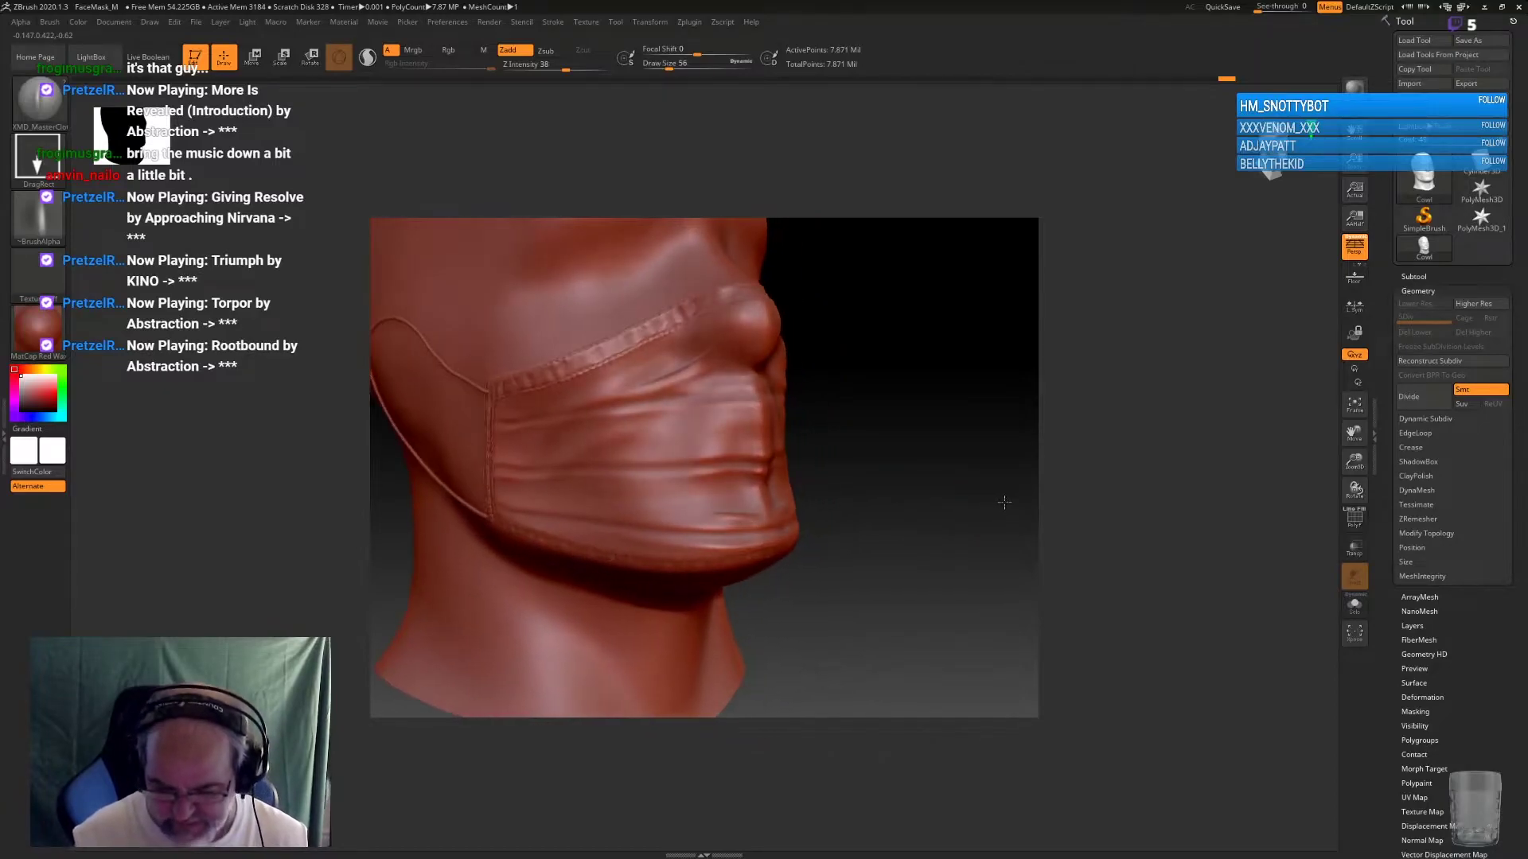
pyautogui.press('[')
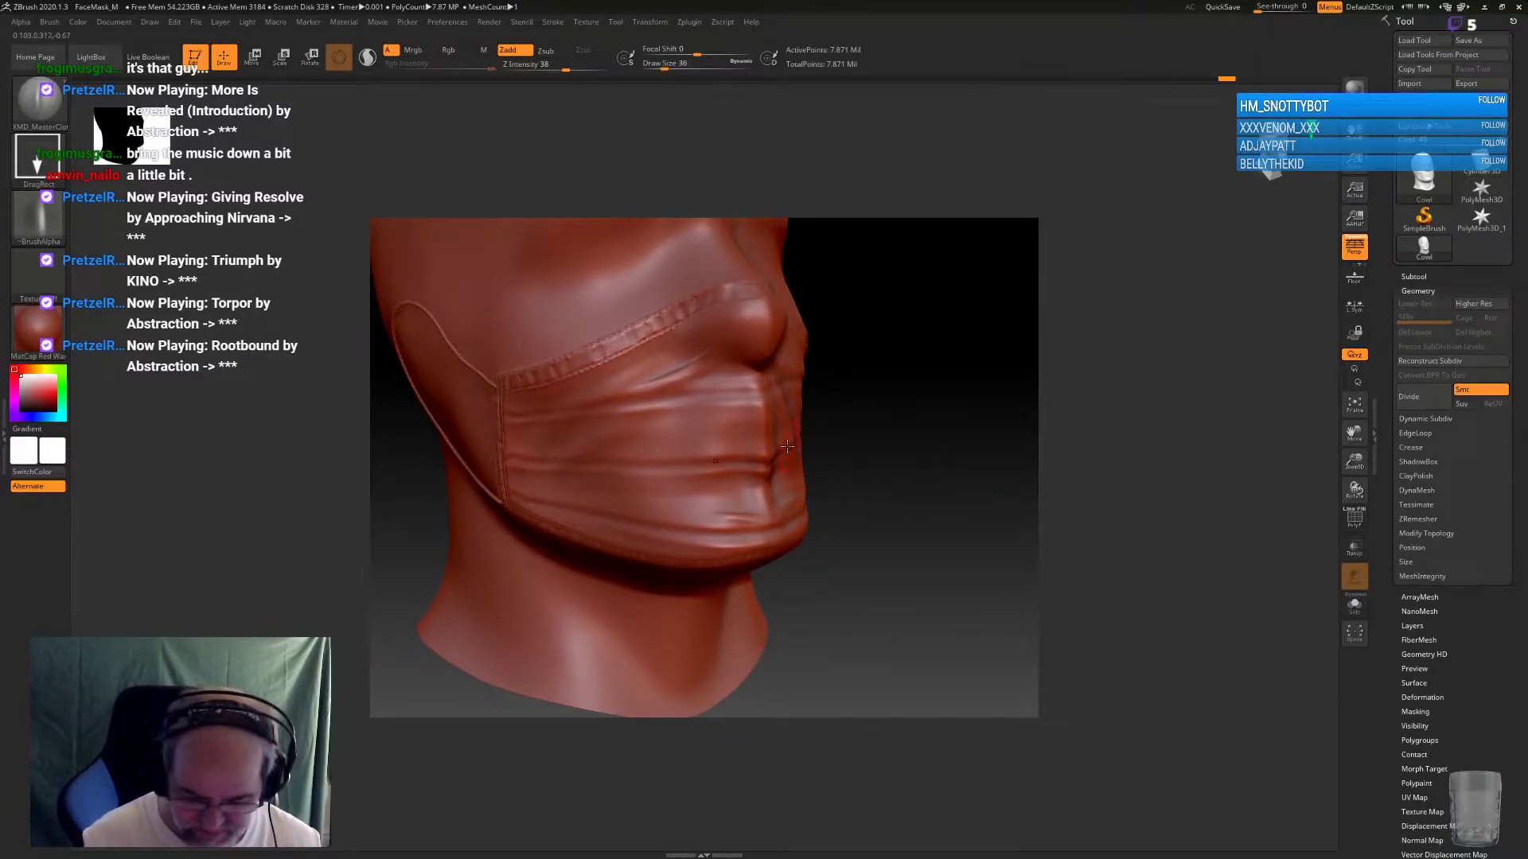
pyautogui.press('shift')
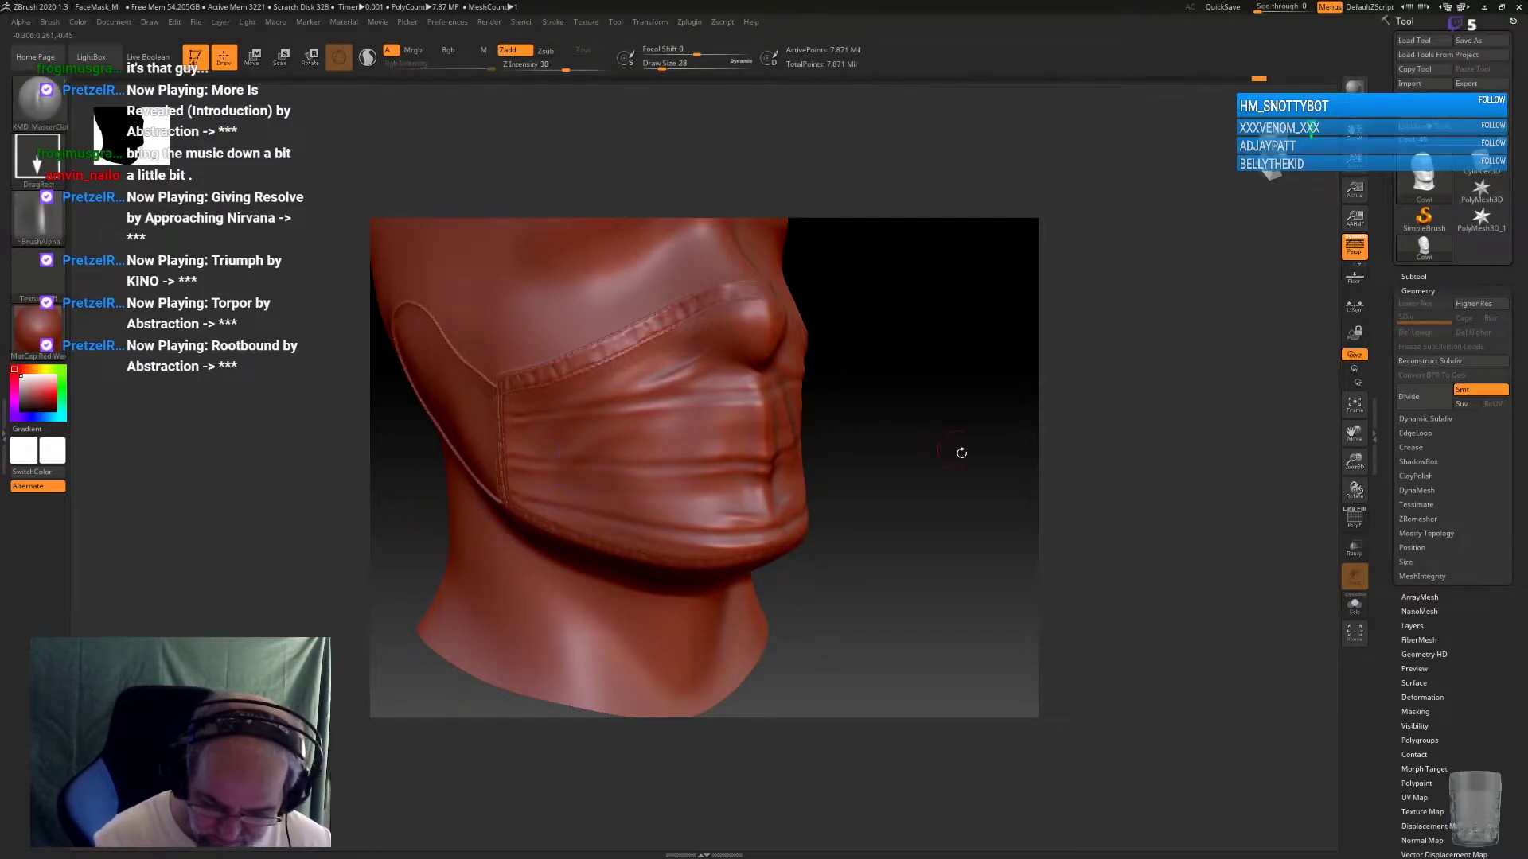
pyautogui.moveTo(959, 451); pyautogui.dragTo(761, 391)
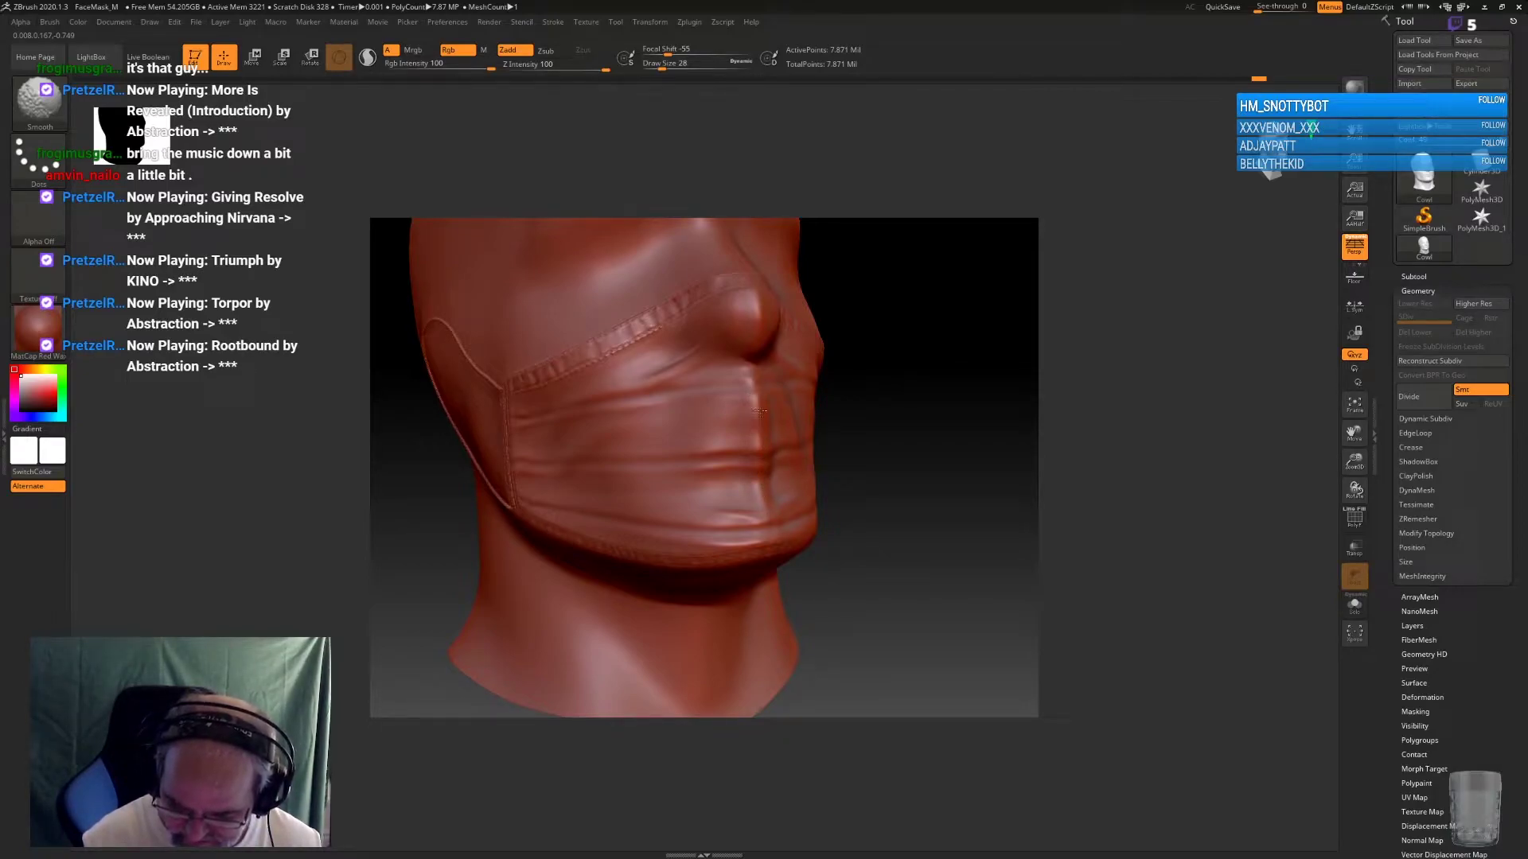
pyautogui.moveTo(945, 447); pyautogui.dragTo(762, 388)
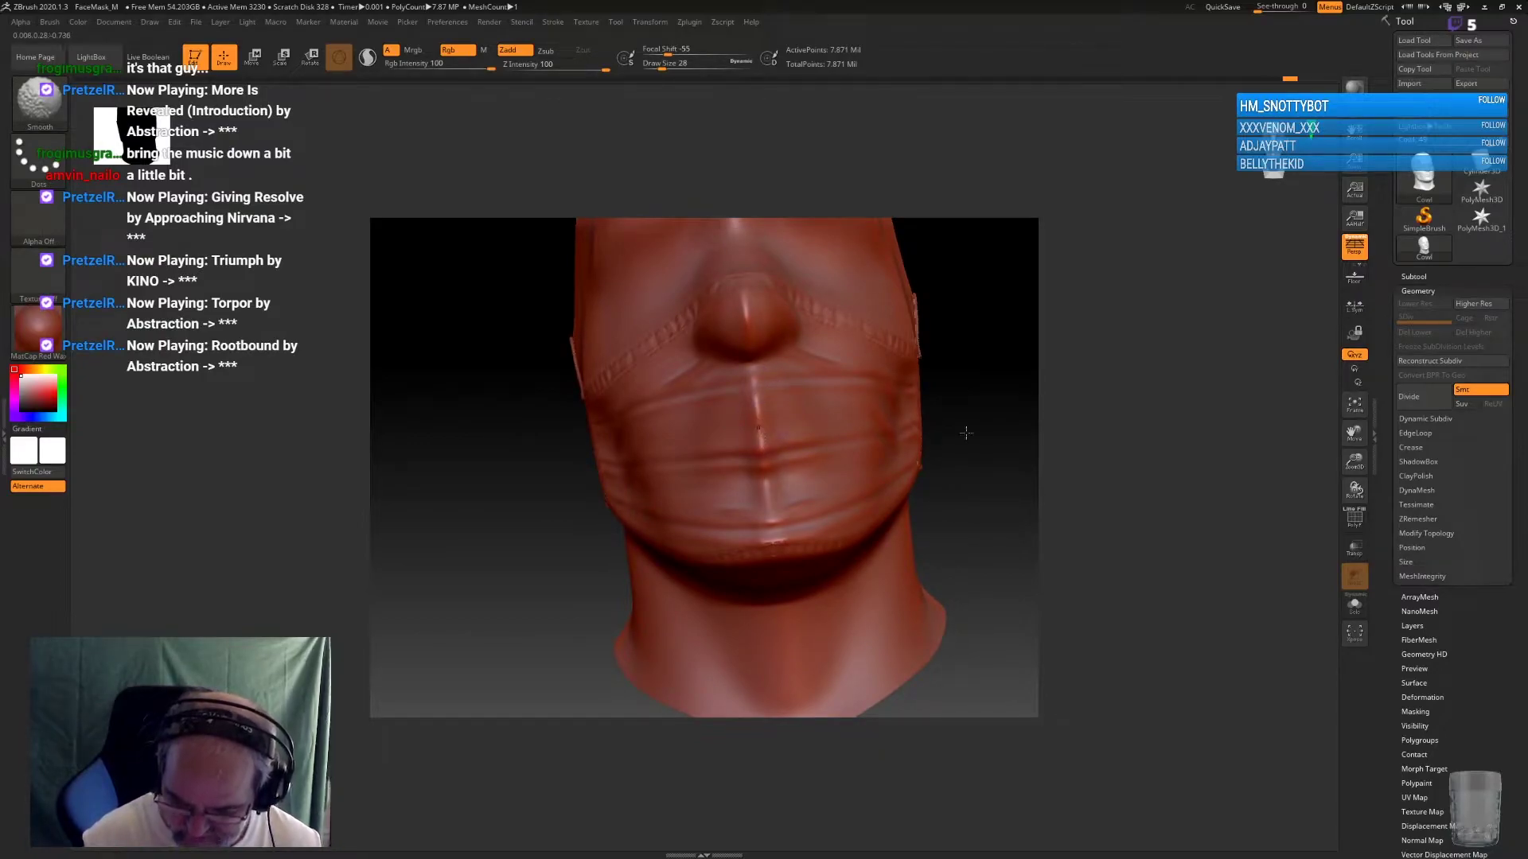
pyautogui.moveTo(966, 432)
pyautogui.mouseDown()
pyautogui.moveTo(1029, 429)
pyautogui.moveTo(962, 516)
pyautogui.moveTo(979, 459)
pyautogui.moveTo(924, 474)
pyautogui.moveTo(915, 502)
pyautogui.moveTo(931, 468)
pyautogui.moveTo(898, 503)
pyautogui.moveTo(908, 427)
pyautogui.moveTo(949, 512)
pyautogui.moveTo(936, 476)
pyautogui.mouseUp()
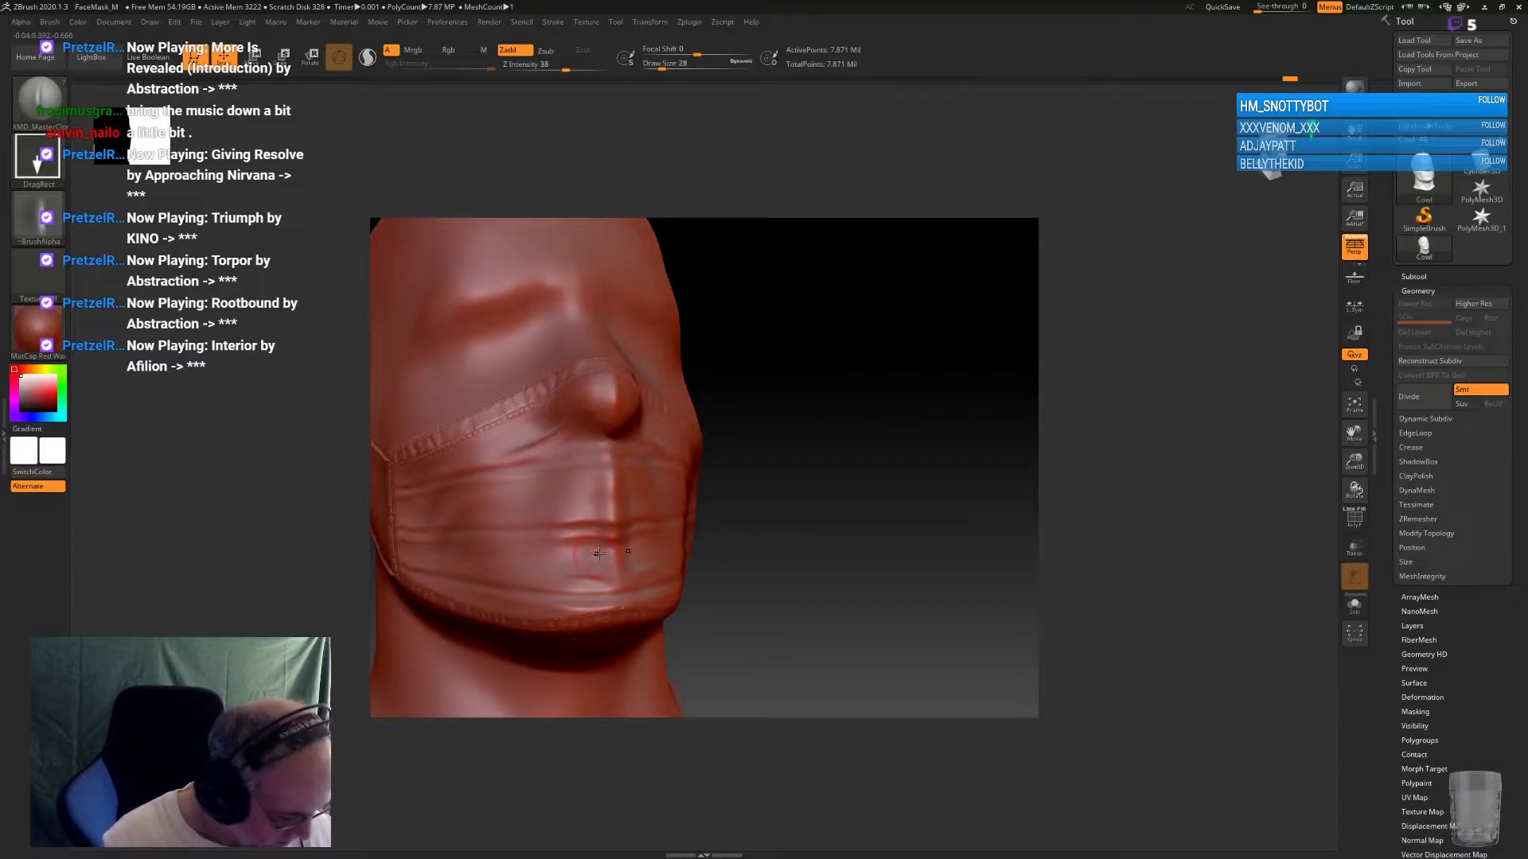
# Lower Z Intensity to 16, undo the crease beside the nose, and smooth the nearby folds
pyautogui.press('b')
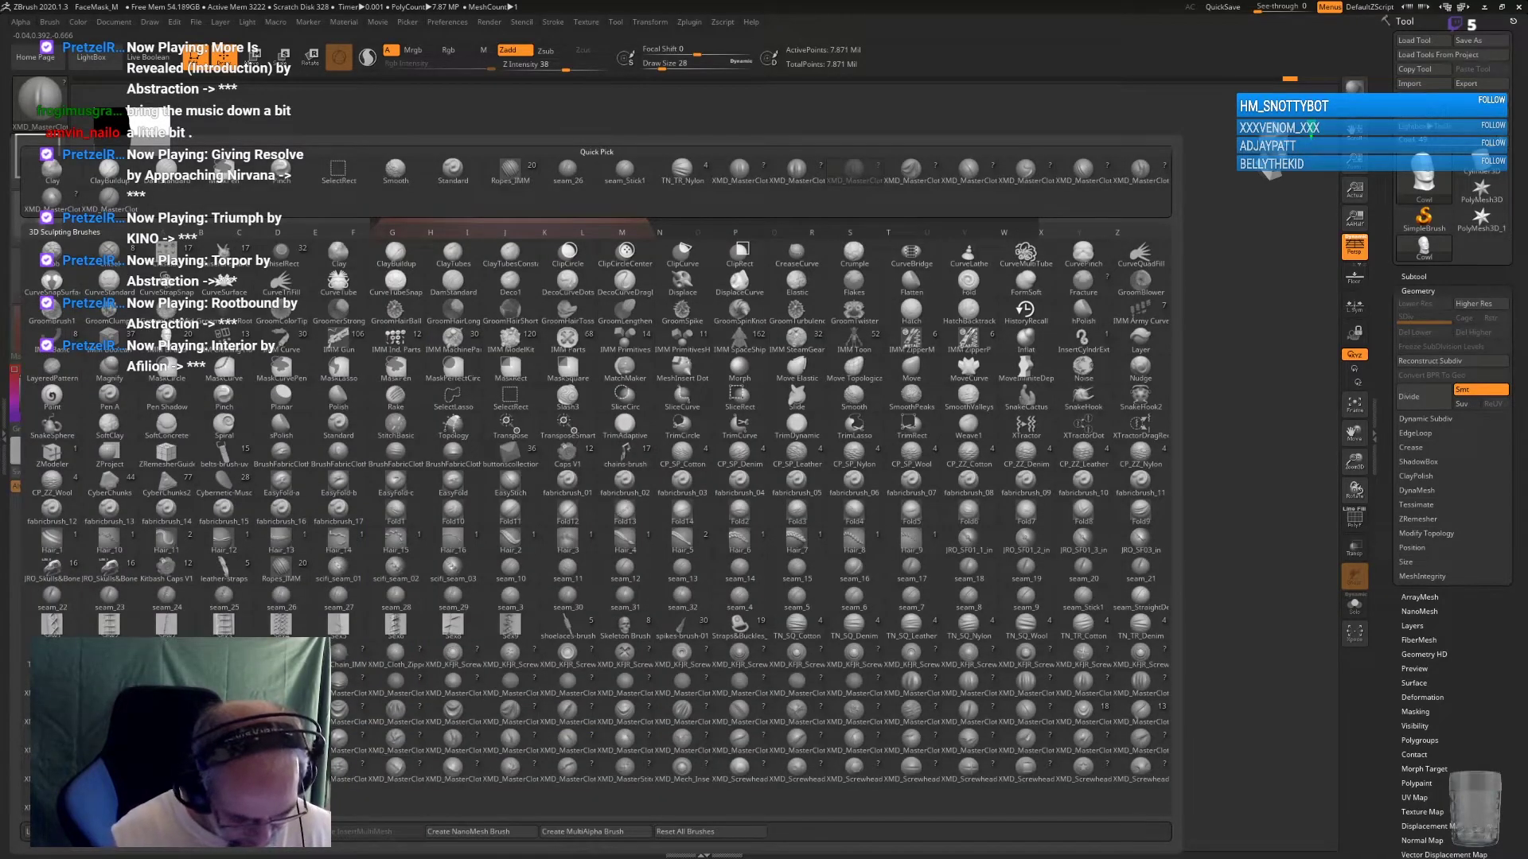
pyautogui.press('Escape')
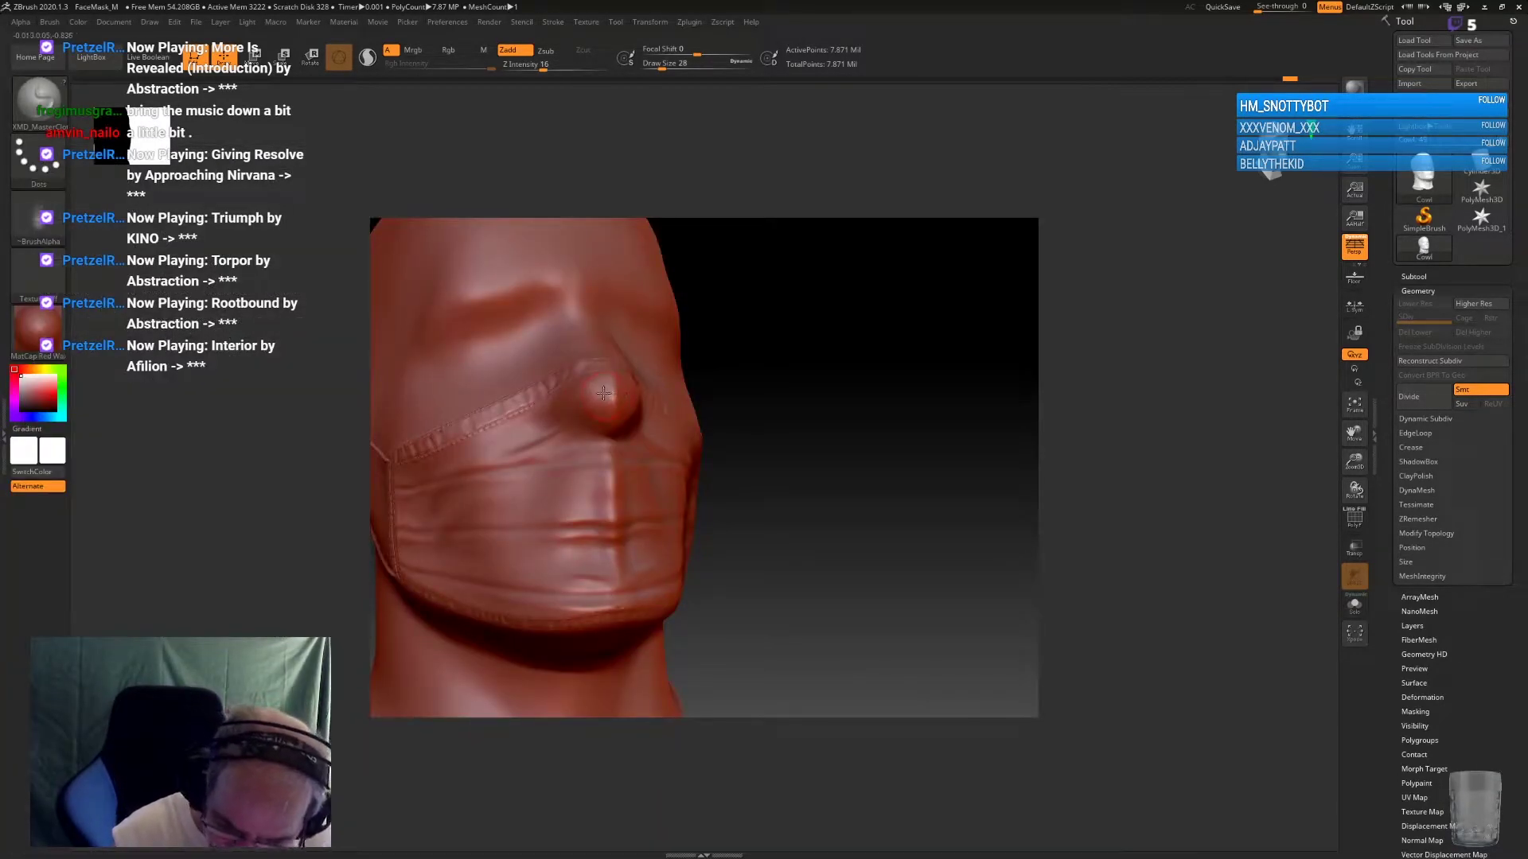
pyautogui.hotkey('ctrl', 'z')
pyautogui.moveTo(762, 394); pyautogui.dragTo(631, 390)
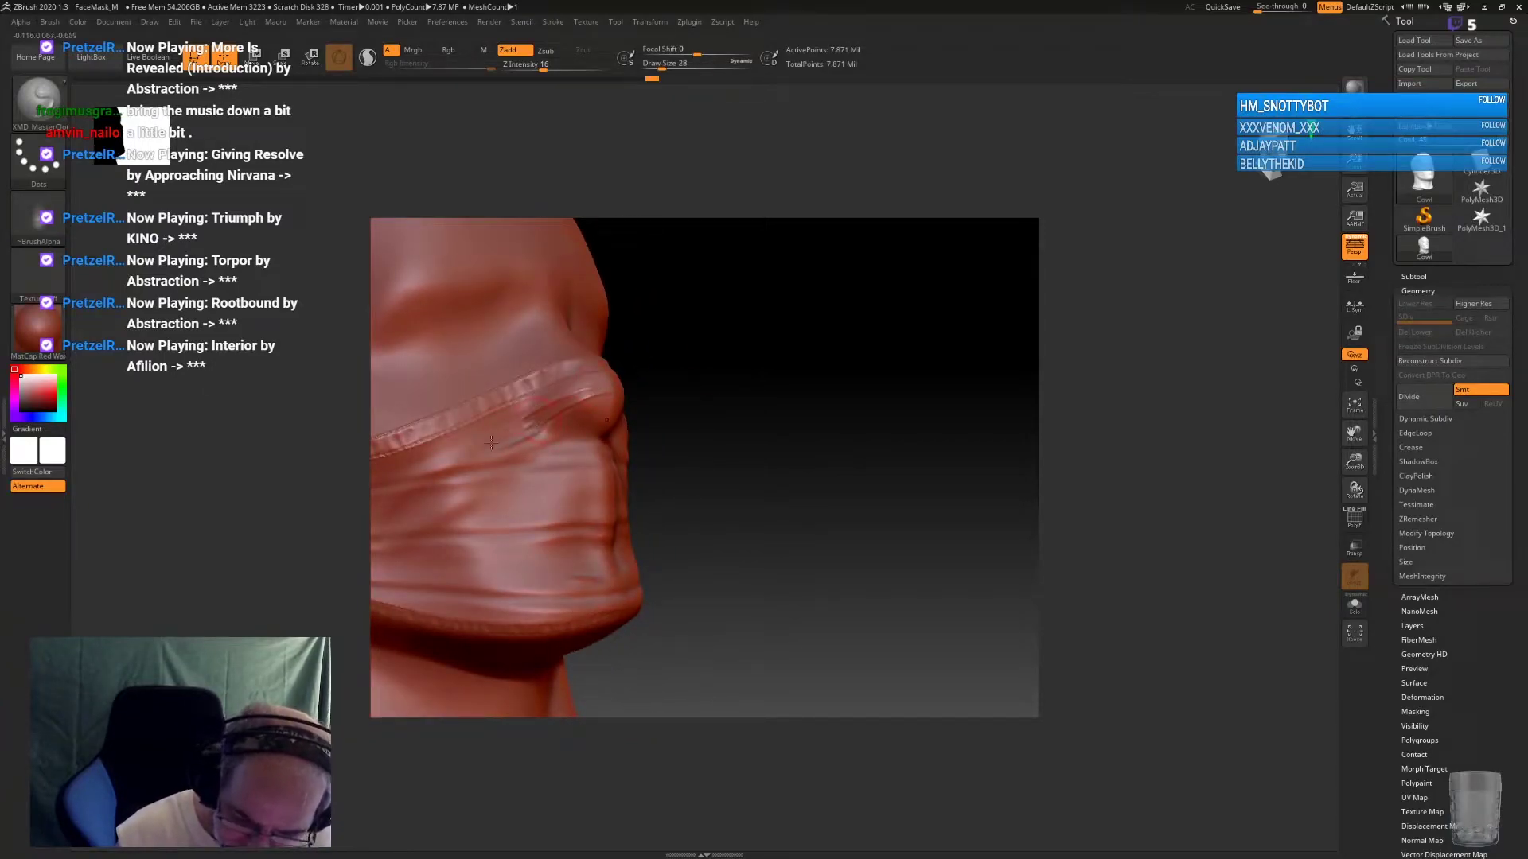
pyautogui.moveTo(808, 428); pyautogui.dragTo(749, 424)
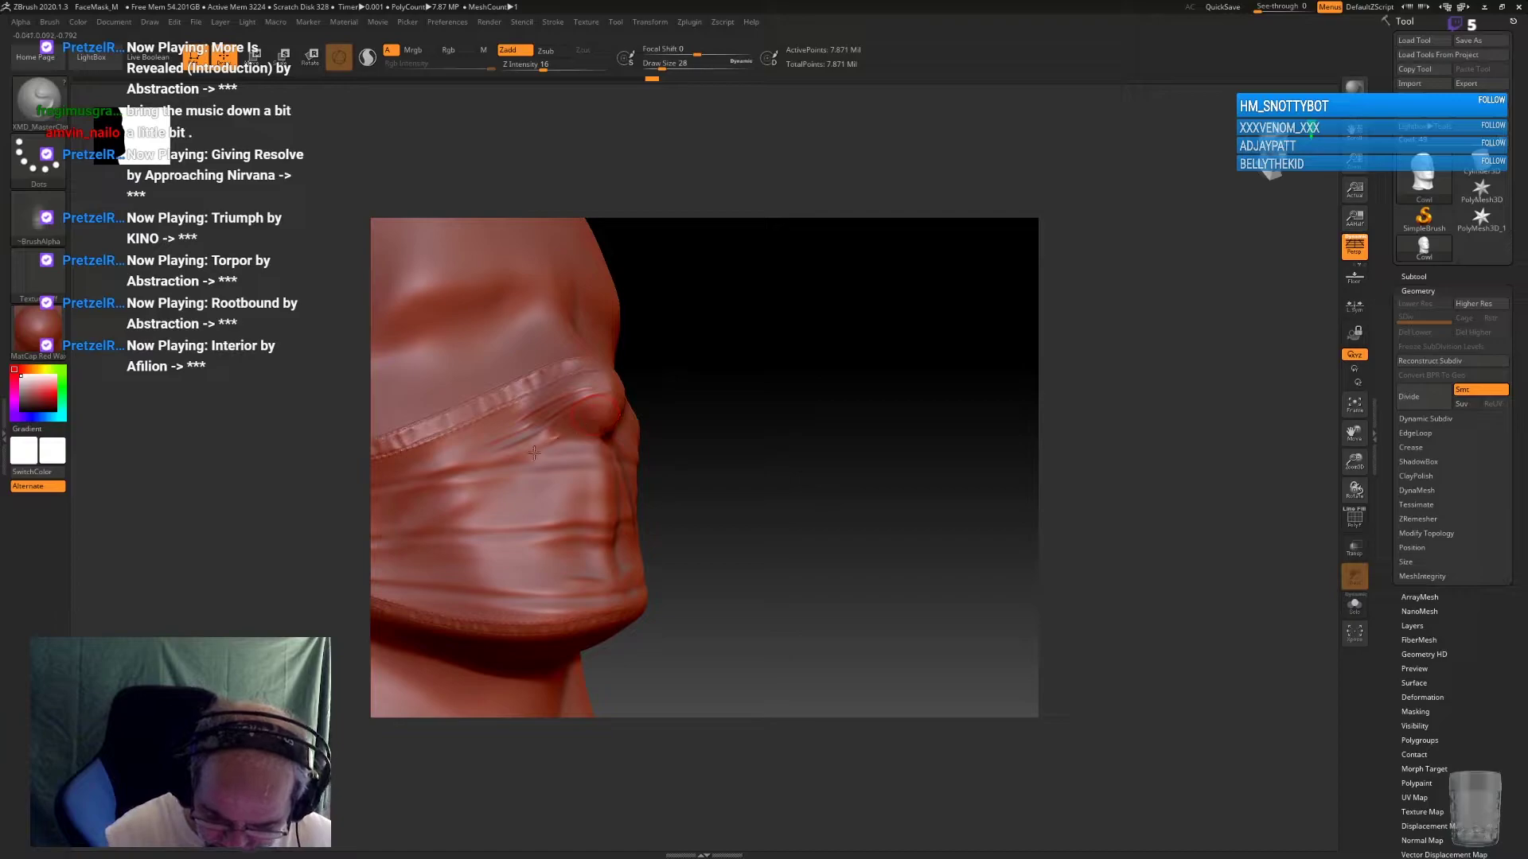
pyautogui.moveTo(868, 467); pyautogui.dragTo(853, 467)
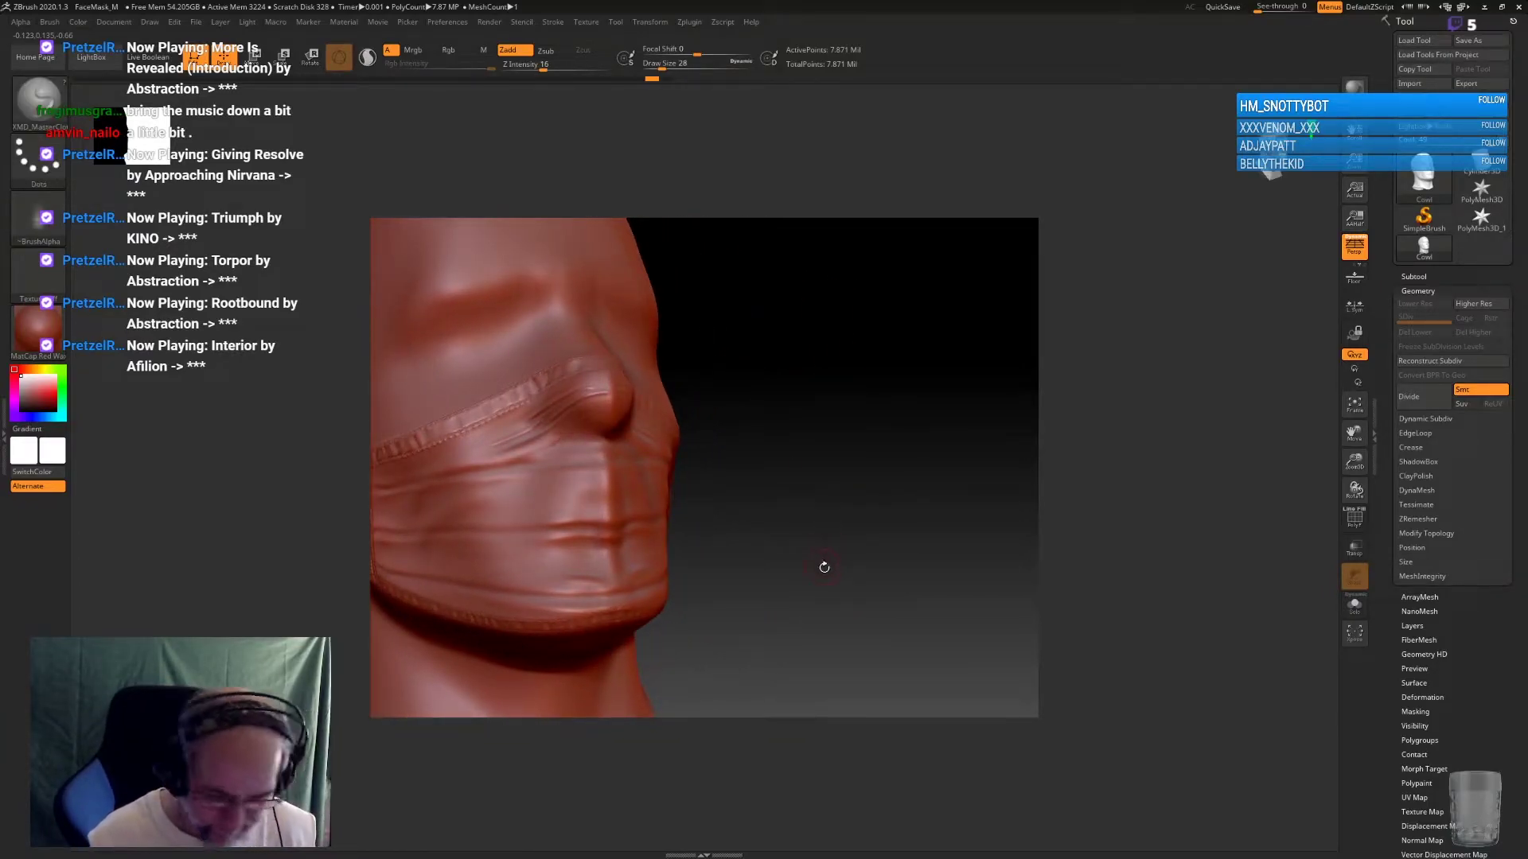
pyautogui.press('ctrl')
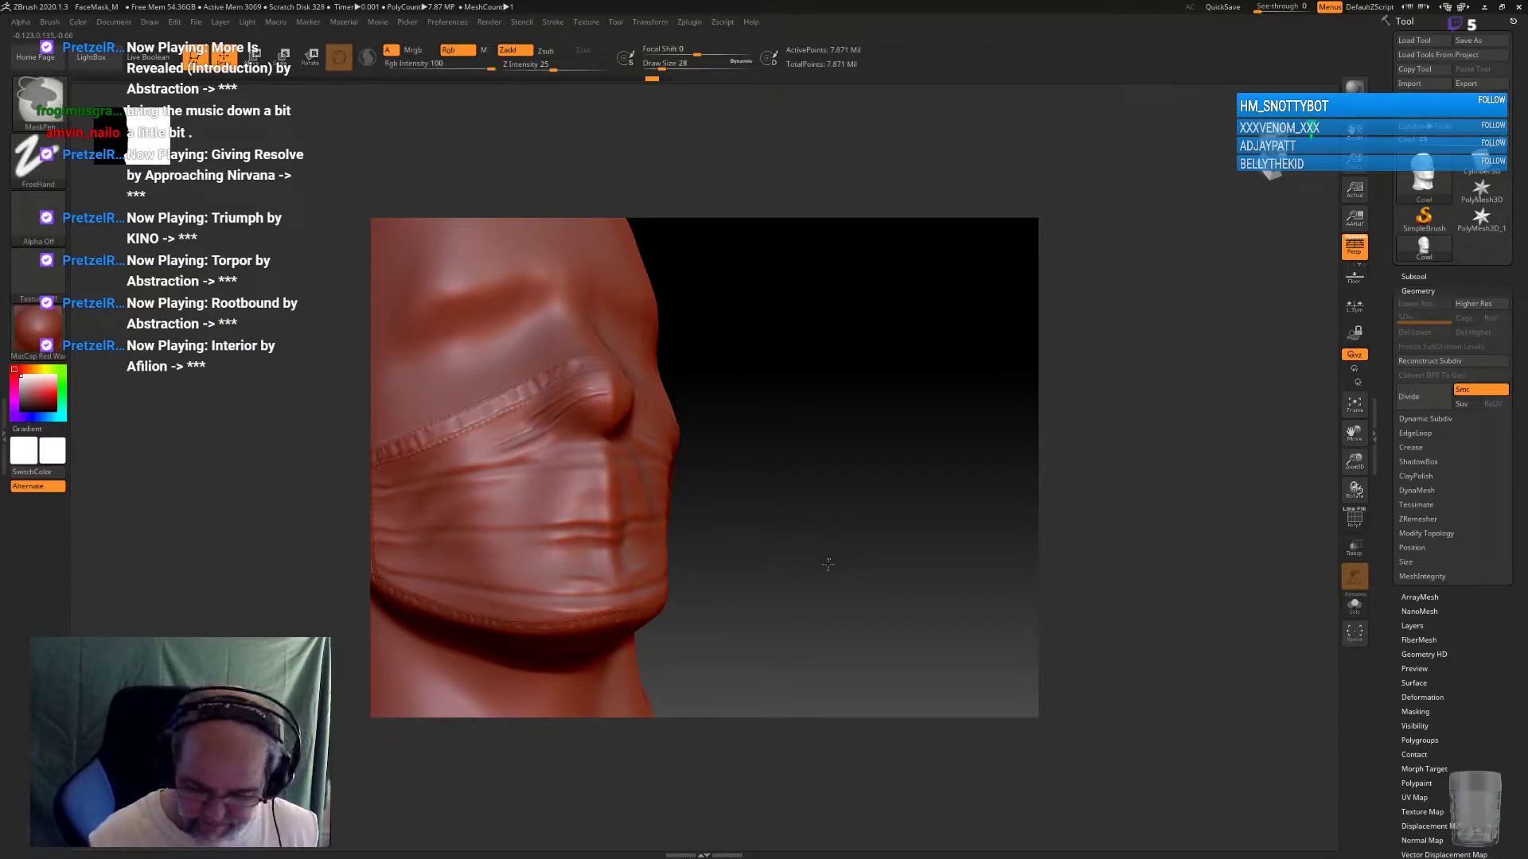
pyautogui.moveTo(821, 547)
pyautogui.mouseDown()
pyautogui.moveTo(830, 445)
pyautogui.moveTo(842, 550)
pyautogui.moveTo(833, 530)
pyautogui.moveTo(898, 546)
pyautogui.moveTo(908, 525)
pyautogui.moveTo(798, 467)
pyautogui.mouseUp()
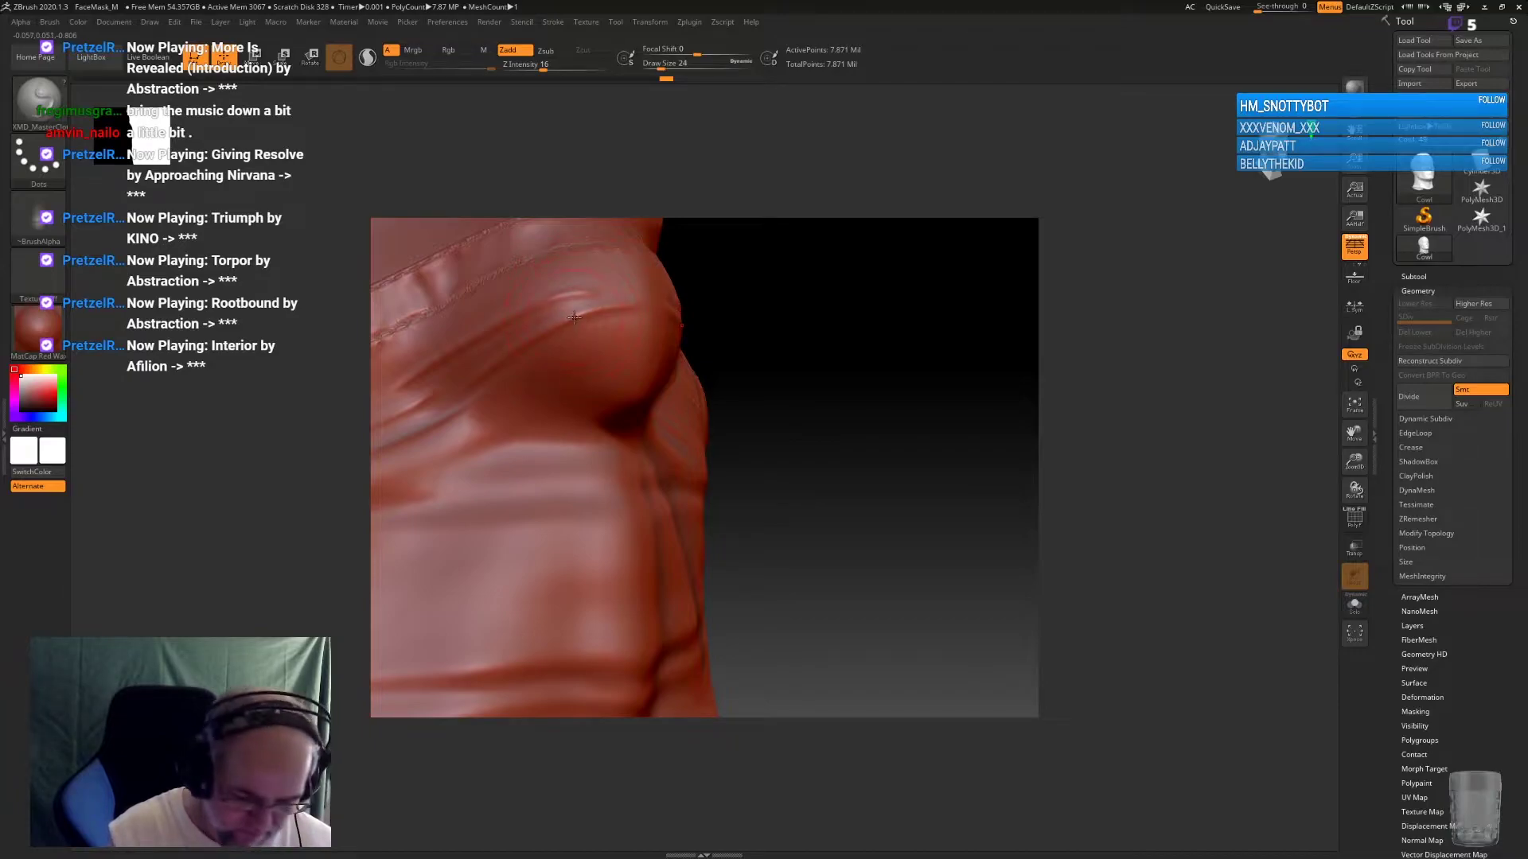
pyautogui.press('shift')
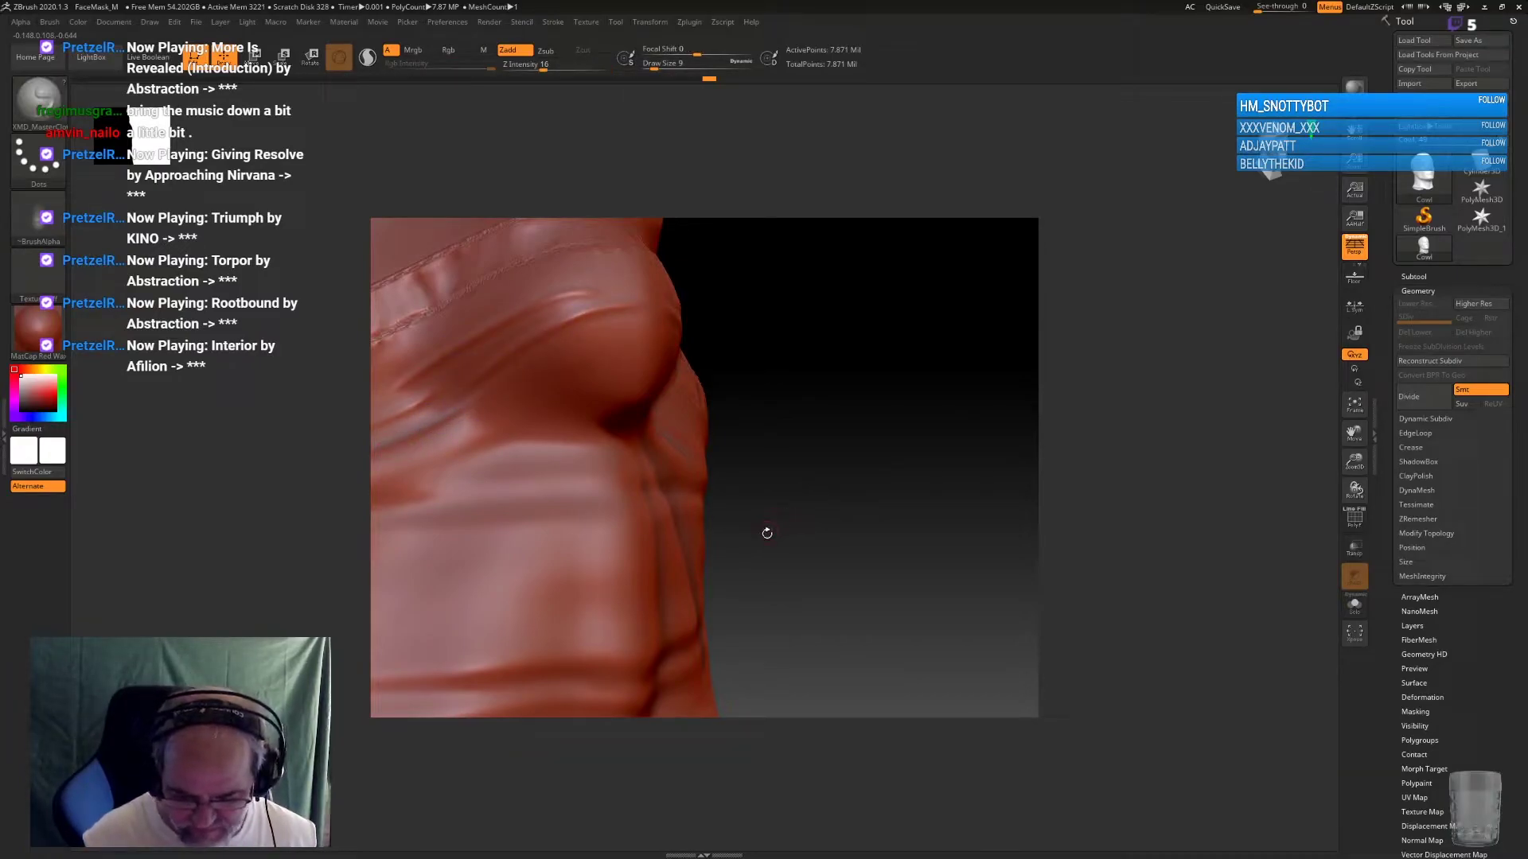
# Inspect the stitched mask from front, side and seam angles, then start saving with Ctrl+S
pyautogui.moveTo(766, 533); pyautogui.dragTo(828, 475)
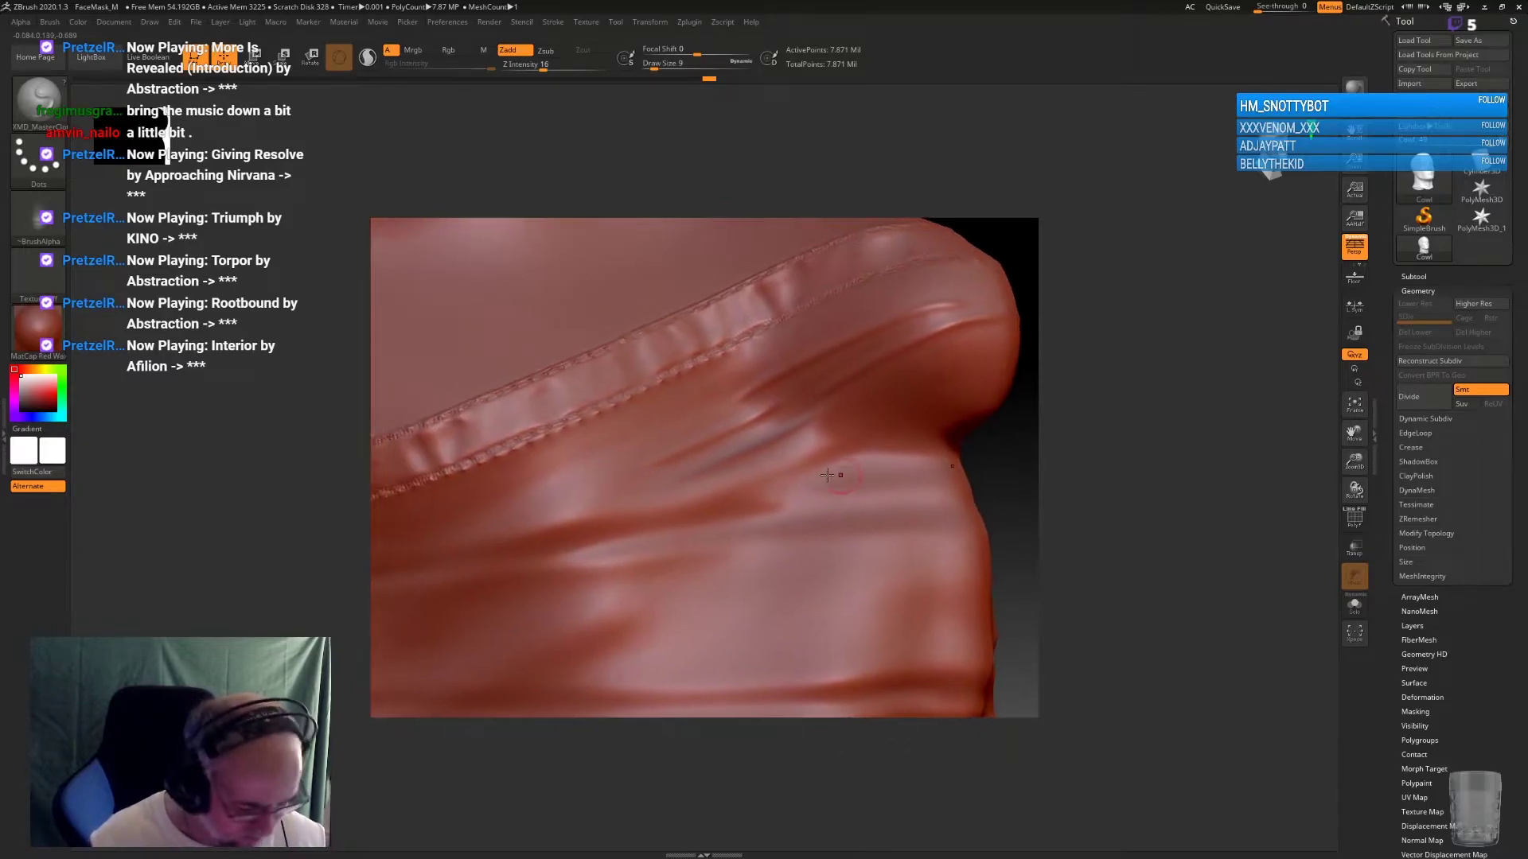
pyautogui.press('shift')
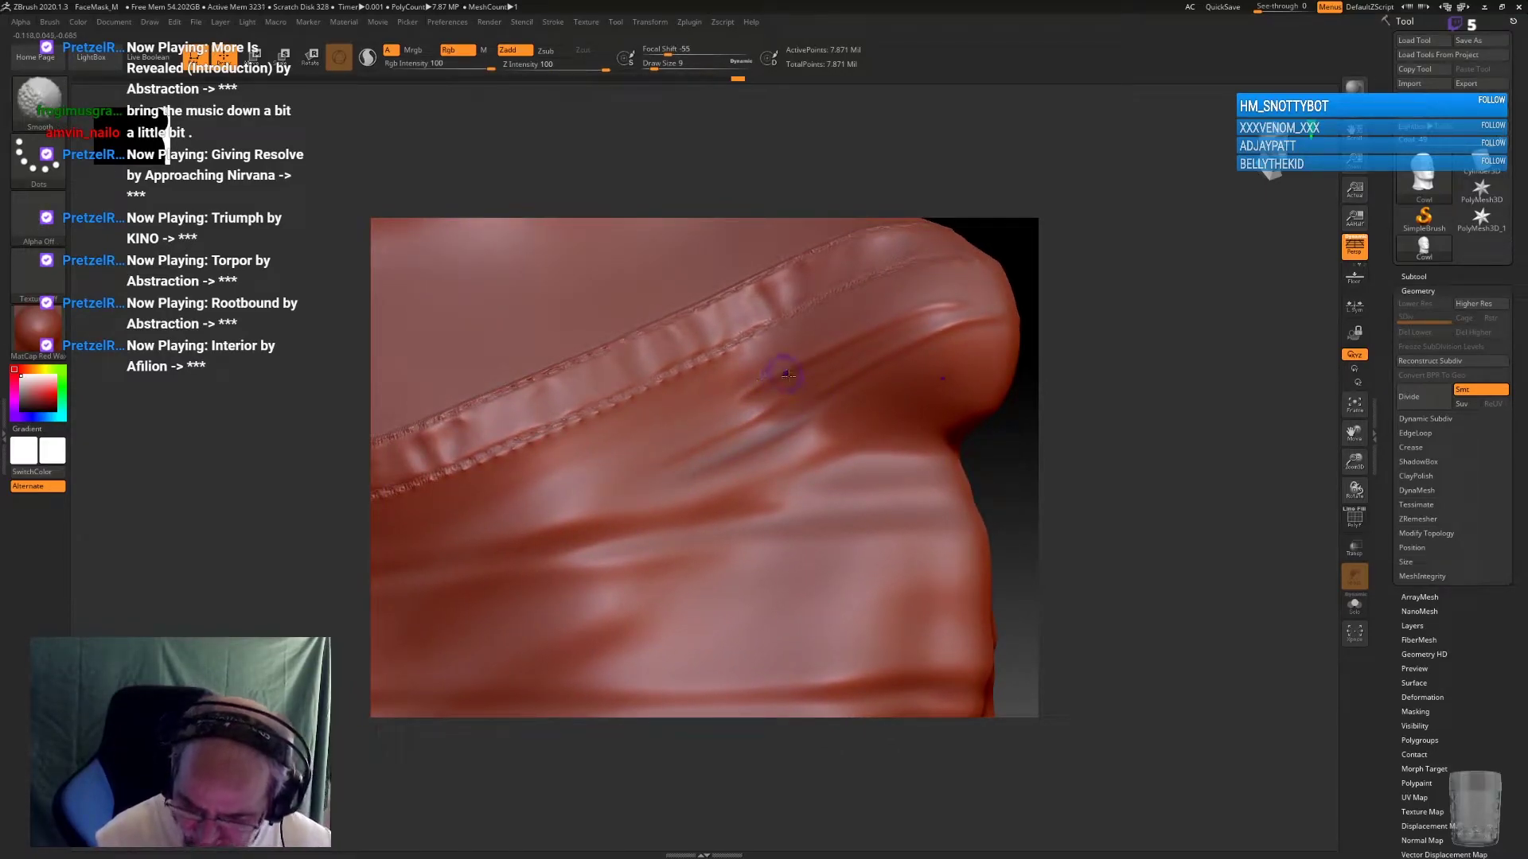
pyautogui.moveTo(1003, 549)
pyautogui.mouseDown()
pyautogui.moveTo(968, 386)
pyautogui.moveTo(948, 464)
pyautogui.mouseUp()
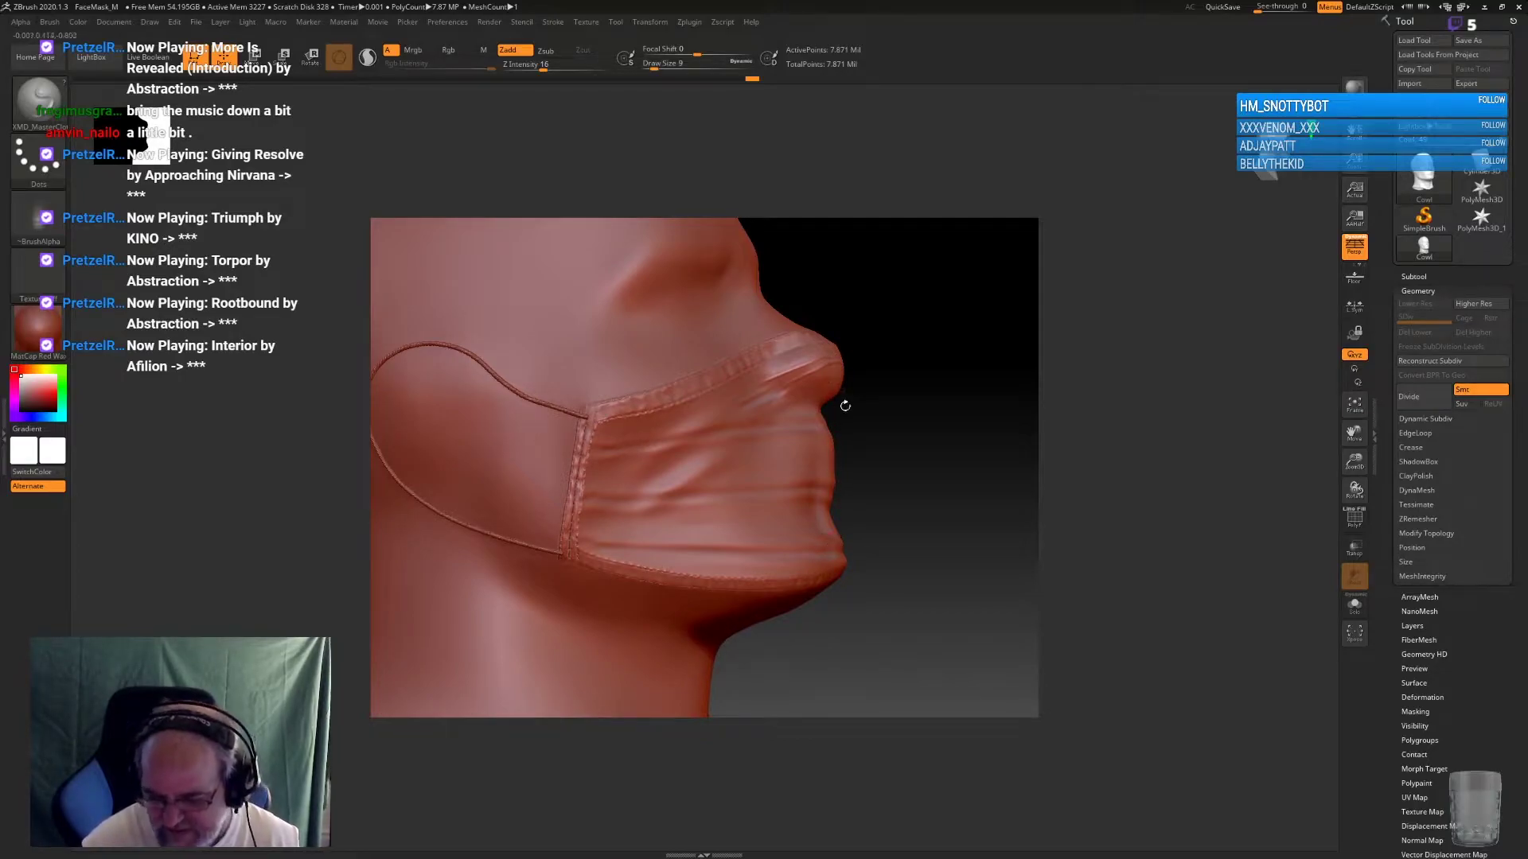
pyautogui.moveTo(842, 406)
pyautogui.mouseDown()
pyautogui.moveTo(907, 499)
pyautogui.moveTo(833, 384)
pyautogui.moveTo(856, 407)
pyautogui.mouseUp()
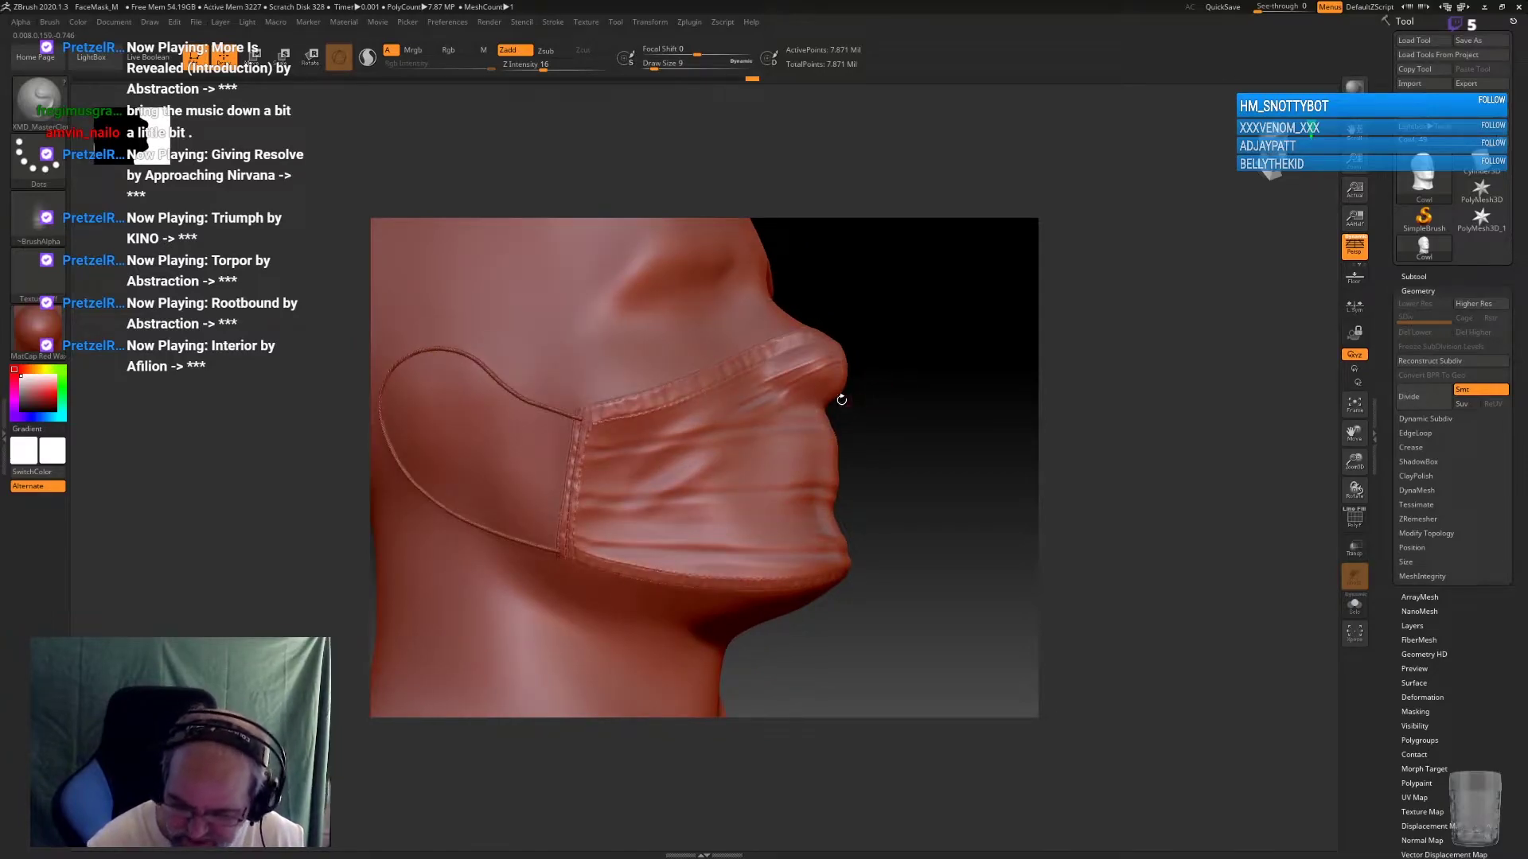
pyautogui.moveTo(937, 522)
pyautogui.mouseDown()
pyautogui.moveTo(915, 521)
pyautogui.moveTo(942, 511)
pyautogui.moveTo(942, 468)
pyautogui.moveTo(960, 487)
pyautogui.moveTo(546, 624)
pyautogui.mouseUp()
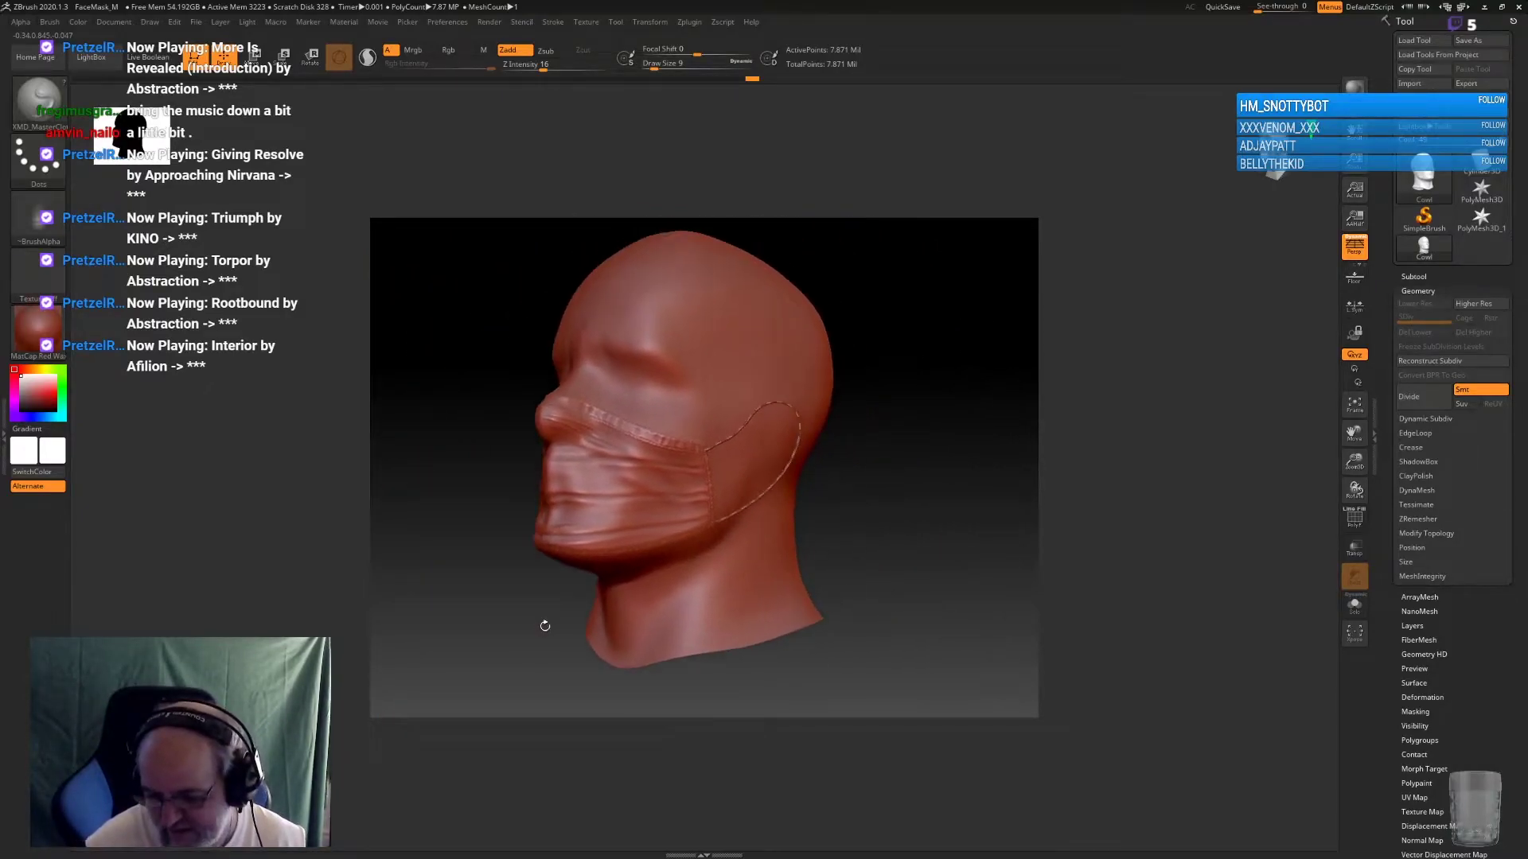
pyautogui.moveTo(901, 473)
pyautogui.mouseDown()
pyautogui.moveTo(893, 521)
pyautogui.moveTo(928, 481)
pyautogui.moveTo(966, 470)
pyautogui.moveTo(859, 509)
pyautogui.moveTo(873, 500)
pyautogui.mouseUp()
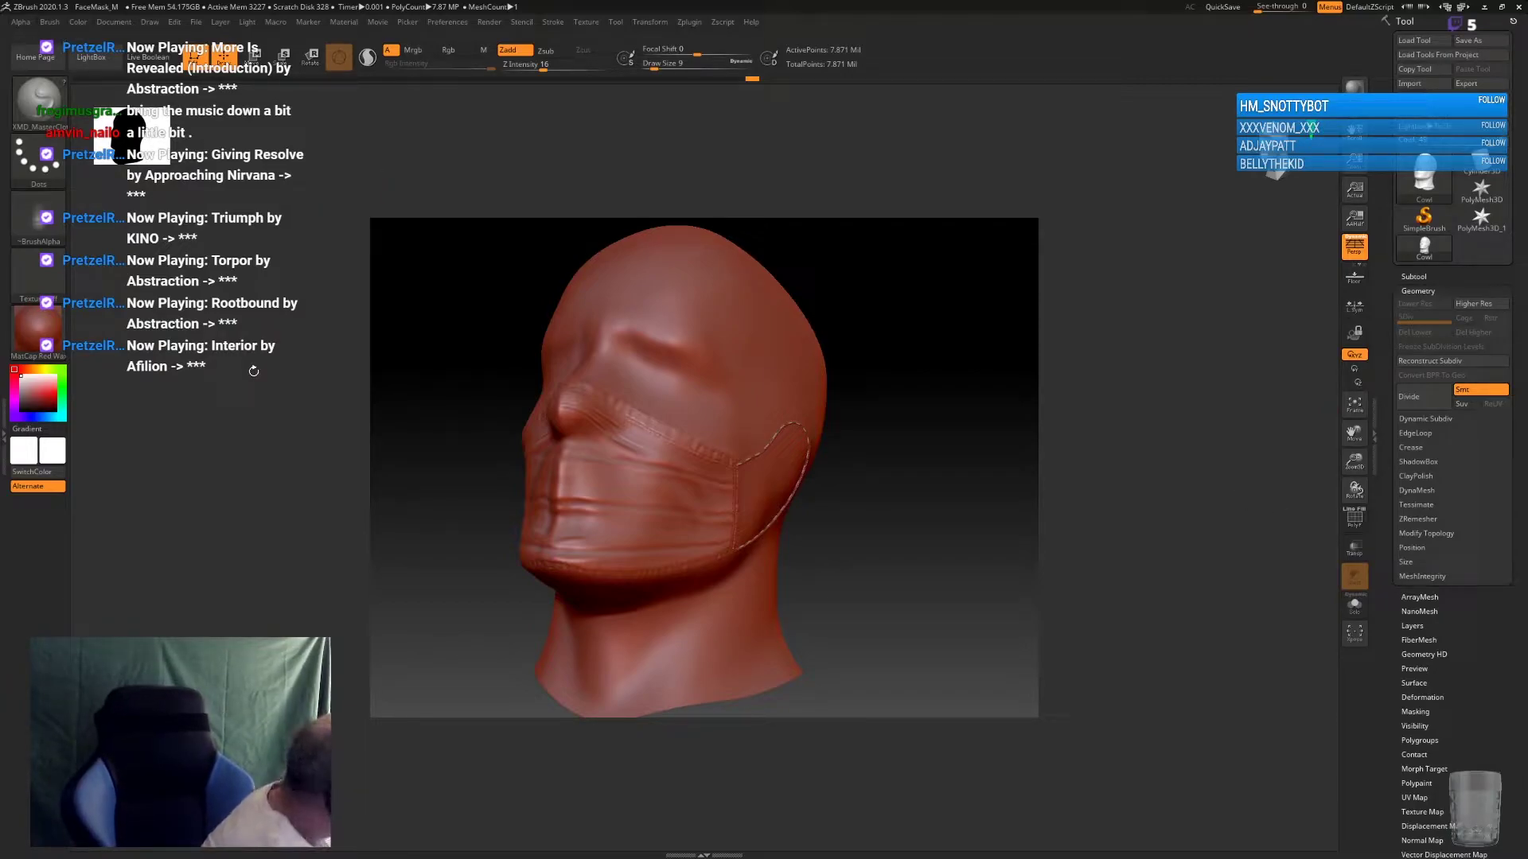
pyautogui.hotkey('ctrl', 's')
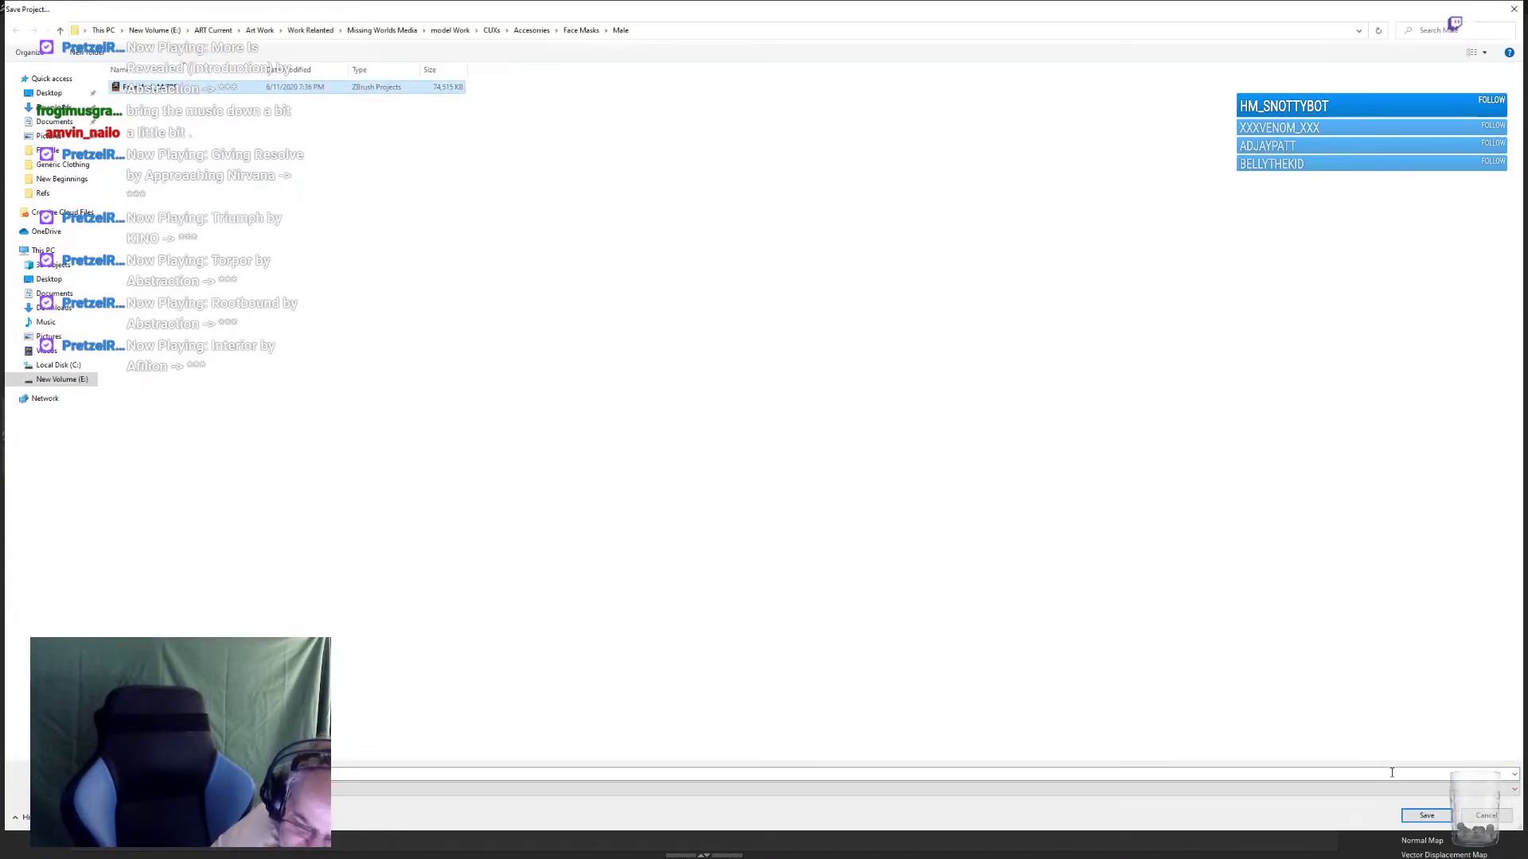
# Overwrite FaceMask_M.ZPR and export the mask as FBX into the Face Masks Male folder
pyautogui.click(1427, 816)
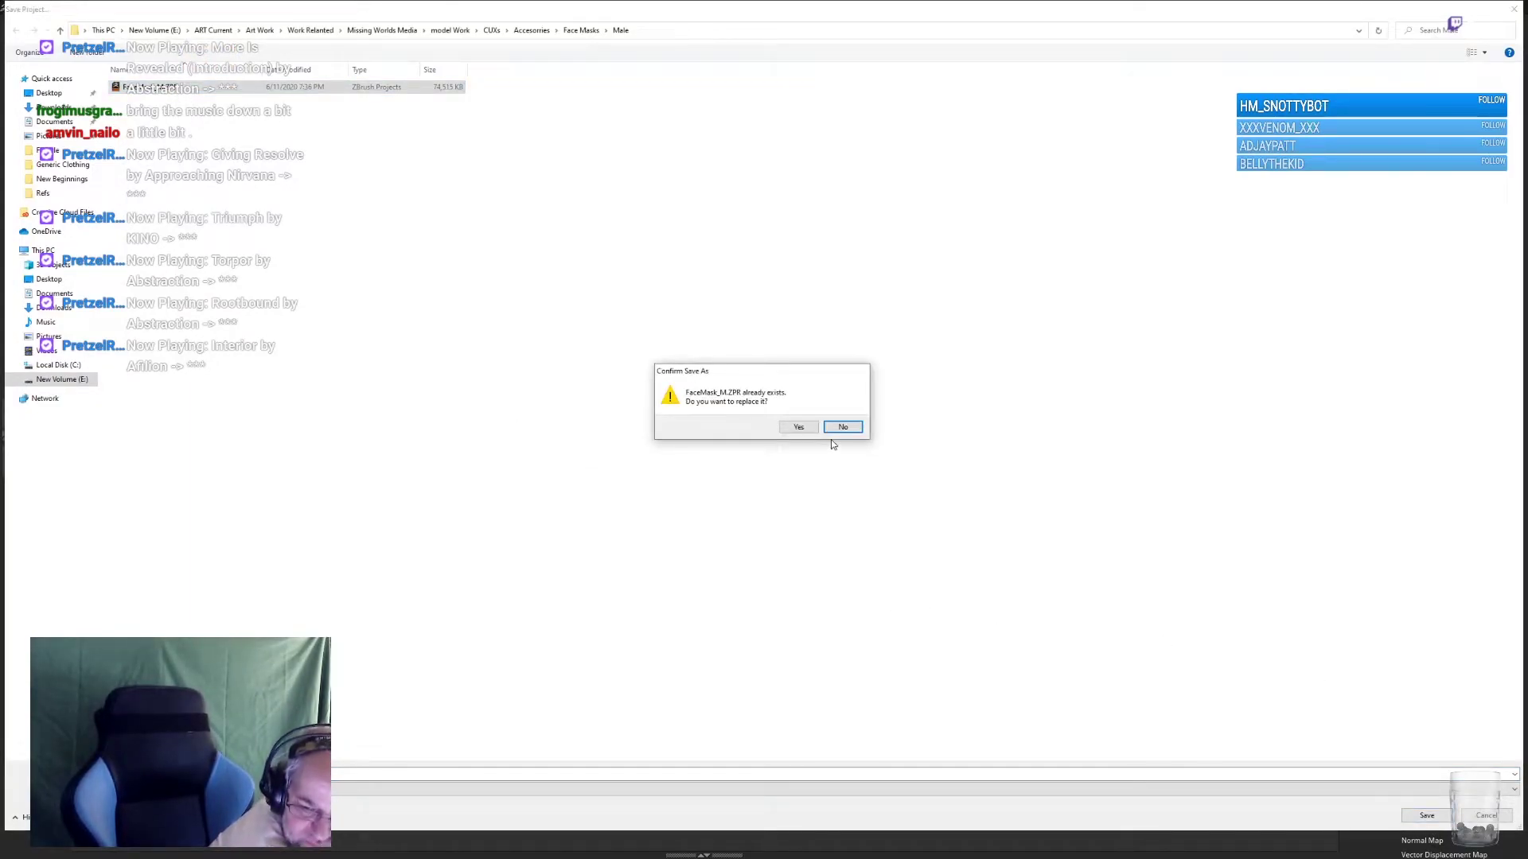
pyautogui.click(798, 427)
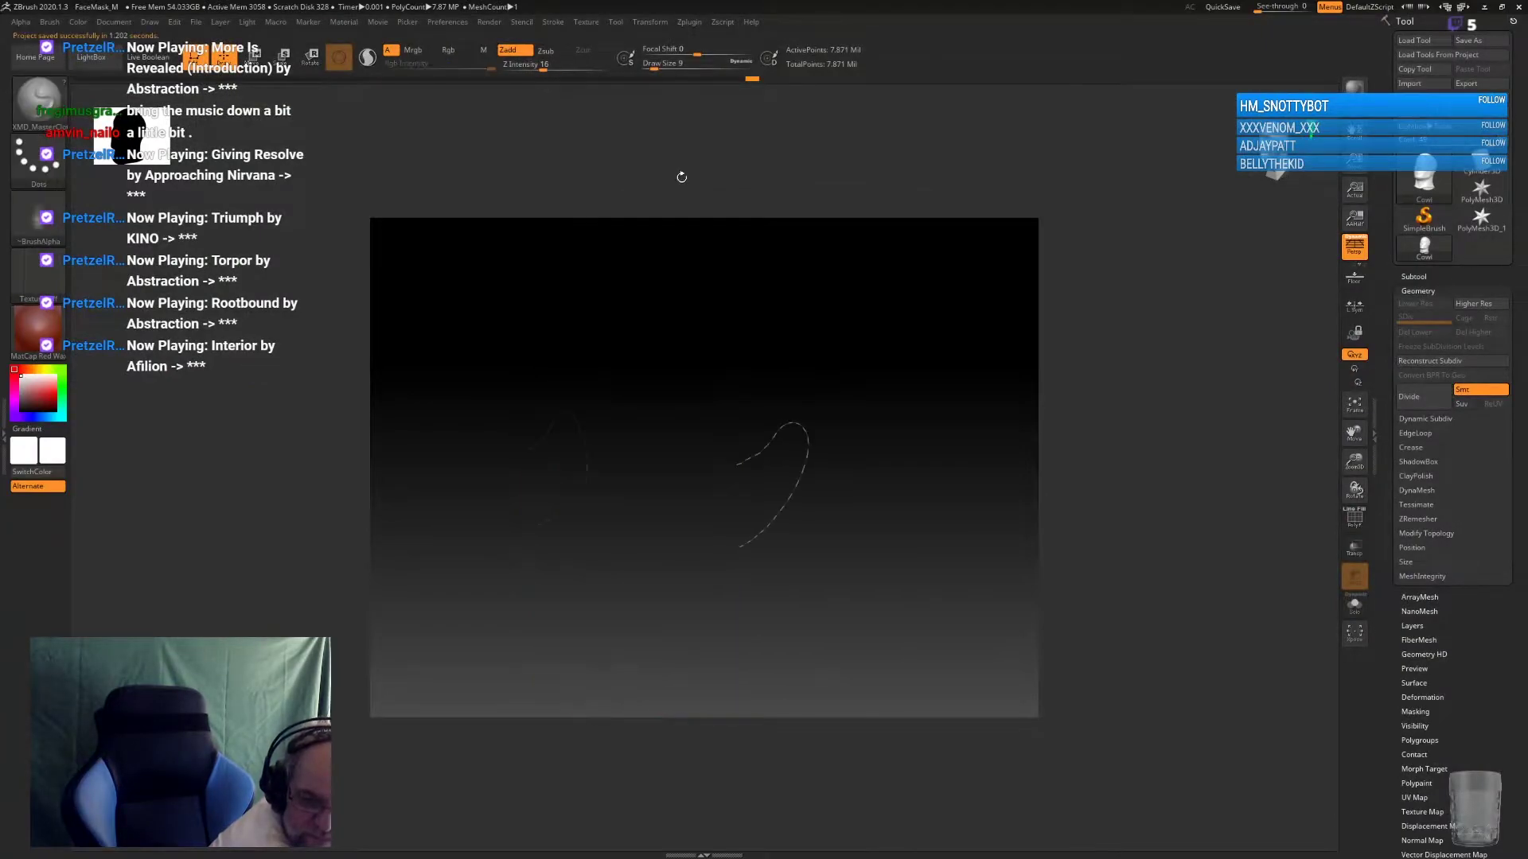
pyautogui.click(697, 25)
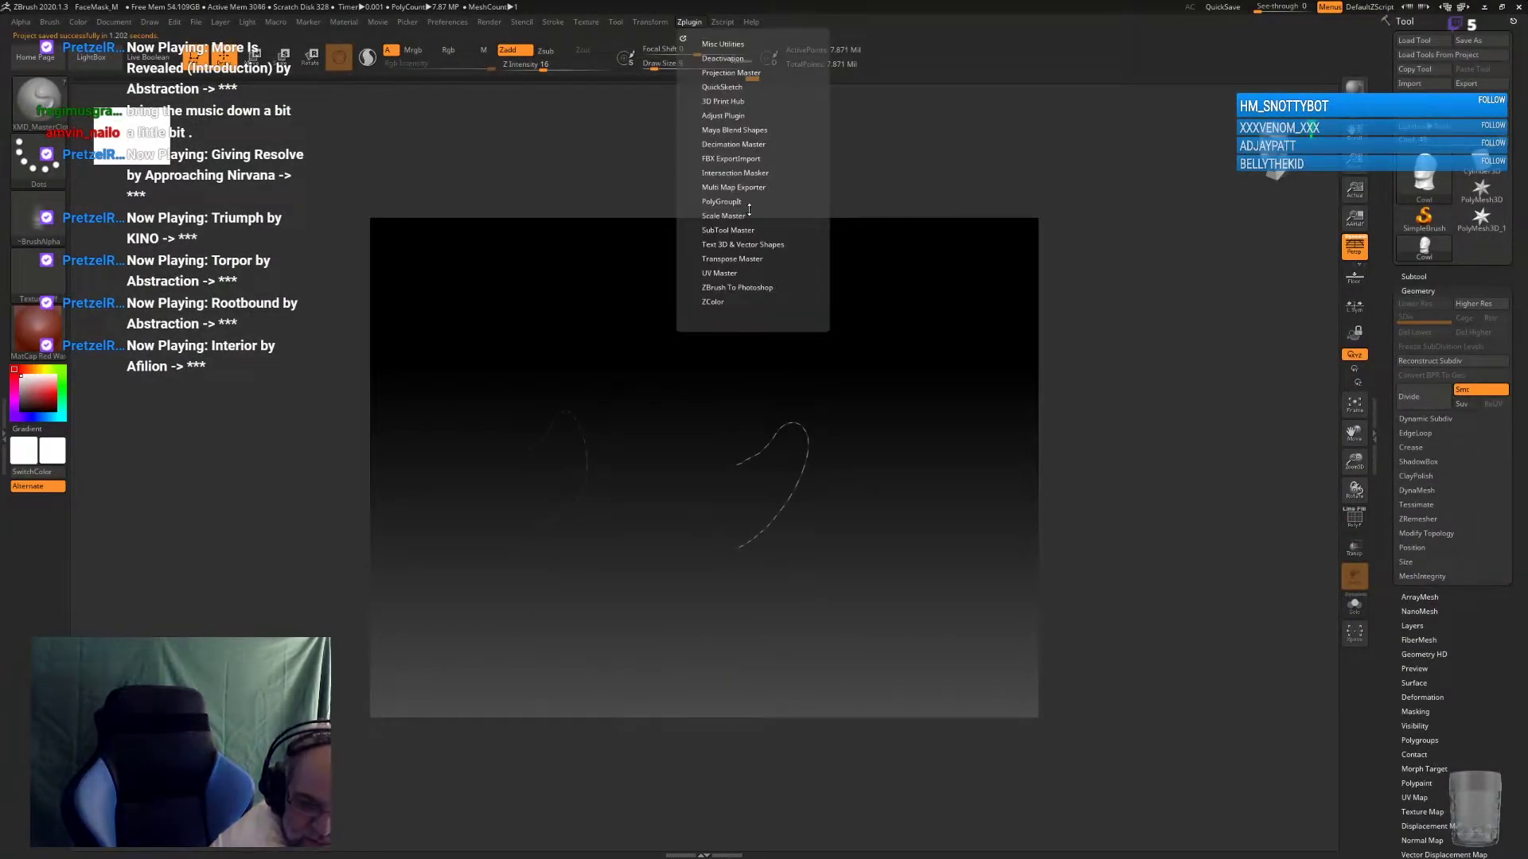
pyautogui.click(732, 159)
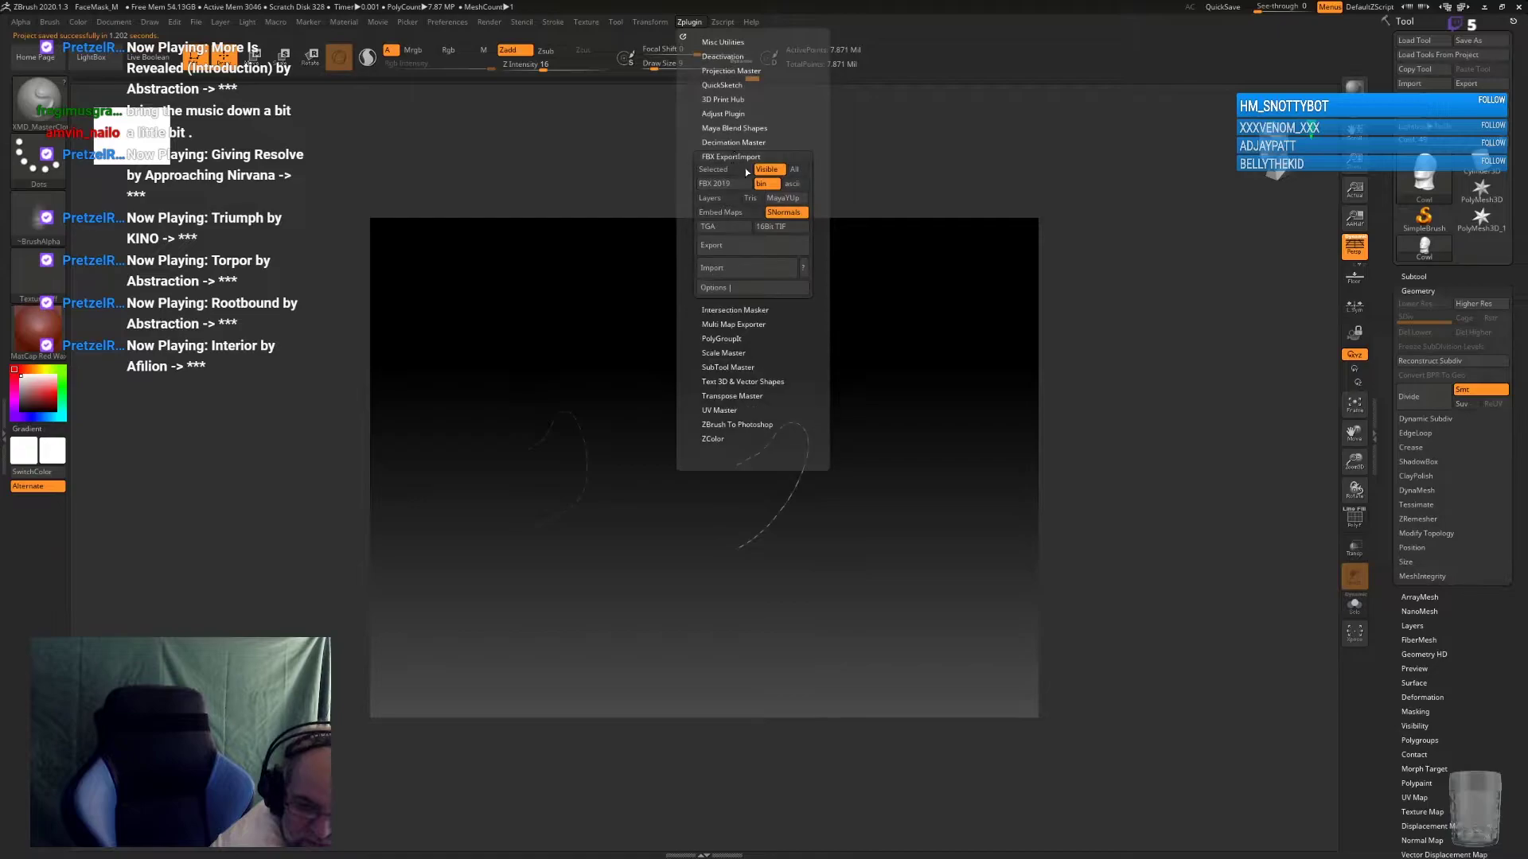
pyautogui.click(711, 252)
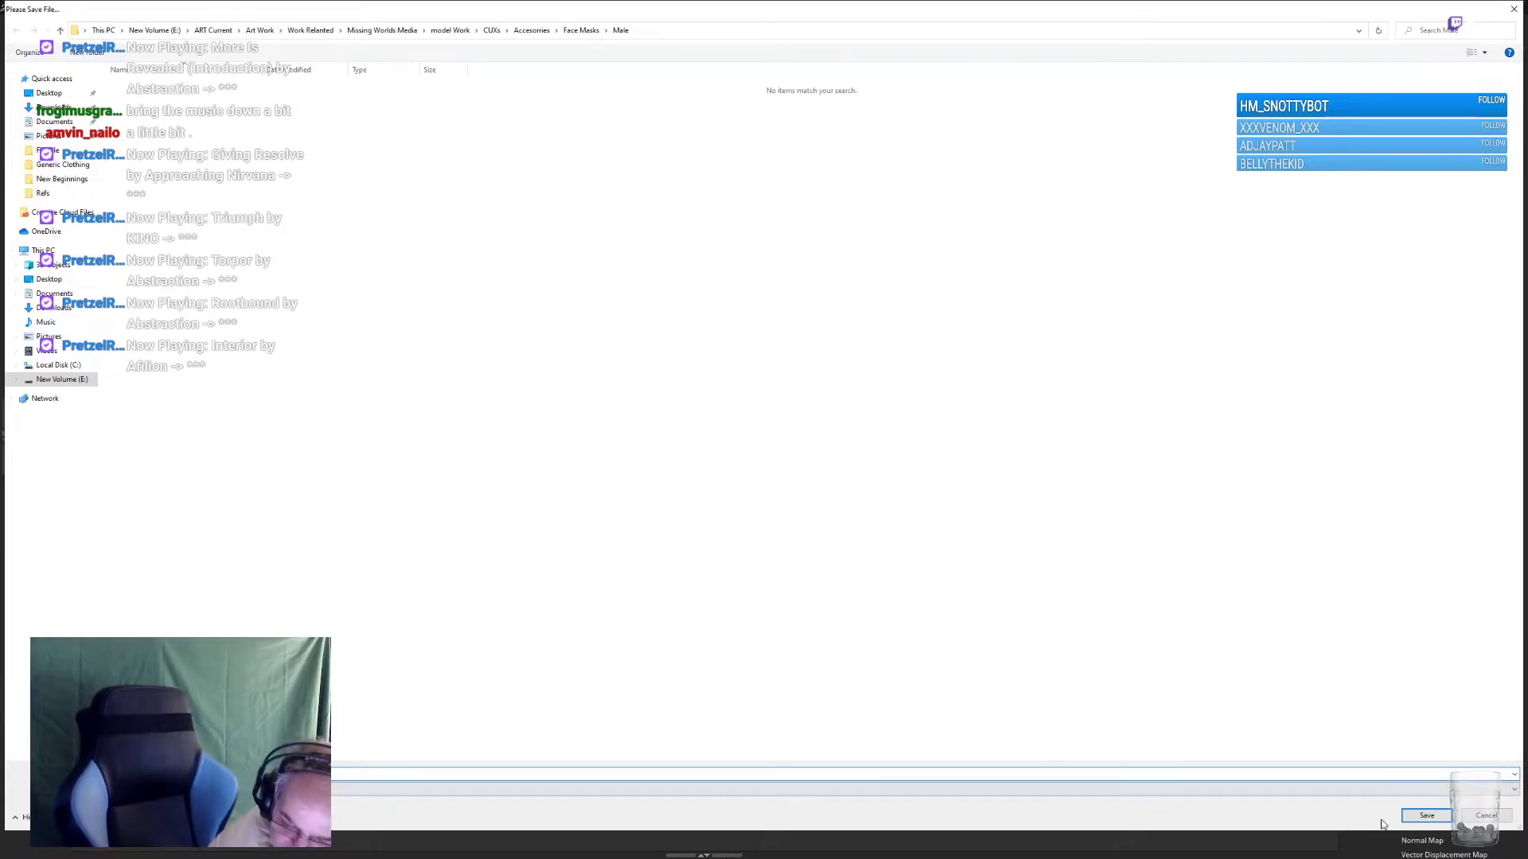
pyautogui.click(1428, 815)
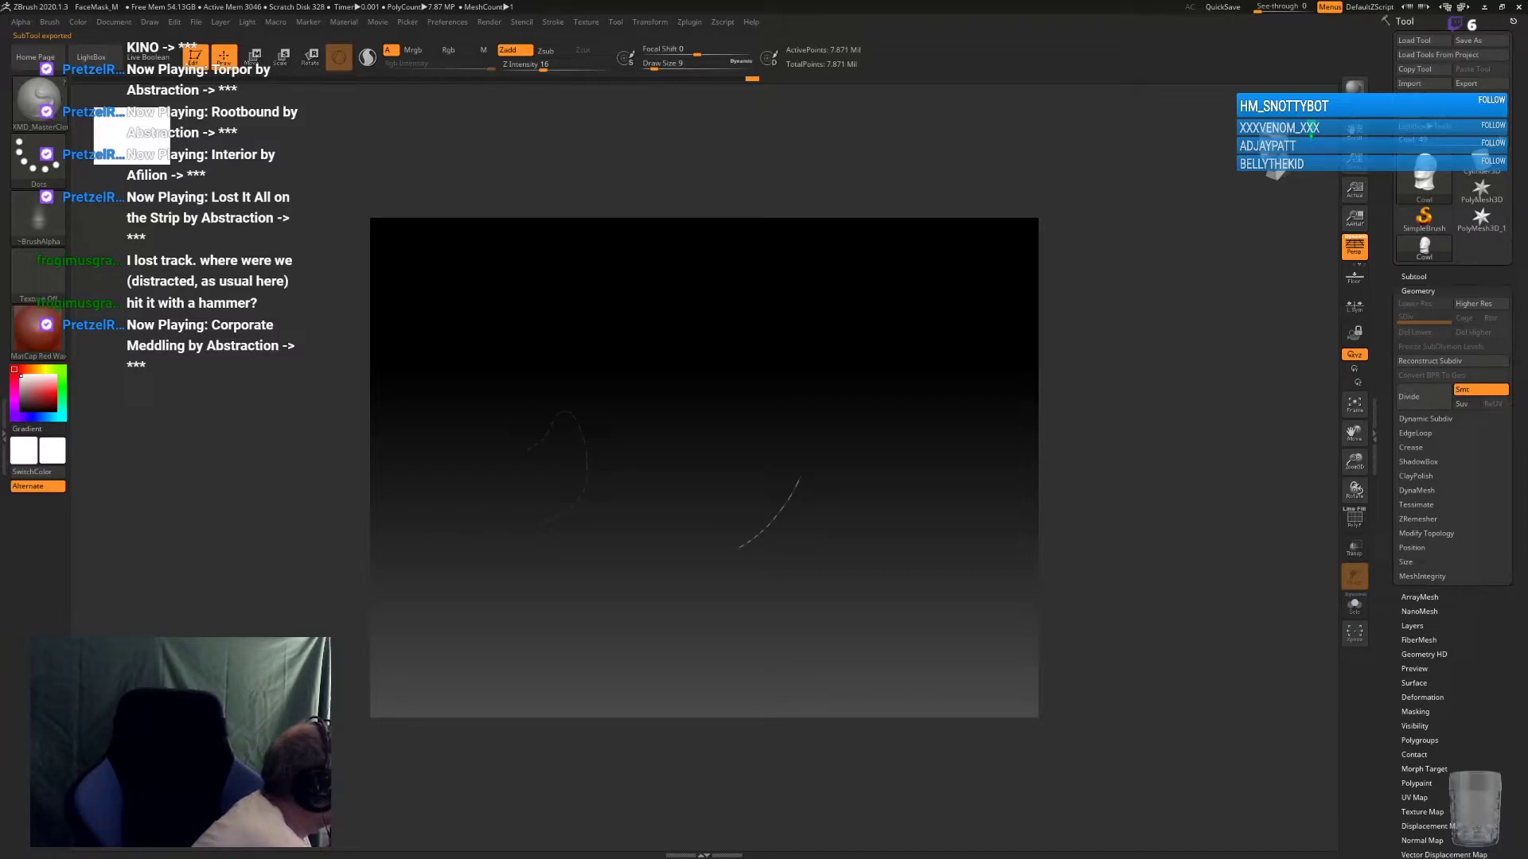
# Switch from ZBrush to Substance Painter, showing the MaleCowl_START head model
pyautogui.hotkey('alt', 'Tab')
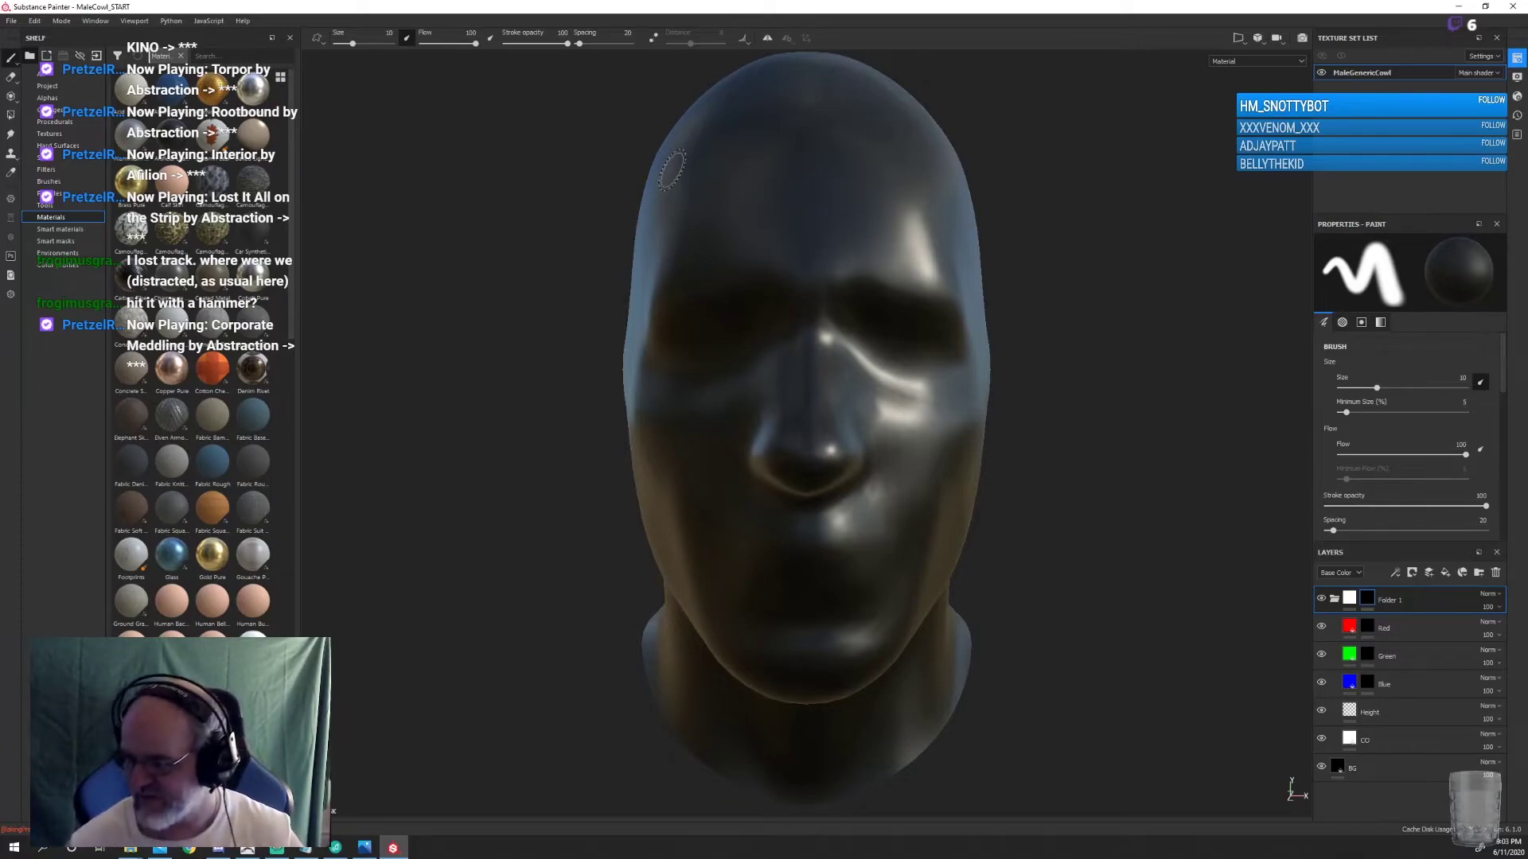
# Bake the MaleCowl texture set's mesh maps using FaceMask_M_HP.fbx as the high-definition mesh
pyautogui.click(1517, 59)
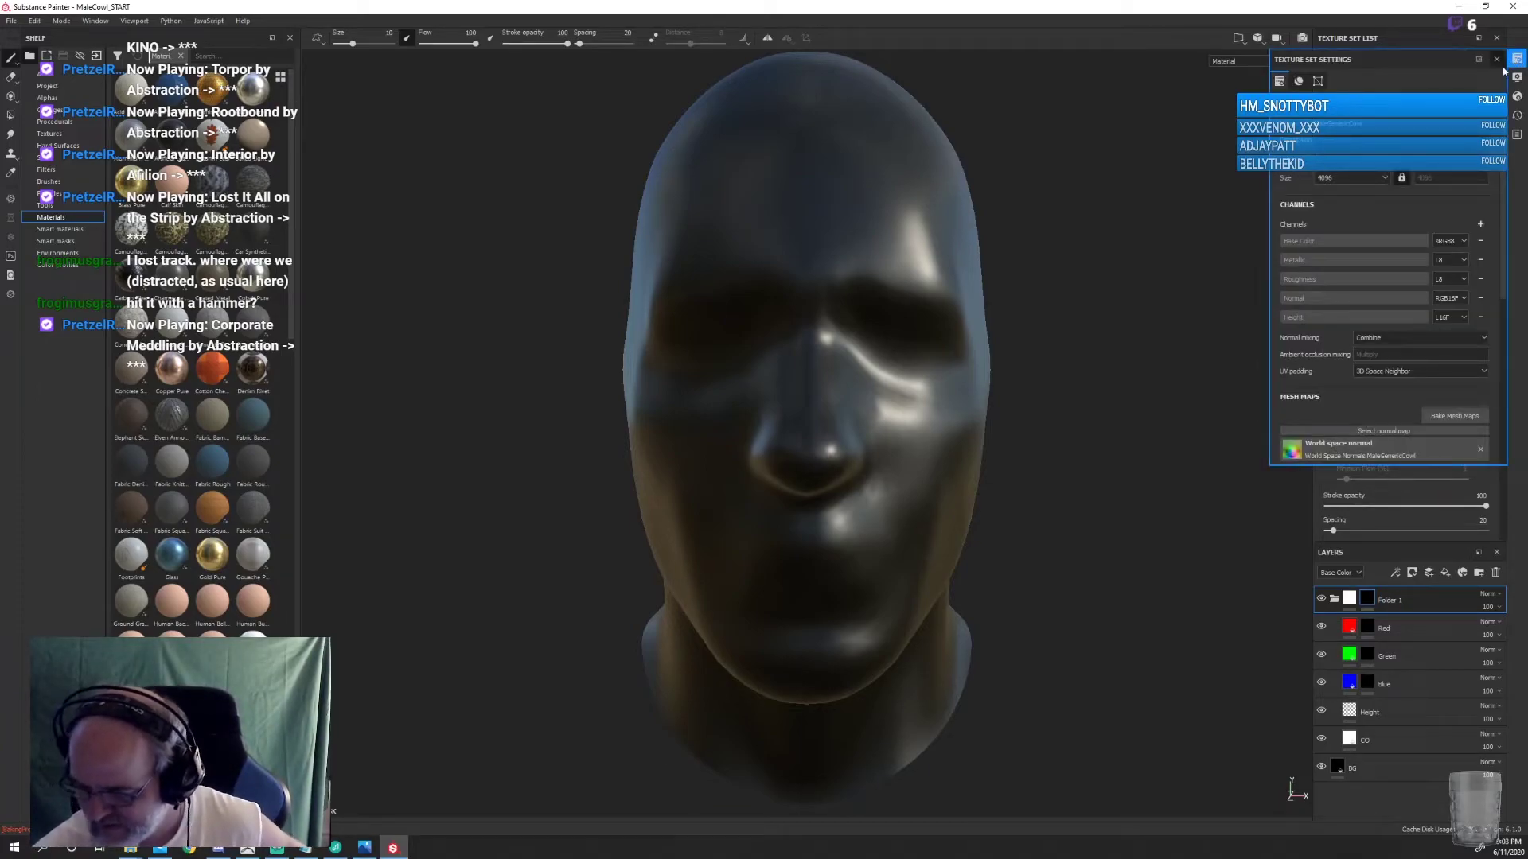
pyautogui.click(1455, 414)
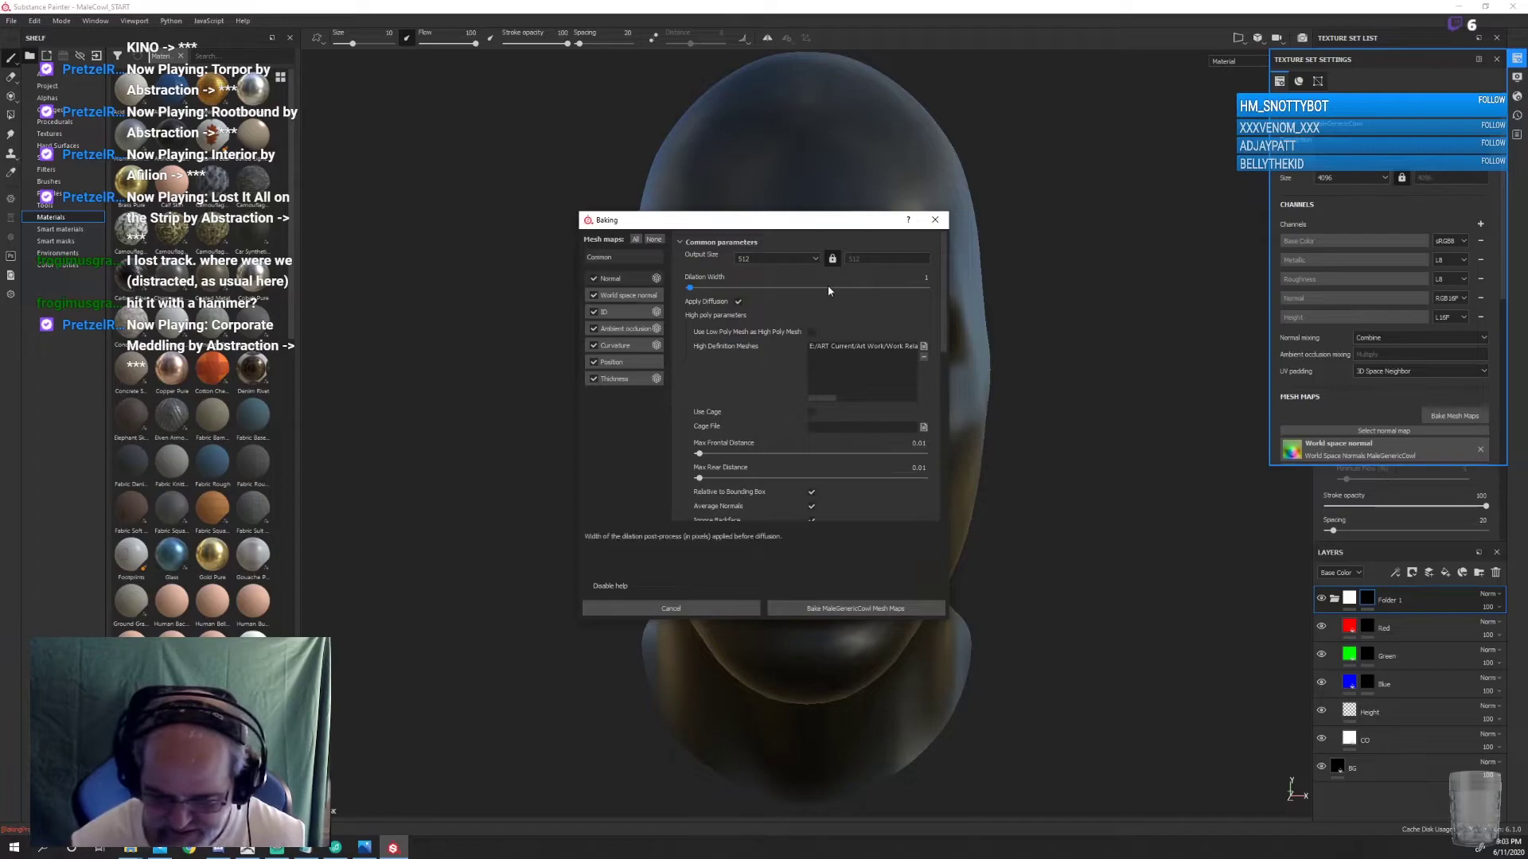
pyautogui.click(924, 347)
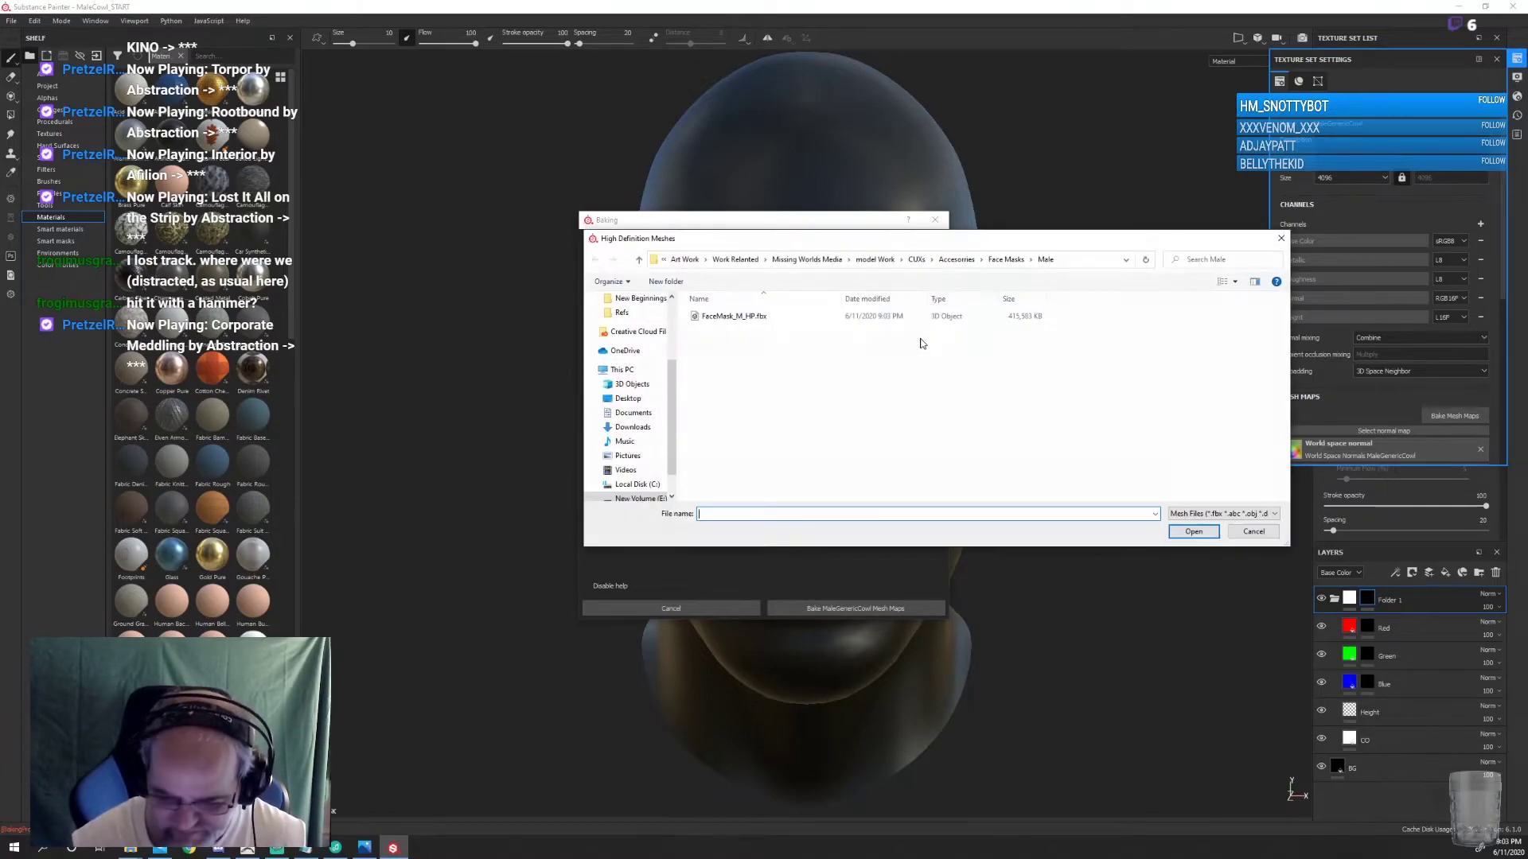
pyautogui.click(740, 316)
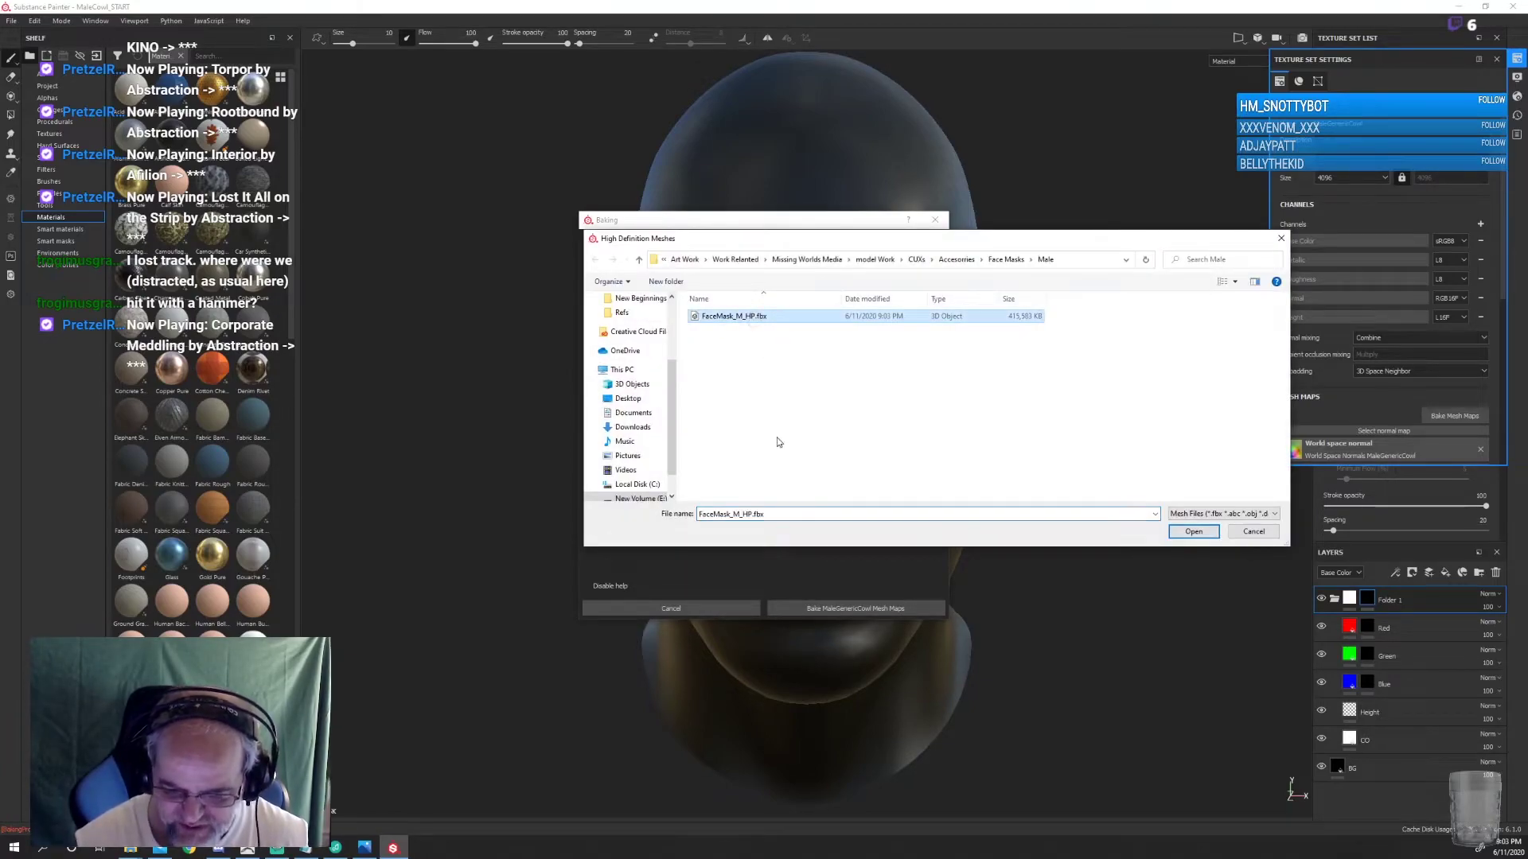
pyautogui.click(1194, 531)
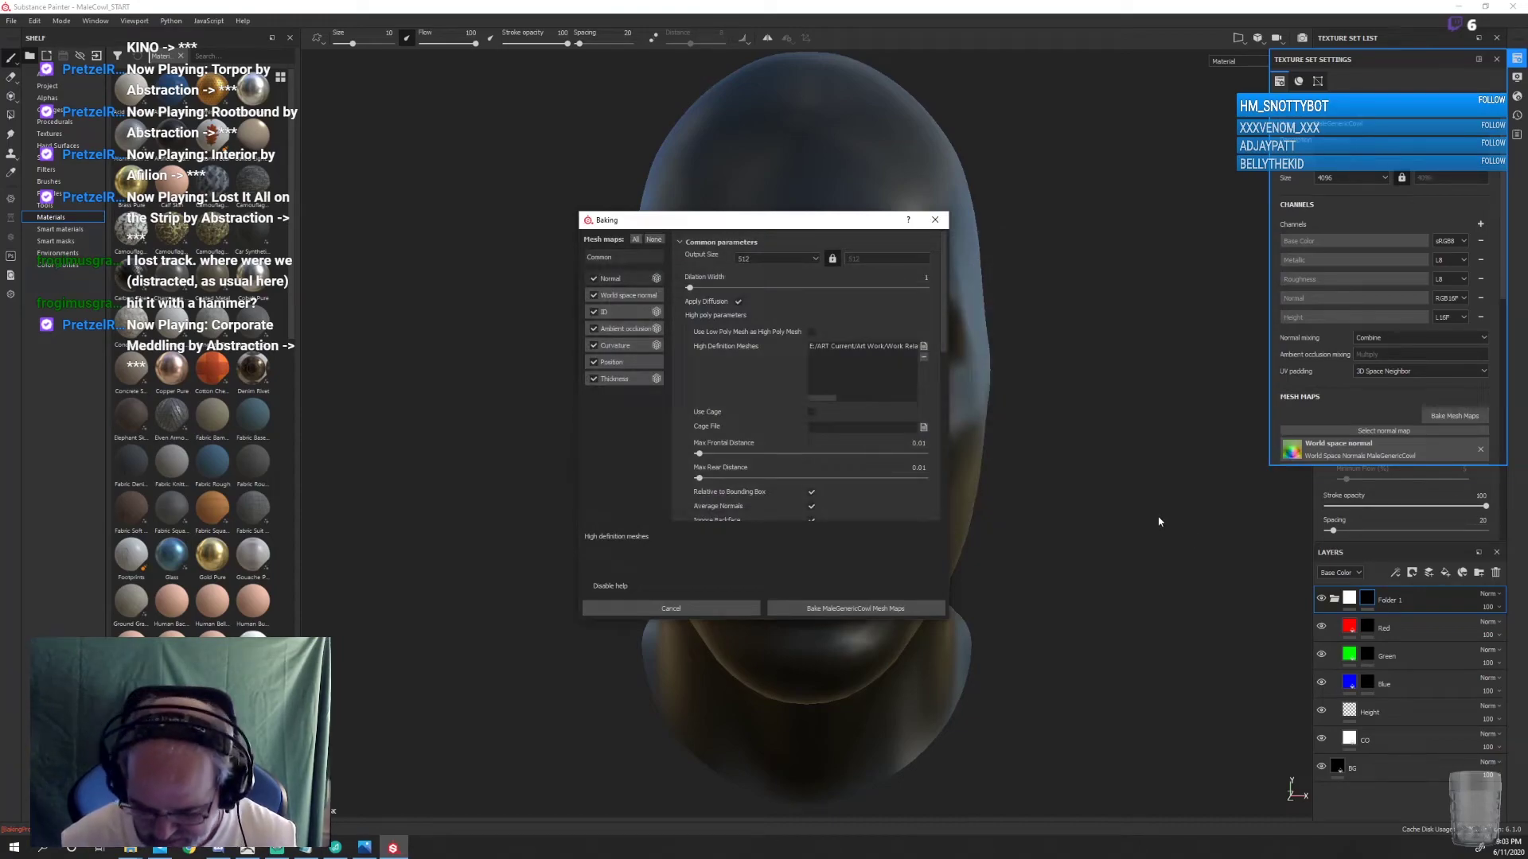
pyautogui.click(916, 609)
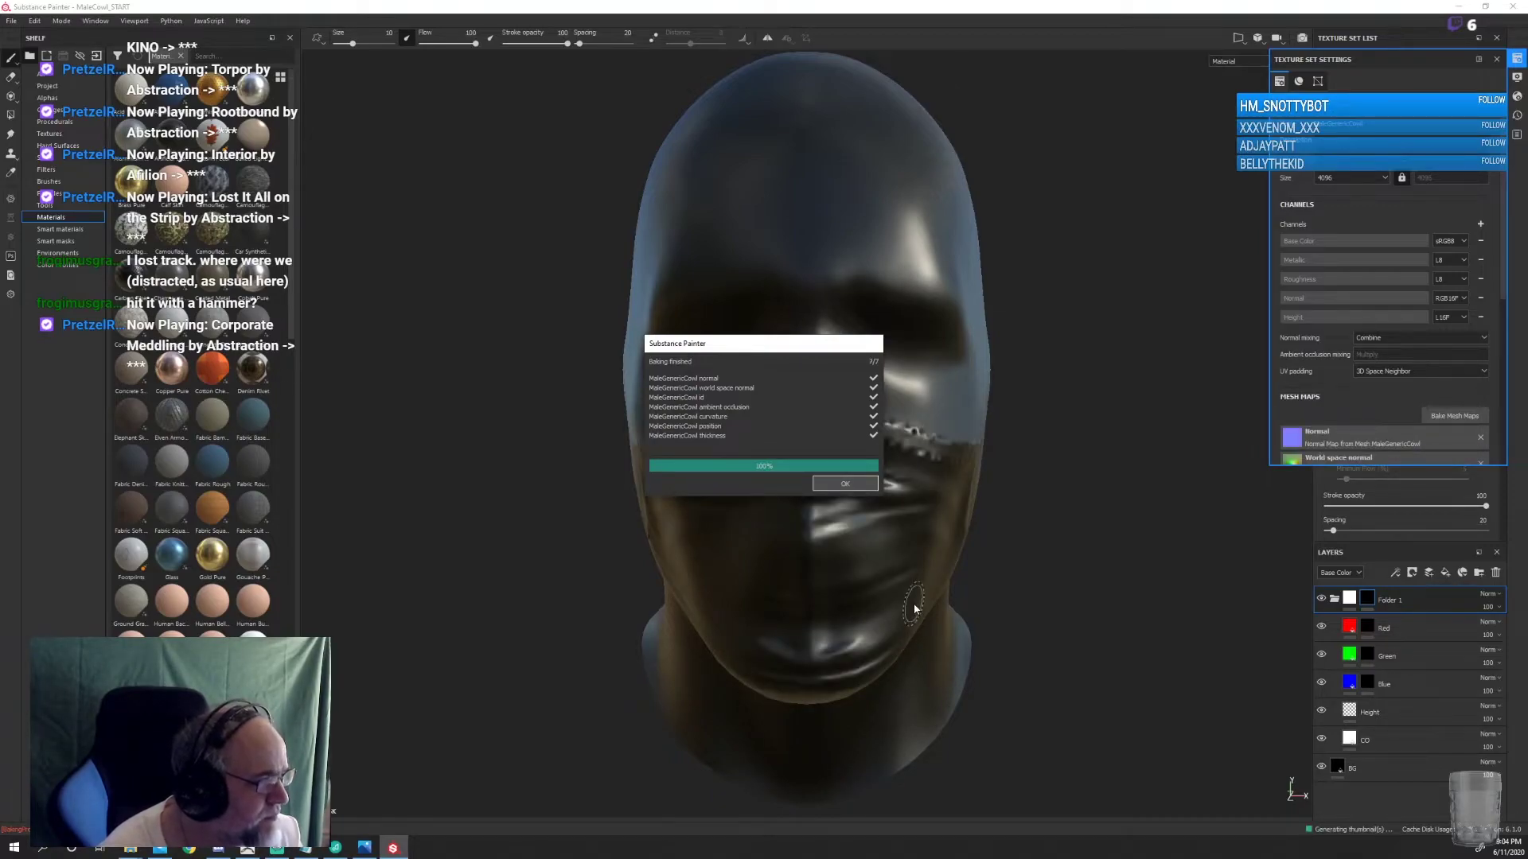
# Dismiss the 7/7 baking-finished notice and orbit to view the mask's seams on the head
pyautogui.click(837, 484)
pyautogui.moveTo(1005, 569)
pyautogui.keyDown('alt'); pyautogui.mouseDown()
pyautogui.moveTo(1109, 553)
pyautogui.moveTo(1153, 566)
pyautogui.moveTo(1142, 594)
pyautogui.moveTo(1093, 602)
pyautogui.moveTo(1088, 535)
pyautogui.moveTo(1067, 512)
pyautogui.moveTo(881, 504)
pyautogui.moveTo(1058, 476)
pyautogui.moveTo(869, 623)
pyautogui.moveTo(1002, 608)
pyautogui.moveTo(1093, 623)
pyautogui.mouseUp(); pyautogui.keyUp('alt')
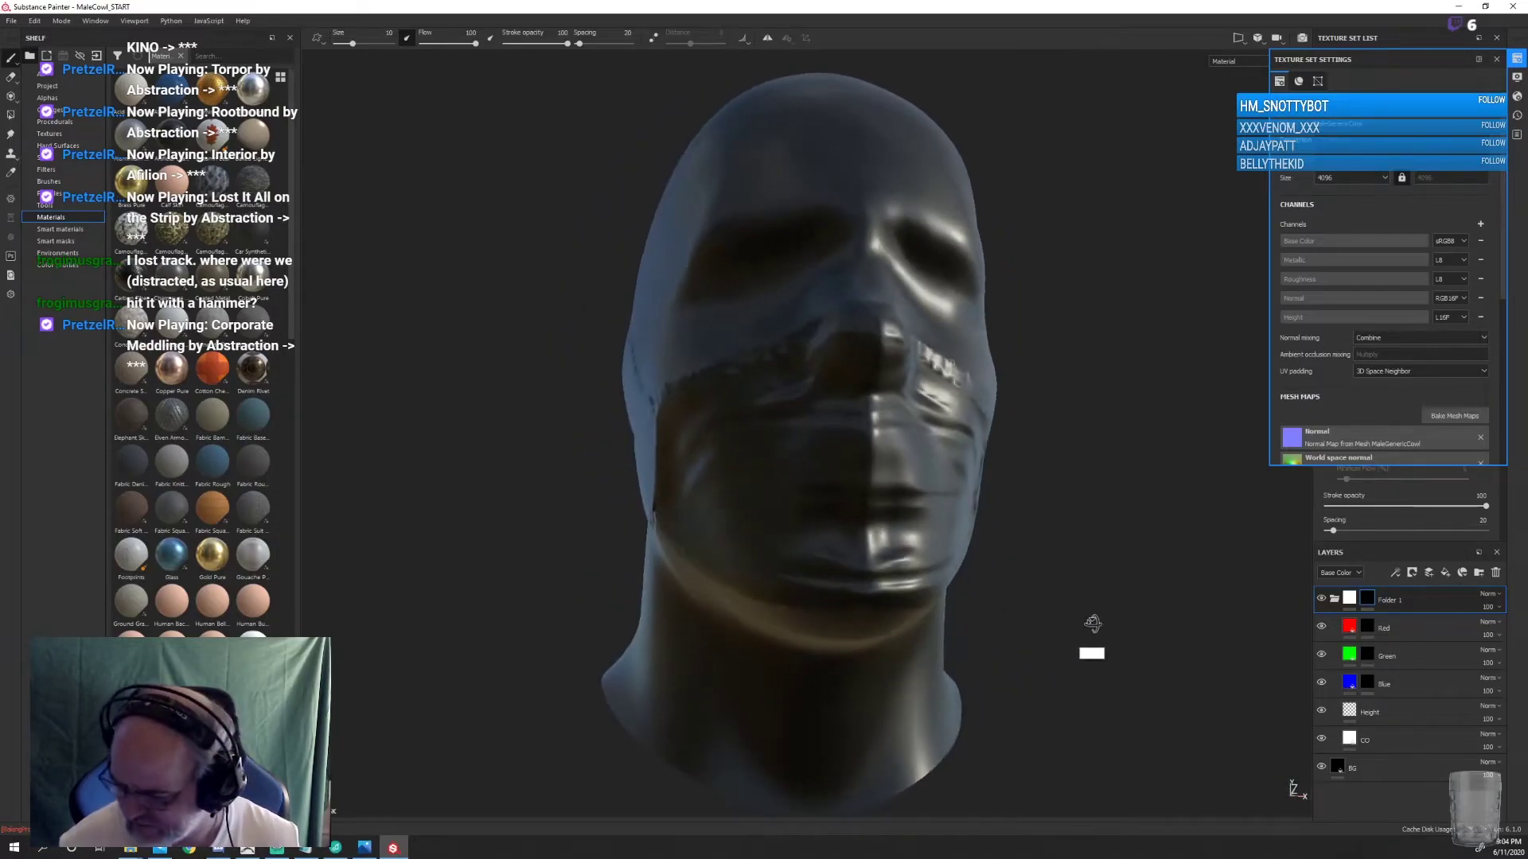
# Rebake the MaleGenericCowl mesh maps with Output Size 4096 and Subsampling 4x4 antialiasing
pyautogui.click(1455, 415)
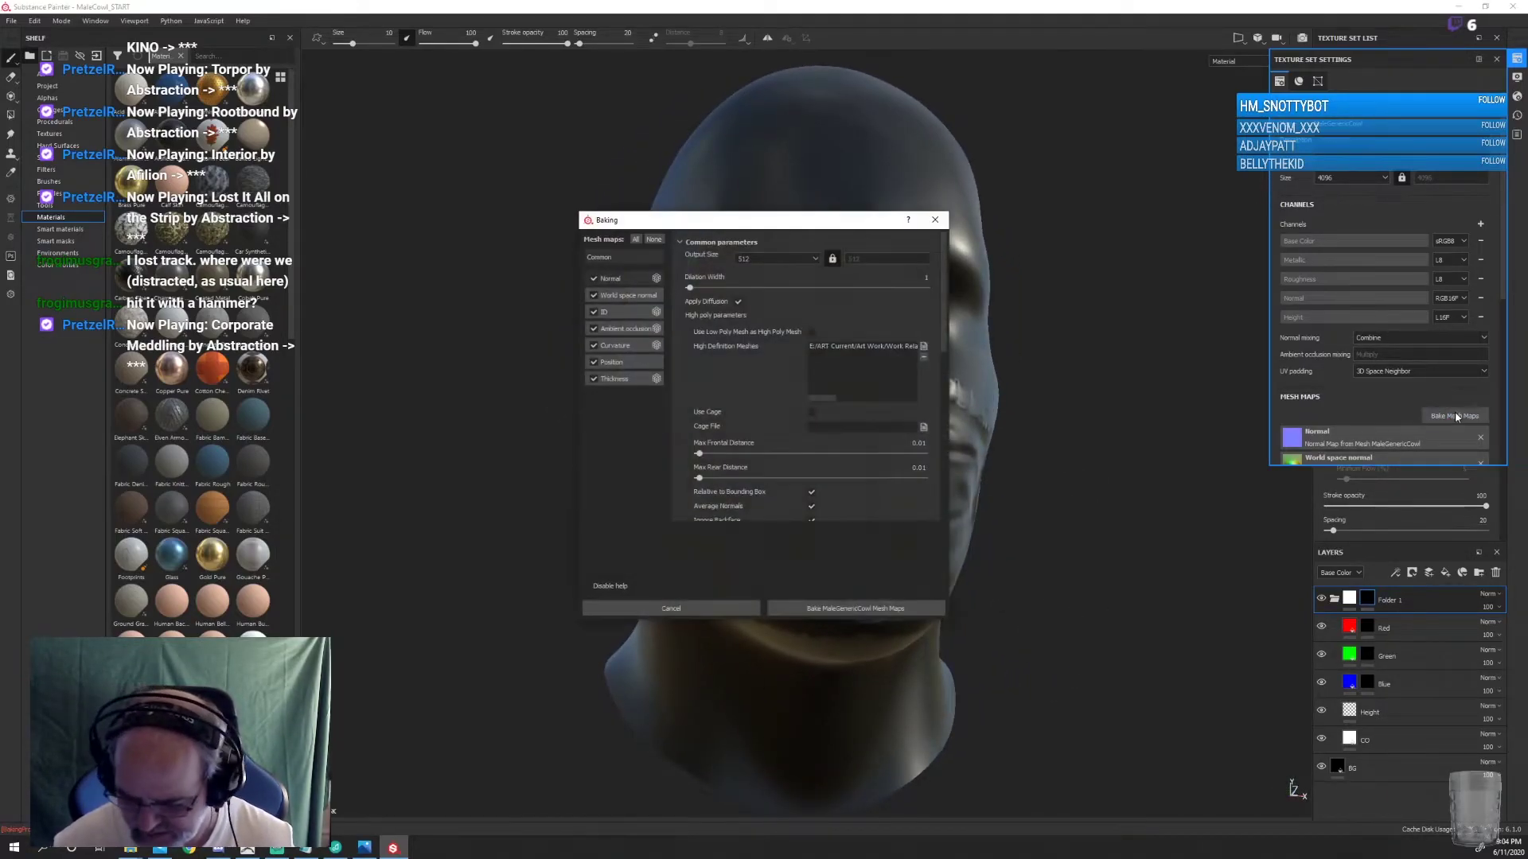
pyautogui.click(802, 257)
pyautogui.click(768, 323)
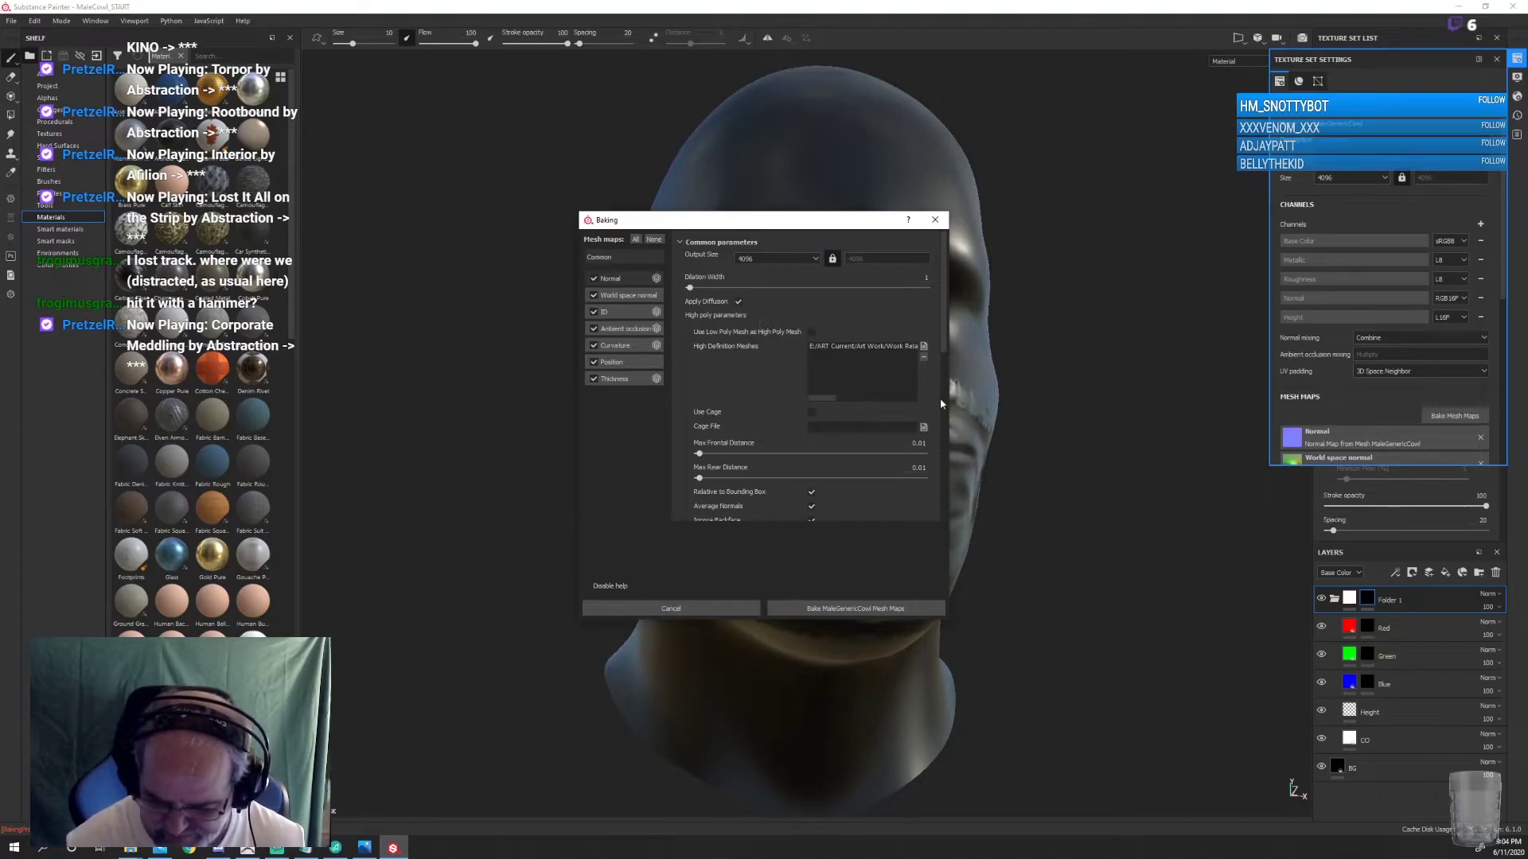
pyautogui.scroll(-5, 900, 366)
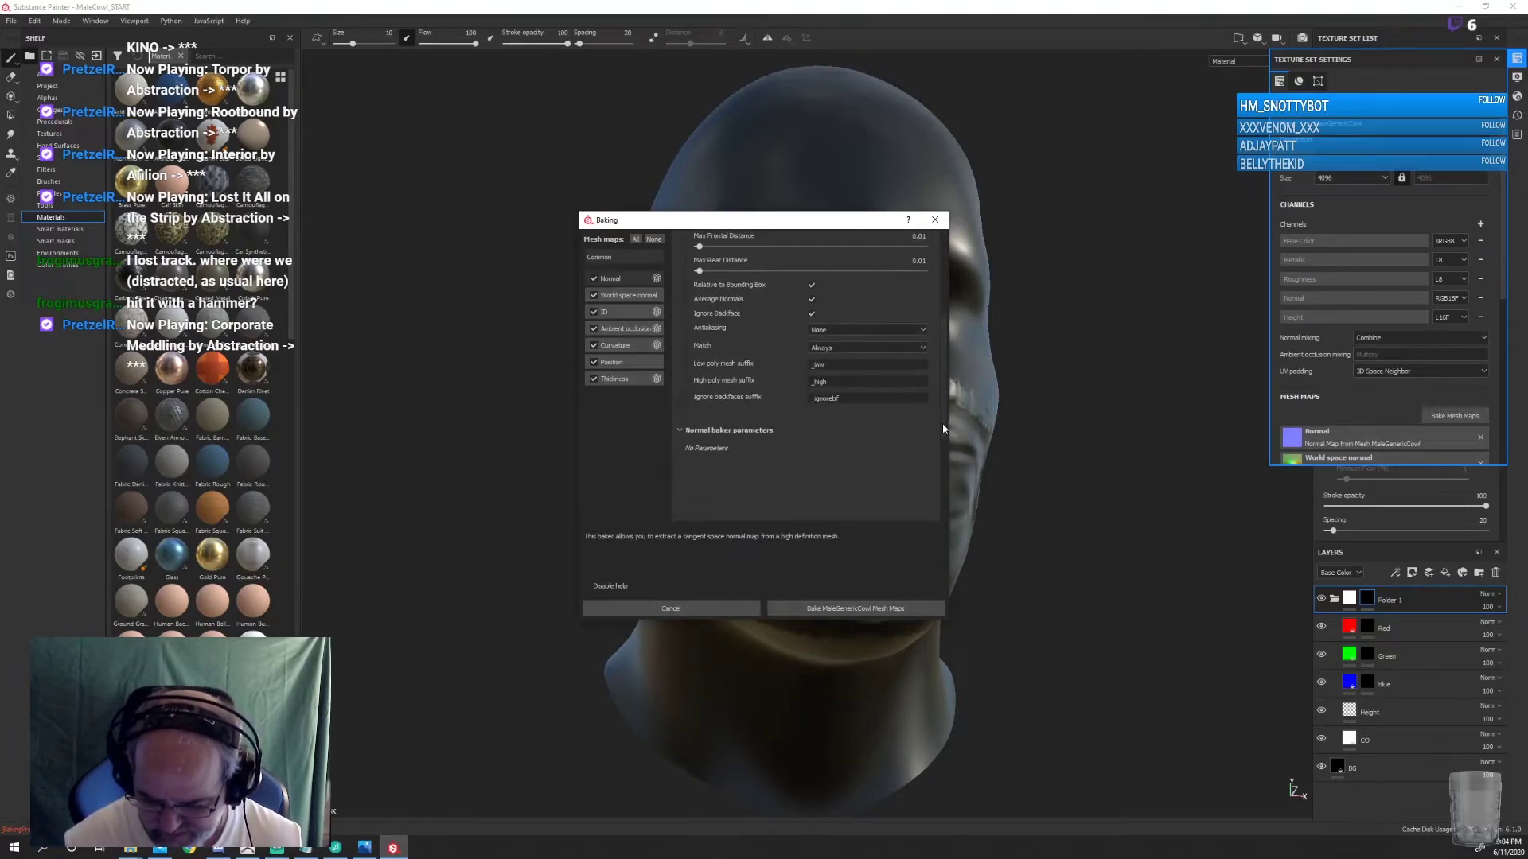
pyautogui.click(851, 328)
pyautogui.click(863, 362)
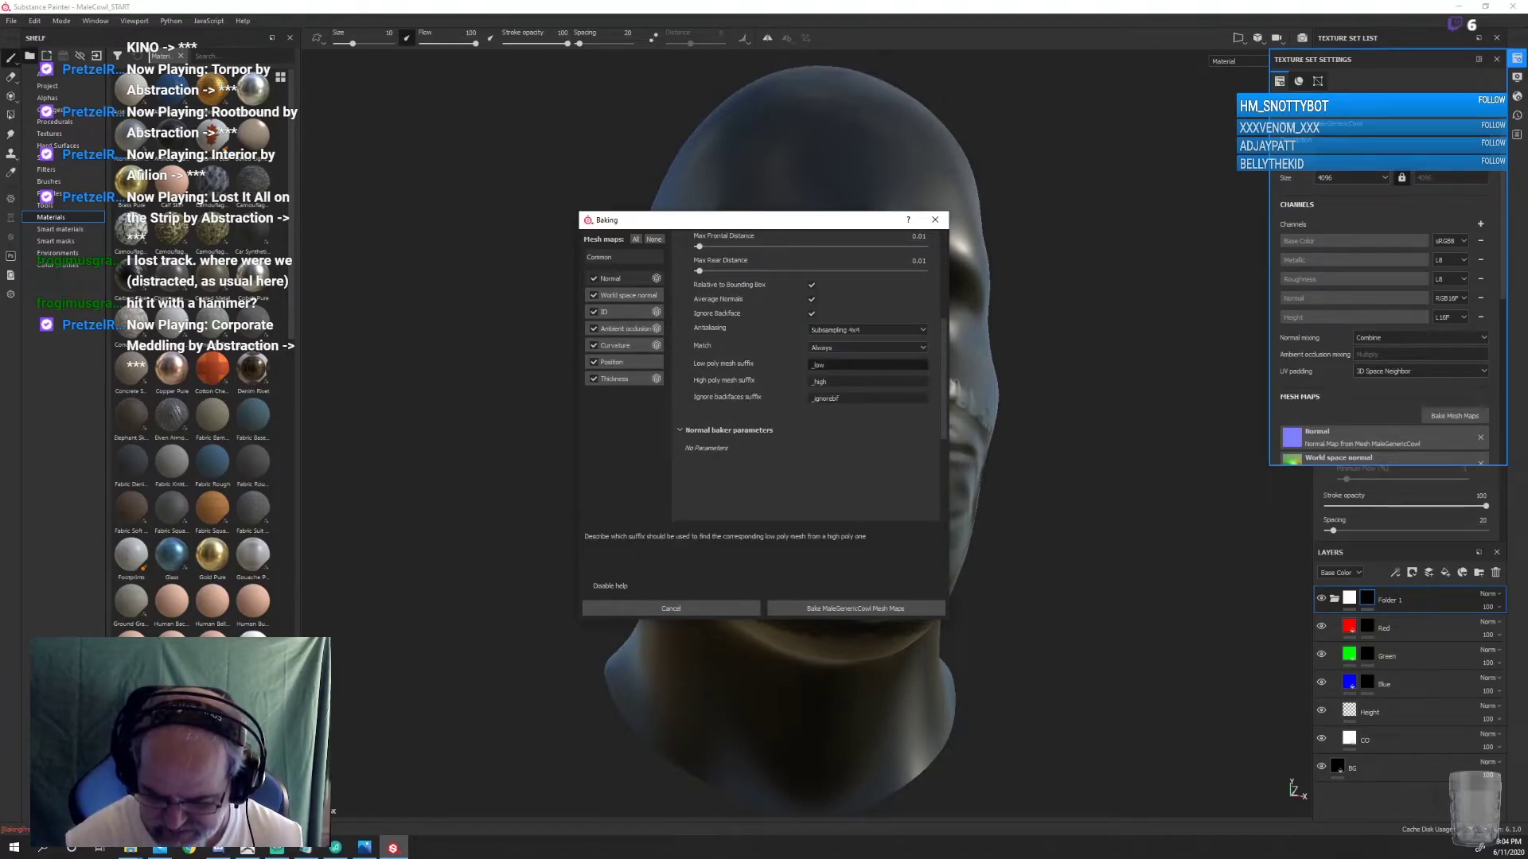
pyautogui.click(881, 609)
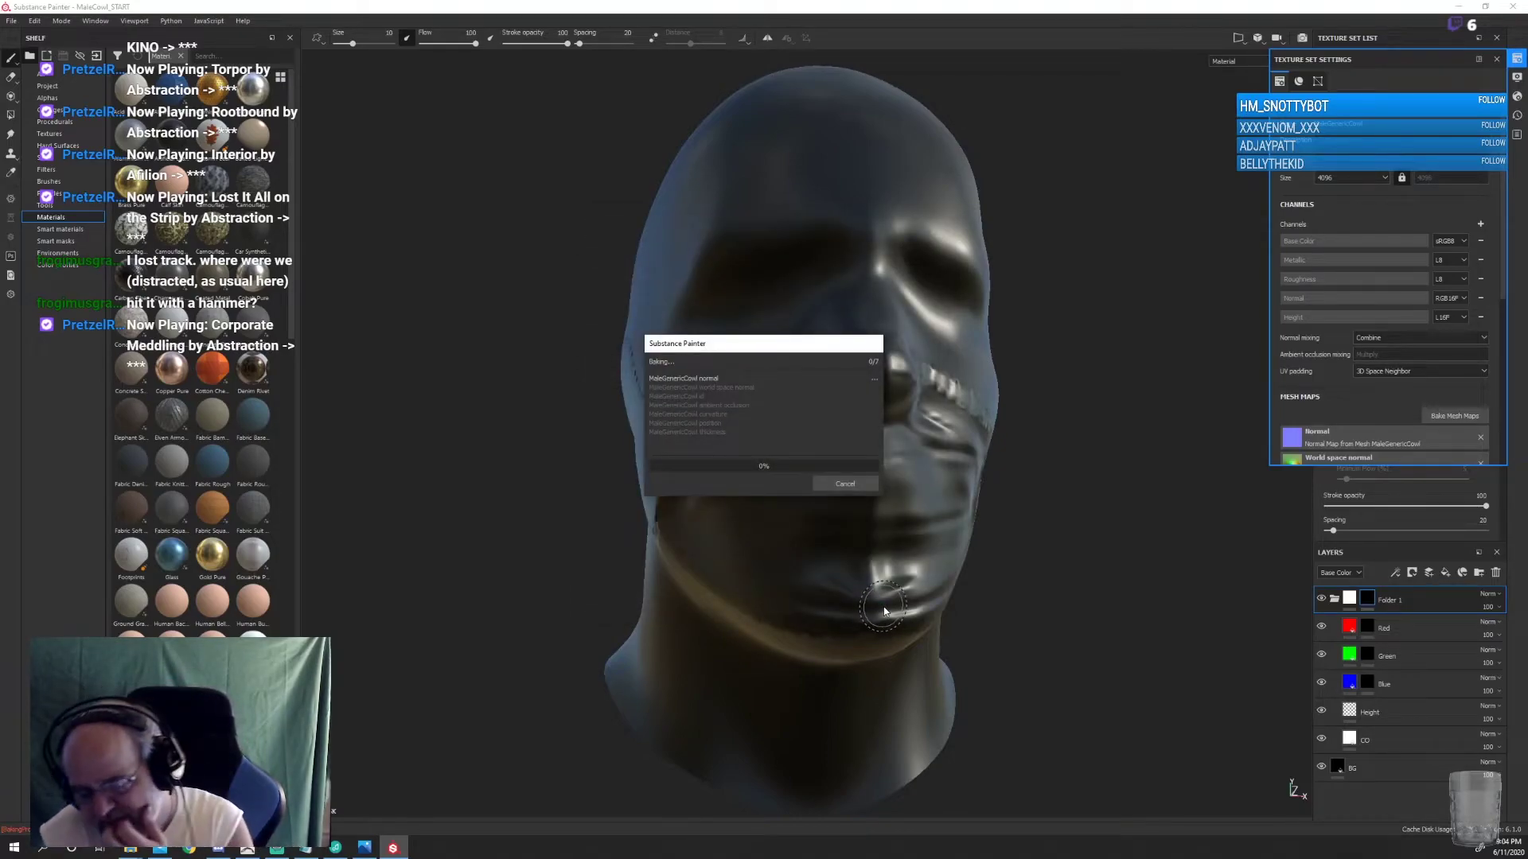
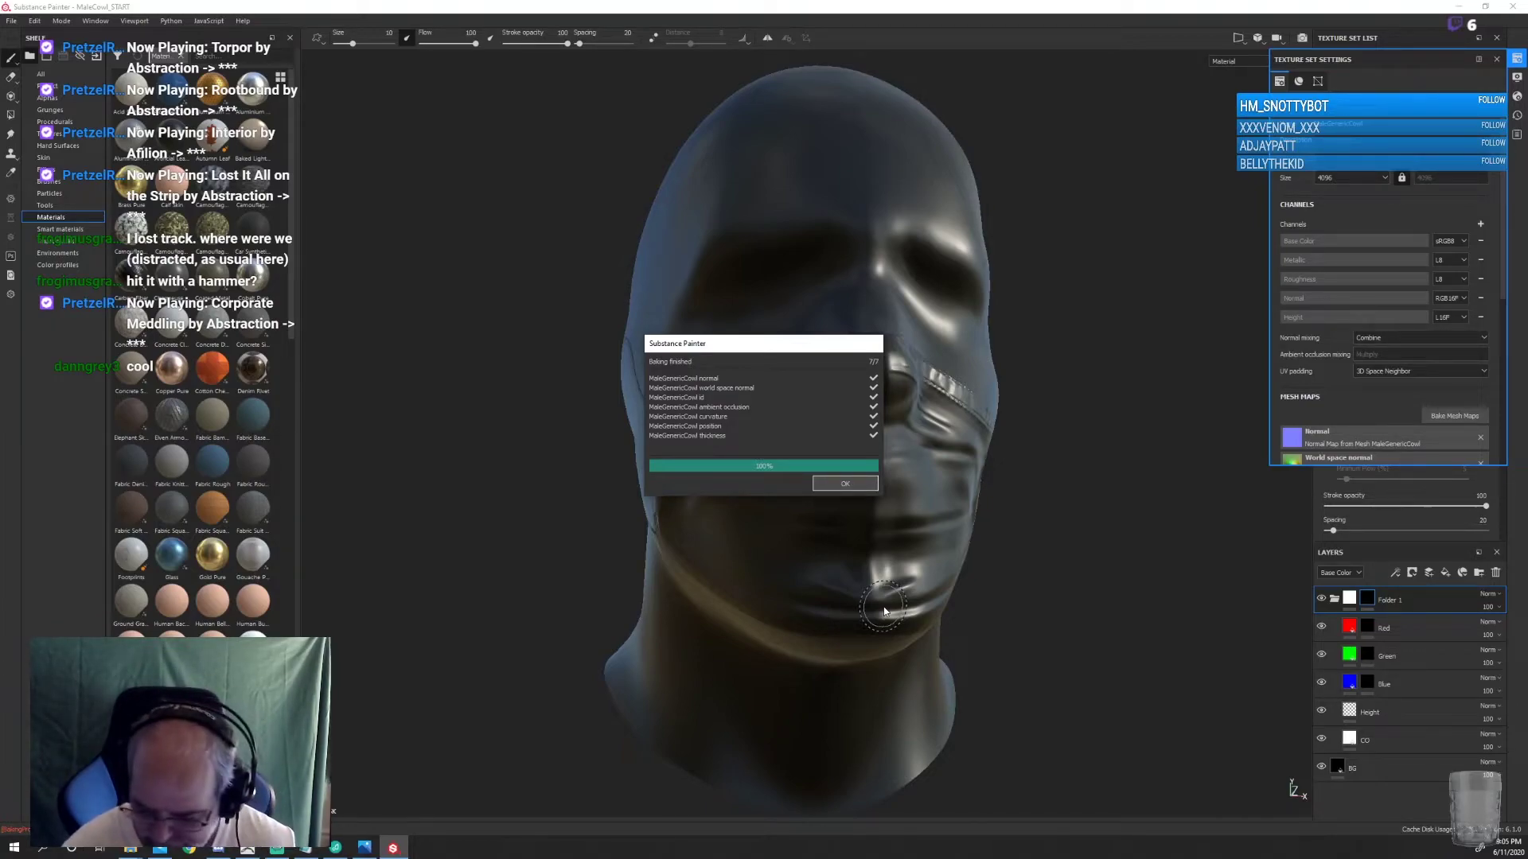
# Dismiss the bake-finished notice and orbit the head to a side profile
pyautogui.press('Return')
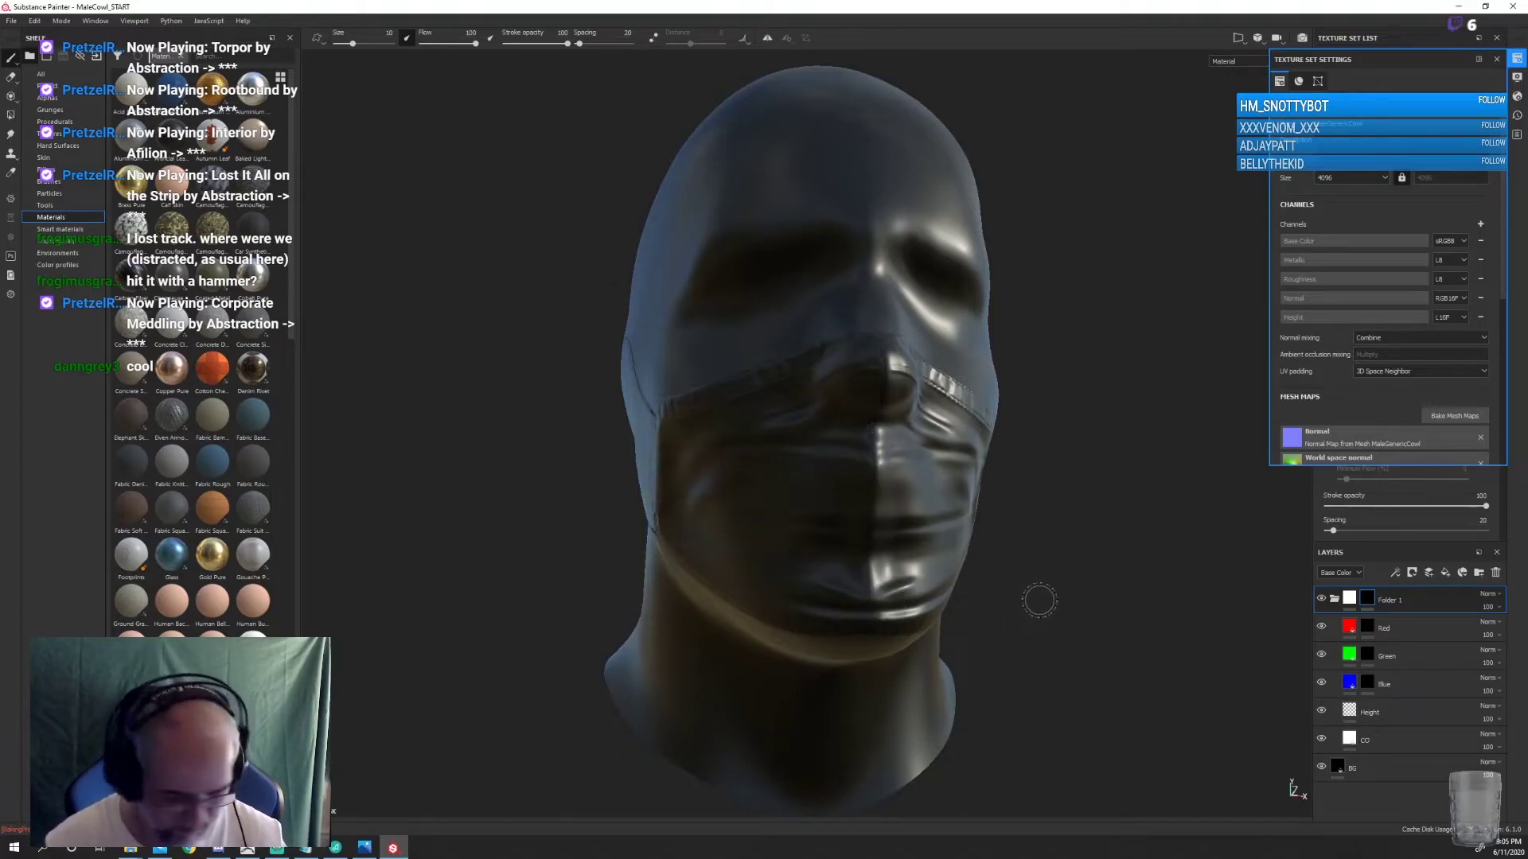
pyautogui.moveTo(1067, 574)
pyautogui.keyDown('alt'); pyautogui.mouseDown()
pyautogui.moveTo(1207, 614)
pyautogui.moveTo(1137, 605)
pyautogui.moveTo(1146, 566)
pyautogui.moveTo(944, 584)
pyautogui.moveTo(828, 573)
pyautogui.moveTo(937, 555)
pyautogui.mouseUp(); pyautogui.keyUp('alt')
# Load the Basic Hard brush from the Brushes category of the shelf
pyautogui.click(1519, 61)
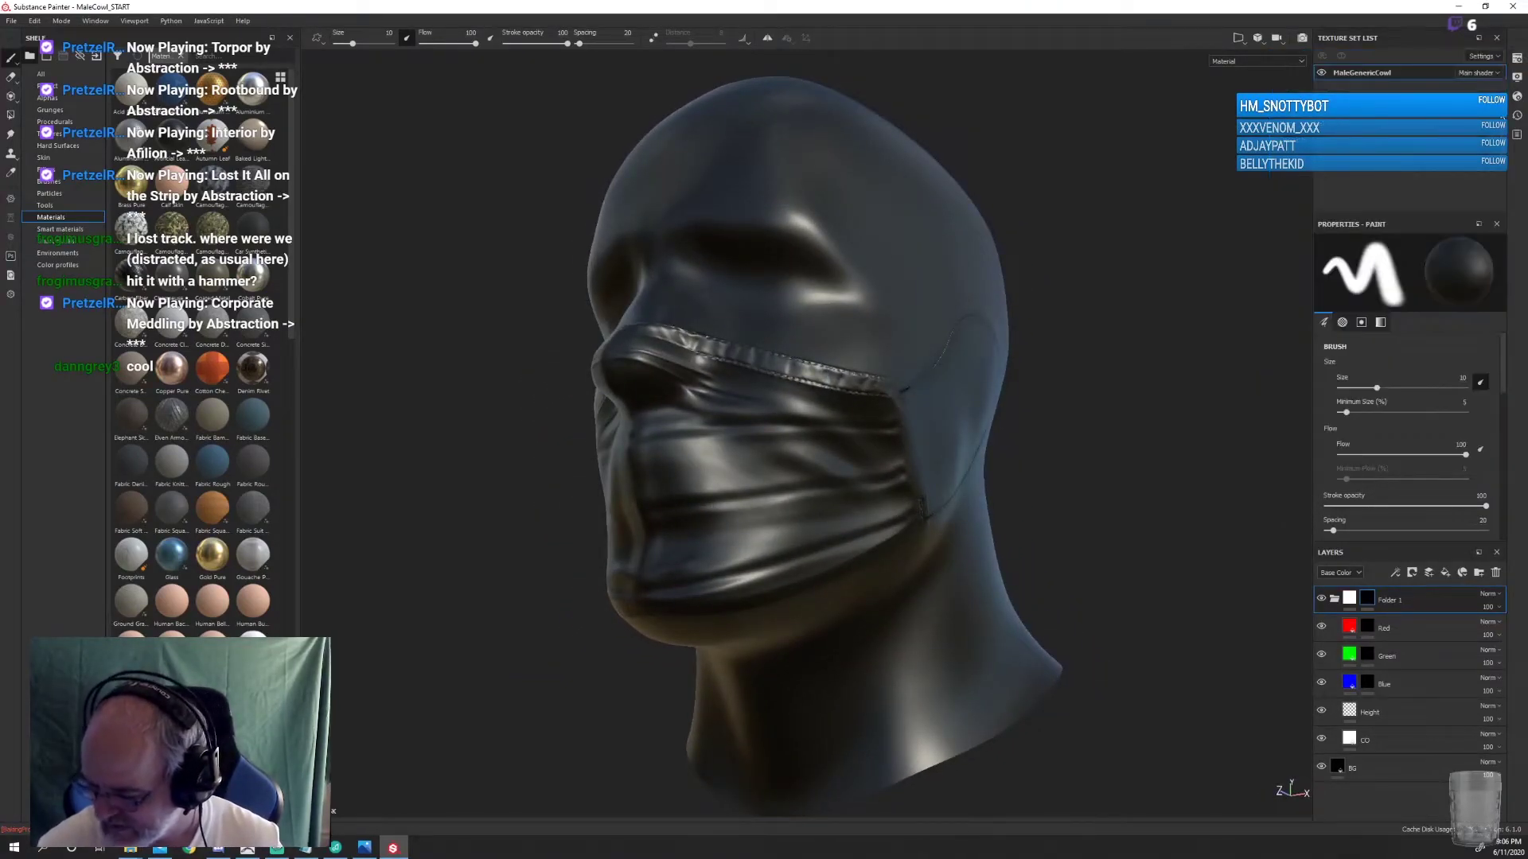
pyautogui.moveTo(1152, 638)
pyautogui.keyDown('alt'); pyautogui.mouseDown()
pyautogui.moveTo(1115, 607)
pyautogui.moveTo(1101, 631)
pyautogui.mouseUp(); pyautogui.keyUp('alt')
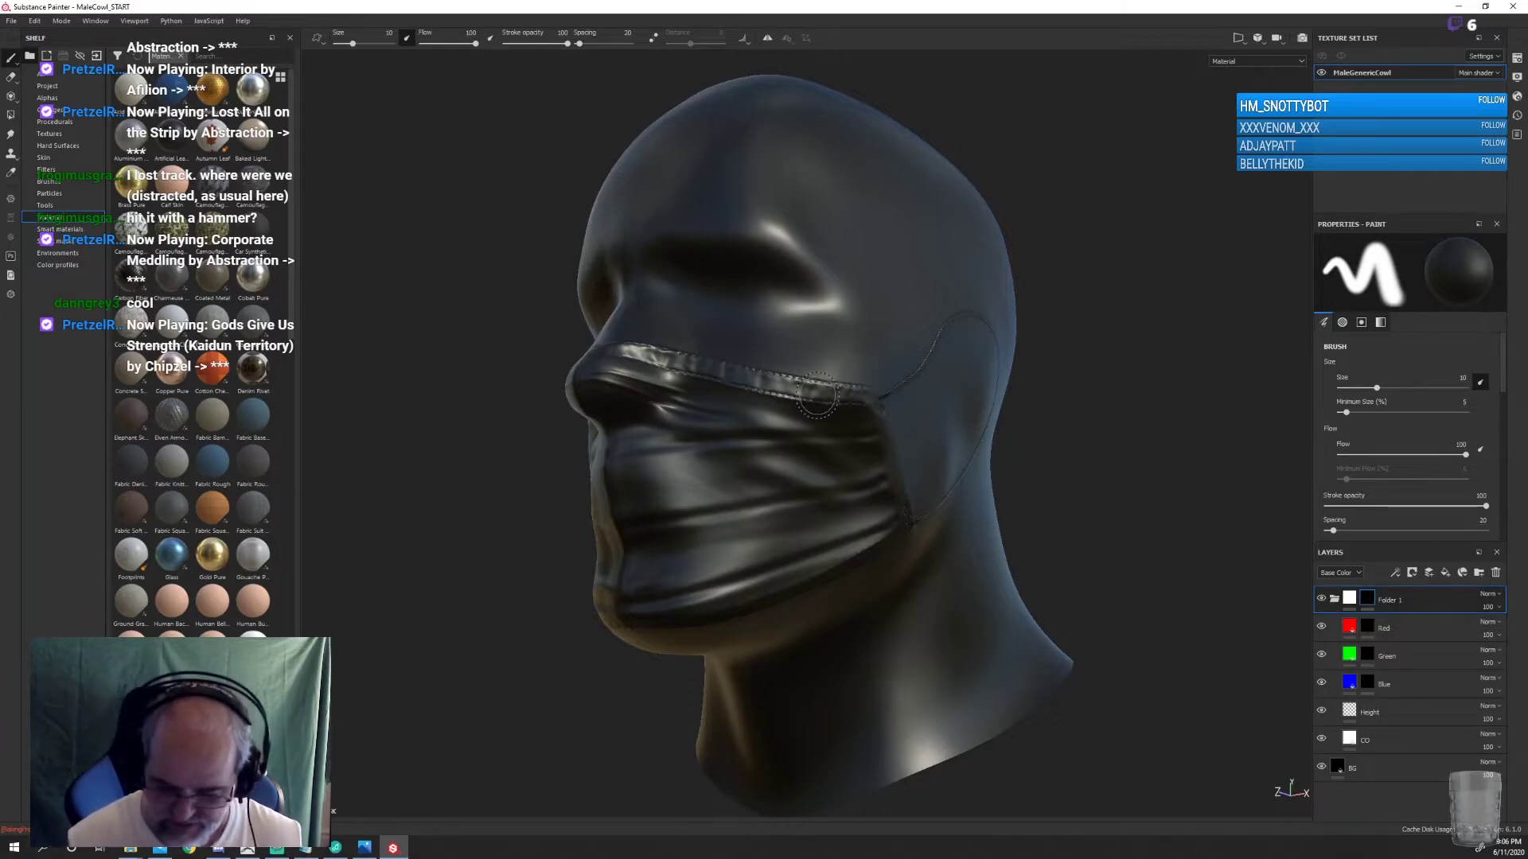
pyautogui.click(49, 181)
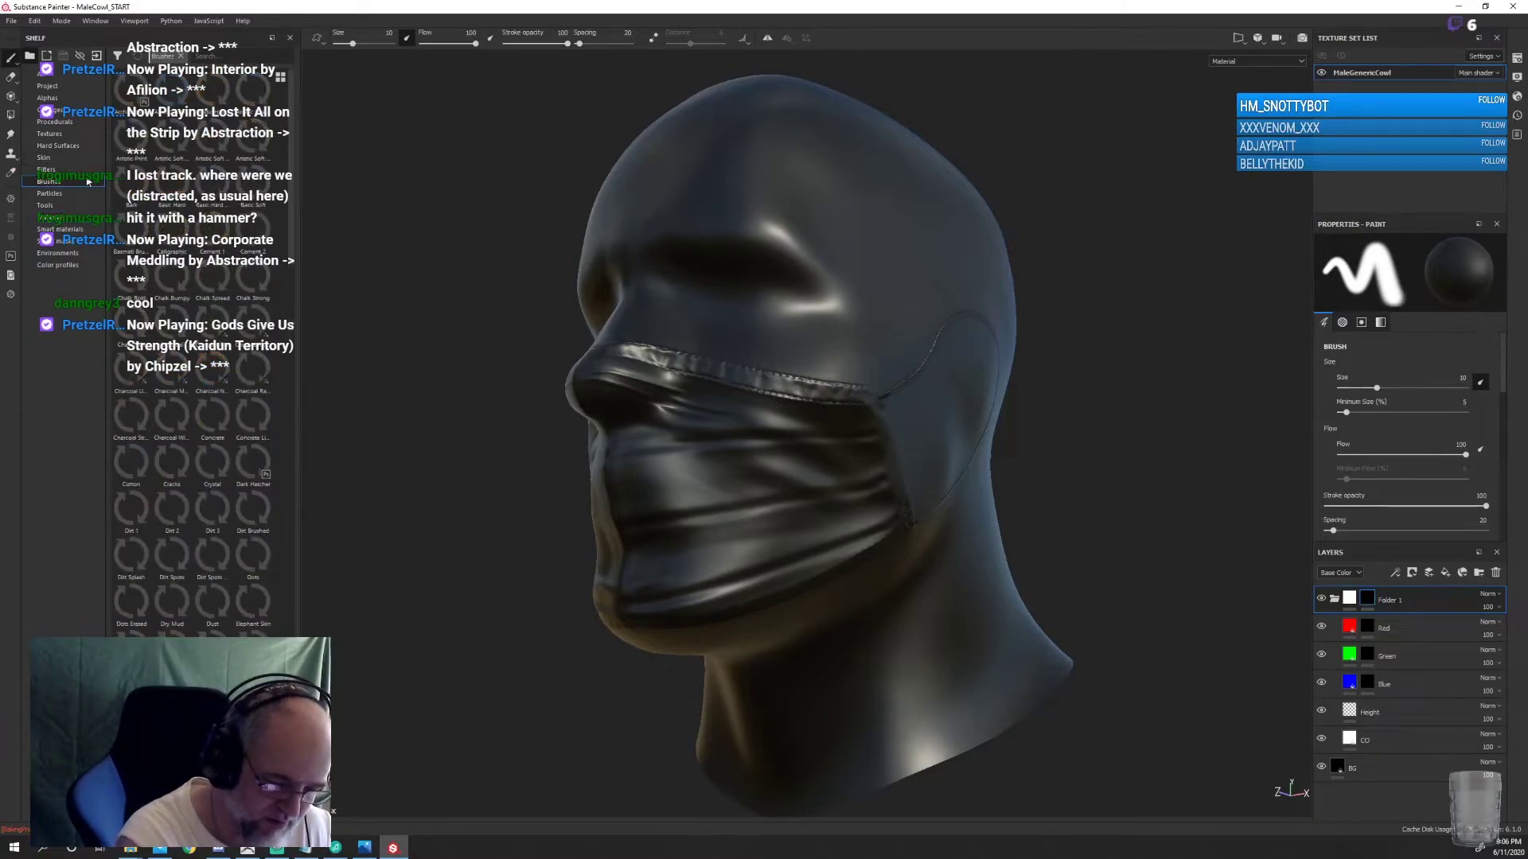
pyautogui.click(174, 186)
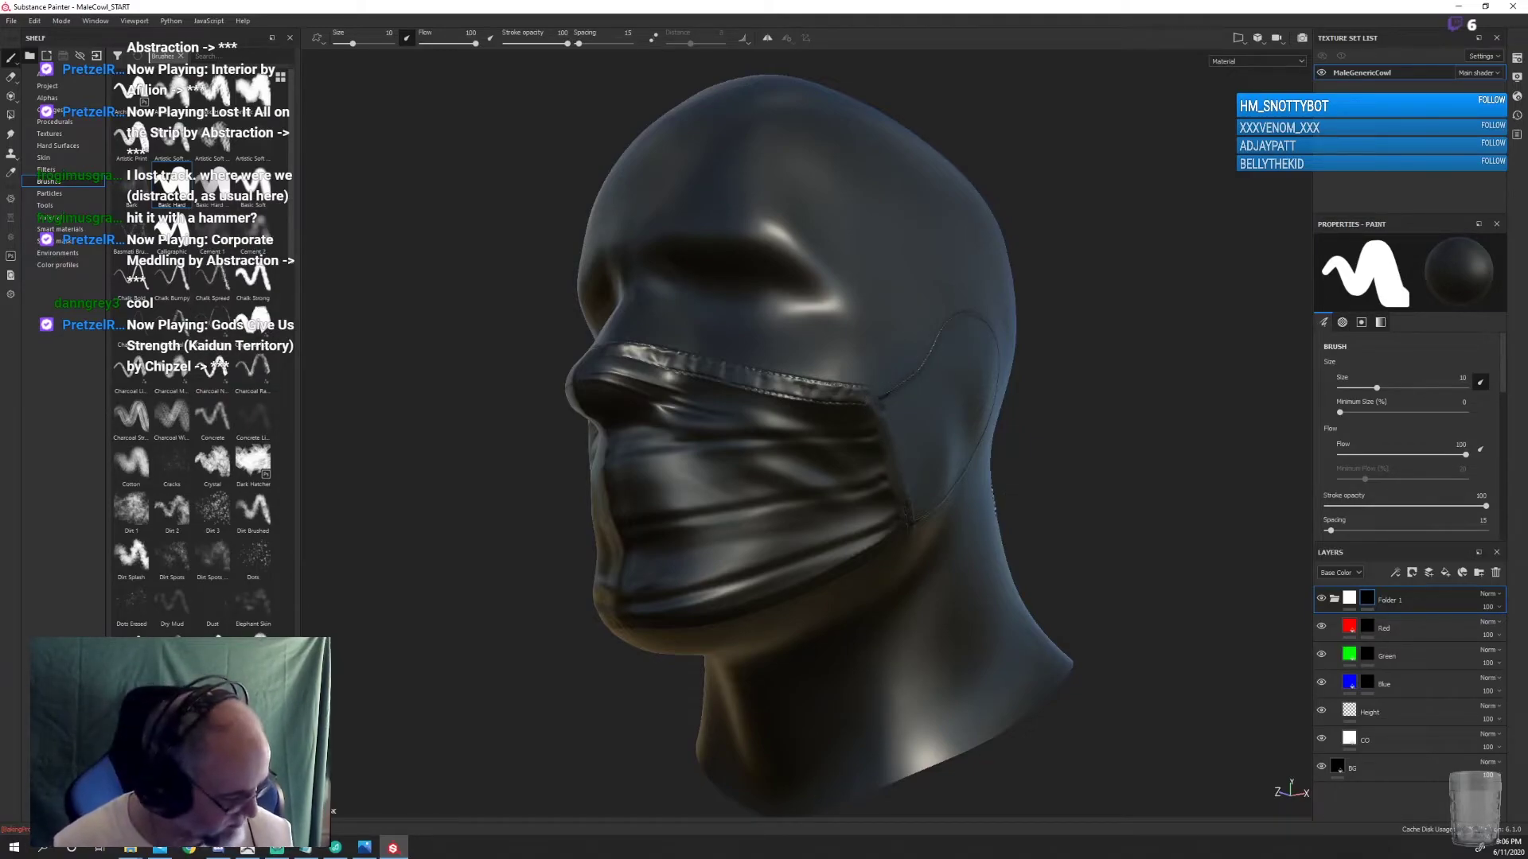
# Paint the mask's cheek, chin edge, lower band and ear loop solid white
pyautogui.moveTo(881, 400); pyautogui.dragTo(960, 313)
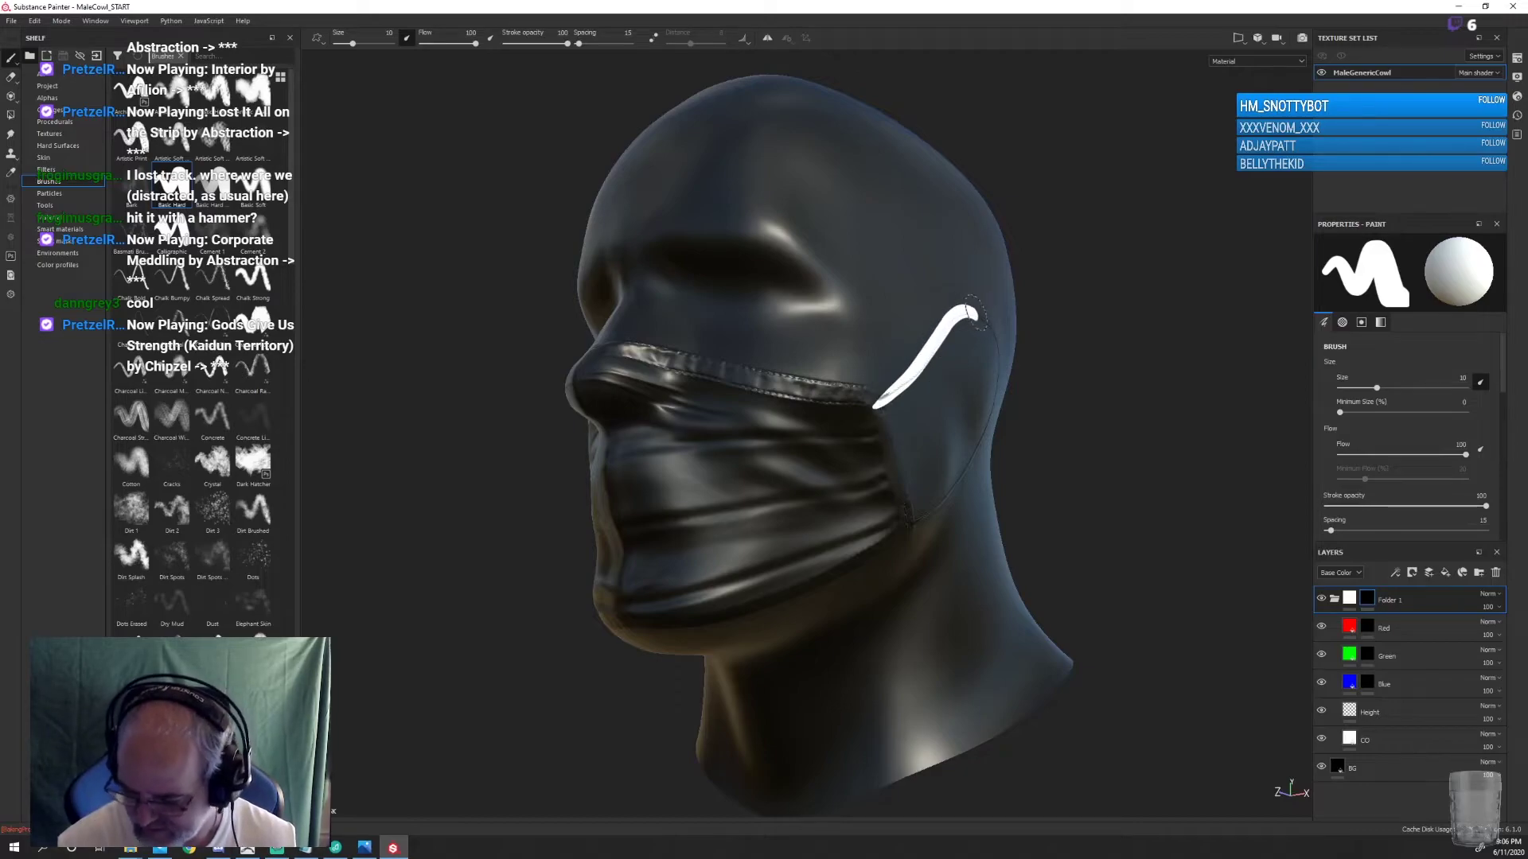
pyautogui.moveTo(871, 410)
pyautogui.mouseDown()
pyautogui.moveTo(981, 322)
pyautogui.moveTo(808, 390)
pyautogui.moveTo(605, 349)
pyautogui.mouseUp()
pyautogui.moveTo(910, 528)
pyautogui.mouseDown()
pyautogui.moveTo(788, 589)
pyautogui.moveTo(616, 613)
pyautogui.mouseUp()
pyautogui.moveTo(1070, 535)
pyautogui.keyDown('alt'); pyautogui.mouseDown()
pyautogui.moveTo(1142, 535)
pyautogui.moveTo(1158, 566)
pyautogui.mouseUp(); pyautogui.keyUp('alt')
pyautogui.moveTo(1019, 601)
pyautogui.keyDown('alt'); pyautogui.mouseDown()
pyautogui.moveTo(1164, 625)
pyautogui.moveTo(1114, 627)
pyautogui.mouseUp(); pyautogui.keyUp('alt')
pyautogui.moveTo(856, 557)
pyautogui.mouseDown()
pyautogui.moveTo(661, 398)
pyautogui.moveTo(700, 275)
pyautogui.moveTo(859, 382)
pyautogui.moveTo(1074, 366)
pyautogui.mouseUp()
pyautogui.moveTo(1220, 471)
pyautogui.keyDown('alt'); pyautogui.mouseDown()
pyautogui.moveTo(1053, 631)
pyautogui.moveTo(1056, 432)
pyautogui.mouseUp(); pyautogui.keyUp('alt')
pyautogui.moveTo(884, 279)
pyautogui.mouseDown()
pyautogui.moveTo(875, 513)
pyautogui.moveTo(717, 502)
pyautogui.moveTo(668, 390)
pyautogui.moveTo(851, 290)
pyautogui.moveTo(808, 342)
pyautogui.moveTo(768, 334)
pyautogui.moveTo(709, 374)
pyautogui.moveTo(699, 433)
pyautogui.moveTo(660, 334)
pyautogui.moveTo(889, 392)
pyautogui.moveTo(905, 506)
pyautogui.moveTo(751, 545)
pyautogui.moveTo(691, 379)
pyautogui.moveTo(700, 518)
pyautogui.moveTo(757, 382)
pyautogui.moveTo(808, 464)
pyautogui.moveTo(867, 497)
pyautogui.moveTo(867, 481)
pyautogui.mouseUp()
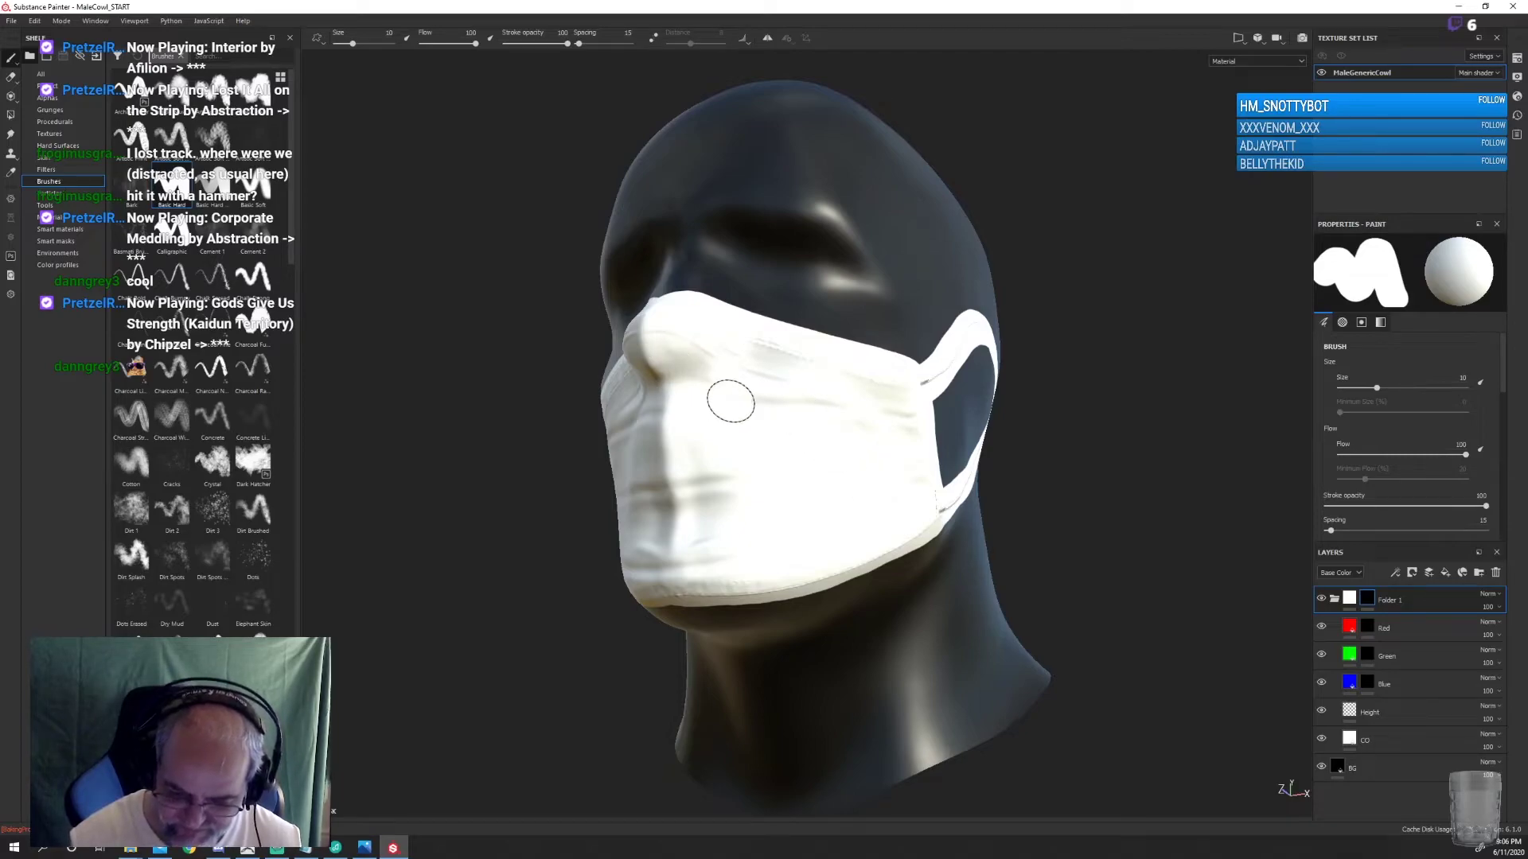
pyautogui.moveTo(981, 505)
pyautogui.keyDown('alt'); pyautogui.mouseDown()
pyautogui.moveTo(941, 528)
pyautogui.moveTo(841, 535)
pyautogui.moveTo(891, 549)
pyautogui.moveTo(1023, 494)
pyautogui.moveTo(1000, 450)
pyautogui.moveTo(1015, 465)
pyautogui.moveTo(974, 482)
pyautogui.mouseUp(); pyautogui.keyUp('alt')
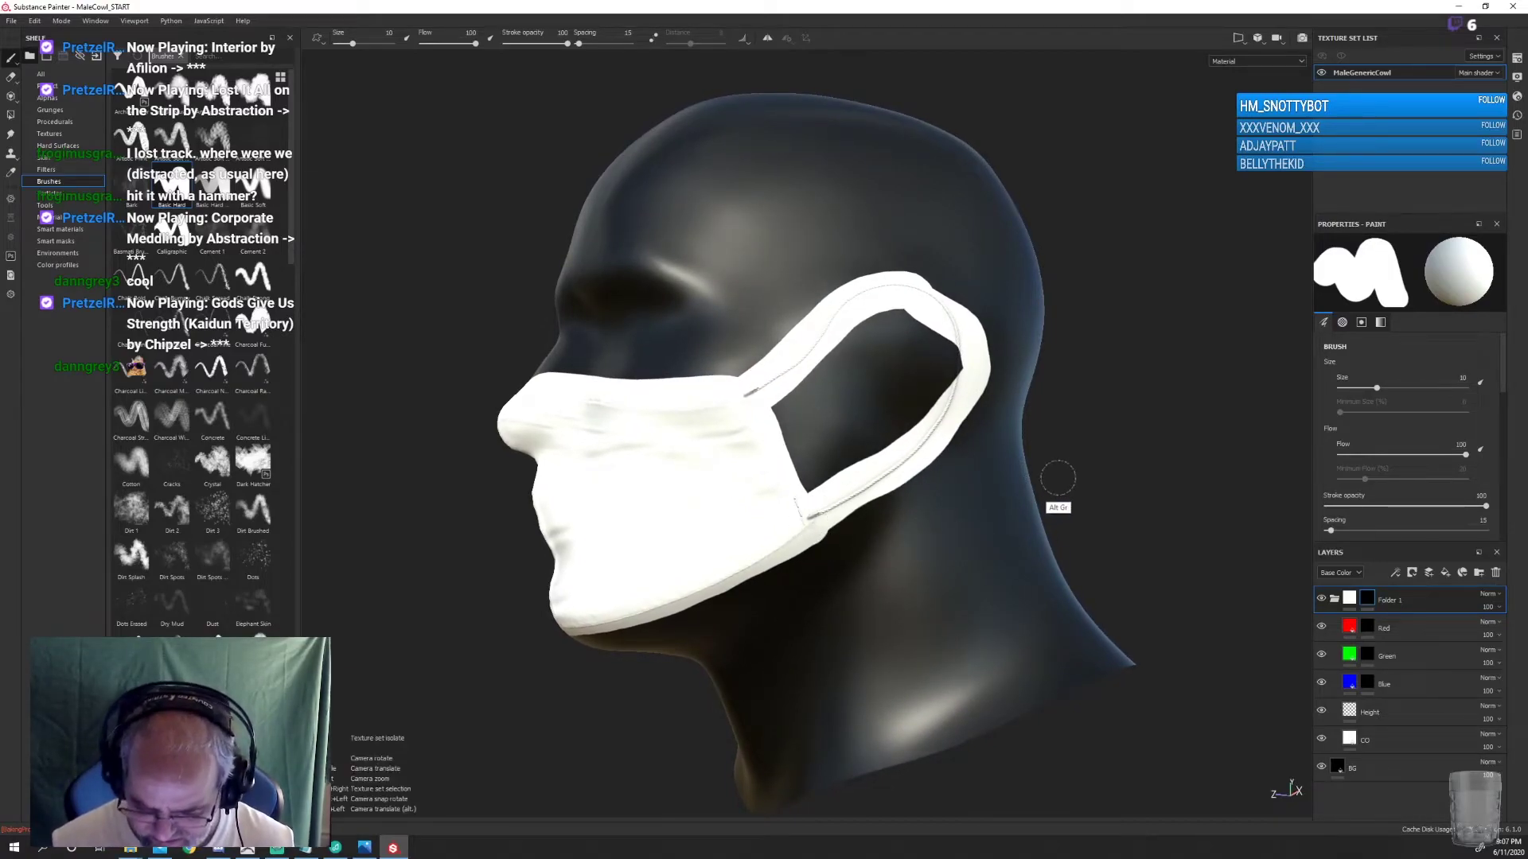
pyautogui.keyDown('alt'); pyautogui.moveTo(1057, 505); pyautogui.dragTo(1050, 460); pyautogui.keyUp('alt')
# Rebake all seven mesh maps with Max Frontal Distance set to 0.02
pyautogui.click(1516, 58)
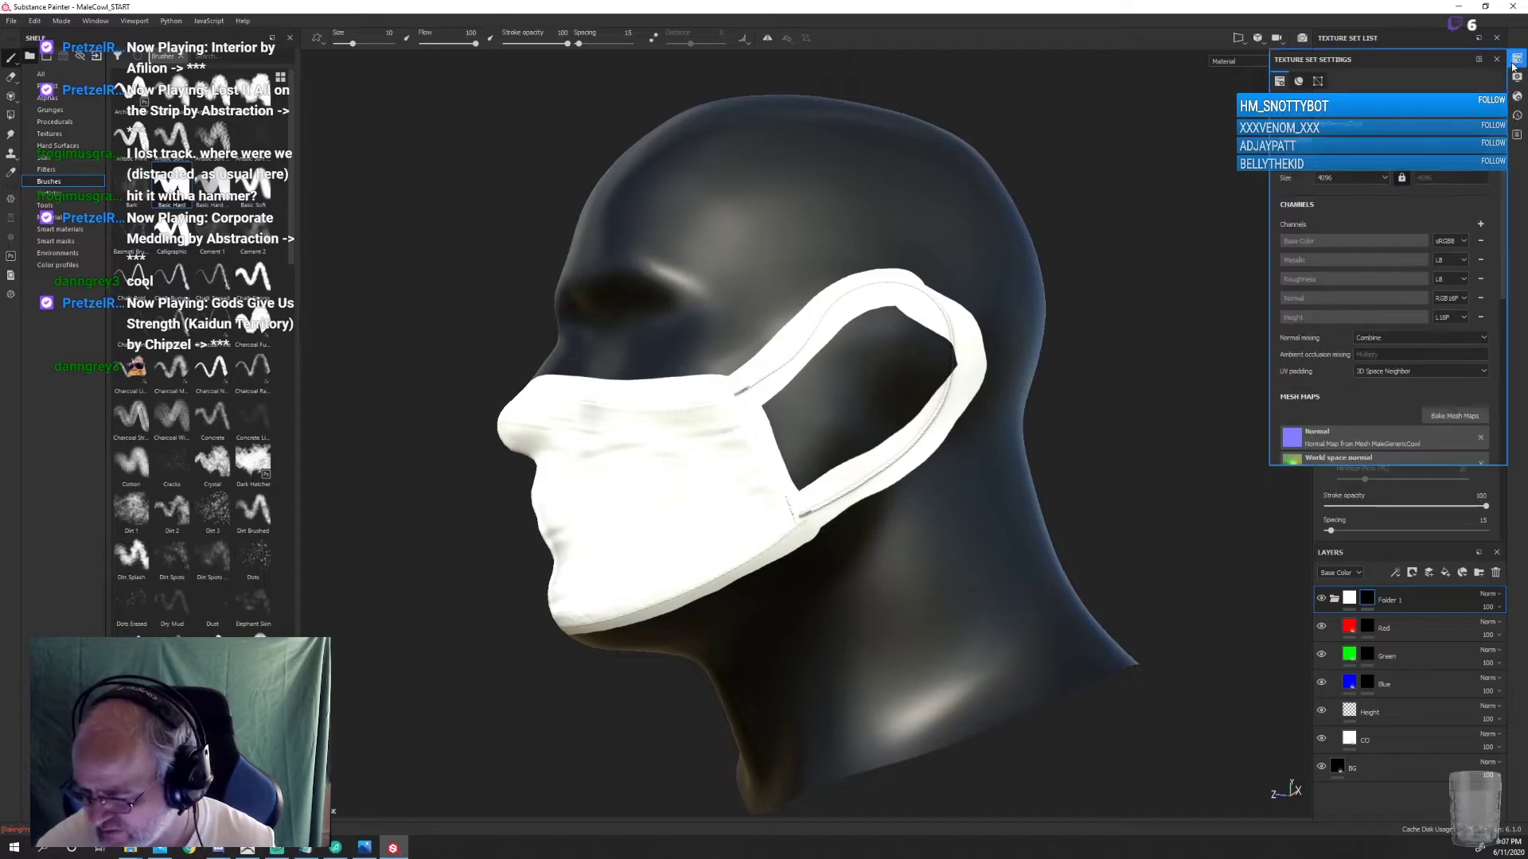
pyautogui.click(1454, 416)
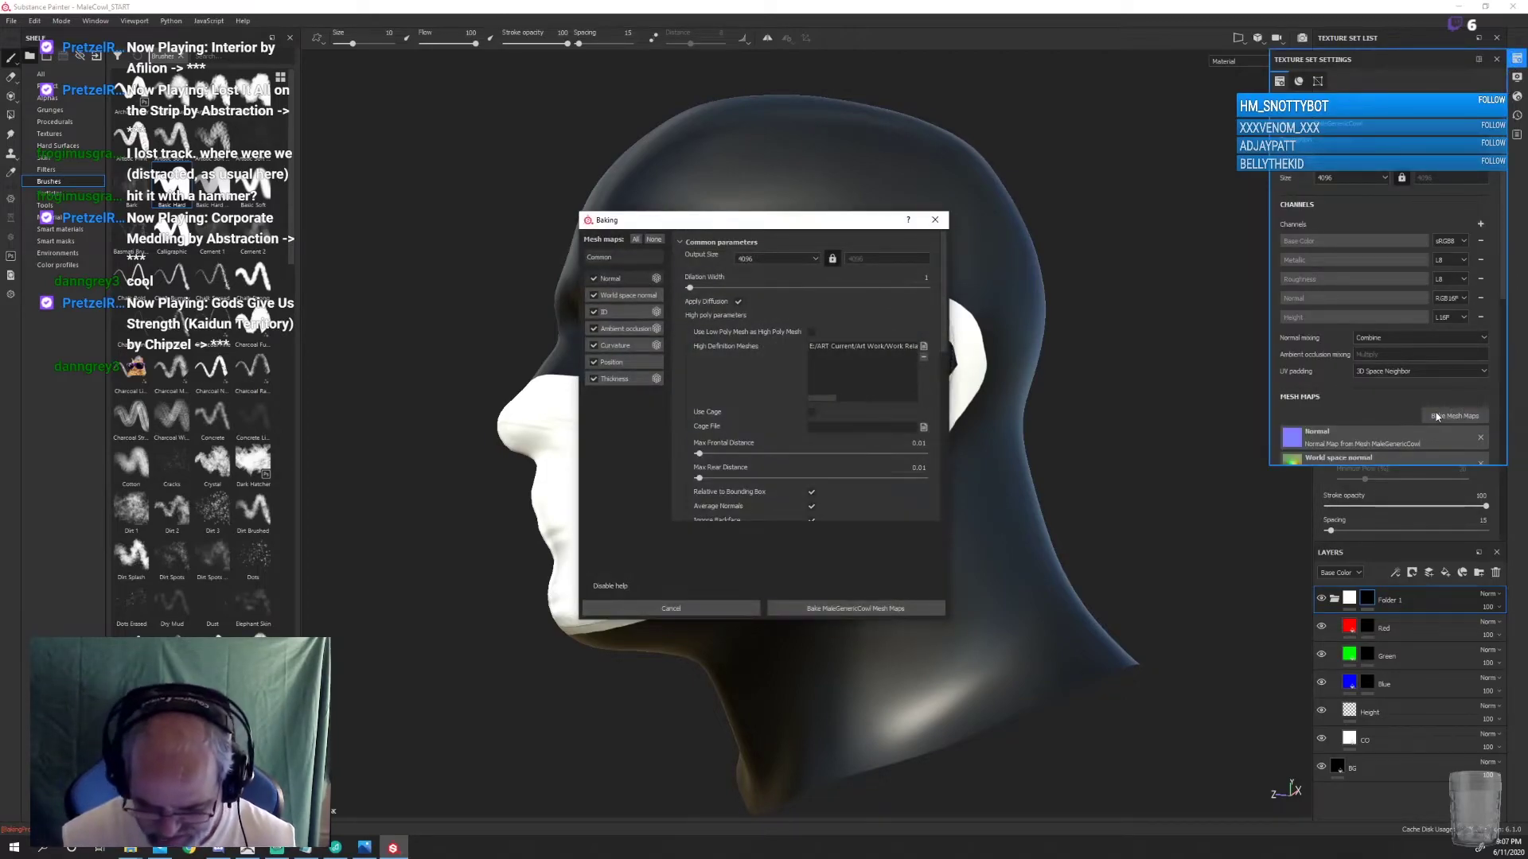
pyautogui.click(924, 455)
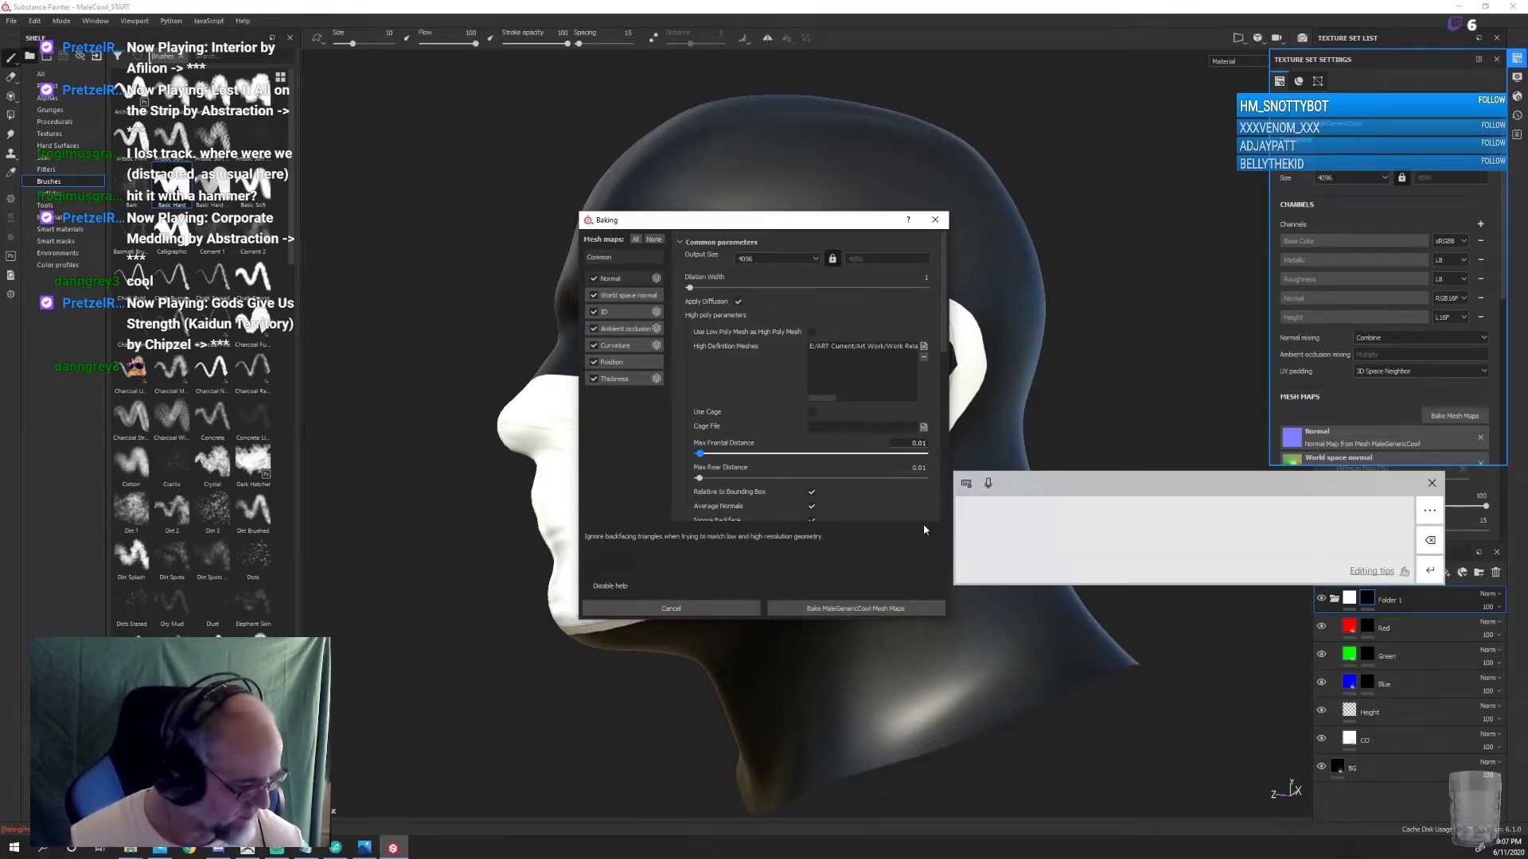
pyautogui.write('0.02')
pyautogui.click(899, 608)
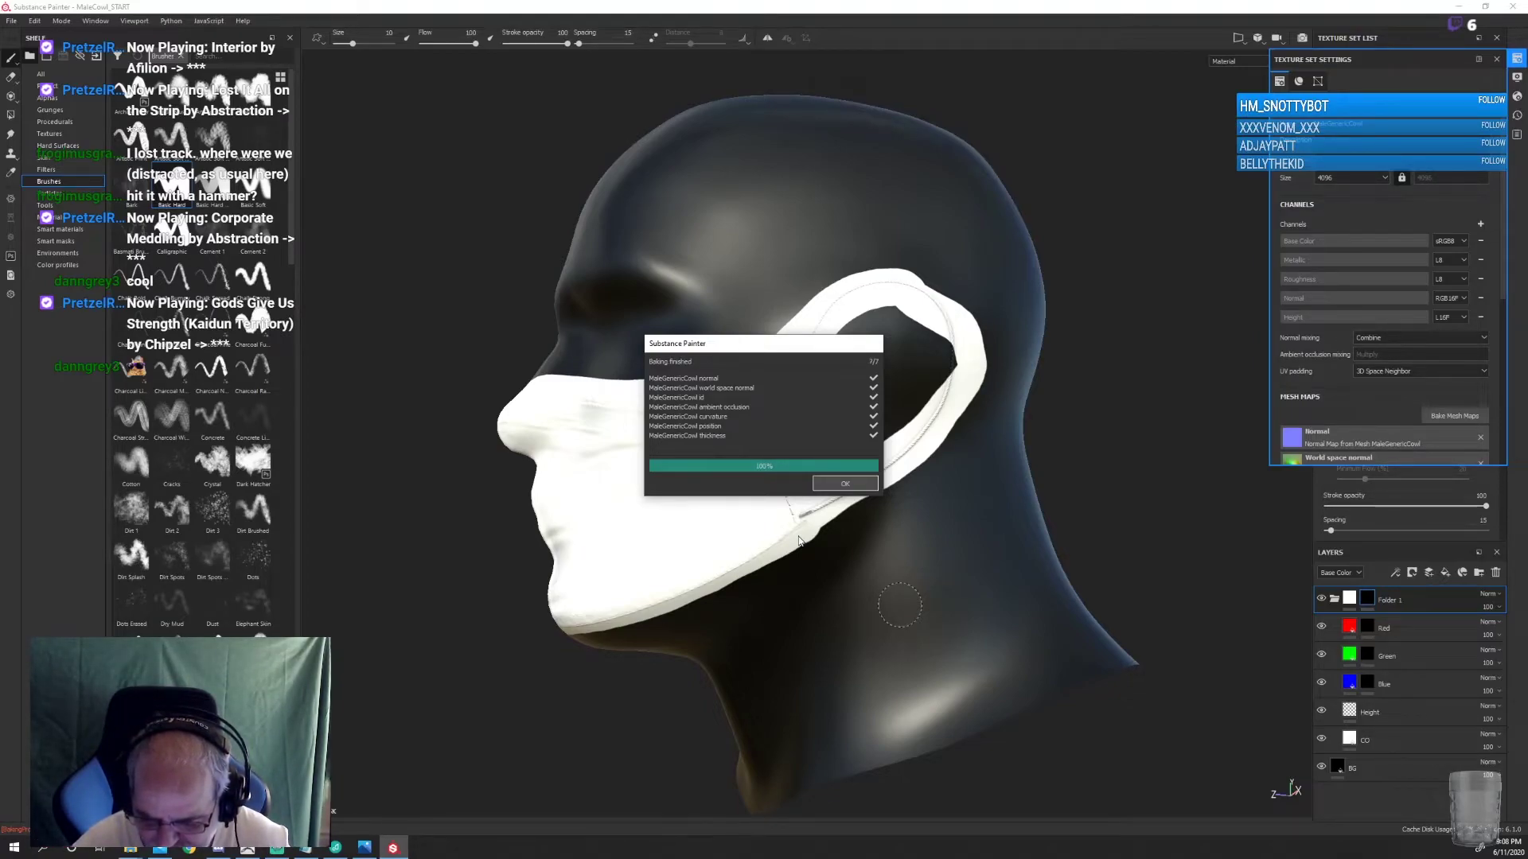
pyautogui.click(849, 483)
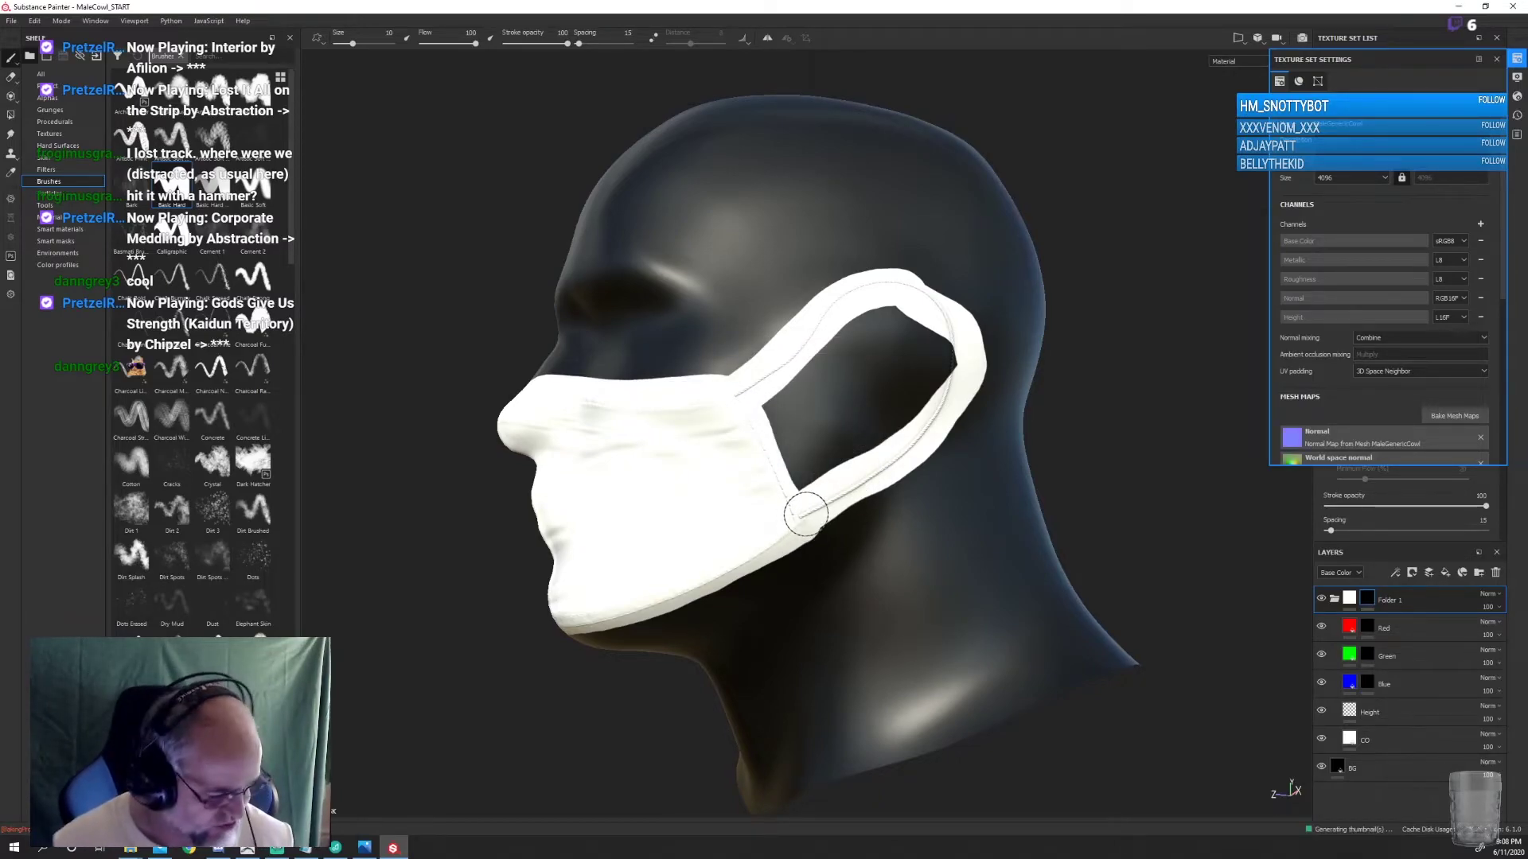
pyautogui.moveTo(1023, 556)
pyautogui.keyDown('alt'); pyautogui.mouseDown()
pyautogui.moveTo(1162, 511)
pyautogui.moveTo(1181, 560)
pyautogui.moveTo(1040, 580)
pyautogui.moveTo(1200, 607)
pyautogui.moveTo(986, 549)
pyautogui.mouseUp(); pyautogui.keyUp('alt')
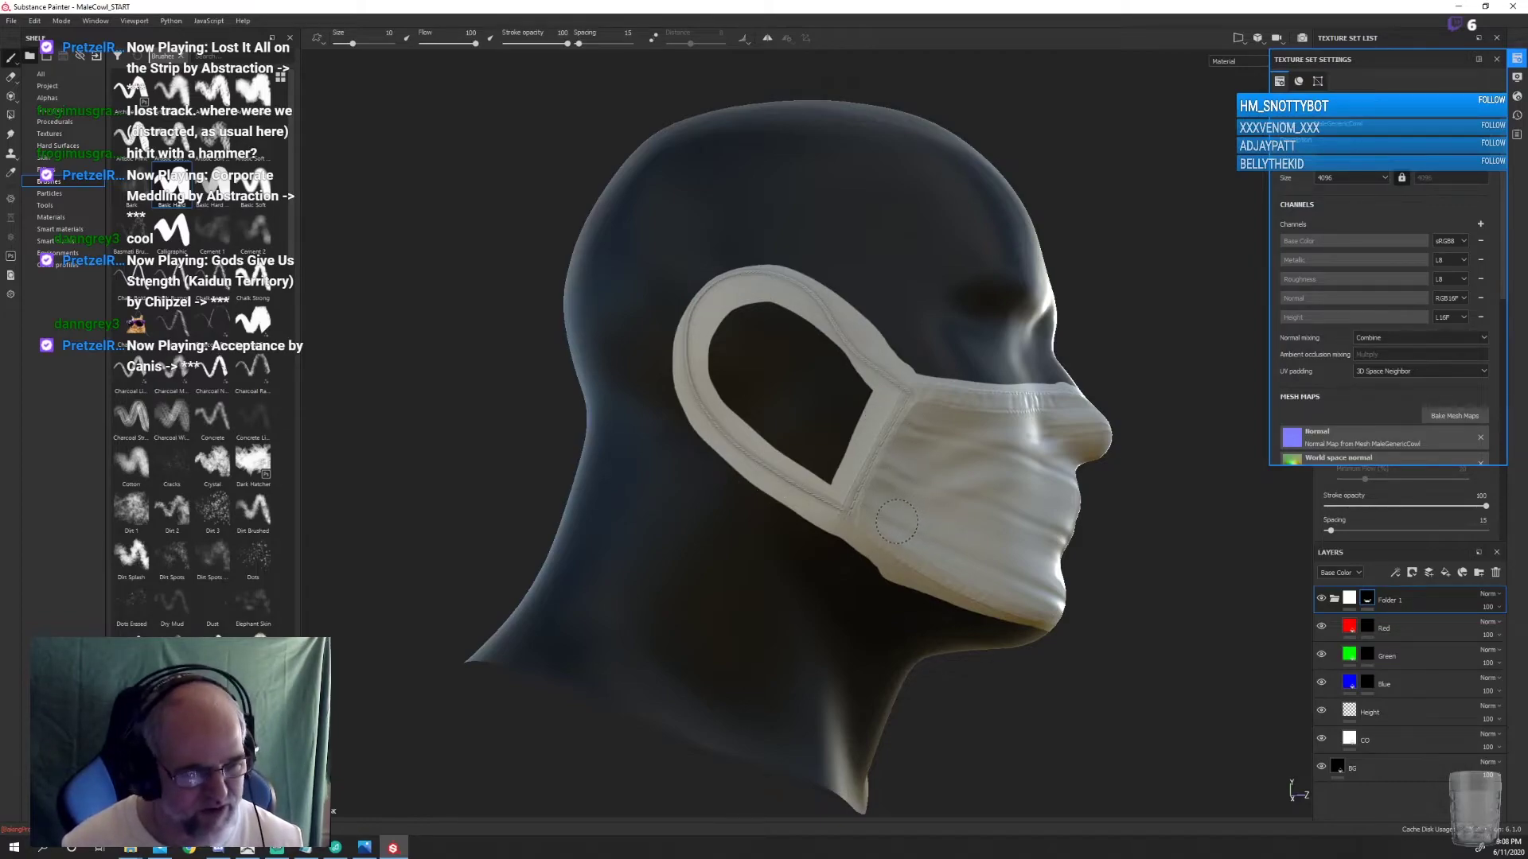
pyautogui.moveTo(1149, 536)
pyautogui.keyDown('alt'); pyautogui.mouseDown()
pyautogui.moveTo(1142, 522)
pyautogui.moveTo(1026, 512)
pyautogui.moveTo(914, 529)
pyautogui.moveTo(936, 344)
pyautogui.moveTo(1000, 536)
pyautogui.moveTo(989, 546)
pyautogui.moveTo(1044, 477)
pyautogui.moveTo(1118, 513)
pyautogui.moveTo(969, 585)
pyautogui.moveTo(965, 457)
pyautogui.moveTo(1025, 505)
pyautogui.moveTo(1029, 546)
pyautogui.moveTo(992, 580)
pyautogui.mouseUp(); pyautogui.keyUp('alt')
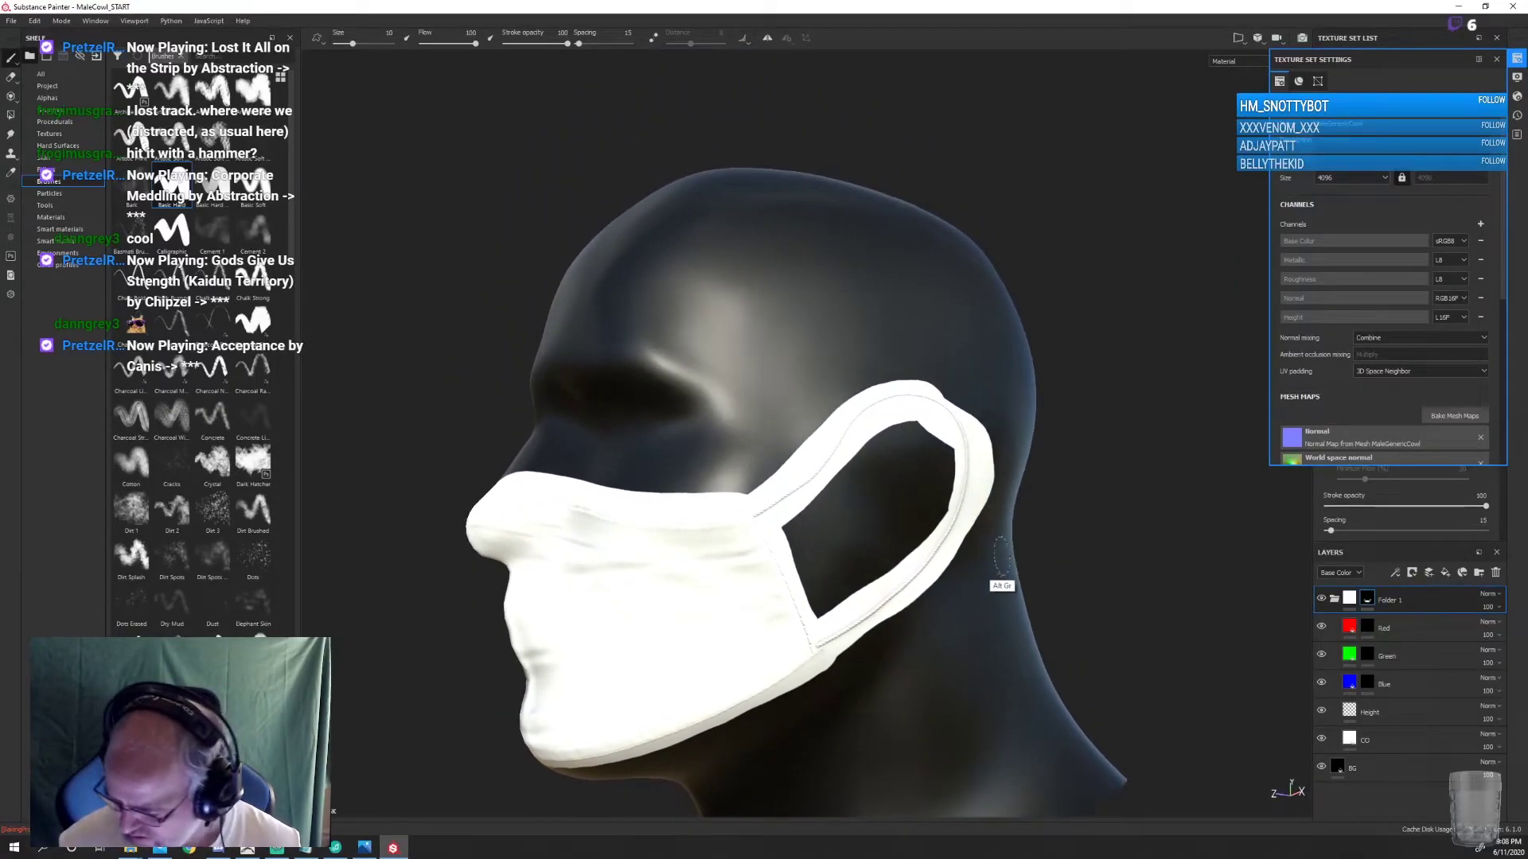
# Target the Red layer and paint red down the mask's side edge
pyautogui.click(1368, 628)
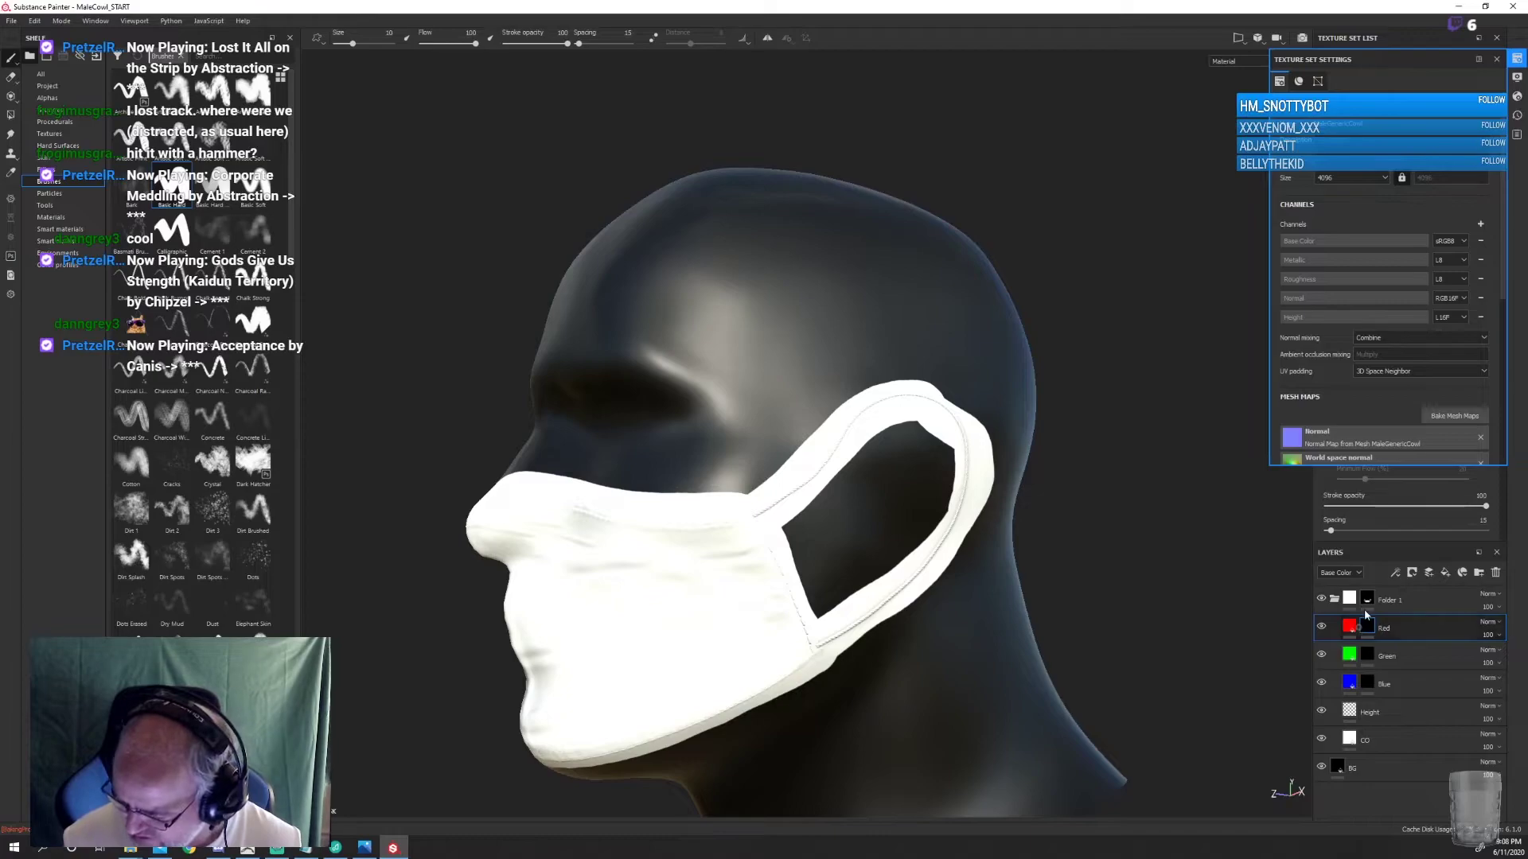
pyautogui.click(1517, 70)
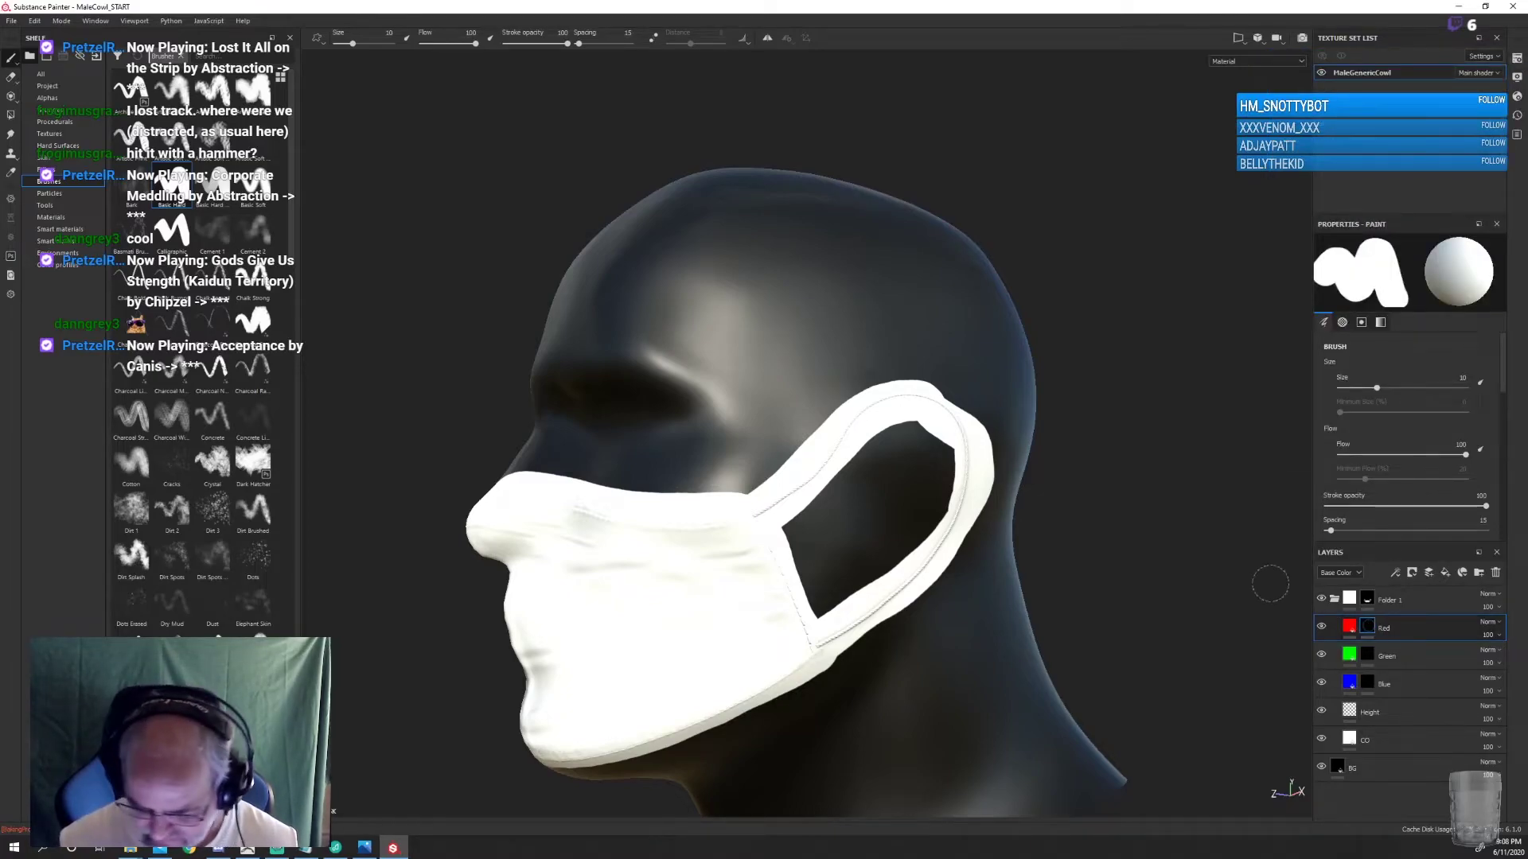
pyautogui.keyDown('ctrl'); pyautogui.moveTo(748, 526); pyautogui.dragTo(744, 525, button='right'); pyautogui.keyUp('ctrl')
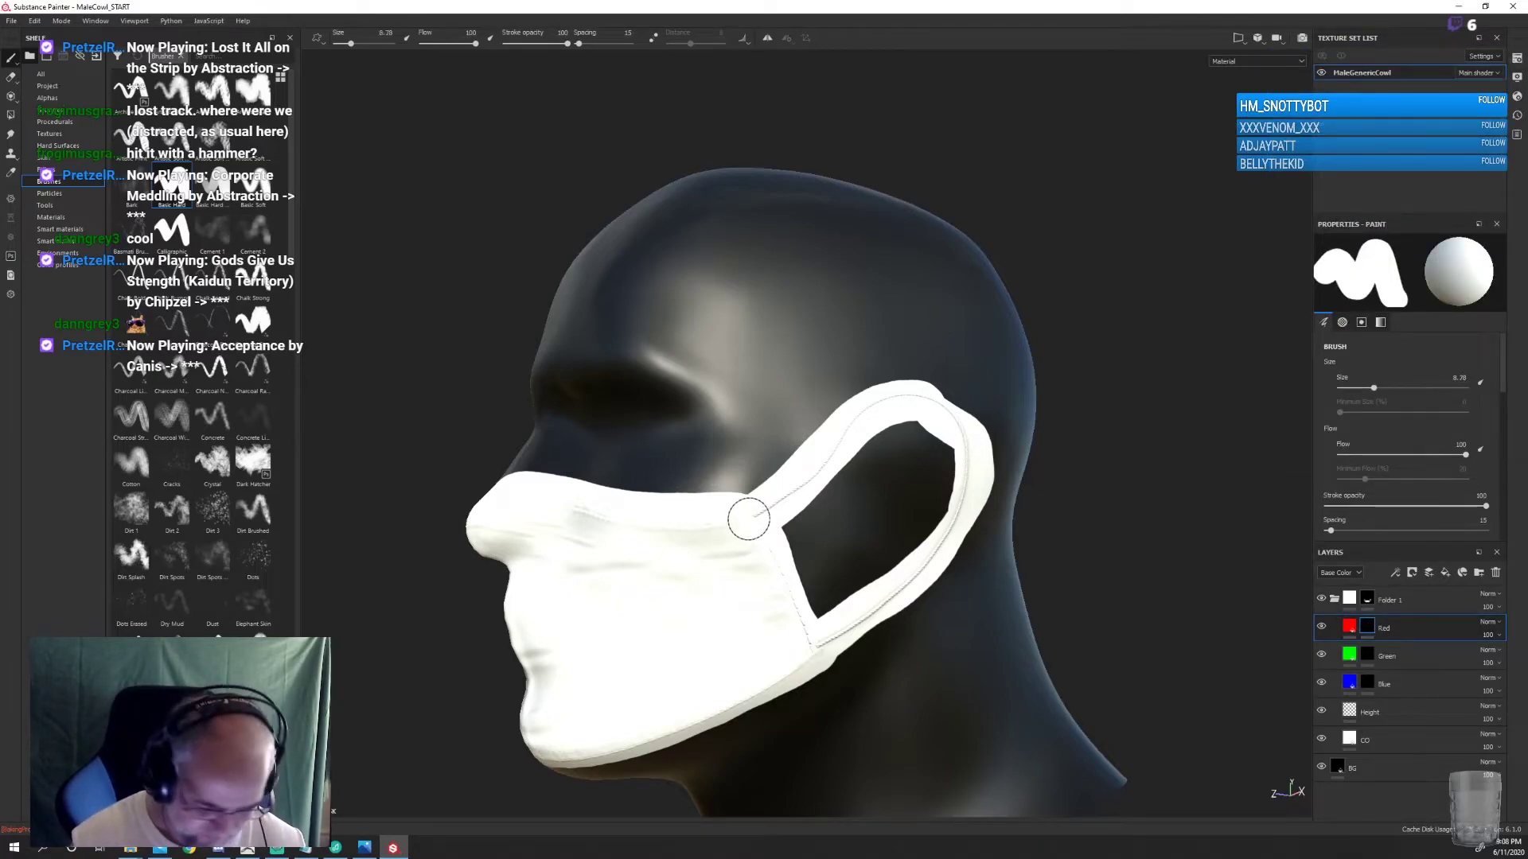
pyautogui.moveTo(748, 516)
pyautogui.mouseDown()
pyautogui.moveTo(802, 657)
pyautogui.moveTo(572, 755)
pyautogui.mouseUp()
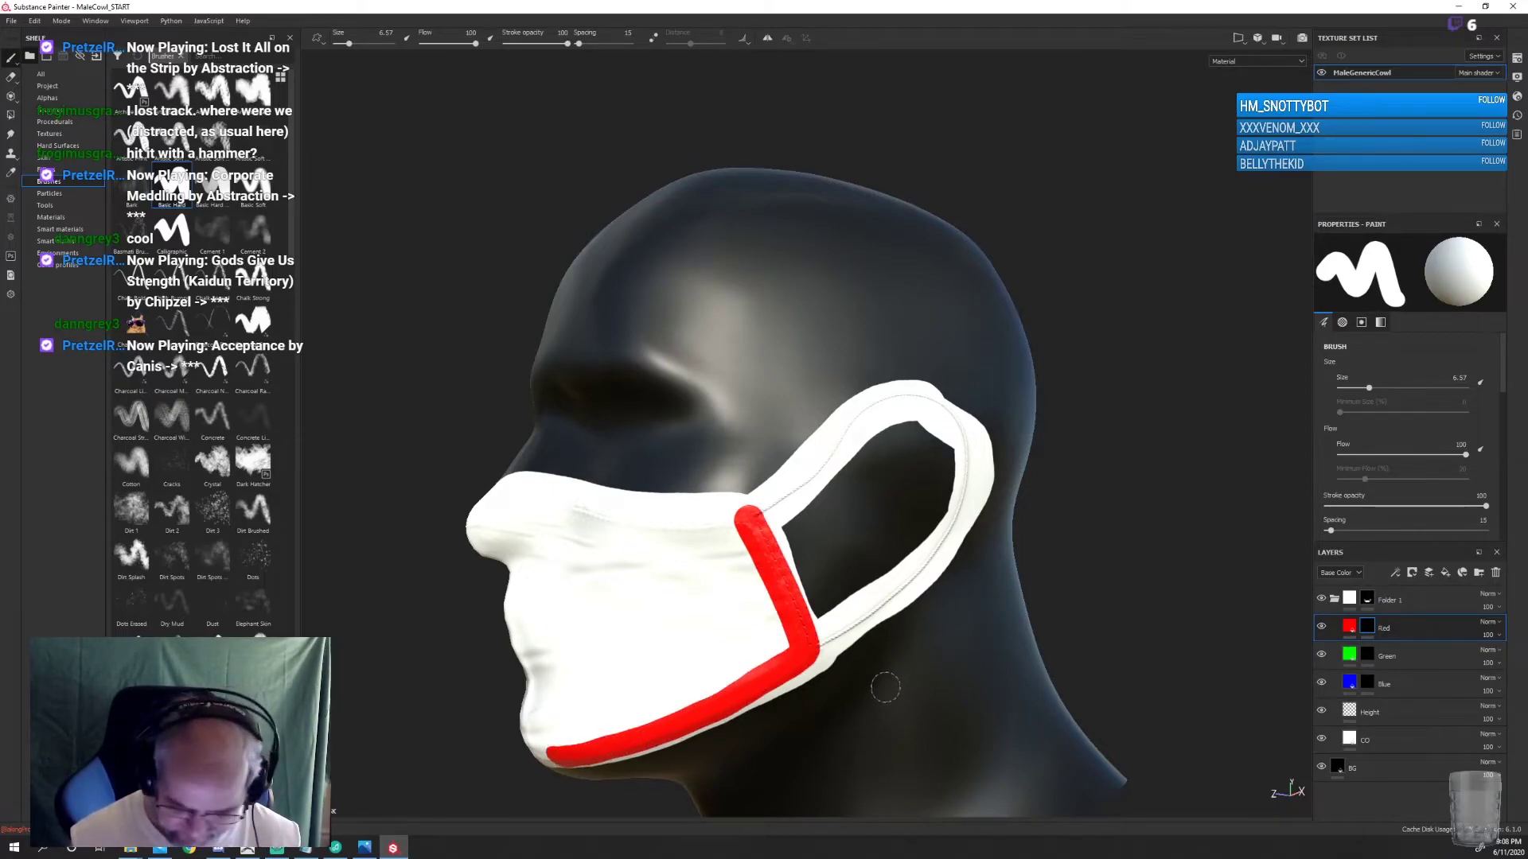
pyautogui.moveTo(885, 688)
pyautogui.keyDown('alt'); pyautogui.mouseDown()
pyautogui.moveTo(1054, 612)
pyautogui.moveTo(1085, 487)
pyautogui.moveTo(928, 529)
pyautogui.moveTo(719, 510)
pyautogui.moveTo(534, 460)
pyautogui.mouseUp(); pyautogui.keyUp('alt')
pyautogui.keyDown('alt'); pyautogui.moveTo(1028, 545); pyautogui.dragTo(1080, 580); pyautogui.keyUp('alt')
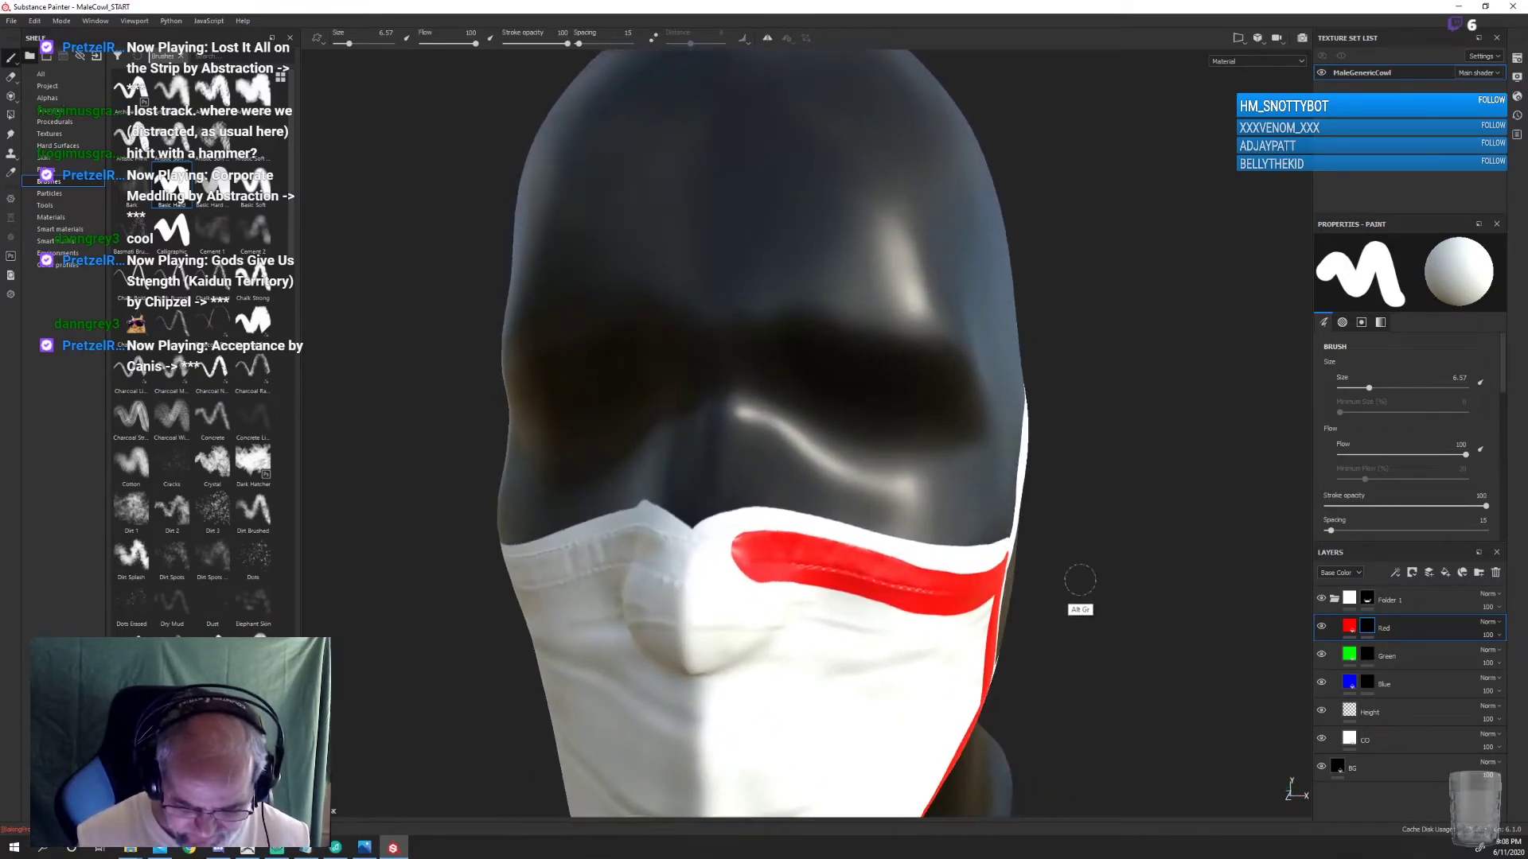
# Paint red along the mask's top edge toward the nose
pyautogui.moveTo(756, 552); pyautogui.dragTo(581, 548)
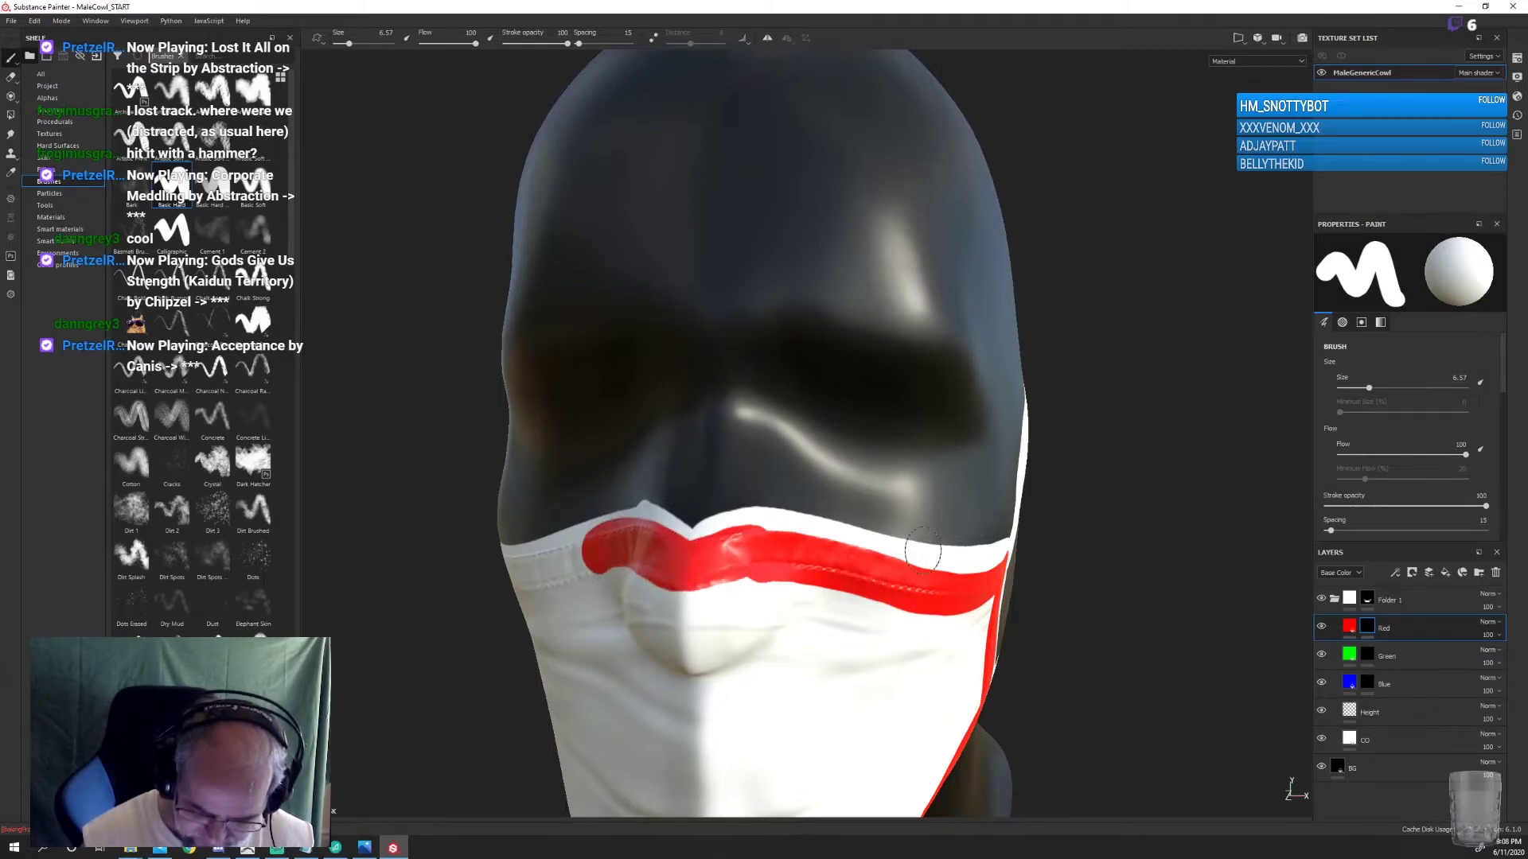
pyautogui.keyDown('alt'); pyautogui.moveTo(931, 557); pyautogui.dragTo(1140, 521); pyautogui.keyUp('alt')
pyautogui.moveTo(776, 533)
pyautogui.mouseDown()
pyautogui.moveTo(549, 569)
pyautogui.moveTo(397, 565)
pyautogui.moveTo(388, 680)
pyautogui.mouseUp()
pyautogui.keyDown('alt'); pyautogui.moveTo(928, 621); pyautogui.dragTo(1010, 614); pyautogui.keyUp('alt')
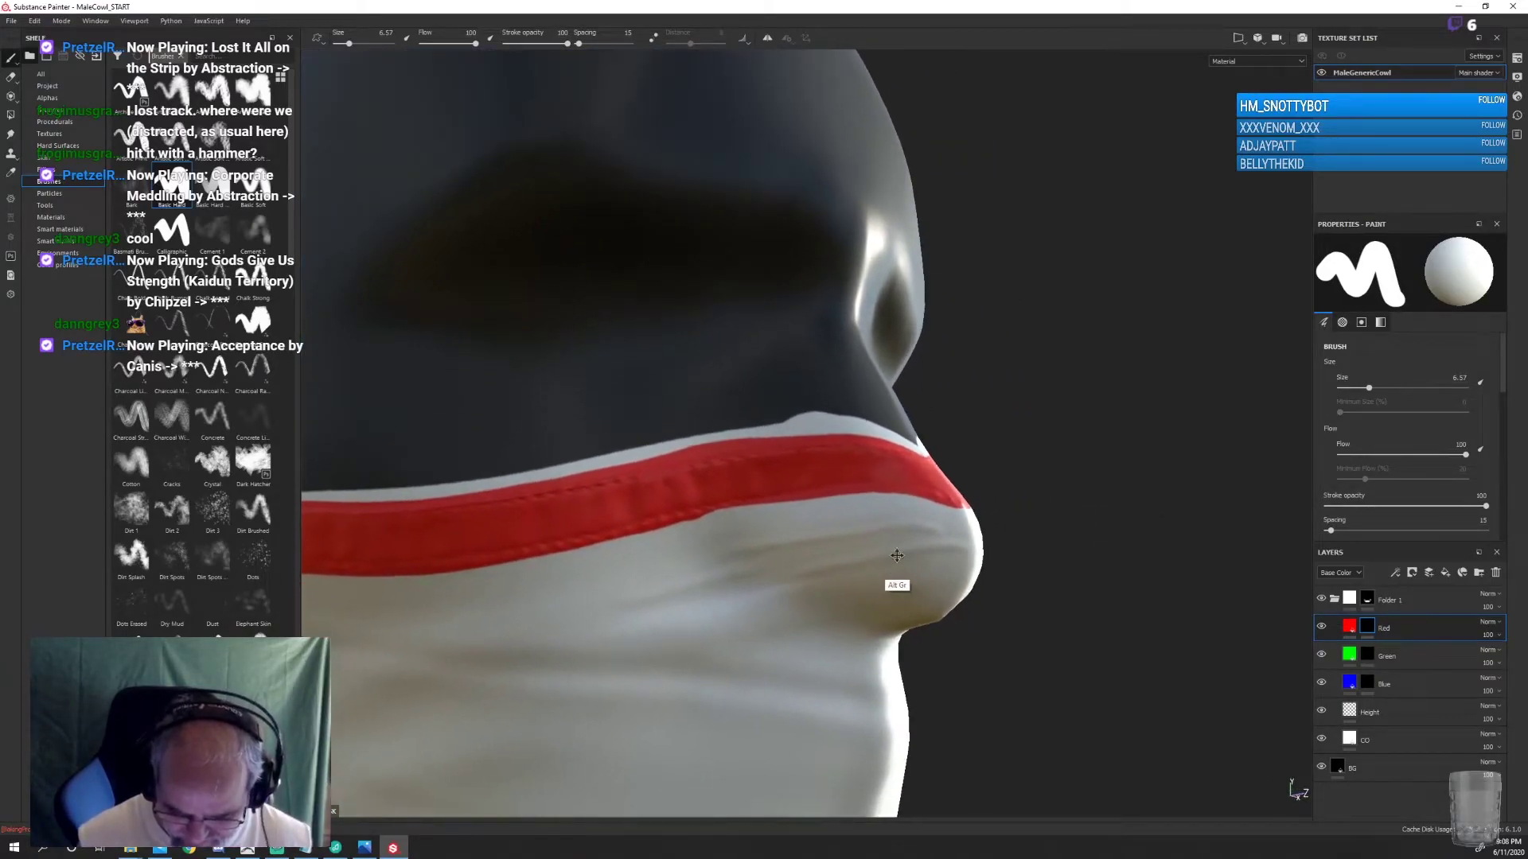
pyautogui.scroll(5, 1107, 294)
pyautogui.keyDown('alt'); pyautogui.moveTo(1108, 295); pyautogui.dragTo(1110, 310); pyautogui.keyUp('alt')
# Paint red down the side and along the mask's bottom edge
pyautogui.moveTo(411, 395)
pyautogui.mouseDown()
pyautogui.moveTo(362, 557)
pyautogui.moveTo(402, 633)
pyautogui.moveTo(684, 766)
pyautogui.mouseUp()
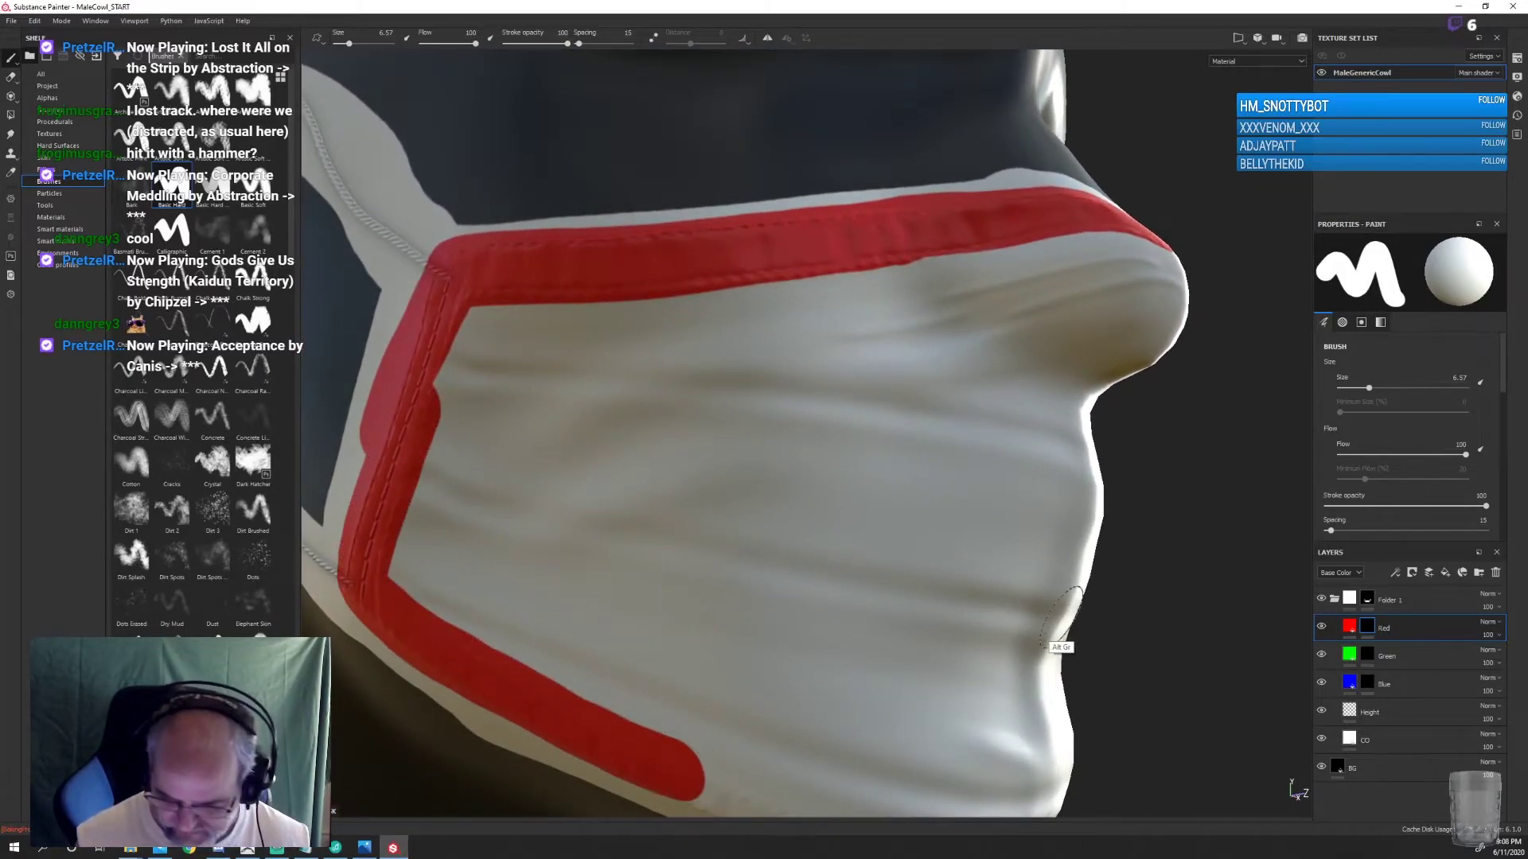
pyautogui.keyDown('alt'); pyautogui.moveTo(1067, 637); pyautogui.dragTo(1047, 382); pyautogui.keyUp('alt')
pyautogui.moveTo(676, 489)
pyautogui.mouseDown()
pyautogui.moveTo(768, 542)
pyautogui.moveTo(1023, 579)
pyautogui.mouseUp()
pyautogui.moveTo(1115, 586)
pyautogui.keyDown('alt'); pyautogui.mouseDown()
pyautogui.moveTo(980, 608)
pyautogui.moveTo(1098, 573)
pyautogui.moveTo(1067, 602)
pyautogui.mouseUp(); pyautogui.keyUp('alt')
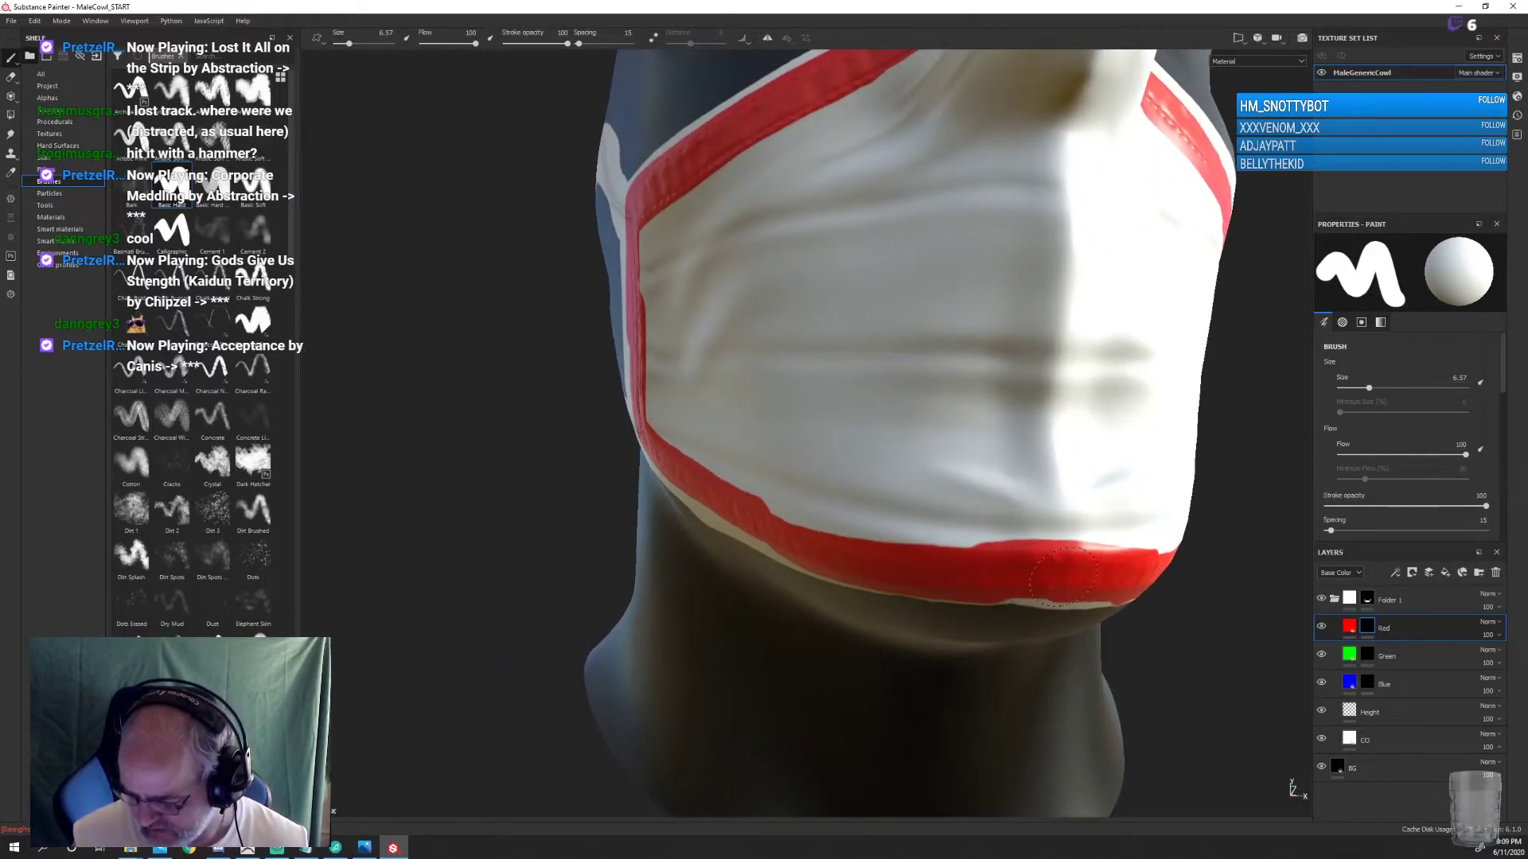
pyautogui.moveTo(1159, 580)
pyautogui.keyDown('alt'); pyautogui.mouseDown()
pyautogui.moveTo(1014, 536)
pyautogui.moveTo(1055, 317)
pyautogui.mouseUp(); pyautogui.keyUp('alt')
pyautogui.keyDown('alt'); pyautogui.moveTo(1055, 317); pyautogui.dragTo(634, 700, button='right'); pyautogui.keyUp('alt')
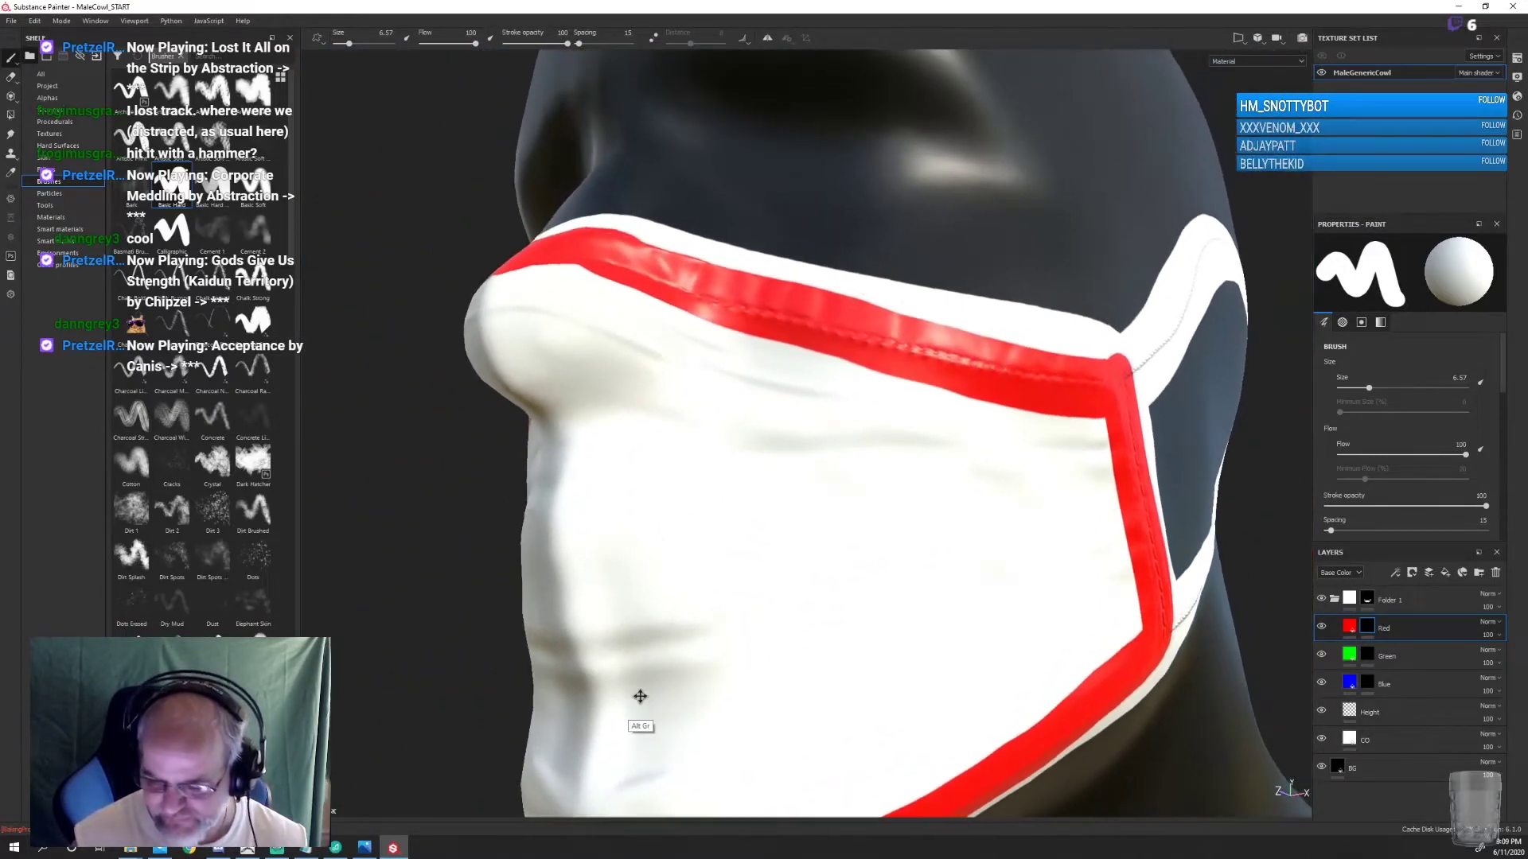
# Touch up the red trim along the mask's top edge
pyautogui.keyDown('alt'); pyautogui.moveTo(1125, 546); pyautogui.dragTo(1053, 575); pyautogui.keyUp('alt')
pyautogui.keyDown('alt'); pyautogui.moveTo(976, 555); pyautogui.dragTo(778, 631); pyautogui.keyUp('alt')
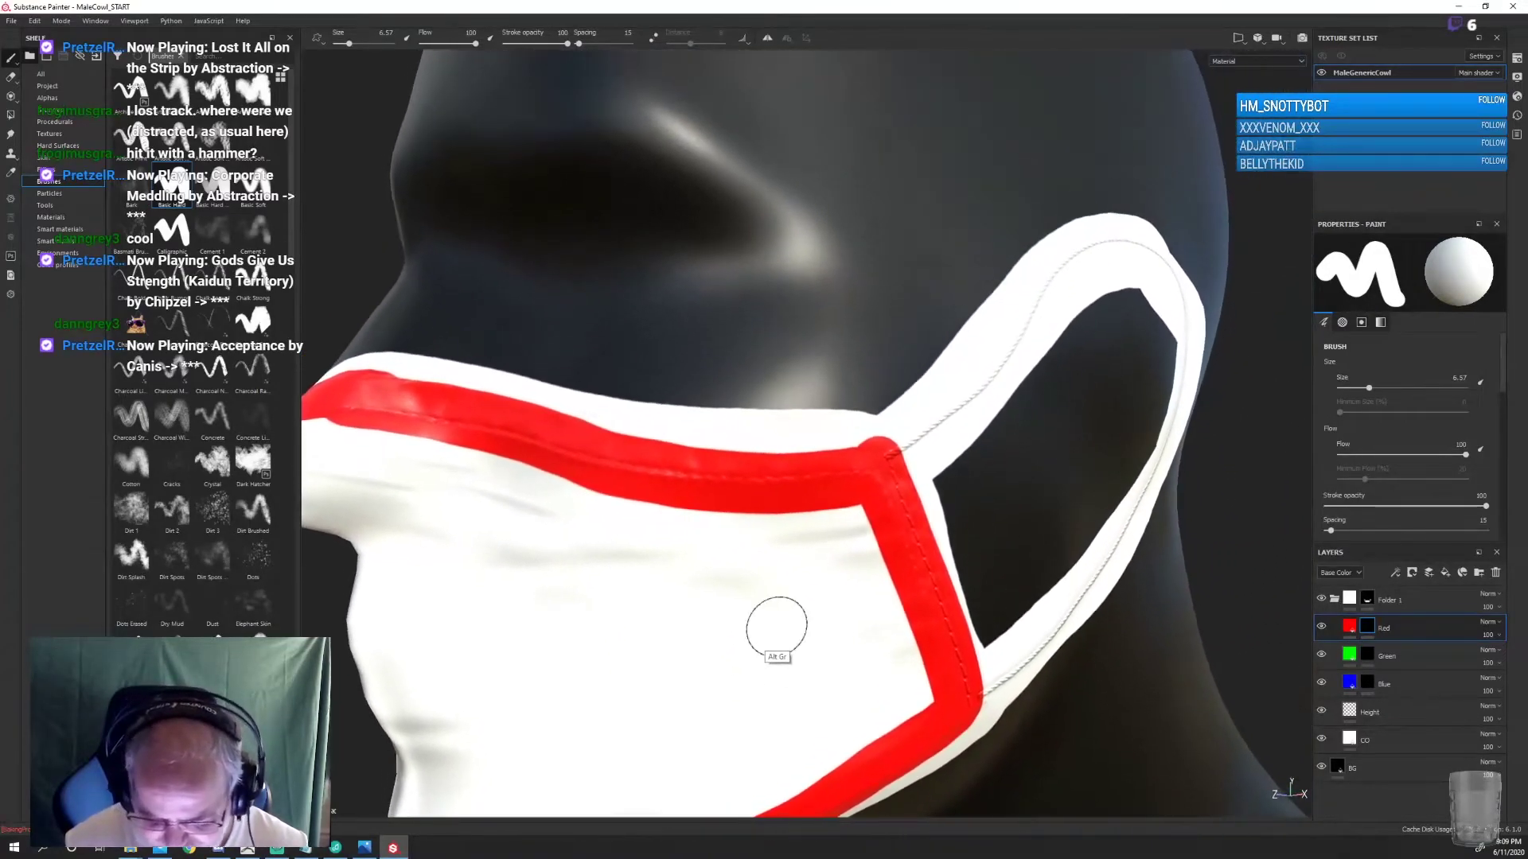
pyautogui.moveTo(557, 410)
pyautogui.mouseDown()
pyautogui.moveTo(786, 464)
pyautogui.moveTo(888, 436)
pyautogui.mouseUp()
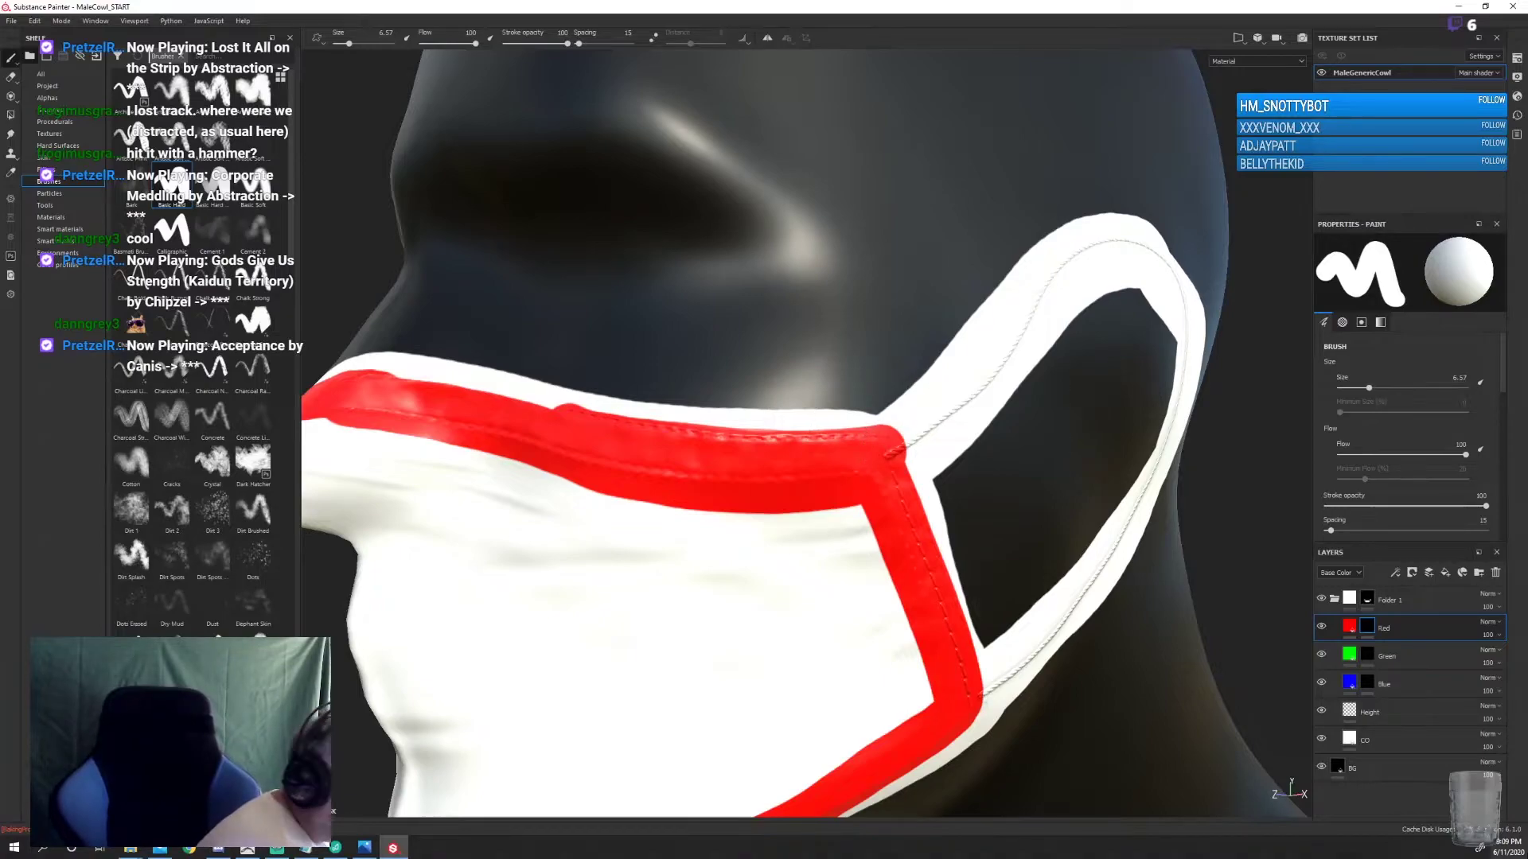
pyautogui.keyDown('shift'); pyautogui.moveTo(1119, 535); pyautogui.dragTo(1195, 589, button='right'); pyautogui.keyUp('shift')
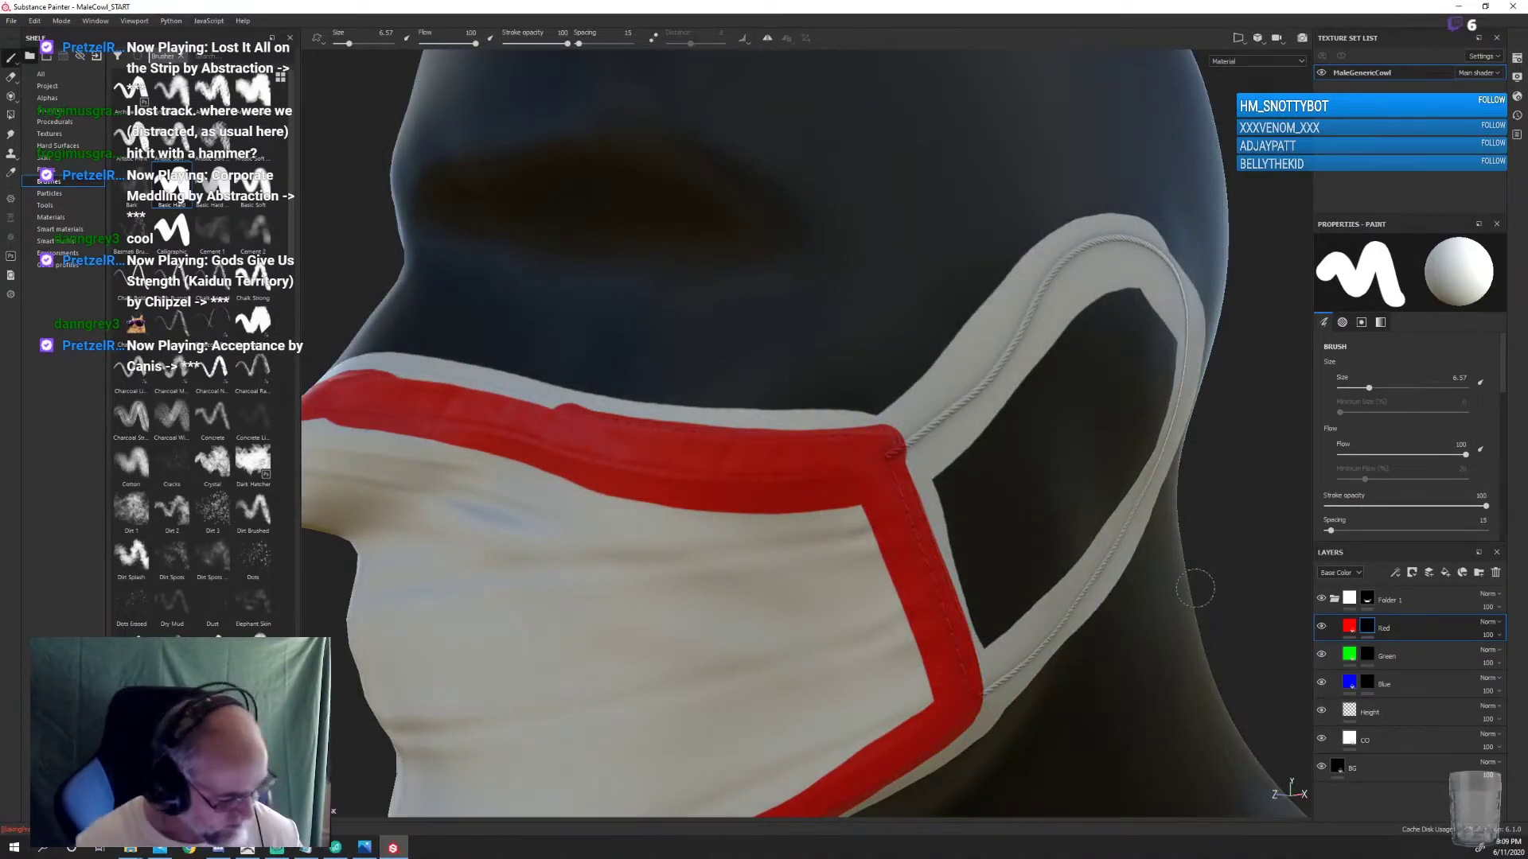
pyautogui.moveTo(1060, 641)
pyautogui.keyDown('alt'); pyautogui.mouseDown()
pyautogui.moveTo(1013, 620)
pyautogui.moveTo(1028, 575)
pyautogui.moveTo(900, 600)
pyautogui.moveTo(846, 546)
pyautogui.mouseUp(); pyautogui.keyUp('alt')
# Paint a darker stitch line along the red border, then shrink the brush to 1.86
pyautogui.press('[')
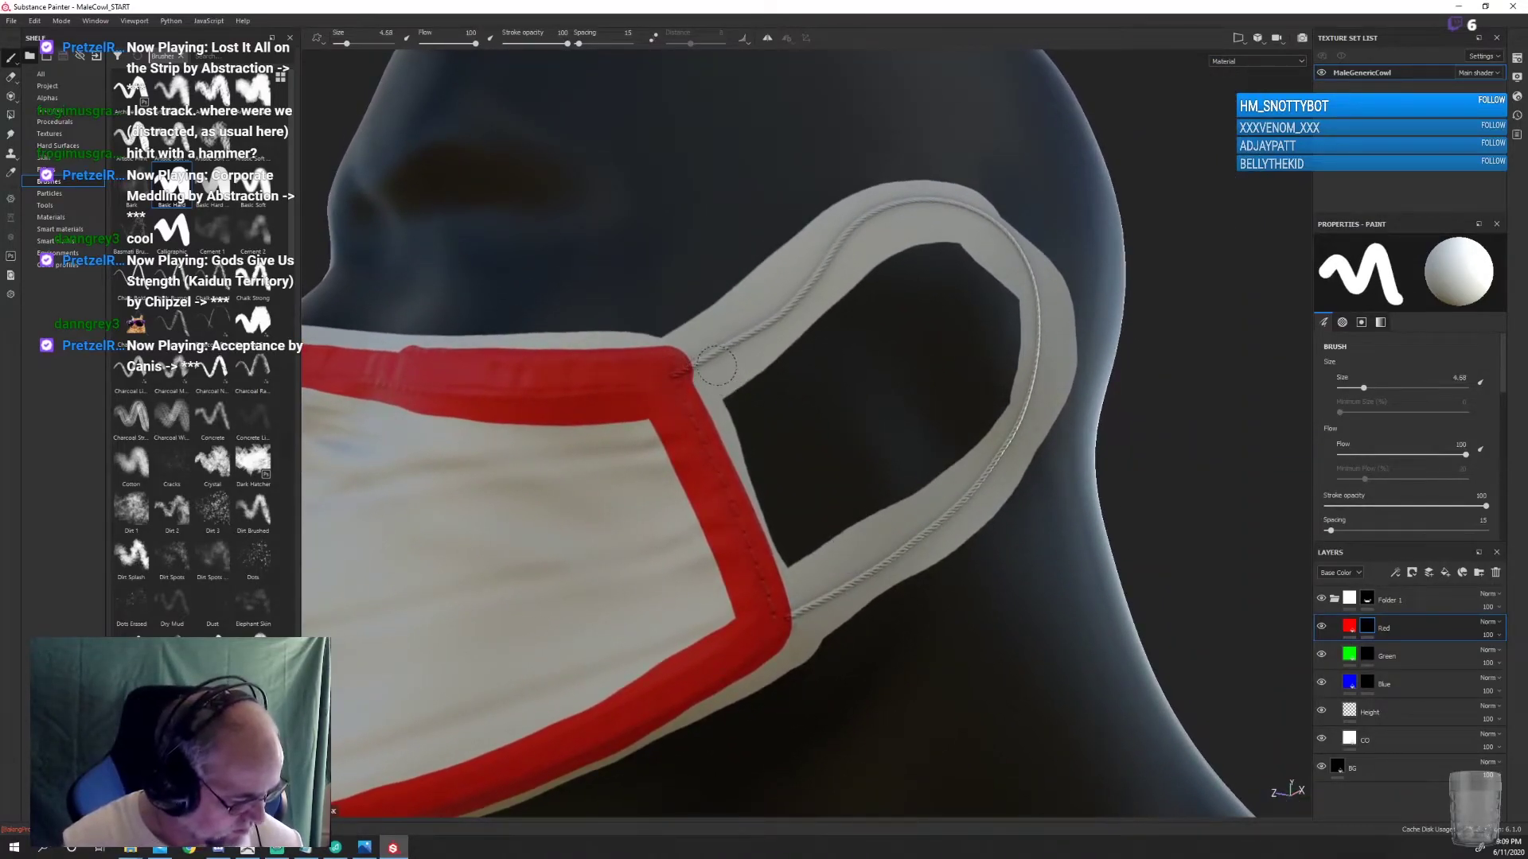
pyautogui.press('[')
pyautogui.press('[')
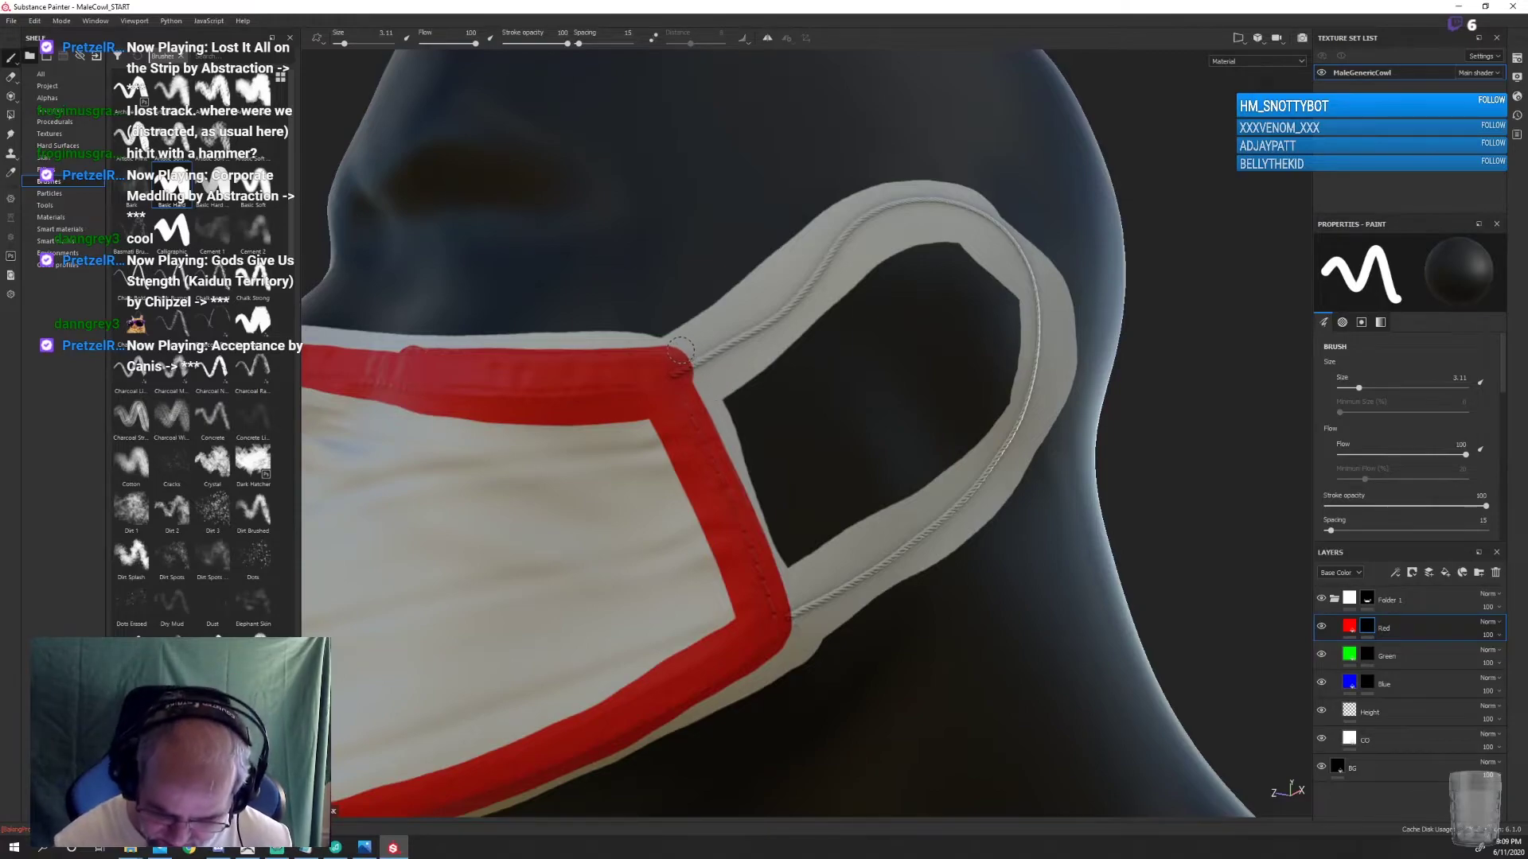
pyautogui.moveTo(678, 354); pyautogui.dragTo(784, 625)
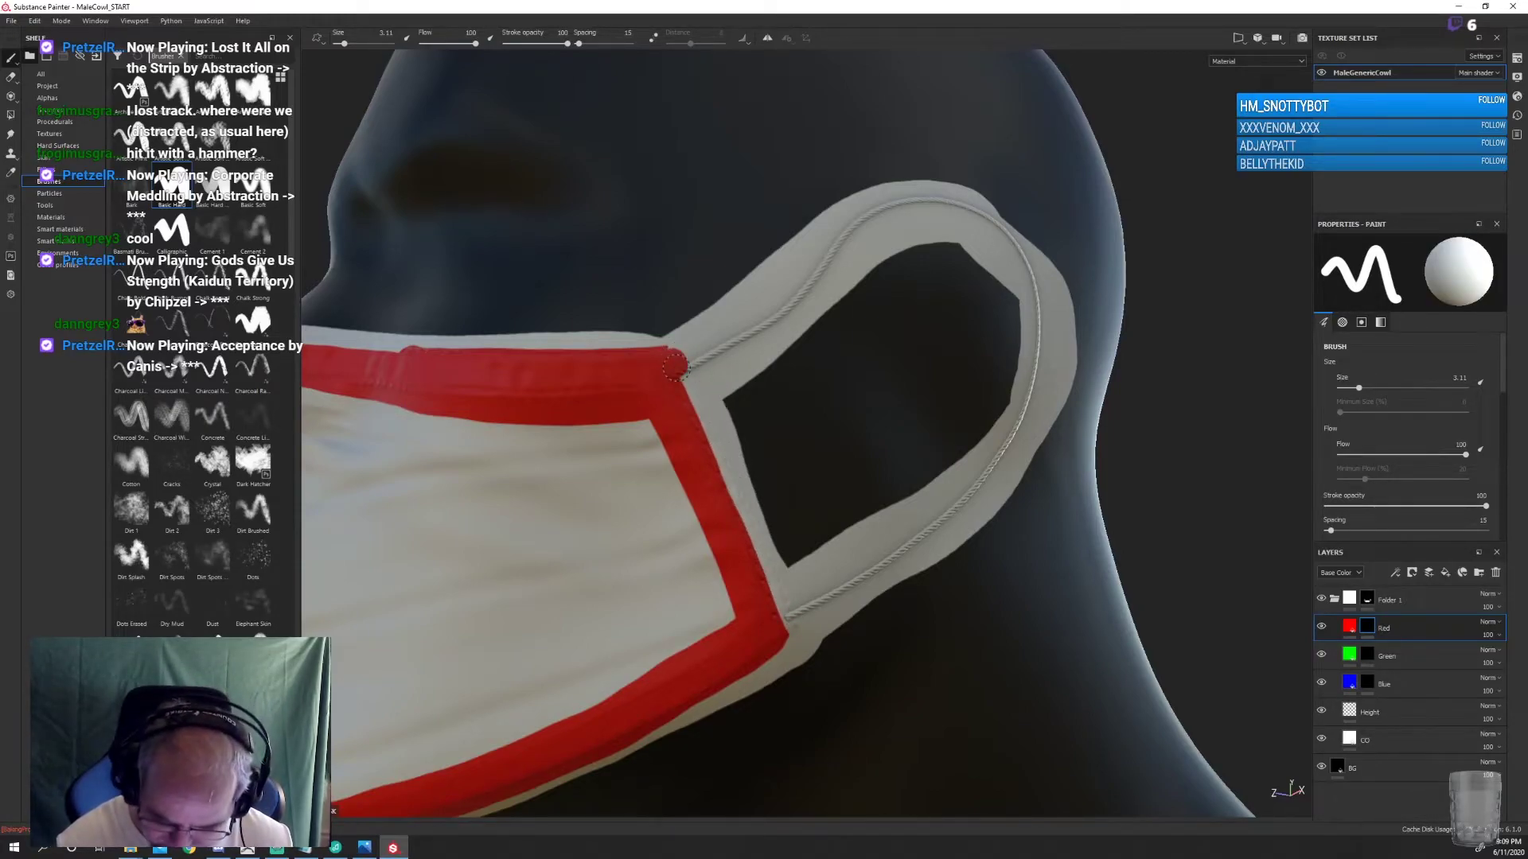
pyautogui.moveTo(675, 366); pyautogui.dragTo(772, 600)
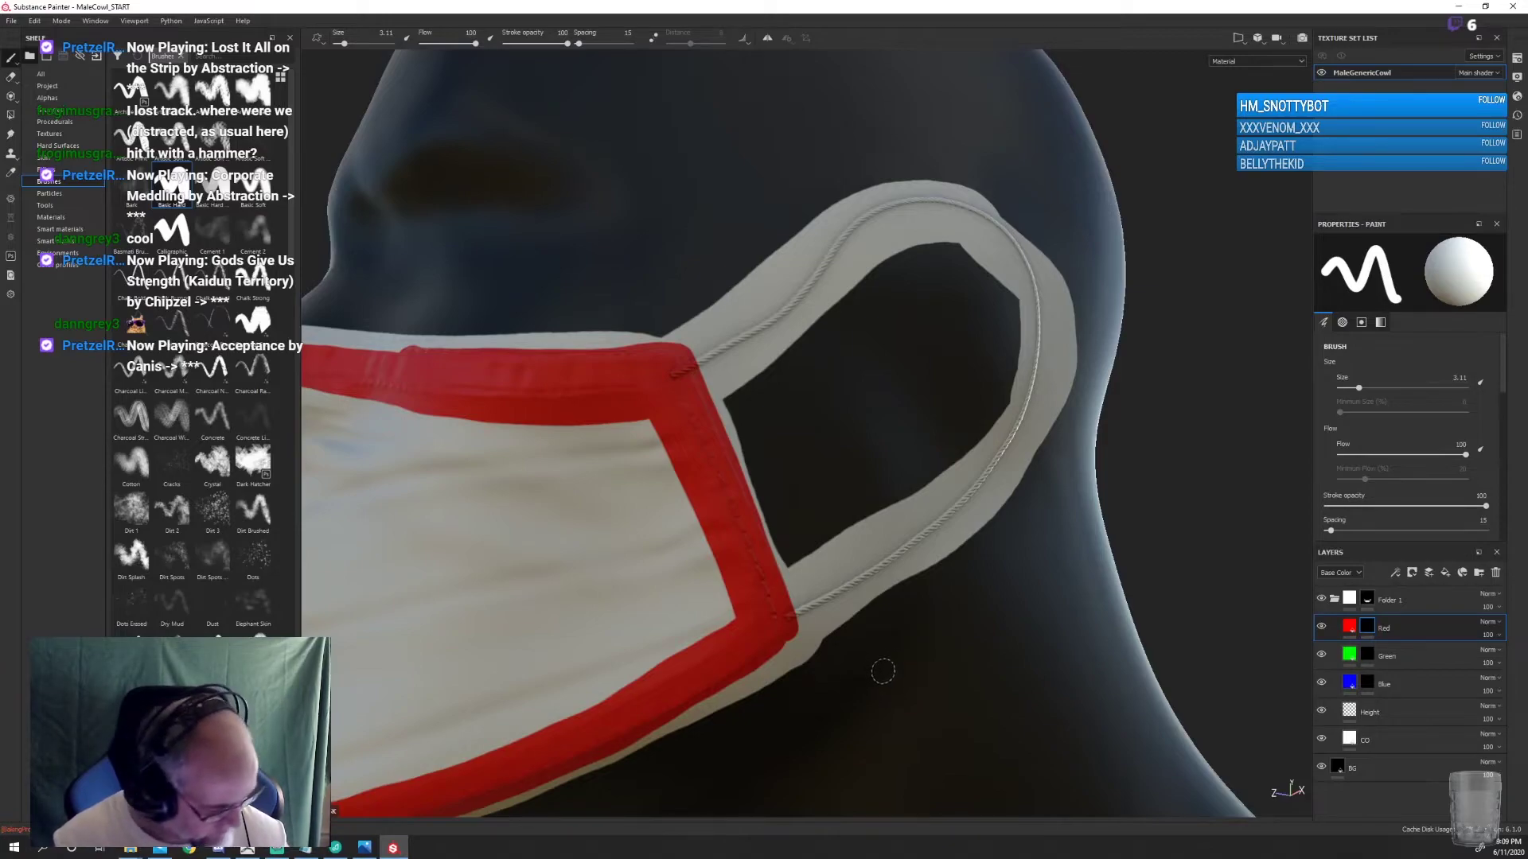
pyautogui.moveTo(904, 671)
pyautogui.keyDown('alt'); pyautogui.mouseDown()
pyautogui.moveTo(895, 587)
pyautogui.moveTo(880, 614)
pyautogui.moveTo(843, 624)
pyautogui.moveTo(808, 608)
pyautogui.moveTo(815, 580)
pyautogui.moveTo(887, 600)
pyautogui.moveTo(820, 628)
pyautogui.mouseUp(); pyautogui.keyUp('alt')
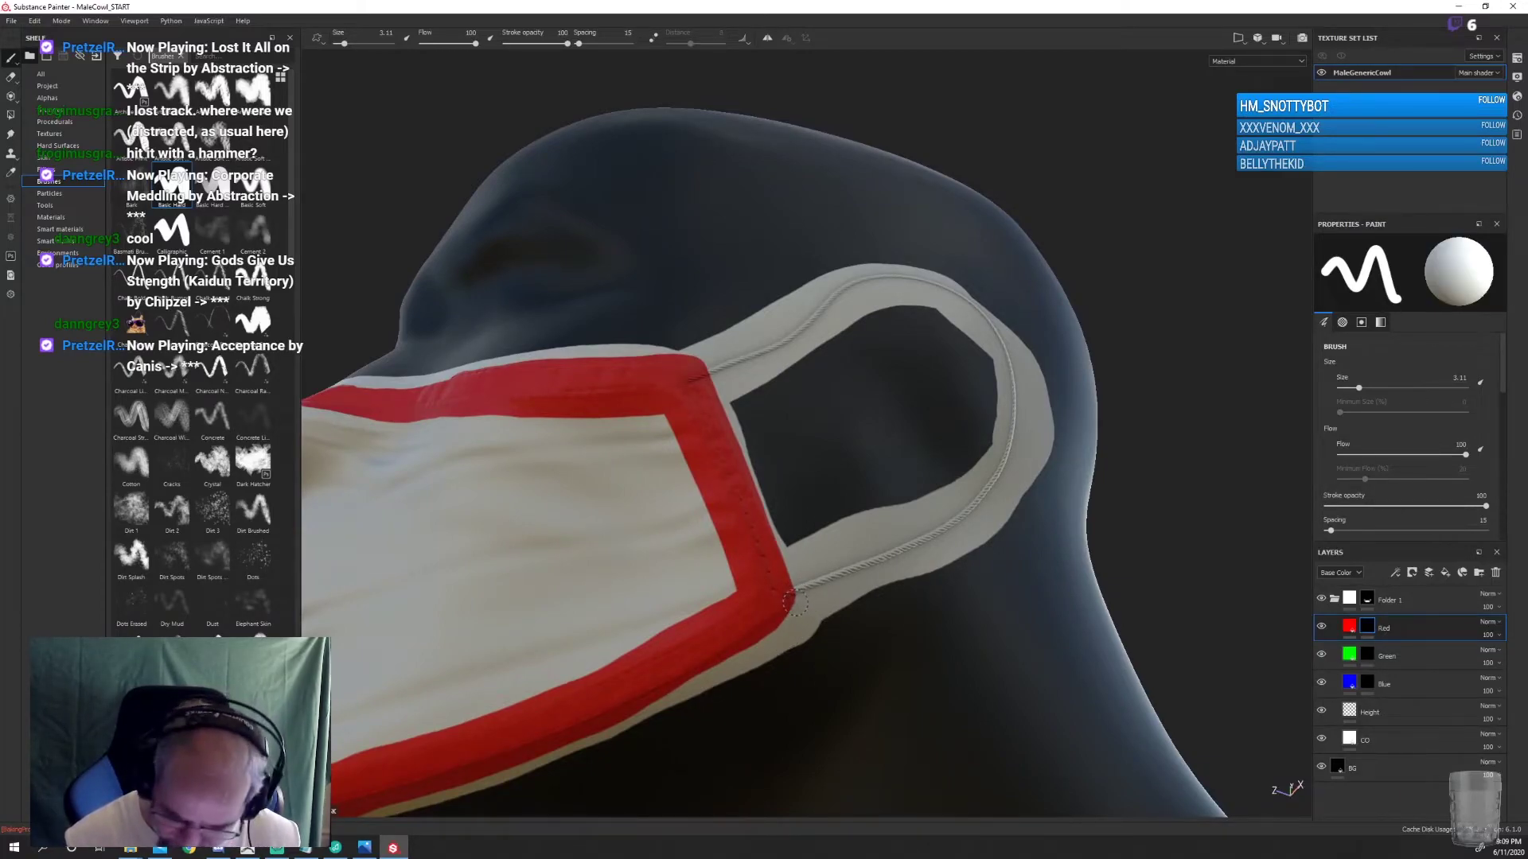
pyautogui.press('[')
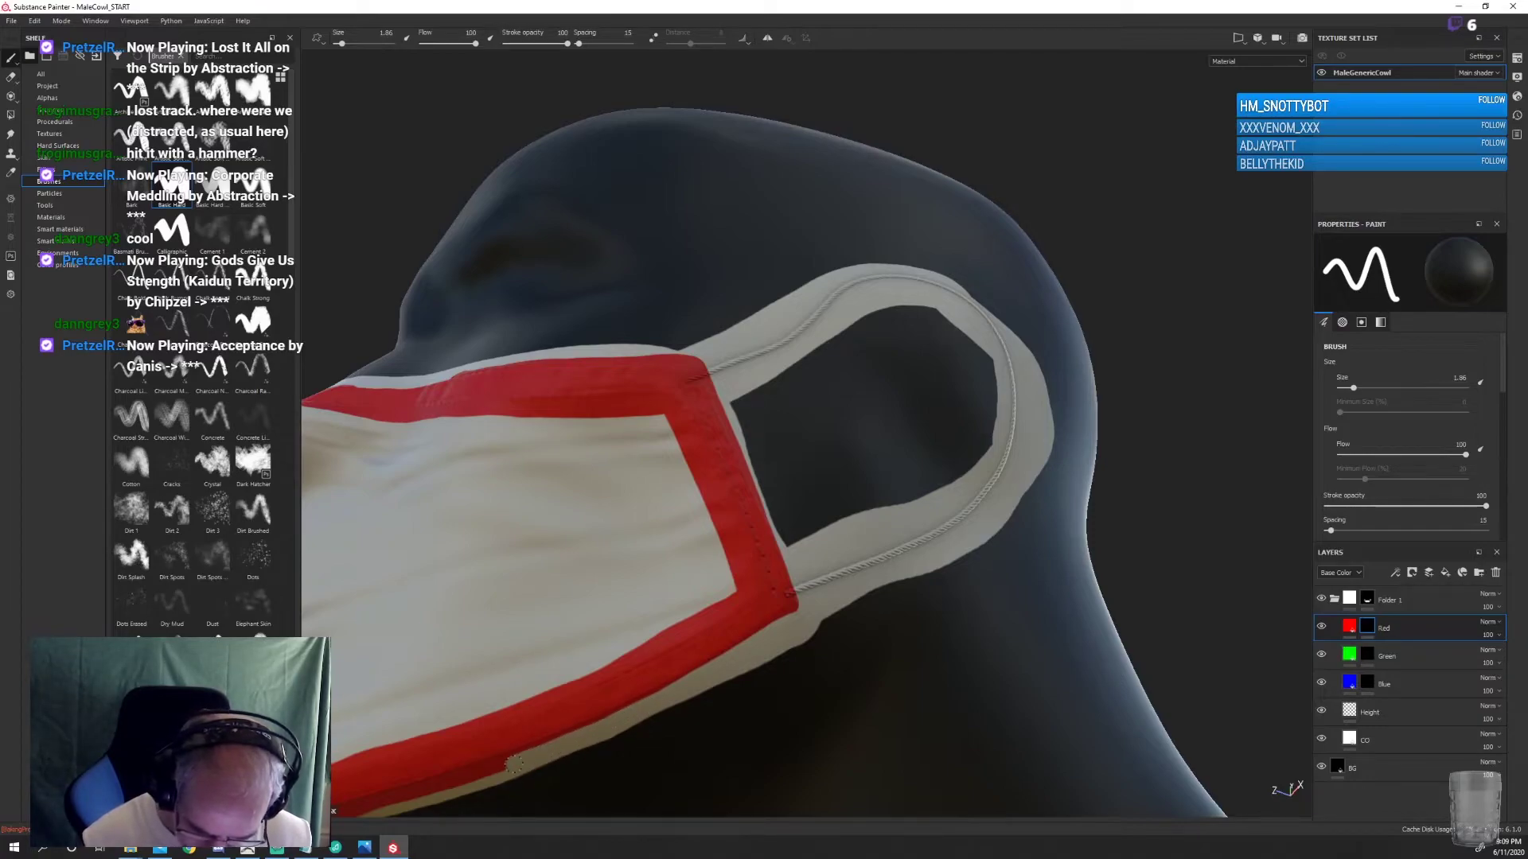
# Paint white over the red band's ragged lower, outer and top edges
pyautogui.keyDown('alt'); pyautogui.moveTo(804, 694); pyautogui.dragTo(1115, 433); pyautogui.keyUp('alt')
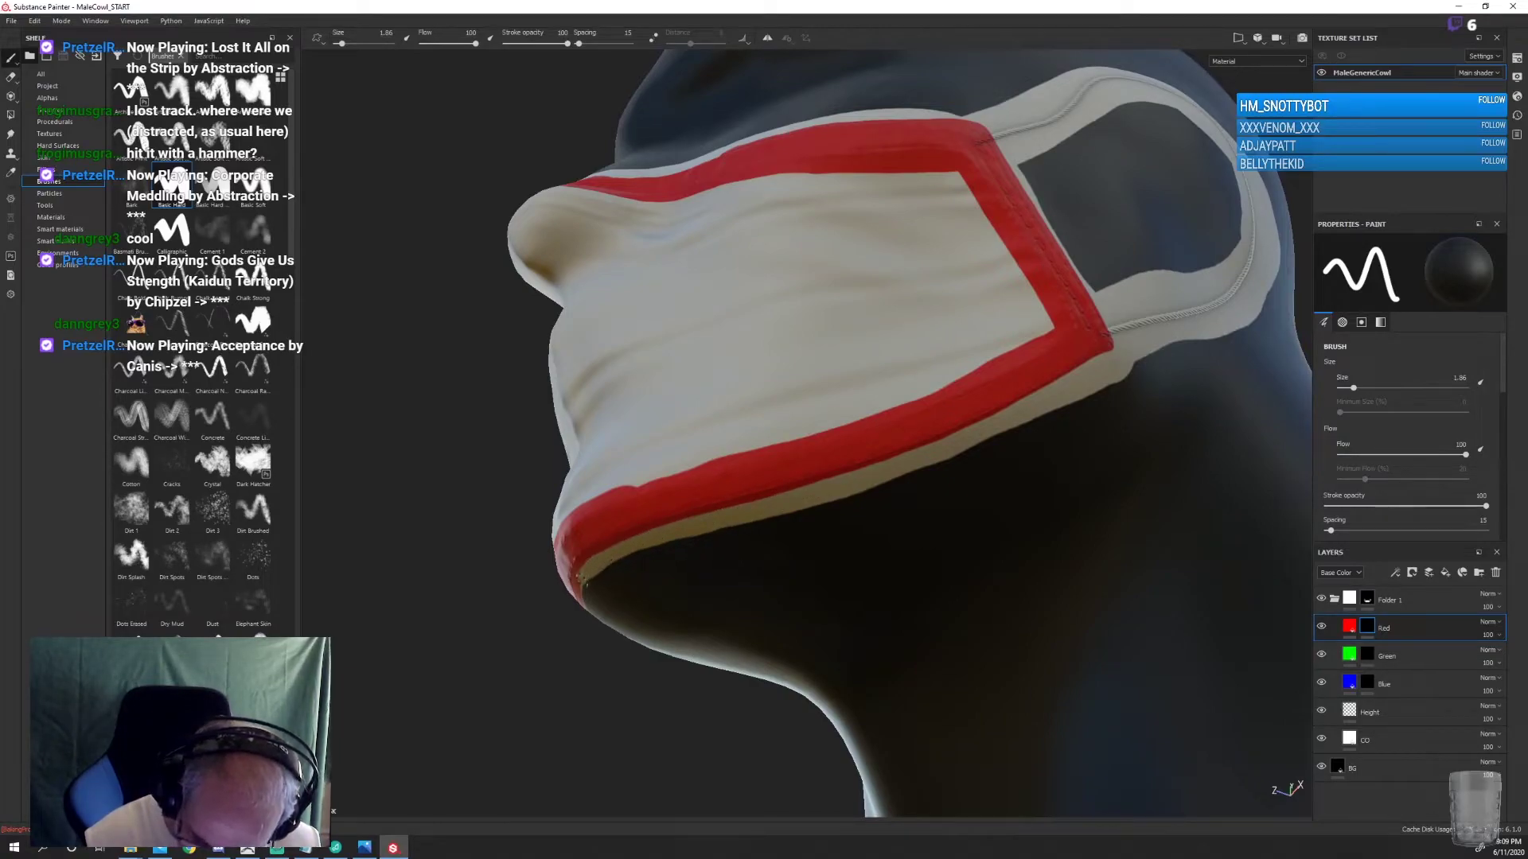
pyautogui.keyDown('alt'); pyautogui.moveTo(753, 593); pyautogui.dragTo(942, 532); pyautogui.keyUp('alt')
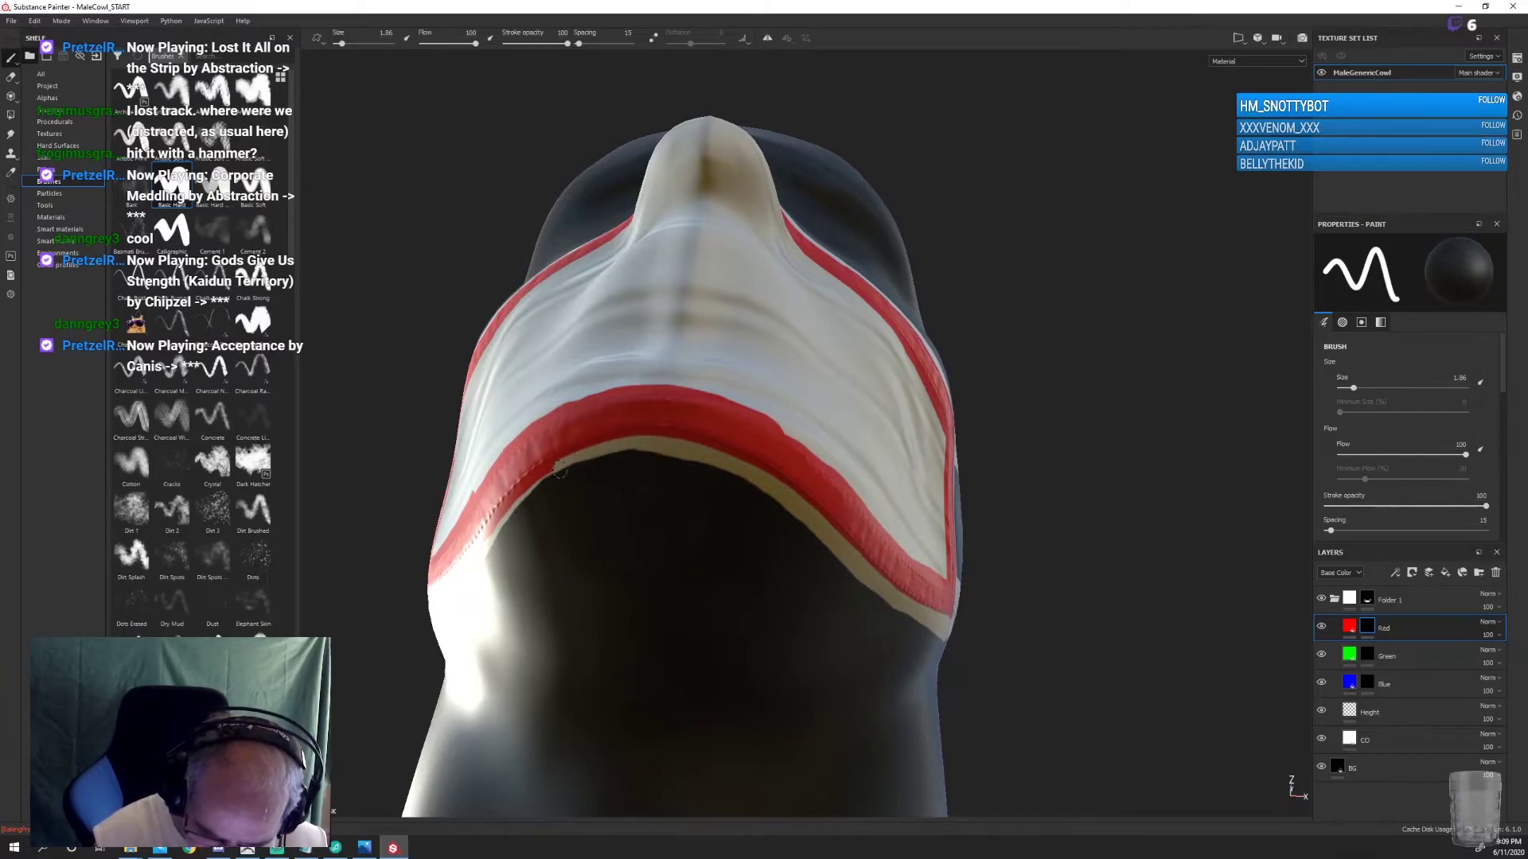
pyautogui.moveTo(682, 522)
pyautogui.keyDown('alt'); pyautogui.mouseDown()
pyautogui.moveTo(880, 556)
pyautogui.moveTo(852, 590)
pyautogui.moveTo(953, 540)
pyautogui.moveTo(1166, 699)
pyautogui.moveTo(835, 610)
pyautogui.mouseUp(); pyautogui.keyUp('alt')
pyautogui.moveTo(499, 440)
pyautogui.mouseDown()
pyautogui.moveTo(819, 655)
pyautogui.moveTo(864, 728)
pyautogui.moveTo(901, 502)
pyautogui.moveTo(955, 601)
pyautogui.mouseUp()
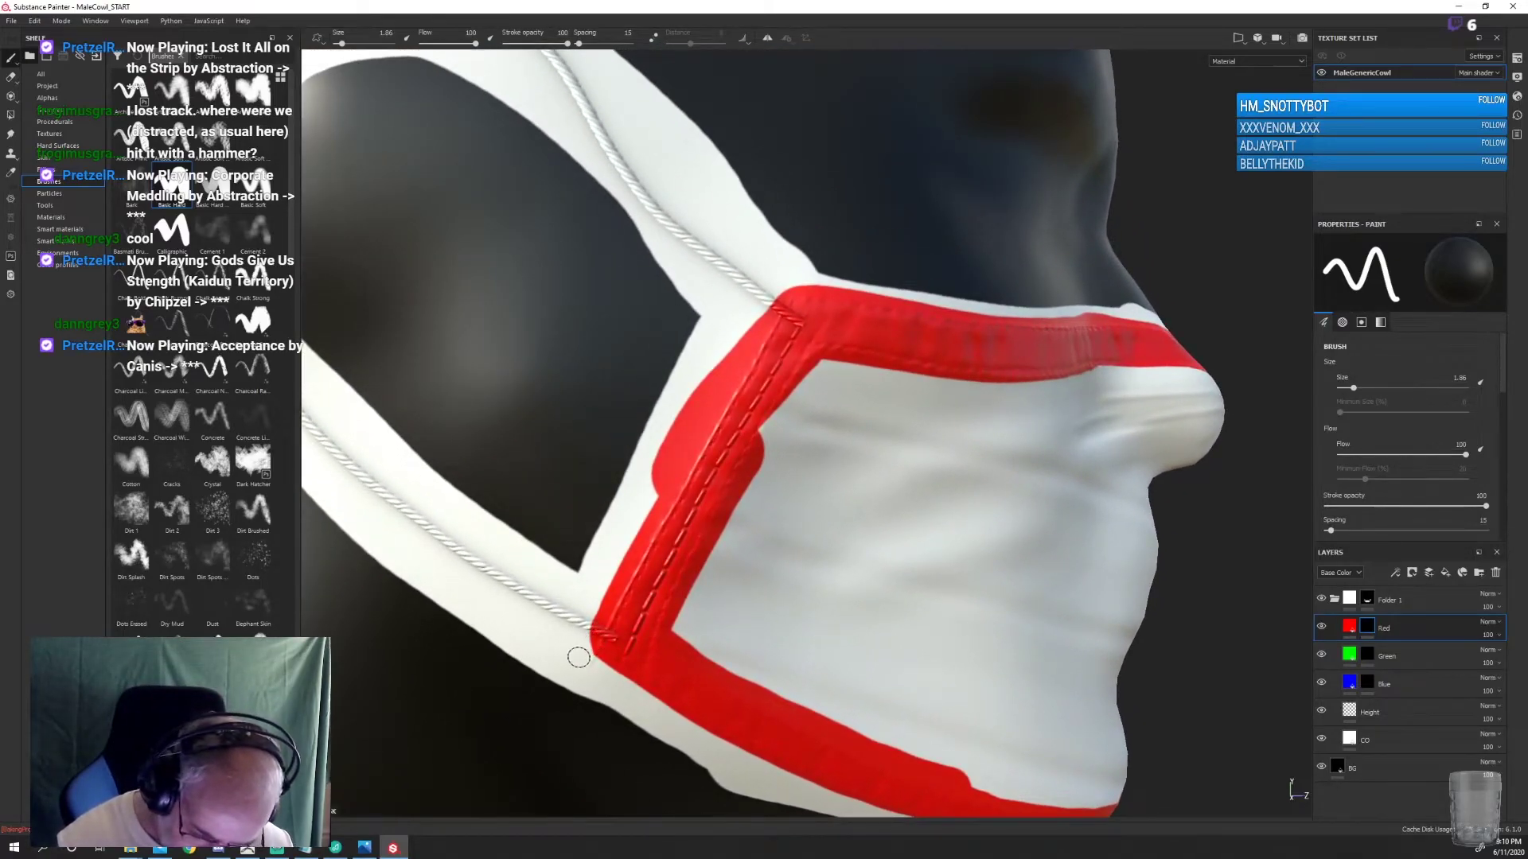
pyautogui.moveTo(578, 657)
pyautogui.mouseDown()
pyautogui.moveTo(760, 330)
pyautogui.moveTo(642, 473)
pyautogui.moveTo(975, 538)
pyautogui.moveTo(941, 556)
pyautogui.mouseUp()
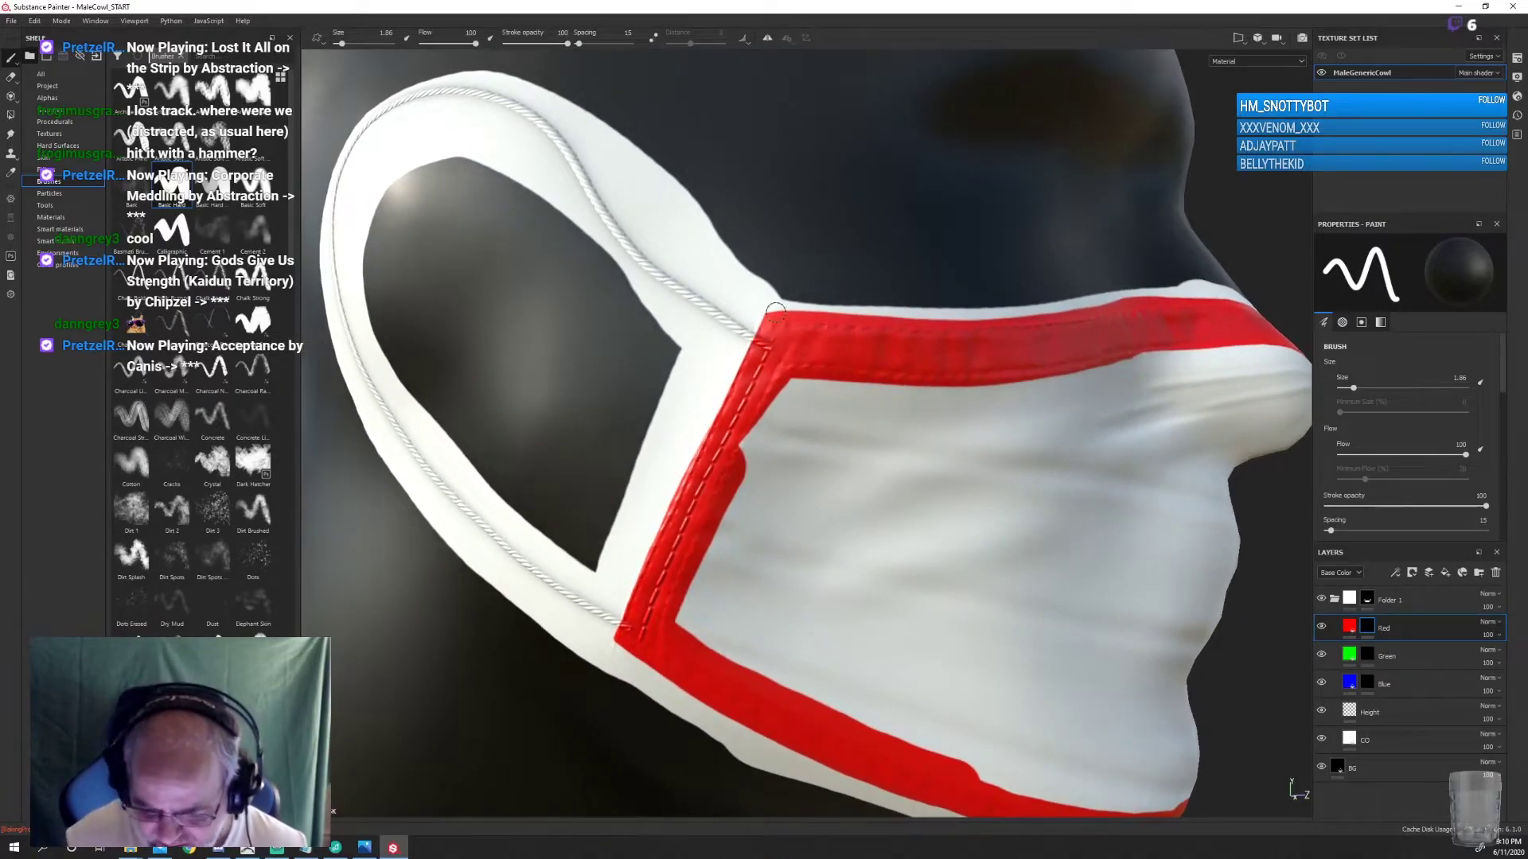
pyautogui.moveTo(779, 305); pyautogui.dragTo(1040, 308)
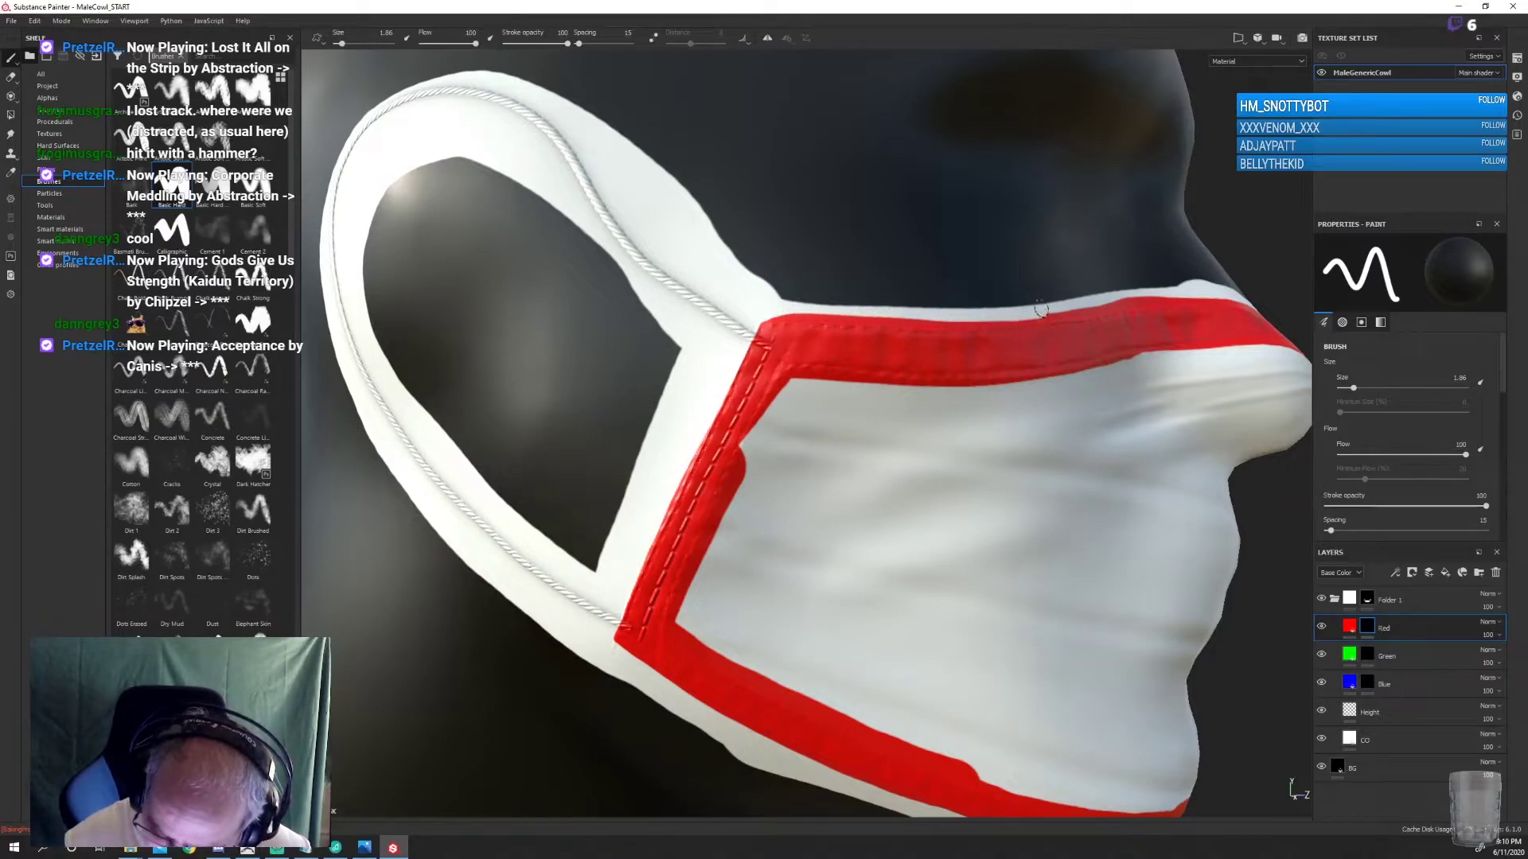
# Clean up the red band's lower edge from a side view
pyautogui.moveTo(1187, 362)
pyautogui.keyDown('alt'); pyautogui.mouseDown()
pyautogui.moveTo(1122, 444)
pyautogui.moveTo(1088, 450)
pyautogui.mouseUp(); pyautogui.keyUp('alt')
pyautogui.scroll(5, 610, 624)
pyautogui.scroll(2, 605, 666)
pyautogui.moveTo(605, 665)
pyautogui.keyDown('alt'); pyautogui.mouseDown()
pyautogui.moveTo(1077, 536)
pyautogui.moveTo(958, 624)
pyautogui.moveTo(1073, 448)
pyautogui.moveTo(976, 416)
pyautogui.mouseUp(); pyautogui.keyUp('alt')
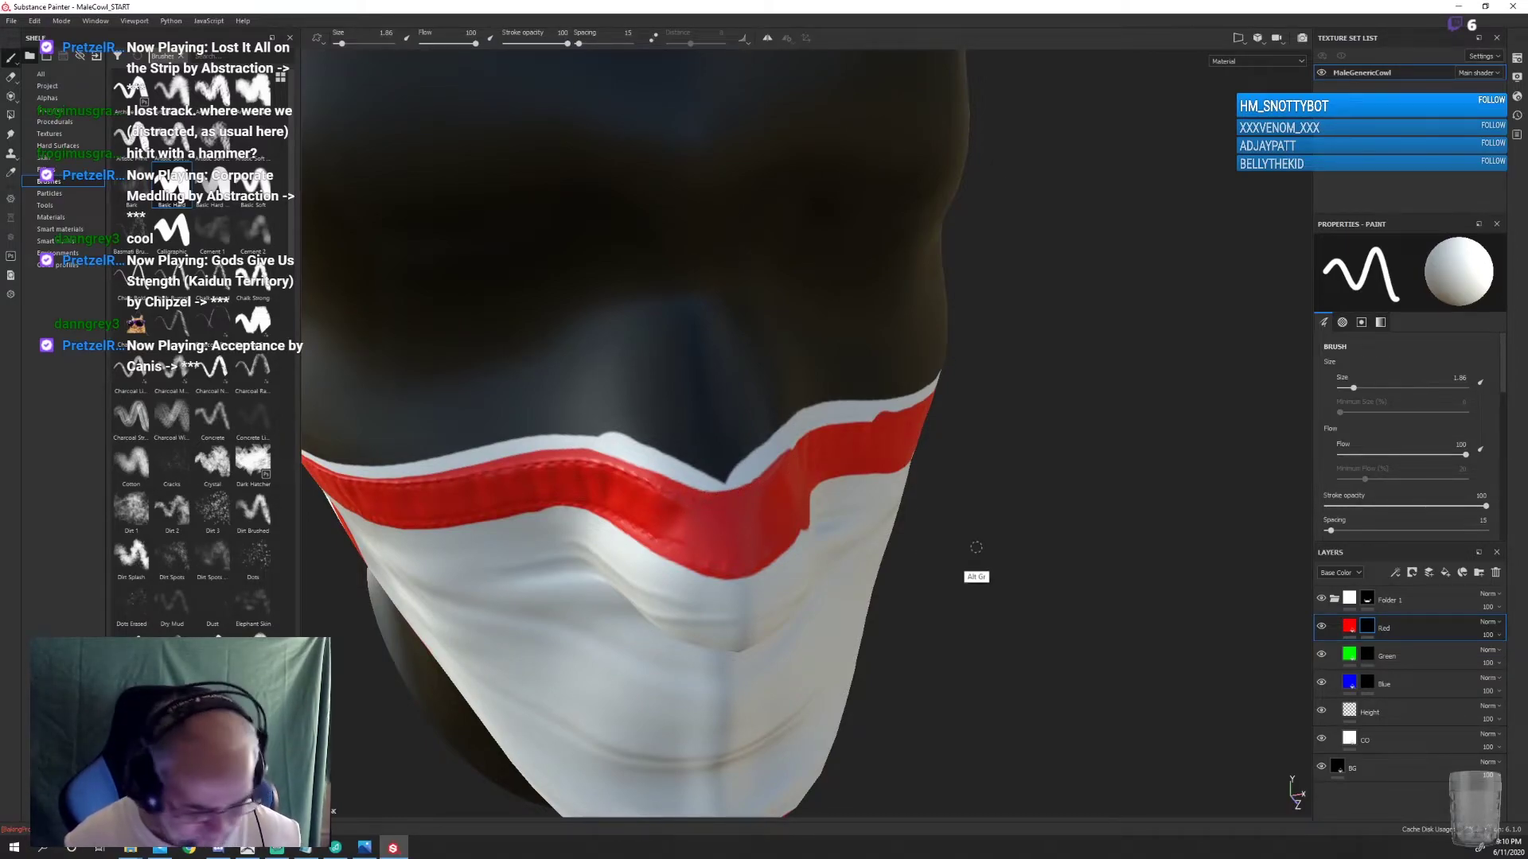
pyautogui.moveTo(975, 546)
pyautogui.keyDown('alt'); pyautogui.mouseDown()
pyautogui.moveTo(876, 504)
pyautogui.moveTo(728, 492)
pyautogui.mouseUp(); pyautogui.keyUp('alt')
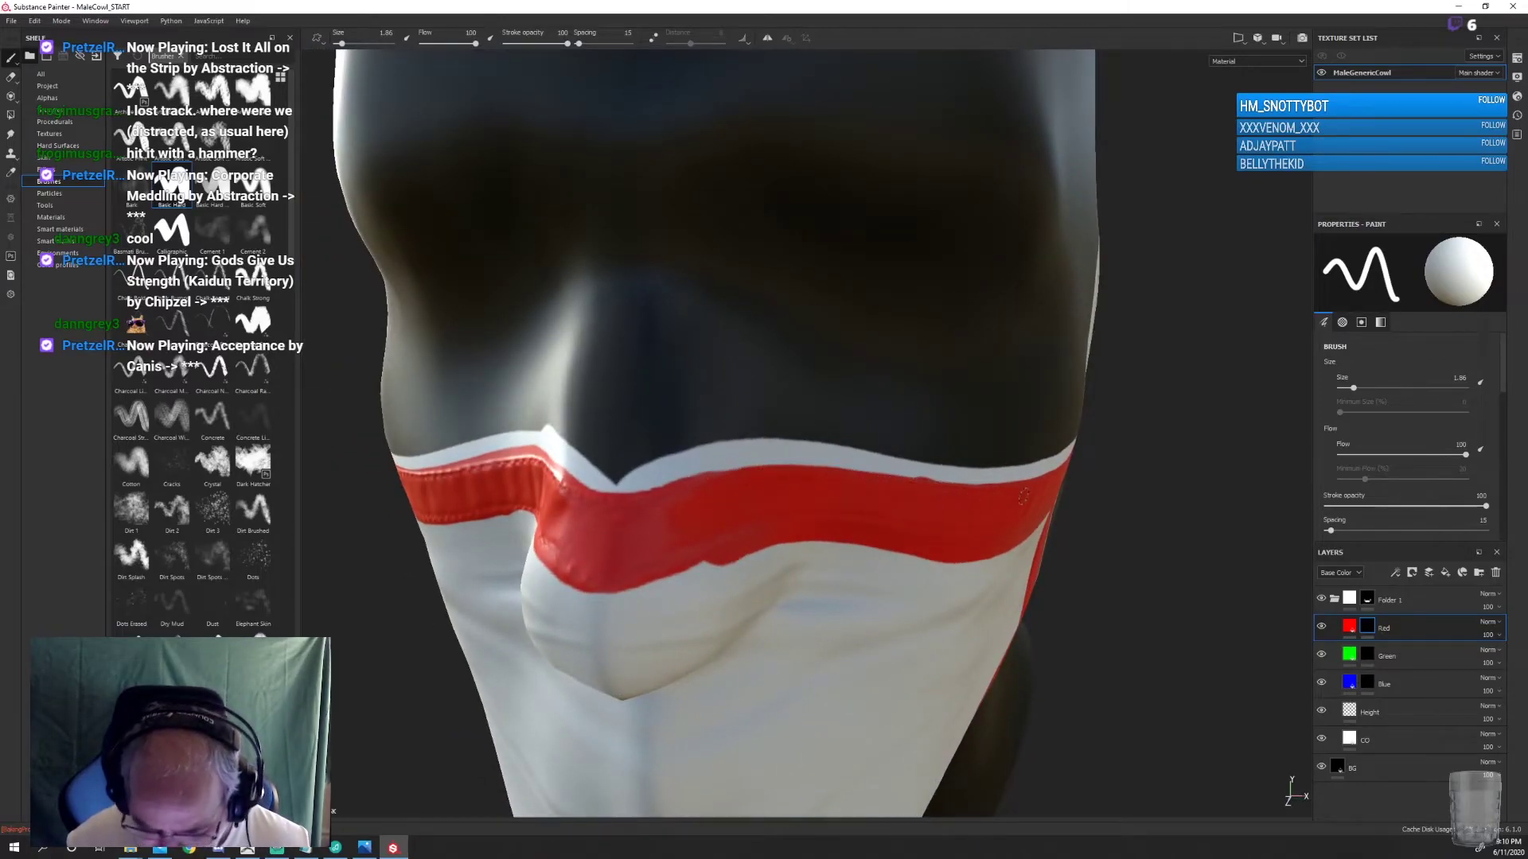
pyautogui.moveTo(968, 546)
pyautogui.keyDown('alt'); pyautogui.mouseDown()
pyautogui.moveTo(1023, 535)
pyautogui.moveTo(972, 518)
pyautogui.moveTo(962, 539)
pyautogui.moveTo(799, 581)
pyautogui.mouseUp(); pyautogui.keyUp('alt')
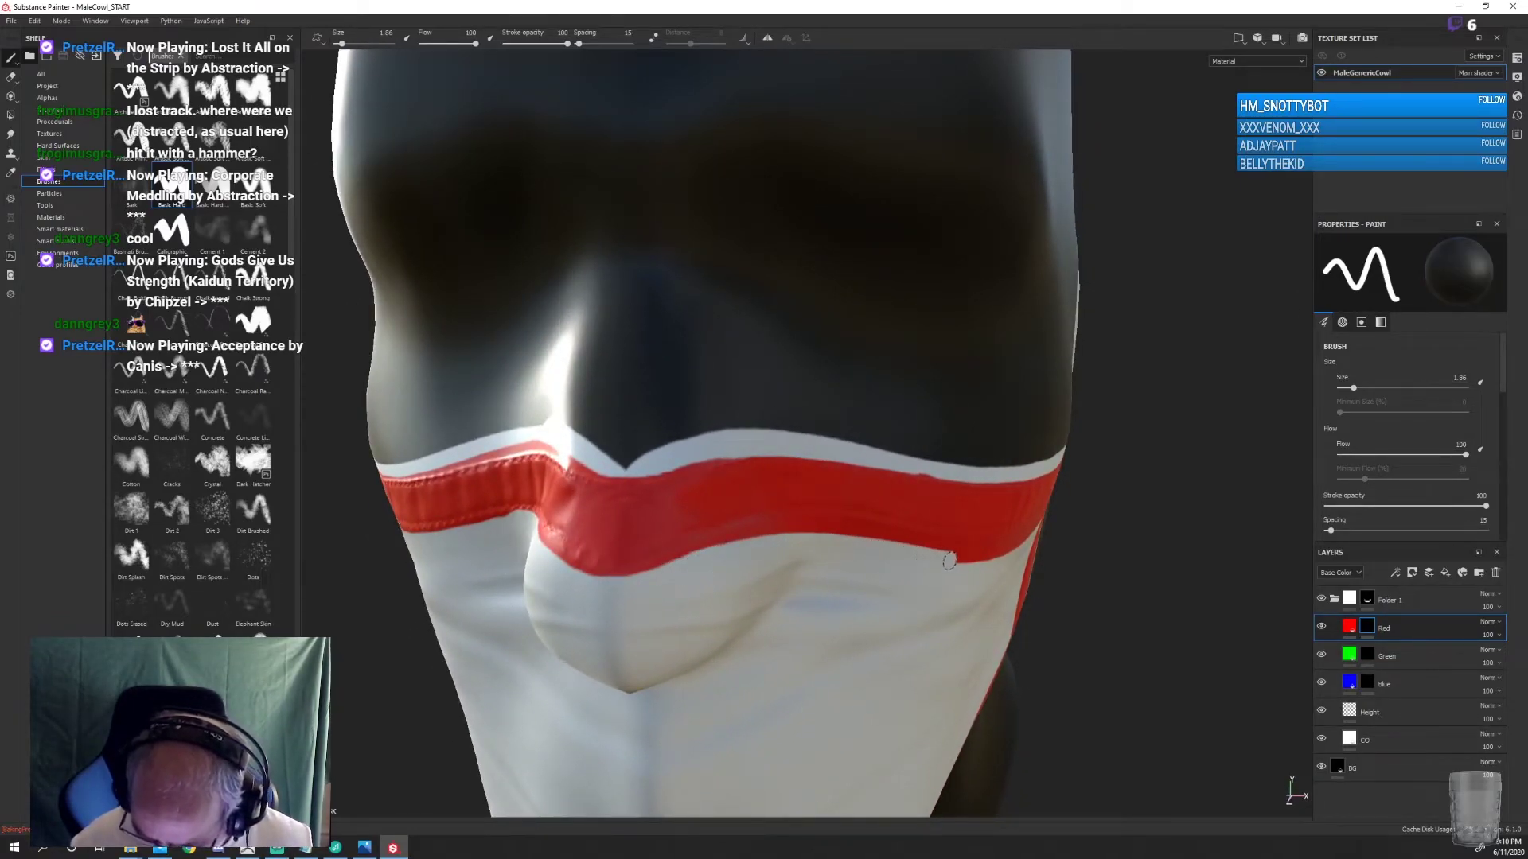
pyautogui.keyDown('alt'); pyautogui.moveTo(999, 622); pyautogui.dragTo(698, 555); pyautogui.keyUp('alt')
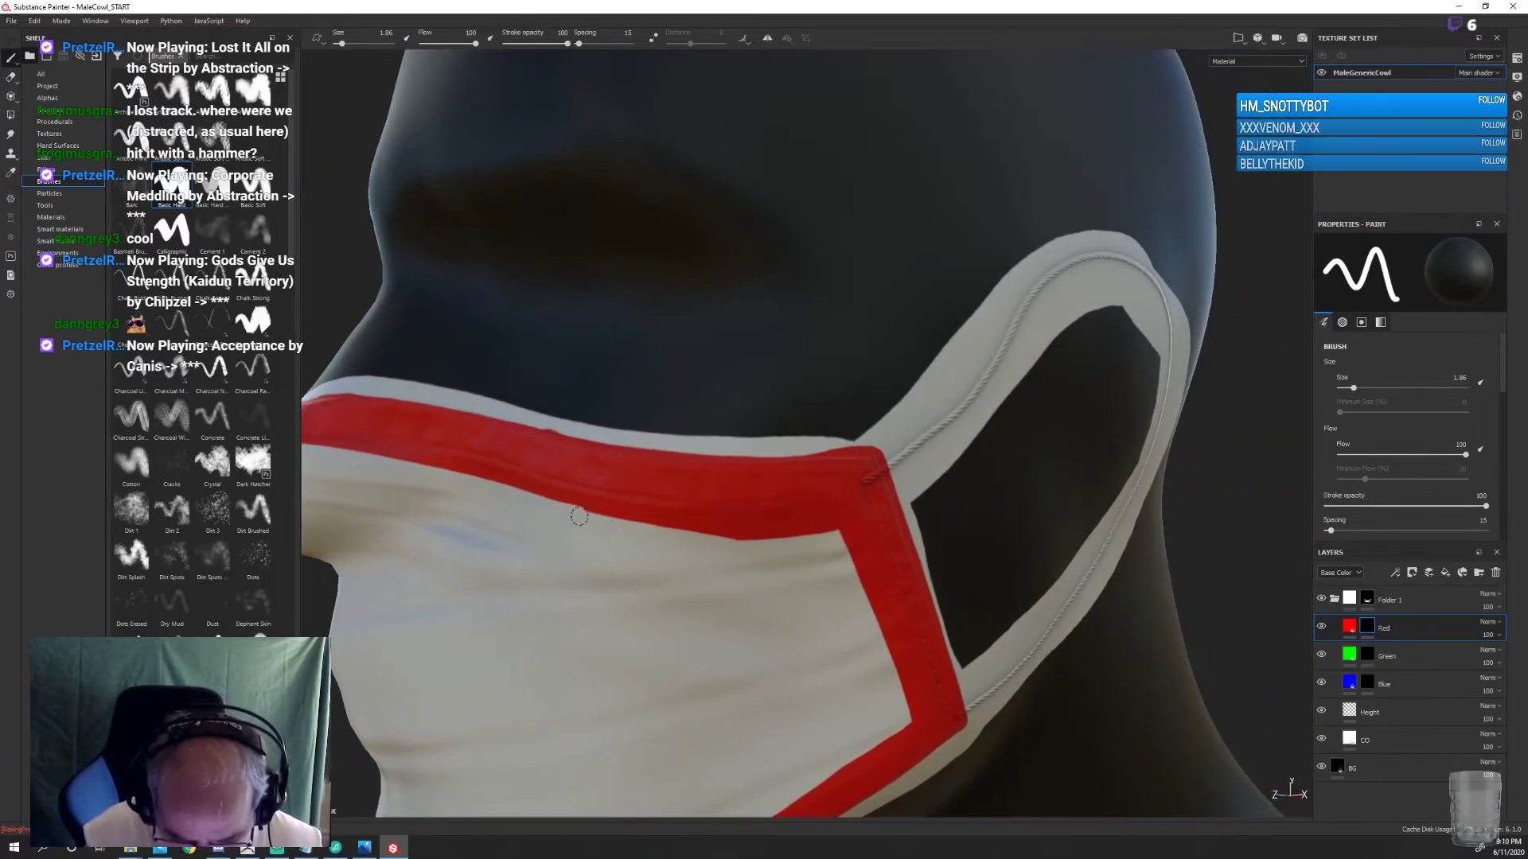
pyautogui.moveTo(714, 539); pyautogui.dragTo(828, 534)
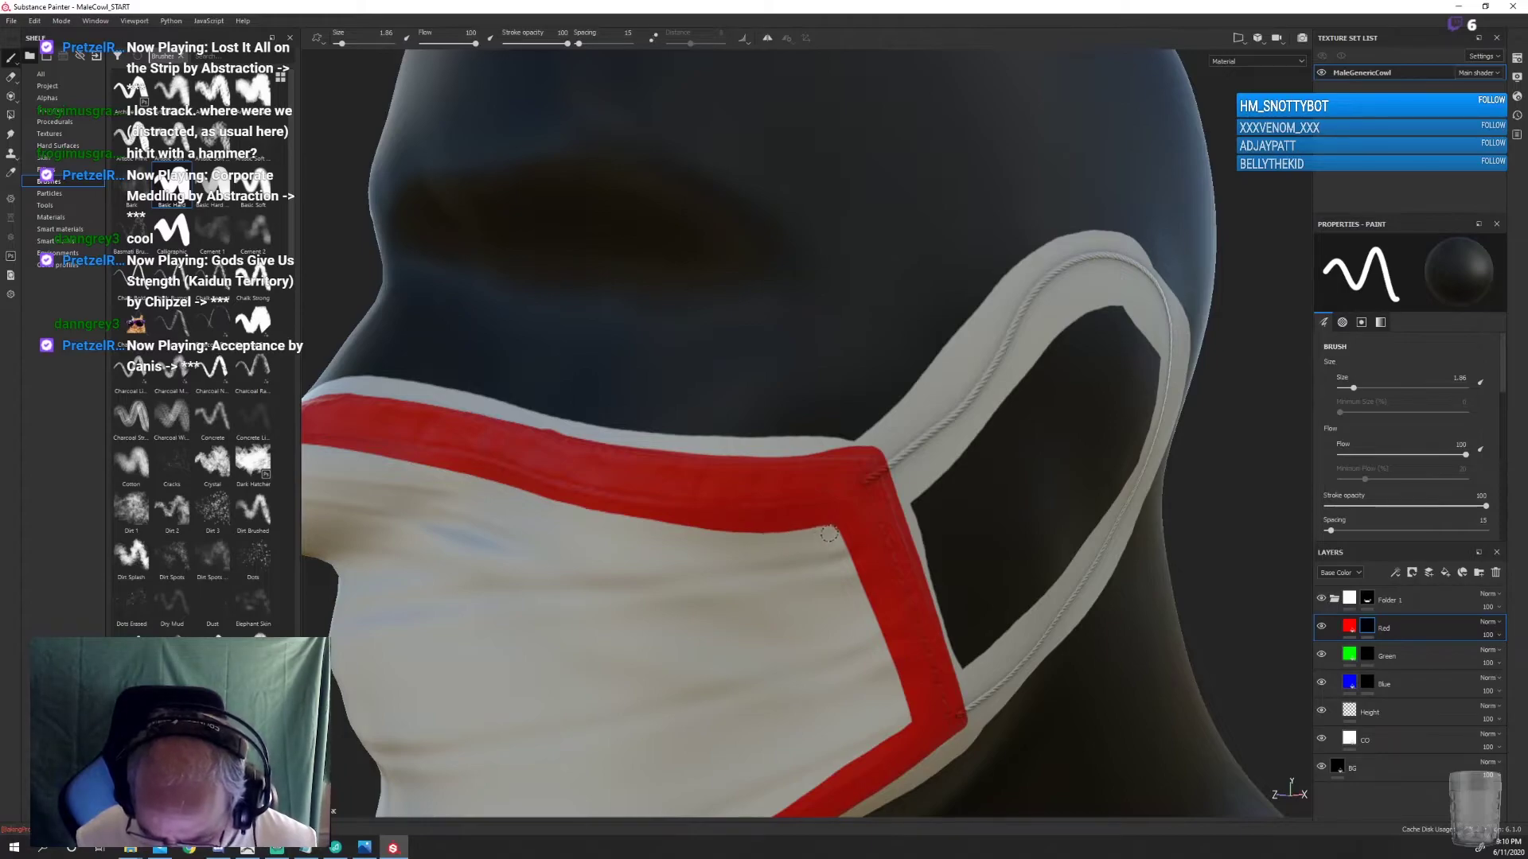
# Add stitch marks down the red band's corner seam
pyautogui.keyDown('alt'); pyautogui.moveTo(1091, 634); pyautogui.dragTo(995, 604); pyautogui.keyUp('alt')
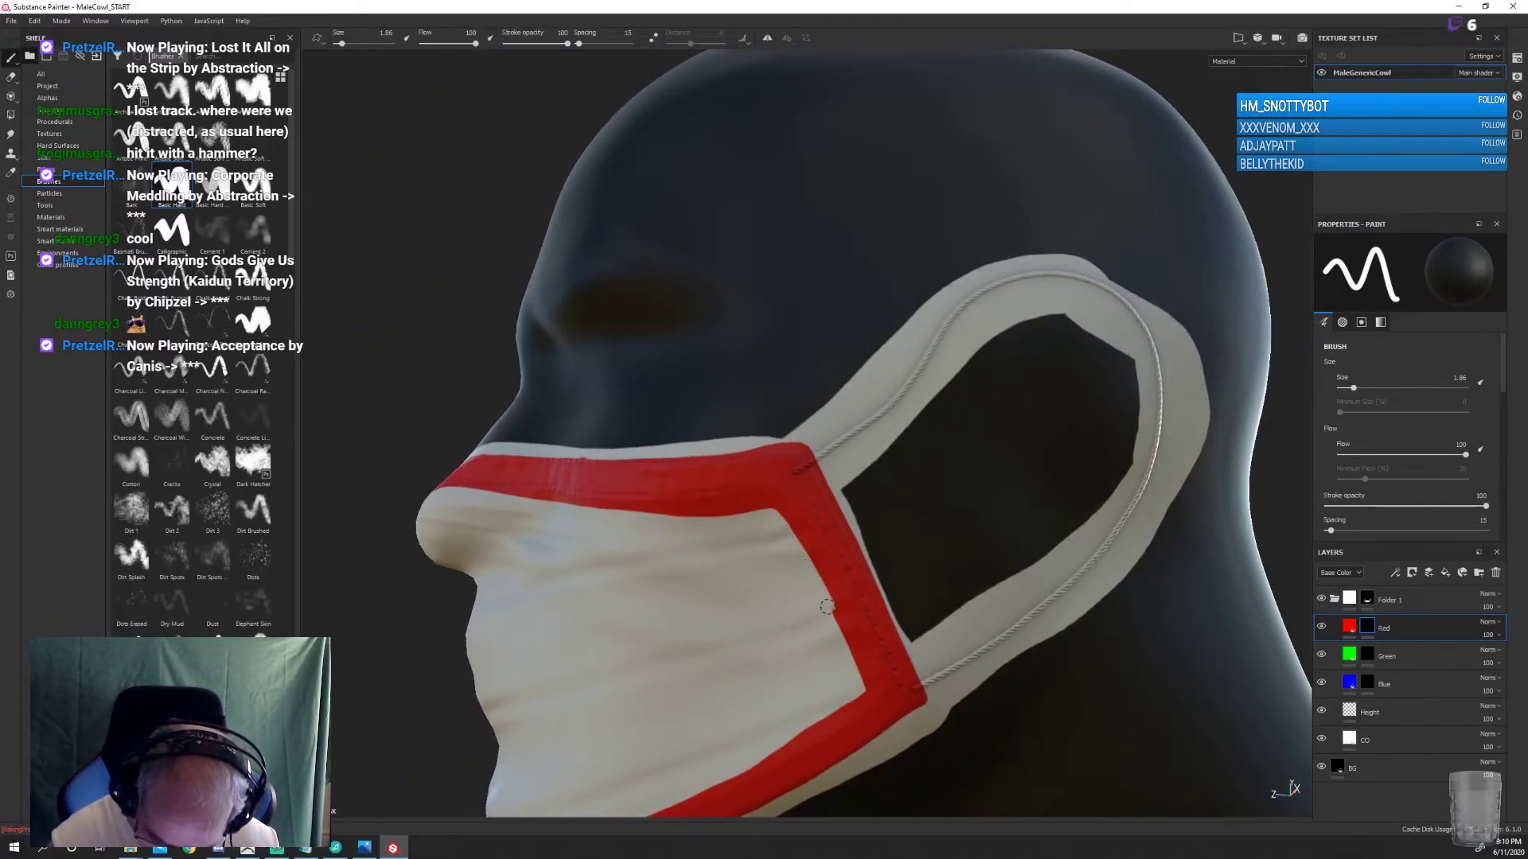
pyautogui.moveTo(859, 682)
pyautogui.keyDown('alt'); pyautogui.mouseDown()
pyautogui.moveTo(1068, 658)
pyautogui.moveTo(1023, 511)
pyautogui.moveTo(907, 436)
pyautogui.mouseUp(); pyautogui.keyUp('alt')
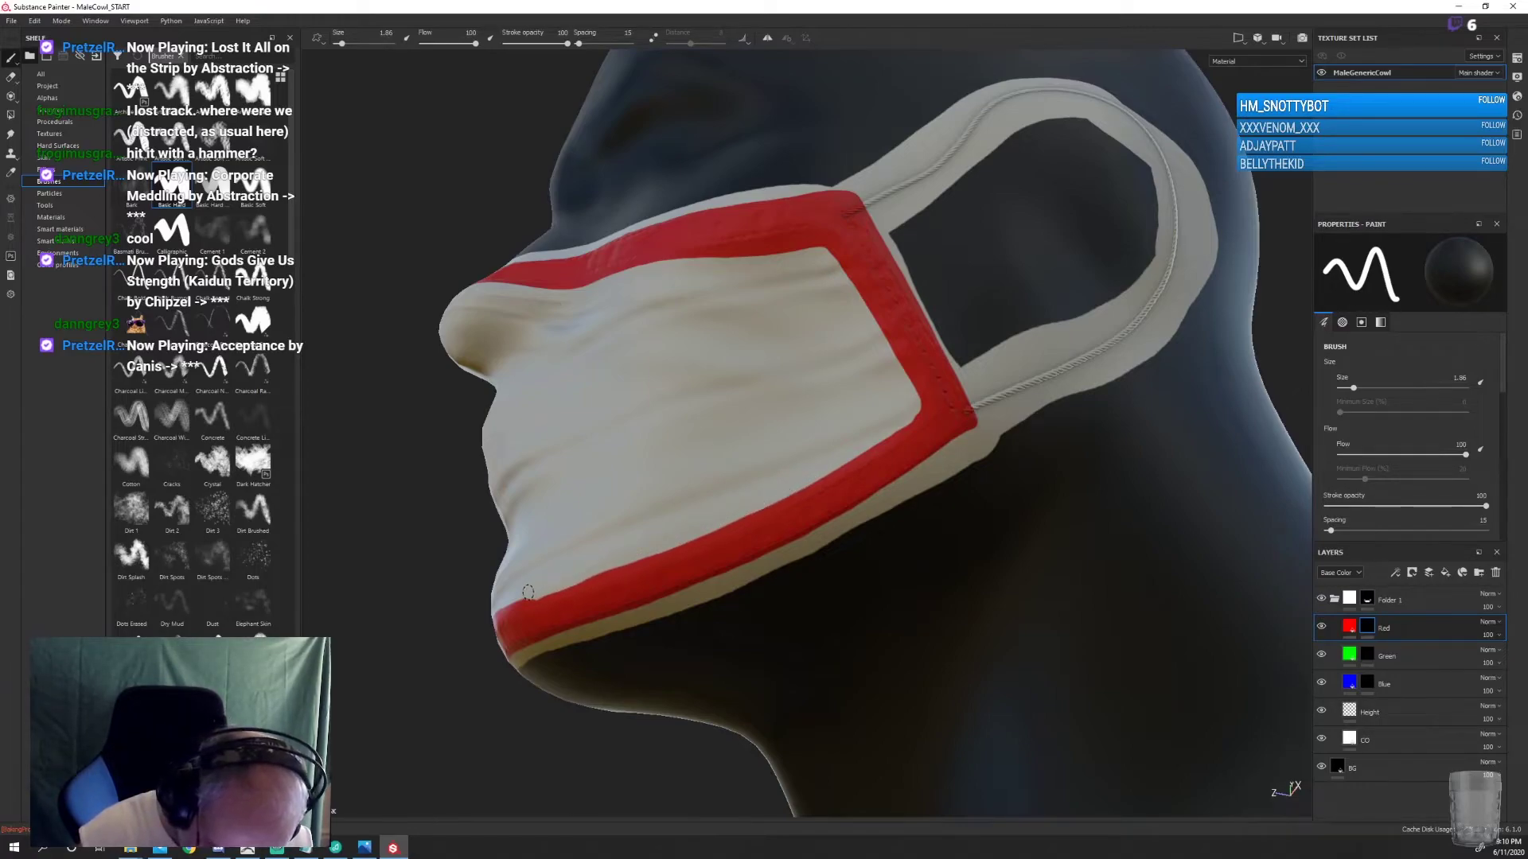
pyautogui.moveTo(915, 557)
pyautogui.keyDown('alt'); pyautogui.mouseDown(button='right')
pyautogui.moveTo(1006, 546)
pyautogui.moveTo(1078, 587)
pyautogui.moveTo(1150, 590)
pyautogui.mouseUp(button='right'); pyautogui.keyUp('alt')
pyautogui.moveTo(1150, 591)
pyautogui.keyDown('alt'); pyautogui.mouseDown()
pyautogui.moveTo(1032, 549)
pyautogui.moveTo(831, 565)
pyautogui.mouseUp(); pyautogui.keyUp('alt')
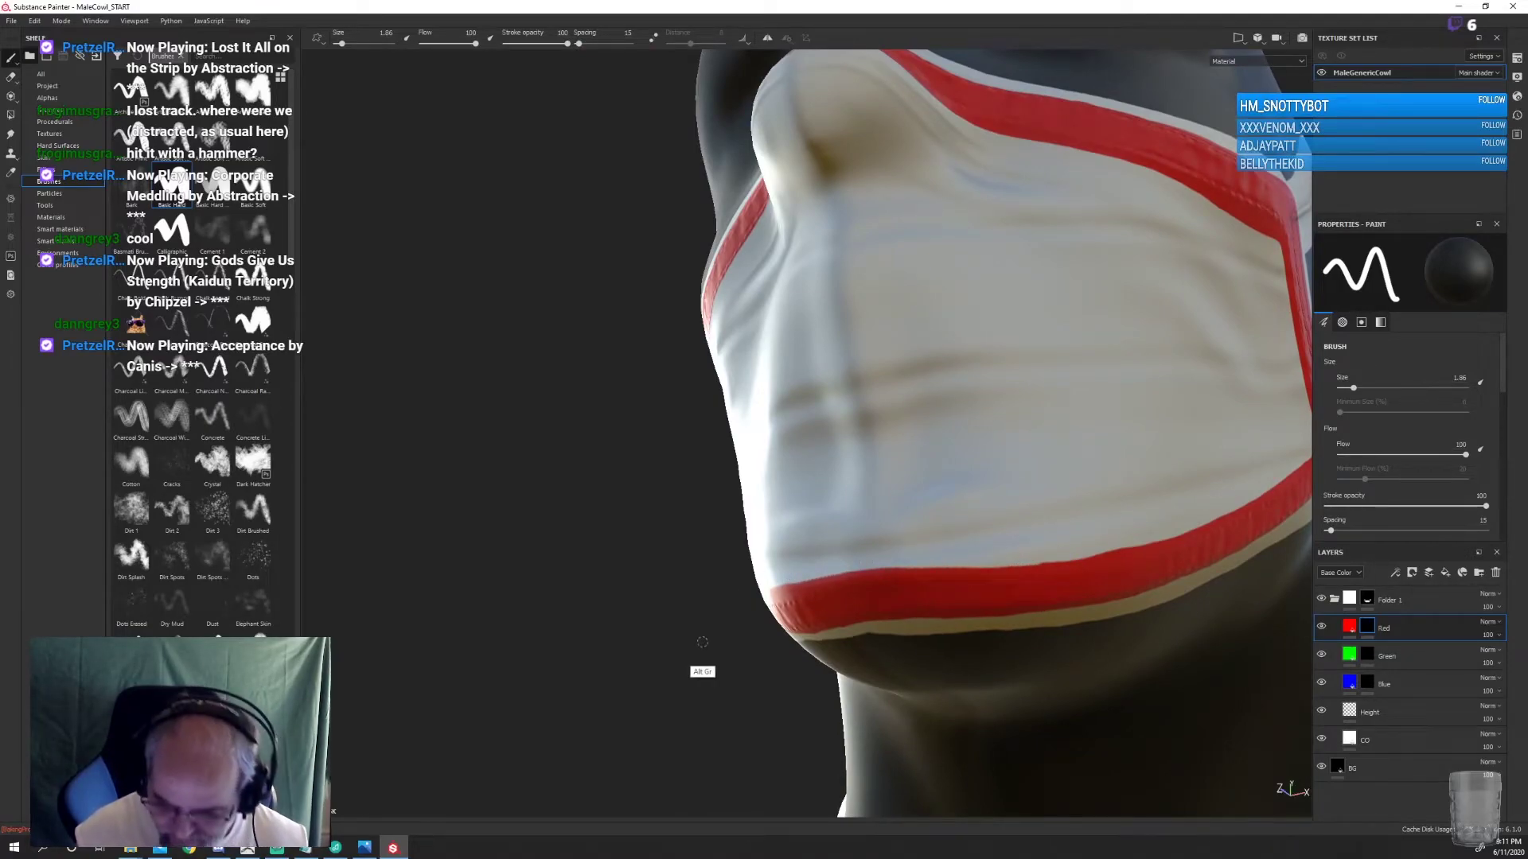
pyautogui.keyDown('alt'); pyautogui.moveTo(699, 631); pyautogui.dragTo(948, 613); pyautogui.keyUp('alt')
pyautogui.keyDown('alt'); pyautogui.moveTo(947, 613); pyautogui.dragTo(997, 647, button='right'); pyautogui.keyUp('alt')
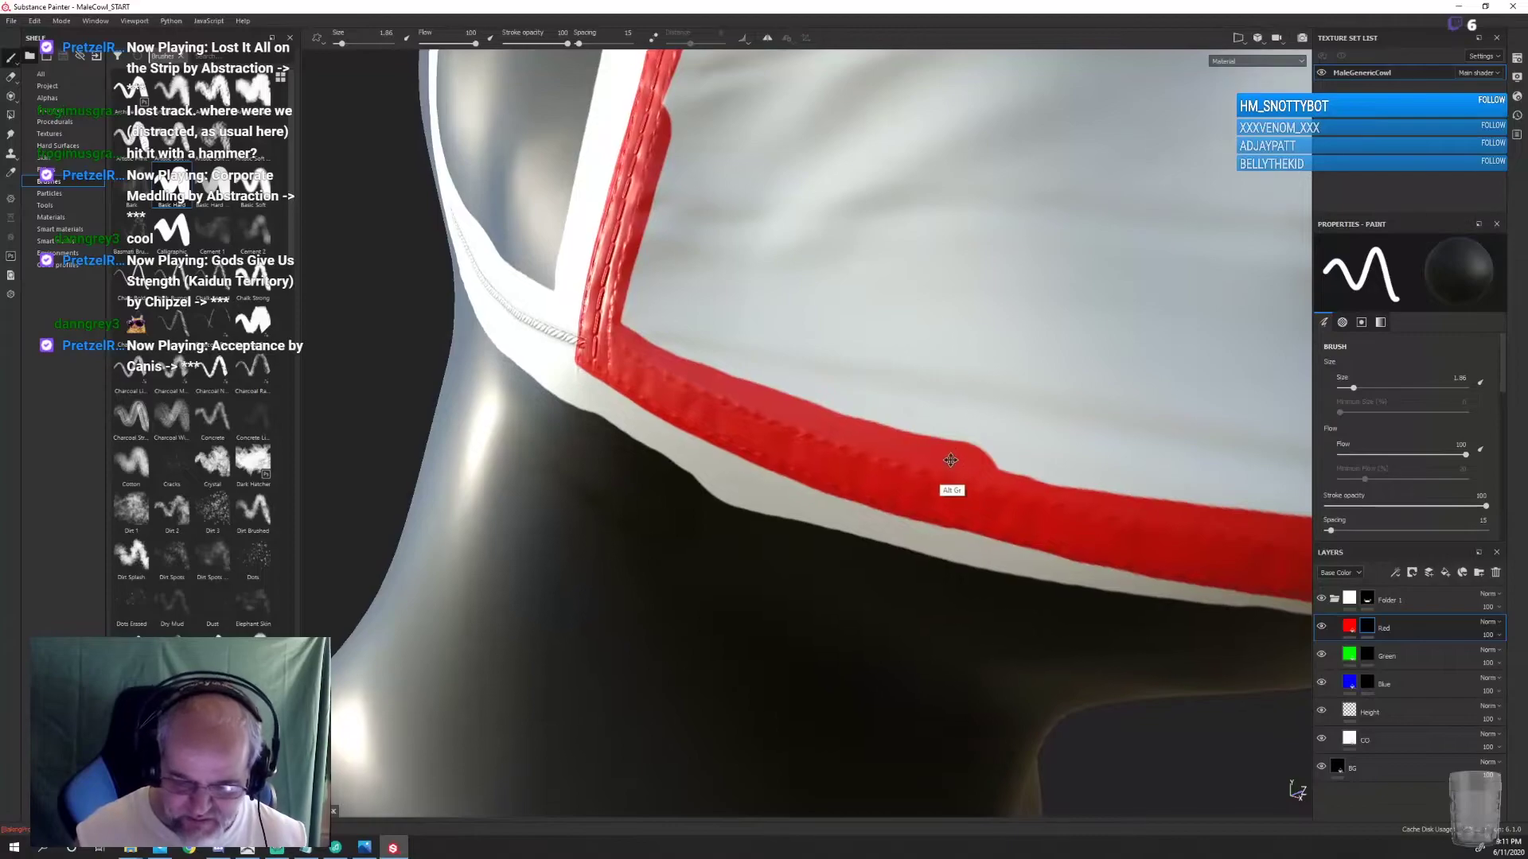
pyautogui.keyDown('alt'); pyautogui.moveTo(948, 488); pyautogui.dragTo(700, 159); pyautogui.keyUp('alt')
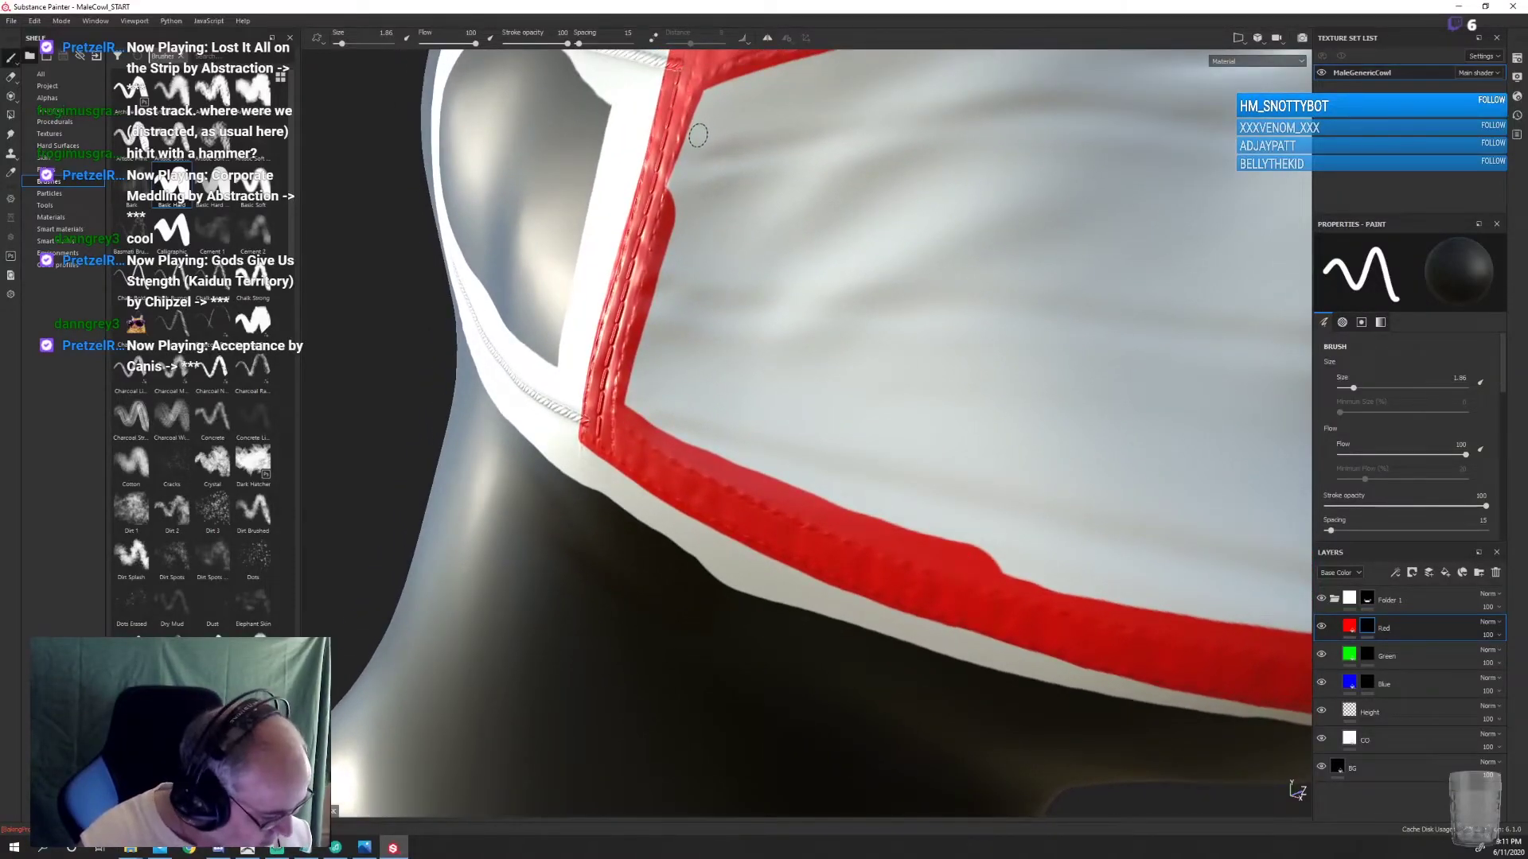
pyautogui.moveTo(695, 86); pyautogui.dragTo(671, 187)
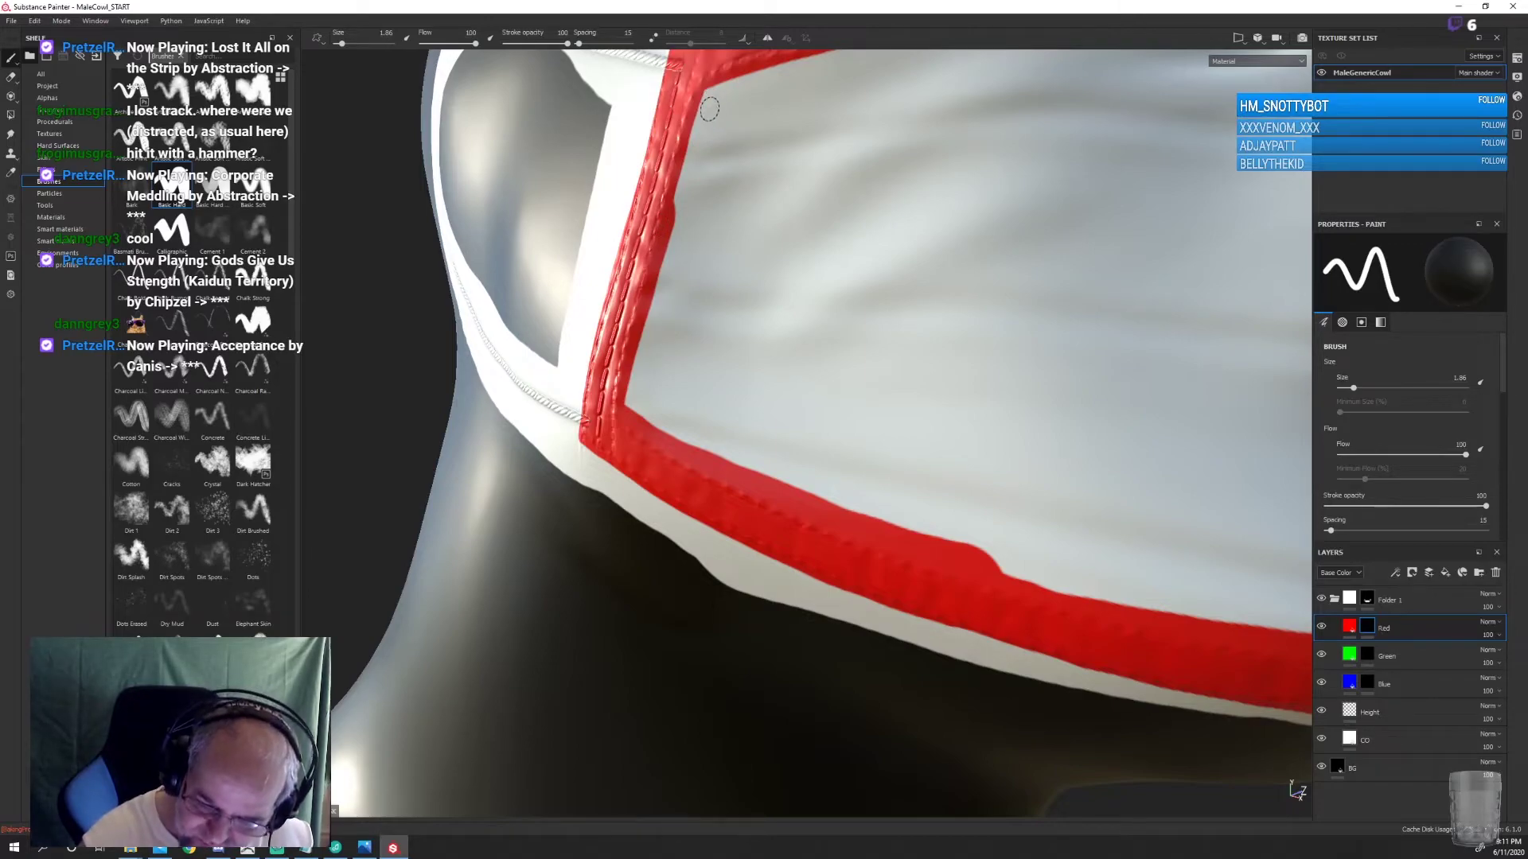
pyautogui.moveTo(662, 280); pyautogui.dragTo(646, 341)
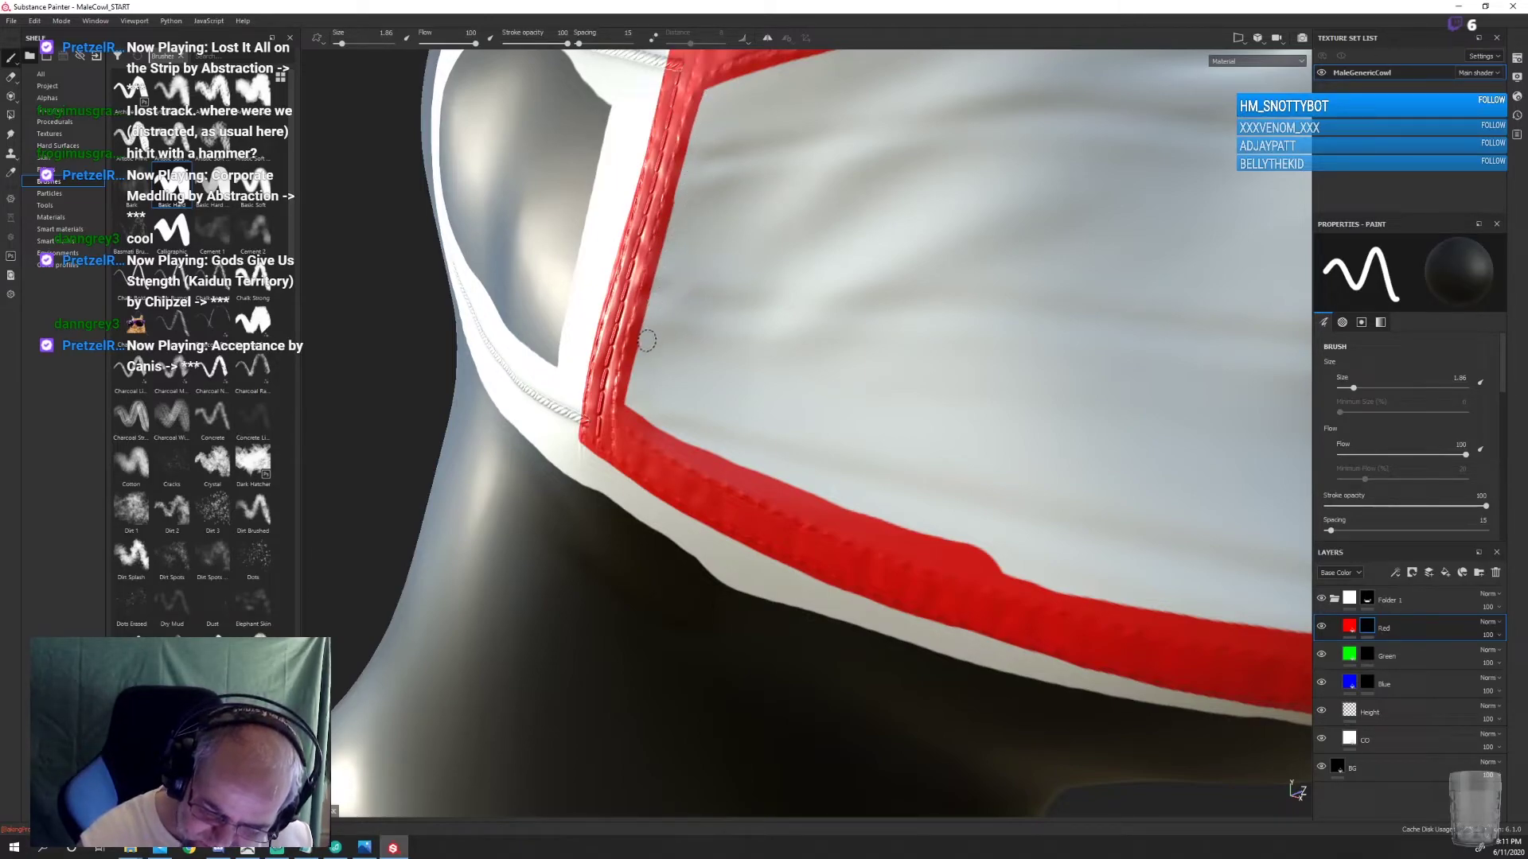
pyautogui.moveTo(666, 427)
pyautogui.mouseDown()
pyautogui.moveTo(860, 518)
pyautogui.moveTo(1044, 565)
pyautogui.mouseUp()
# Orbit around the seam to inspect the trim from the front and side
pyautogui.keyDown('shift'); pyautogui.moveTo(990, 659); pyautogui.dragTo(993, 663, button='right'); pyautogui.keyUp('shift')
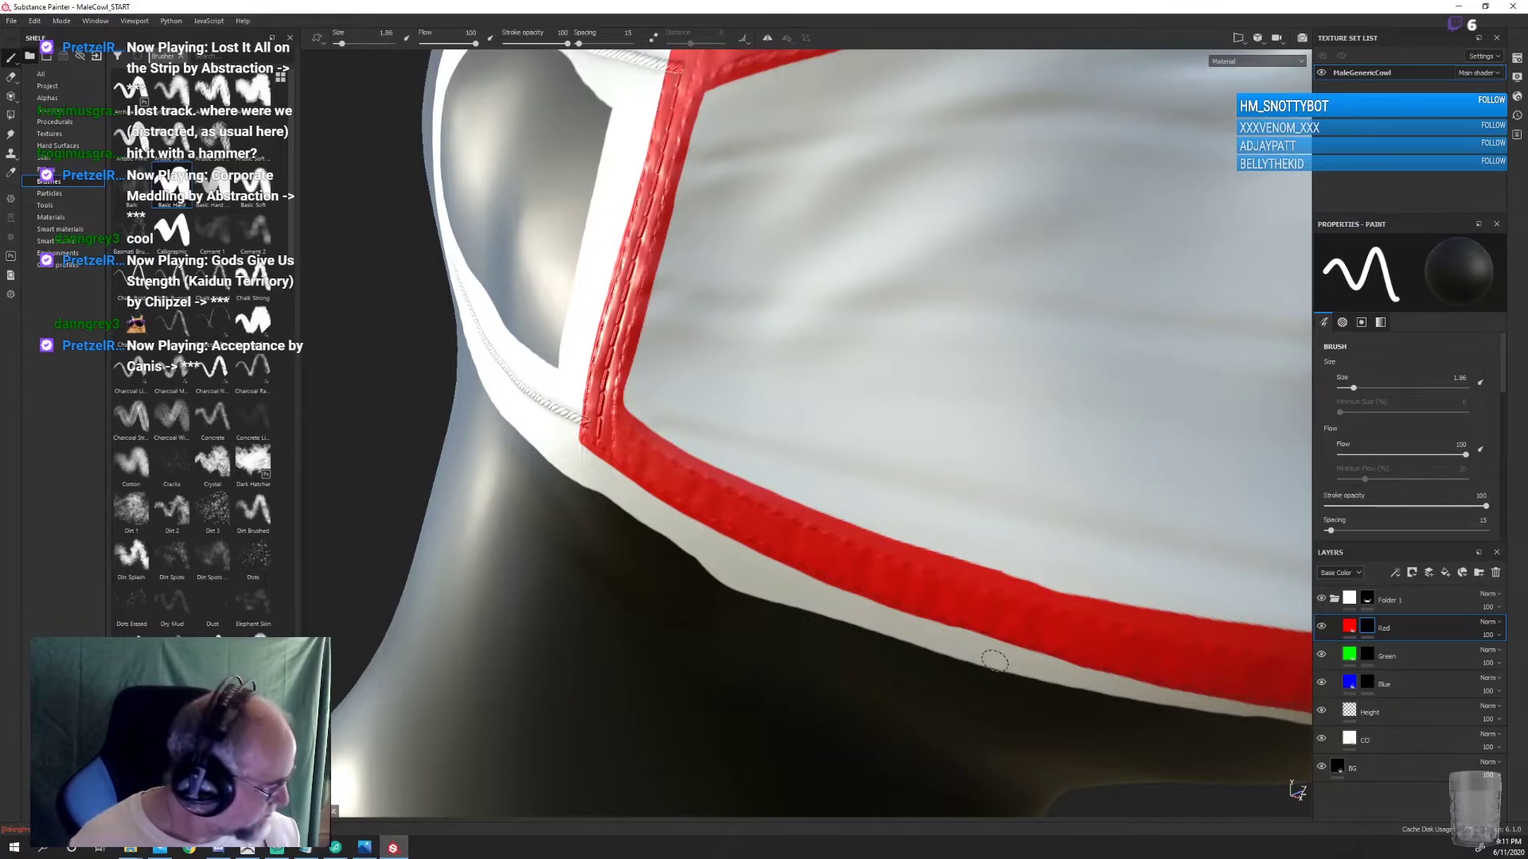
pyautogui.keyDown('alt'); pyautogui.moveTo(900, 684); pyautogui.dragTo(975, 682); pyautogui.keyUp('alt')
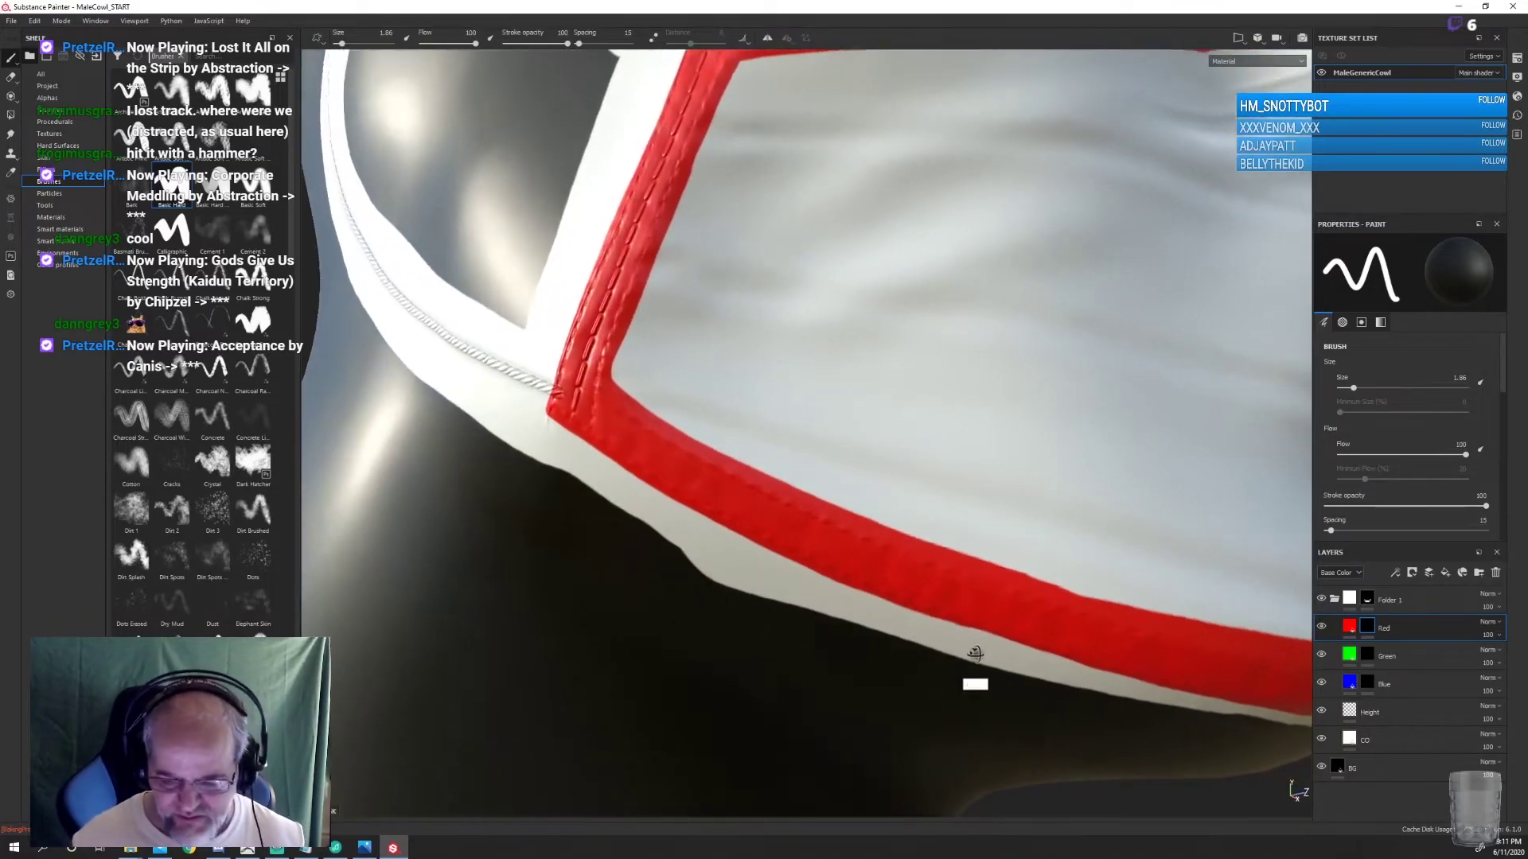
pyautogui.scroll(-3, 972, 650)
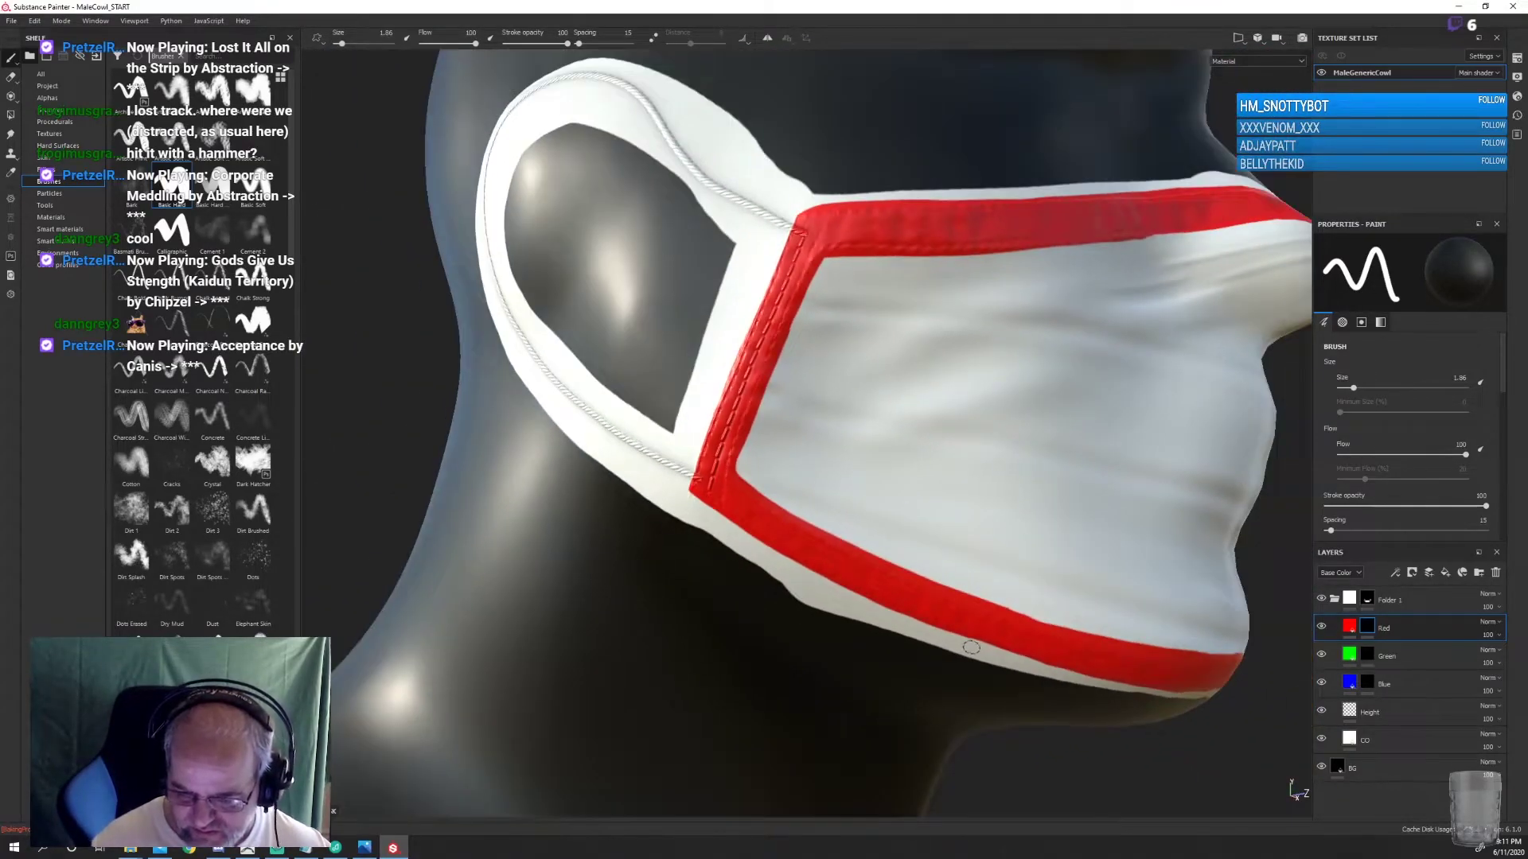
pyautogui.moveTo(931, 576)
pyautogui.keyDown('alt'); pyautogui.mouseDown()
pyautogui.moveTo(1006, 528)
pyautogui.moveTo(1067, 518)
pyautogui.moveTo(1044, 582)
pyautogui.moveTo(976, 600)
pyautogui.mouseUp(); pyautogui.keyUp('alt')
pyautogui.moveTo(983, 549)
pyautogui.keyDown('alt'); pyautogui.mouseDown()
pyautogui.moveTo(989, 454)
pyautogui.moveTo(723, 652)
pyautogui.moveTo(1010, 538)
pyautogui.mouseUp(); pyautogui.keyUp('alt')
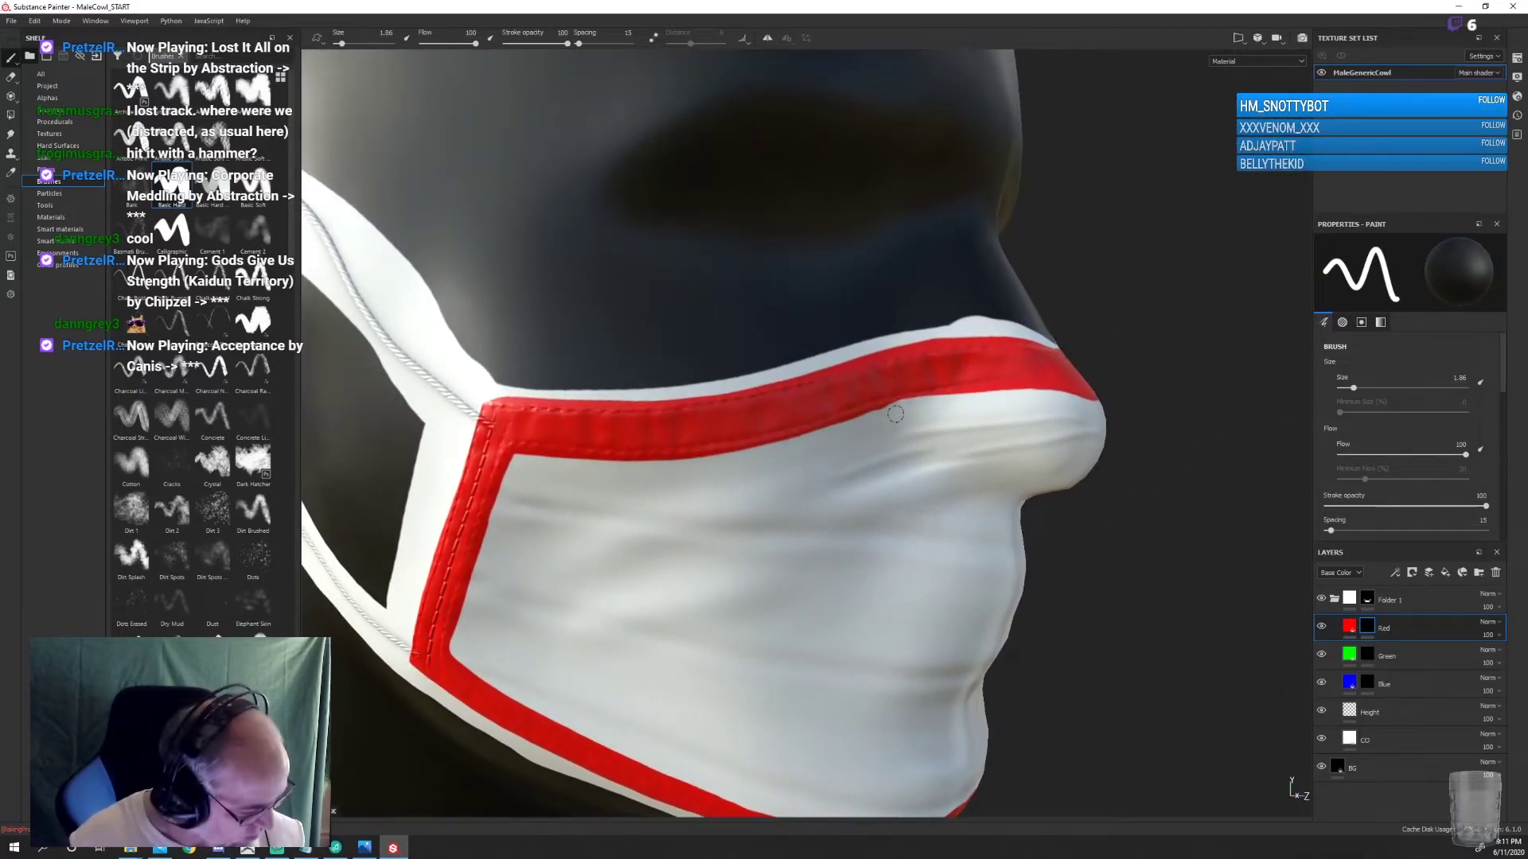
pyautogui.press('c')
pyautogui.press('b')
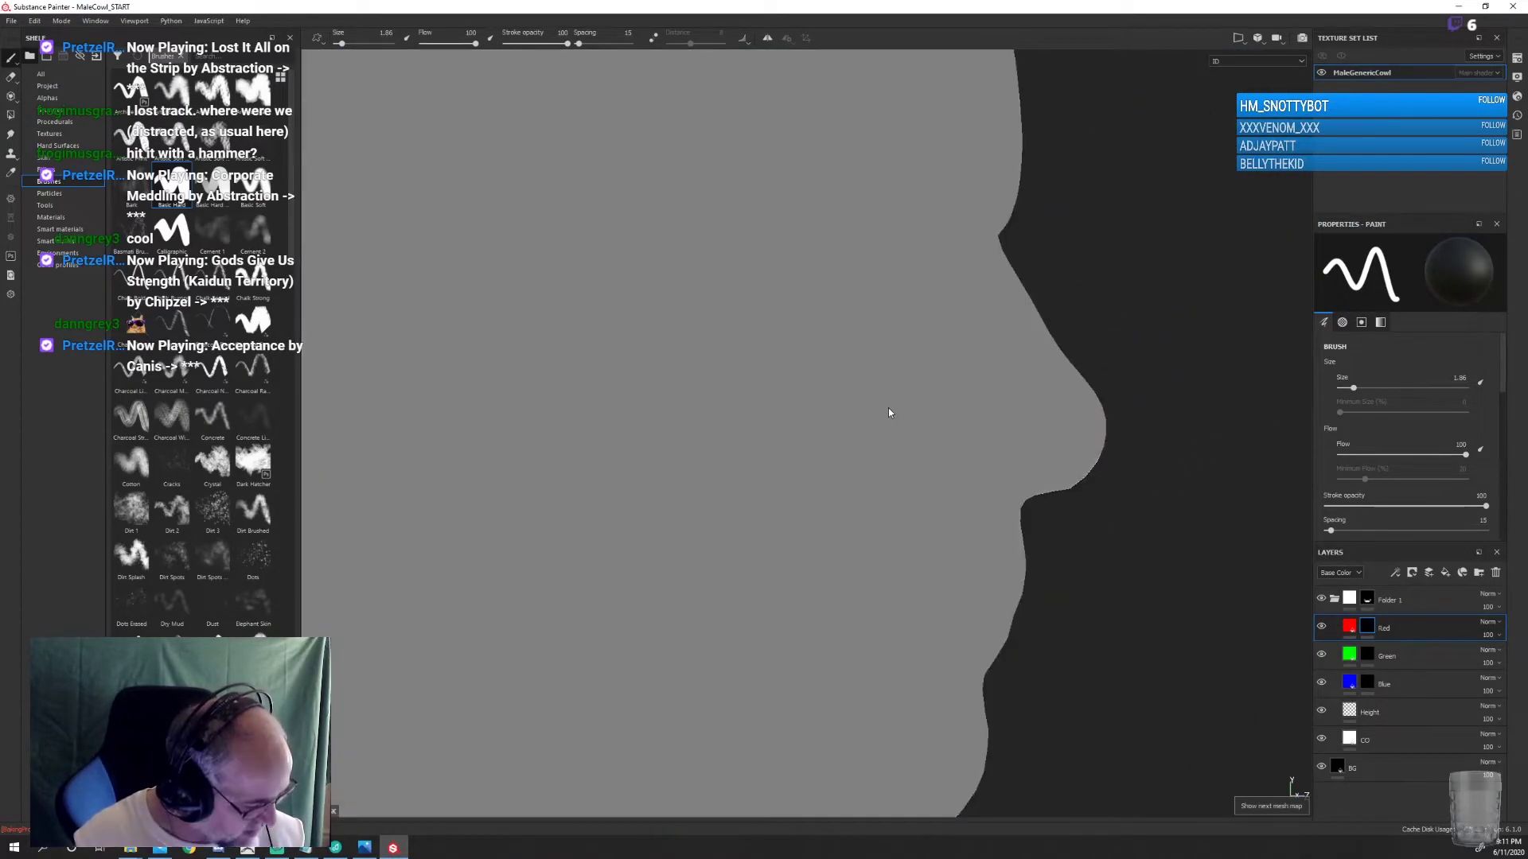
pyautogui.press('b')
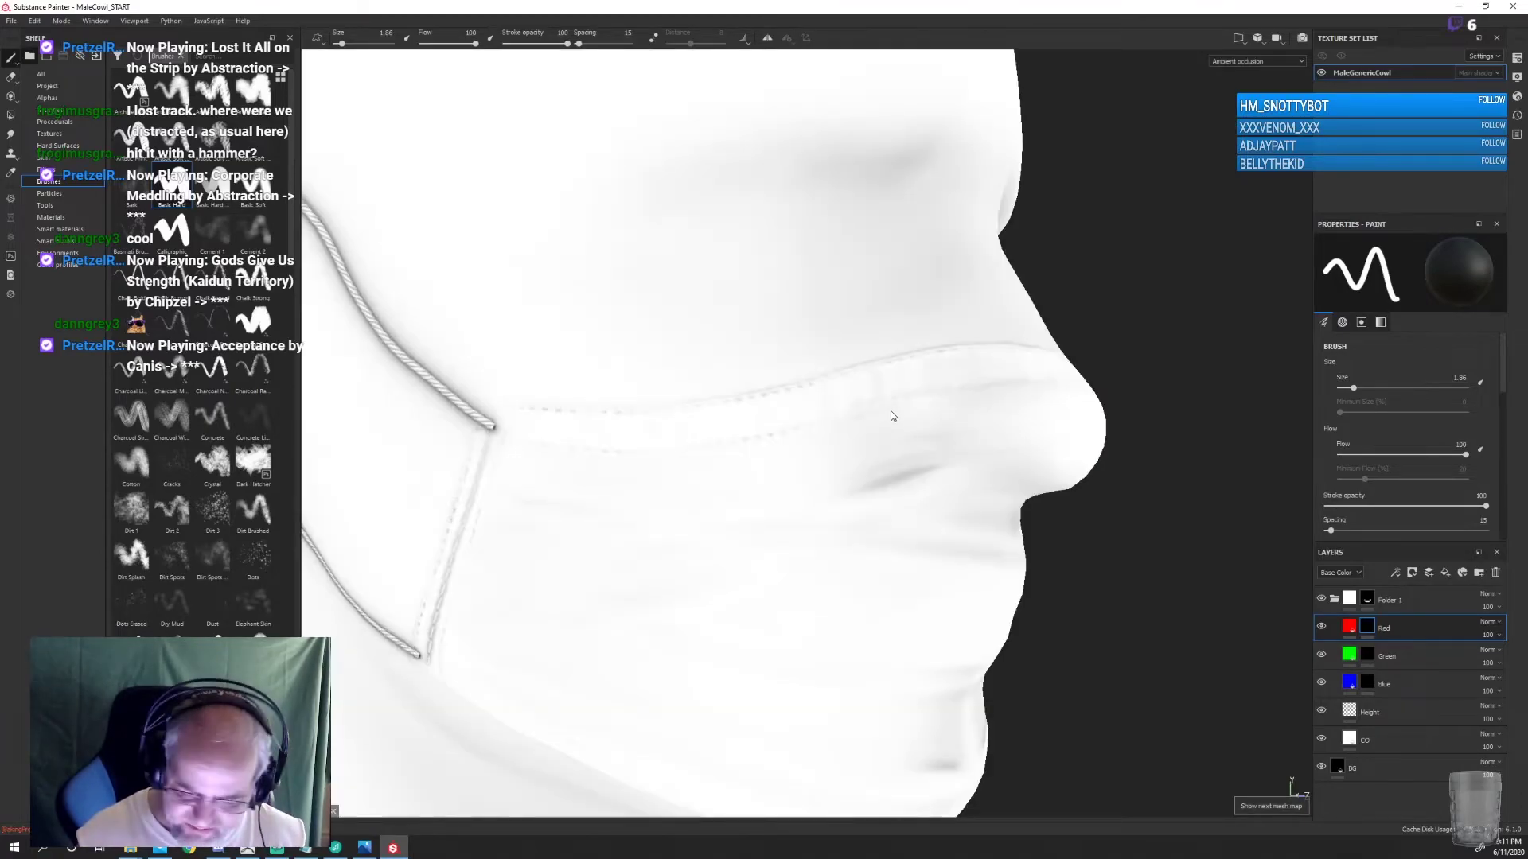
pyautogui.press('m')
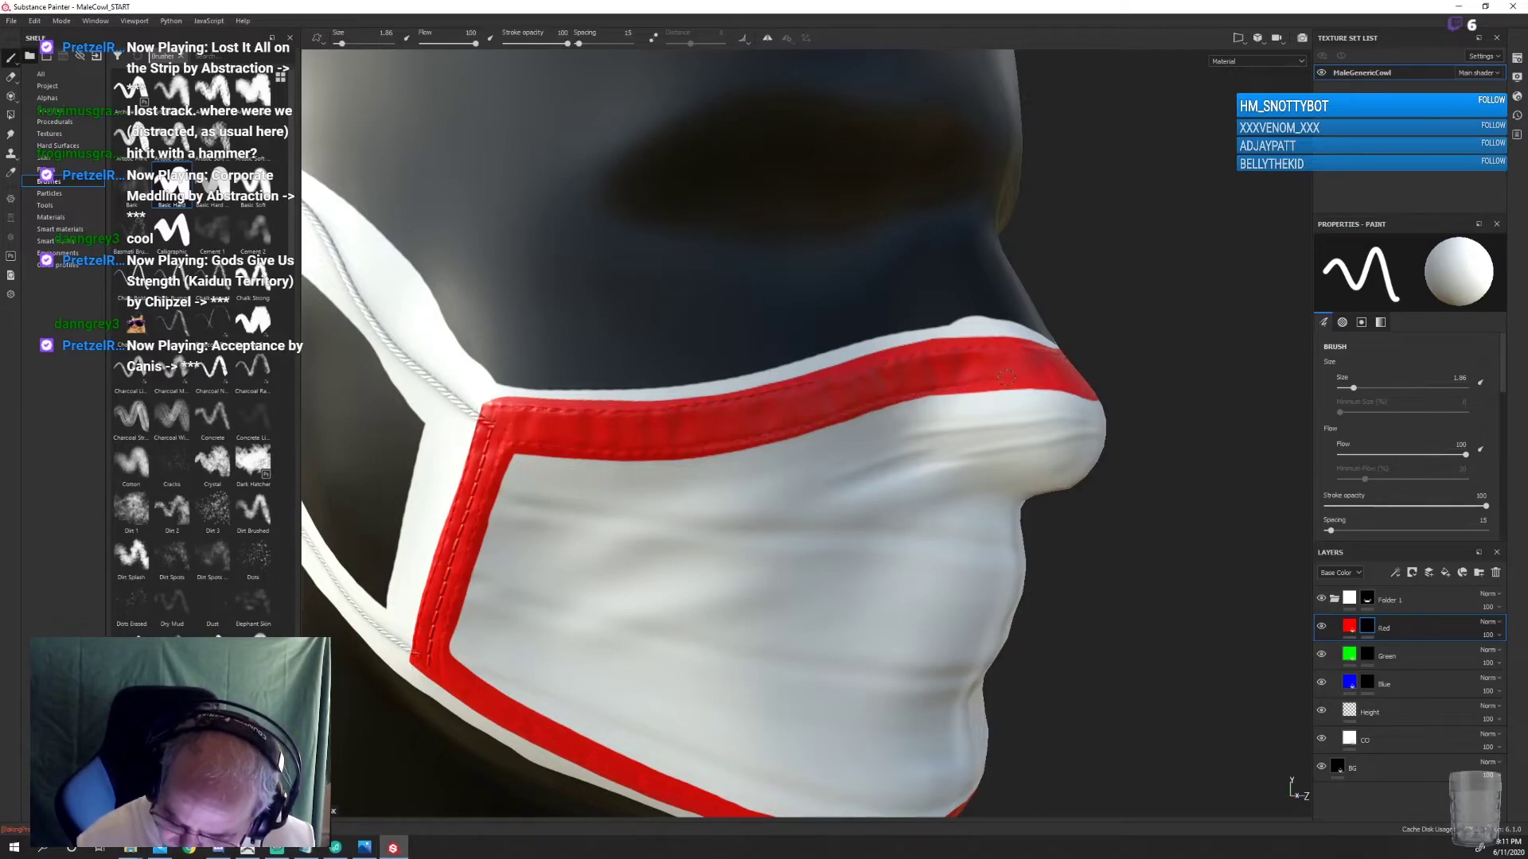
pyautogui.moveTo(1057, 593)
pyautogui.keyDown('alt'); pyautogui.mouseDown()
pyautogui.moveTo(1122, 570)
pyautogui.moveTo(1101, 545)
pyautogui.moveTo(1085, 587)
pyautogui.moveTo(1060, 585)
pyautogui.moveTo(1177, 493)
pyautogui.mouseUp(); pyautogui.keyUp('alt')
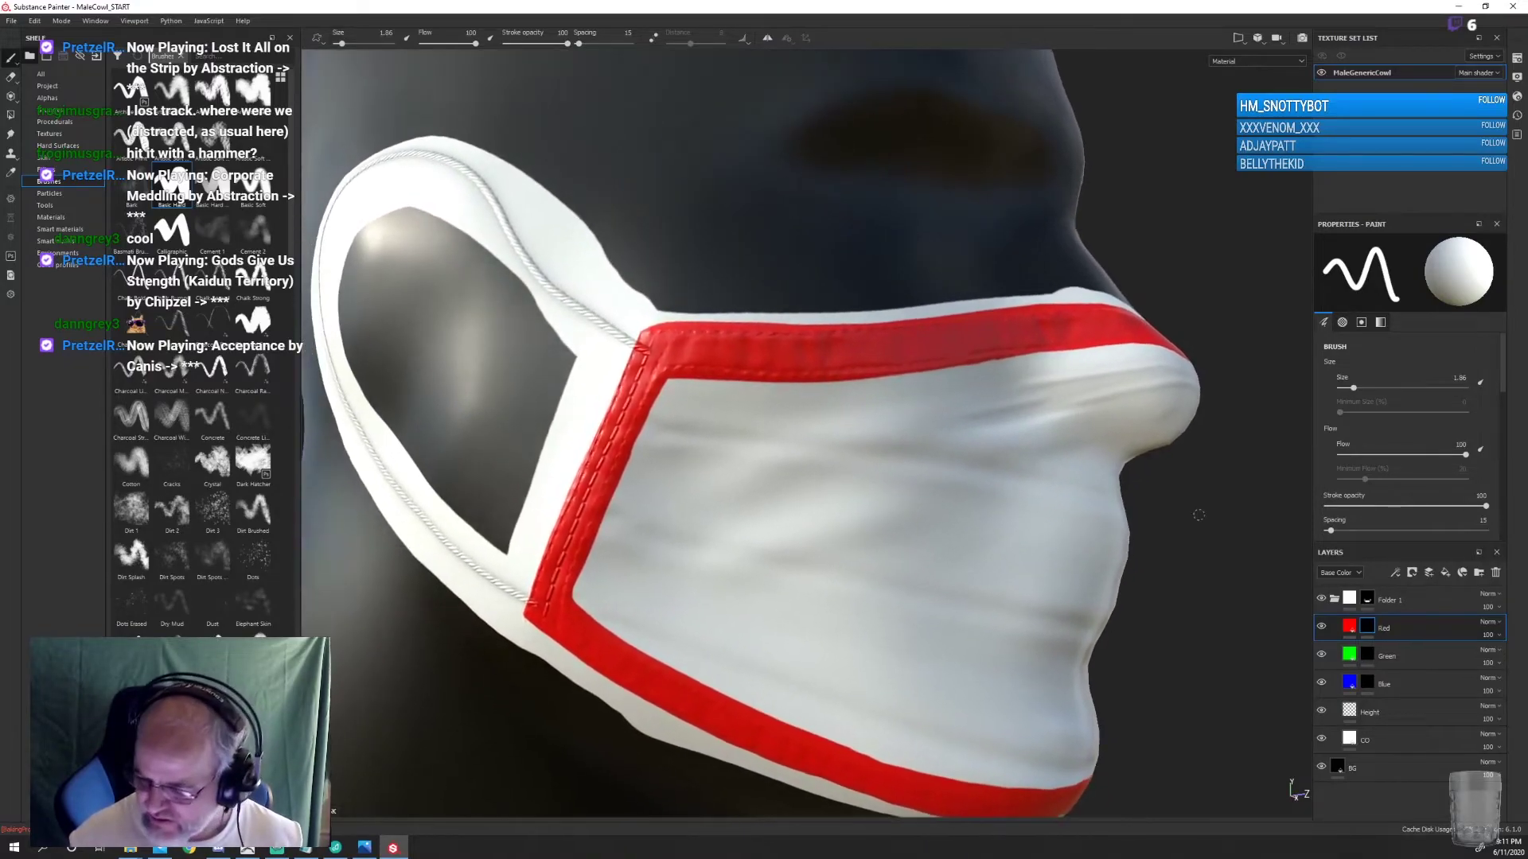
# On the Folder 1 mask, paint black over the white strip along the ear loop
pyautogui.click(1368, 600)
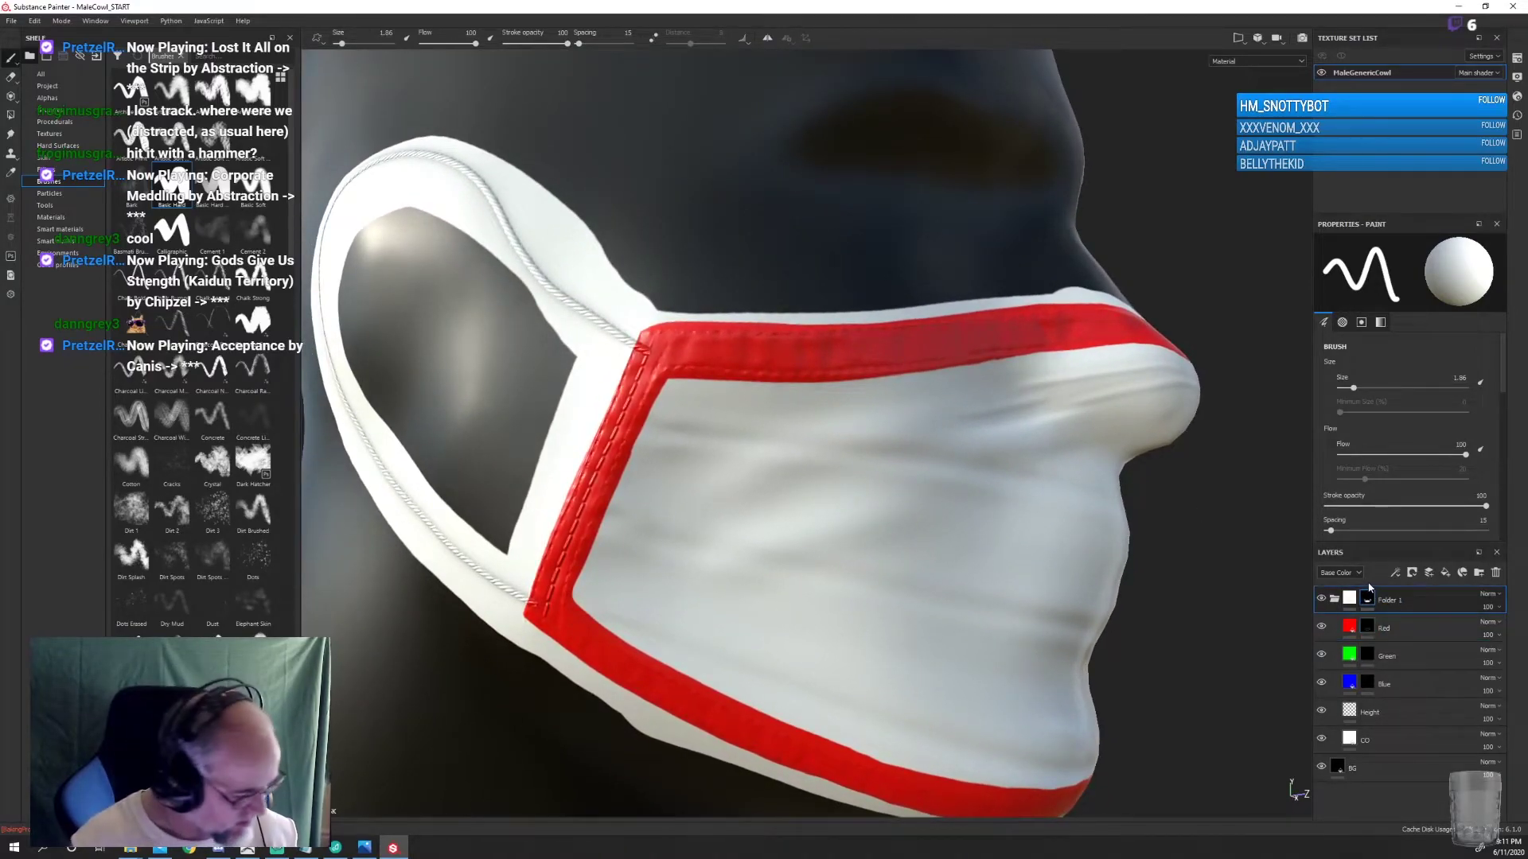
pyautogui.moveTo(538, 183)
pyautogui.mouseDown()
pyautogui.moveTo(569, 215)
pyautogui.moveTo(518, 221)
pyautogui.moveTo(603, 309)
pyautogui.moveTo(589, 239)
pyautogui.moveTo(549, 255)
pyautogui.moveTo(620, 306)
pyautogui.moveTo(597, 281)
pyautogui.mouseUp()
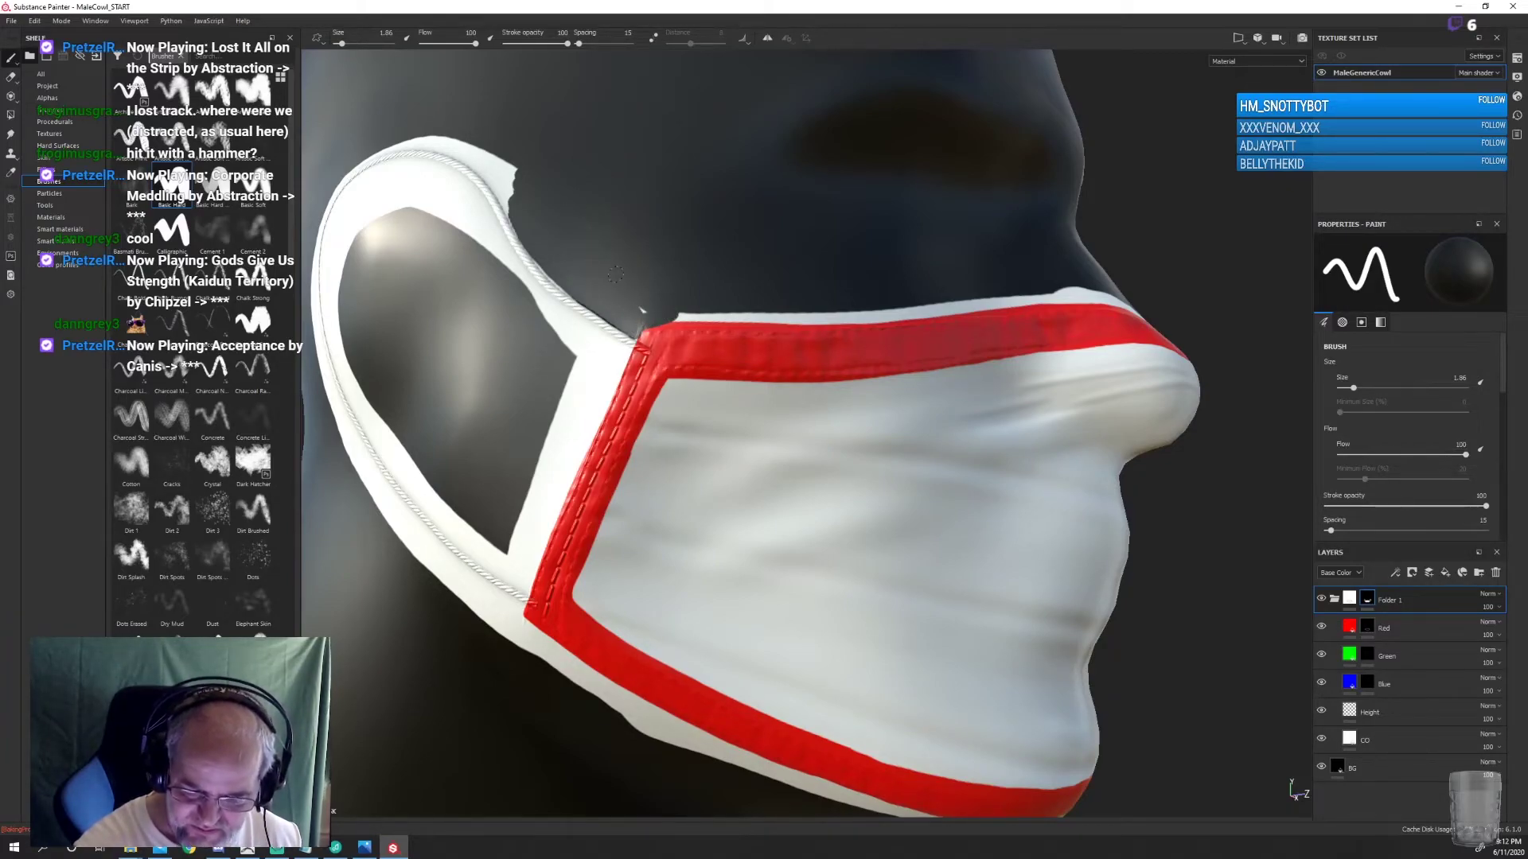
pyautogui.moveTo(846, 532)
pyautogui.keyDown('alt'); pyautogui.mouseDown()
pyautogui.moveTo(970, 519)
pyautogui.moveTo(901, 543)
pyautogui.moveTo(996, 546)
pyautogui.moveTo(1014, 605)
pyautogui.mouseUp(); pyautogui.keyUp('alt')
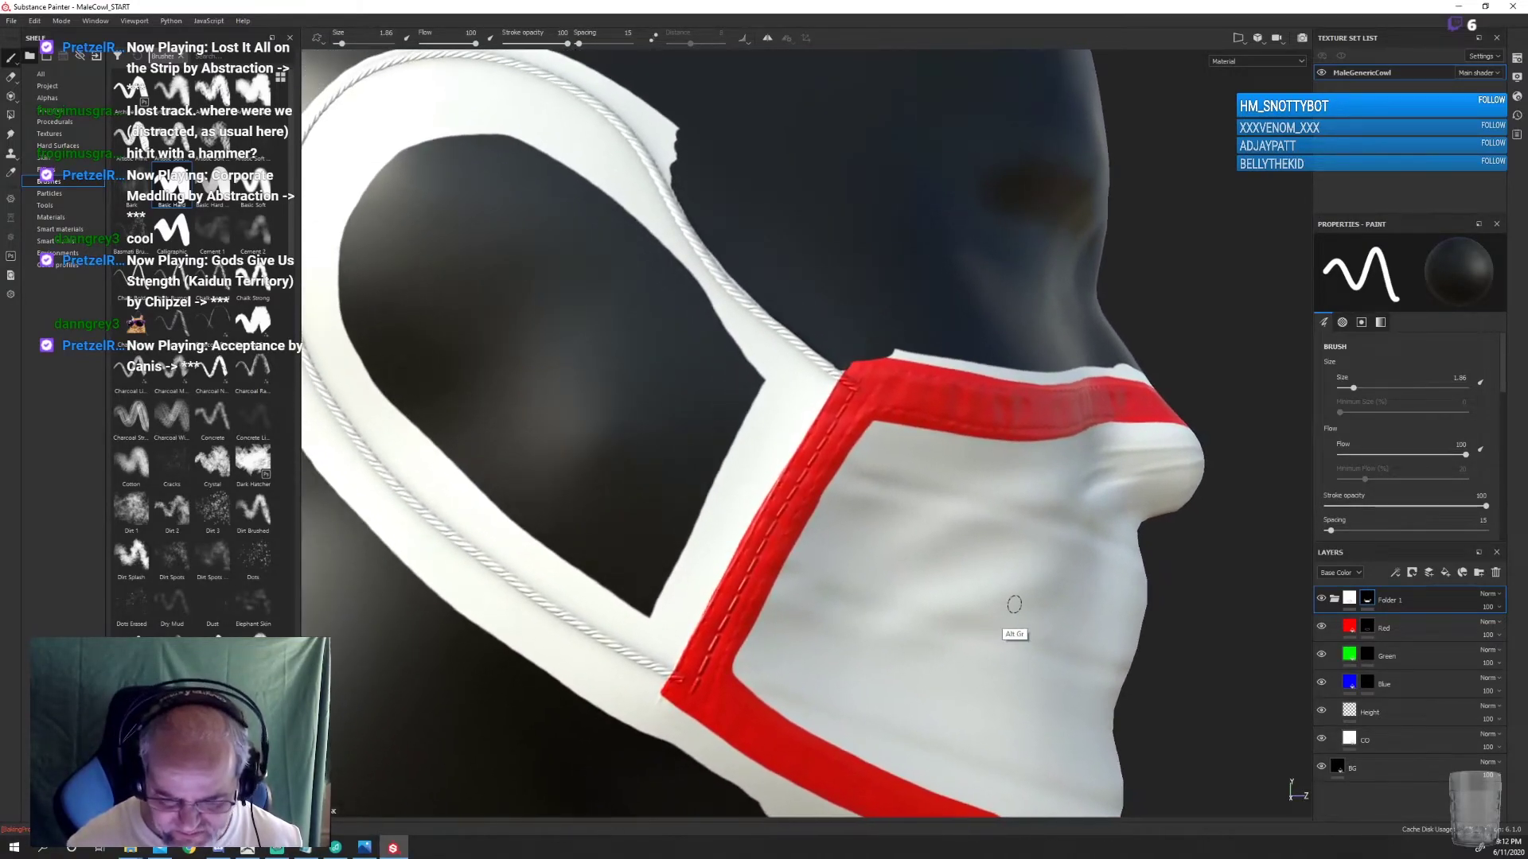
pyautogui.moveTo(617, 150)
pyautogui.mouseDown()
pyautogui.moveTo(691, 267)
pyautogui.moveTo(824, 388)
pyautogui.mouseUp()
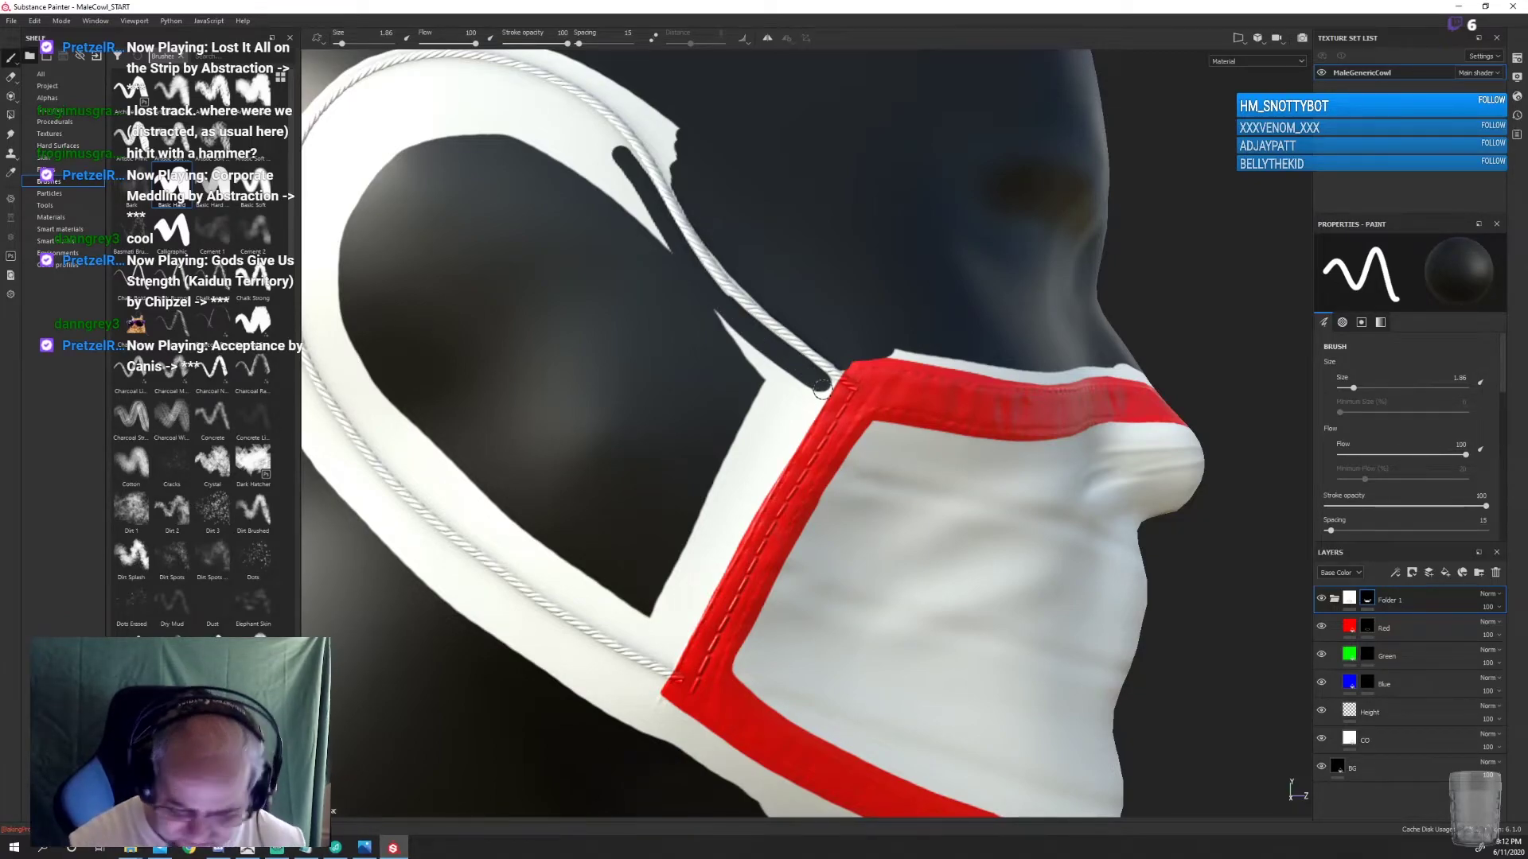
pyautogui.press('[')
pyautogui.press('[')
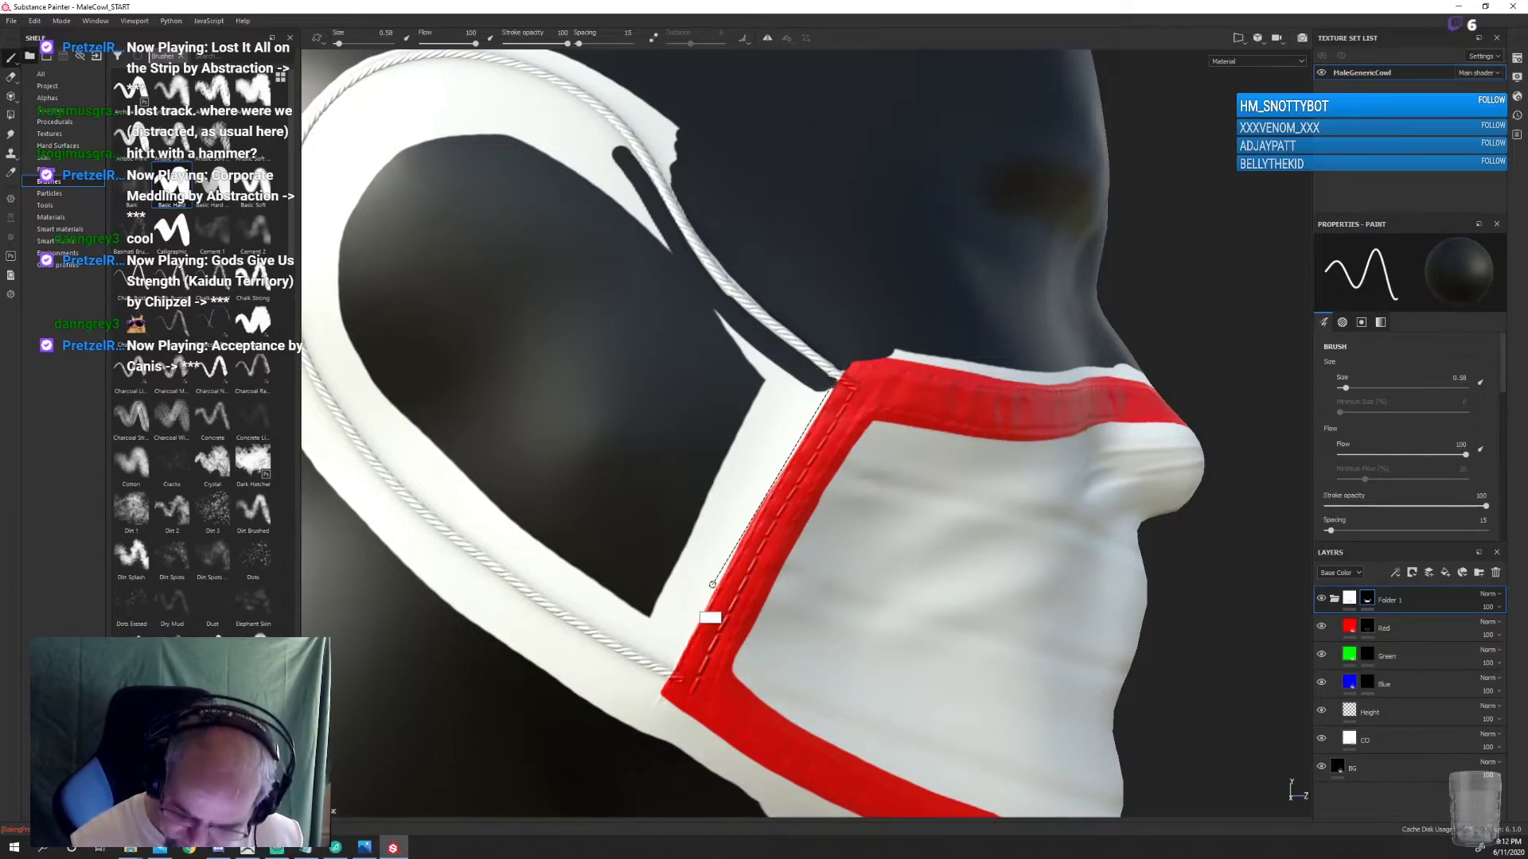
# Mask out the white strip beside the red border, ending at brush size 2.42
pyautogui.keyDown('shift'); pyautogui.click(672, 662); pyautogui.keyUp('shift')
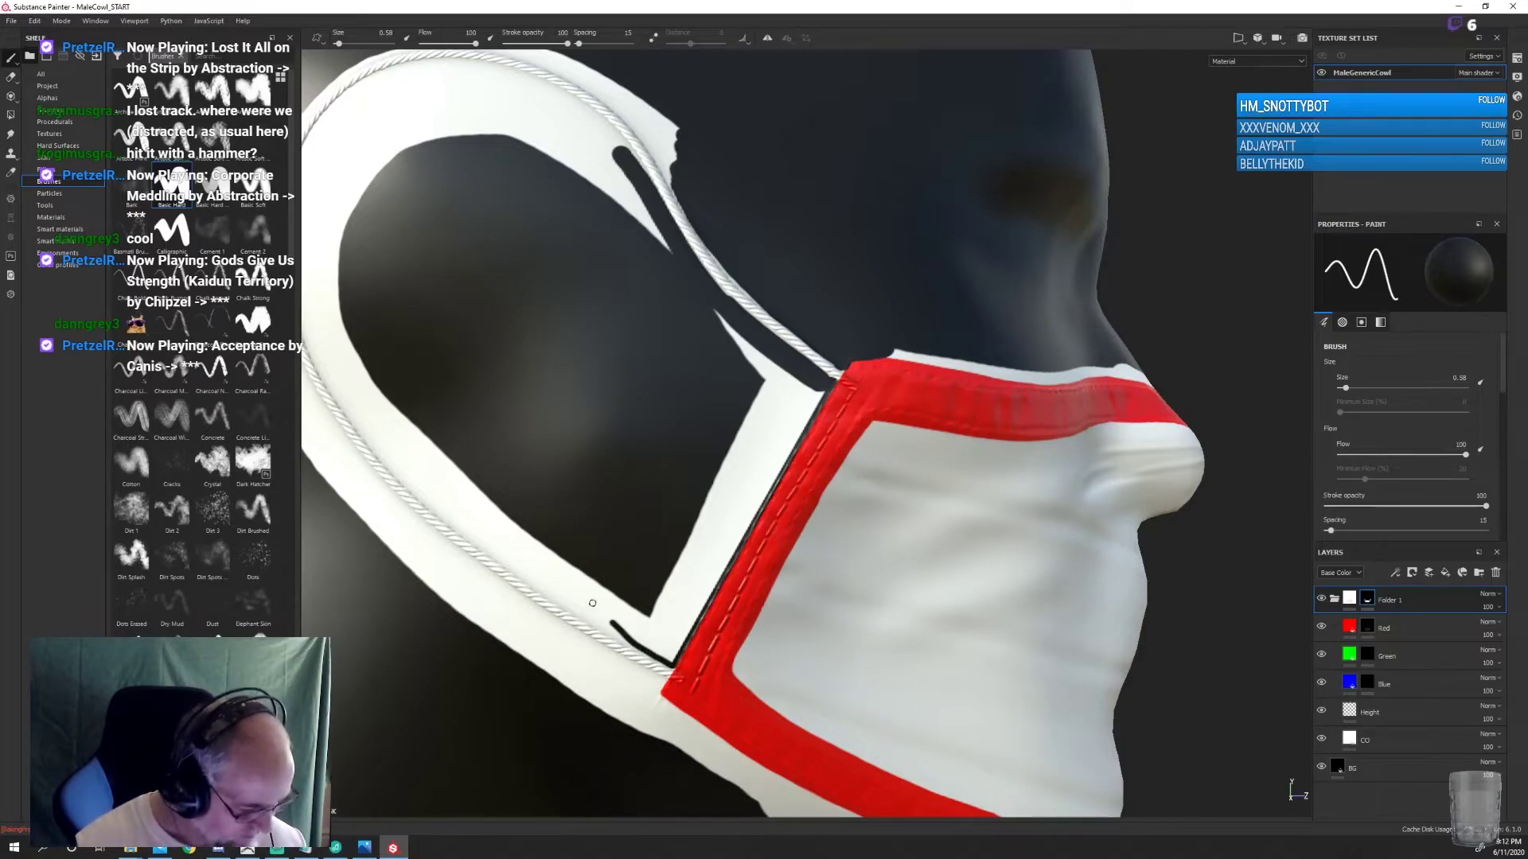
pyautogui.press(']')
pyautogui.press(']')
pyautogui.press(']')
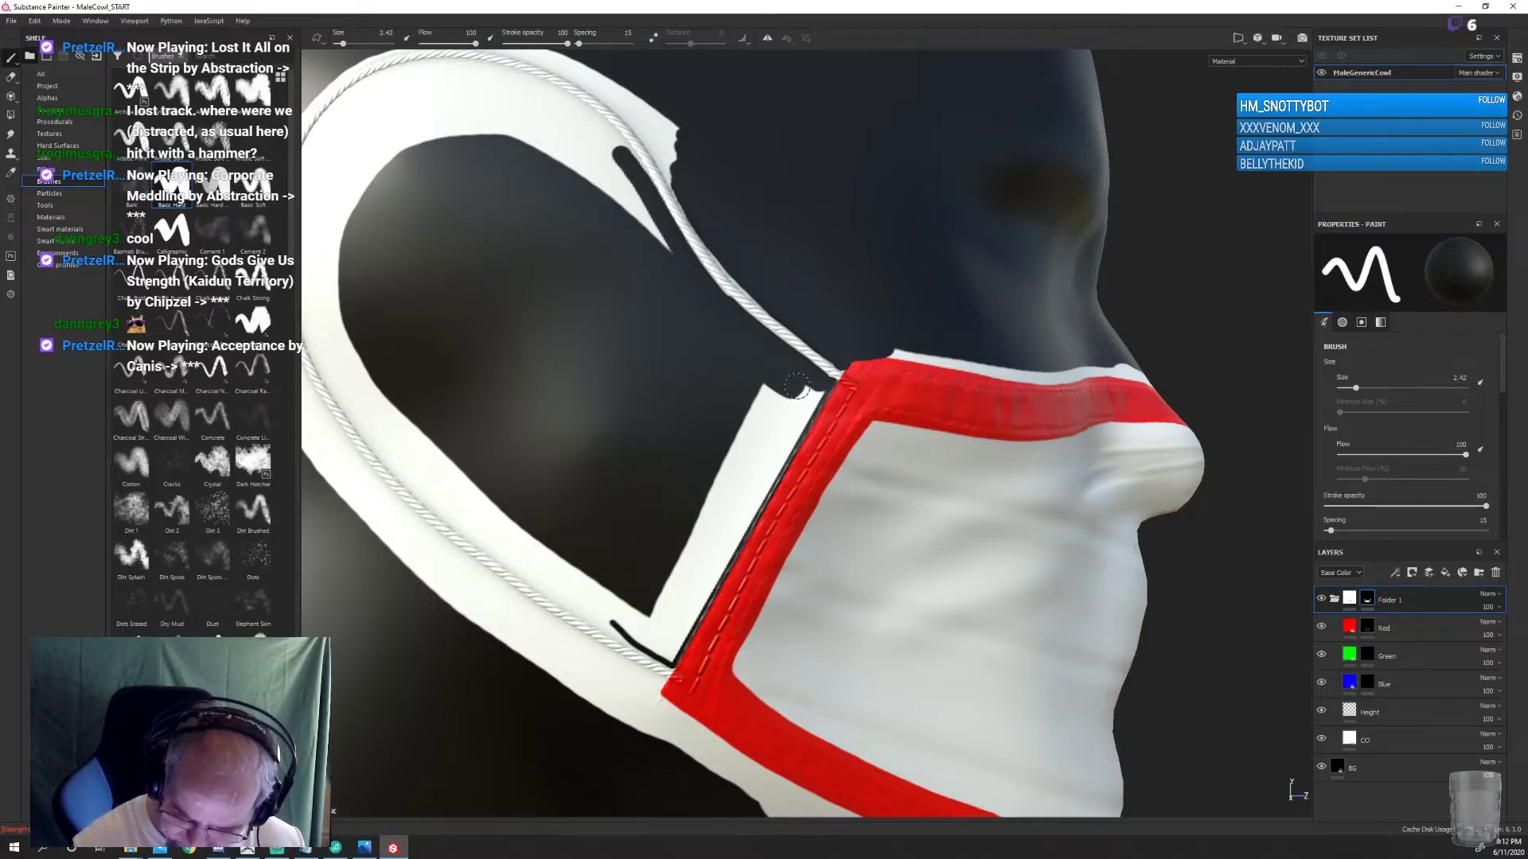
pyautogui.moveTo(796, 388)
pyautogui.mouseDown()
pyautogui.moveTo(672, 643)
pyautogui.moveTo(670, 628)
pyautogui.mouseUp()
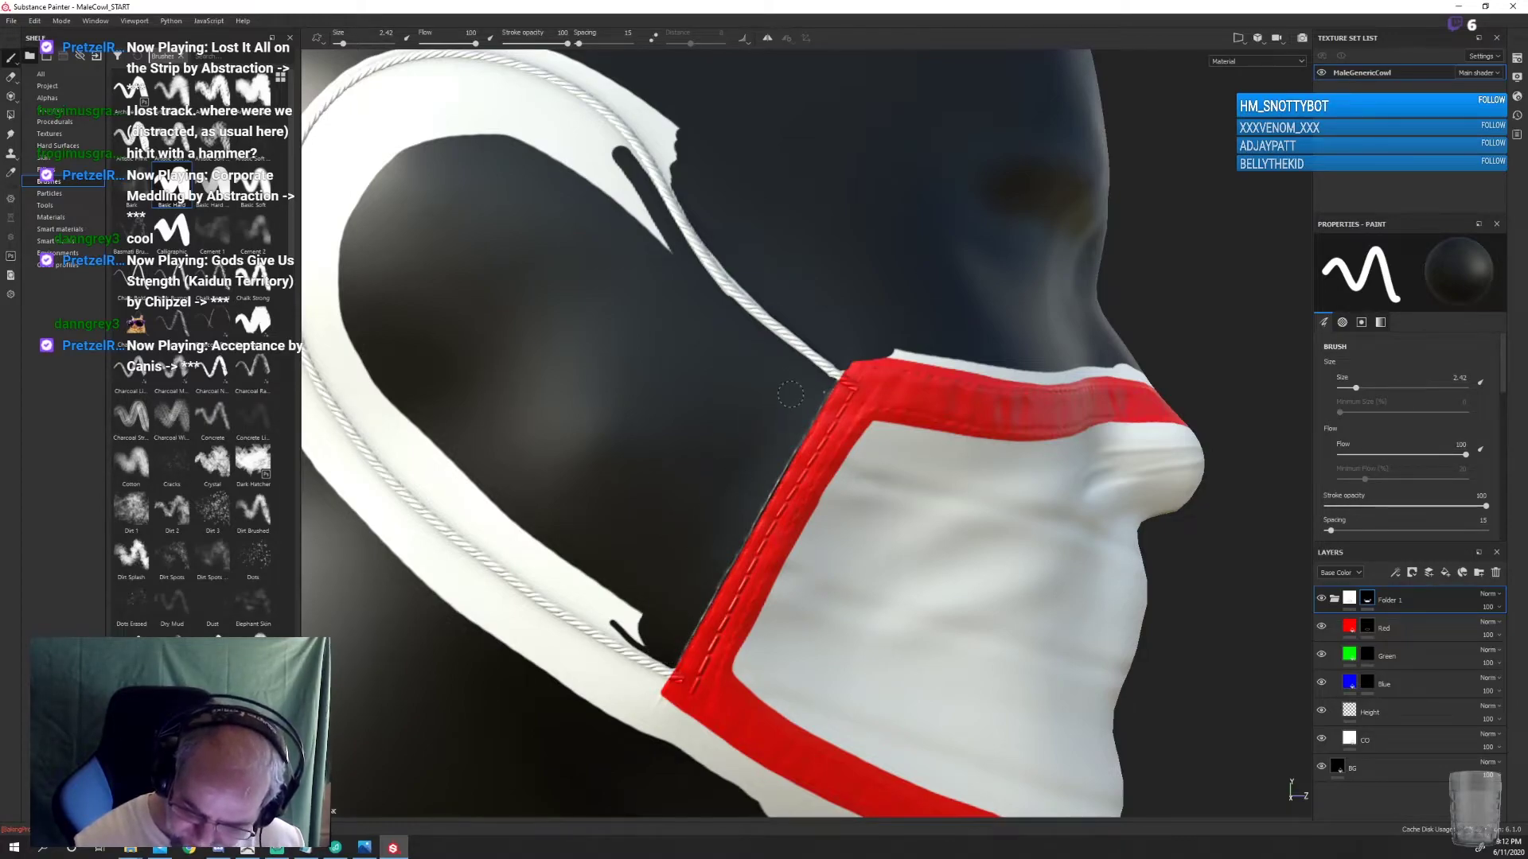
pyautogui.moveTo(629, 610)
pyautogui.mouseDown()
pyautogui.moveTo(613, 612)
pyautogui.moveTo(842, 443)
pyautogui.mouseUp()
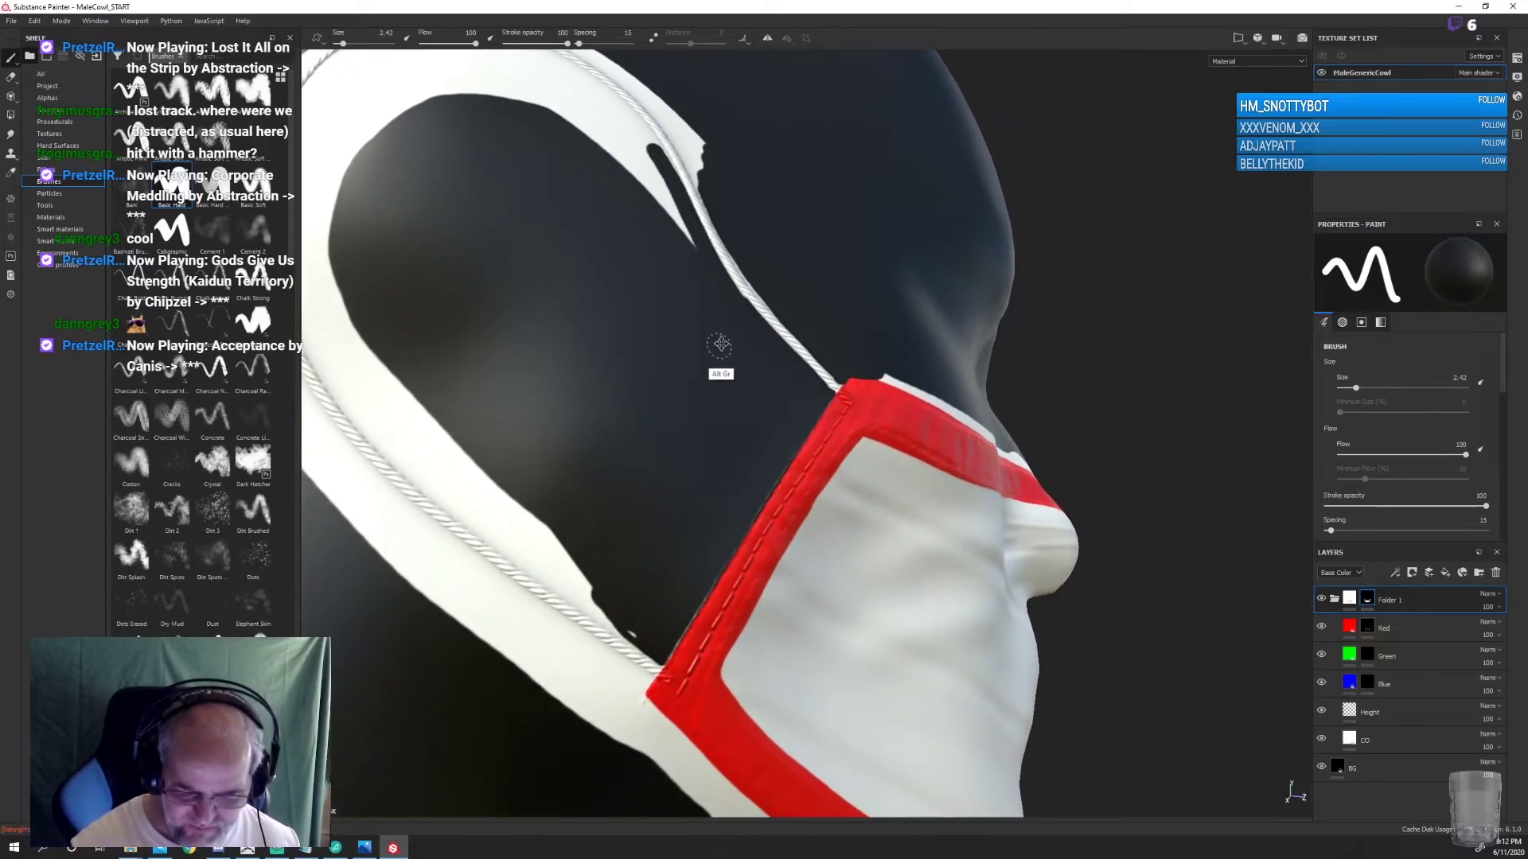
pyautogui.moveTo(719, 341)
pyautogui.keyDown('alt'); pyautogui.mouseDown()
pyautogui.moveTo(925, 438)
pyautogui.moveTo(906, 440)
pyautogui.mouseUp(); pyautogui.keyUp('alt')
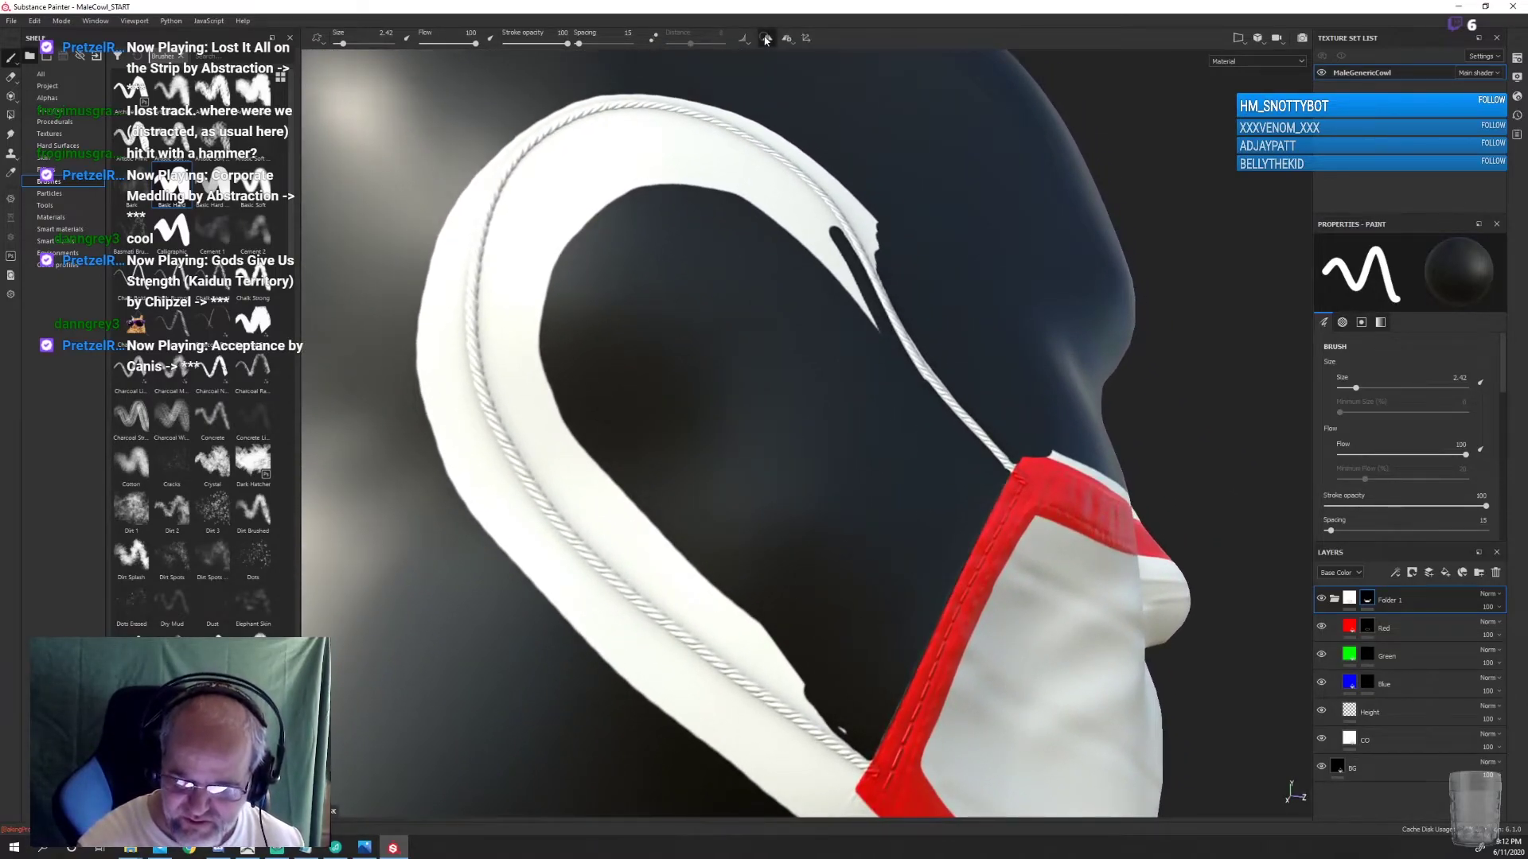
# Mask out the white strip's inner edge alongside the rope loop
pyautogui.moveTo(641, 199); pyautogui.dragTo(549, 319)
pyautogui.moveTo(589, 195); pyautogui.dragTo(533, 255)
pyautogui.moveTo(533, 374)
pyautogui.mouseDown()
pyautogui.moveTo(557, 195)
pyautogui.moveTo(535, 200)
pyautogui.moveTo(497, 303)
pyautogui.moveTo(542, 422)
pyautogui.moveTo(661, 569)
pyautogui.moveTo(773, 669)
pyautogui.moveTo(780, 649)
pyautogui.moveTo(546, 380)
pyautogui.mouseUp()
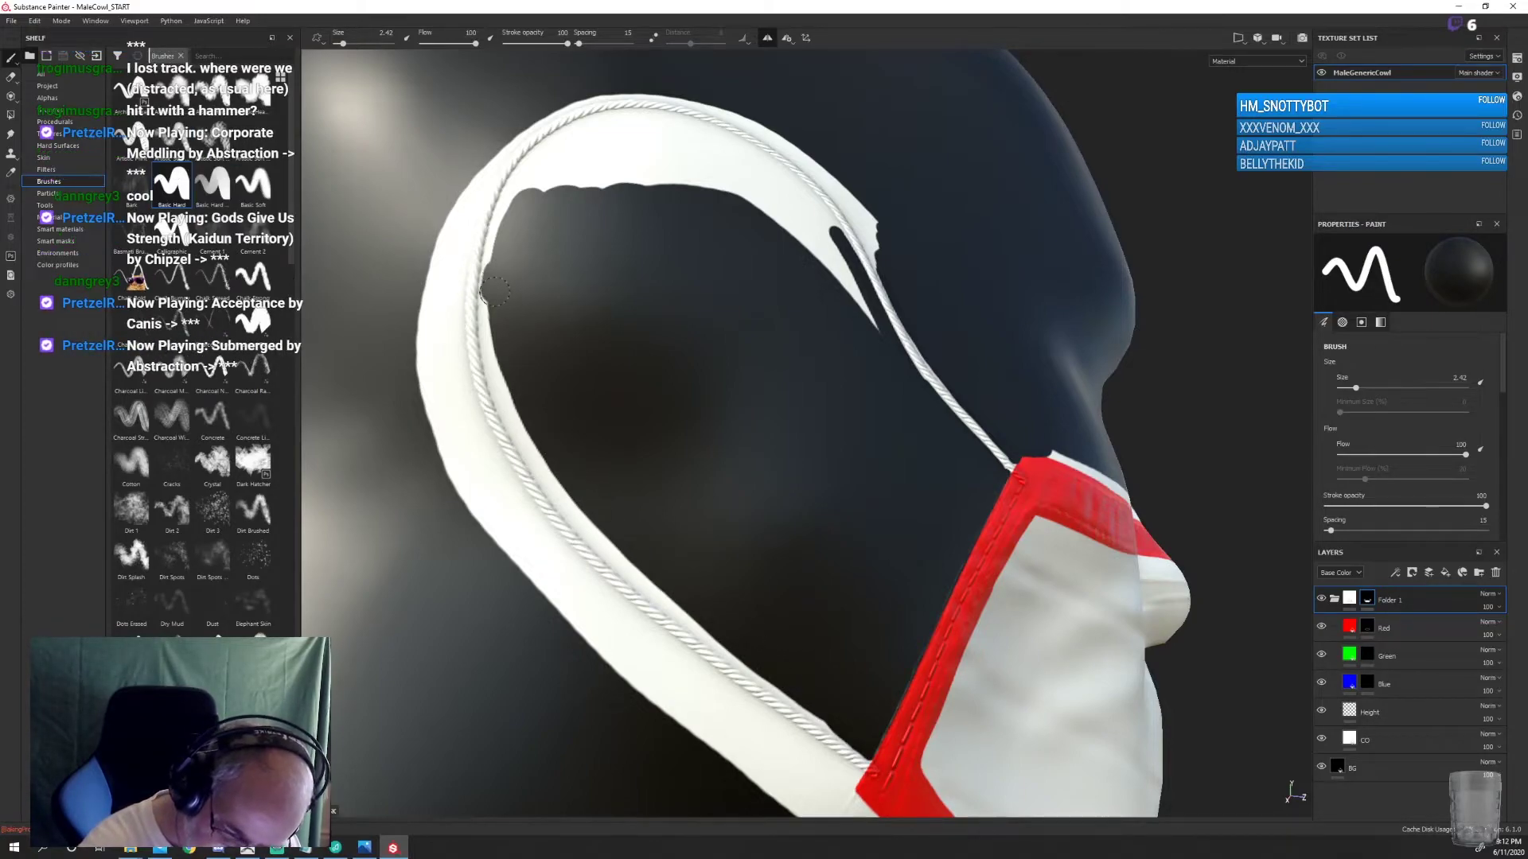
pyautogui.moveTo(526, 433); pyautogui.dragTo(600, 530)
pyautogui.moveTo(654, 581); pyautogui.dragTo(712, 630)
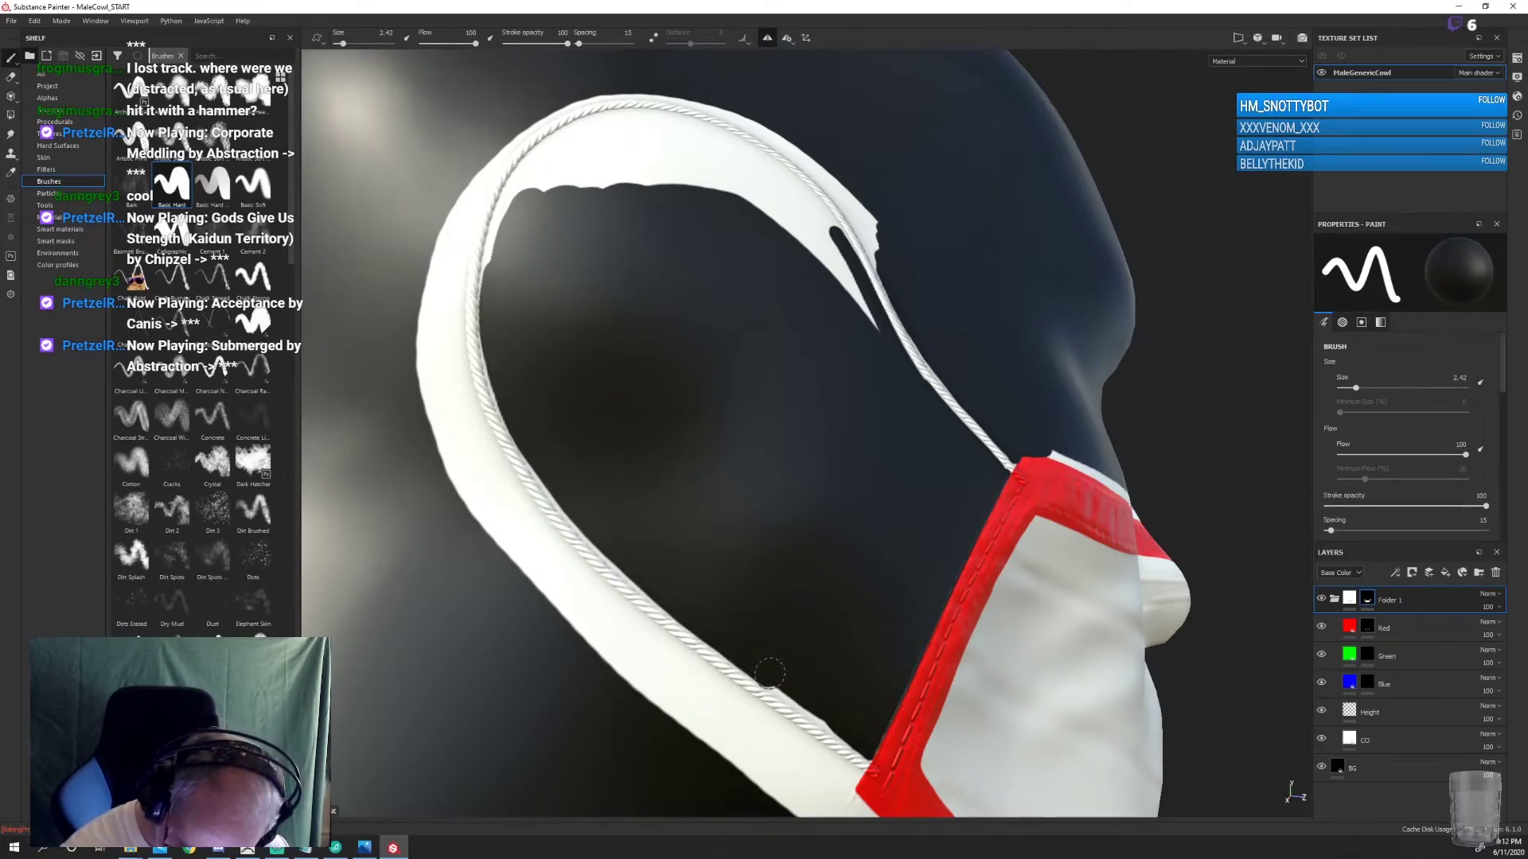
pyautogui.moveTo(785, 563)
pyautogui.keyDown('alt'); pyautogui.mouseDown()
pyautogui.moveTo(795, 494)
pyautogui.moveTo(637, 348)
pyautogui.moveTo(753, 642)
pyautogui.moveTo(556, 610)
pyautogui.moveTo(546, 557)
pyautogui.moveTo(635, 414)
pyautogui.moveTo(725, 368)
pyautogui.moveTo(778, 363)
pyautogui.moveTo(714, 396)
pyautogui.moveTo(732, 446)
pyautogui.moveTo(764, 430)
pyautogui.moveTo(911, 509)
pyautogui.moveTo(791, 559)
pyautogui.moveTo(729, 381)
pyautogui.moveTo(825, 409)
pyautogui.moveTo(895, 493)
pyautogui.moveTo(856, 462)
pyautogui.moveTo(727, 440)
pyautogui.moveTo(807, 431)
pyautogui.mouseUp(); pyautogui.keyUp('alt')
# Hide the white flap's ragged tip and the rim's lower-left segment
pyautogui.moveTo(868, 498)
pyautogui.keyDown('alt'); pyautogui.mouseDown()
pyautogui.moveTo(996, 536)
pyautogui.moveTo(887, 398)
pyautogui.moveTo(774, 347)
pyautogui.mouseUp(); pyautogui.keyUp('alt')
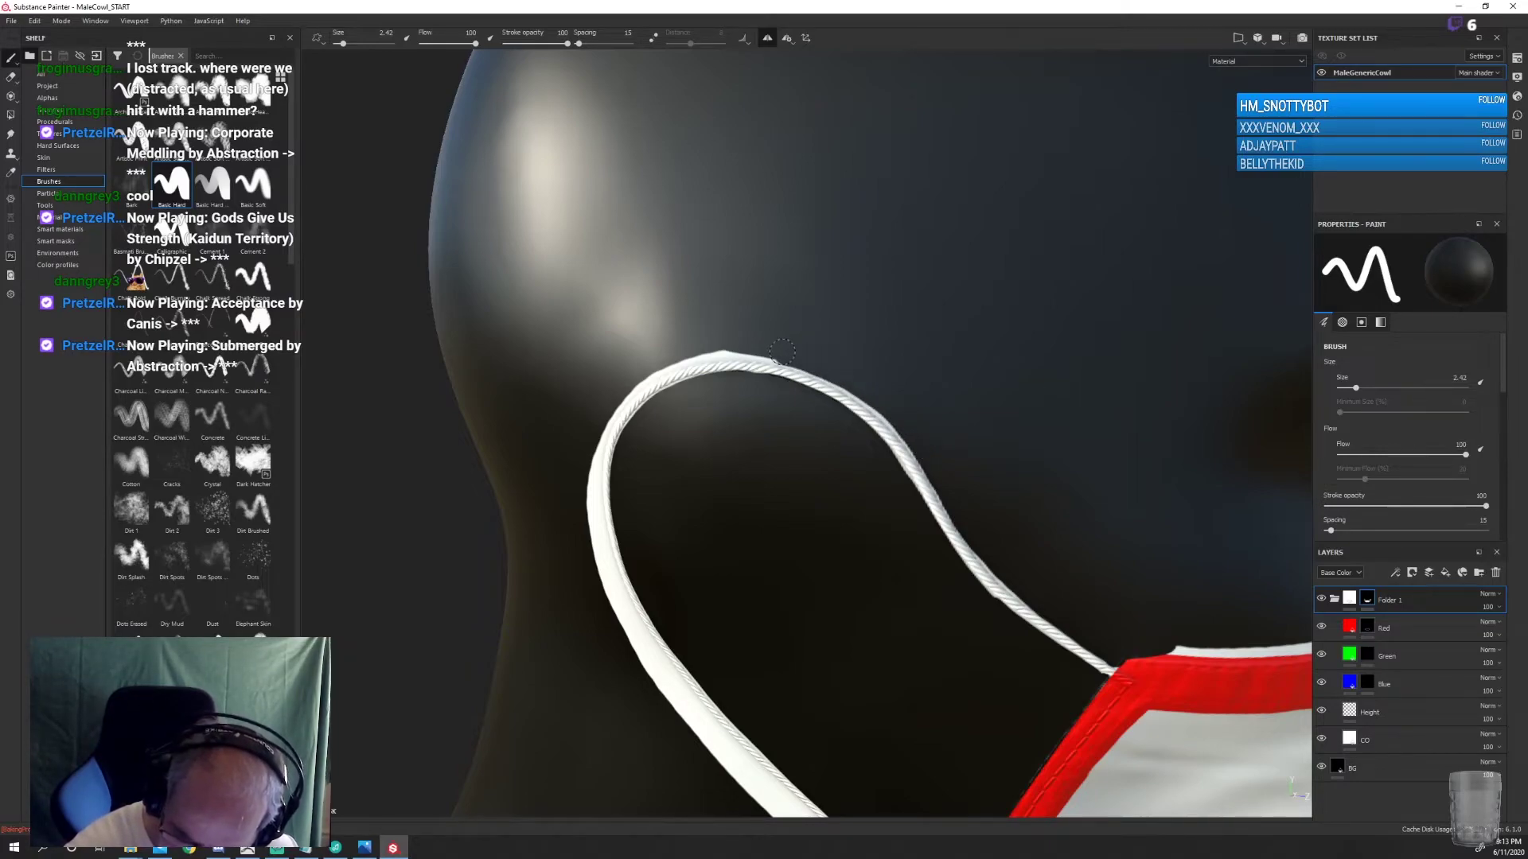
pyautogui.keyDown('alt'); pyautogui.moveTo(939, 561); pyautogui.dragTo(998, 501); pyautogui.keyUp('alt')
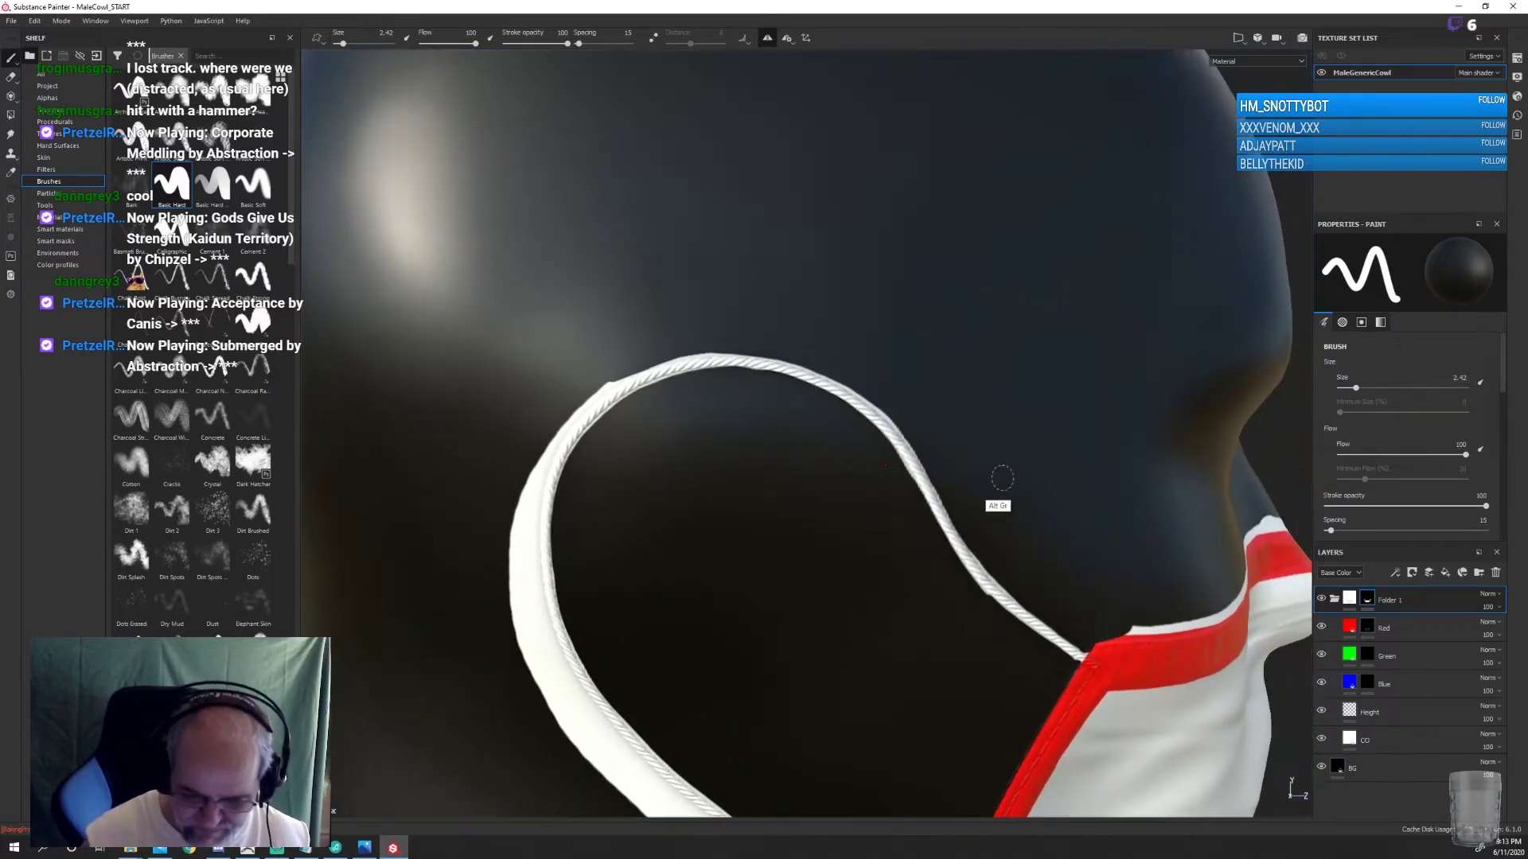
pyautogui.moveTo(537, 456)
pyautogui.mouseDown()
pyautogui.moveTo(530, 629)
pyautogui.moveTo(561, 705)
pyautogui.mouseUp()
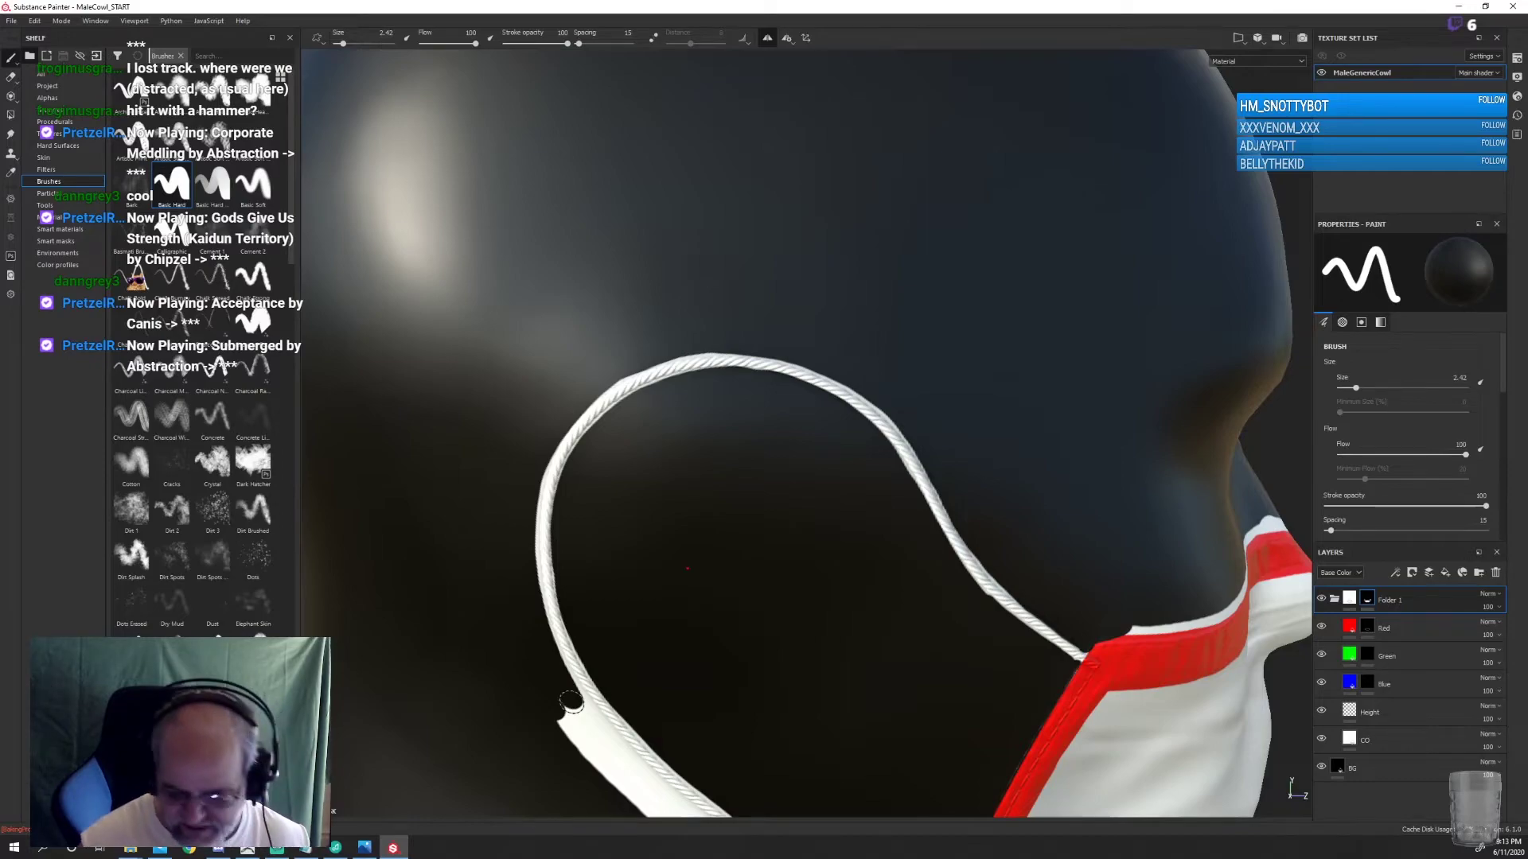
pyautogui.moveTo(570, 702)
pyautogui.keyDown('alt'); pyautogui.mouseDown()
pyautogui.moveTo(880, 423)
pyautogui.moveTo(804, 372)
pyautogui.mouseUp(); pyautogui.keyUp('alt')
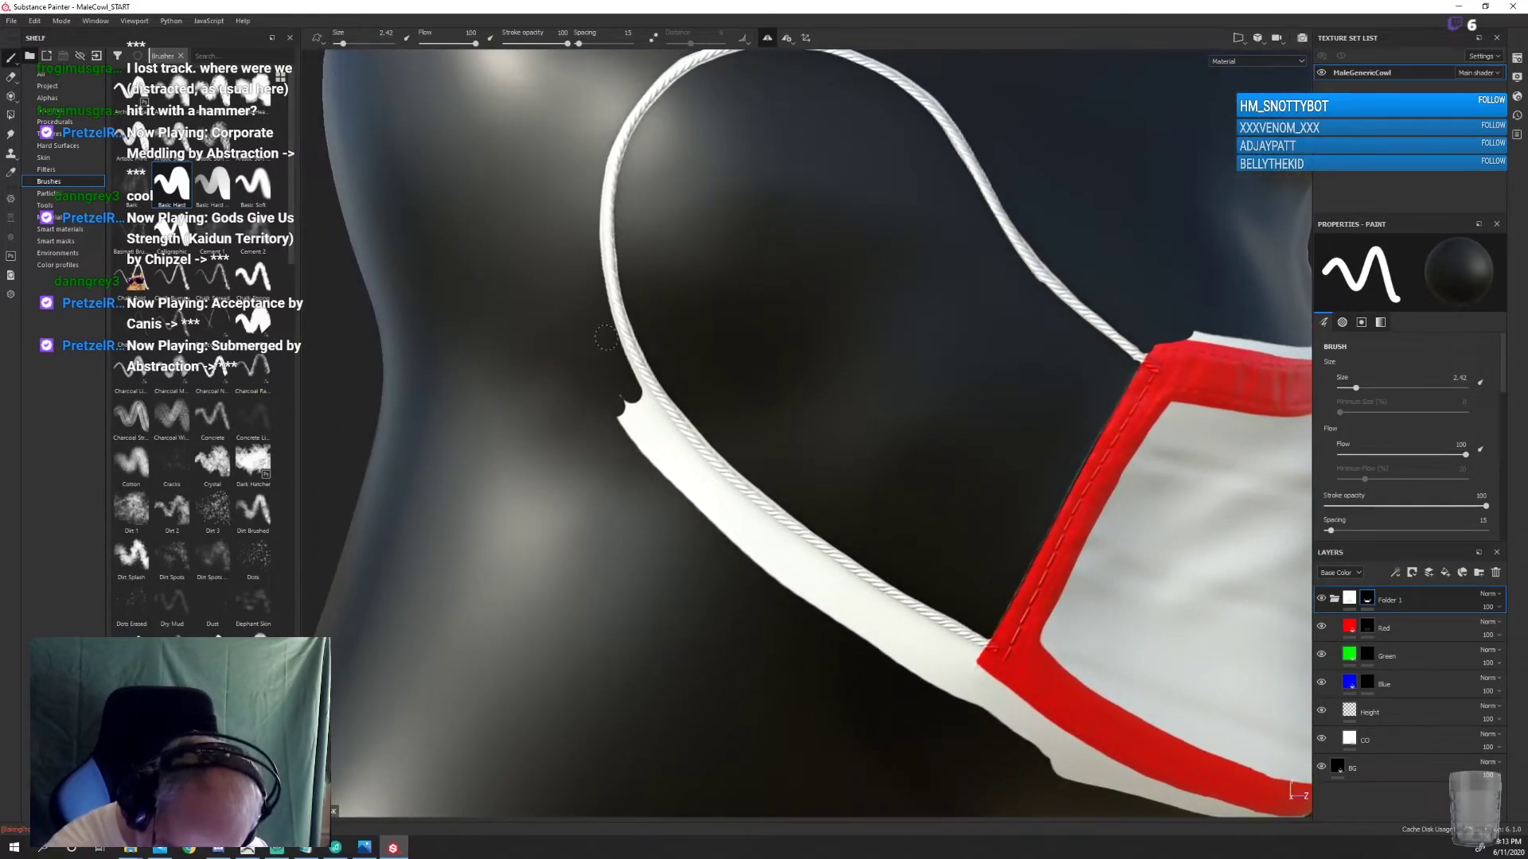
pyautogui.moveTo(635, 392)
pyautogui.mouseDown()
pyautogui.moveTo(744, 521)
pyautogui.moveTo(712, 509)
pyautogui.mouseUp()
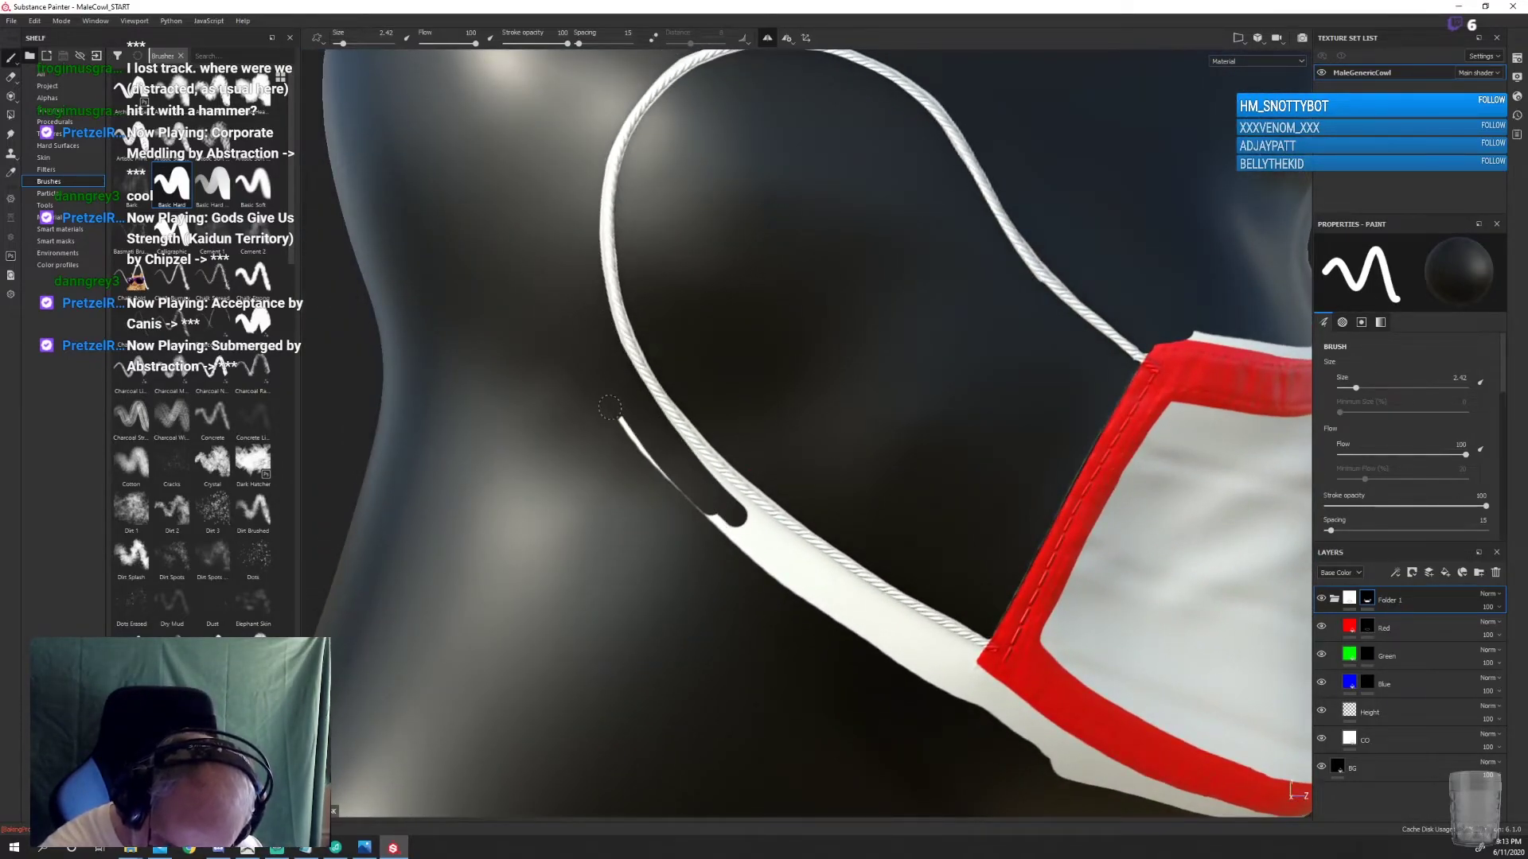
pyautogui.moveTo(620, 417)
pyautogui.mouseDown()
pyautogui.moveTo(732, 533)
pyautogui.moveTo(775, 541)
pyautogui.moveTo(964, 661)
pyautogui.moveTo(802, 593)
pyautogui.moveTo(884, 632)
pyautogui.moveTo(736, 532)
pyautogui.mouseUp()
# Mask out the stray white strip along the mask's lower edge
pyautogui.moveTo(896, 631)
pyautogui.mouseDown()
pyautogui.moveTo(935, 661)
pyautogui.moveTo(528, 403)
pyautogui.moveTo(488, 467)
pyautogui.moveTo(529, 476)
pyautogui.moveTo(676, 577)
pyautogui.moveTo(660, 586)
pyautogui.mouseUp()
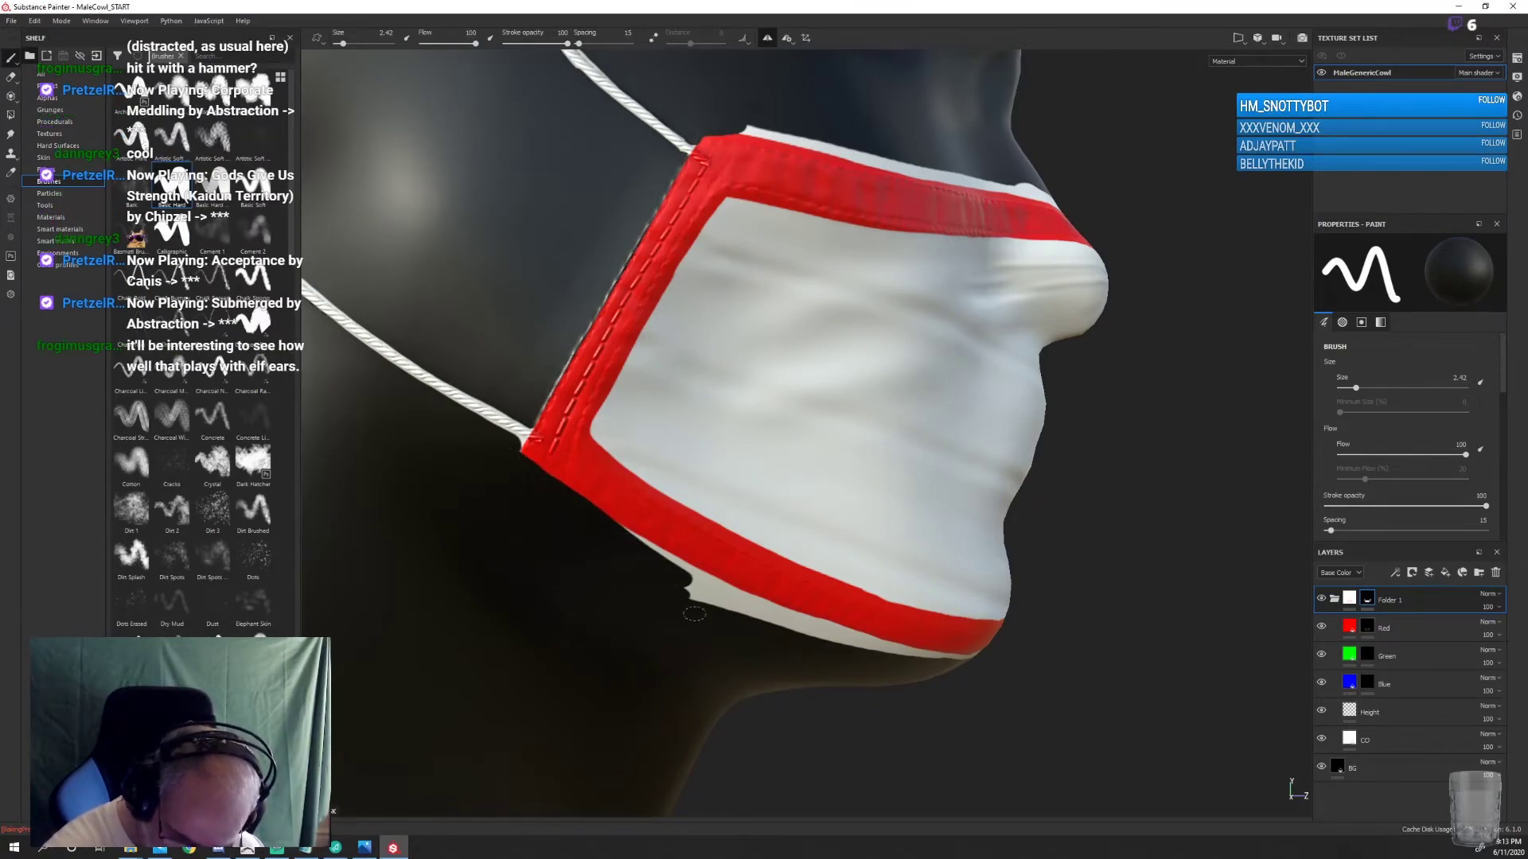
pyautogui.moveTo(1023, 706)
pyautogui.keyDown('alt'); pyautogui.mouseDown()
pyautogui.moveTo(914, 624)
pyautogui.moveTo(614, 531)
pyautogui.moveTo(955, 697)
pyautogui.mouseUp(); pyautogui.keyUp('alt')
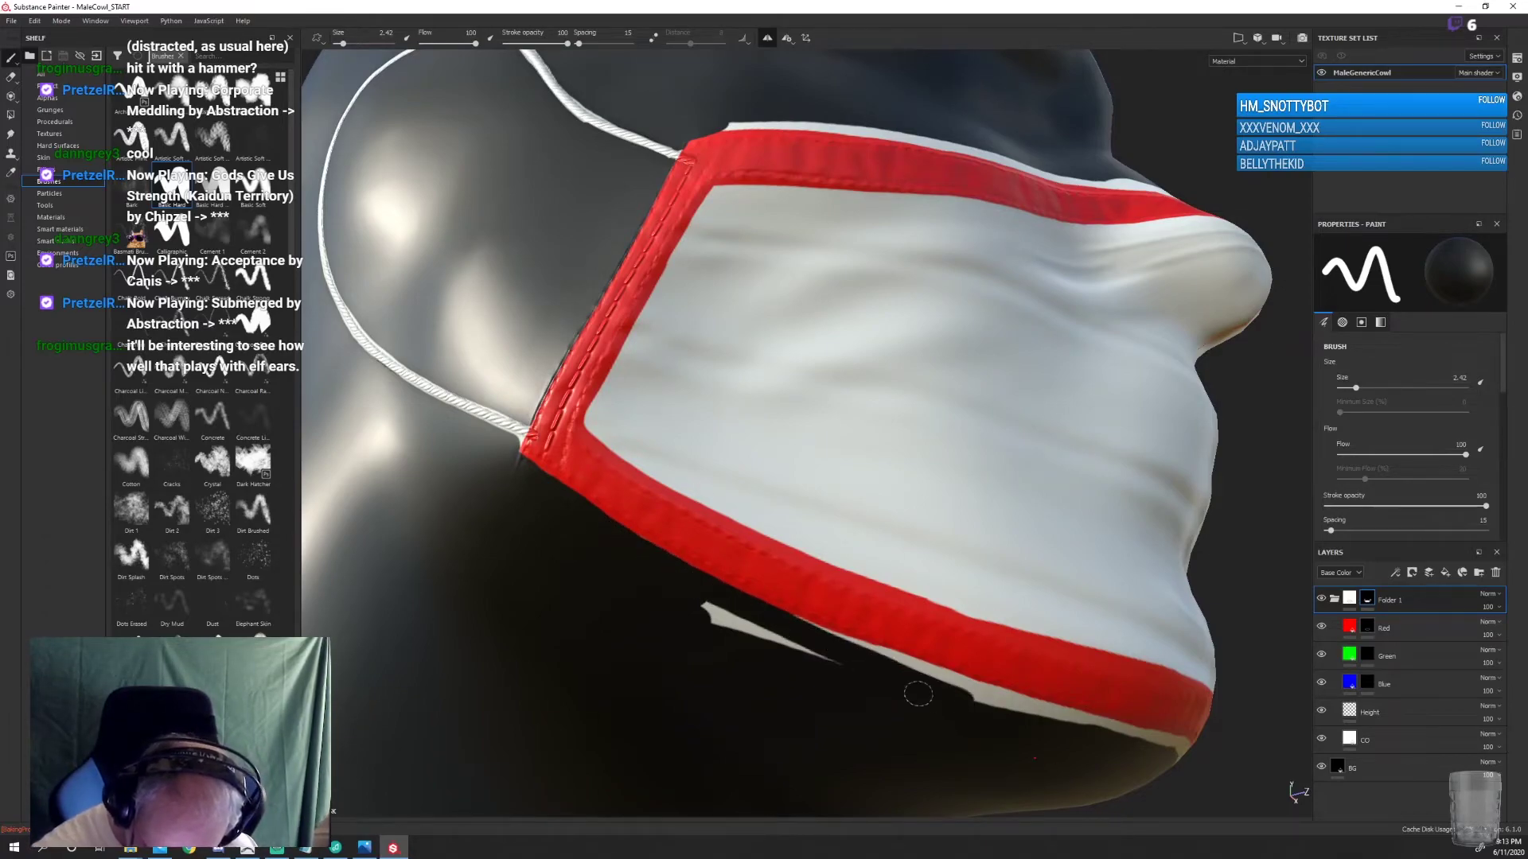
pyautogui.moveTo(680, 595)
pyautogui.mouseDown()
pyautogui.moveTo(904, 722)
pyautogui.moveTo(802, 676)
pyautogui.moveTo(1146, 730)
pyautogui.moveTo(950, 757)
pyautogui.mouseUp()
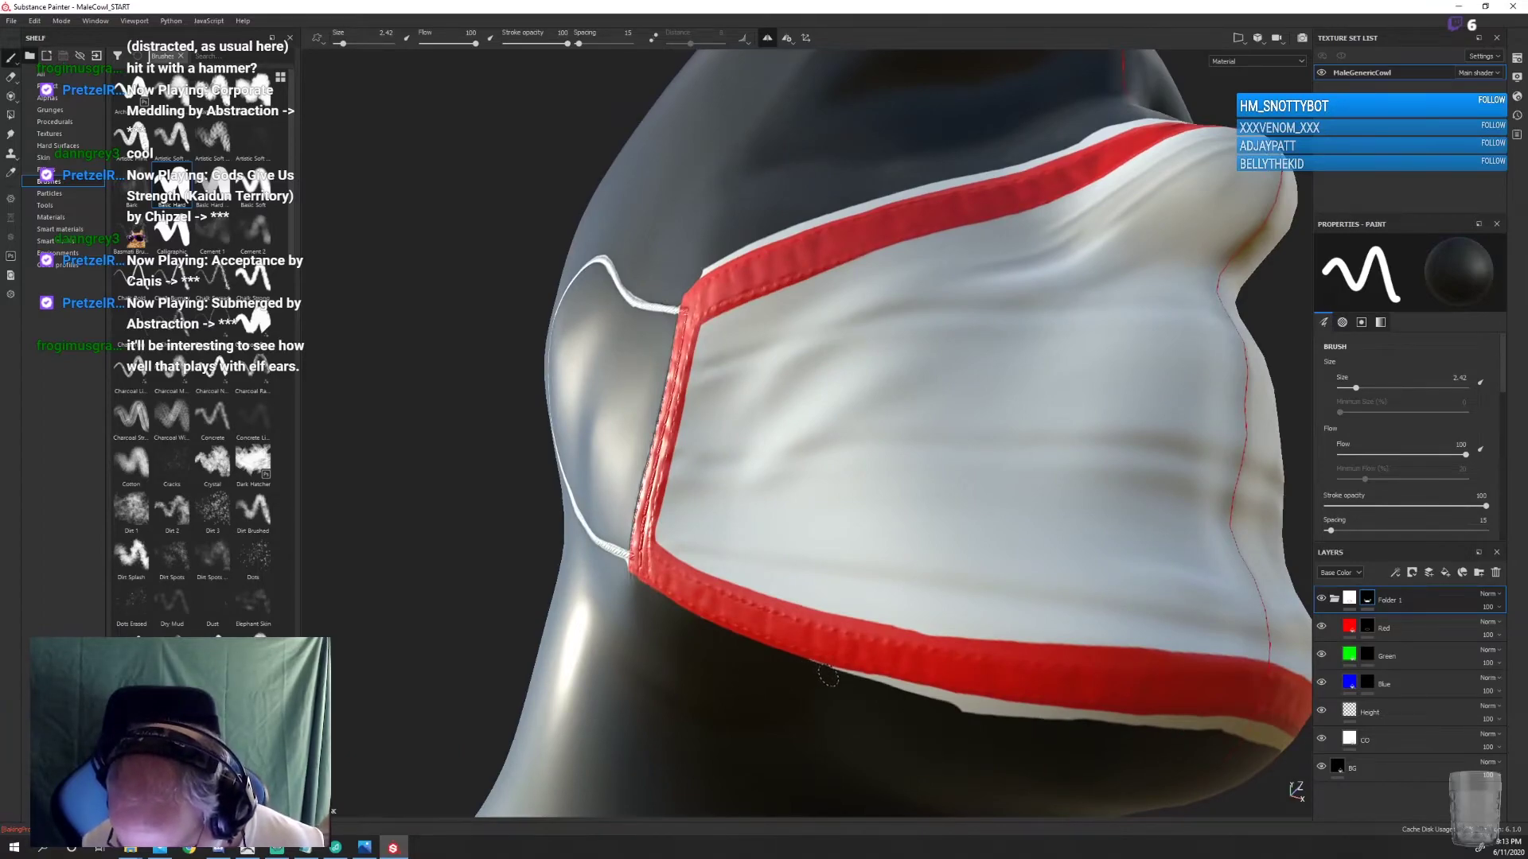
pyautogui.moveTo(869, 683); pyautogui.dragTo(1221, 731)
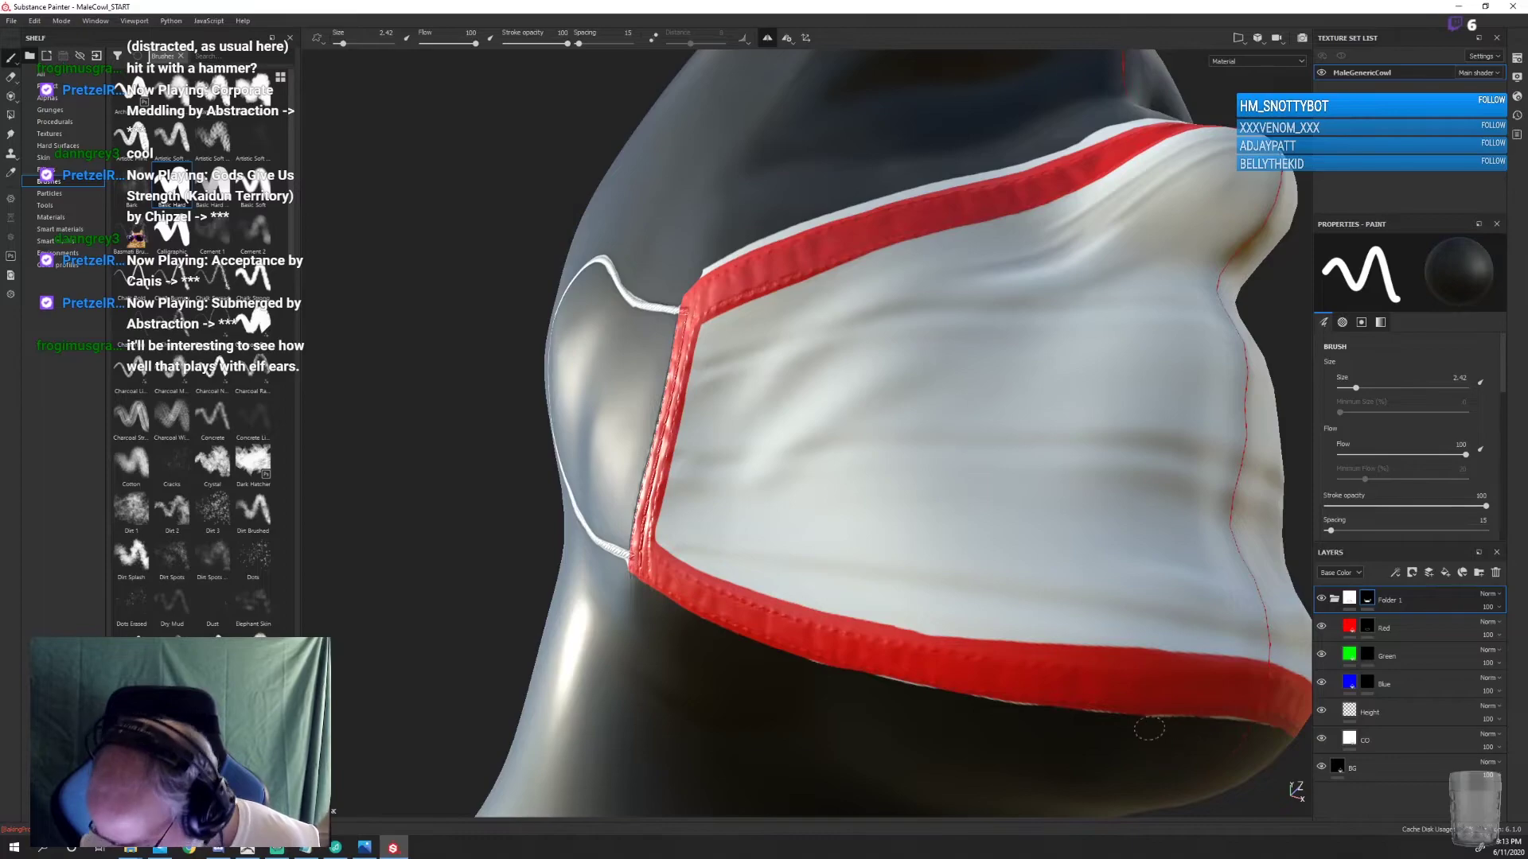
# Fill the dark gap above the top red band with white at brush size 0.58
pyautogui.moveTo(1051, 740)
pyautogui.keyDown('alt'); pyautogui.mouseDown()
pyautogui.moveTo(894, 647)
pyautogui.moveTo(750, 772)
pyautogui.moveTo(1106, 536)
pyautogui.mouseUp(); pyautogui.keyUp('alt')
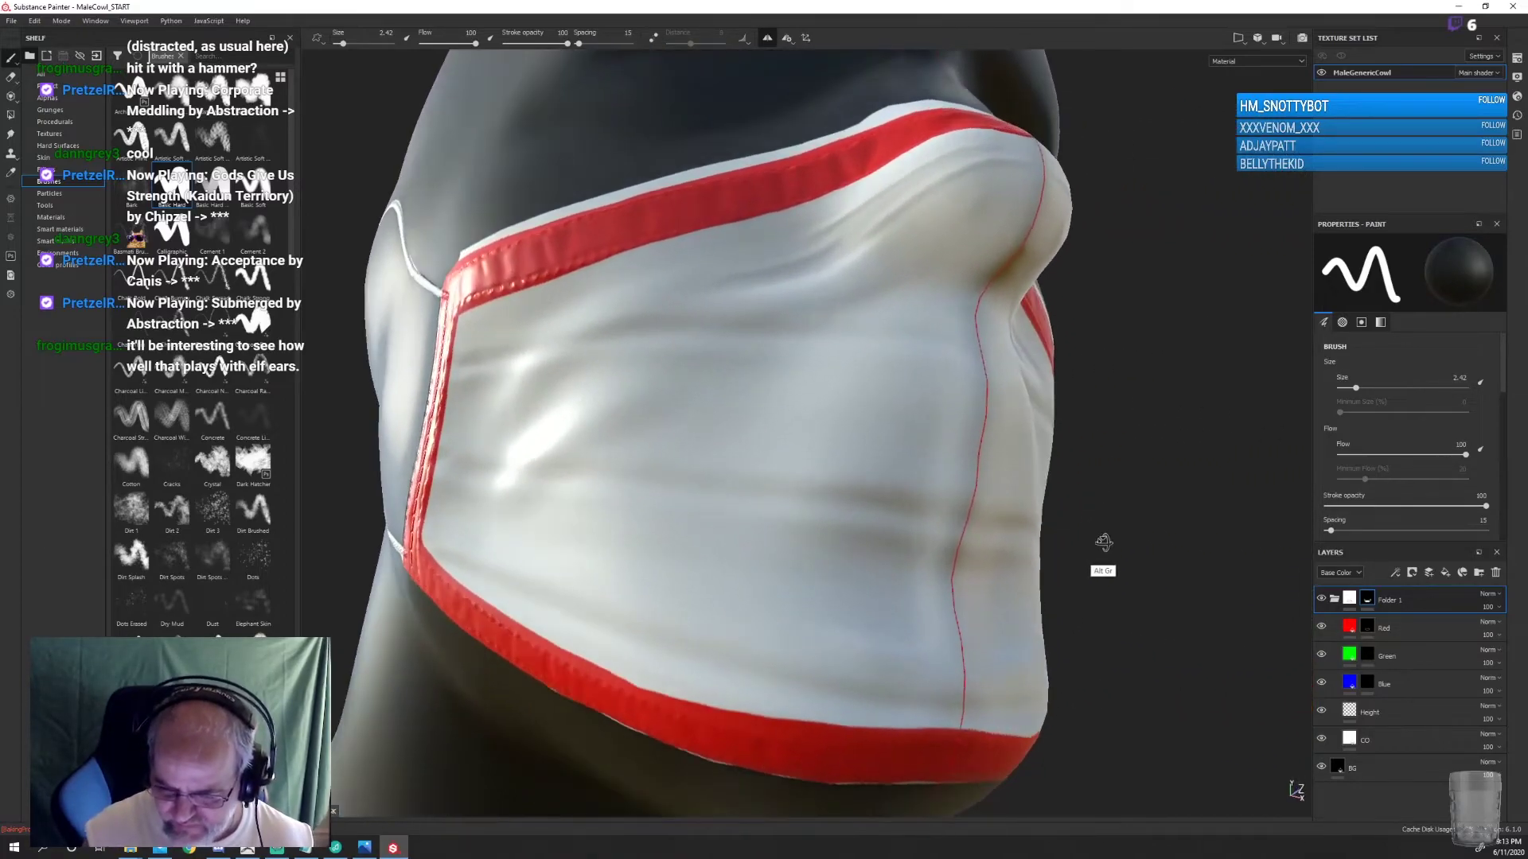
pyautogui.keyDown('alt'); pyautogui.moveTo(1105, 535); pyautogui.dragTo(1101, 631, button='right'); pyautogui.keyUp('alt')
pyautogui.keyDown('alt'); pyautogui.moveTo(1101, 631); pyautogui.dragTo(890, 504); pyautogui.keyUp('alt')
pyautogui.keyDown('alt'); pyautogui.moveTo(890, 505); pyautogui.dragTo(1071, 695, button='right'); pyautogui.keyUp('alt')
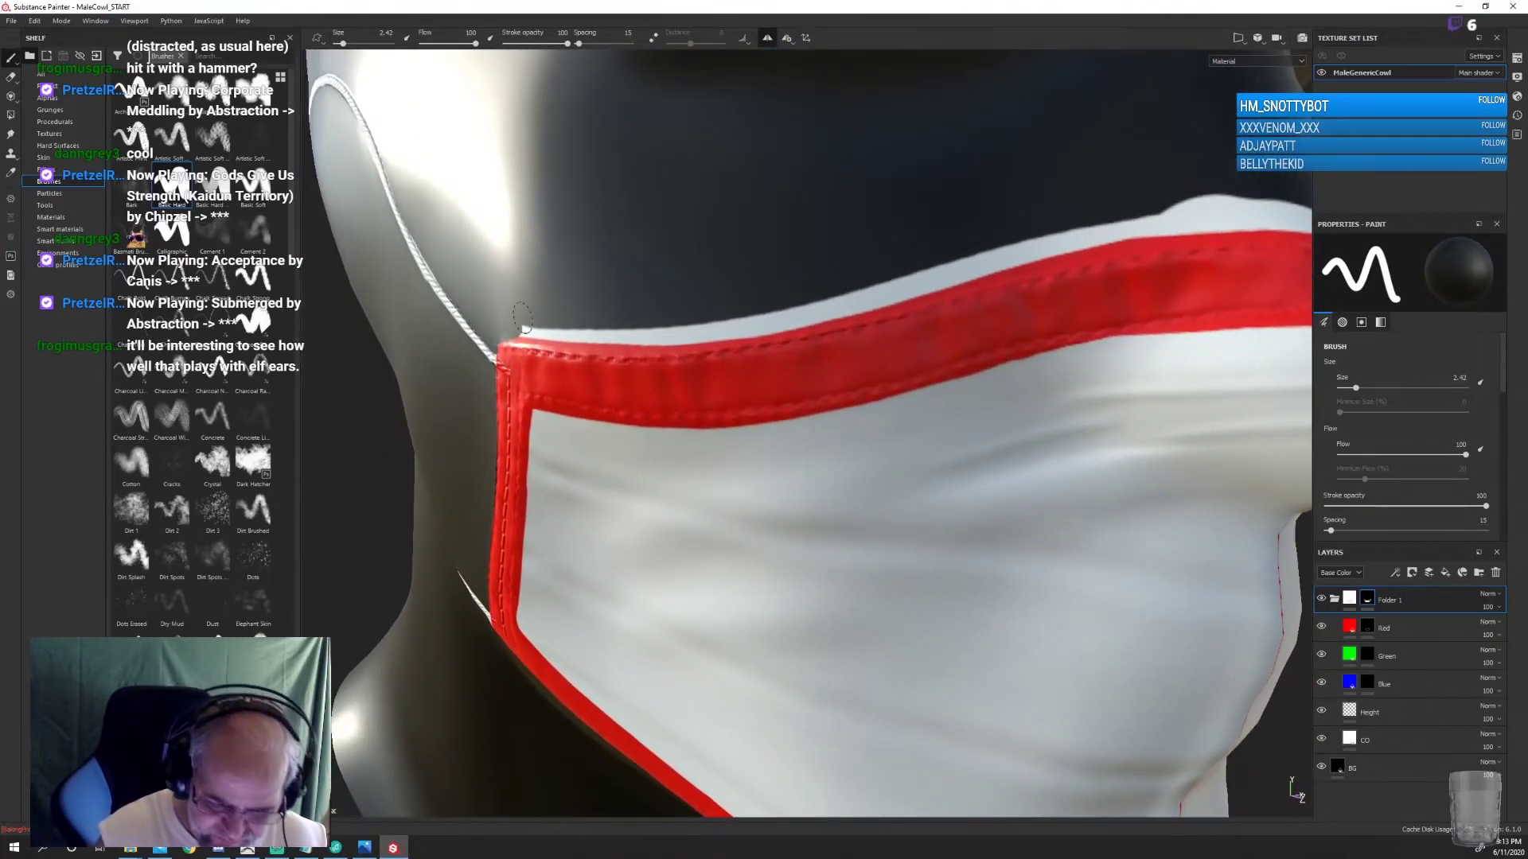
pyautogui.moveTo(529, 323)
pyautogui.mouseDown()
pyautogui.moveTo(796, 311)
pyautogui.moveTo(1244, 199)
pyautogui.mouseUp()
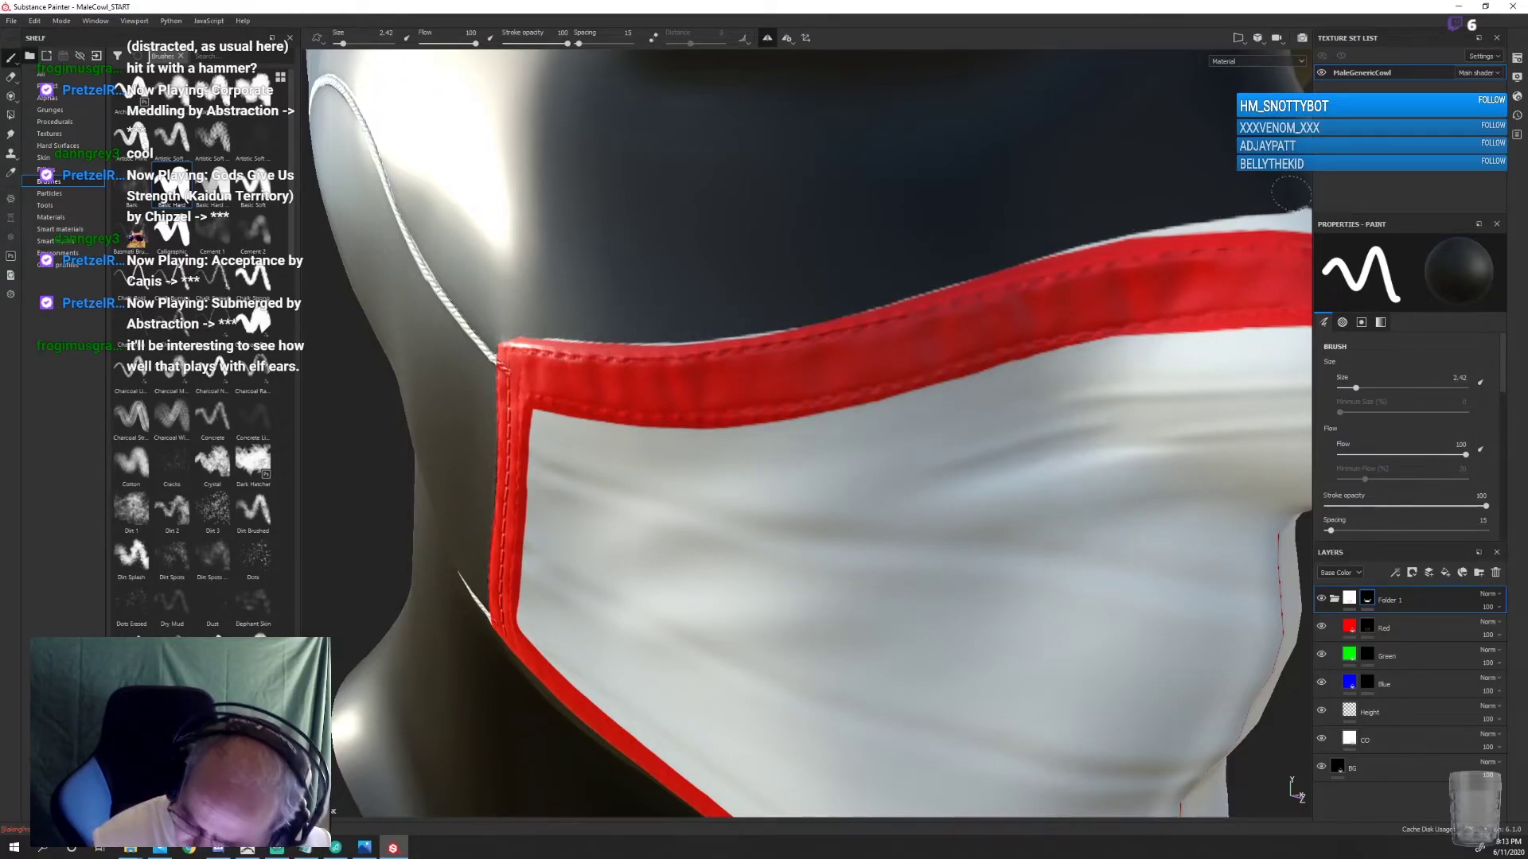
pyautogui.moveTo(795, 613)
pyautogui.keyDown('alt'); pyautogui.mouseDown()
pyautogui.moveTo(623, 621)
pyautogui.moveTo(1030, 512)
pyautogui.moveTo(949, 509)
pyautogui.mouseUp(); pyautogui.keyUp('alt')
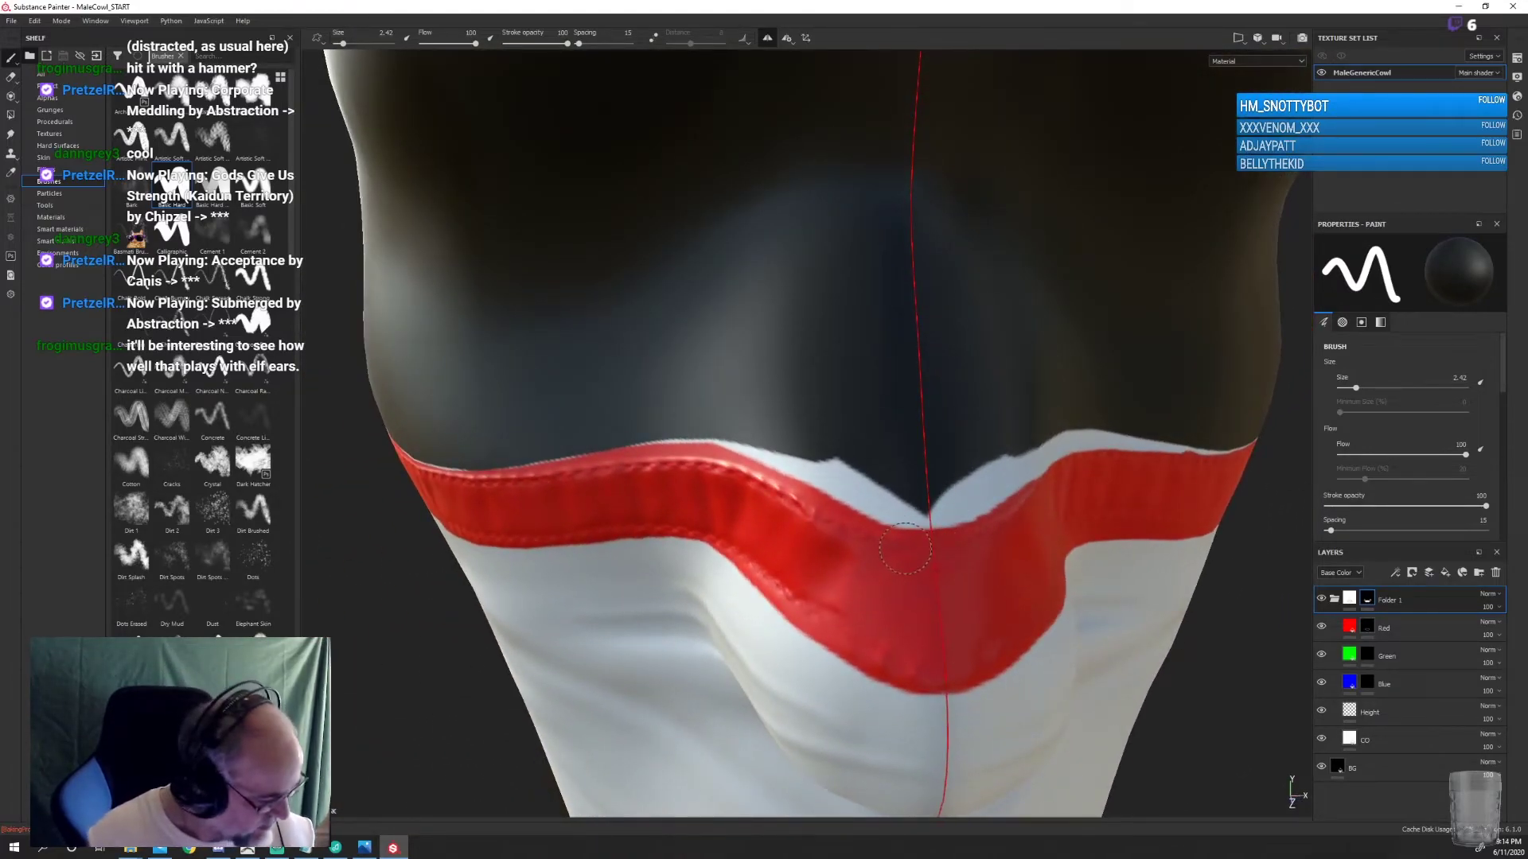
pyautogui.keyDown('ctrl'); pyautogui.moveTo(899, 517); pyautogui.dragTo(866, 486, button='right'); pyautogui.keyUp('ctrl')
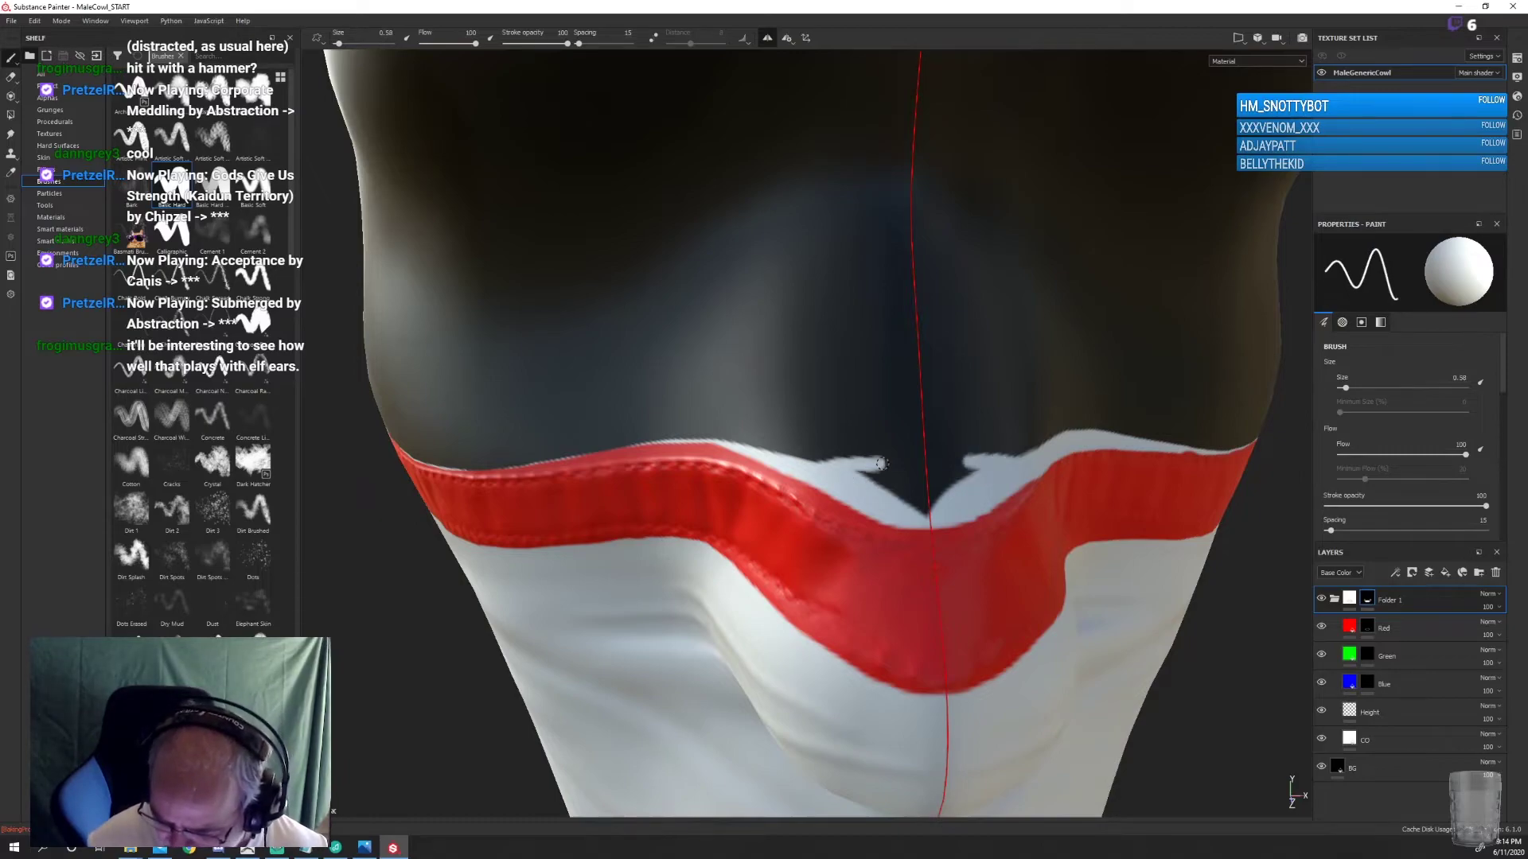
pyautogui.moveTo(881, 464)
pyautogui.mouseDown()
pyautogui.moveTo(720, 446)
pyautogui.moveTo(856, 453)
pyautogui.mouseUp()
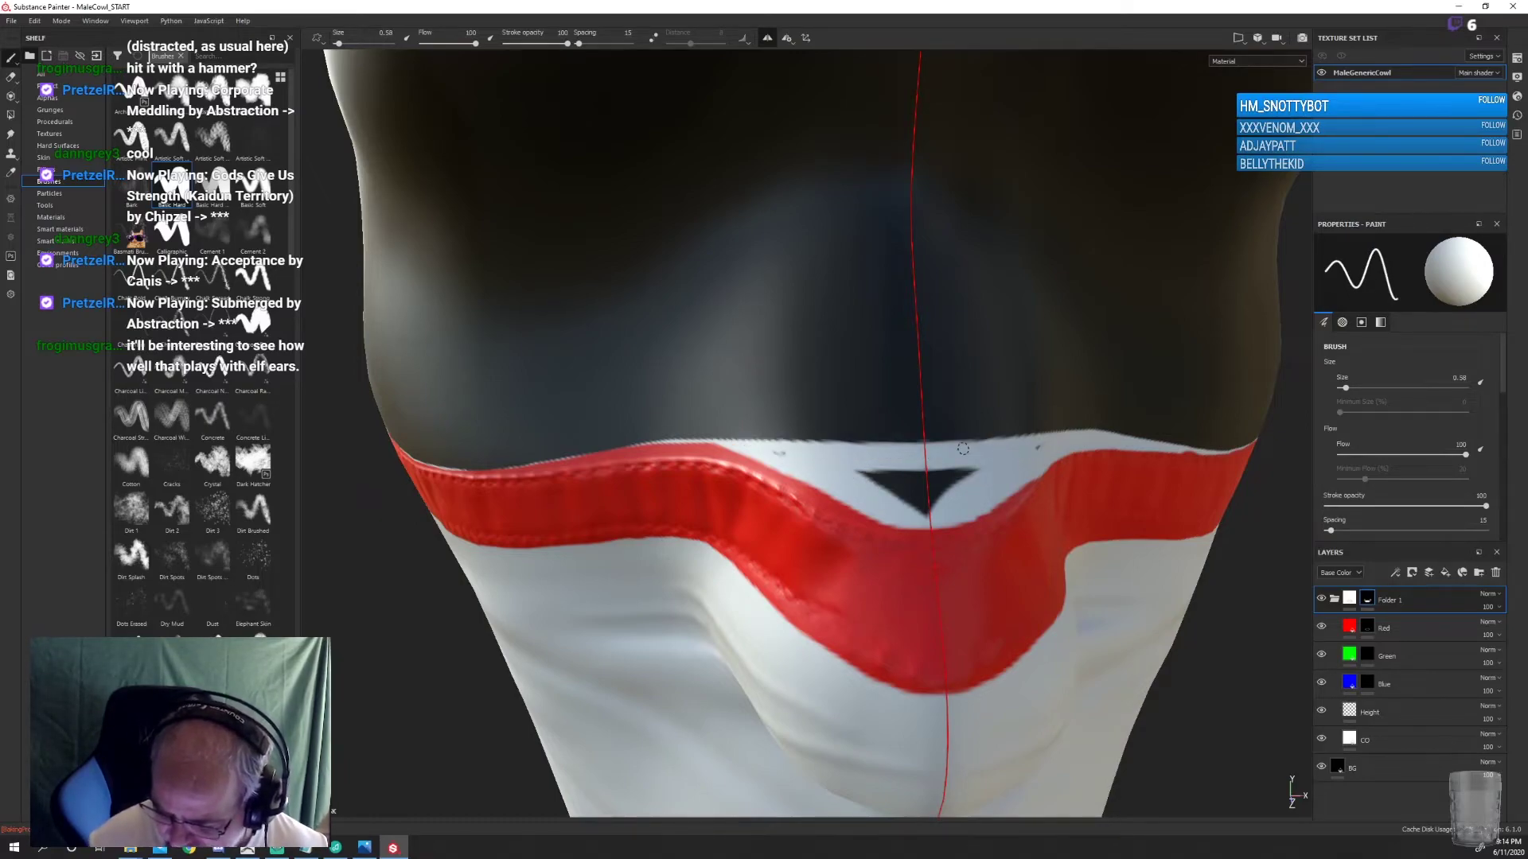
pyautogui.moveTo(963, 449); pyautogui.dragTo(906, 501)
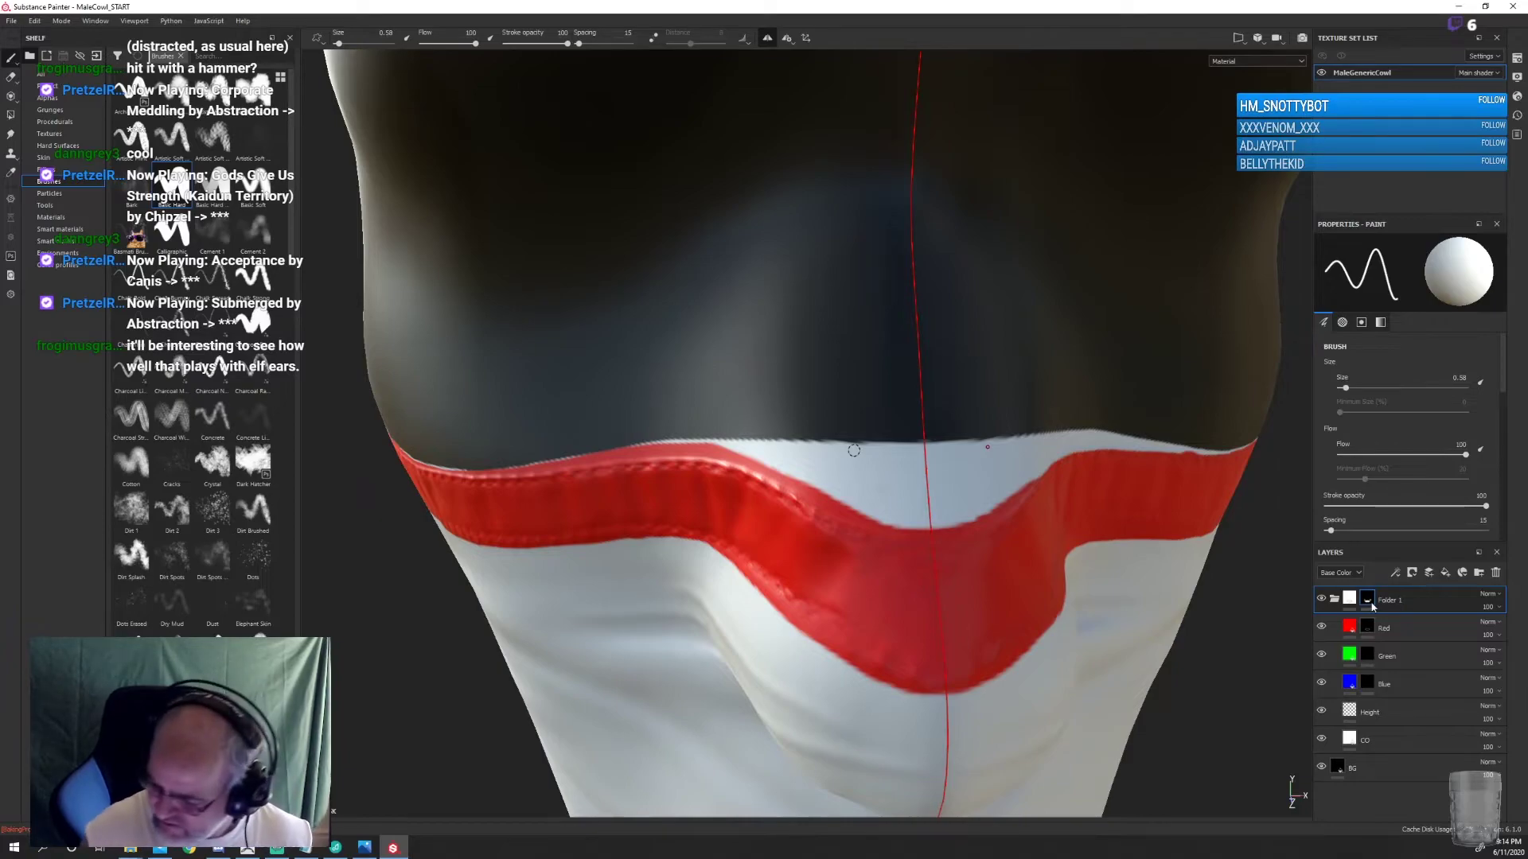
pyautogui.click(1367, 628)
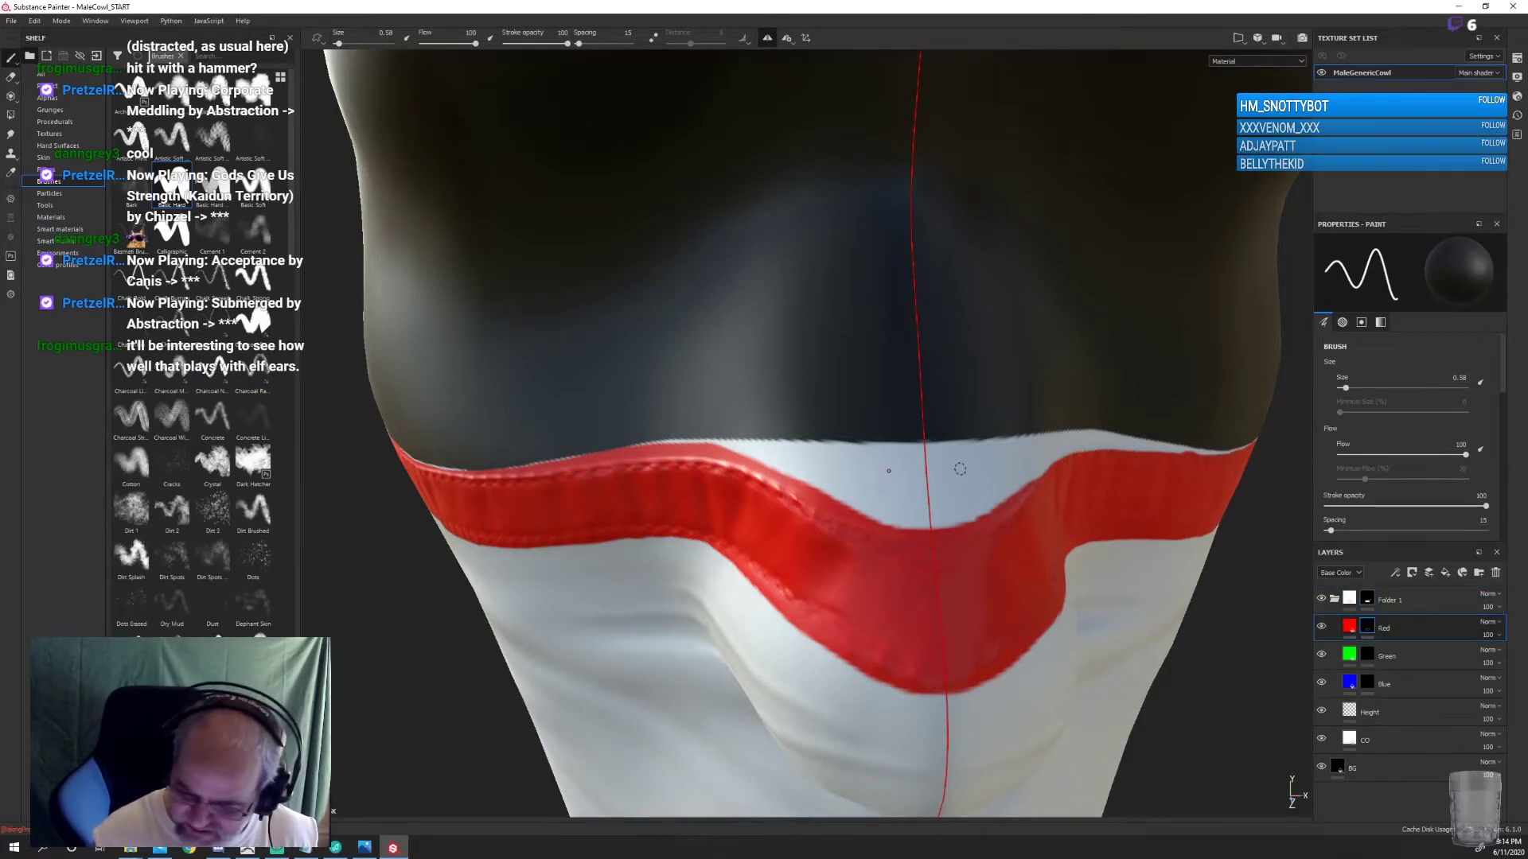
pyautogui.moveTo(921, 486)
pyautogui.mouseDown()
pyautogui.moveTo(884, 497)
pyautogui.moveTo(867, 436)
pyautogui.moveTo(792, 453)
pyautogui.moveTo(737, 436)
pyautogui.mouseUp()
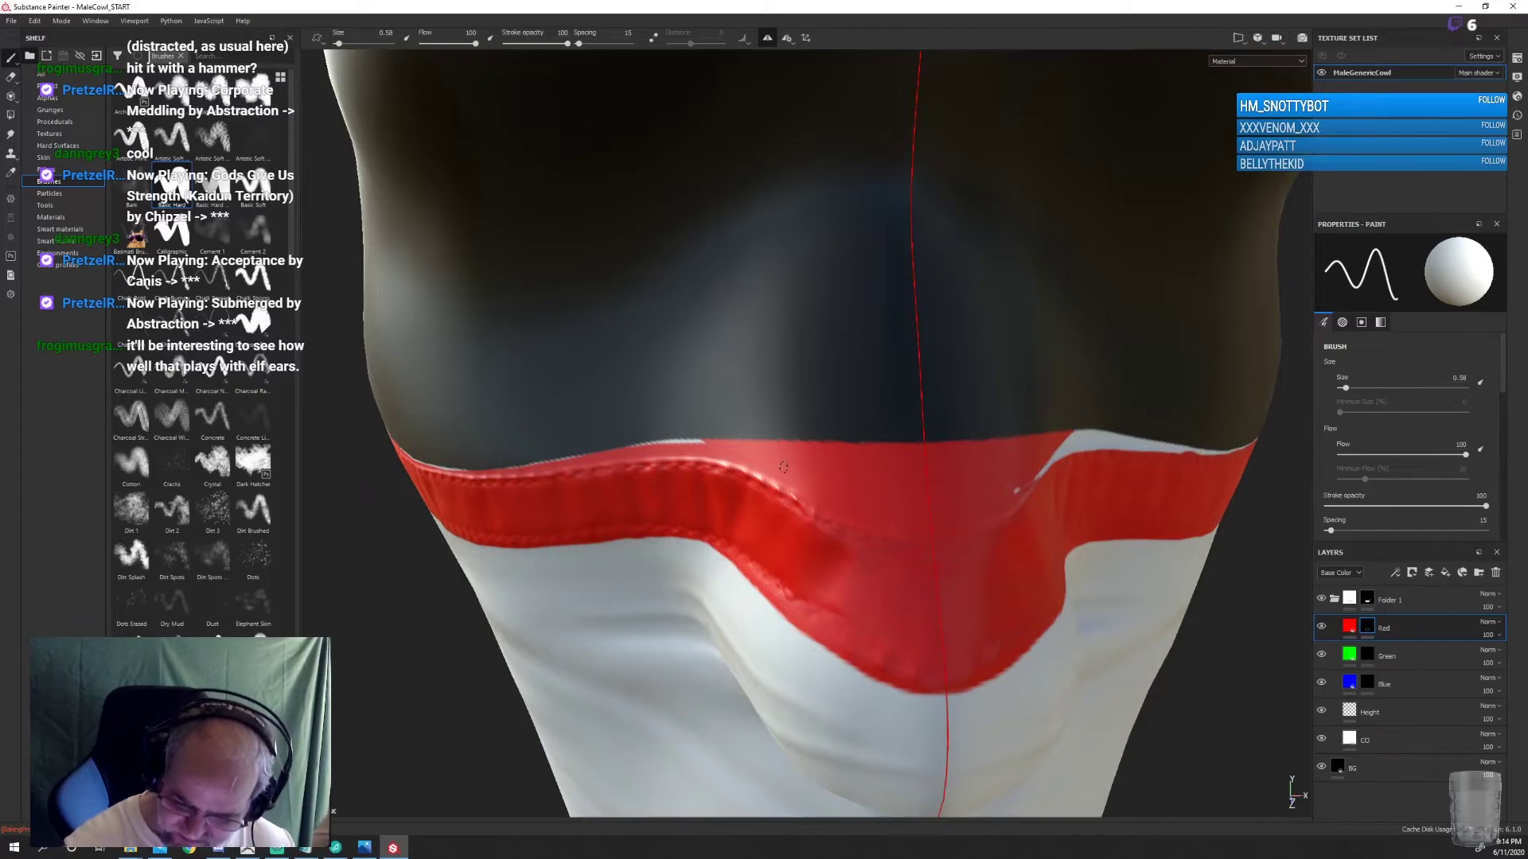
pyautogui.moveTo(577, 458); pyautogui.dragTo(555, 462)
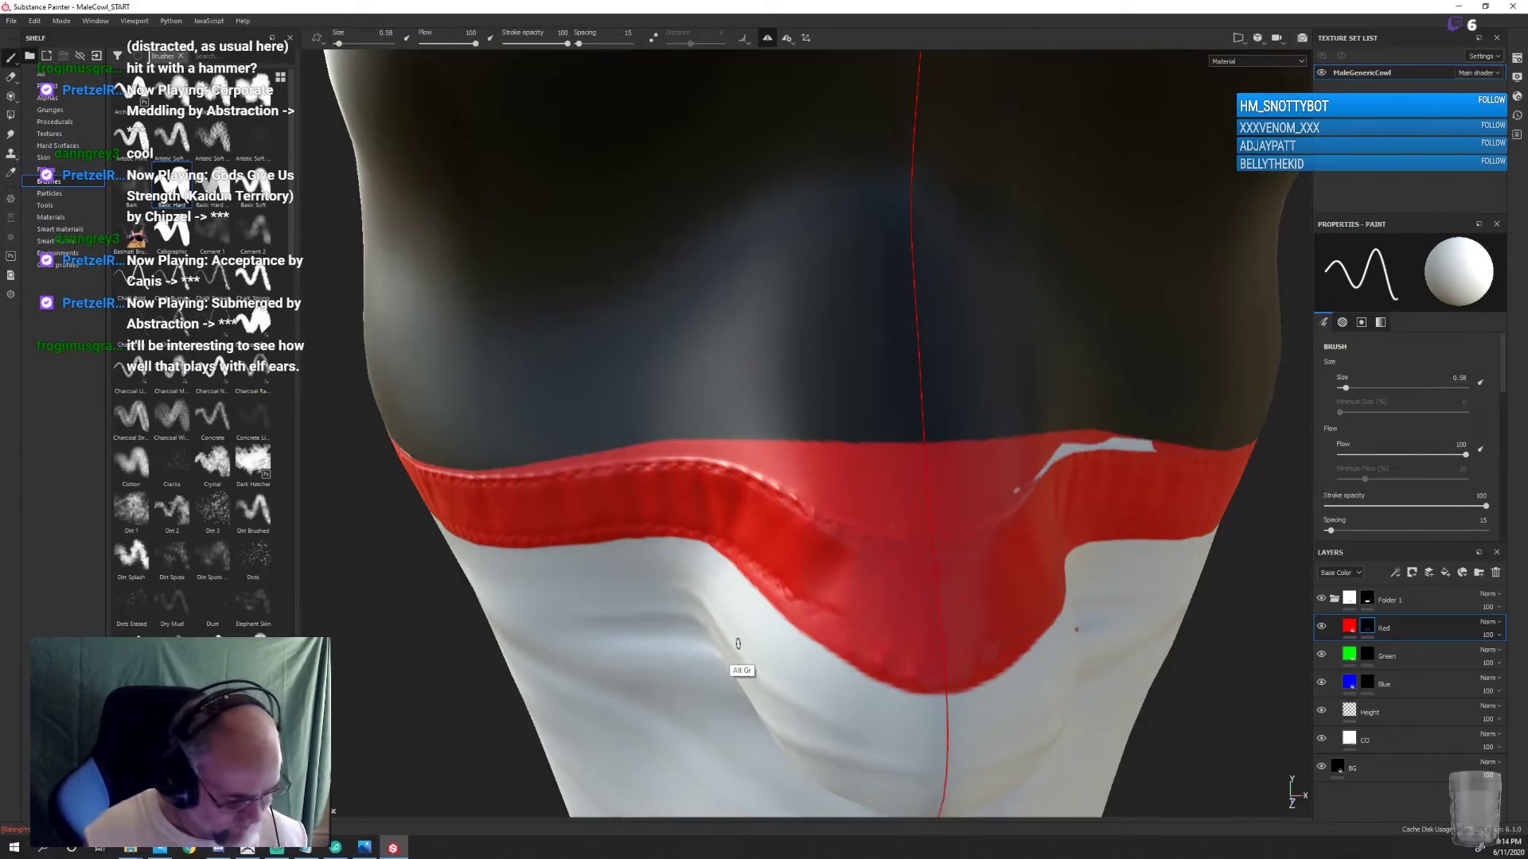
pyautogui.keyDown('alt'); pyautogui.moveTo(737, 667); pyautogui.dragTo(921, 599); pyautogui.keyUp('alt')
pyautogui.keyDown('alt'); pyautogui.moveTo(897, 475); pyautogui.dragTo(1214, 390); pyautogui.keyUp('alt')
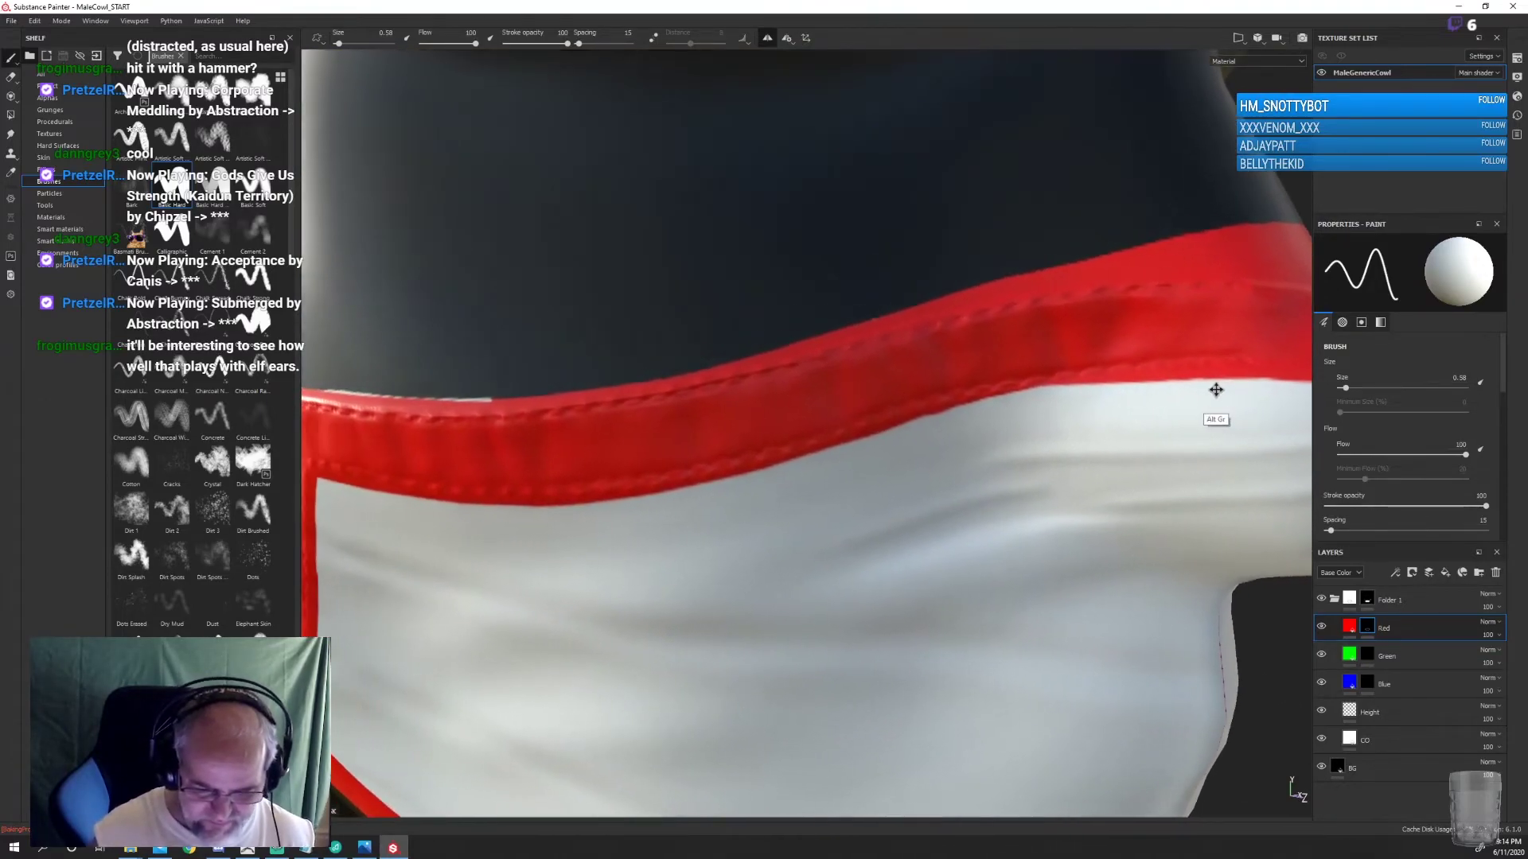
pyautogui.keyDown('ctrl'); pyautogui.moveTo(1214, 389); pyautogui.dragTo(510, 390, button='right'); pyautogui.keyUp('ctrl')
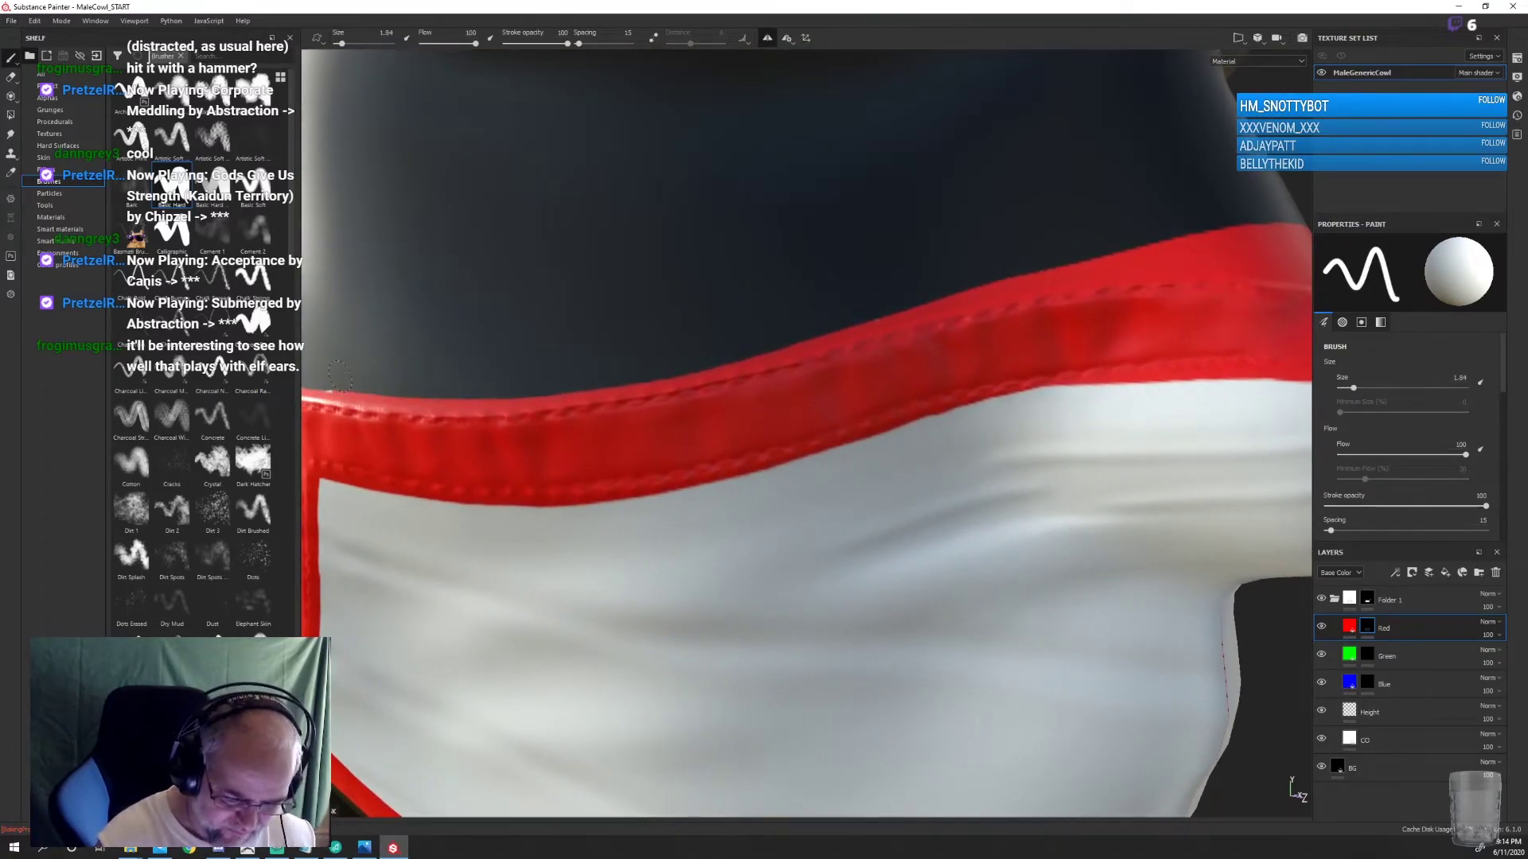
pyautogui.moveTo(582, 499)
pyautogui.keyDown('alt'); pyautogui.mouseDown()
pyautogui.moveTo(976, 453)
pyautogui.moveTo(896, 529)
pyautogui.moveTo(944, 546)
pyautogui.moveTo(893, 617)
pyautogui.moveTo(1078, 429)
pyautogui.moveTo(894, 597)
pyautogui.mouseUp(); pyautogui.keyUp('alt')
pyautogui.keyDown('alt'); pyautogui.moveTo(893, 597); pyautogui.dragTo(1012, 496, button='middle'); pyautogui.keyUp('alt')
pyautogui.keyDown('alt'); pyautogui.moveTo(1012, 496); pyautogui.dragTo(1257, 350); pyautogui.keyUp('alt')
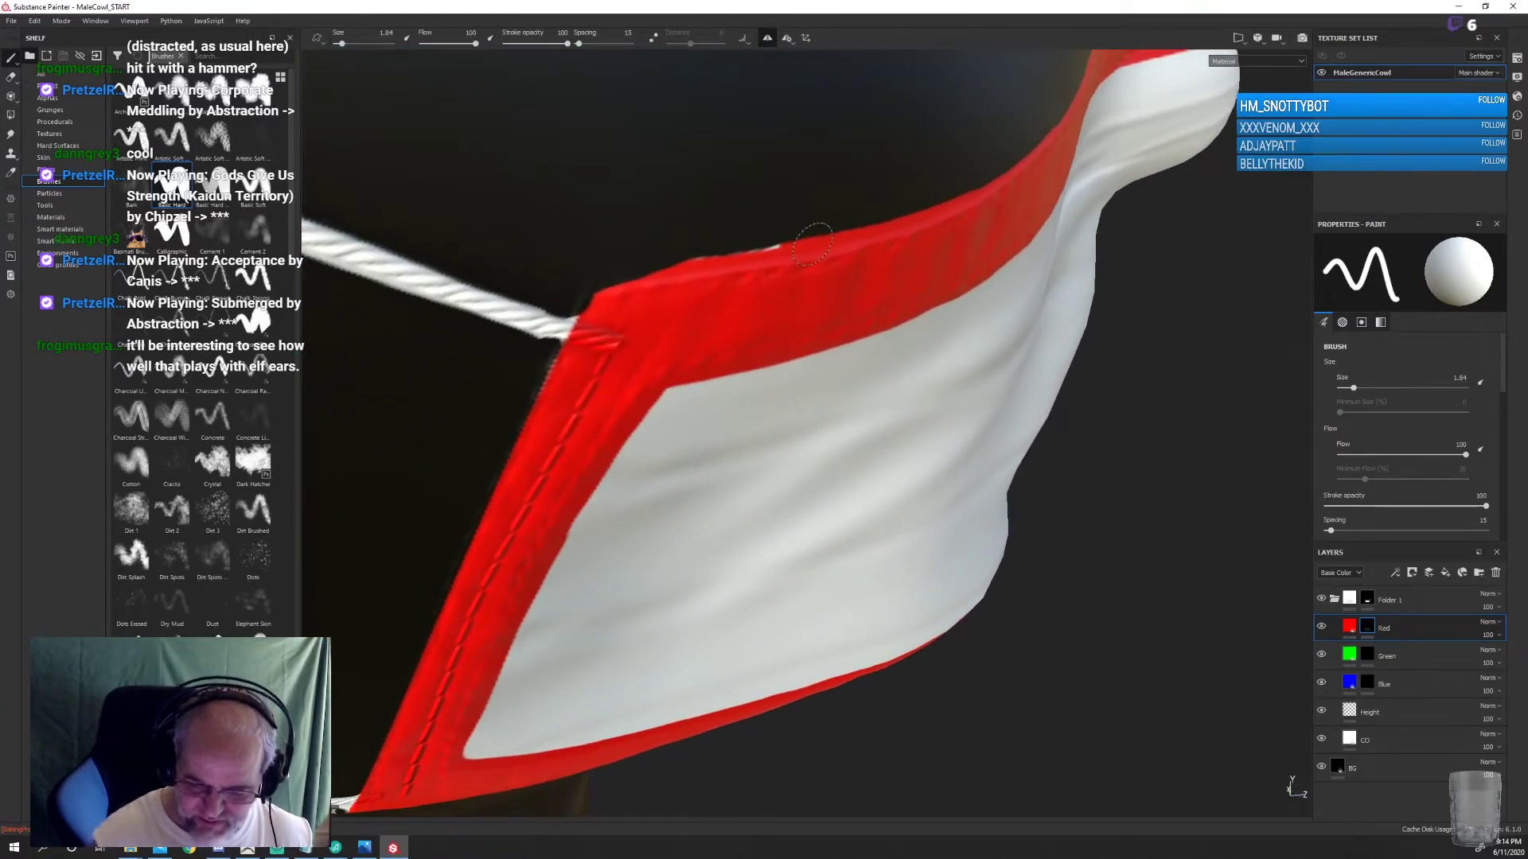
pyautogui.moveTo(668, 296)
pyautogui.keyDown('alt'); pyautogui.mouseDown()
pyautogui.moveTo(770, 437)
pyautogui.moveTo(788, 324)
pyautogui.moveTo(751, 539)
pyautogui.moveTo(764, 398)
pyautogui.mouseUp(); pyautogui.keyUp('alt')
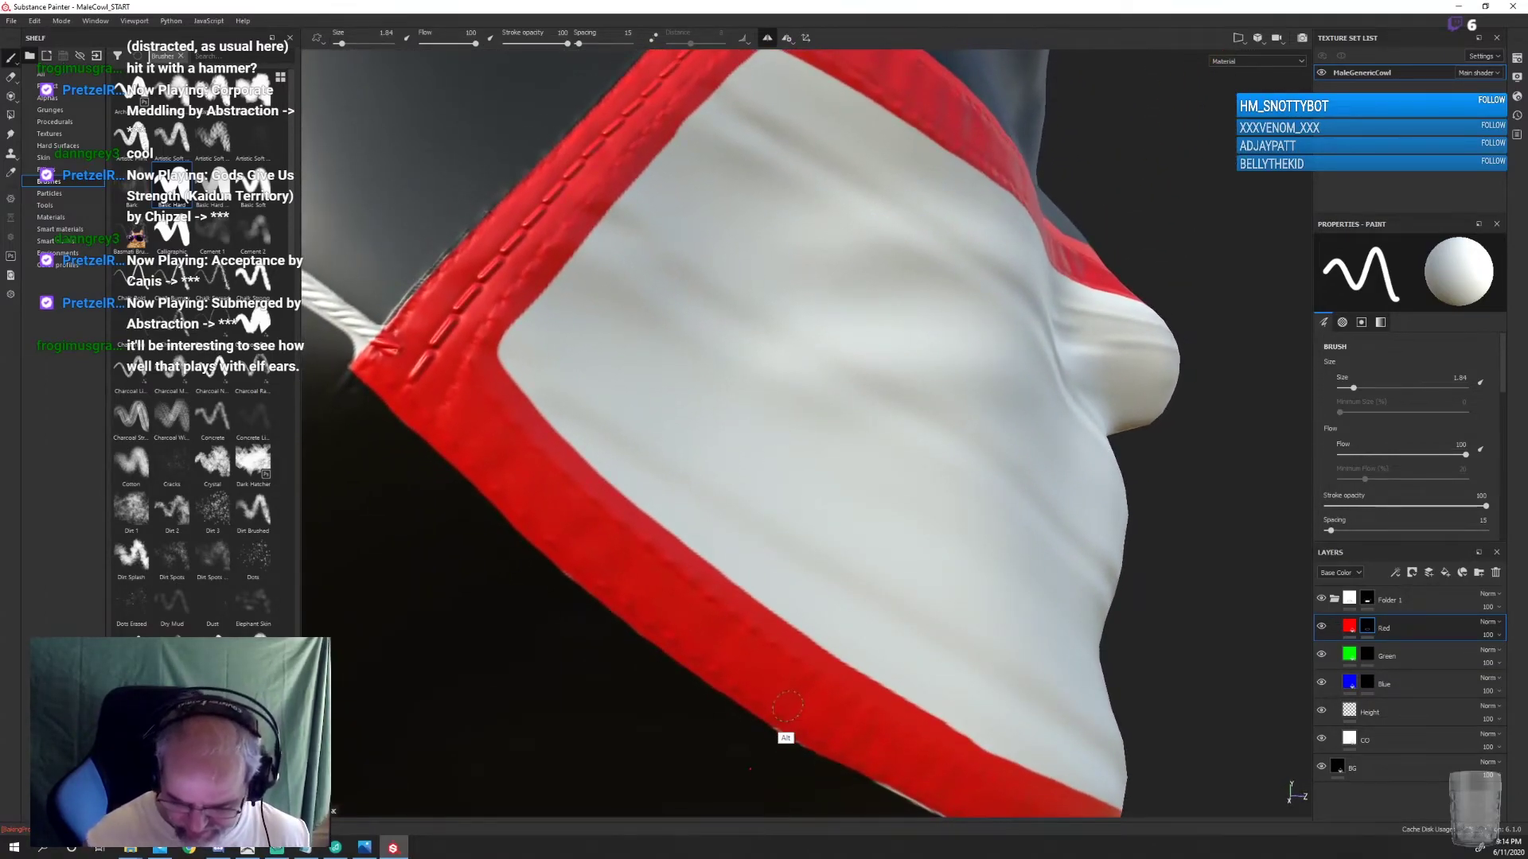
pyautogui.keyDown('alt'); pyautogui.moveTo(768, 768); pyautogui.dragTo(638, 546); pyautogui.keyUp('alt')
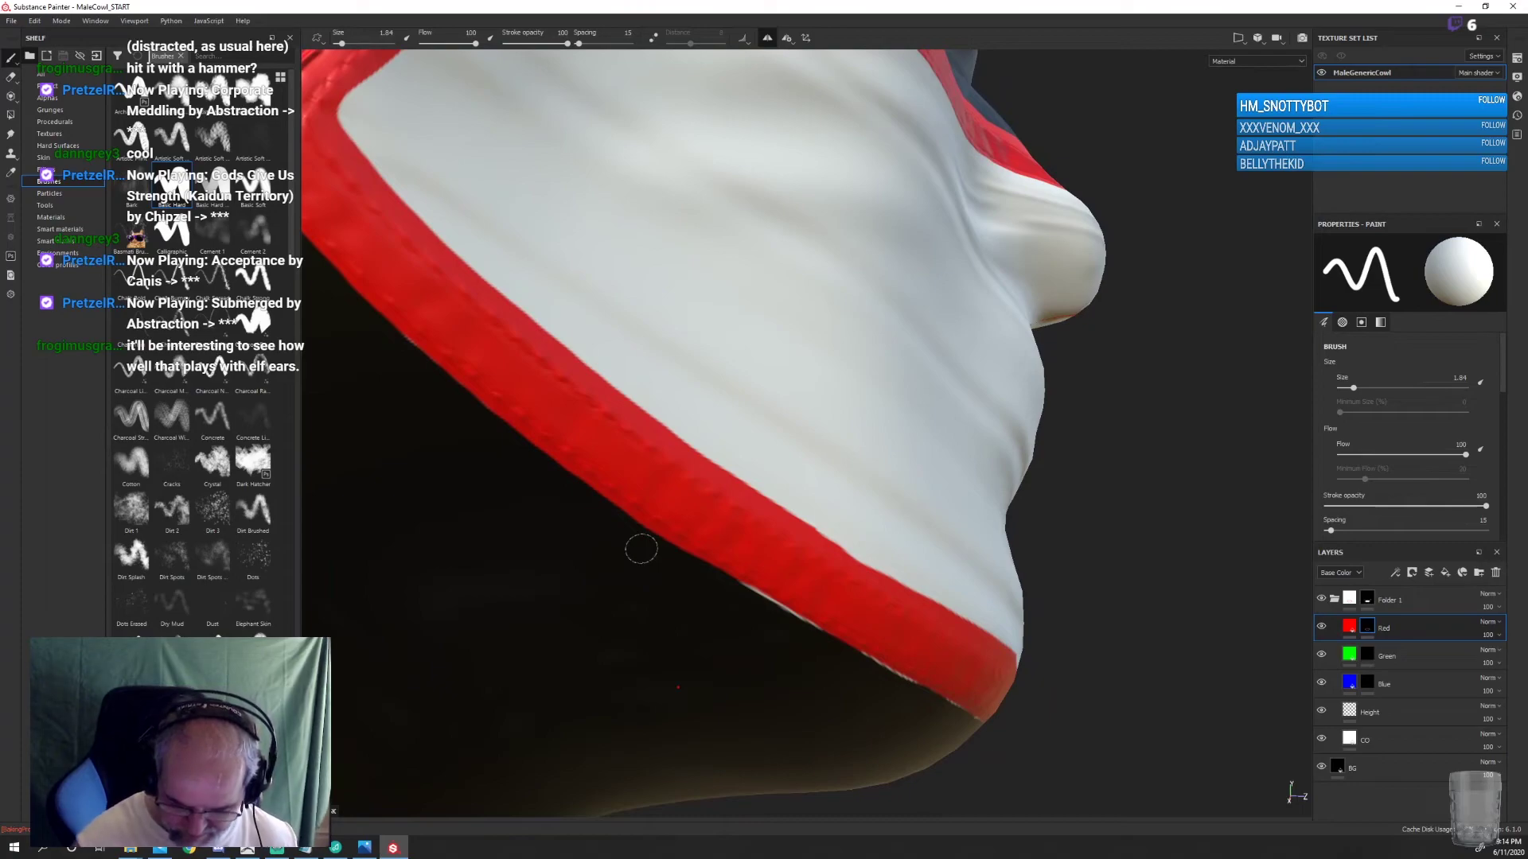
pyautogui.moveTo(873, 665)
pyautogui.keyDown('alt'); pyautogui.mouseDown()
pyautogui.moveTo(1051, 600)
pyautogui.moveTo(908, 600)
pyautogui.moveTo(904, 617)
pyautogui.moveTo(1023, 614)
pyautogui.moveTo(539, 478)
pyautogui.moveTo(1051, 541)
pyautogui.moveTo(870, 518)
pyautogui.moveTo(737, 453)
pyautogui.moveTo(1011, 536)
pyautogui.moveTo(983, 558)
pyautogui.moveTo(1051, 604)
pyautogui.mouseUp(); pyautogui.keyUp('alt')
pyautogui.scroll(-3, 1041, 545)
pyautogui.scroll(-2, 1042, 545)
# Select the Green and Red layers and turn the head so the green ear loop faces forward
pyautogui.click(1363, 653)
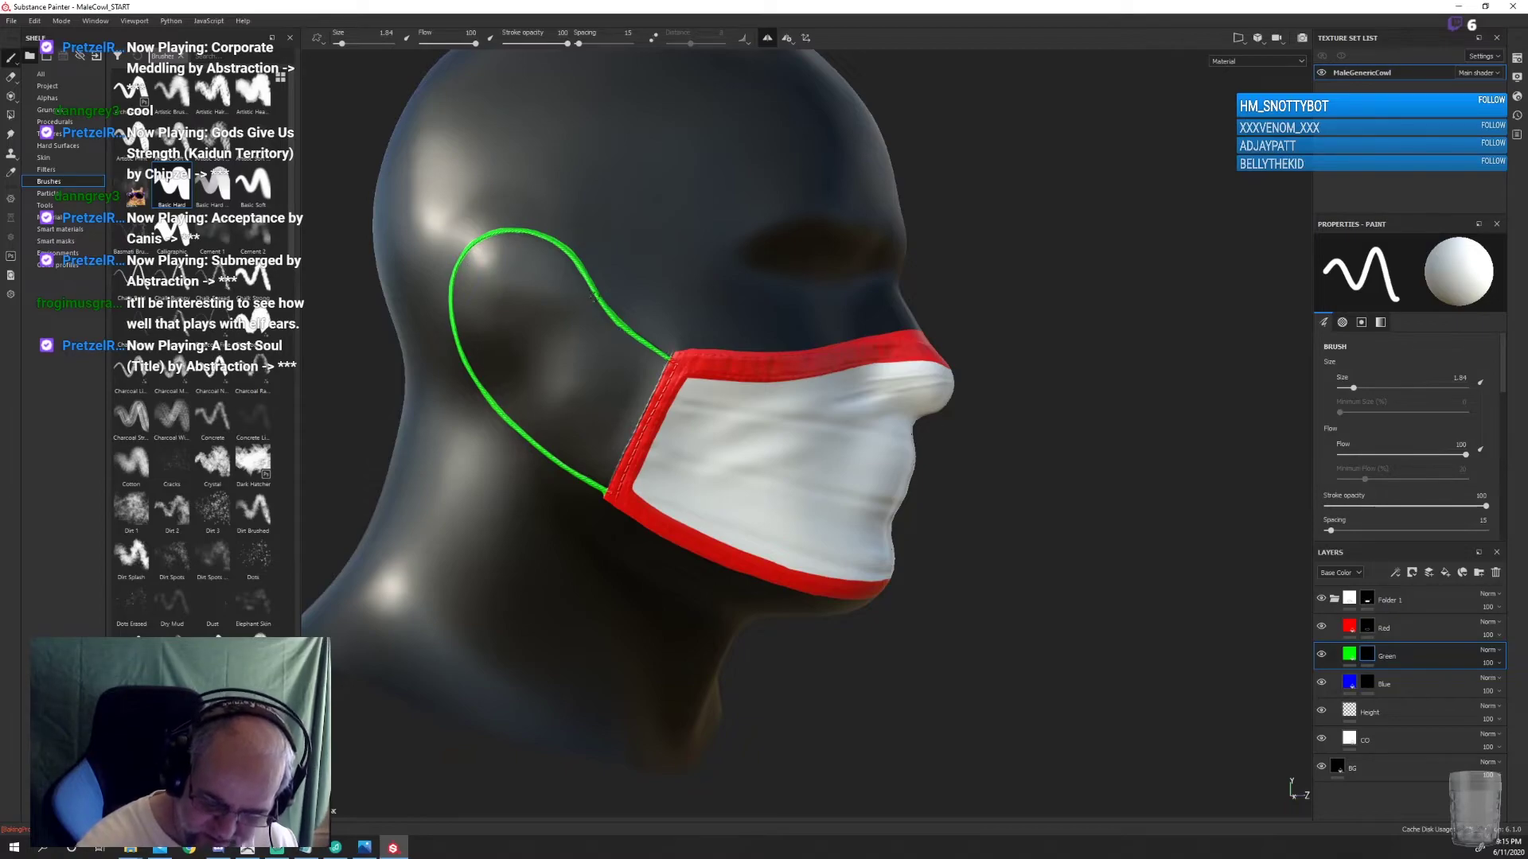
pyautogui.moveTo(754, 342)
pyautogui.keyDown('alt'); pyautogui.mouseDown()
pyautogui.moveTo(897, 585)
pyautogui.moveTo(1177, 491)
pyautogui.moveTo(863, 457)
pyautogui.moveTo(1089, 541)
pyautogui.moveTo(915, 574)
pyautogui.mouseUp(); pyautogui.keyUp('alt')
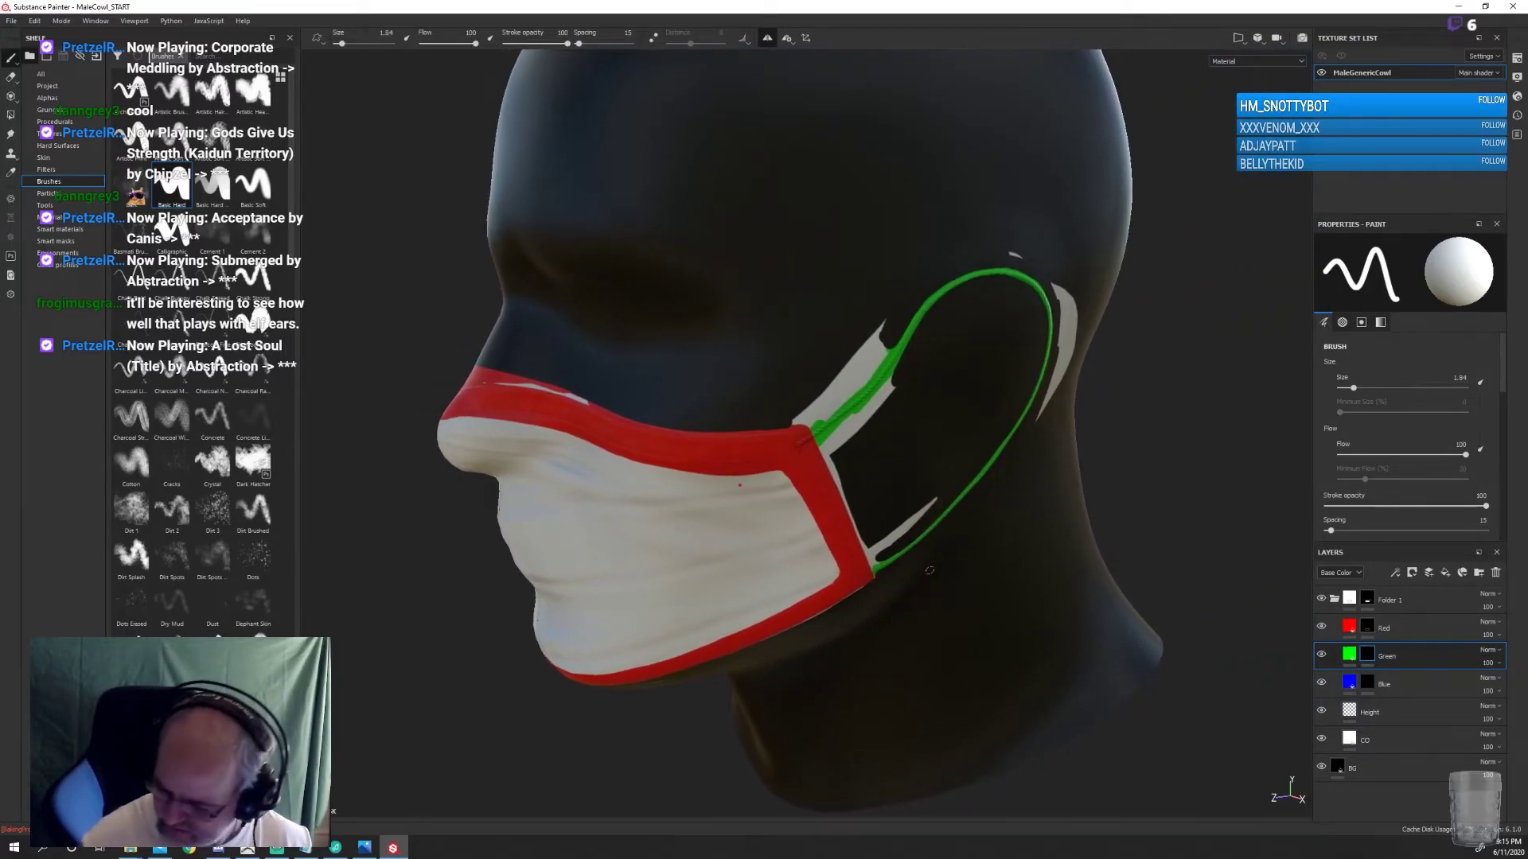
pyautogui.click(1367, 629)
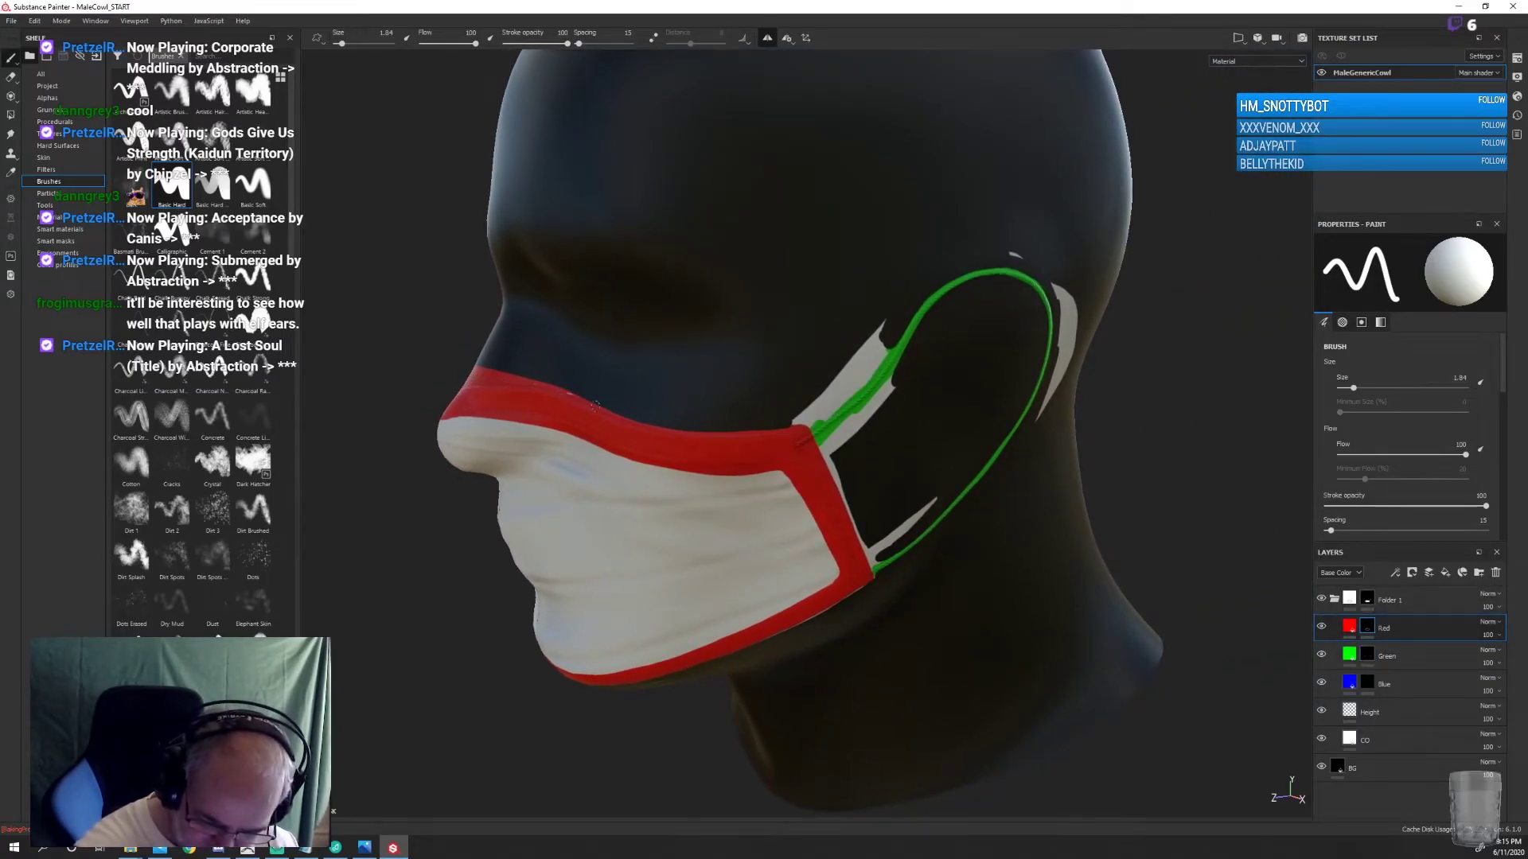
pyautogui.moveTo(591, 403)
pyautogui.keyDown('alt'); pyautogui.mouseDown()
pyautogui.moveTo(1016, 504)
pyautogui.moveTo(999, 448)
pyautogui.mouseUp(); pyautogui.keyUp('alt')
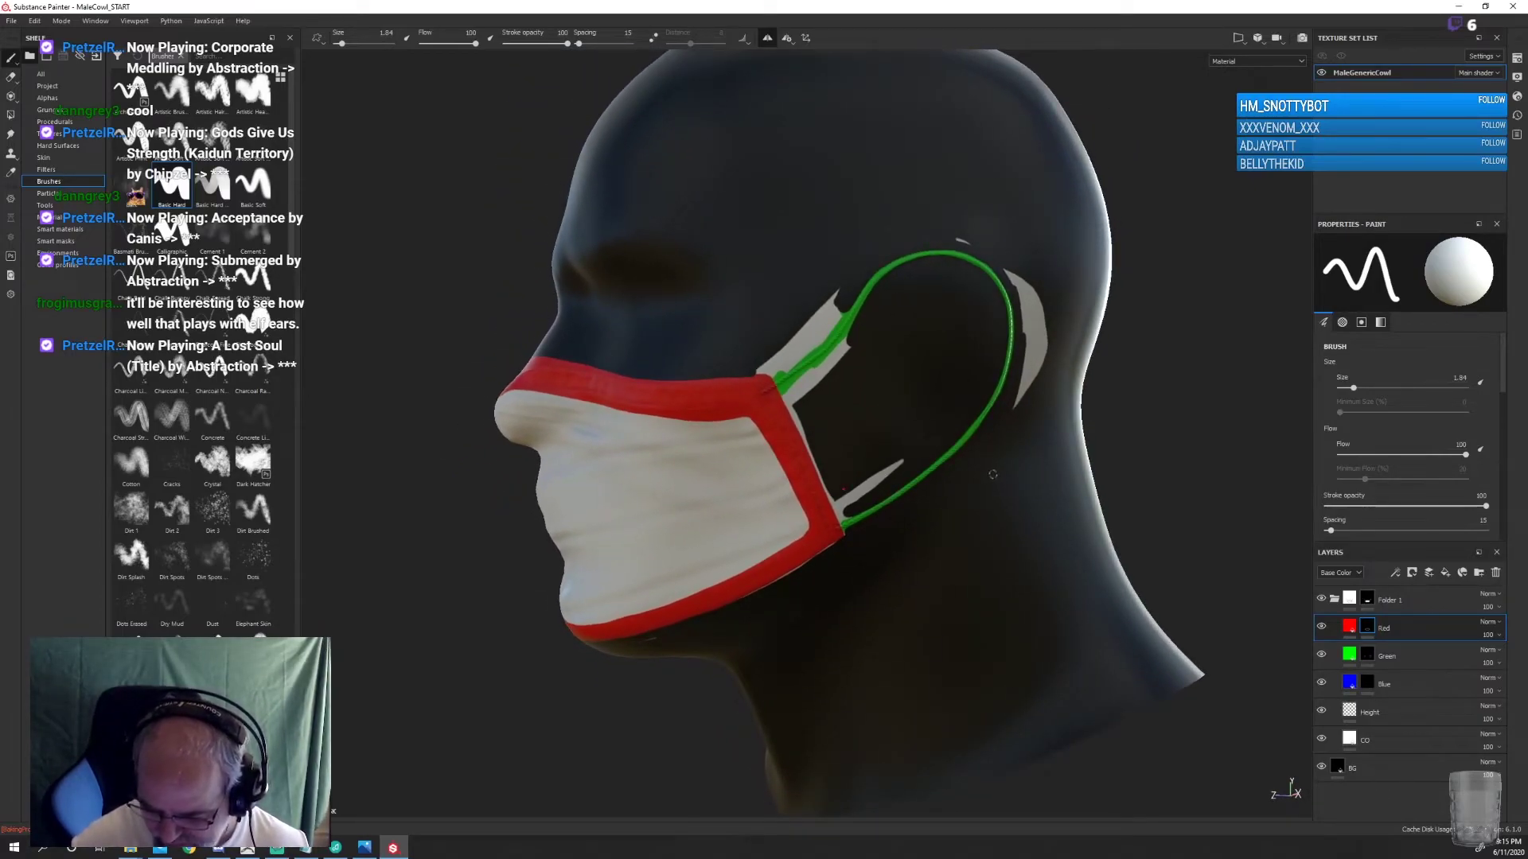
# On Folder 1, paint black with symmetry off over the white patches beside the ear loop
pyautogui.click(1389, 600)
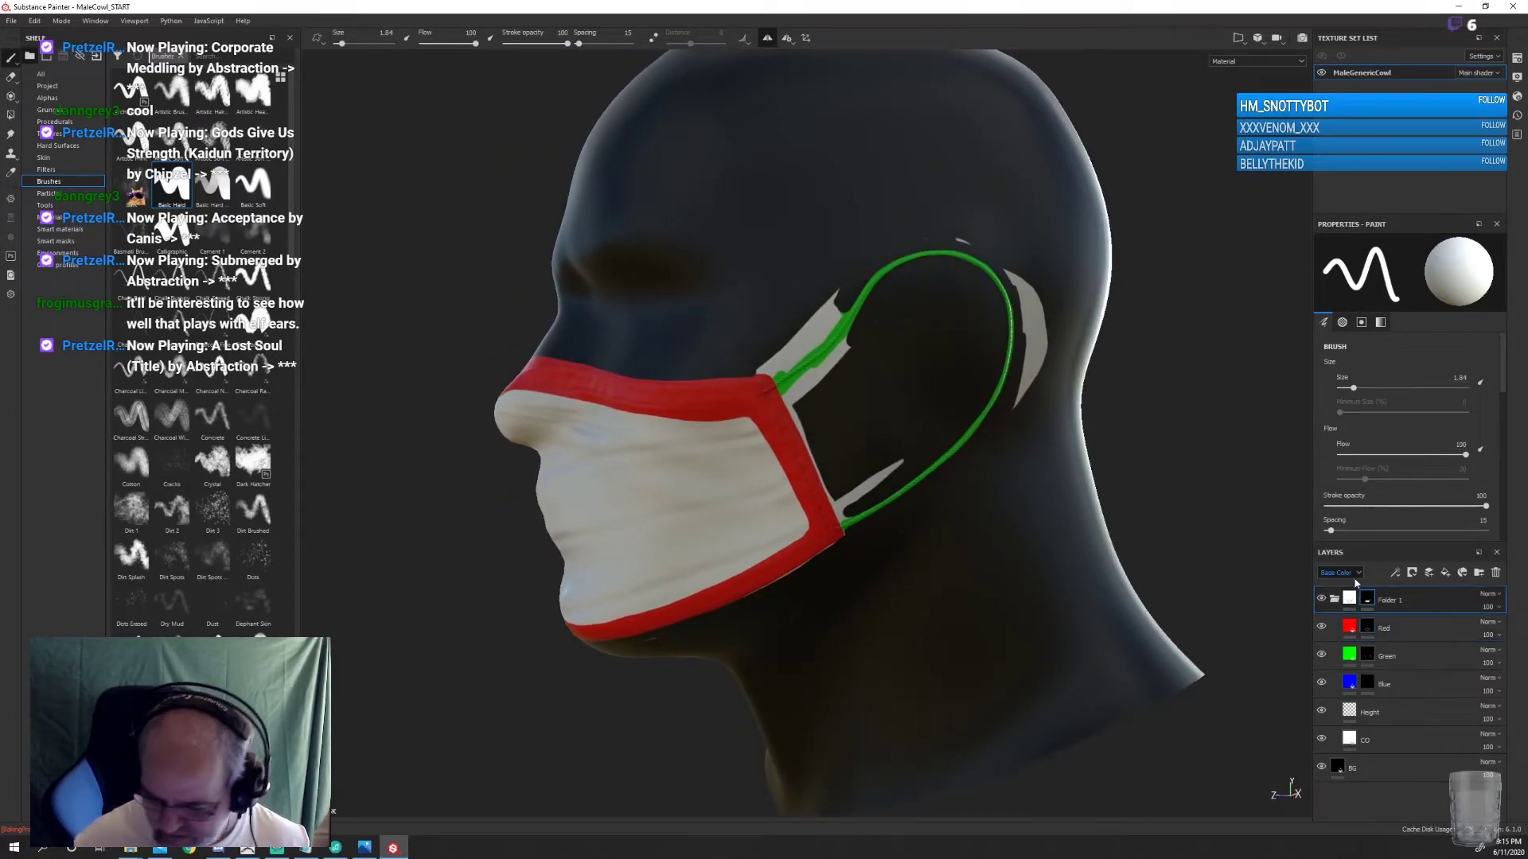
pyautogui.moveTo(760, 367); pyautogui.dragTo(795, 335)
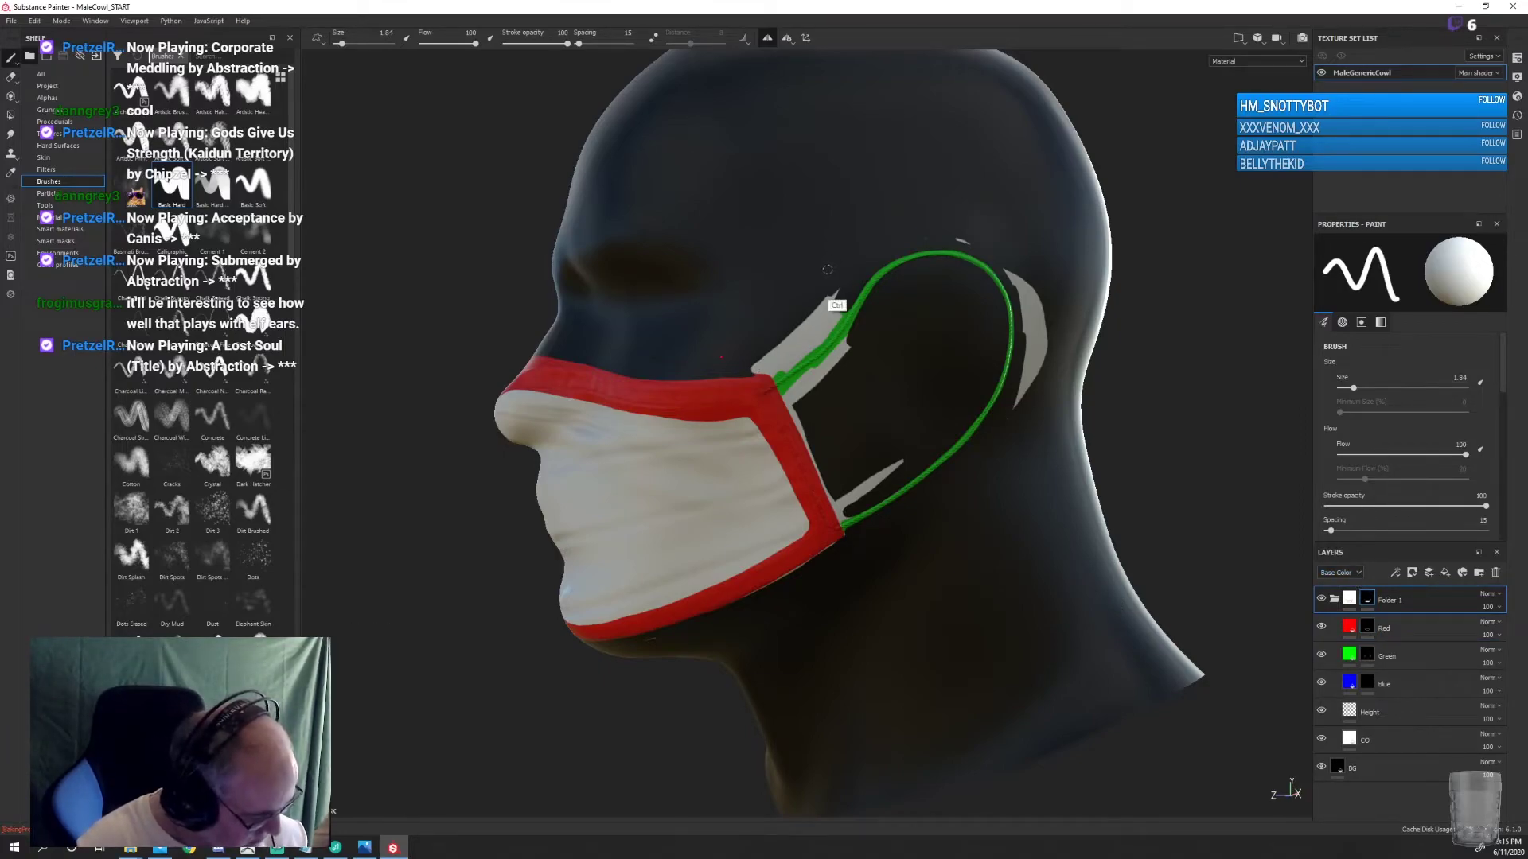
pyautogui.press('x')
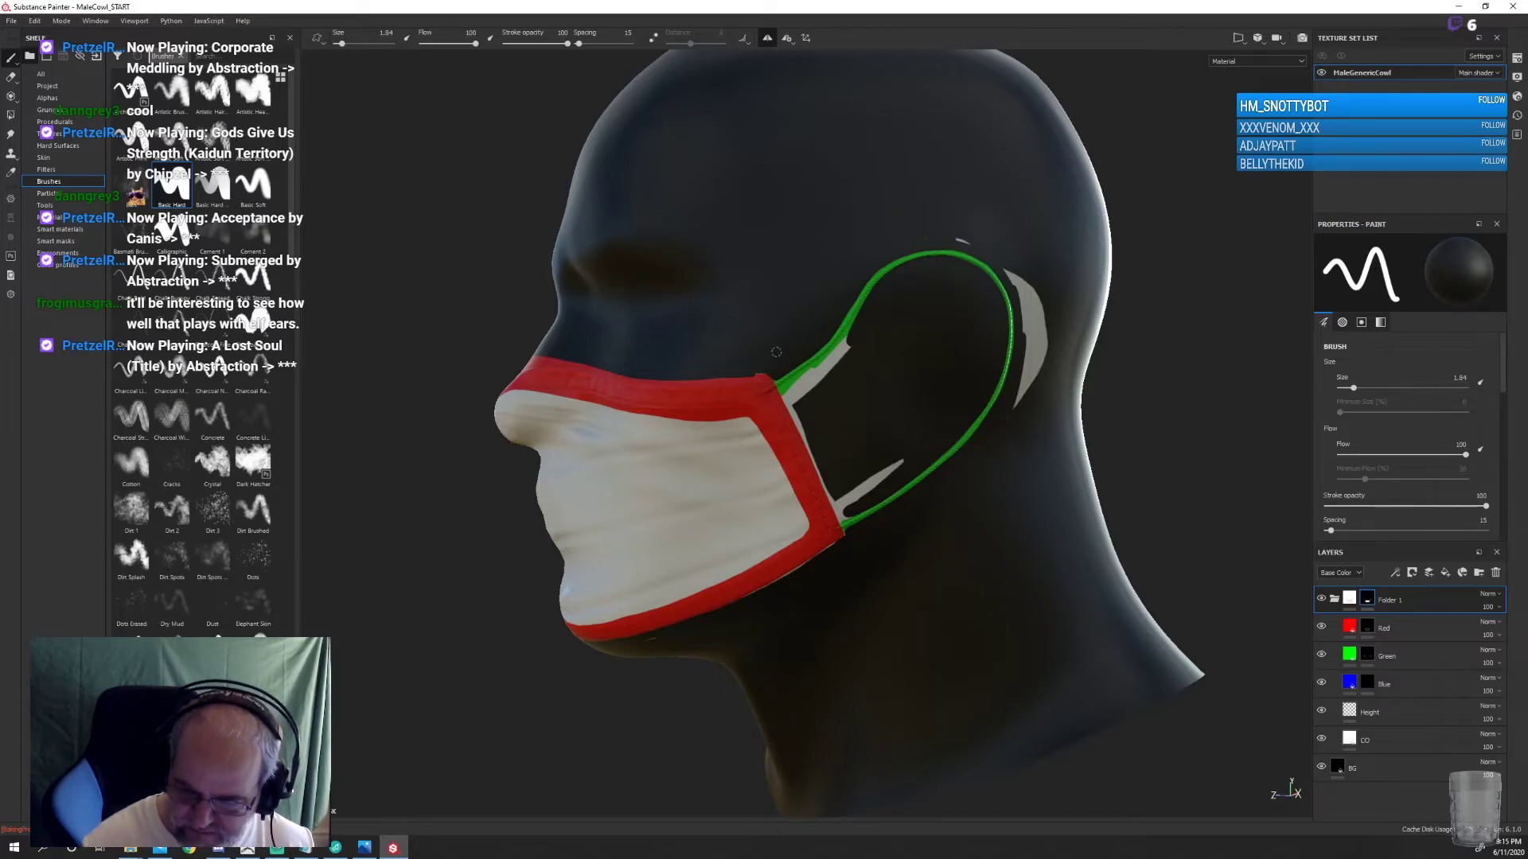
pyautogui.press('l')
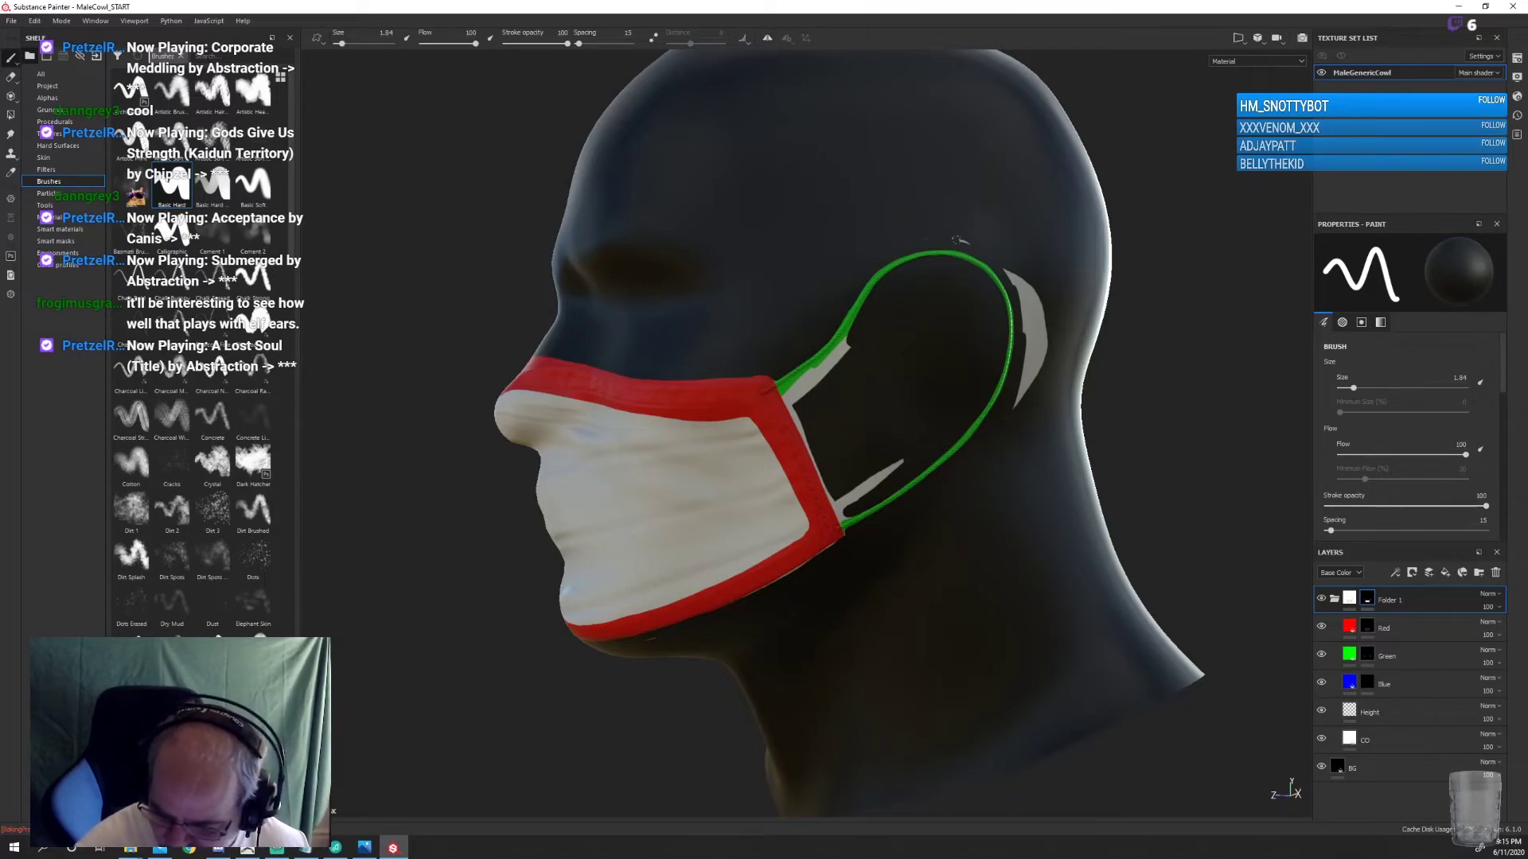
pyautogui.moveTo(1015, 276); pyautogui.dragTo(1026, 300)
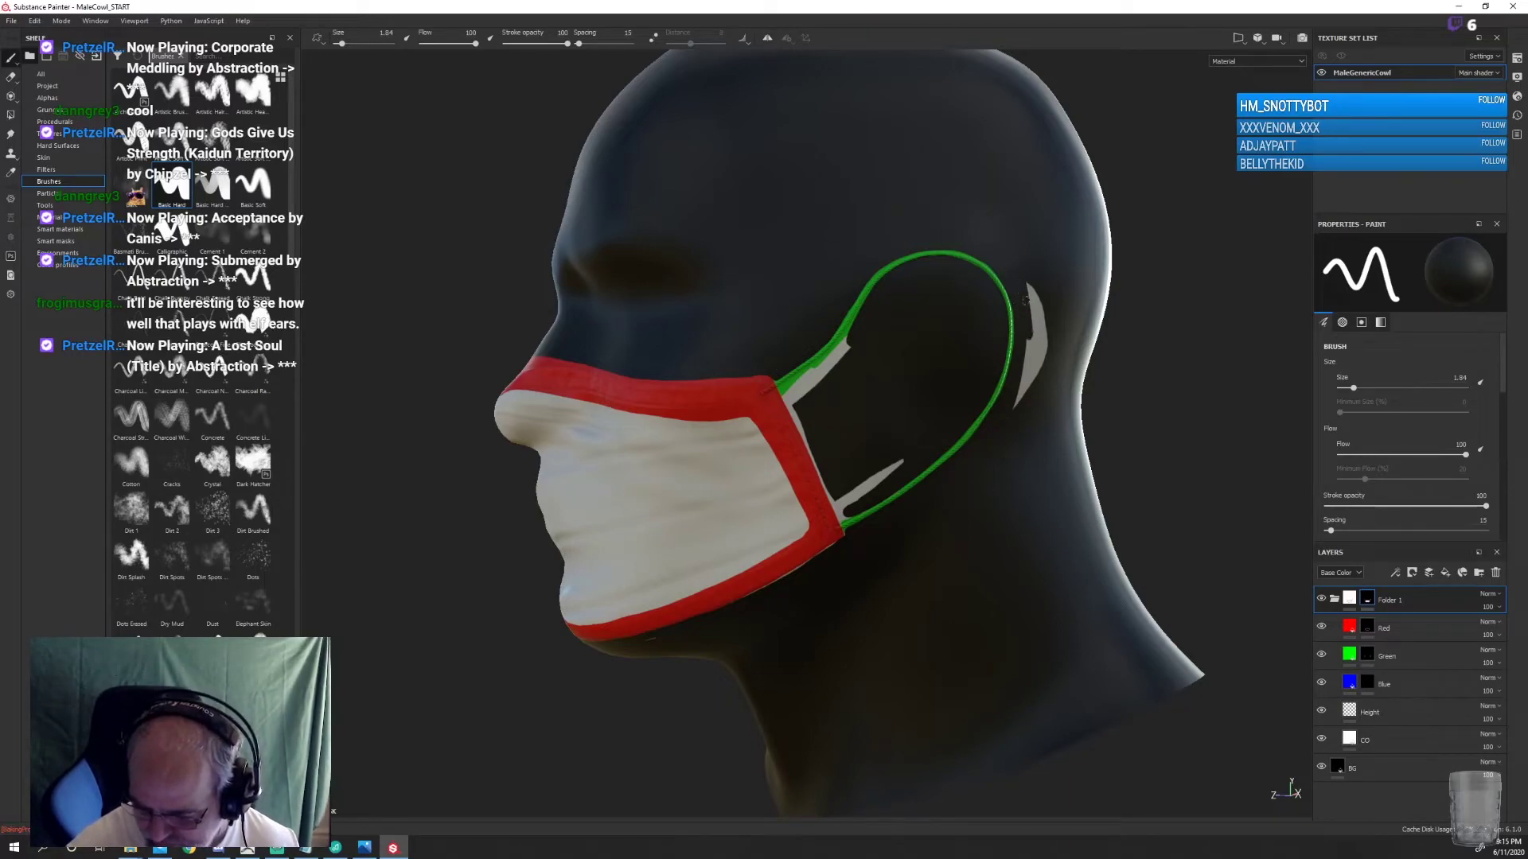
pyautogui.moveTo(1031, 362); pyautogui.dragTo(1038, 358)
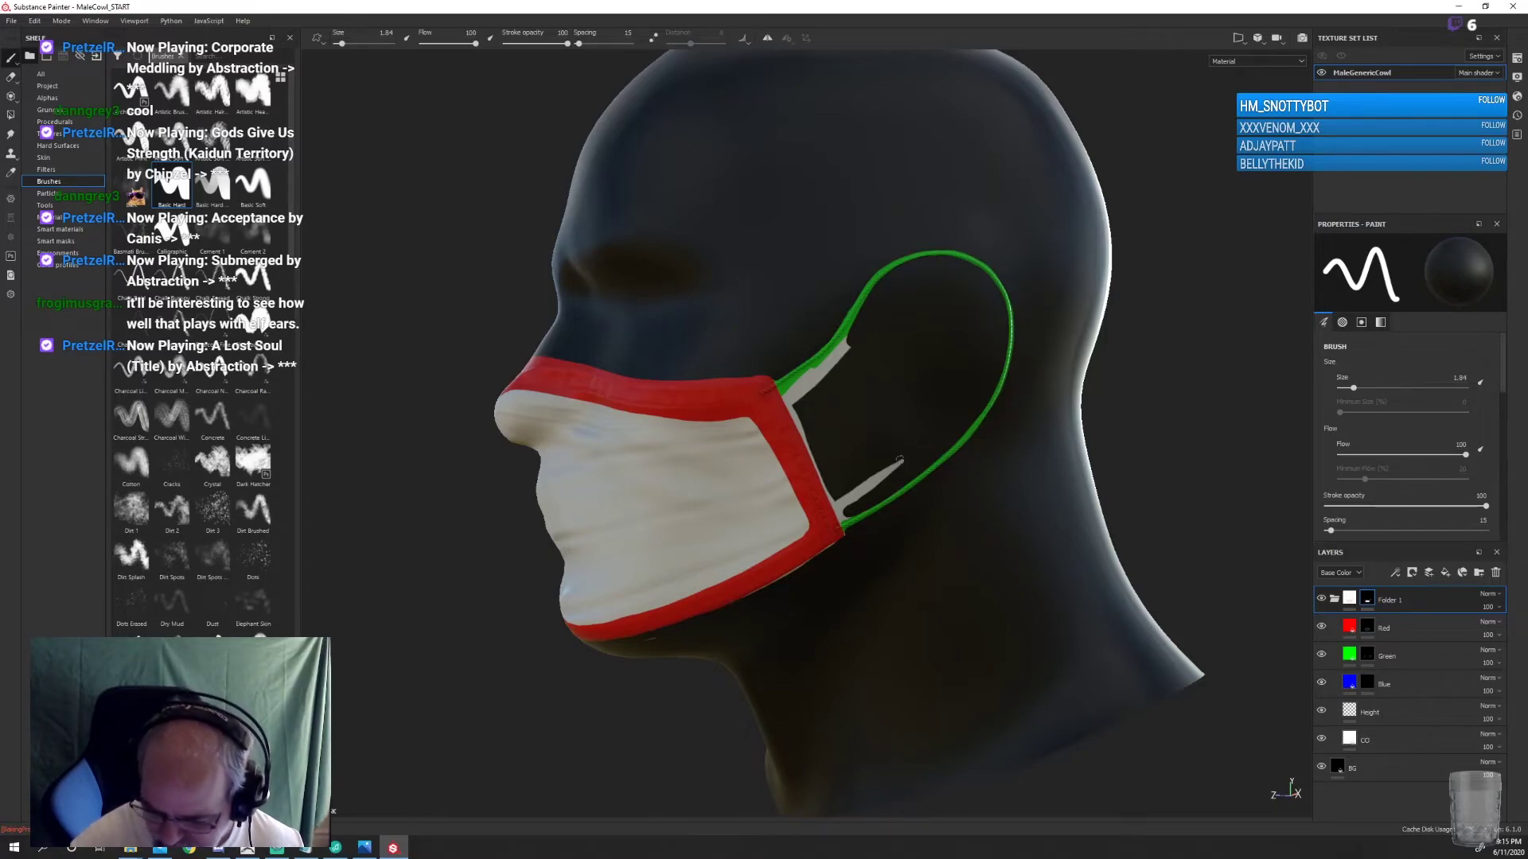
pyautogui.moveTo(899, 463); pyautogui.dragTo(873, 484)
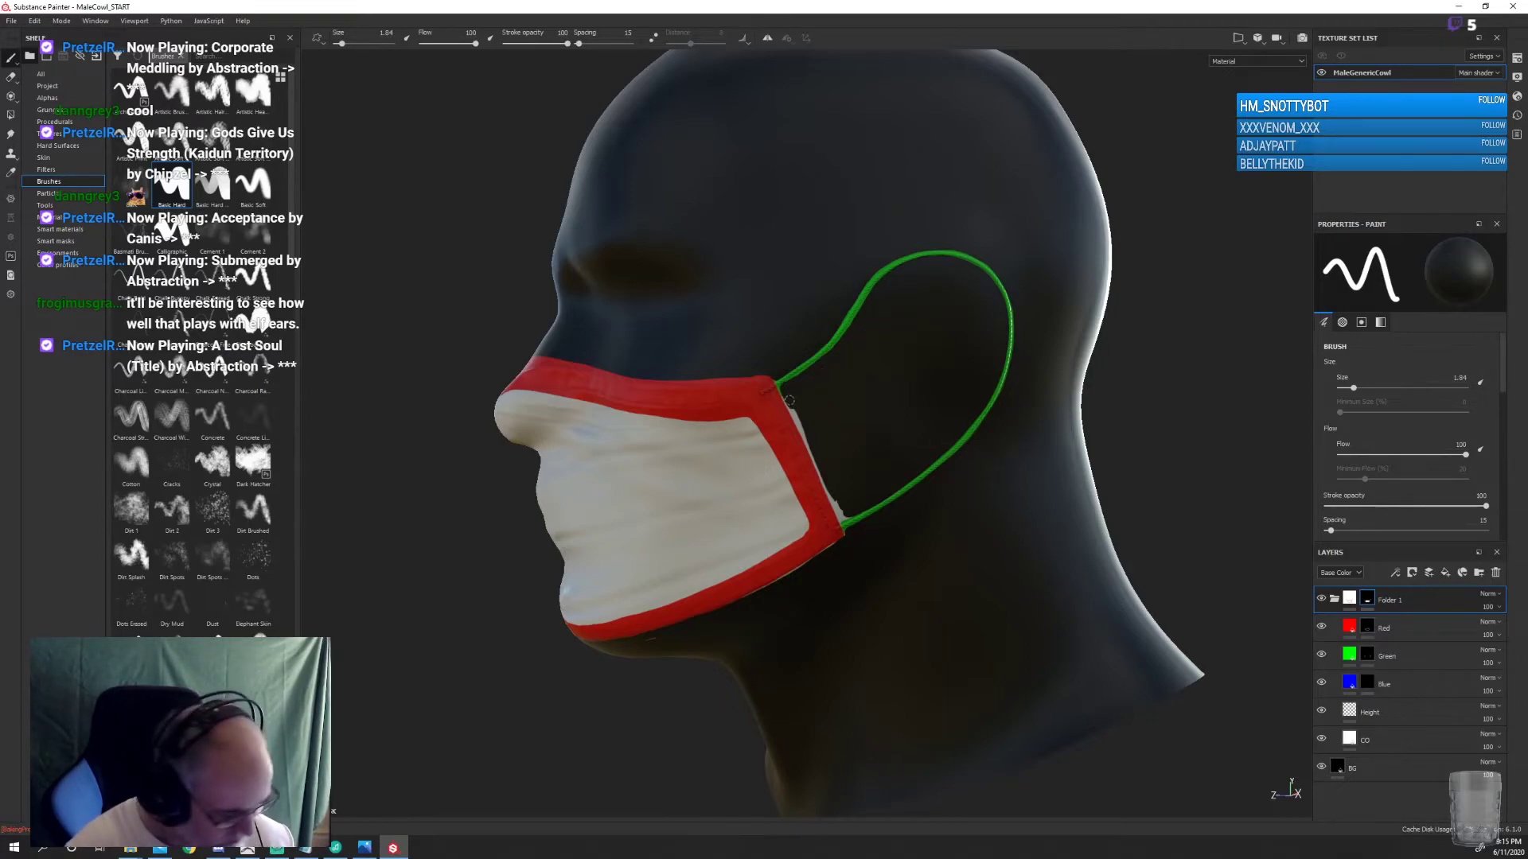
# With a smaller brush, paint a straight line along the mask's side edge, then reselect Folder 1
pyautogui.press('[')
pyautogui.press('[')
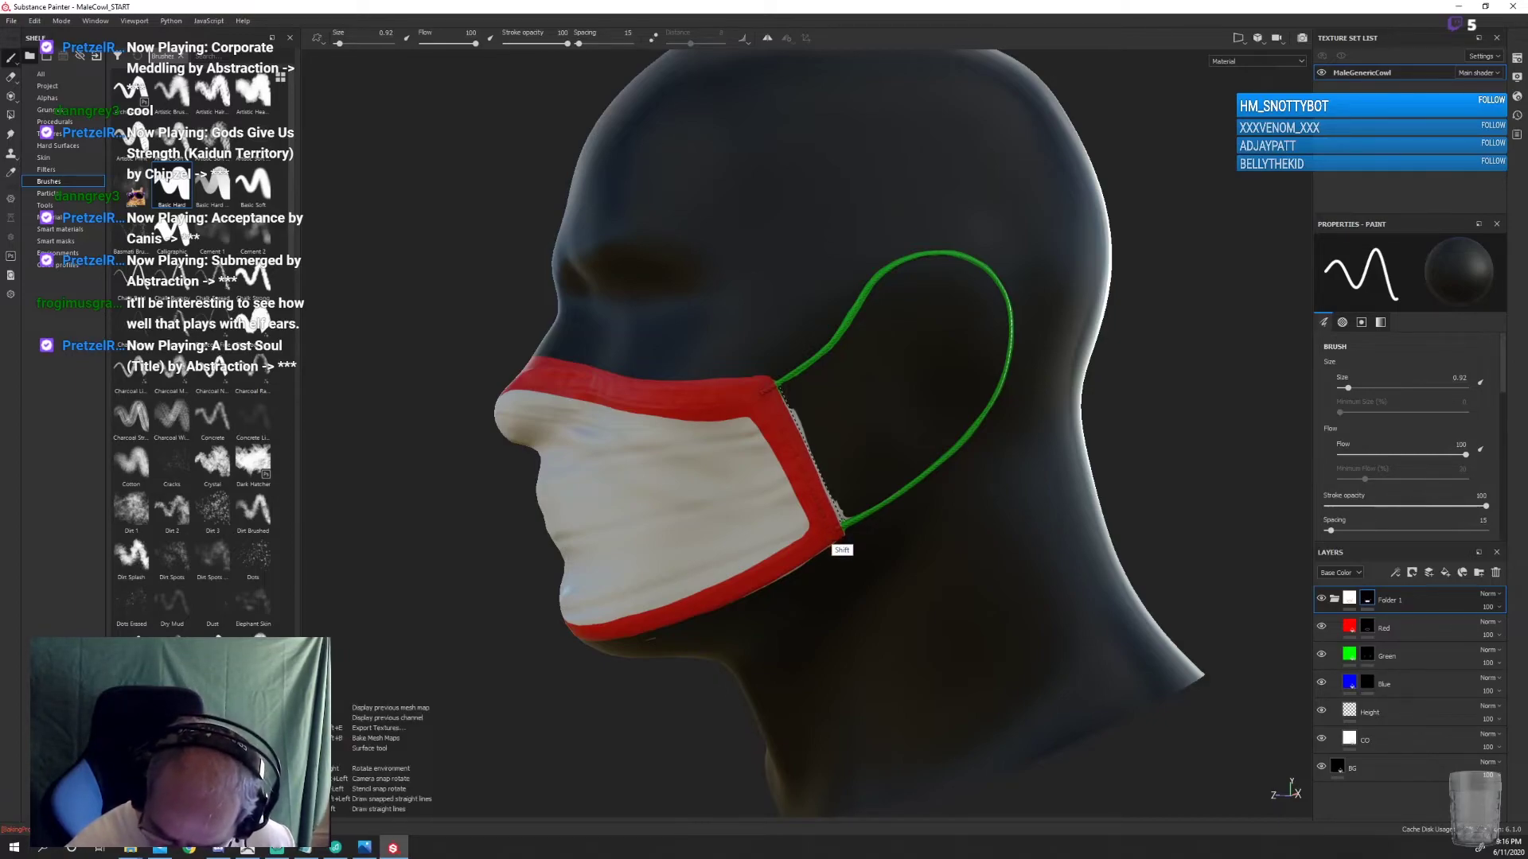
pyautogui.keyDown('shift'); pyautogui.click(841, 526); pyautogui.keyUp('shift')
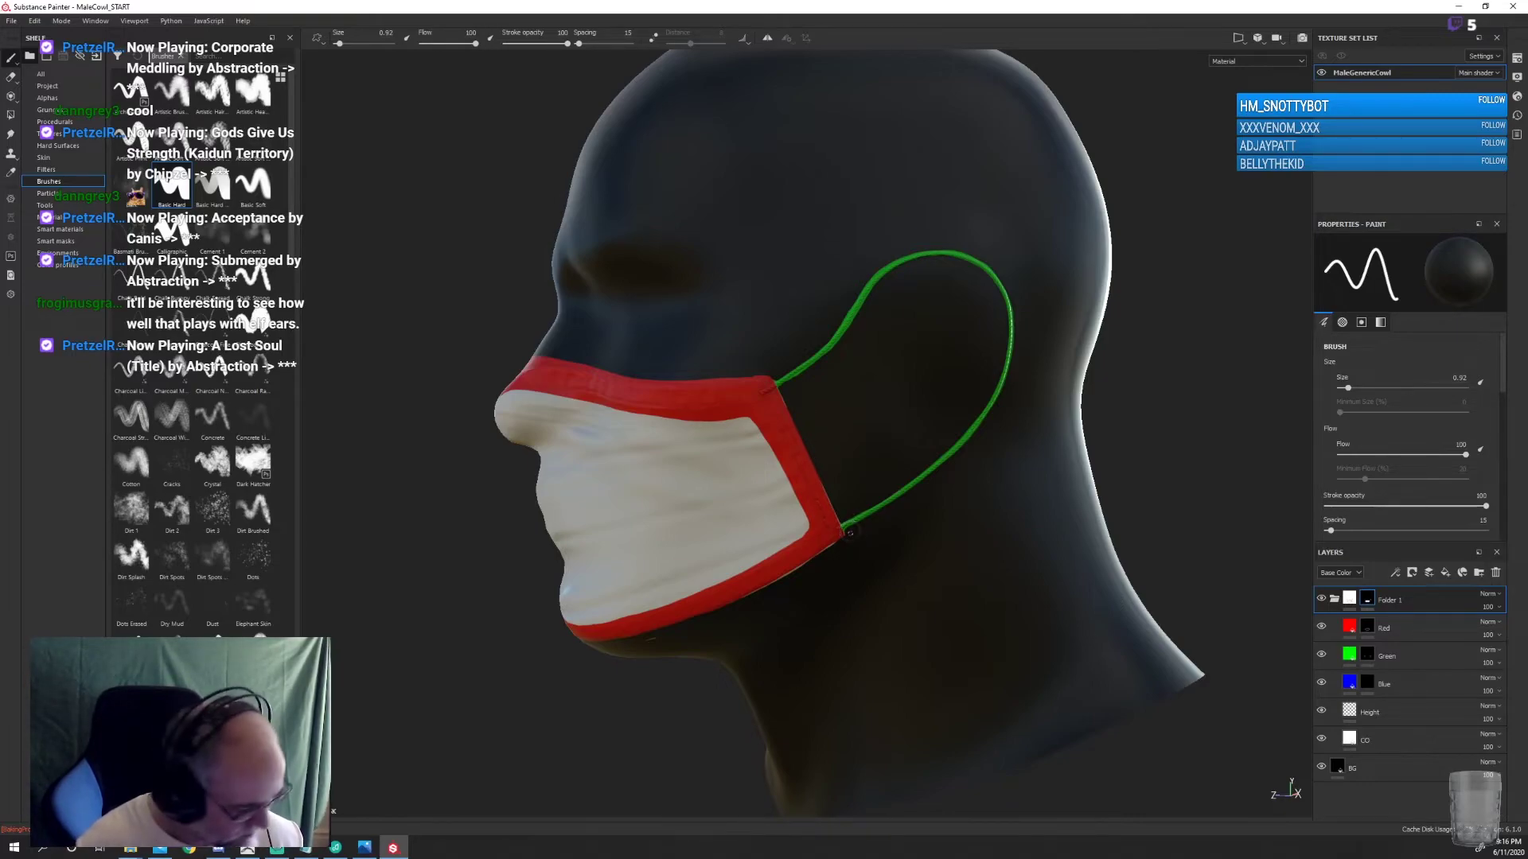
pyautogui.click(1385, 628)
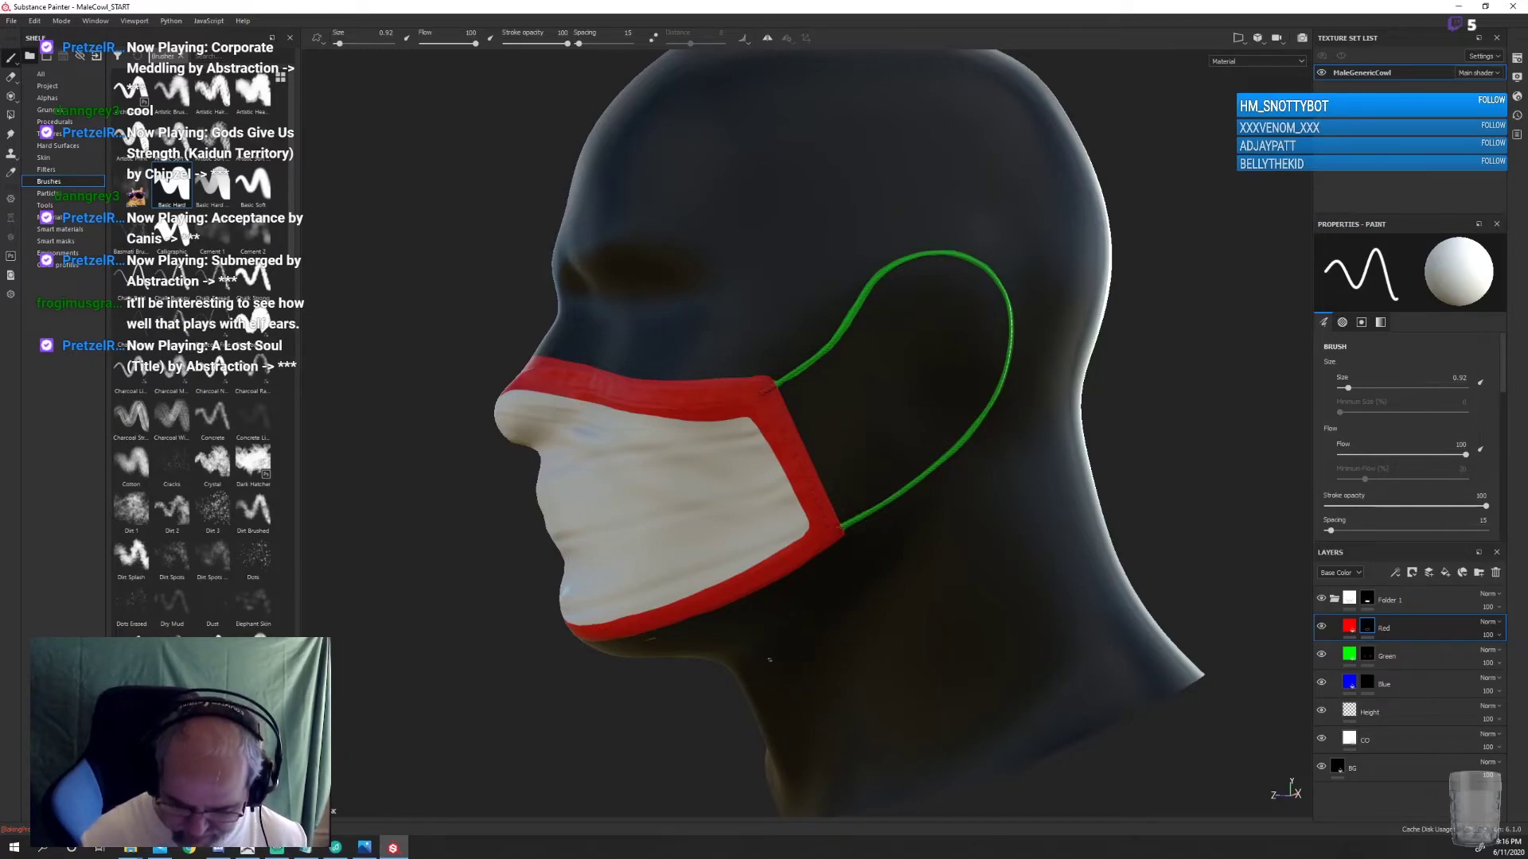
pyautogui.click(1377, 601)
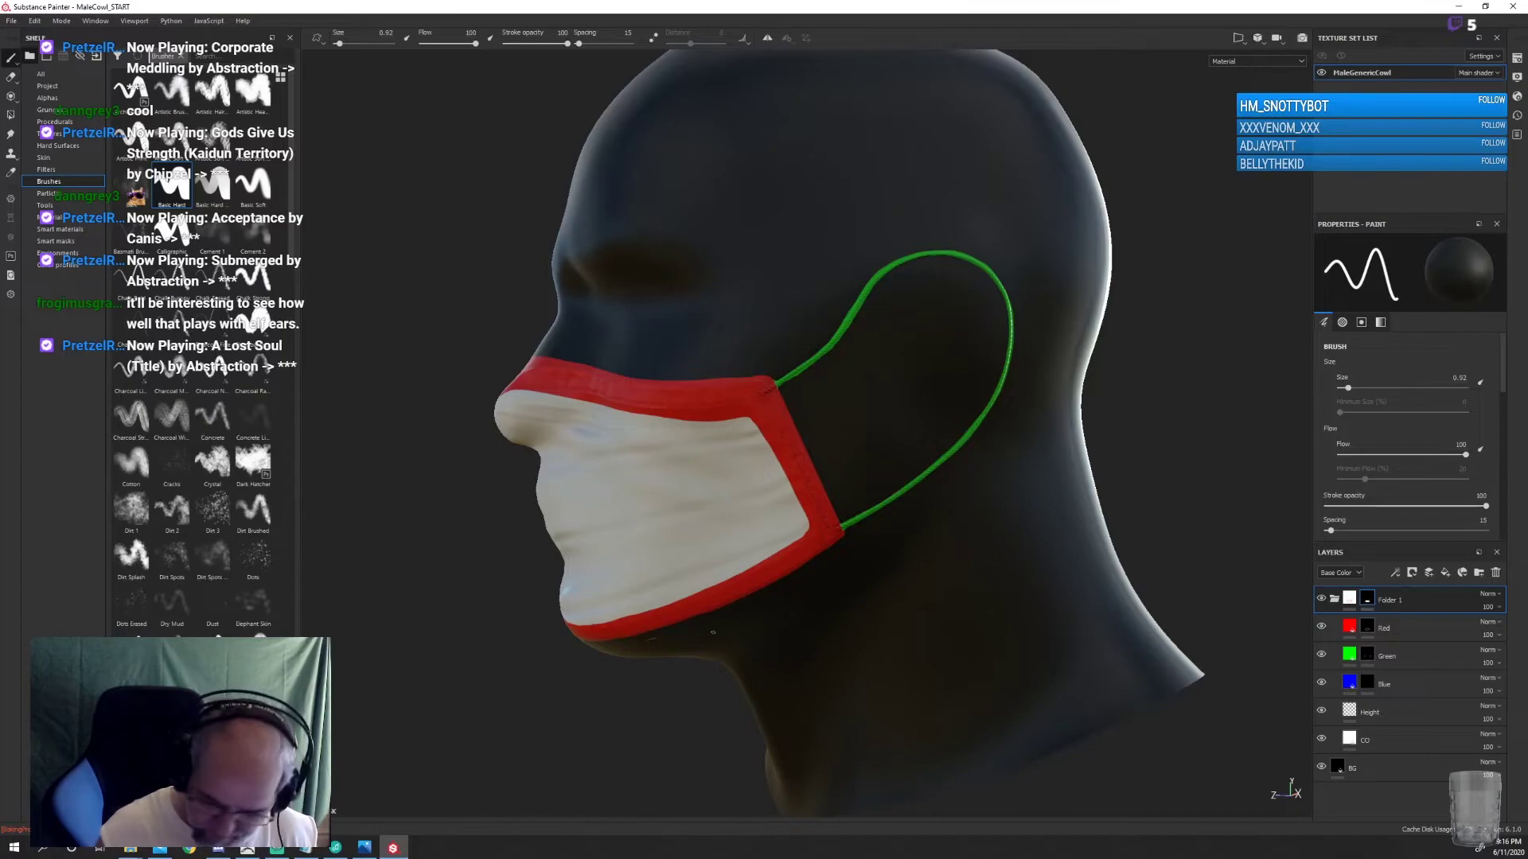
pyautogui.moveTo(985, 586)
pyautogui.keyDown('alt'); pyautogui.mouseDown()
pyautogui.moveTo(1051, 576)
pyautogui.moveTo(1035, 560)
pyautogui.mouseUp(); pyautogui.keyUp('alt')
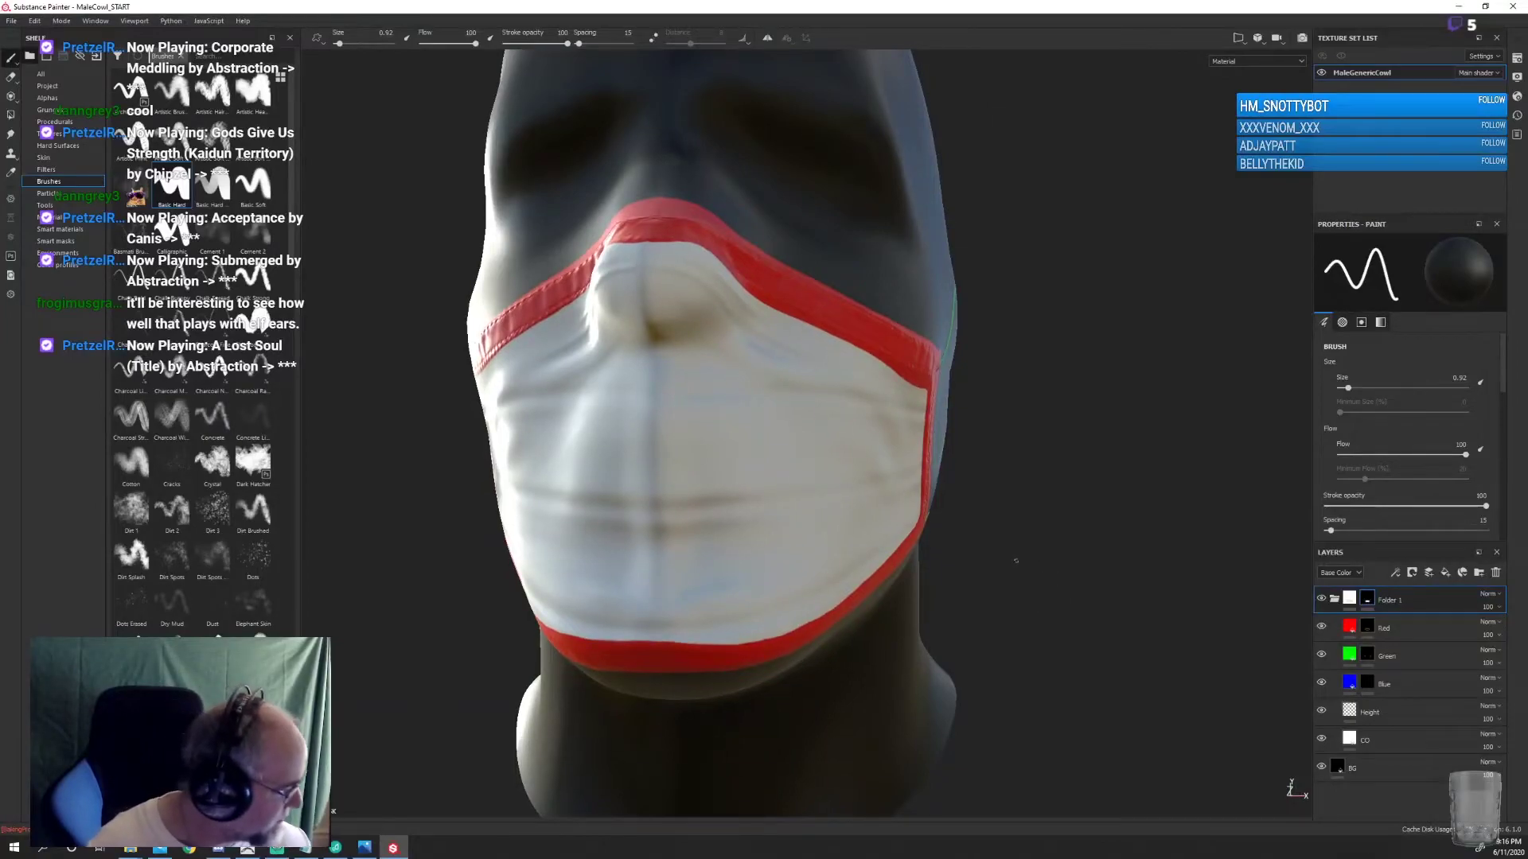
pyautogui.scroll(-3, 1016, 560)
pyautogui.scroll(-2, 1020, 549)
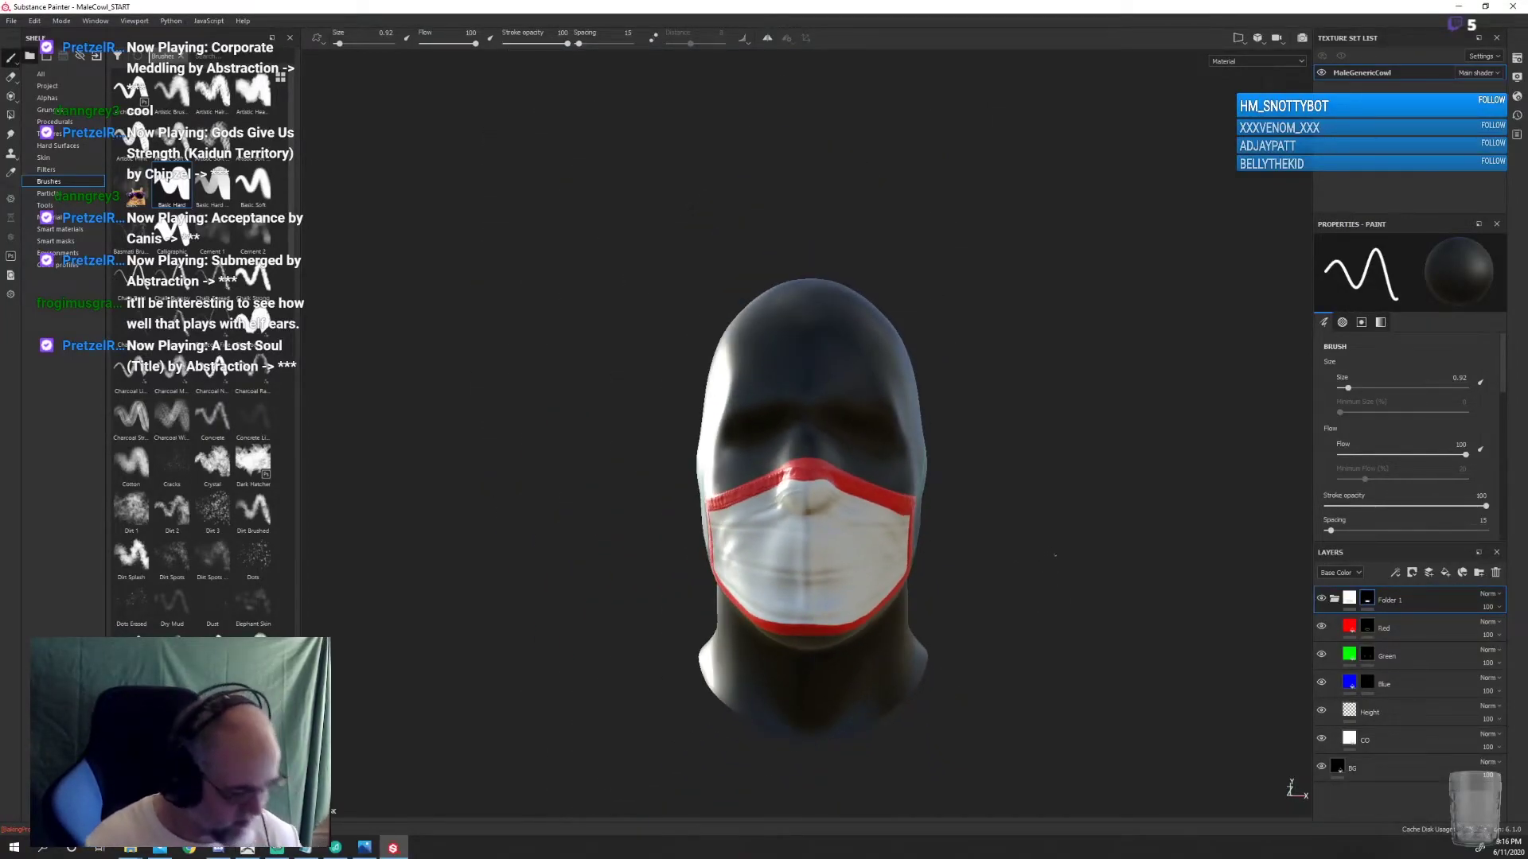
pyautogui.keyDown('alt'); pyautogui.moveTo(1055, 555); pyautogui.dragTo(984, 473); pyautogui.keyUp('alt')
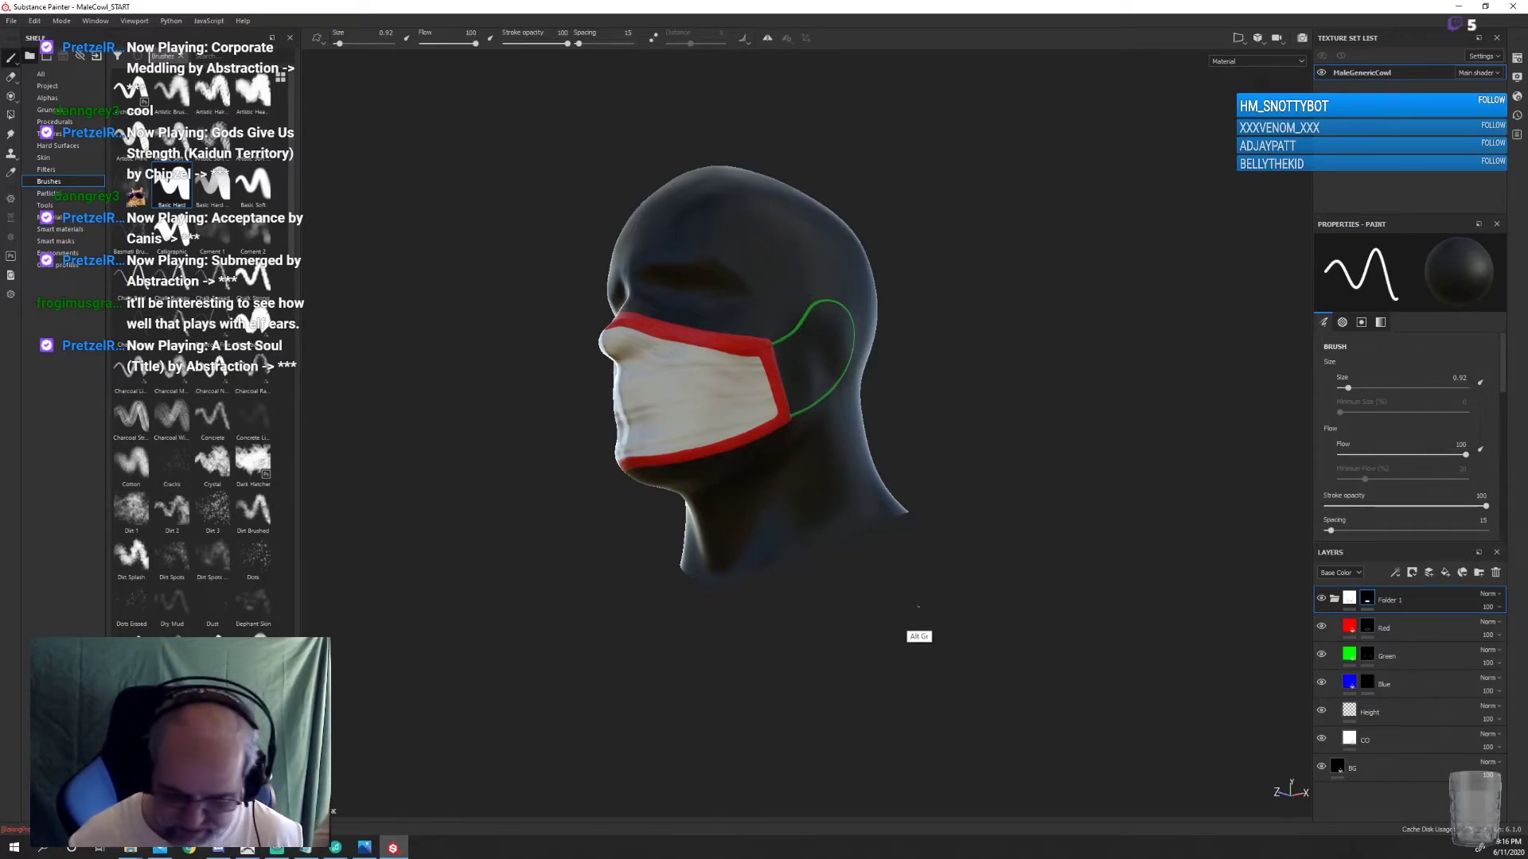
pyautogui.moveTo(919, 608)
pyautogui.keyDown('alt'); pyautogui.mouseDown()
pyautogui.moveTo(1048, 578)
pyautogui.moveTo(928, 603)
pyautogui.moveTo(1048, 605)
pyautogui.moveTo(942, 669)
pyautogui.mouseUp(); pyautogui.keyUp('alt')
# Drag the Blue layer above the Red layer in the Layers panel
pyautogui.click(1350, 682)
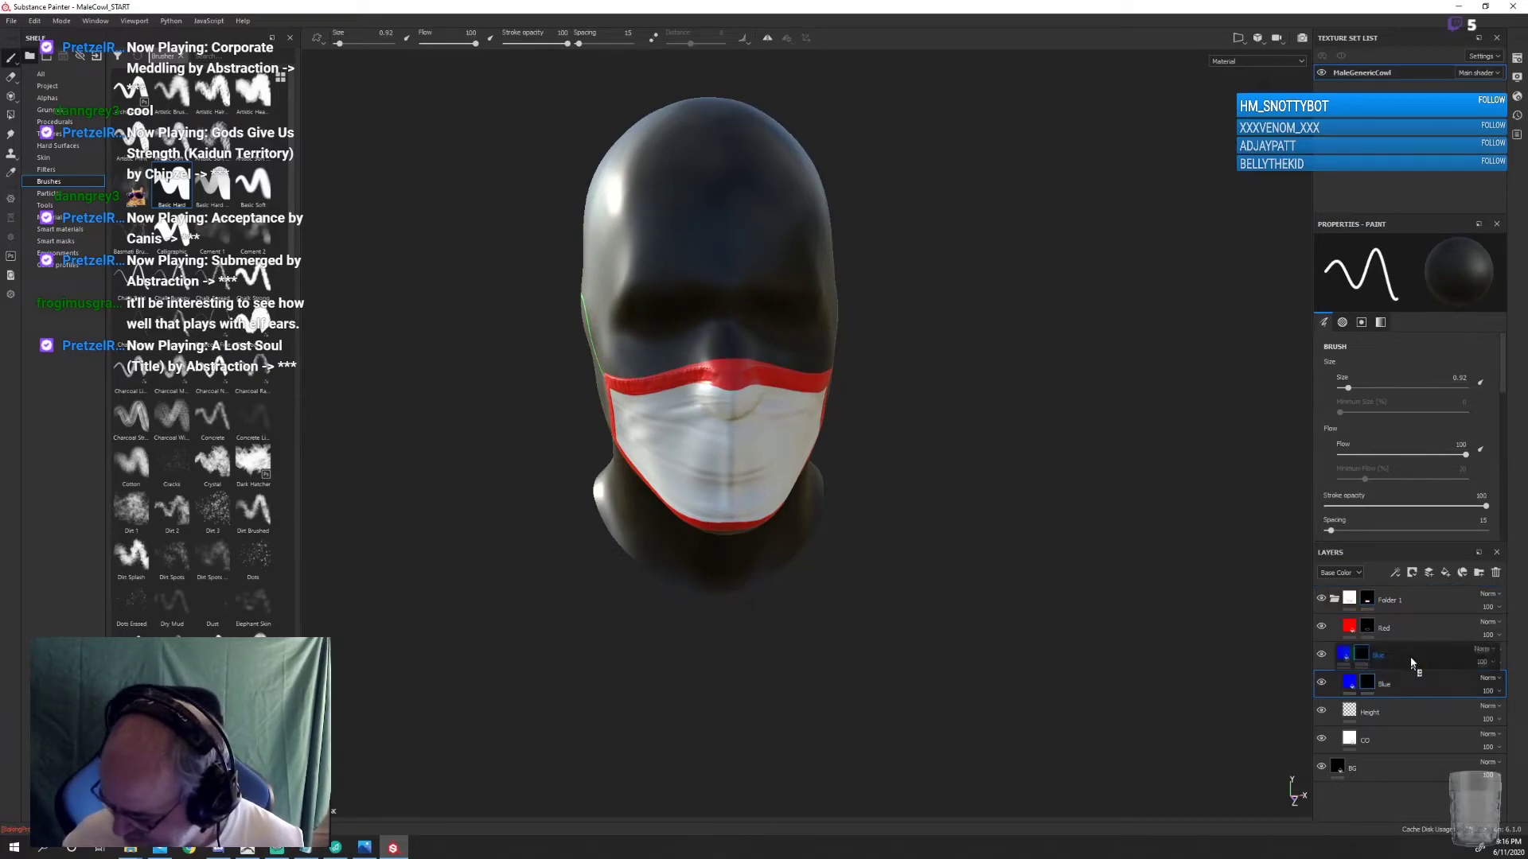
pyautogui.moveTo(1367, 673); pyautogui.dragTo(1367, 629)
pyautogui.keyDown('alt'); pyautogui.moveTo(923, 561); pyautogui.dragTo(899, 525); pyautogui.keyUp('alt')
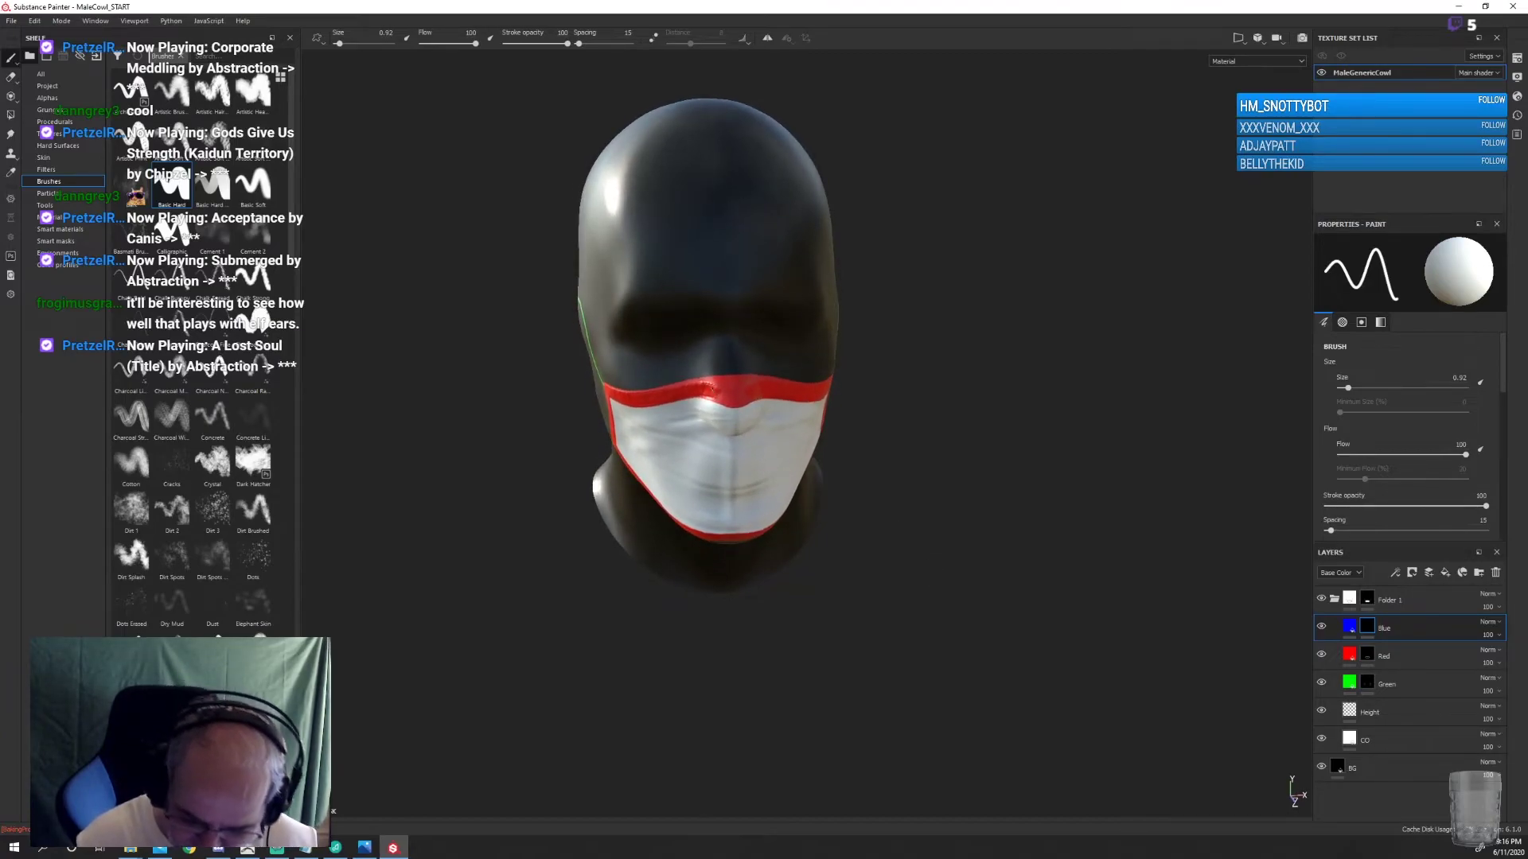
# Double the brush size, undo the test blue stroke on the mask's top edge, and inspect the mask
pyautogui.press(']')
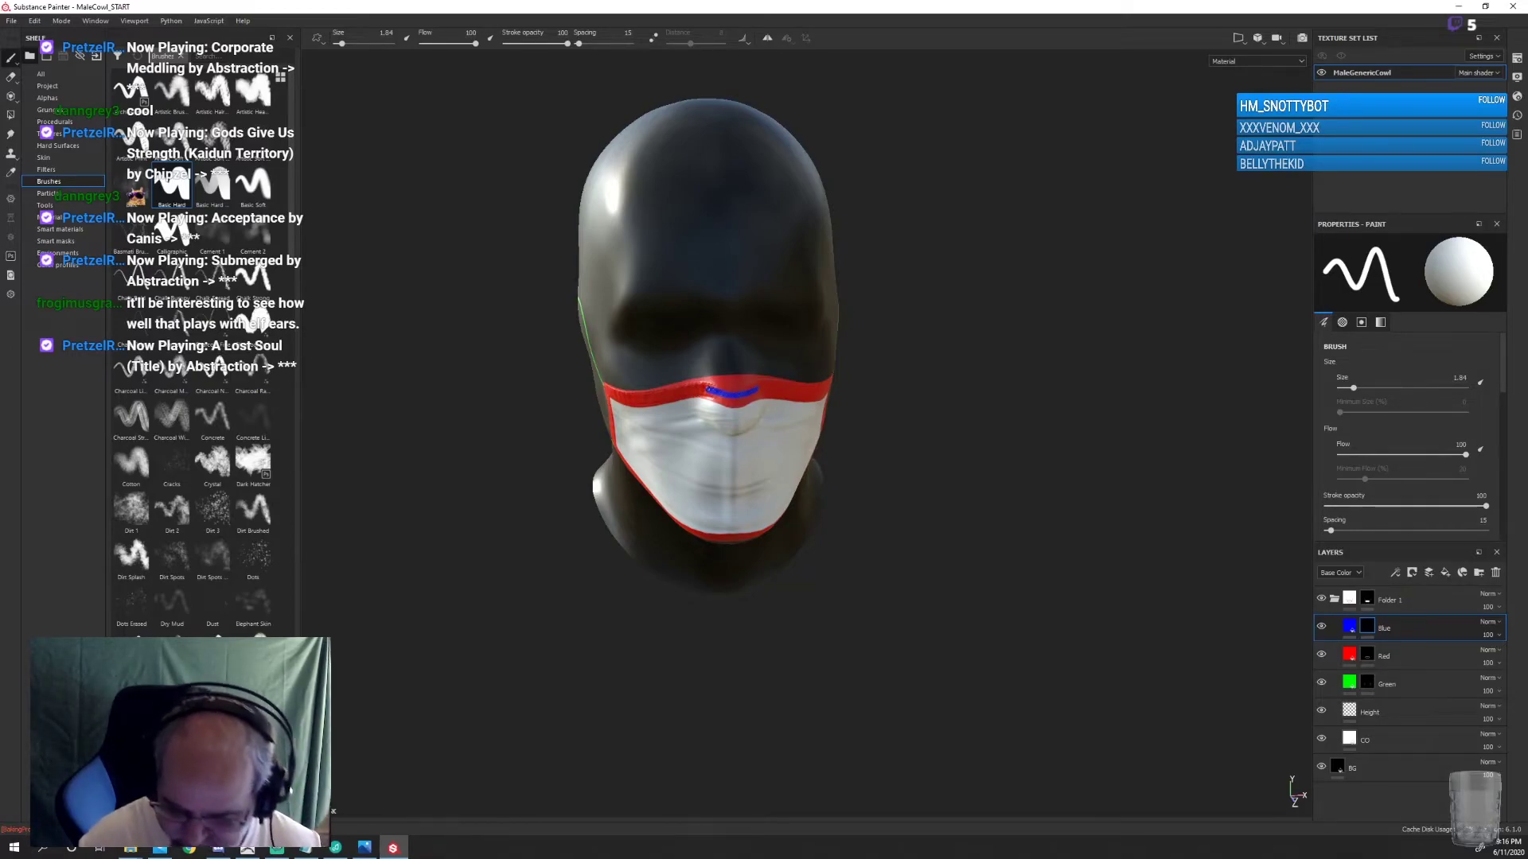
pyautogui.moveTo(974, 528)
pyautogui.keyDown('alt'); pyautogui.mouseDown()
pyautogui.moveTo(972, 423)
pyautogui.moveTo(969, 523)
pyautogui.moveTo(964, 476)
pyautogui.mouseUp(); pyautogui.keyUp('alt')
pyautogui.hotkey('ctrl', 'z')
pyautogui.scroll(3, 966, 470)
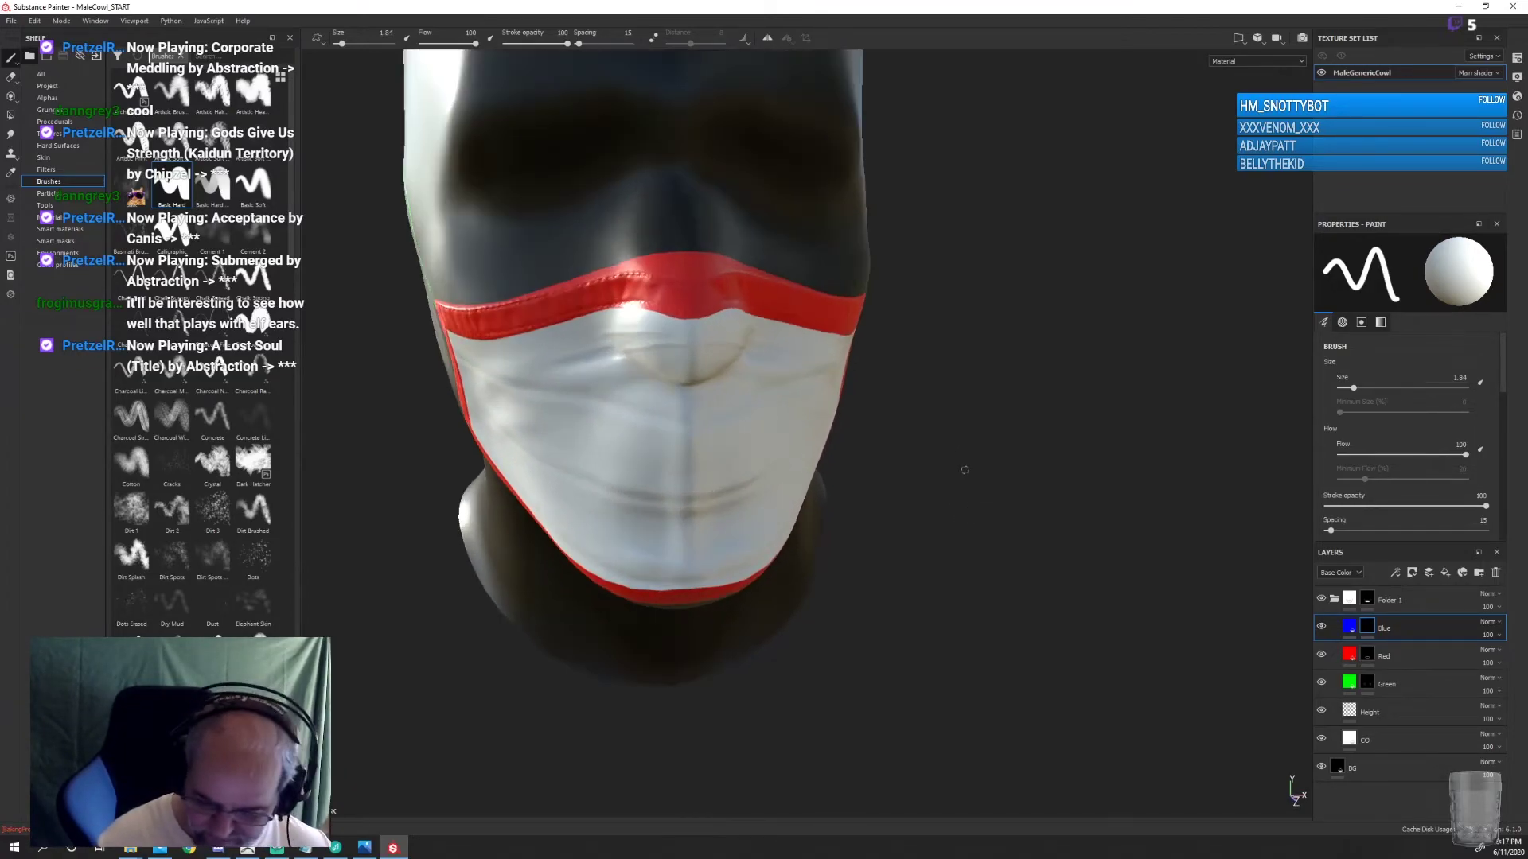
pyautogui.keyDown('alt'); pyautogui.moveTo(938, 536); pyautogui.dragTo(935, 553); pyautogui.keyUp('alt')
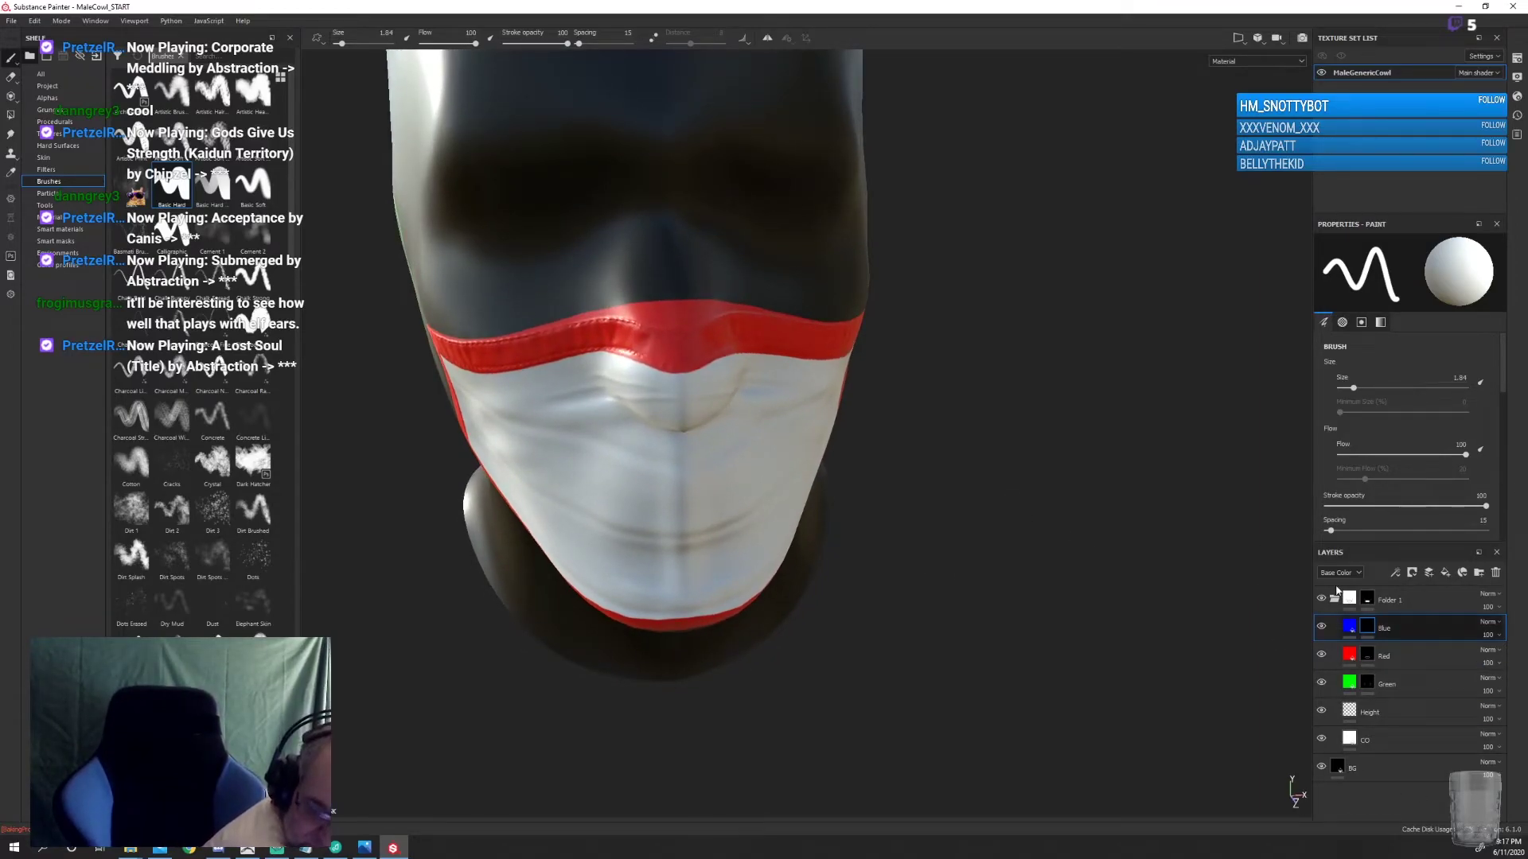
# Set the brush alpha to Shape Square Squeeze
pyautogui.press('p')
pyautogui.scroll(-2, 448, 539)
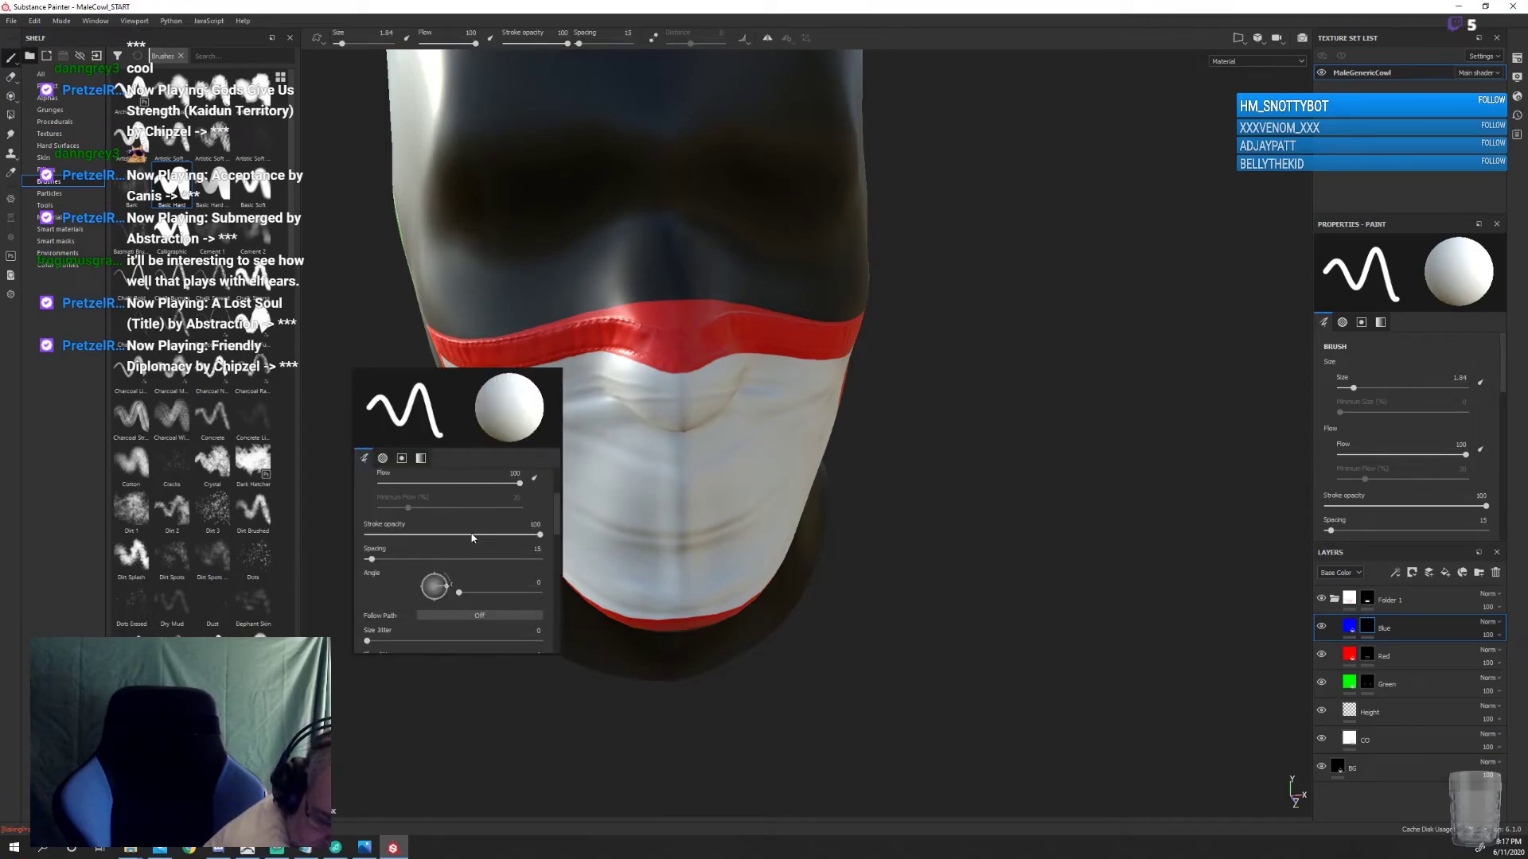
pyautogui.scroll(-2, 449, 539)
pyautogui.scroll(-3, 448, 539)
pyautogui.scroll(-3, 446, 534)
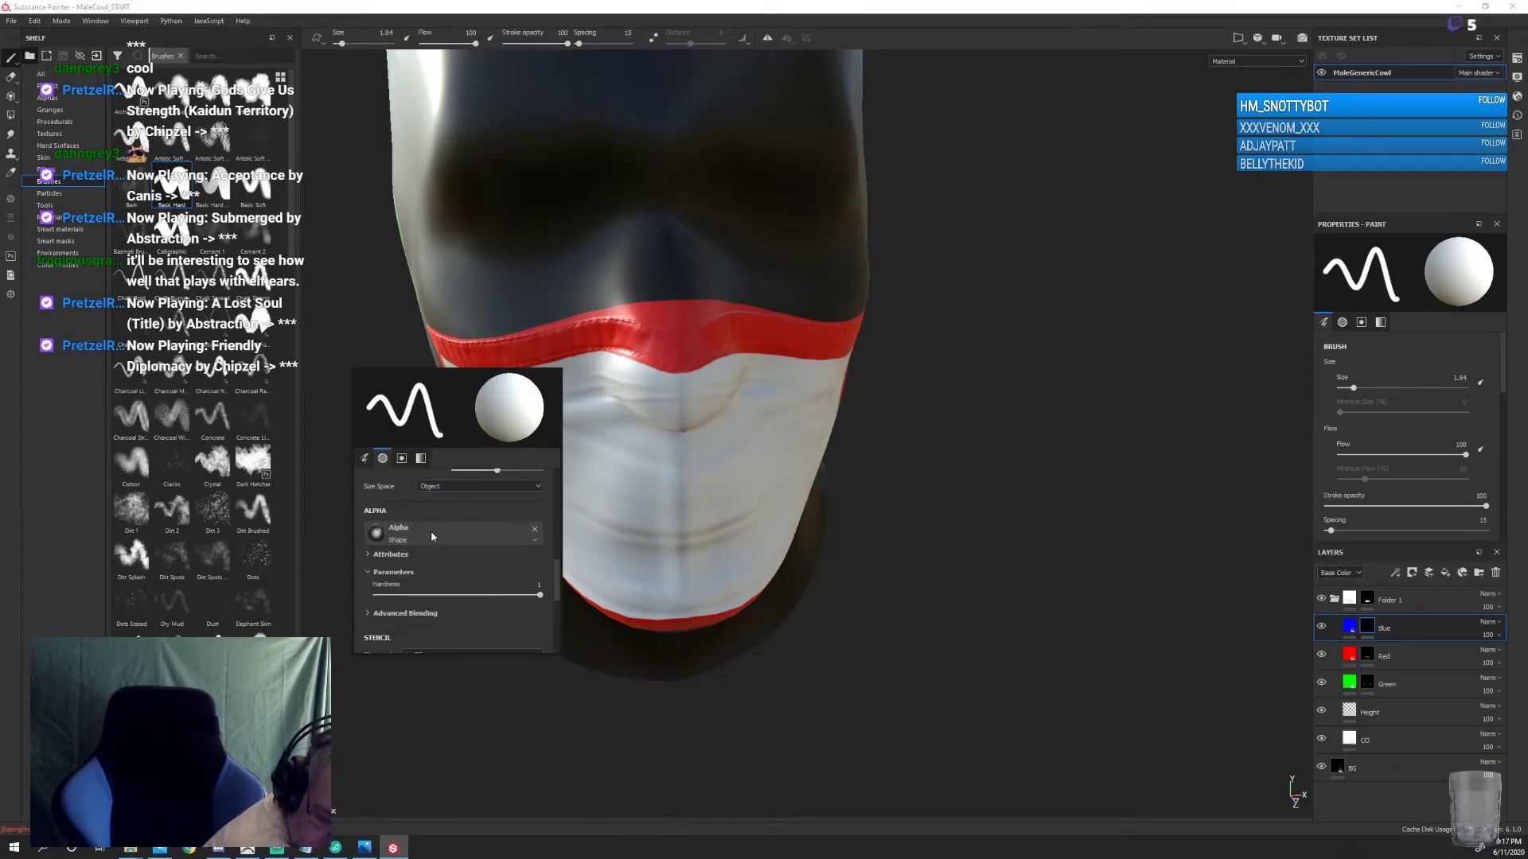
pyautogui.click(431, 532)
pyautogui.scroll(-3, 521, 589)
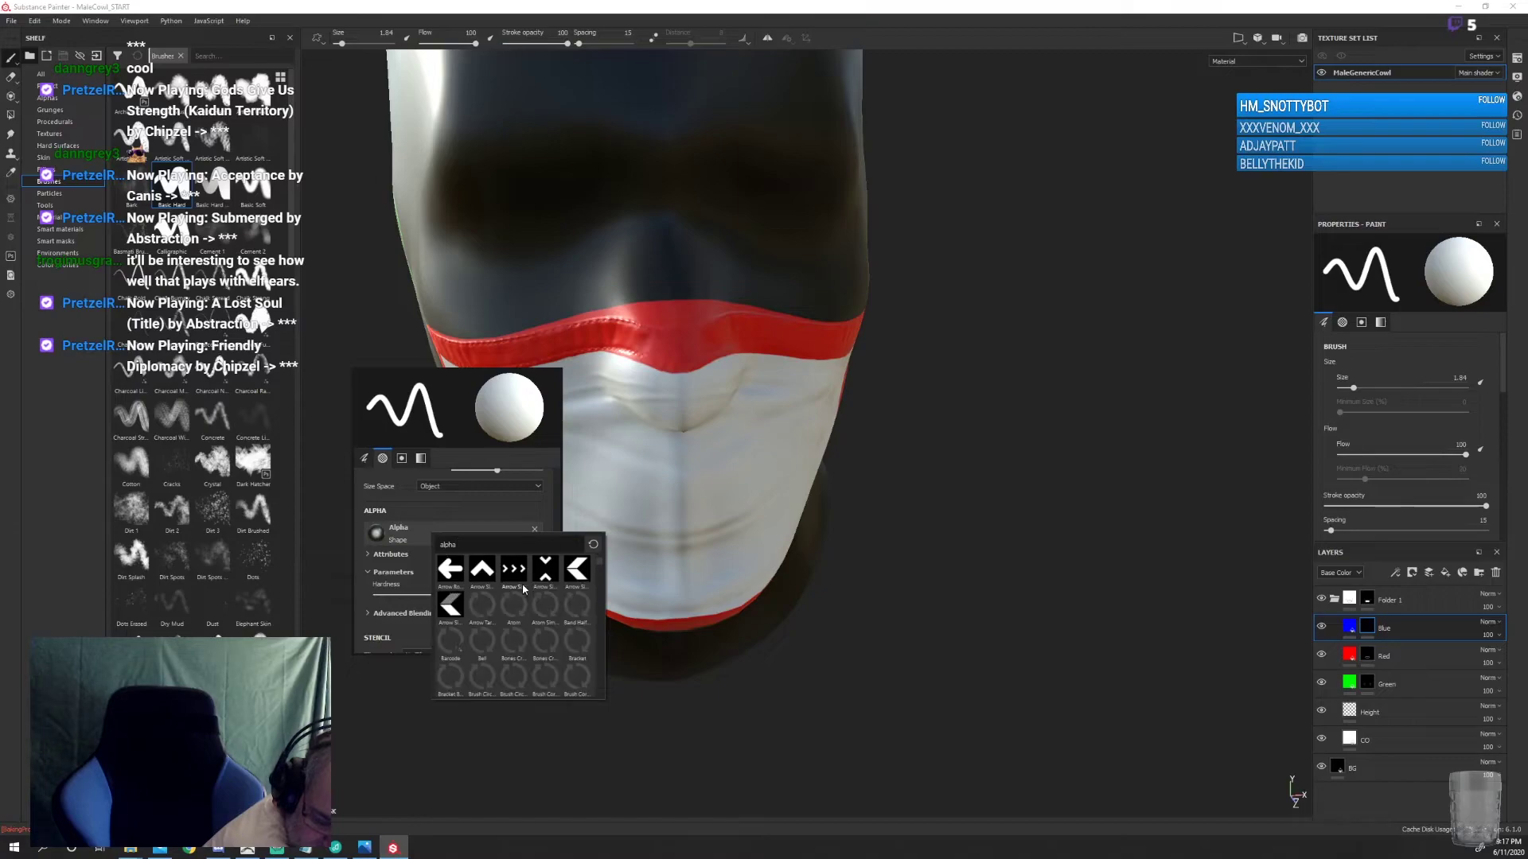
pyautogui.scroll(-3, 522, 584)
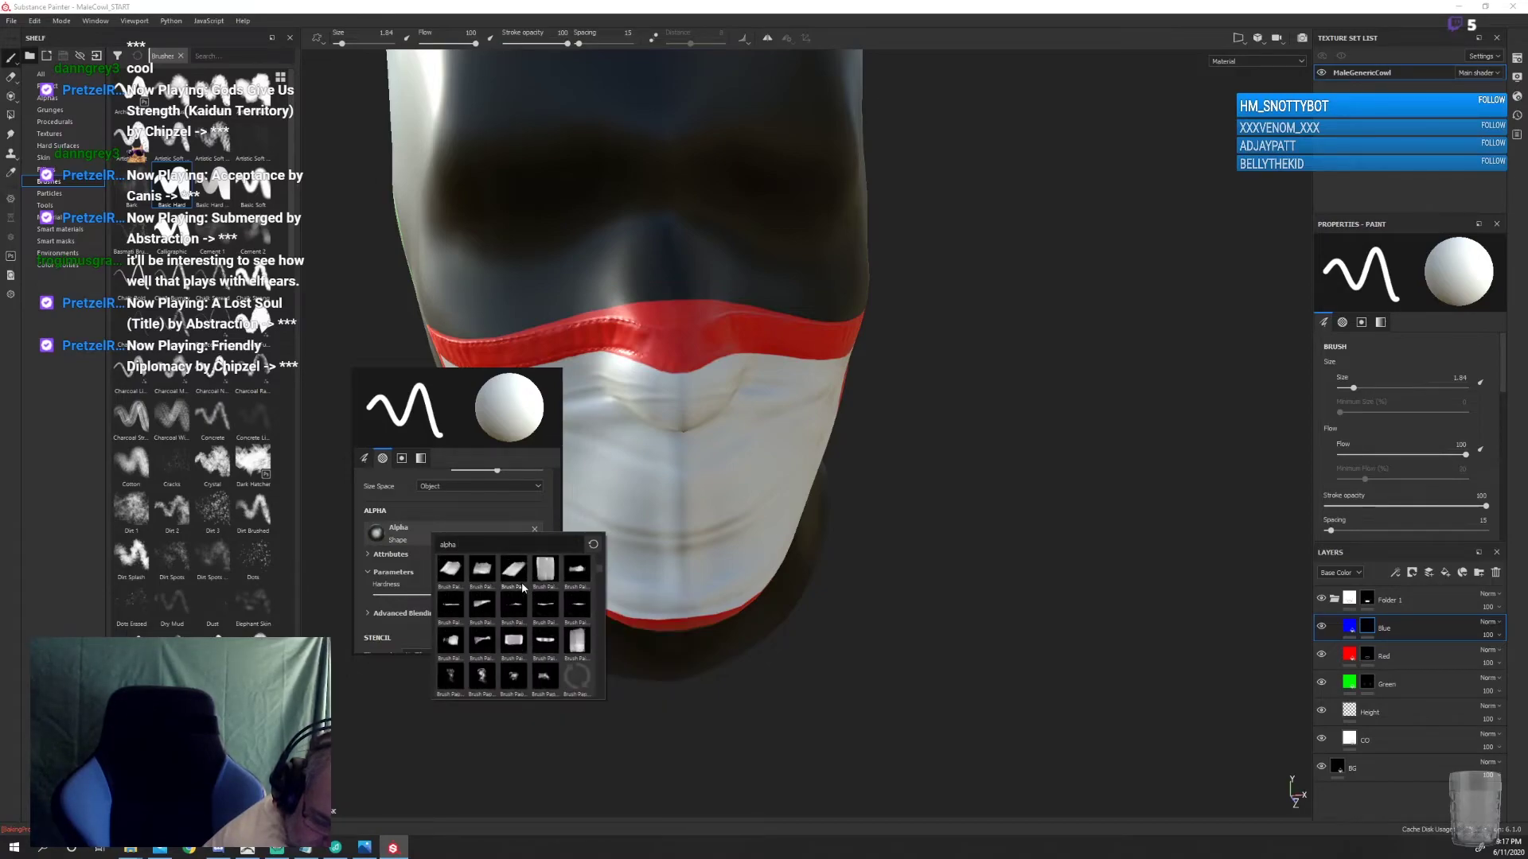
pyautogui.scroll(-3, 522, 585)
pyautogui.scroll(-2, 522, 586)
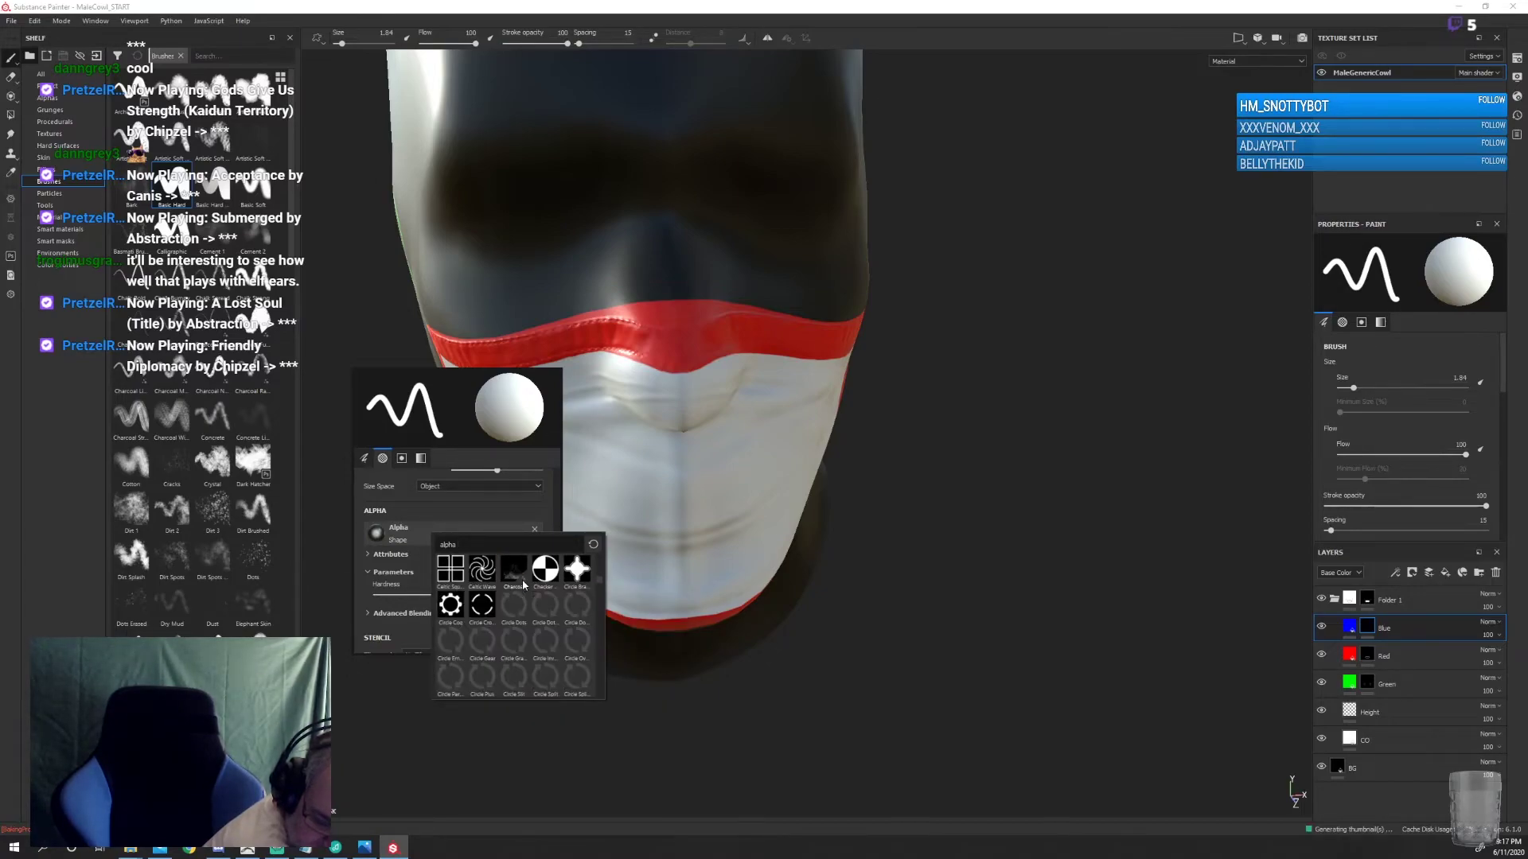
pyautogui.scroll(-2, 522, 586)
pyautogui.scroll(-2, 522, 586)
pyautogui.scroll(-2, 522, 587)
pyautogui.scroll(-2, 522, 586)
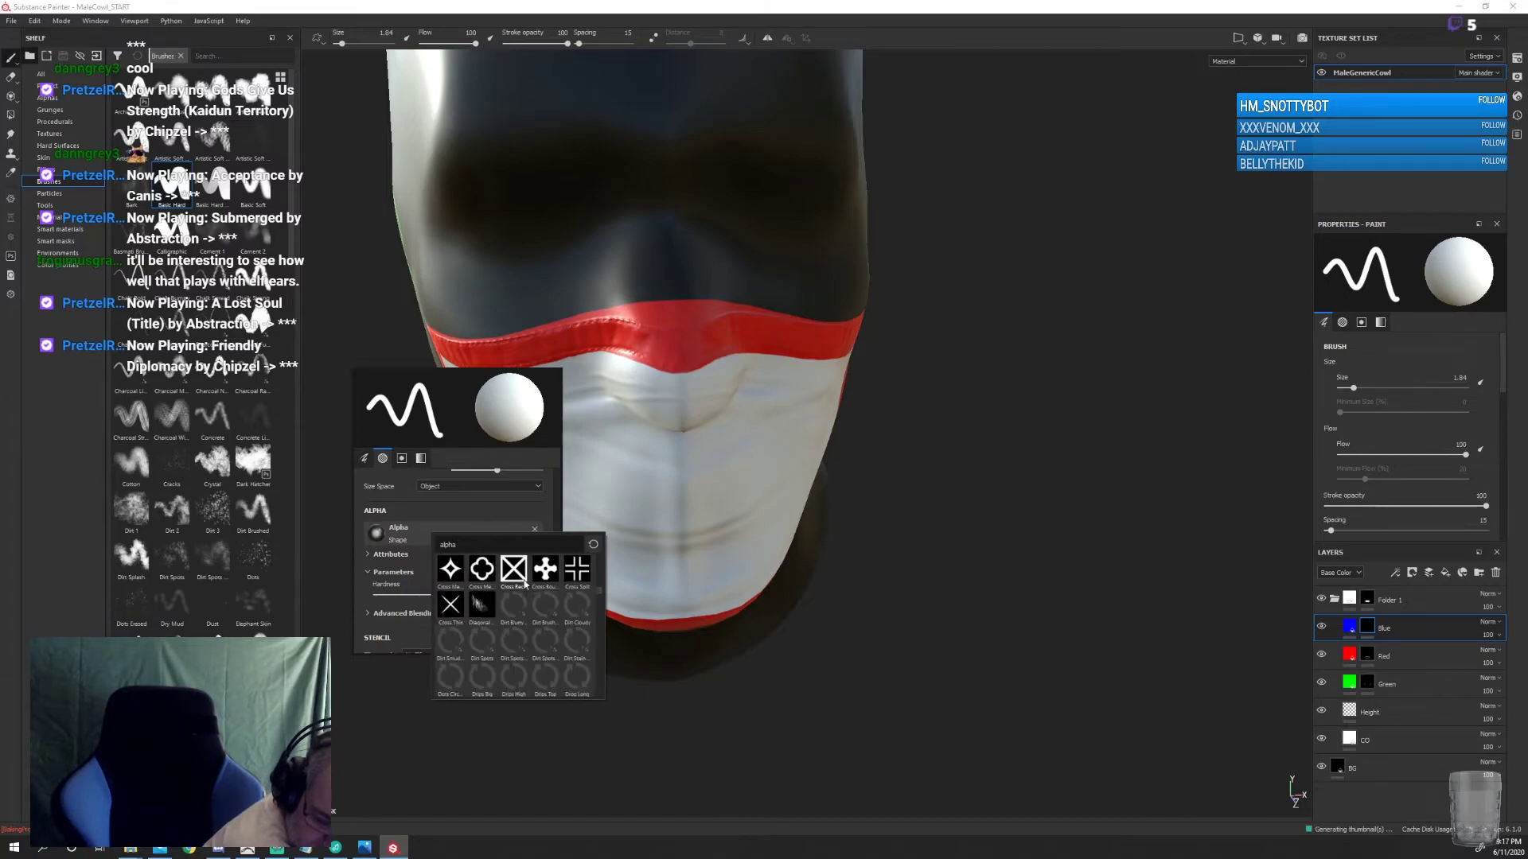
pyautogui.scroll(-2, 524, 585)
pyautogui.scroll(-2, 524, 584)
pyautogui.scroll(-2, 526, 582)
pyautogui.scroll(-2, 526, 581)
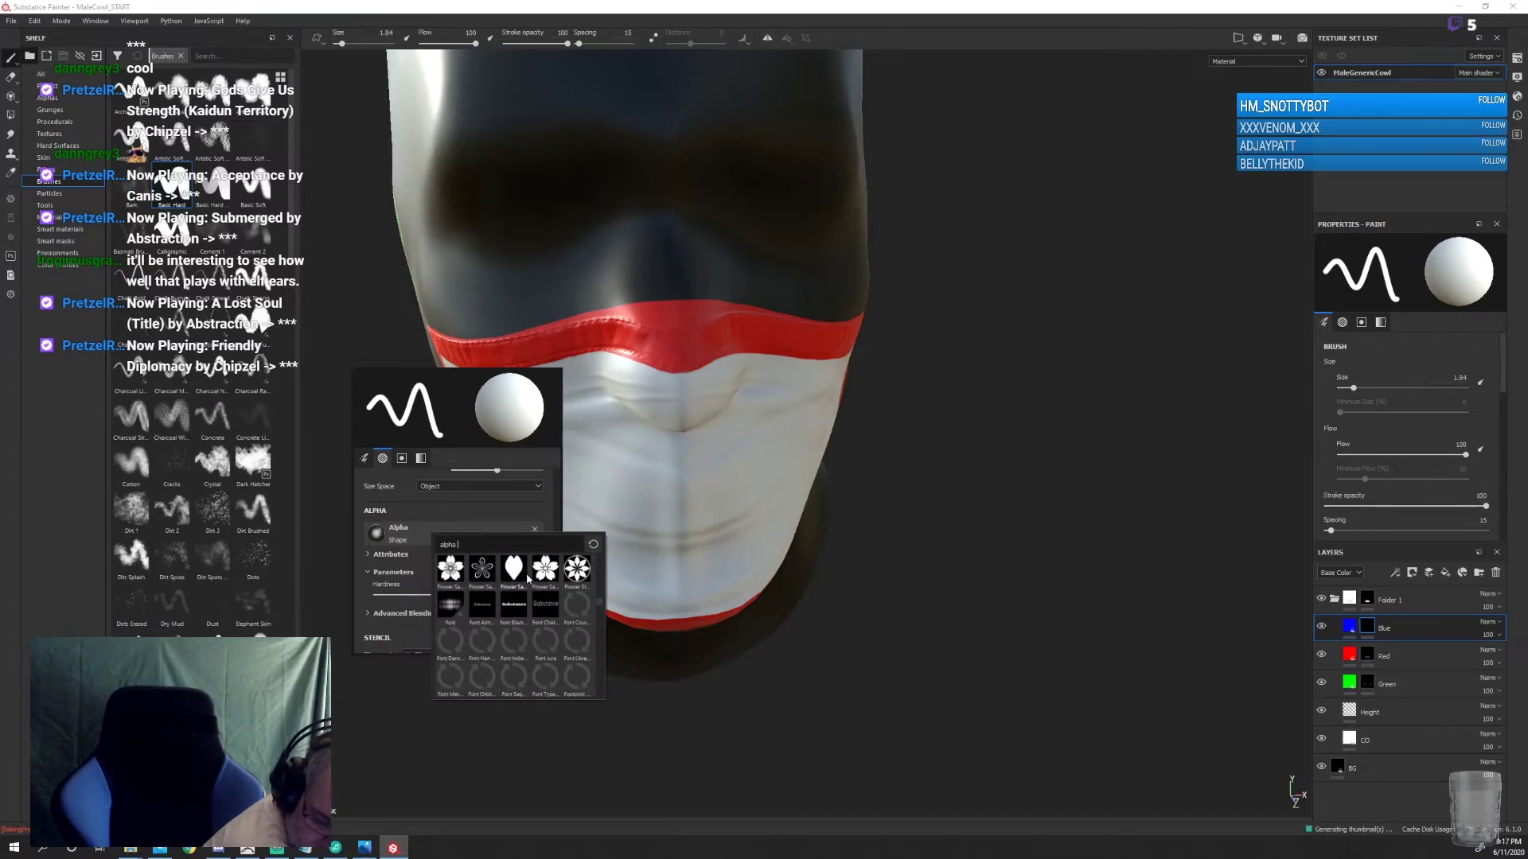
pyautogui.scroll(-2, 527, 580)
pyautogui.scroll(-2, 527, 580)
pyautogui.scroll(-2, 527, 579)
pyautogui.scroll(-2, 528, 578)
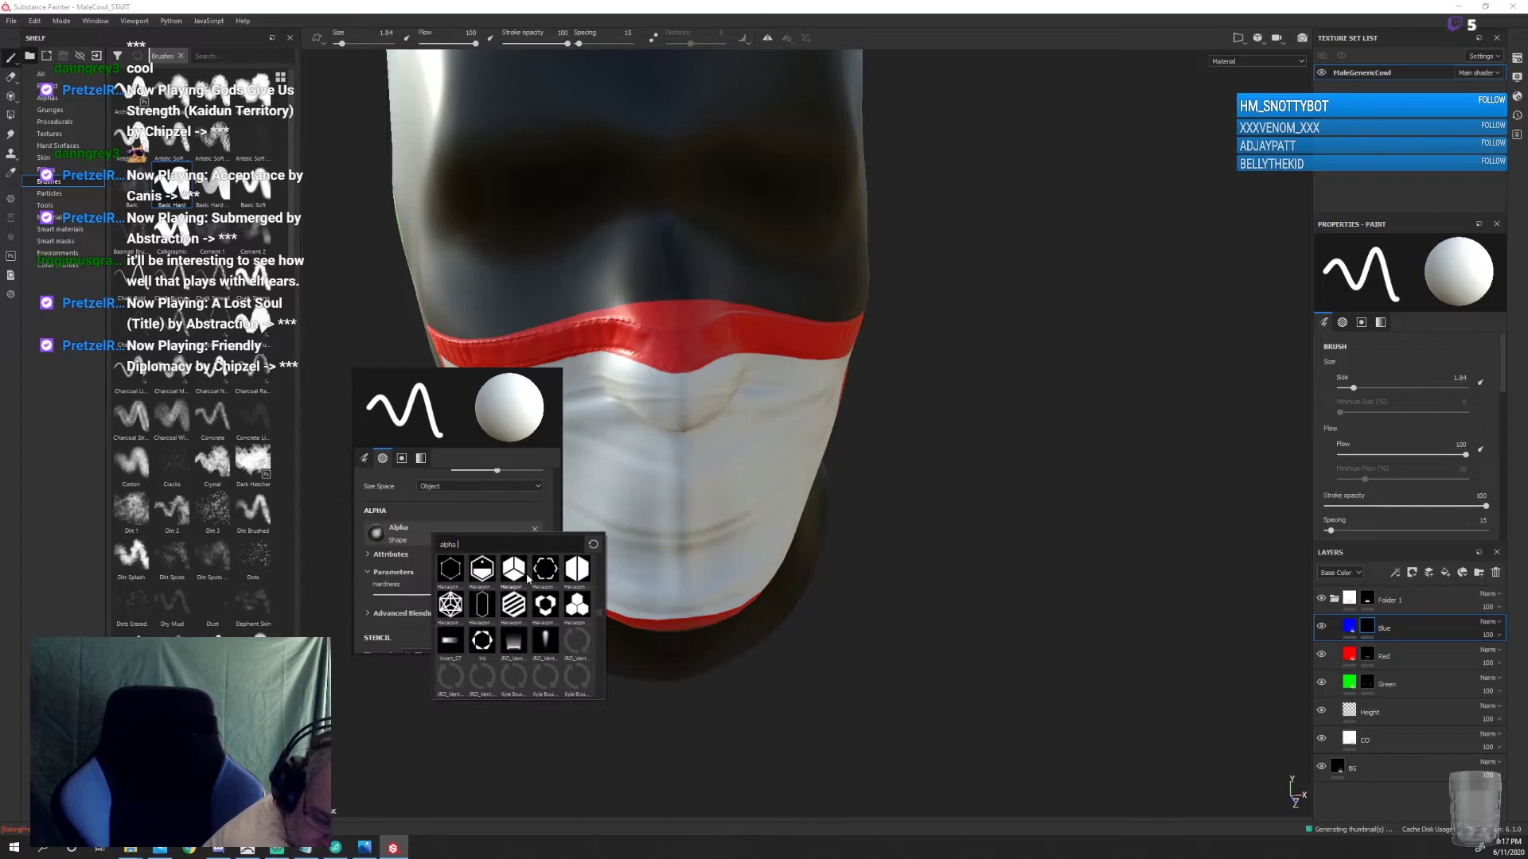
pyautogui.scroll(-2, 527, 578)
pyautogui.scroll(-2, 528, 579)
pyautogui.scroll(-2, 528, 576)
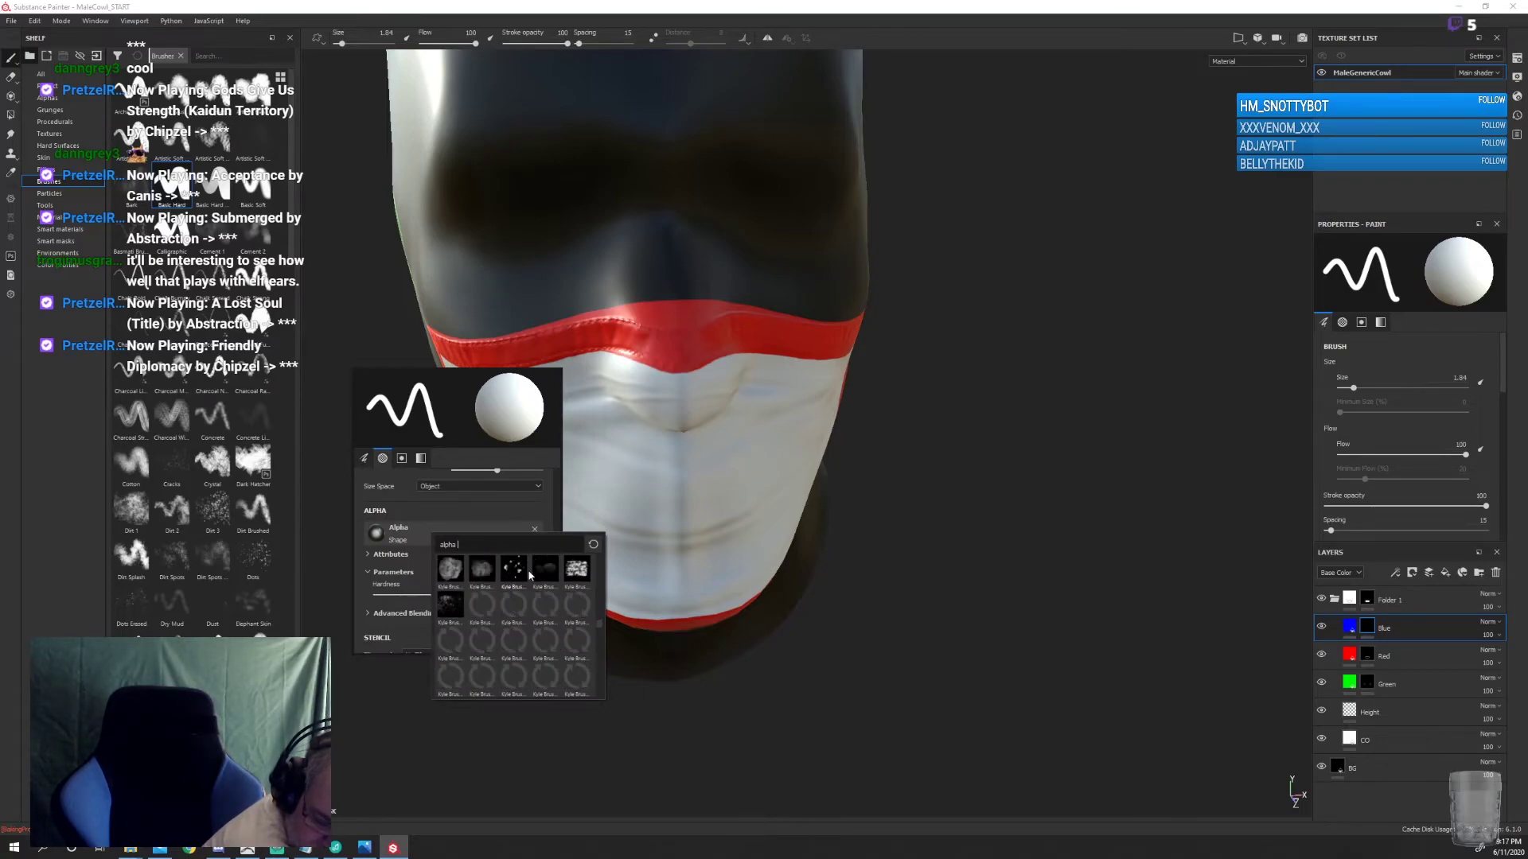
pyautogui.scroll(-2, 529, 575)
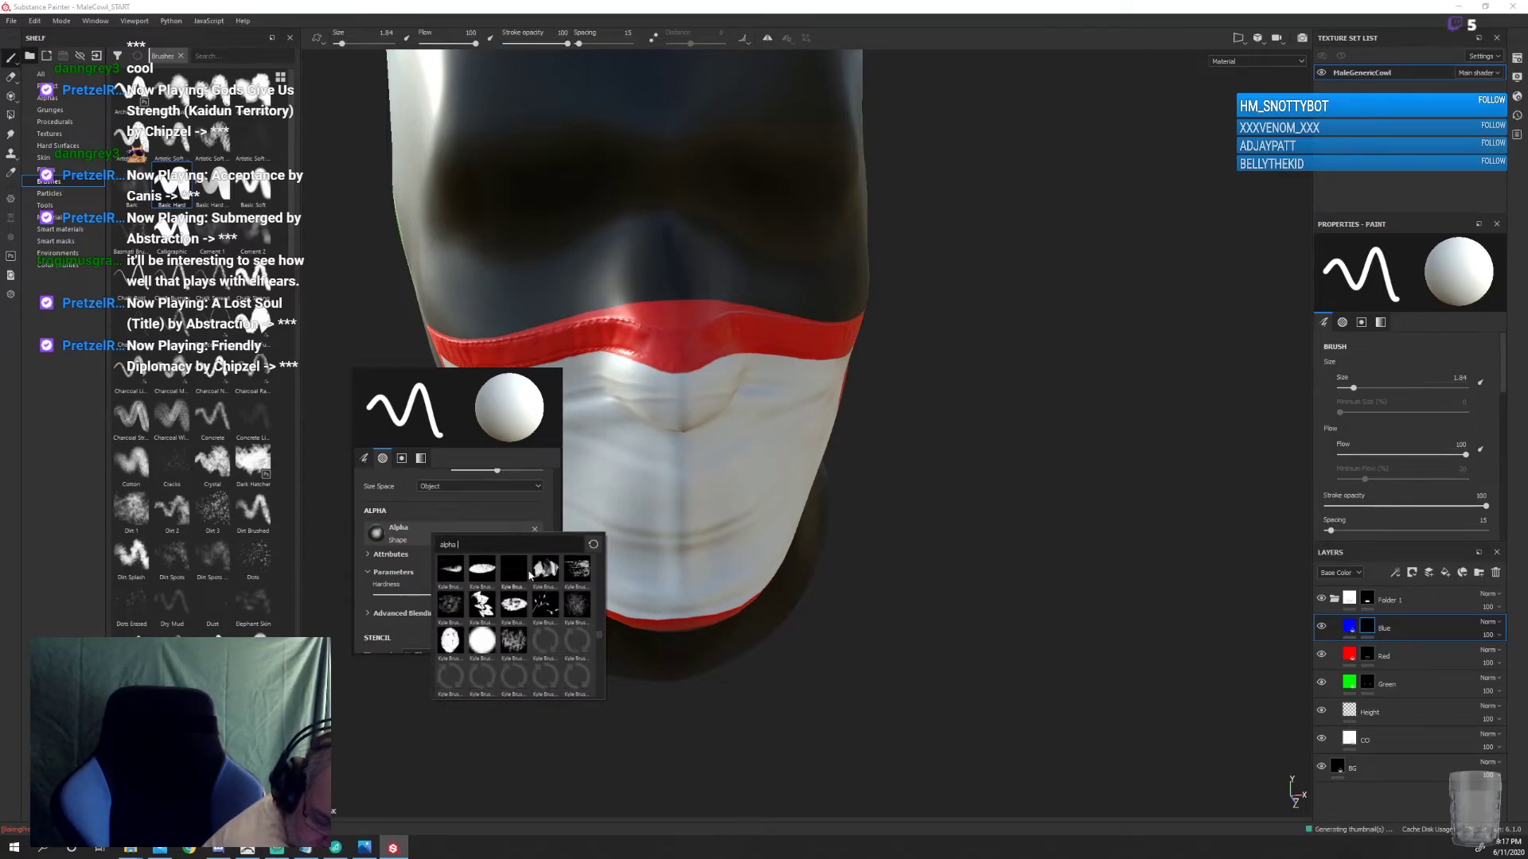
pyautogui.scroll(-2, 529, 575)
pyautogui.scroll(-2, 529, 575)
pyautogui.scroll(-2, 530, 574)
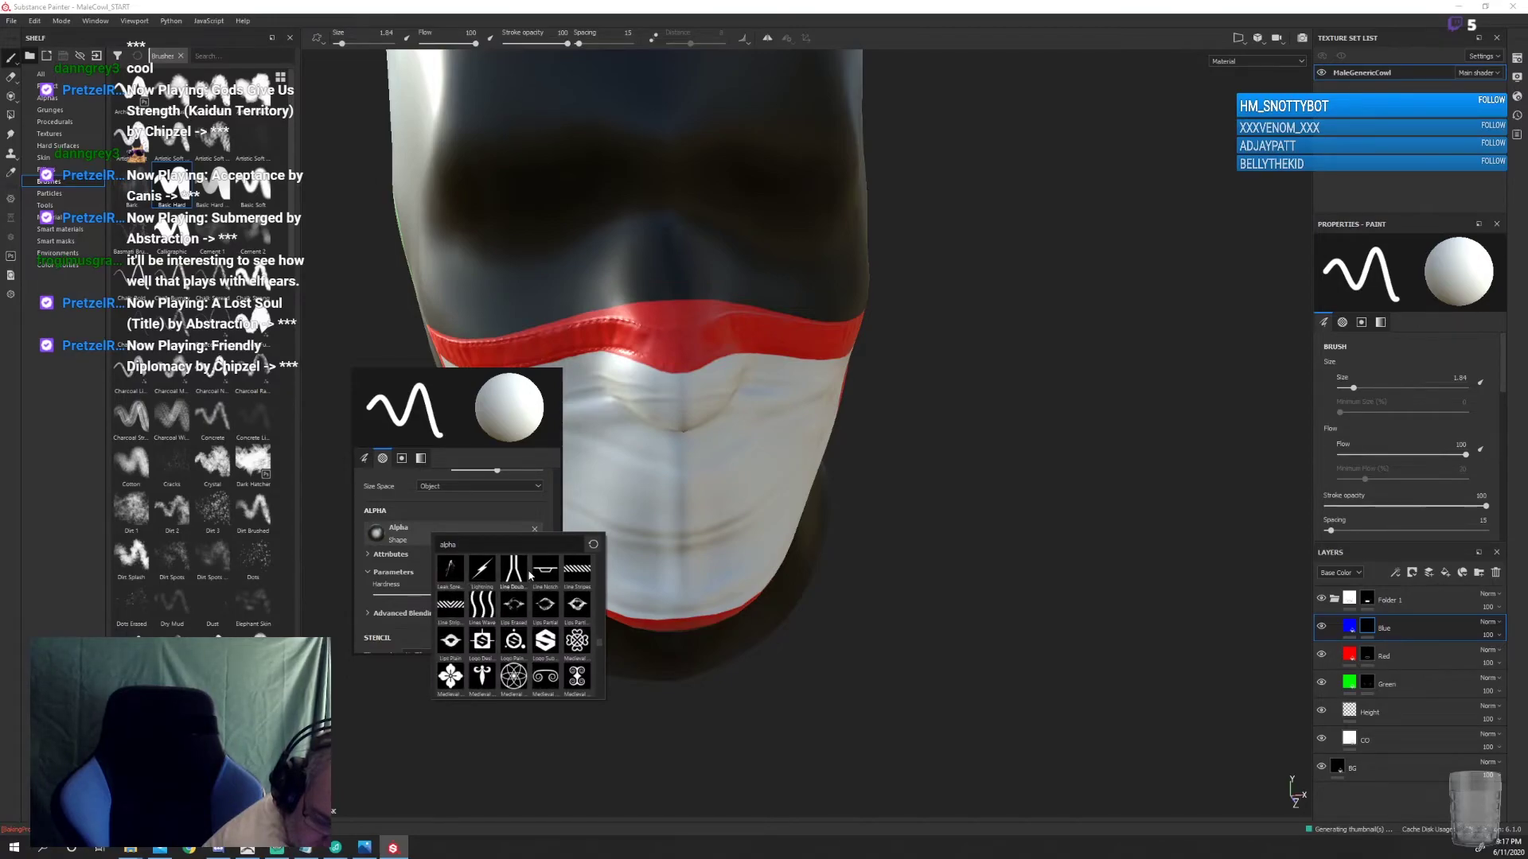
pyautogui.scroll(-2, 529, 575)
pyautogui.scroll(-2, 530, 572)
pyautogui.scroll(-2, 532, 570)
pyautogui.scroll(-2, 531, 570)
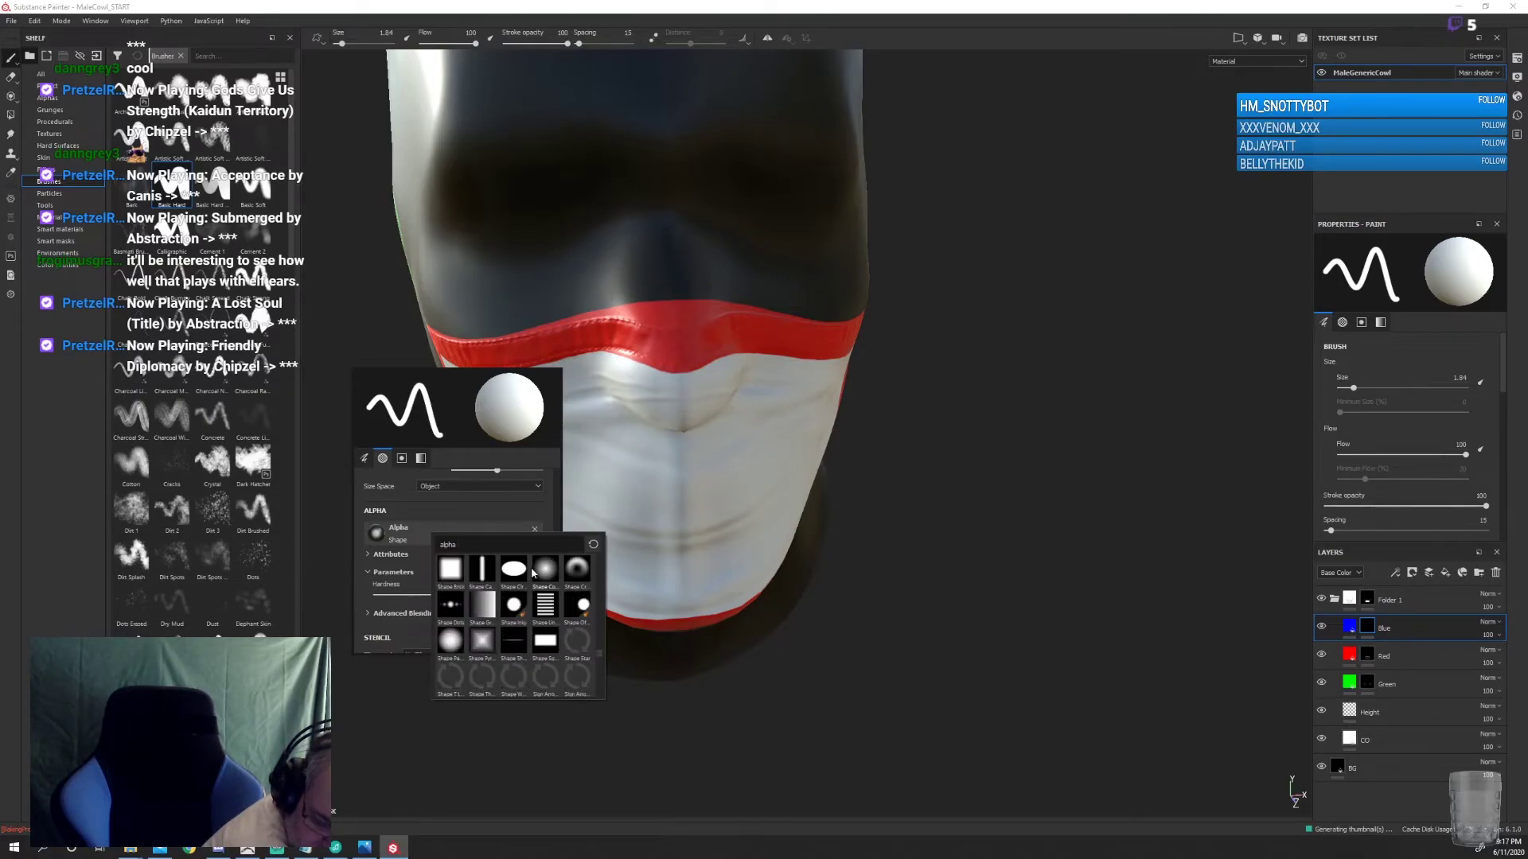
pyautogui.scroll(-1, 532, 569)
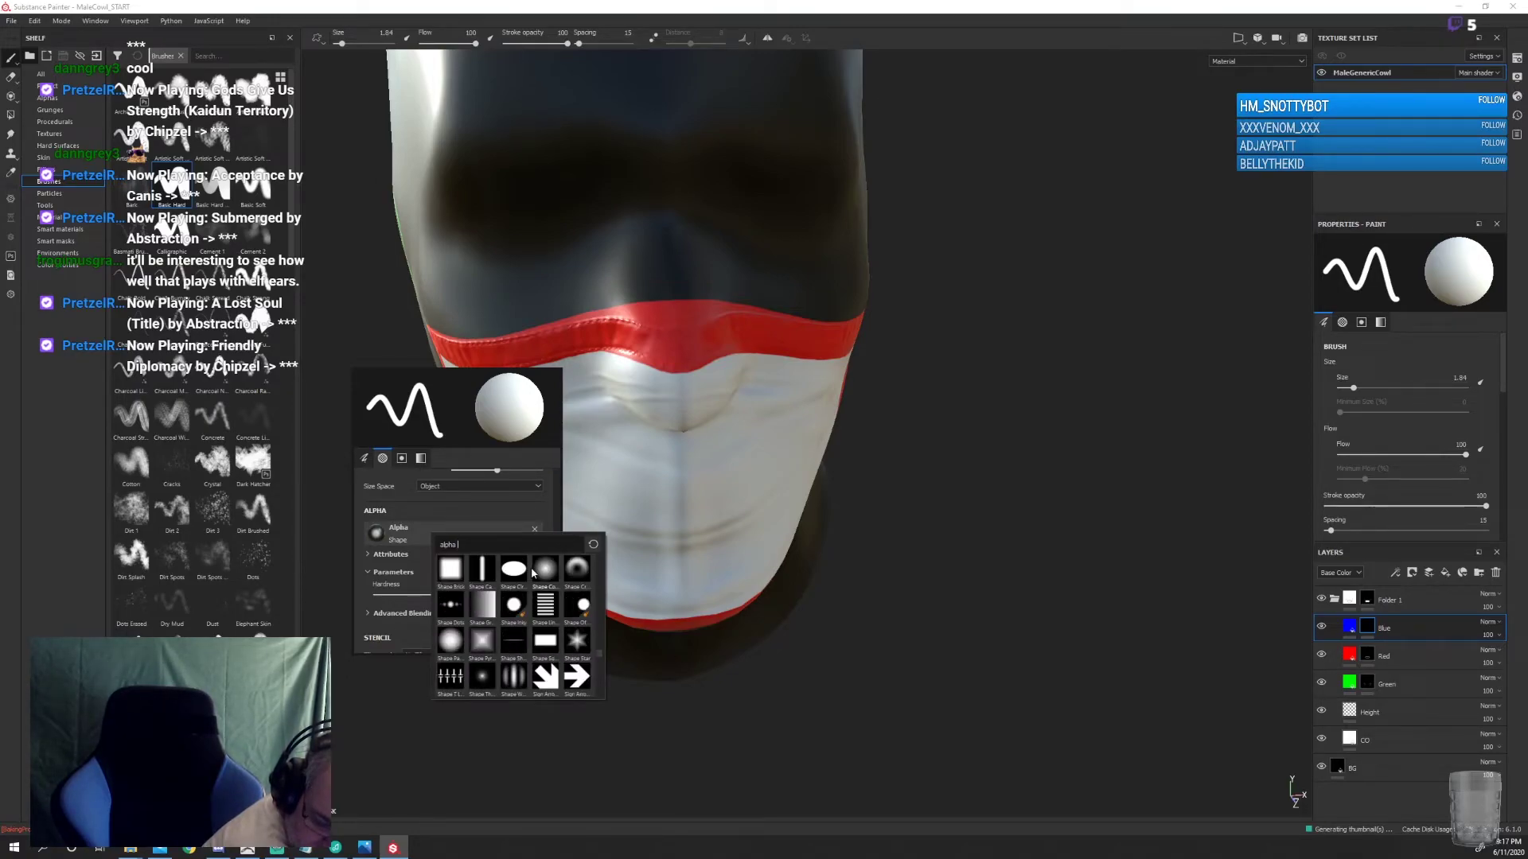
pyautogui.click(545, 643)
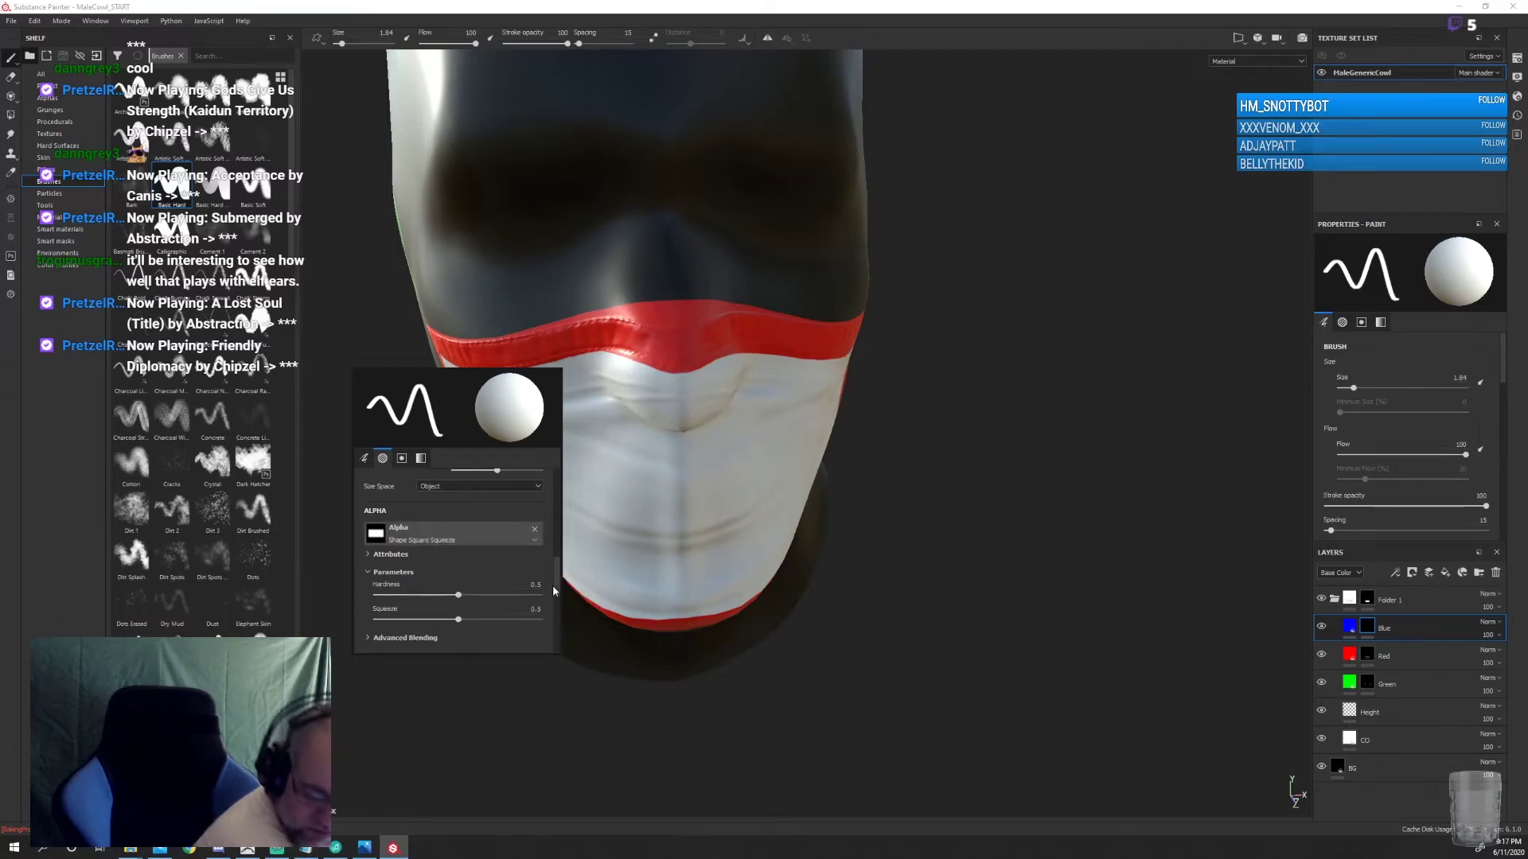
pyautogui.click(716, 368)
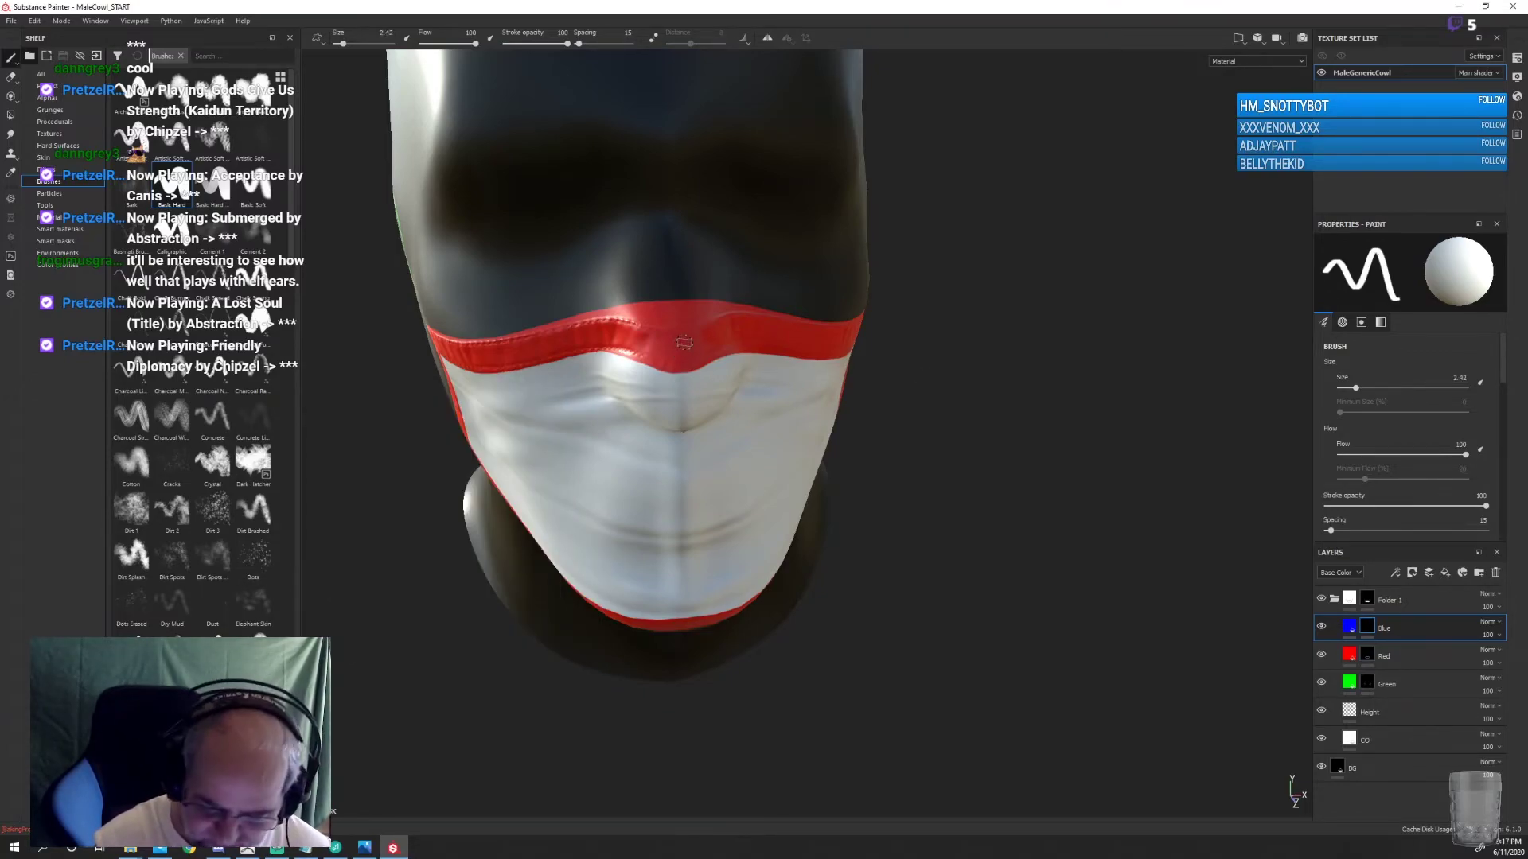
# At brush size about 7.58, stamp a blue rectangle on the red band over the nose bridge
pyautogui.keyDown('ctrl'); pyautogui.moveTo(679, 347); pyautogui.dragTo(716, 348, button='right'); pyautogui.keyUp('ctrl')
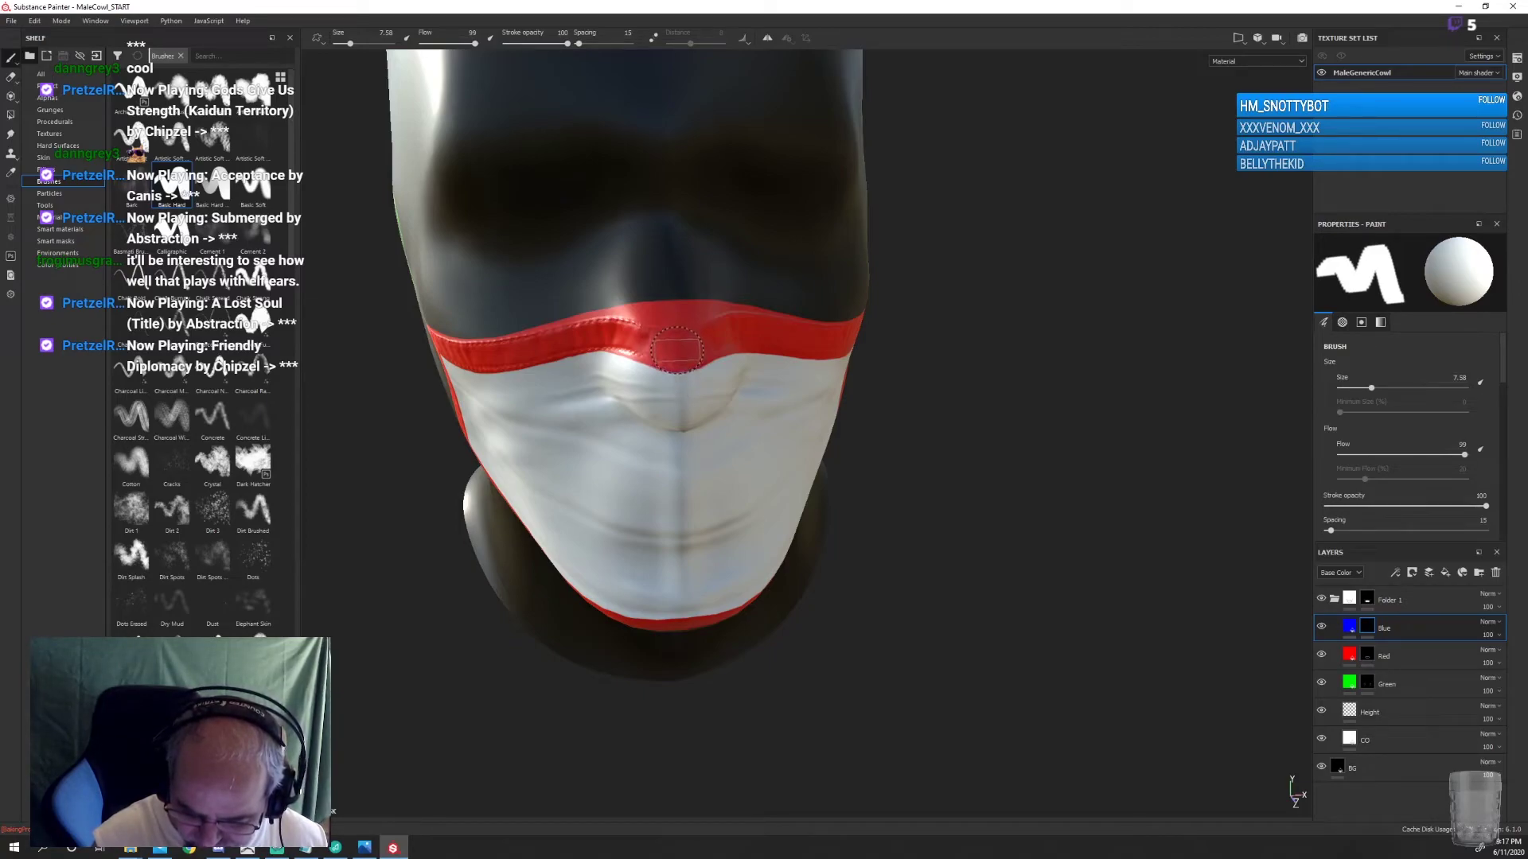
pyautogui.click(676, 350)
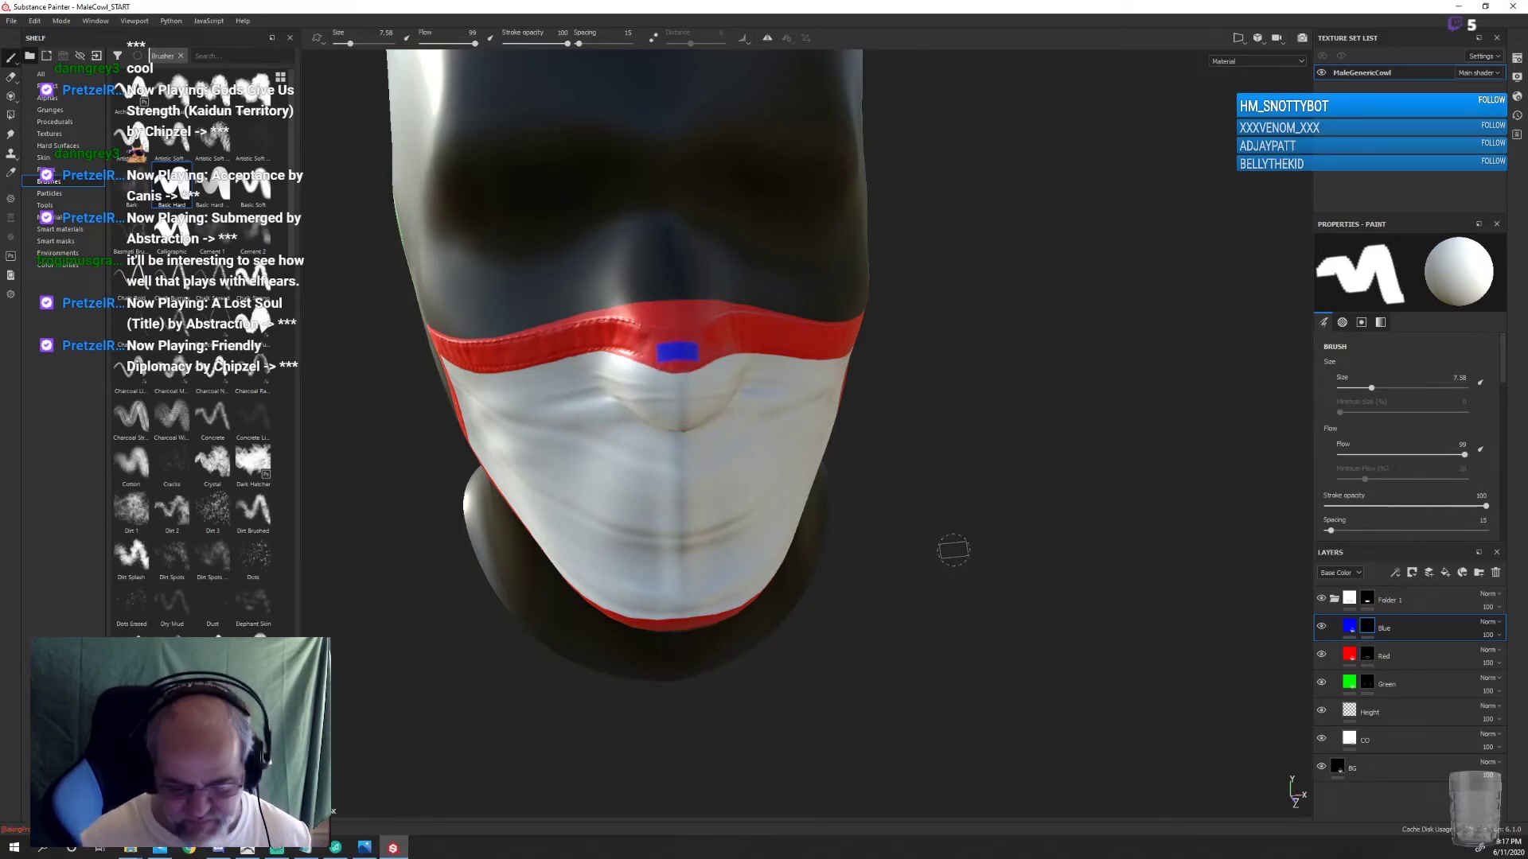
pyautogui.moveTo(949, 620)
pyautogui.keyDown('alt'); pyautogui.mouseDown()
pyautogui.moveTo(922, 601)
pyautogui.moveTo(962, 634)
pyautogui.moveTo(941, 586)
pyautogui.moveTo(1007, 566)
pyautogui.mouseUp(); pyautogui.keyUp('alt')
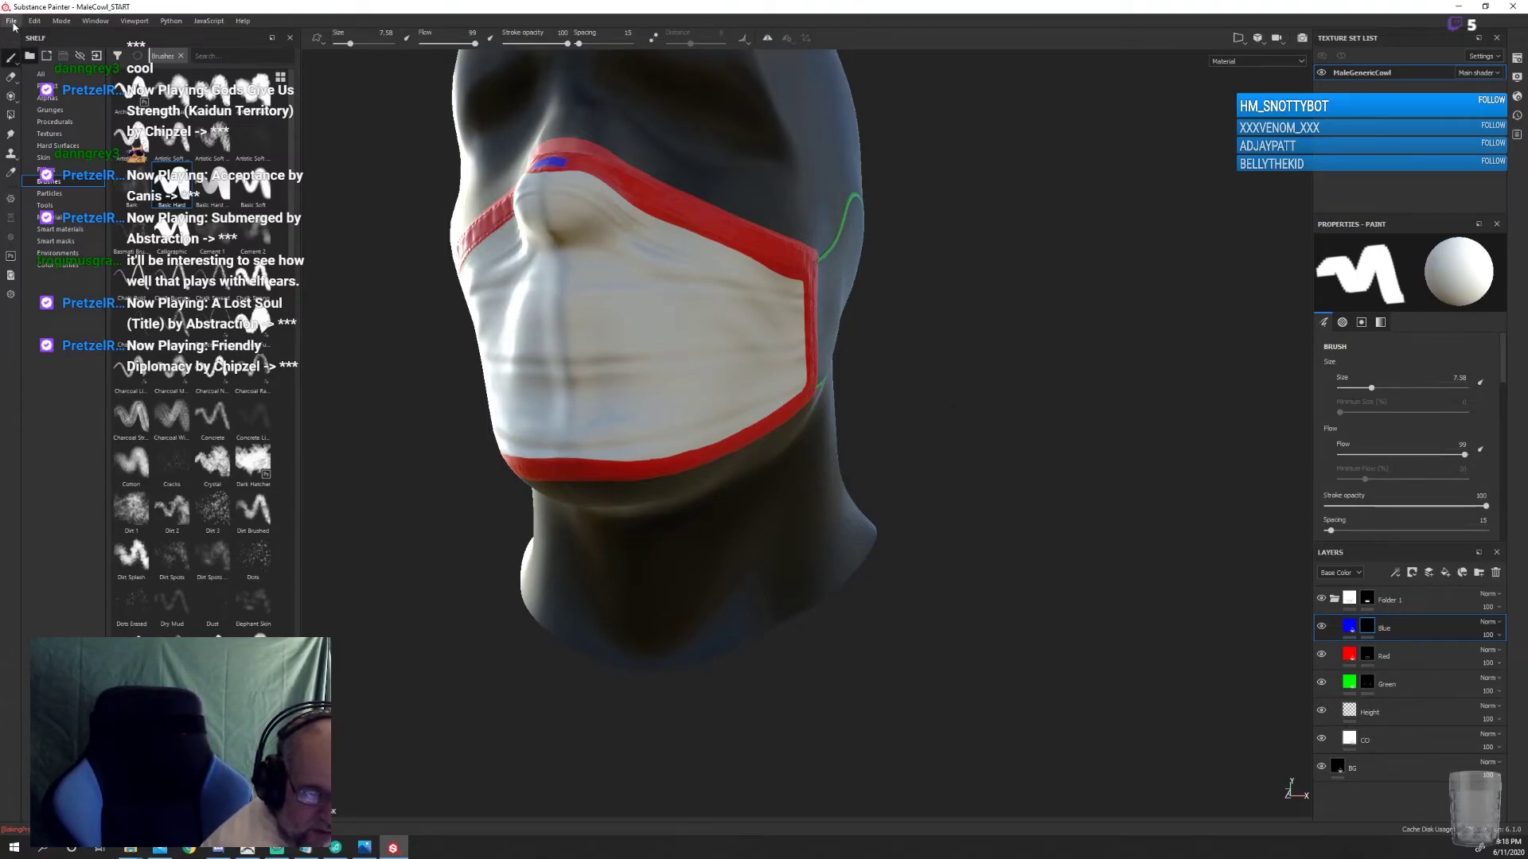
# Save the project as FaceMask_M_MATS in CUXs > Accessories > Face Masks > Male
pyautogui.click(12, 22)
pyautogui.click(35, 126)
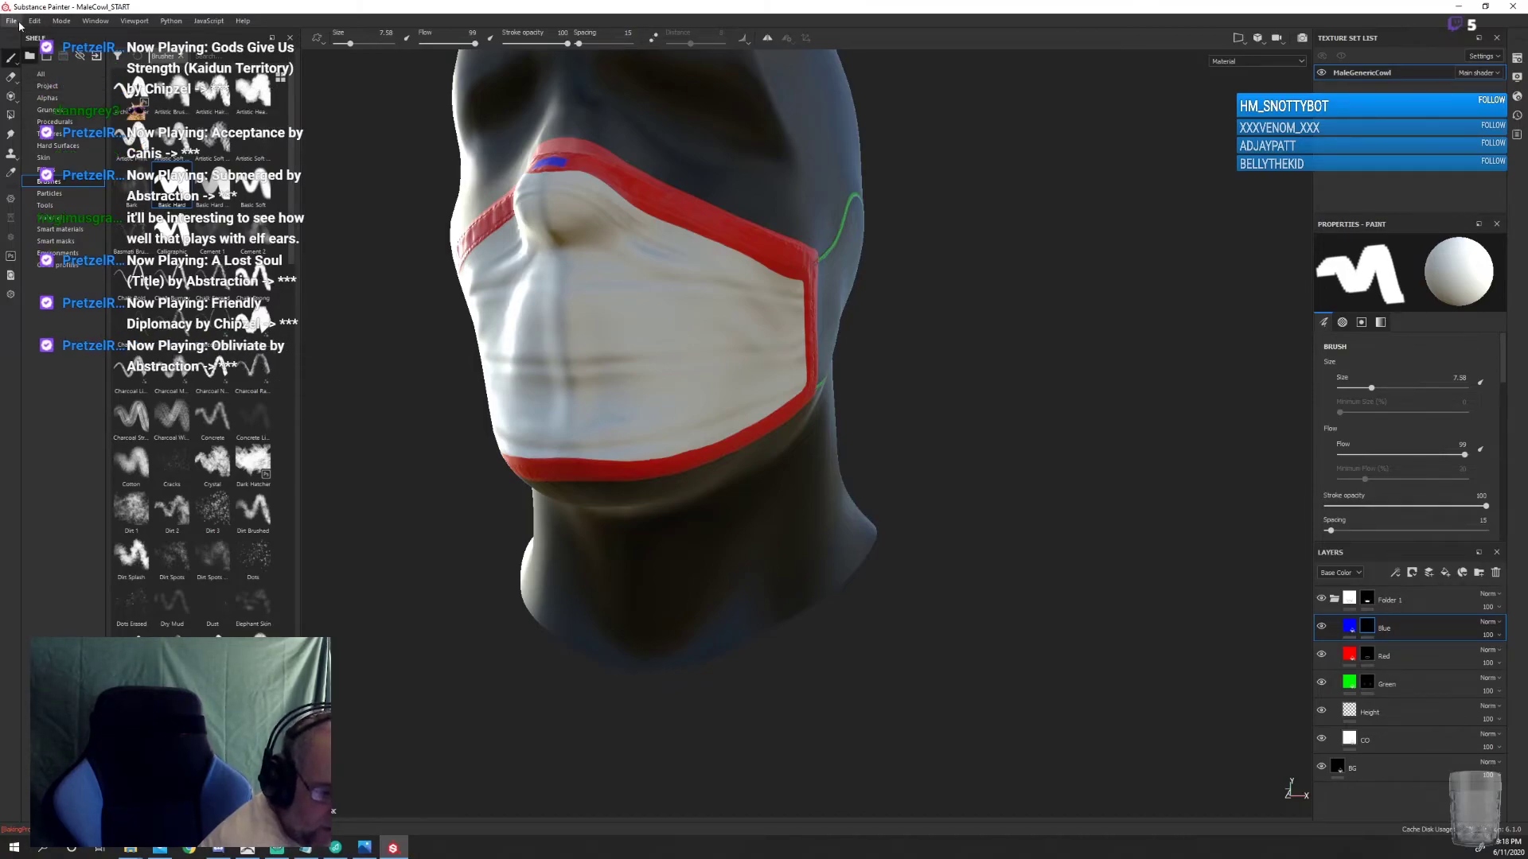
pyautogui.click(12, 20)
pyautogui.click(24, 151)
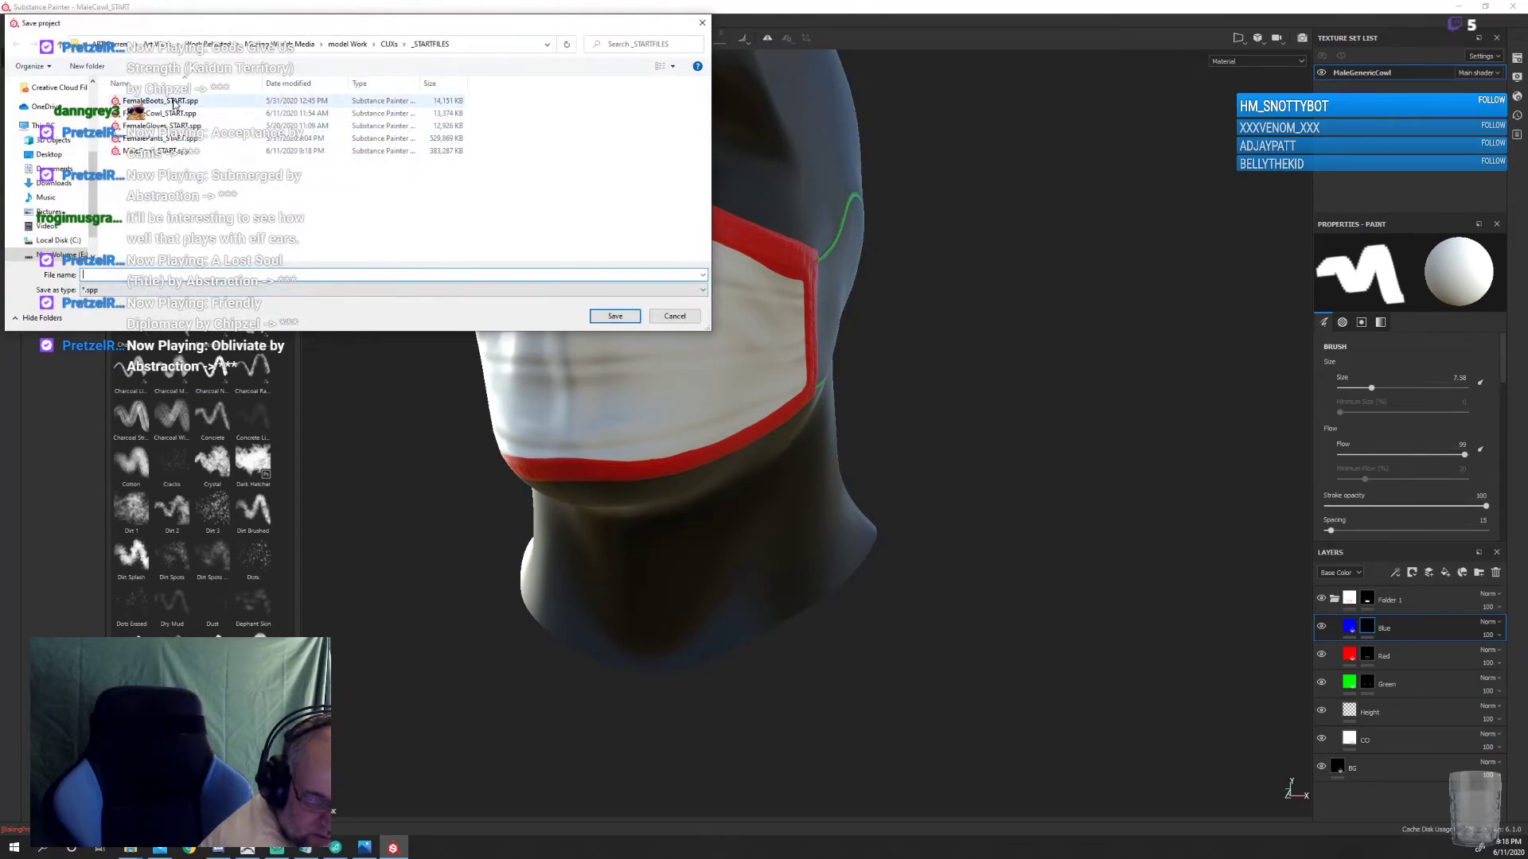
pyautogui.click(390, 45)
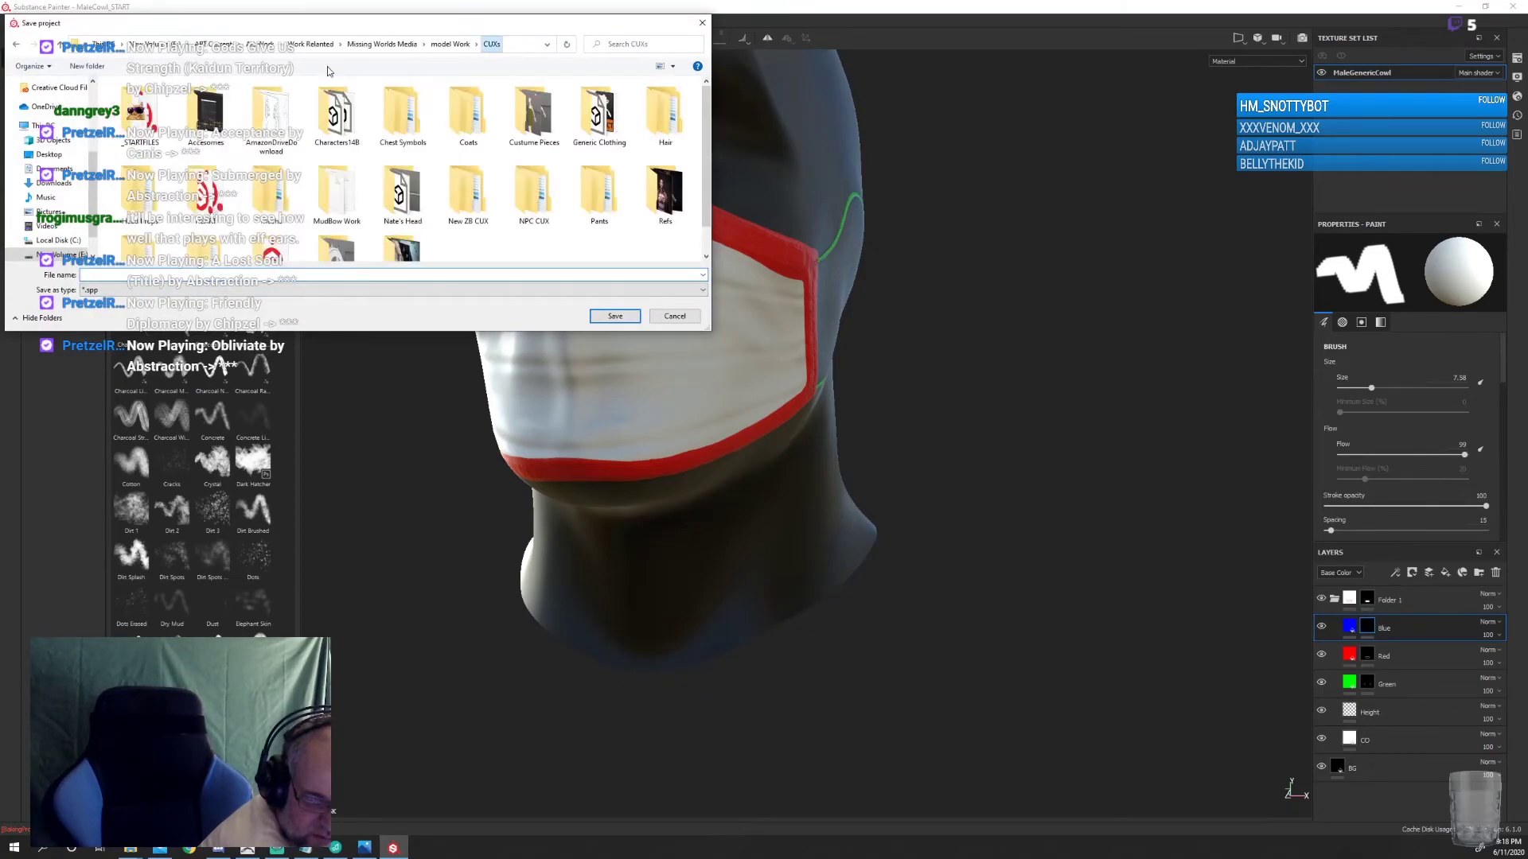
pyautogui.doubleClick(230, 122)
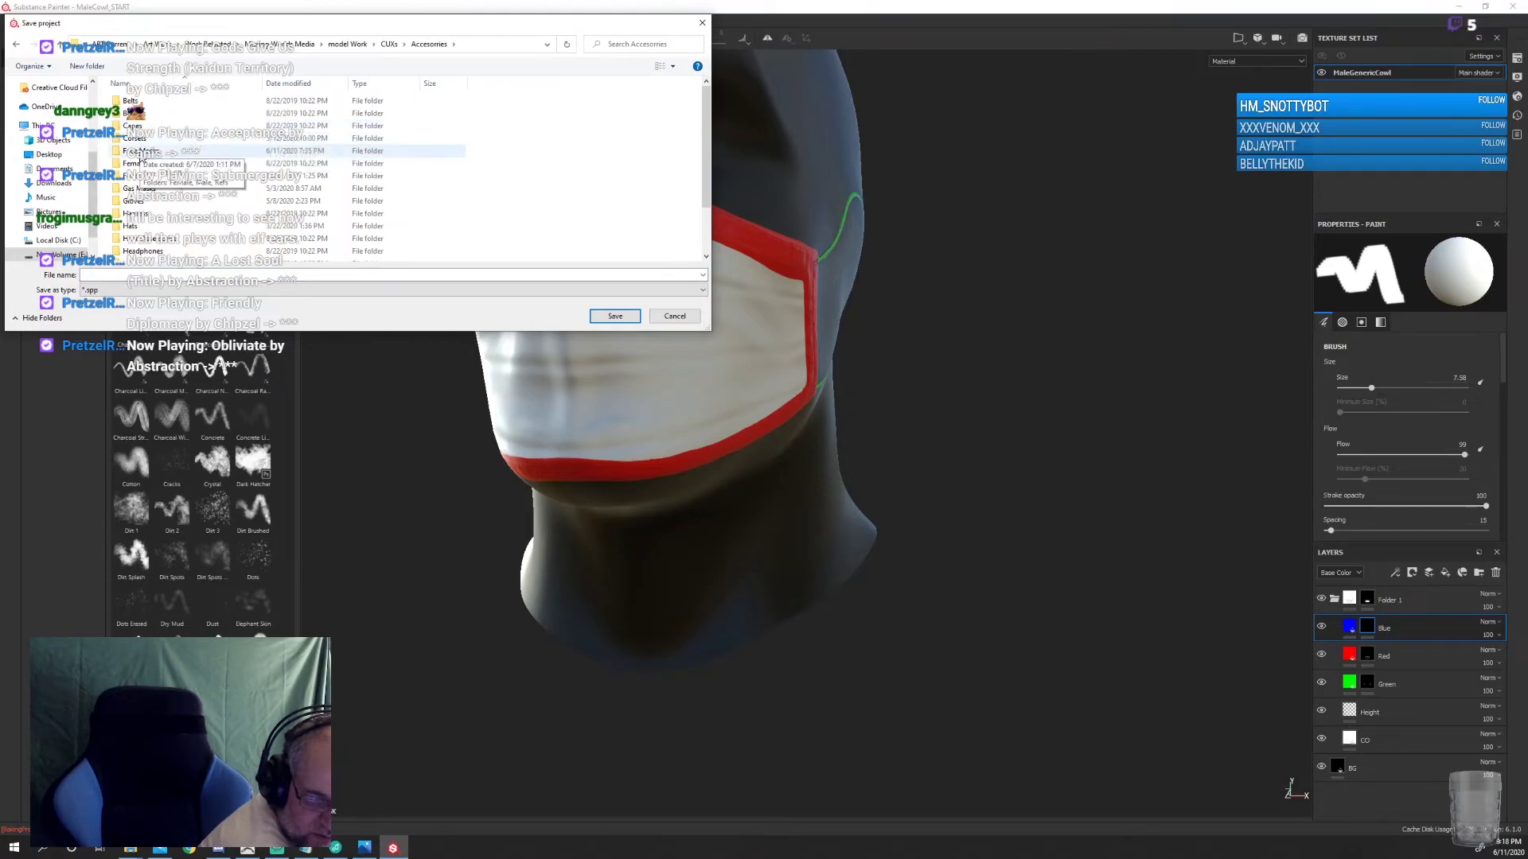
pyautogui.doubleClick(144, 153)
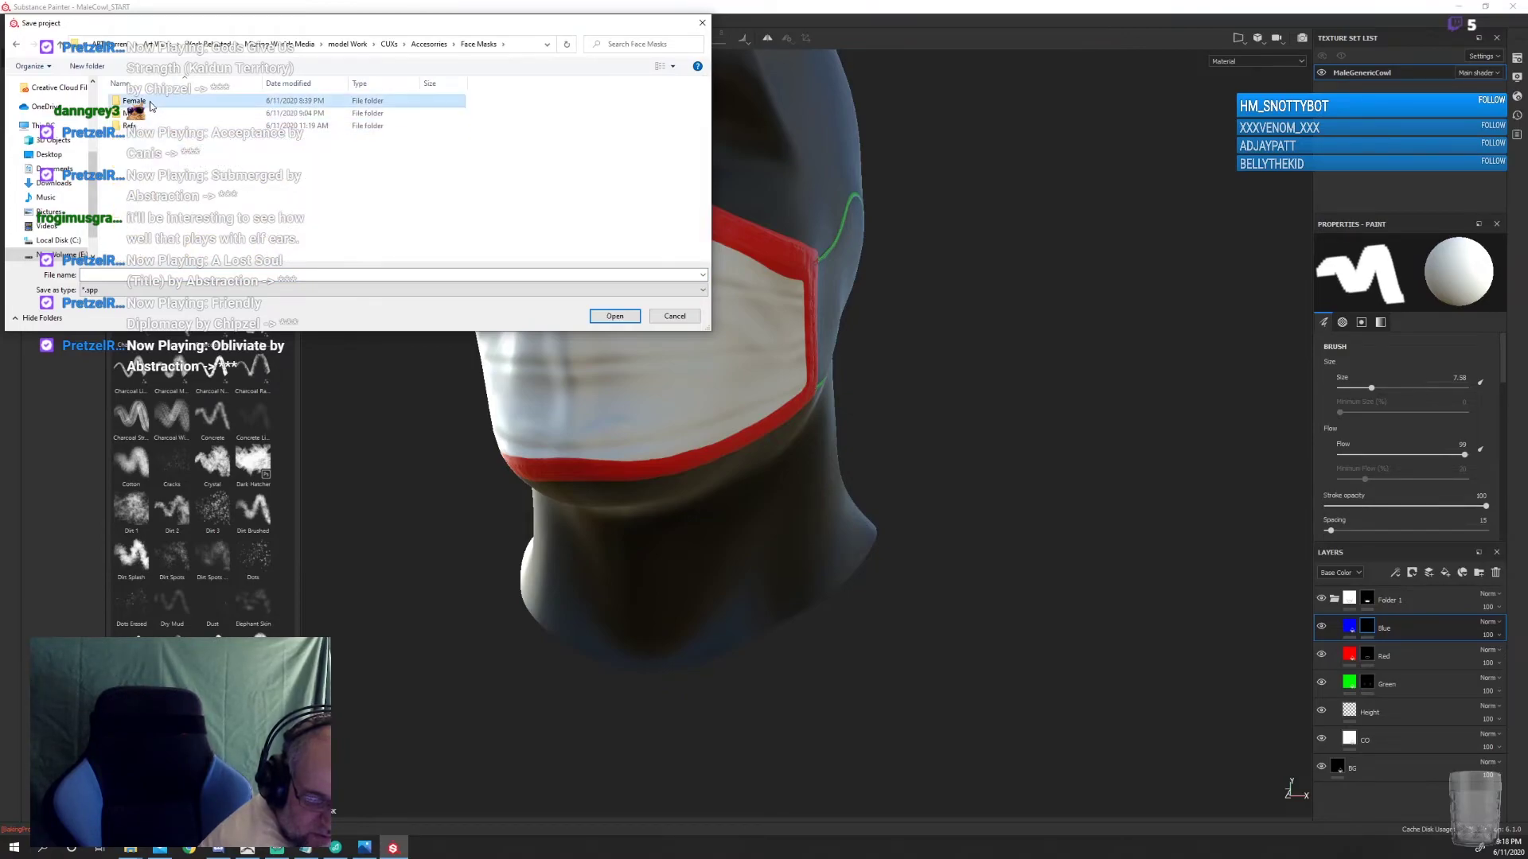
pyautogui.doubleClick(139, 113)
pyautogui.click(141, 275)
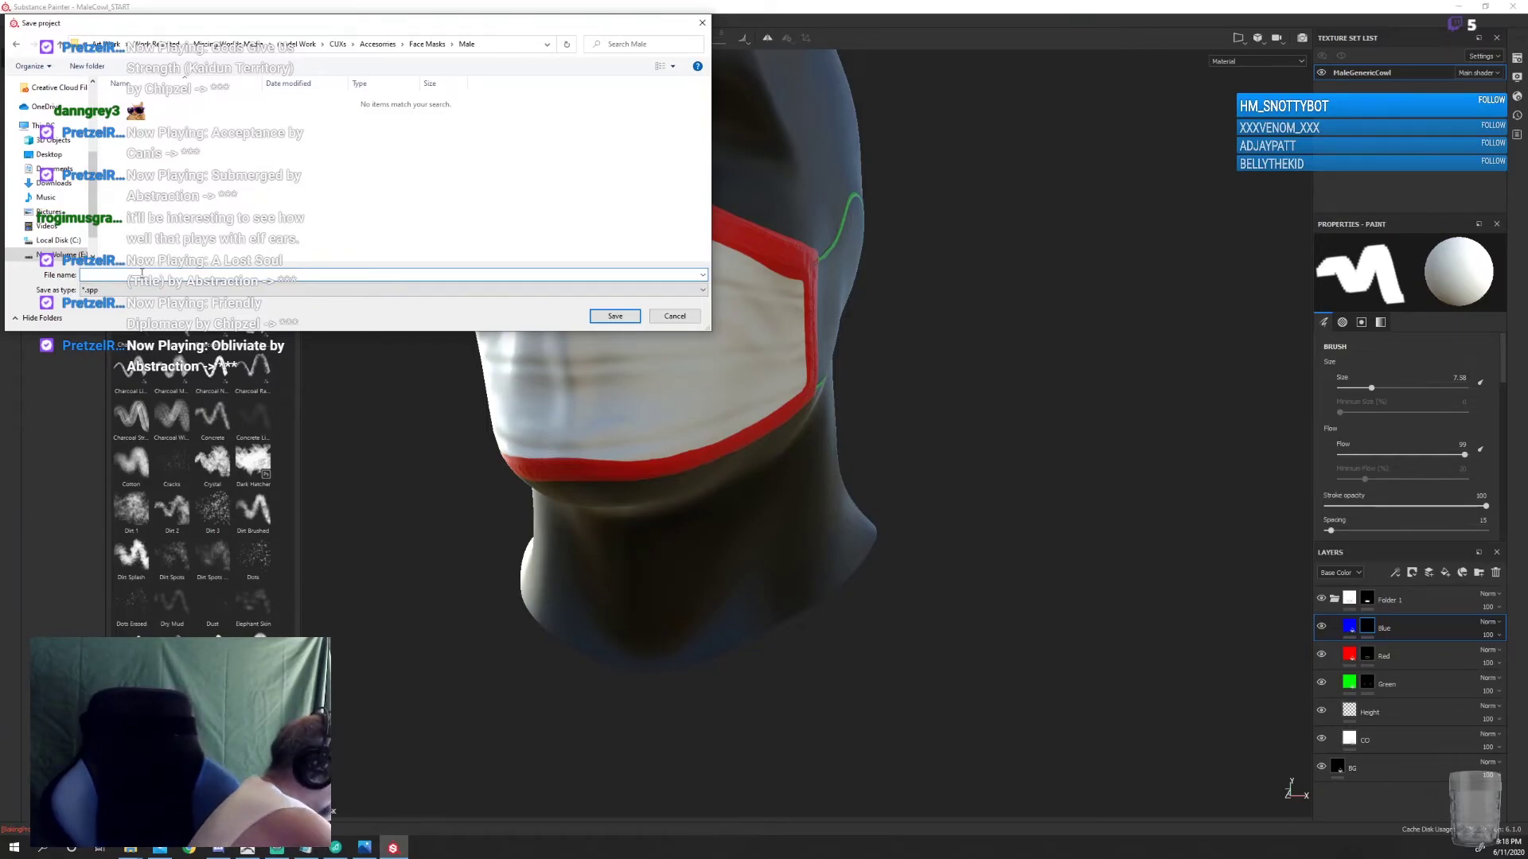
pyautogui.write('FaceMask')
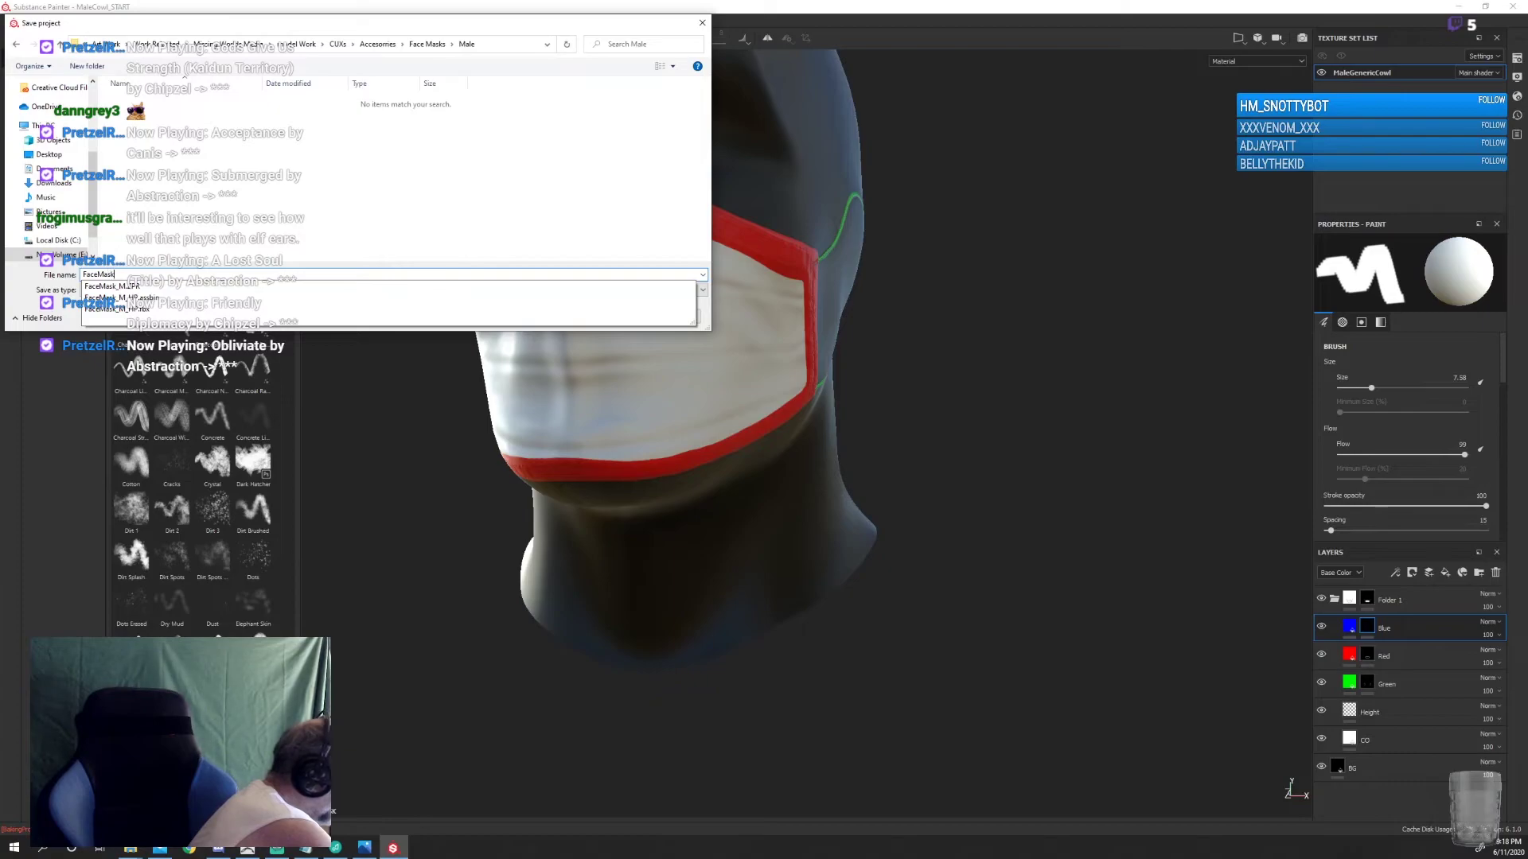
pyautogui.write('_M_')
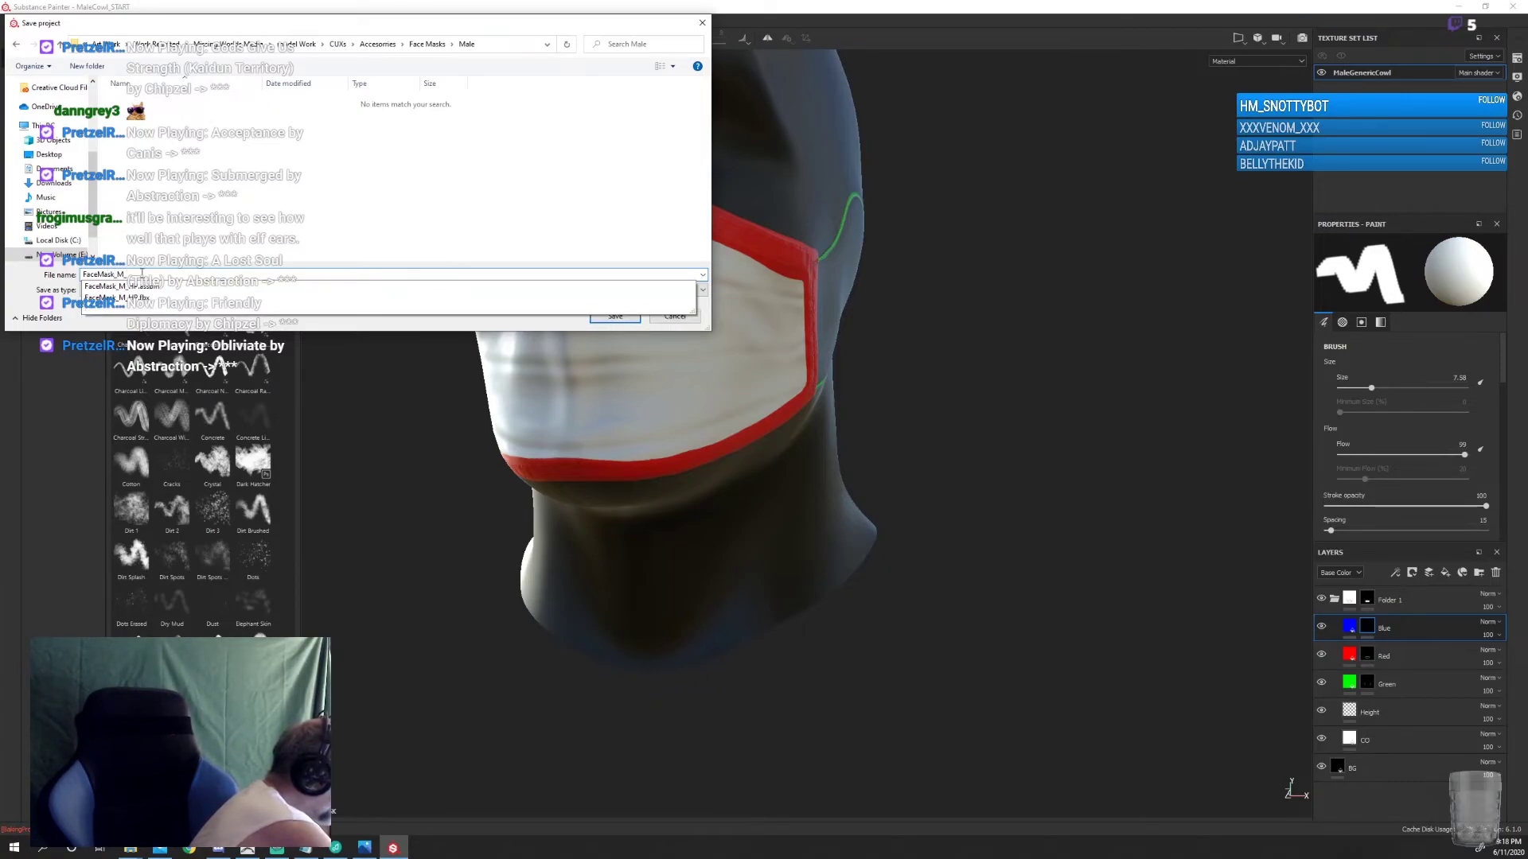
pyautogui.write('MATS')
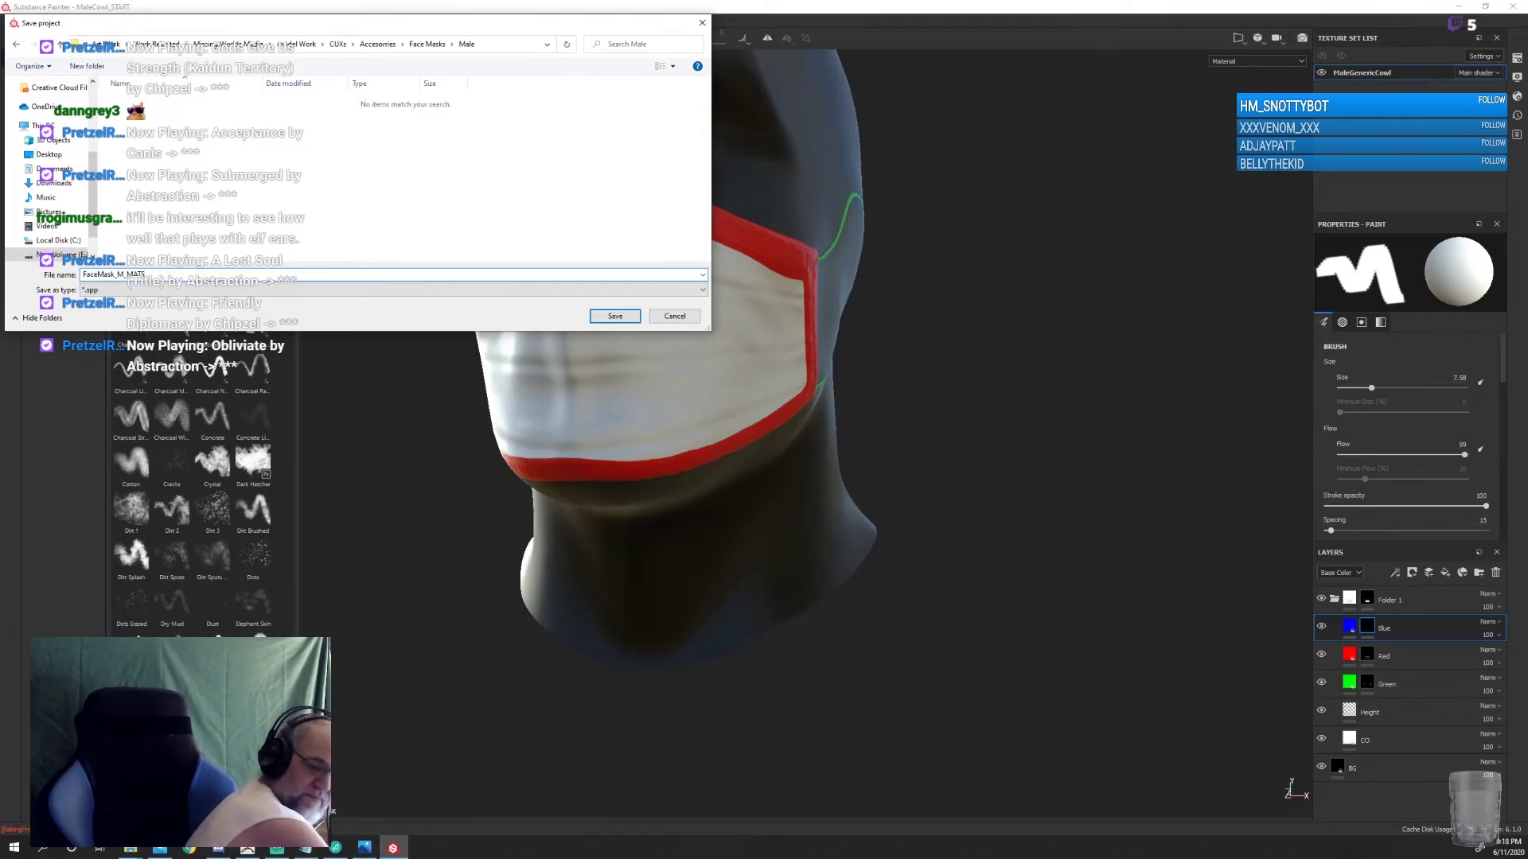
pyautogui.press('Return')
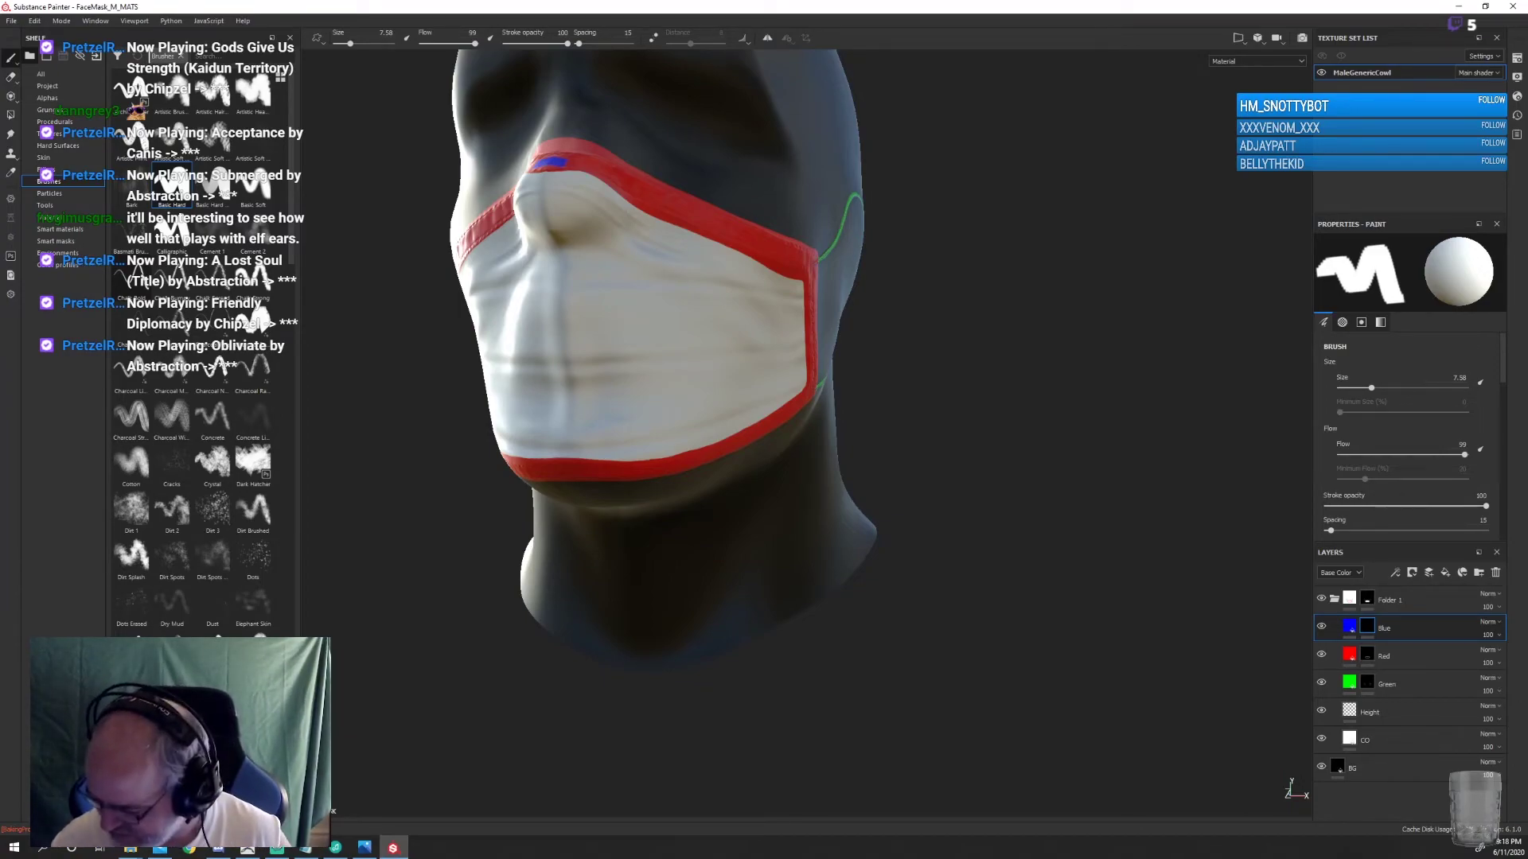
# Fill the CO layer with Polyester Hexagon Pattern Knit, tiled finer to about 15.66
pyautogui.click(1365, 740)
pyautogui.moveTo(1349, 739)
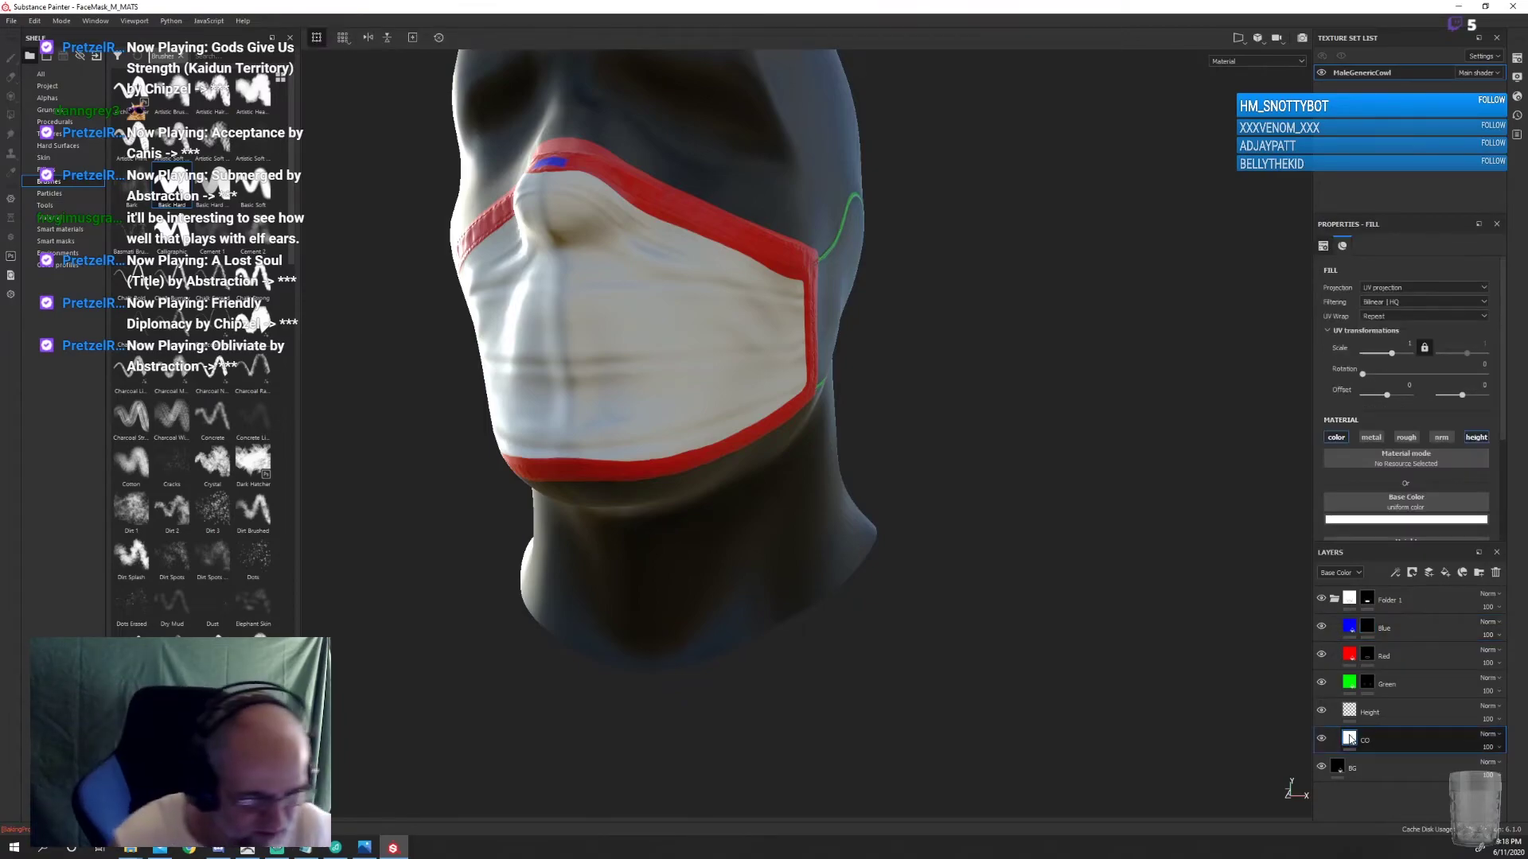
pyautogui.click(62, 217)
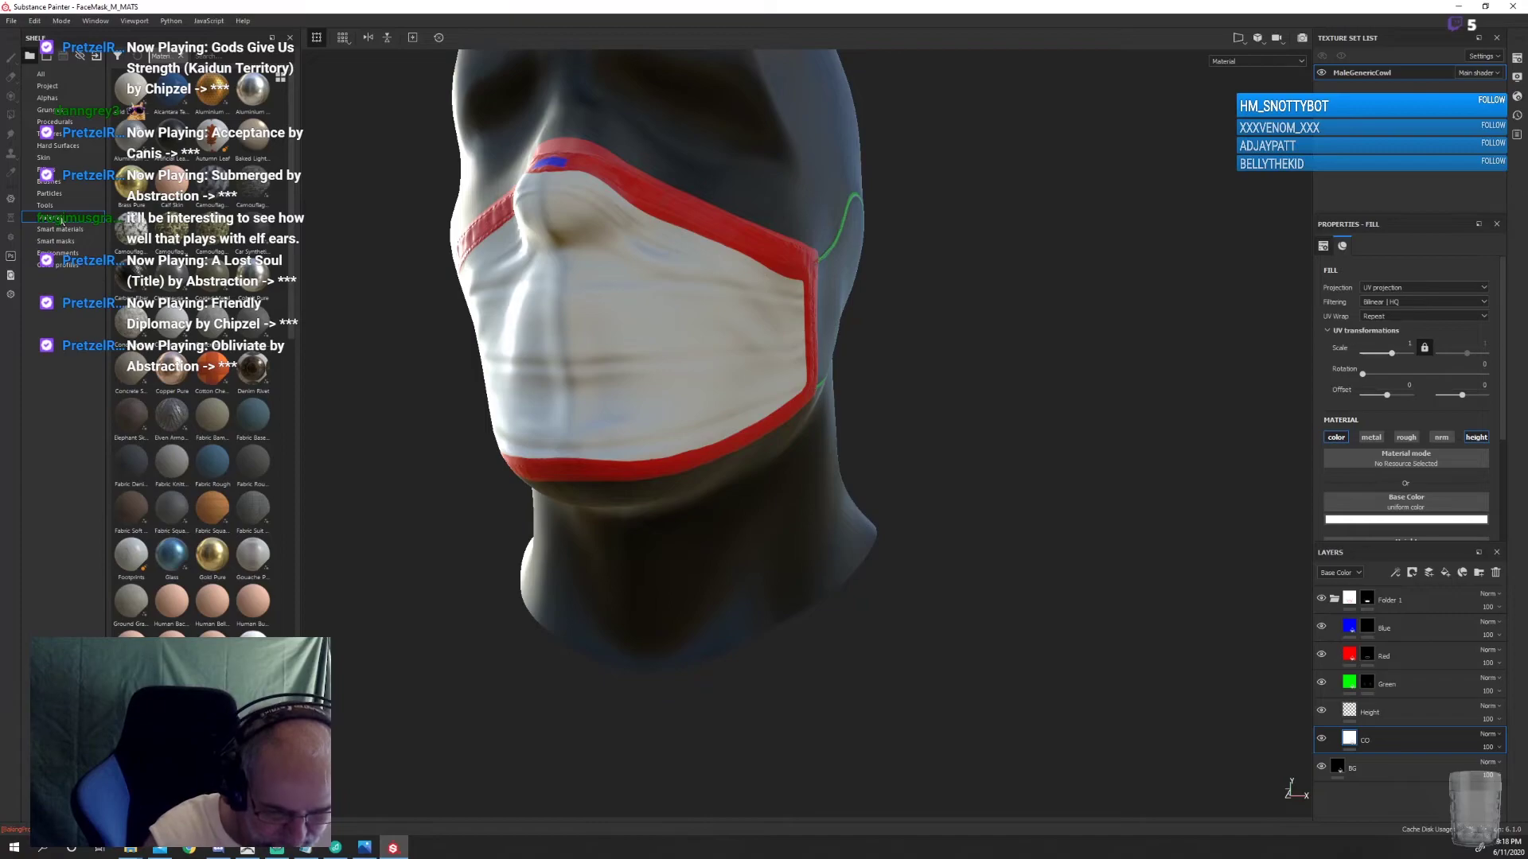
pyautogui.moveTo(288, 284); pyautogui.dragTo(317, 605)
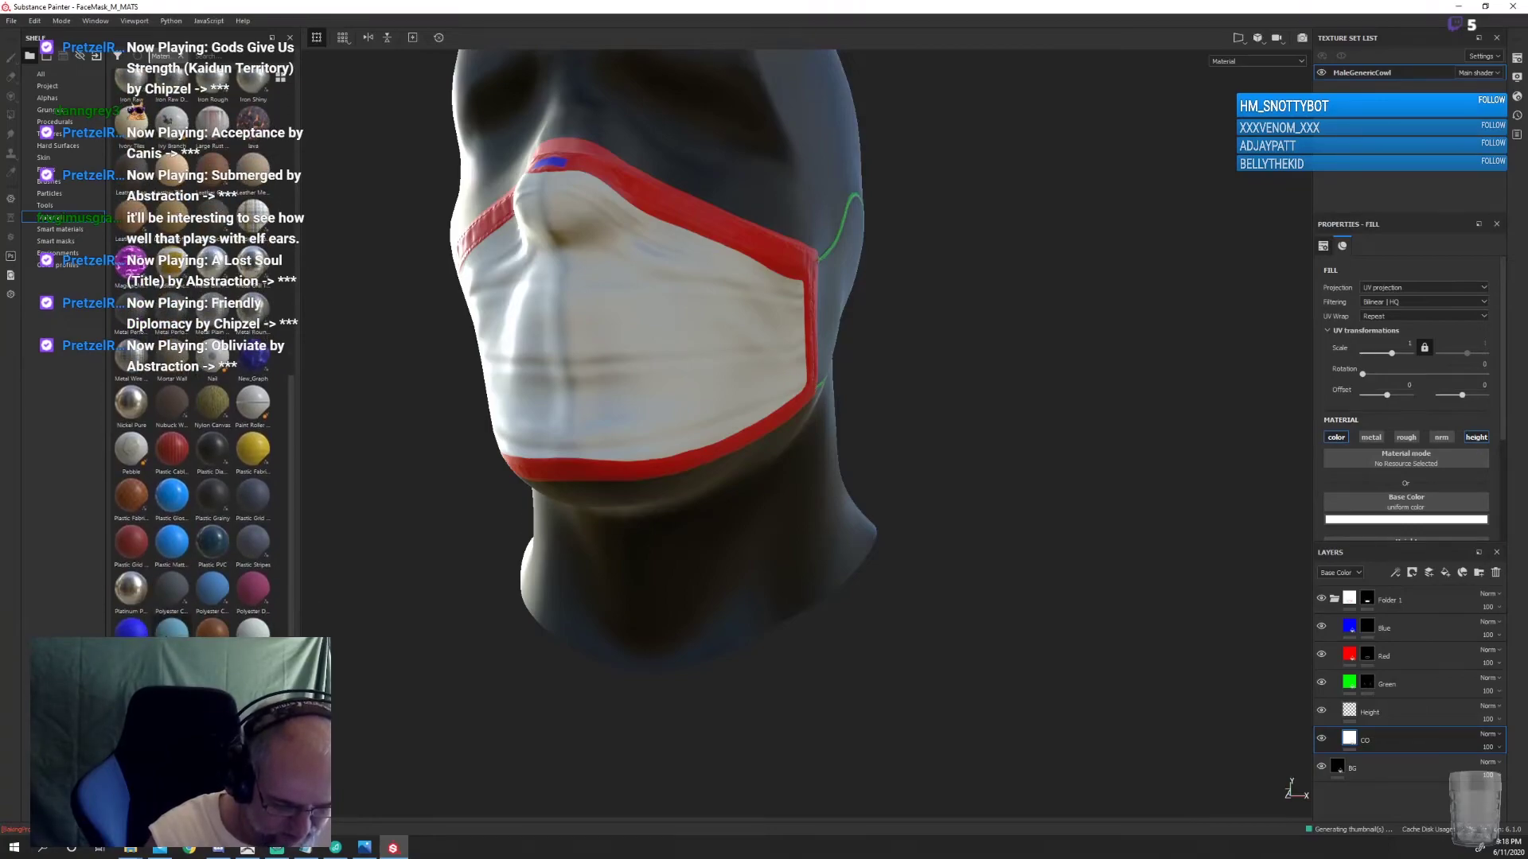
pyautogui.click(163, 634)
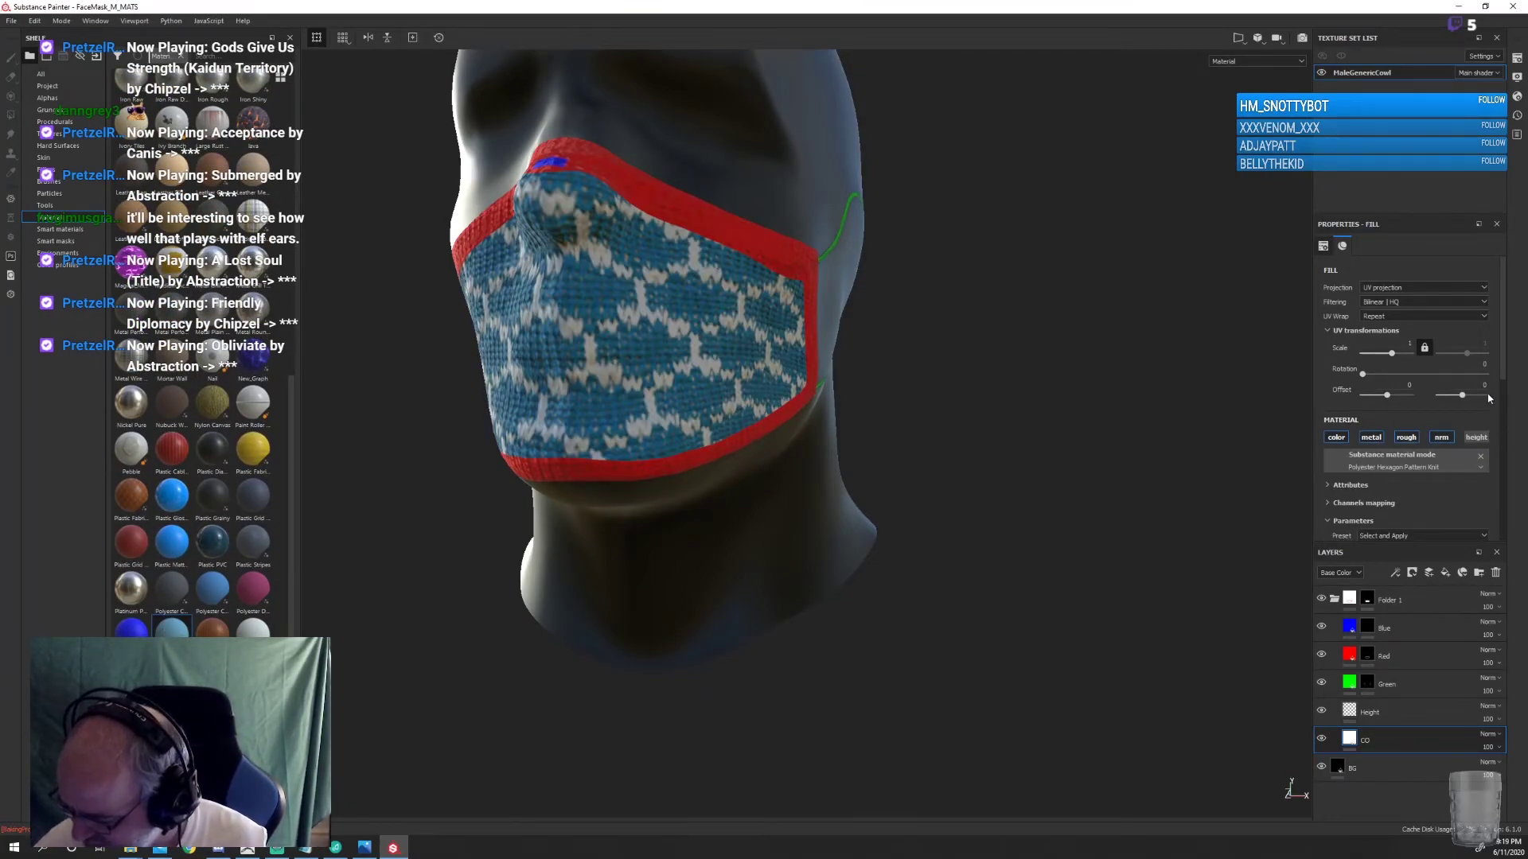
pyautogui.moveTo(1391, 353); pyautogui.dragTo(1393, 354)
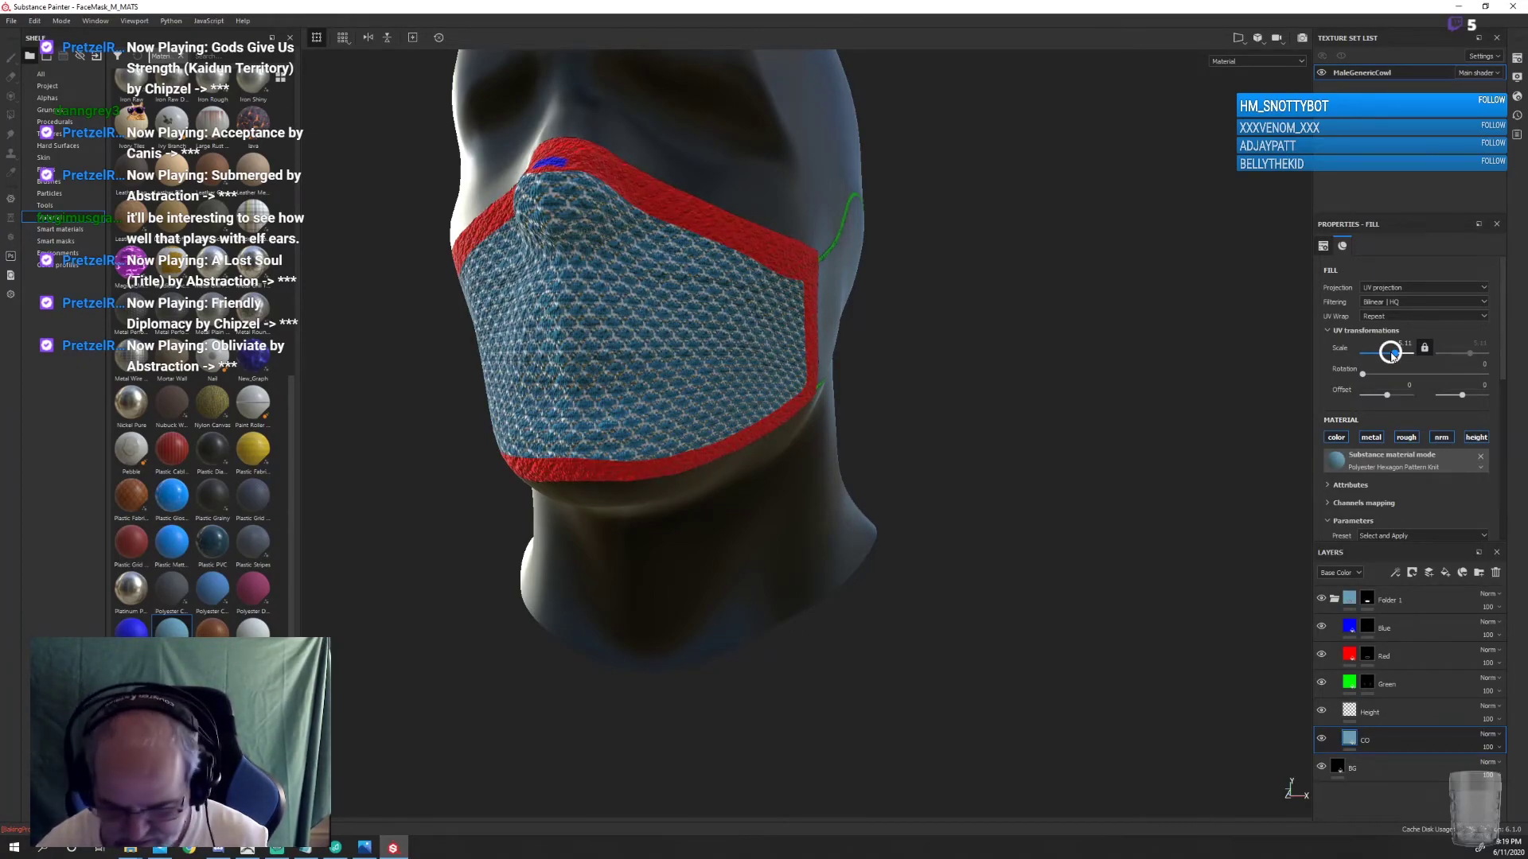
pyautogui.moveTo(1396, 352); pyautogui.dragTo(1397, 355)
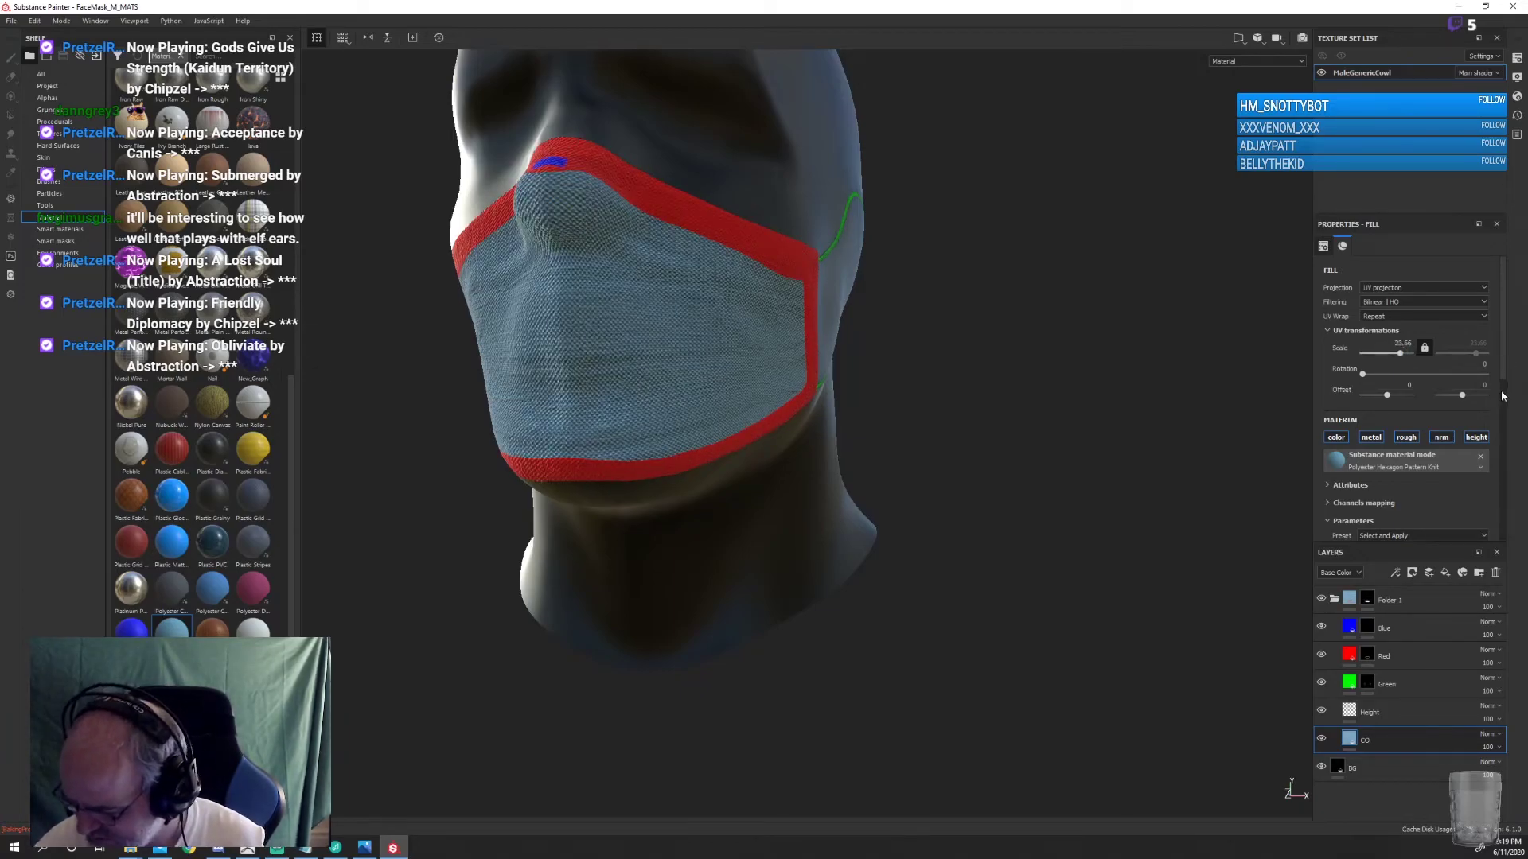
# Set the knit fabric's Color 2 to a matching light blue
pyautogui.scroll(-5, 1424, 363)
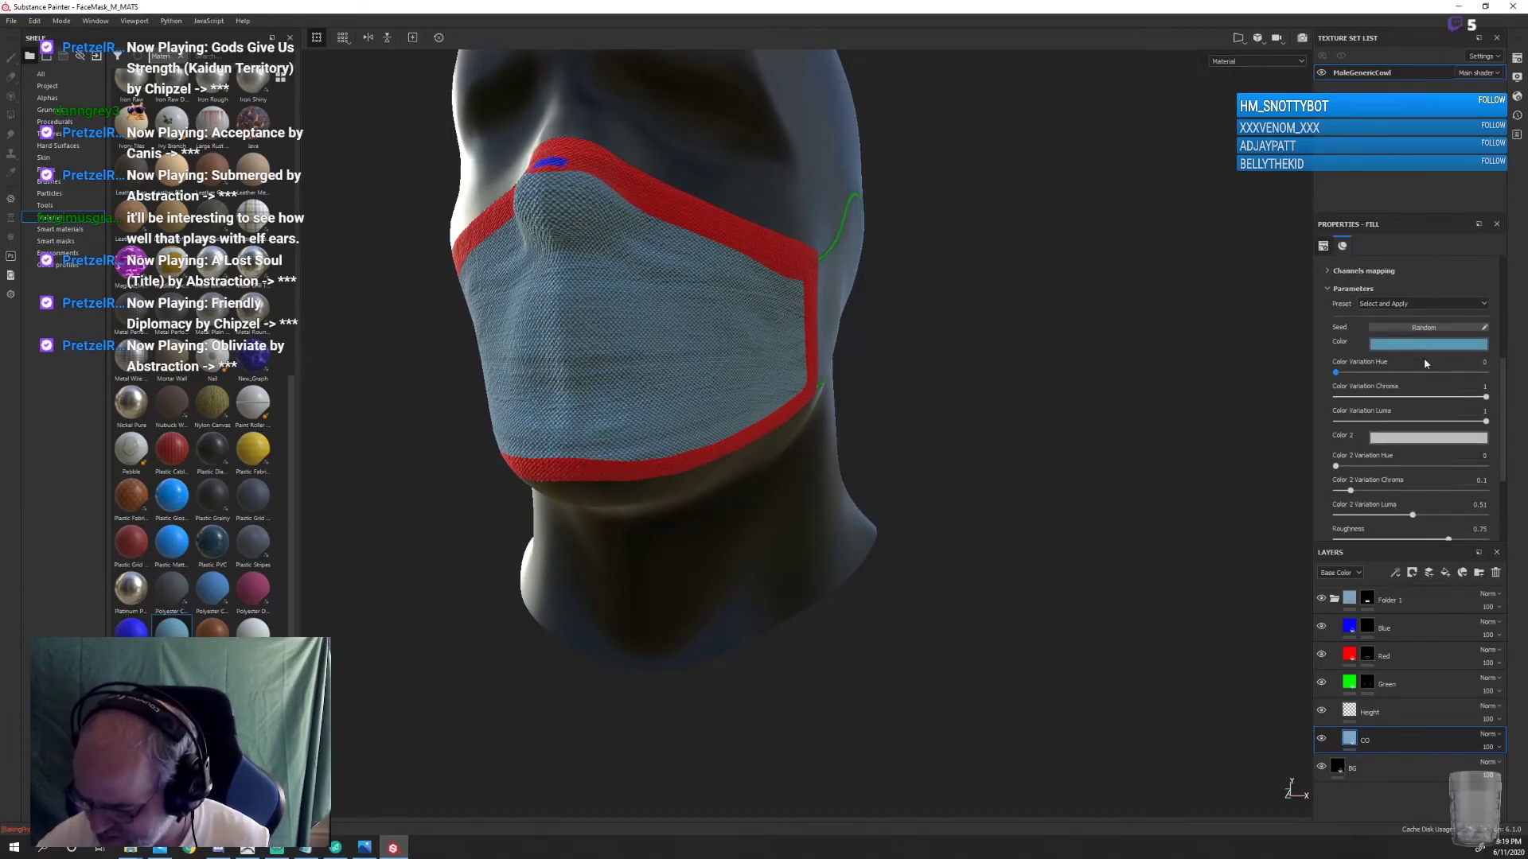
pyautogui.click(1419, 432)
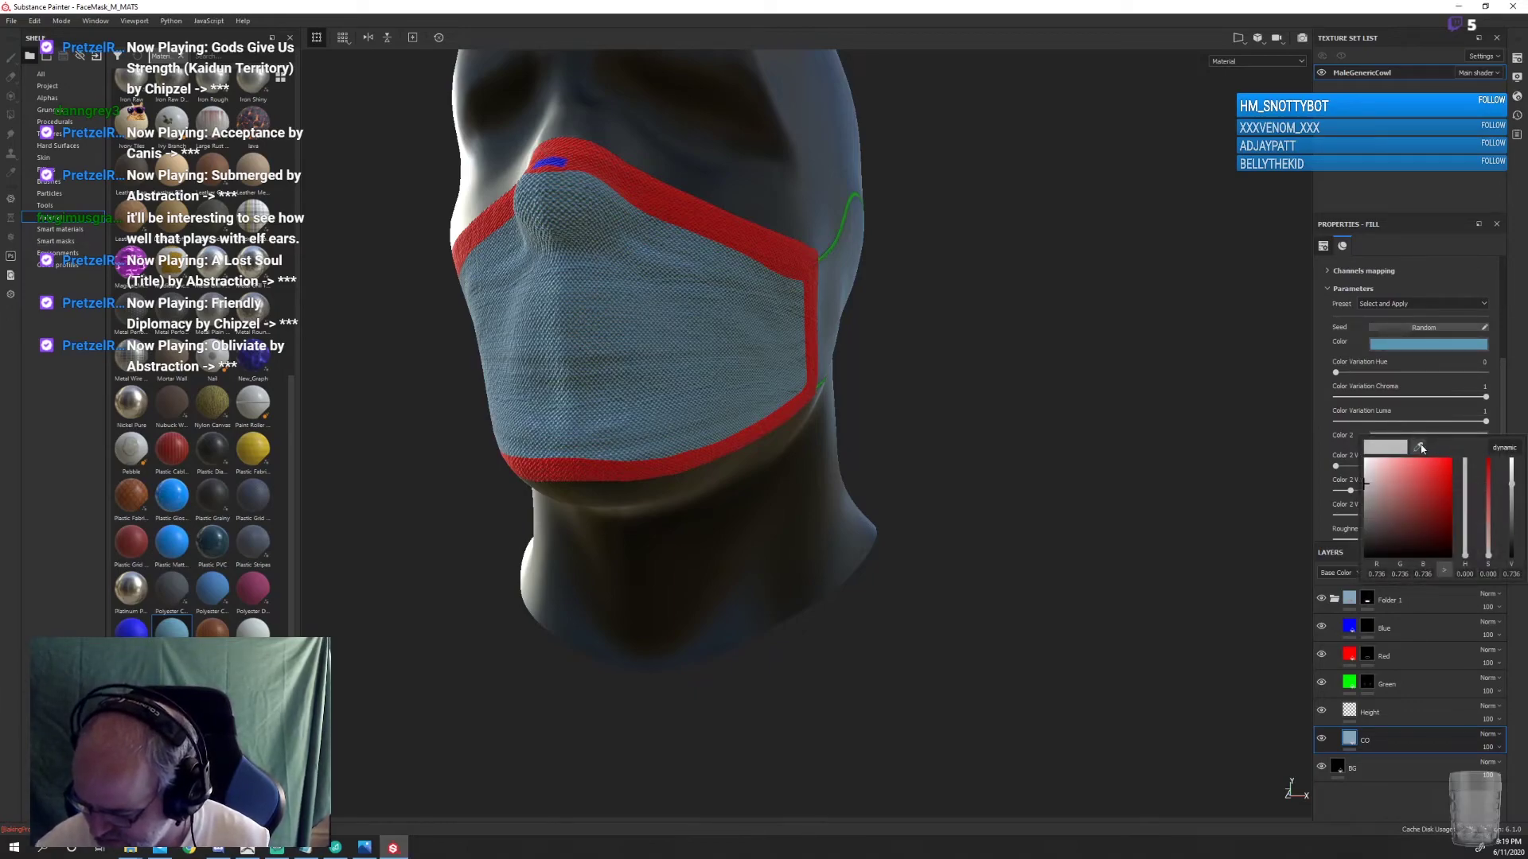
pyautogui.click(1422, 448)
pyautogui.click(1432, 347)
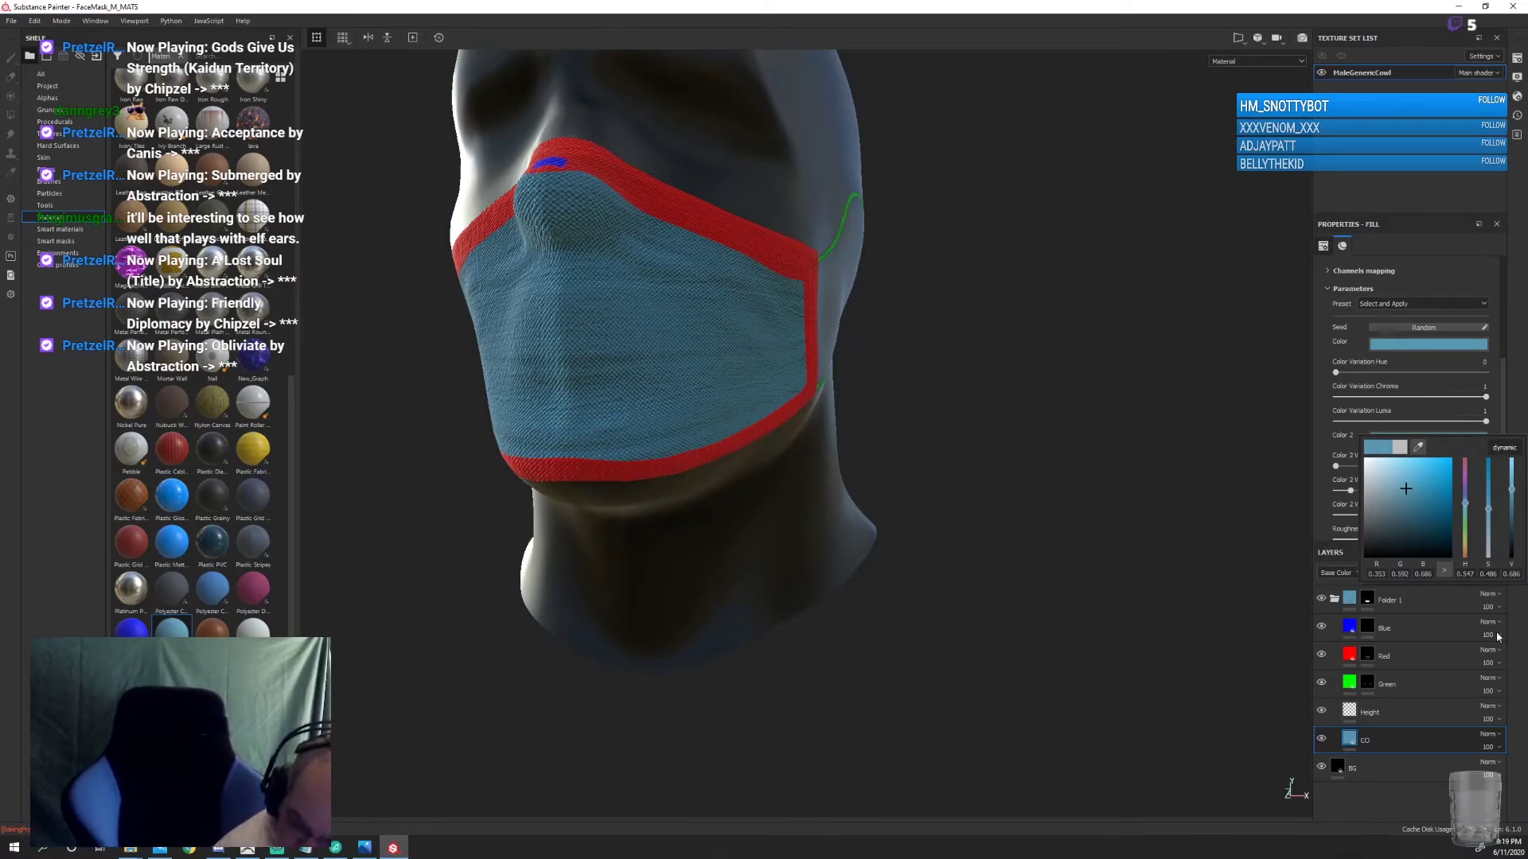
pyautogui.click(1276, 631)
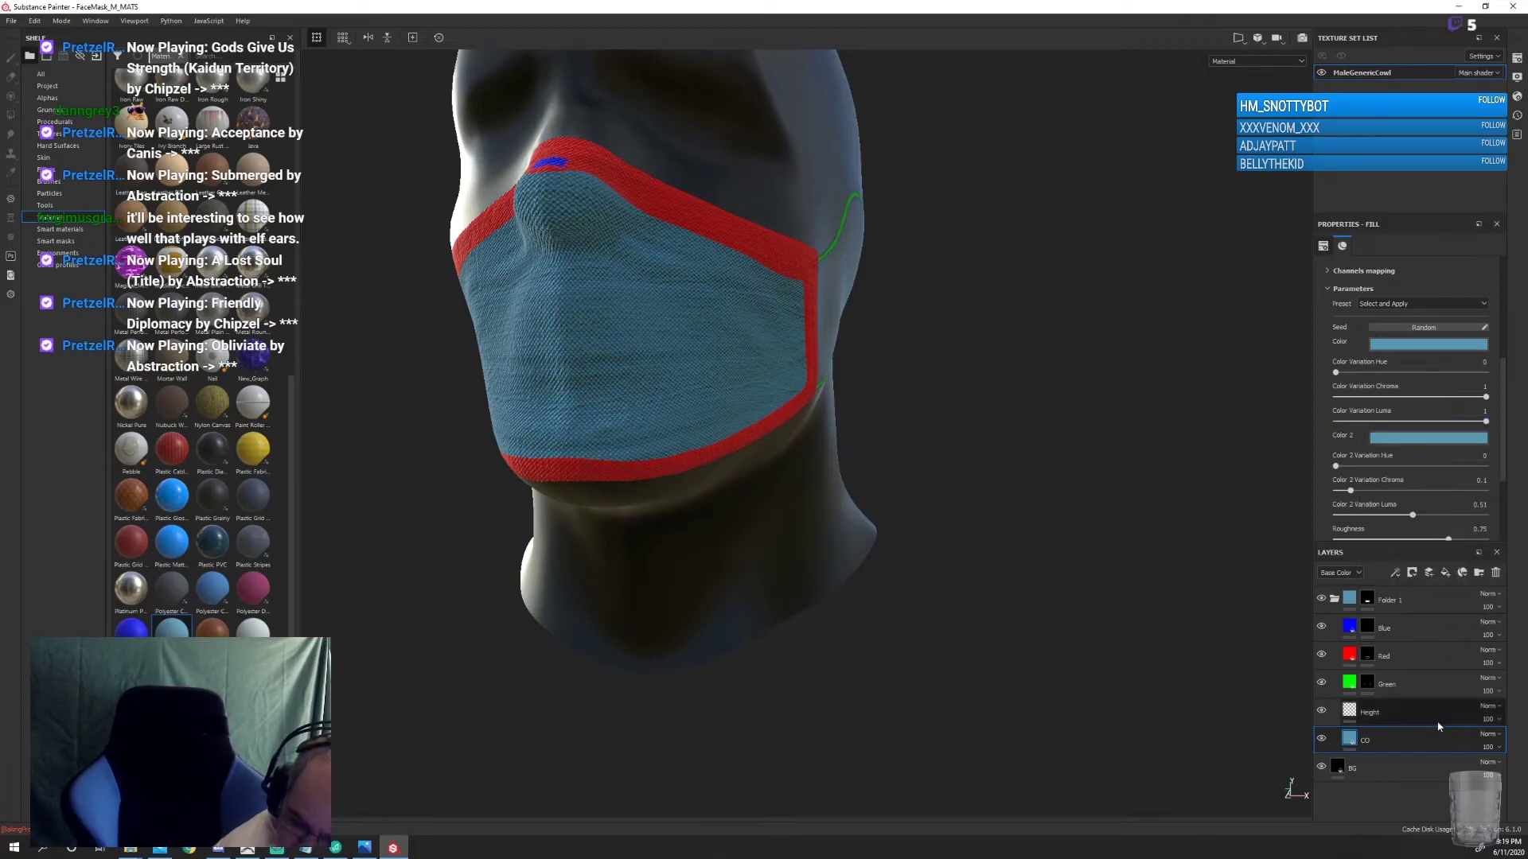
# Copy the CO layer's blue knit fabric content from its layer options menu
pyautogui.rightClick(1353, 740)
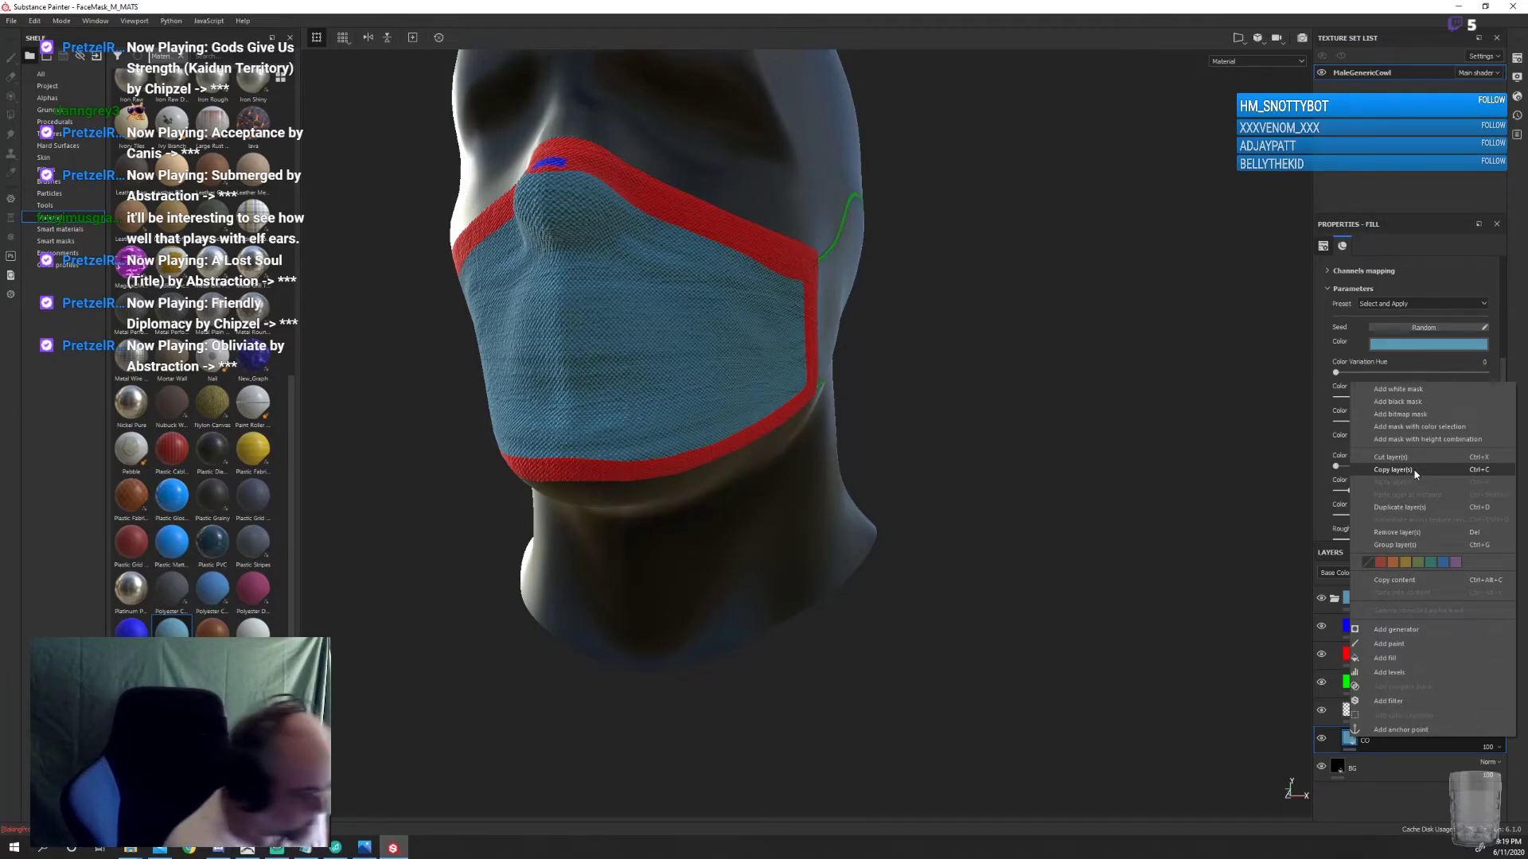
pyautogui.click(1233, 534)
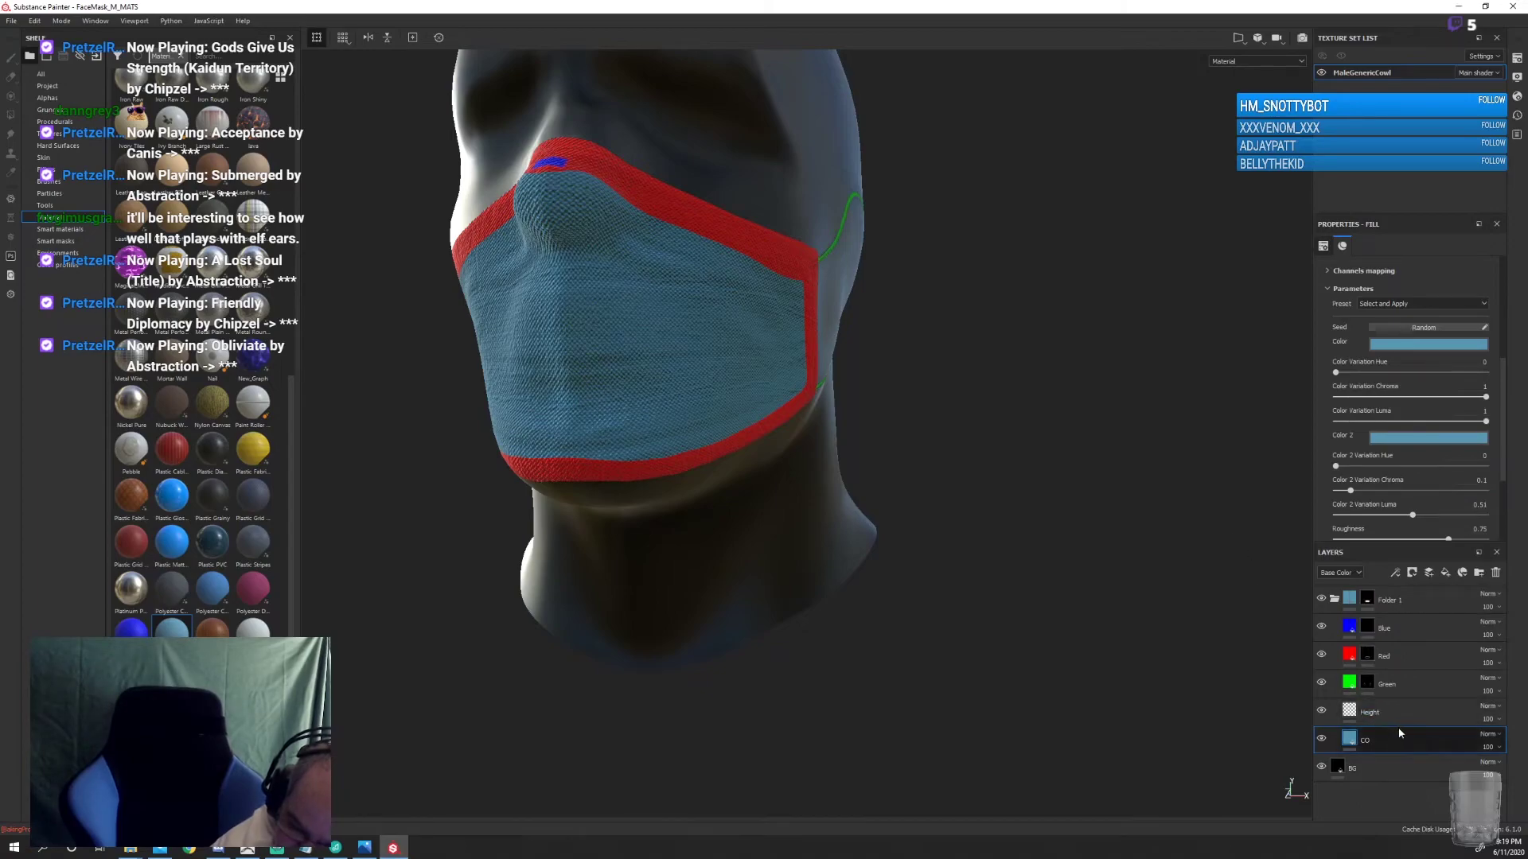
pyautogui.rightClick(1415, 748)
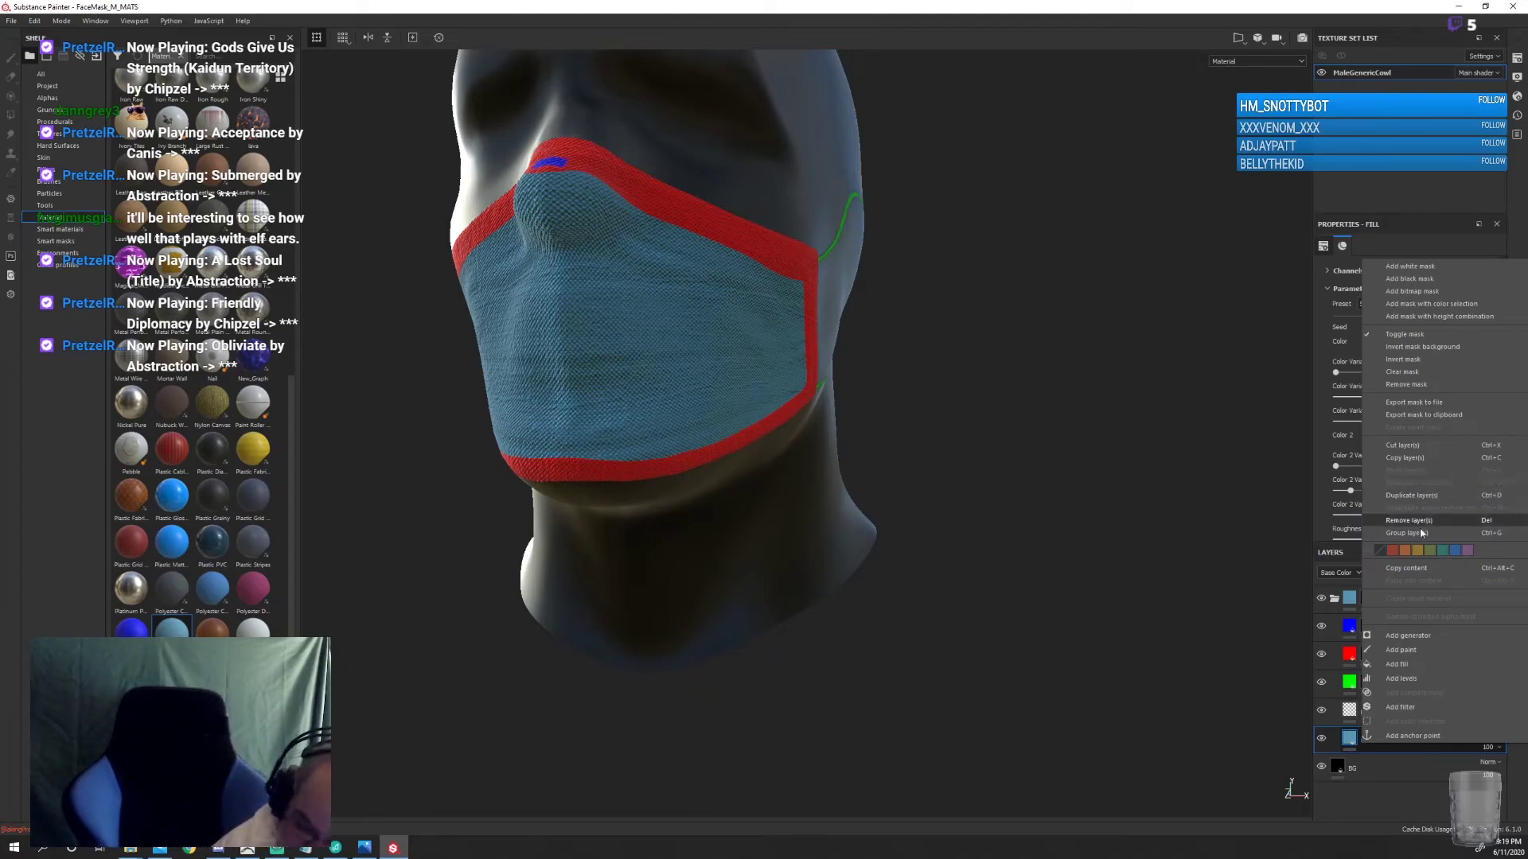
pyautogui.click(1411, 570)
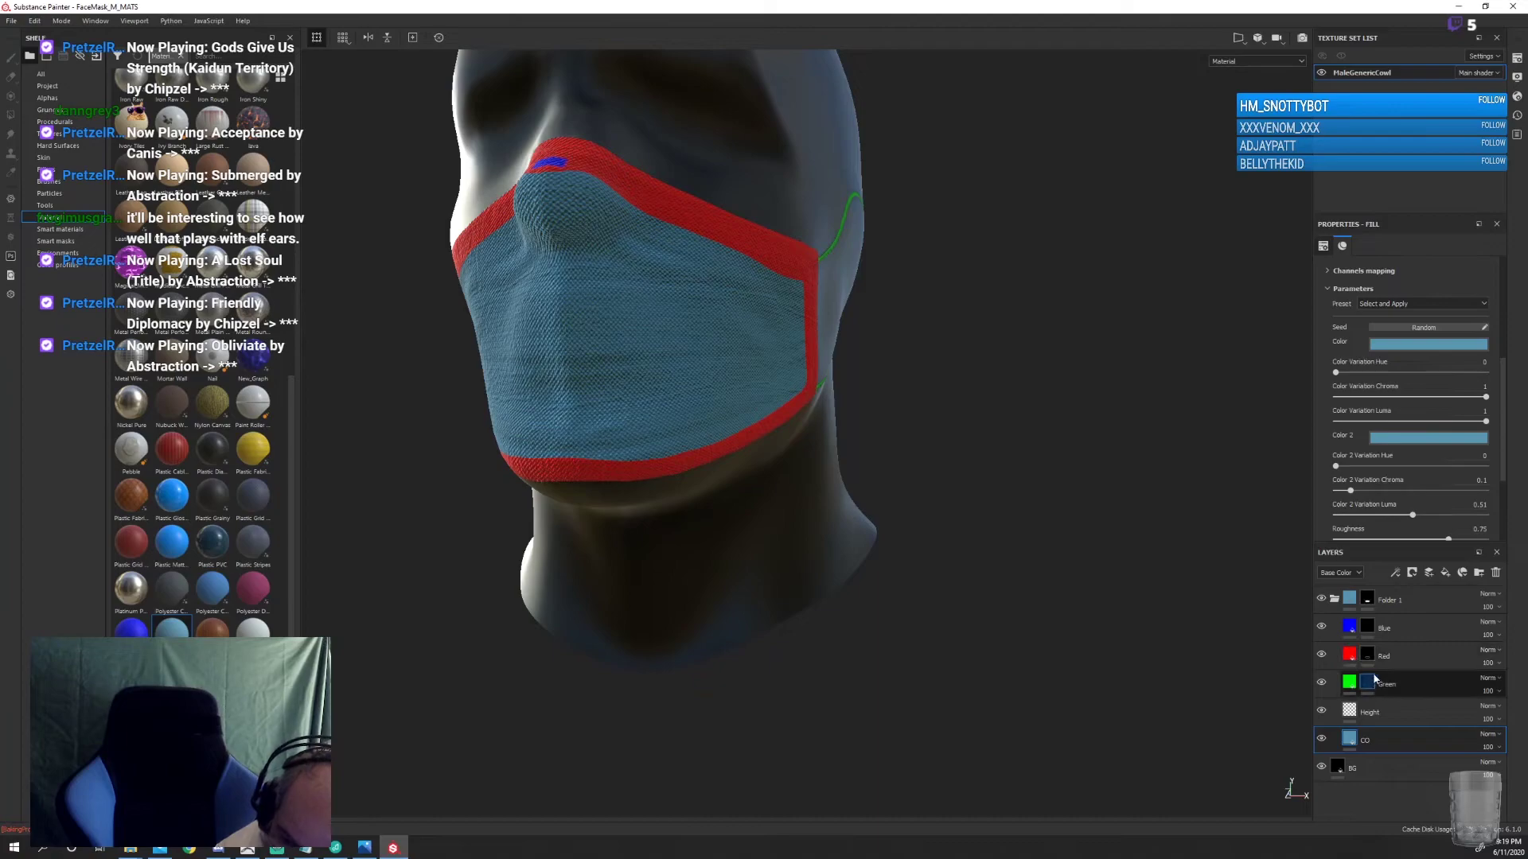
# Paste the knit fabric into the Red trim layer and set its colour to pure white
pyautogui.click(1353, 659)
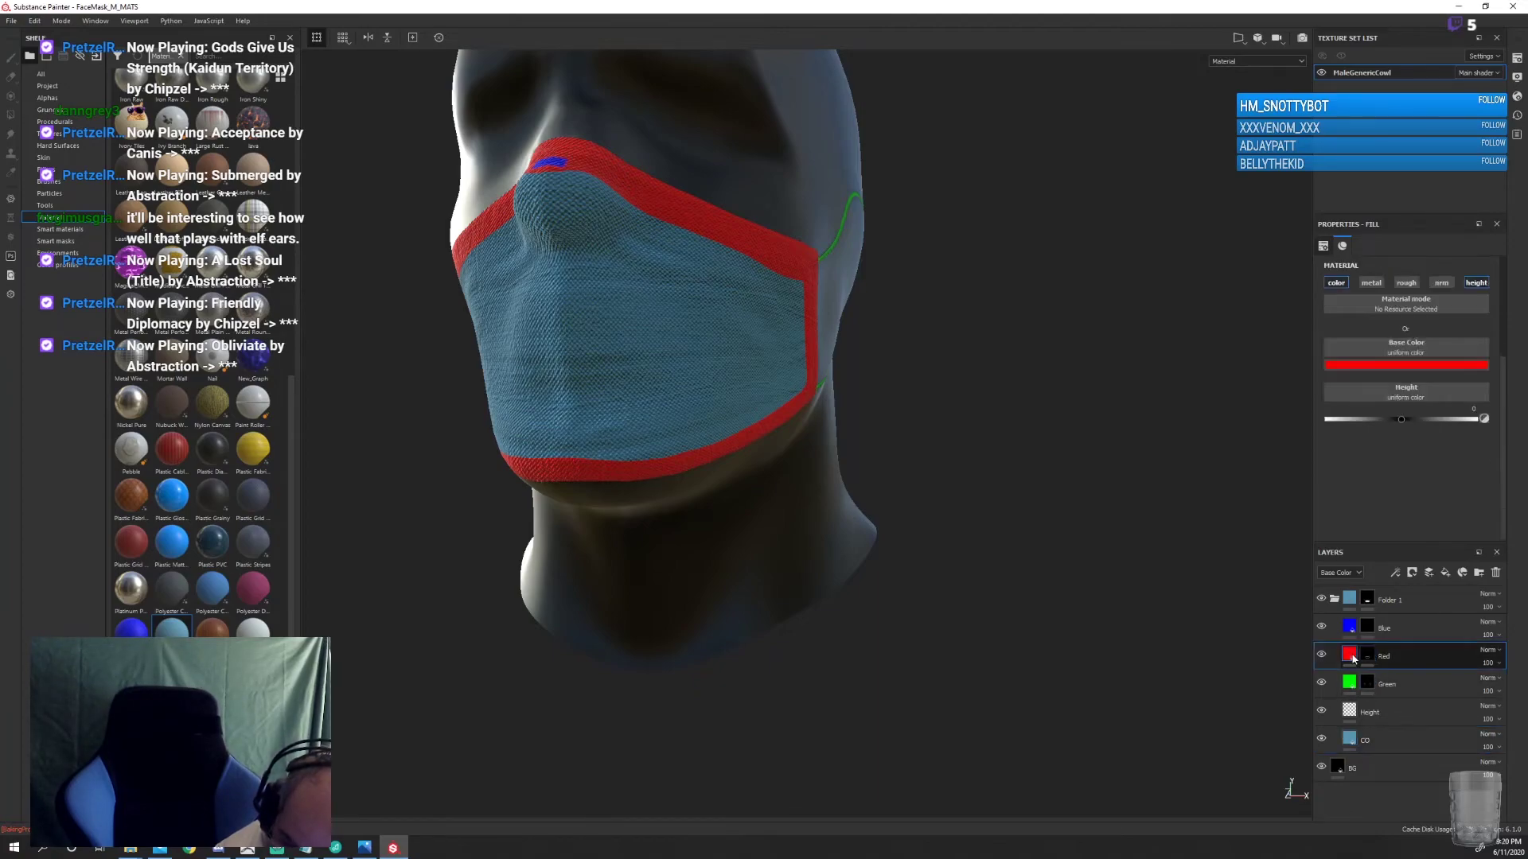
pyautogui.rightClick(1353, 659)
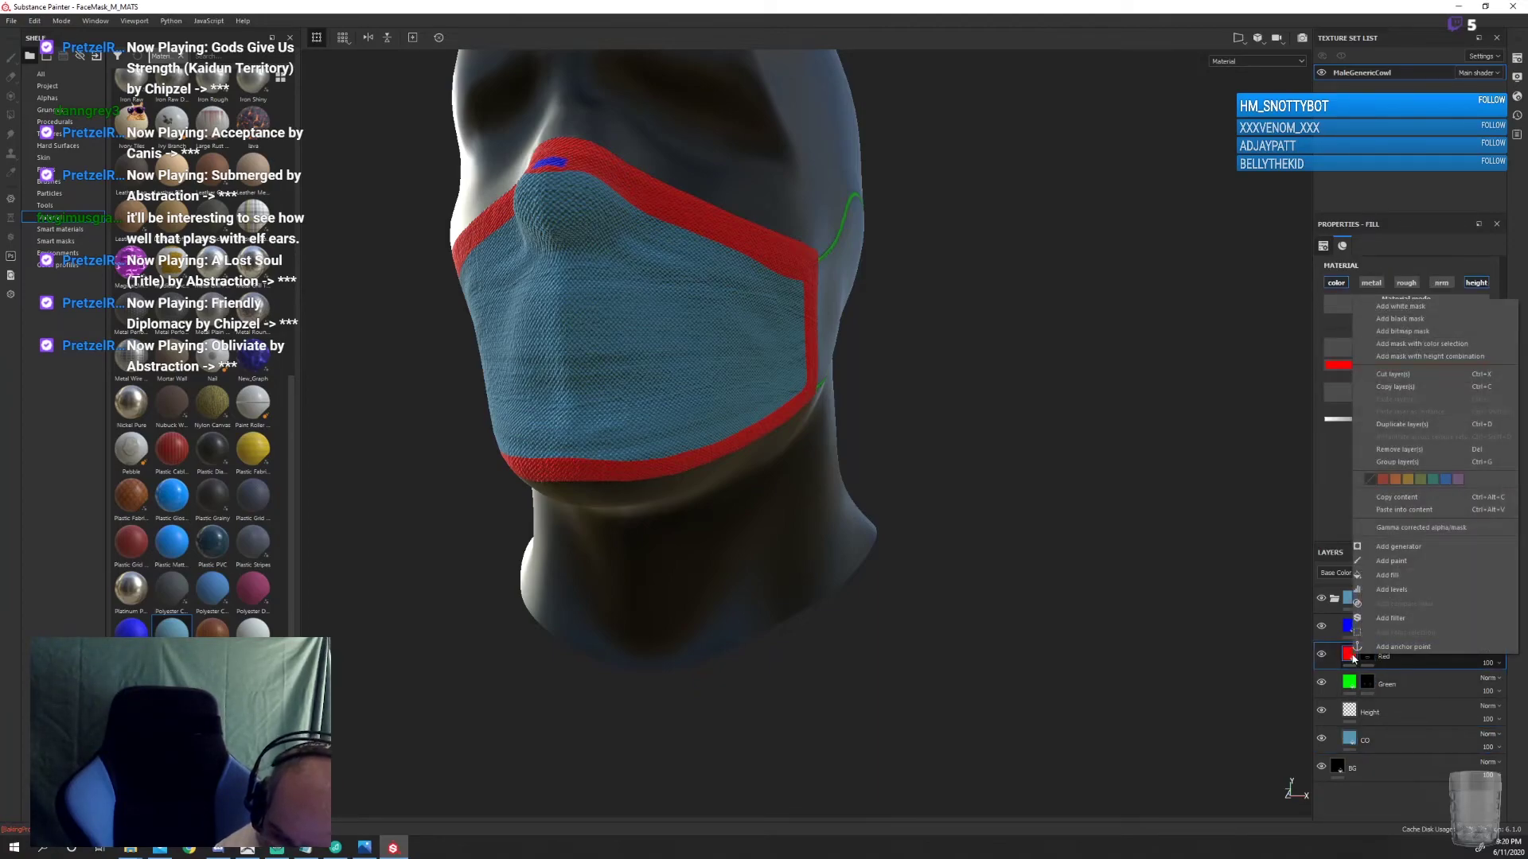
pyautogui.click(1402, 509)
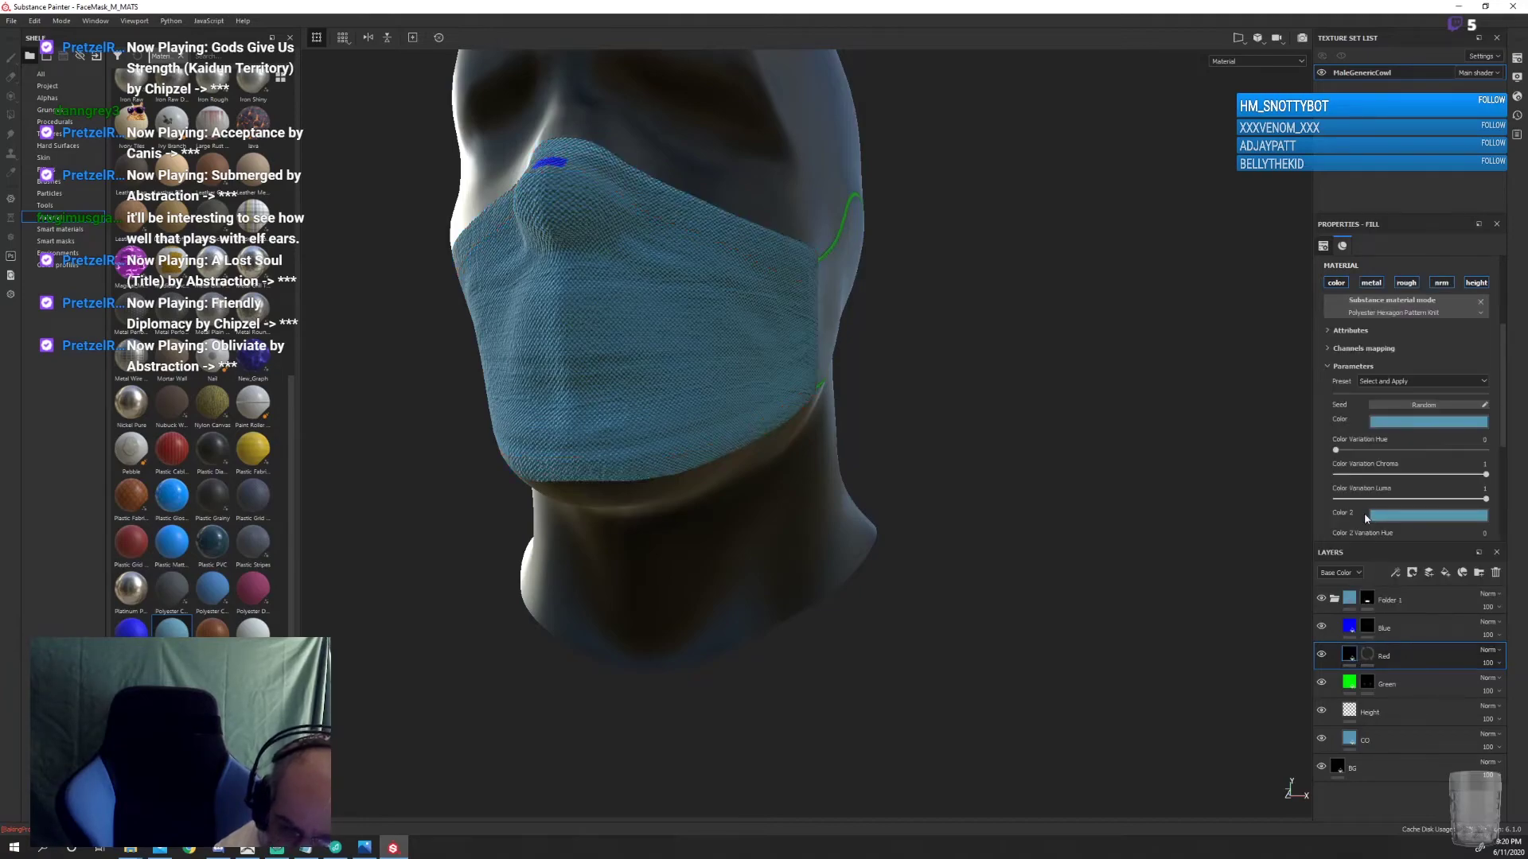
pyautogui.click(1402, 424)
pyautogui.moveTo(1406, 459)
pyautogui.mouseDown()
pyautogui.moveTo(1347, 442)
pyautogui.moveTo(1391, 448)
pyautogui.moveTo(1368, 448)
pyautogui.mouseUp()
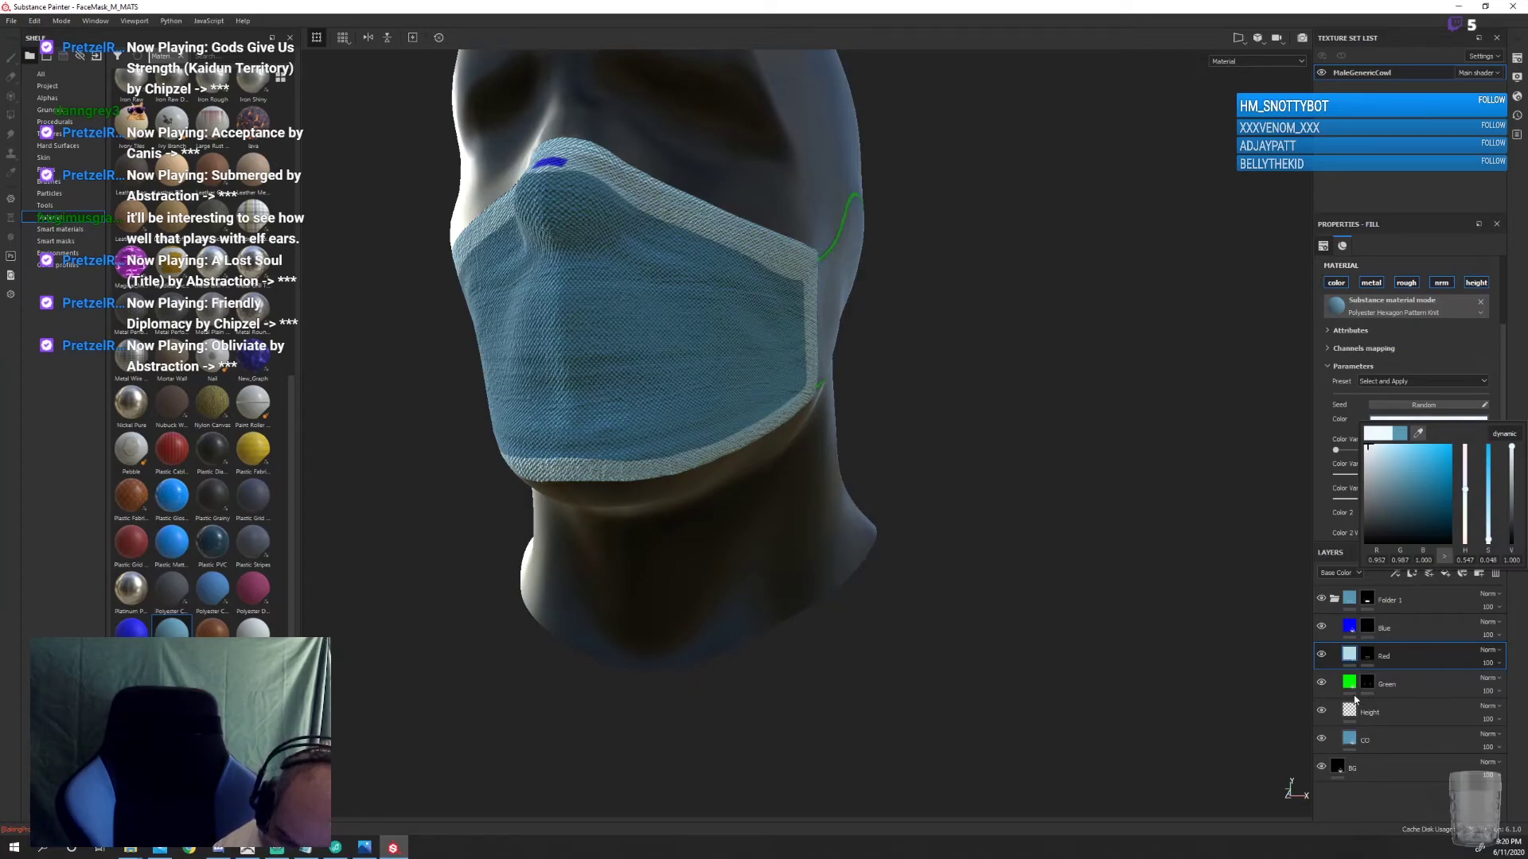
# Copy the Red layer's white knit content and paste it into the Green ear-loop layer
pyautogui.click(1352, 689)
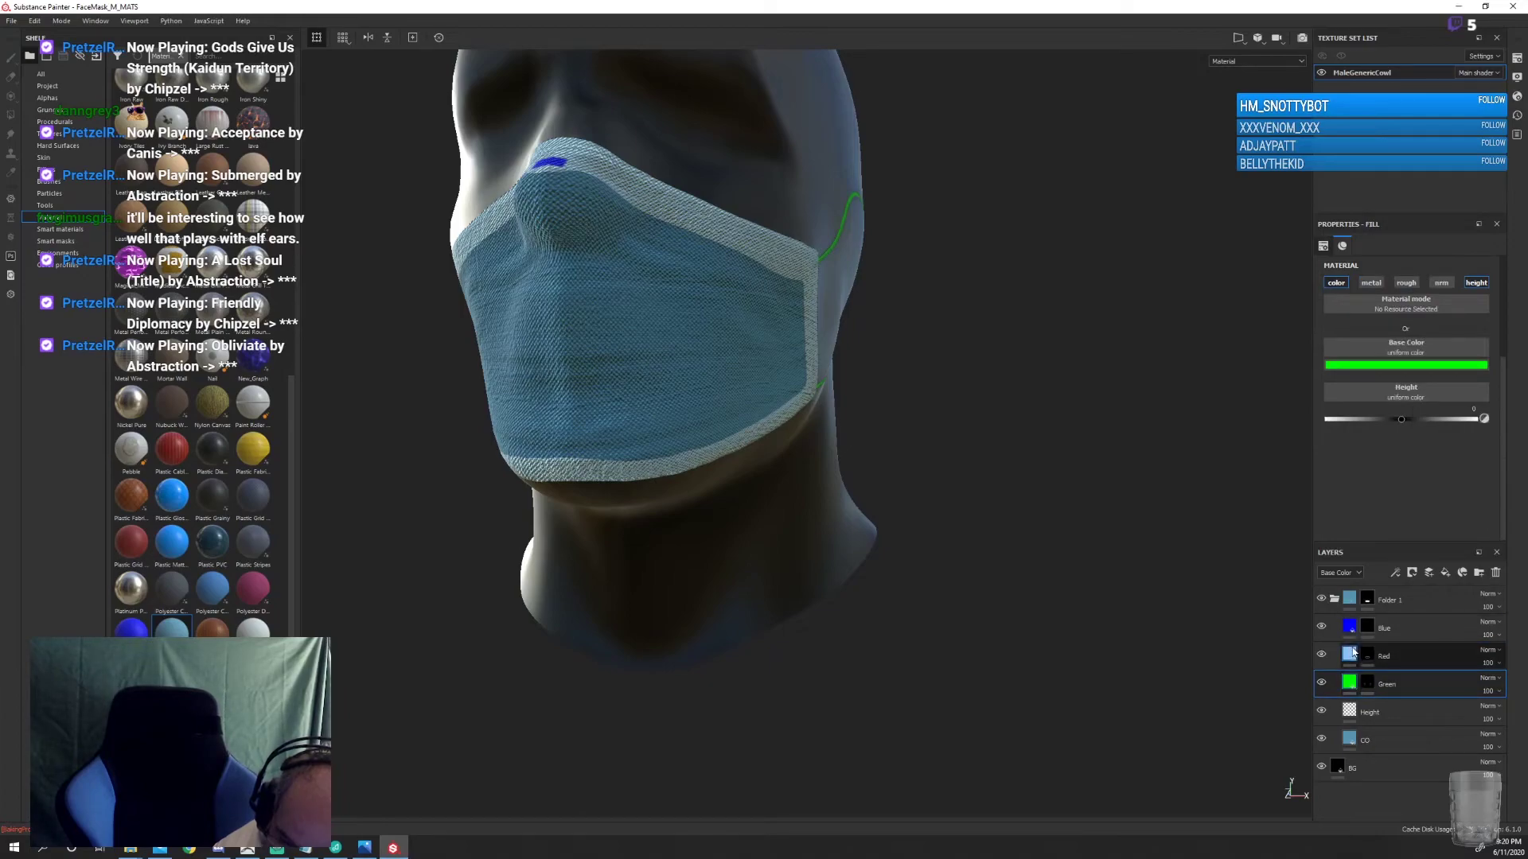
pyautogui.click(1353, 654)
pyautogui.rightClick(1353, 655)
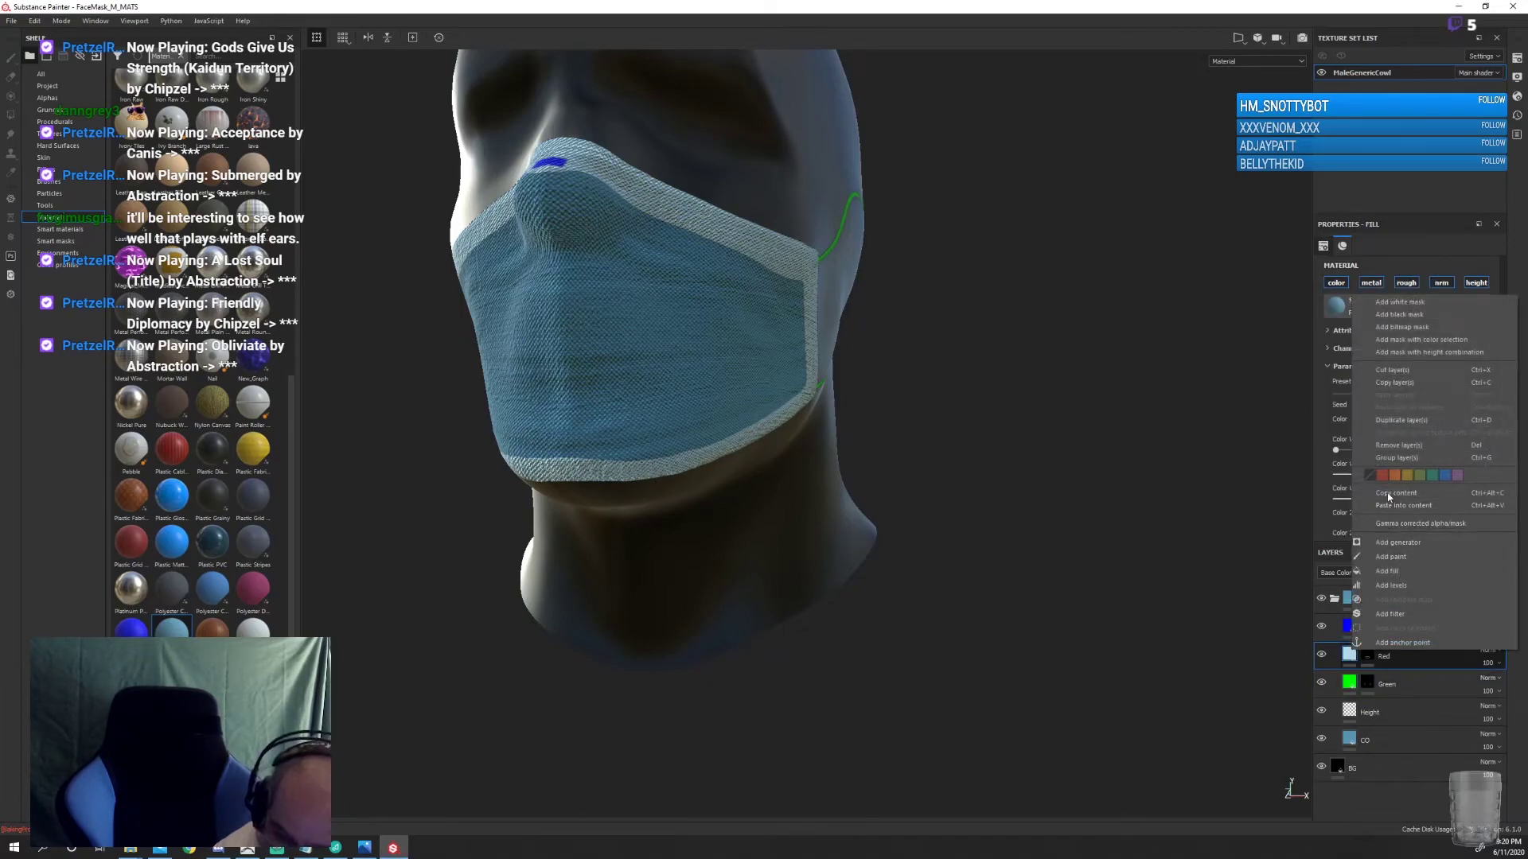
pyautogui.click(1343, 496)
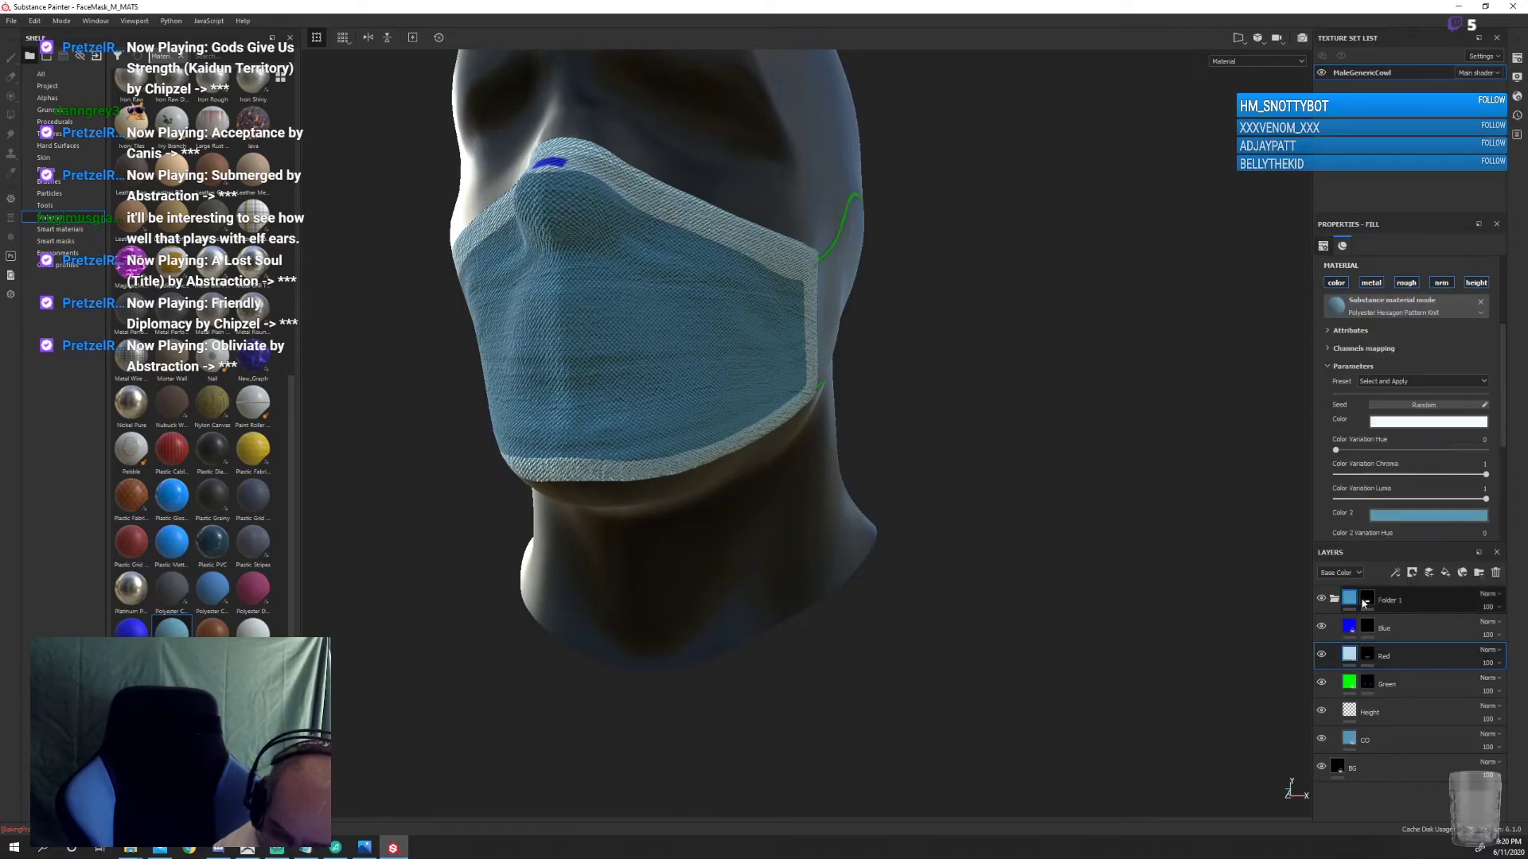
pyautogui.rightClick(1410, 656)
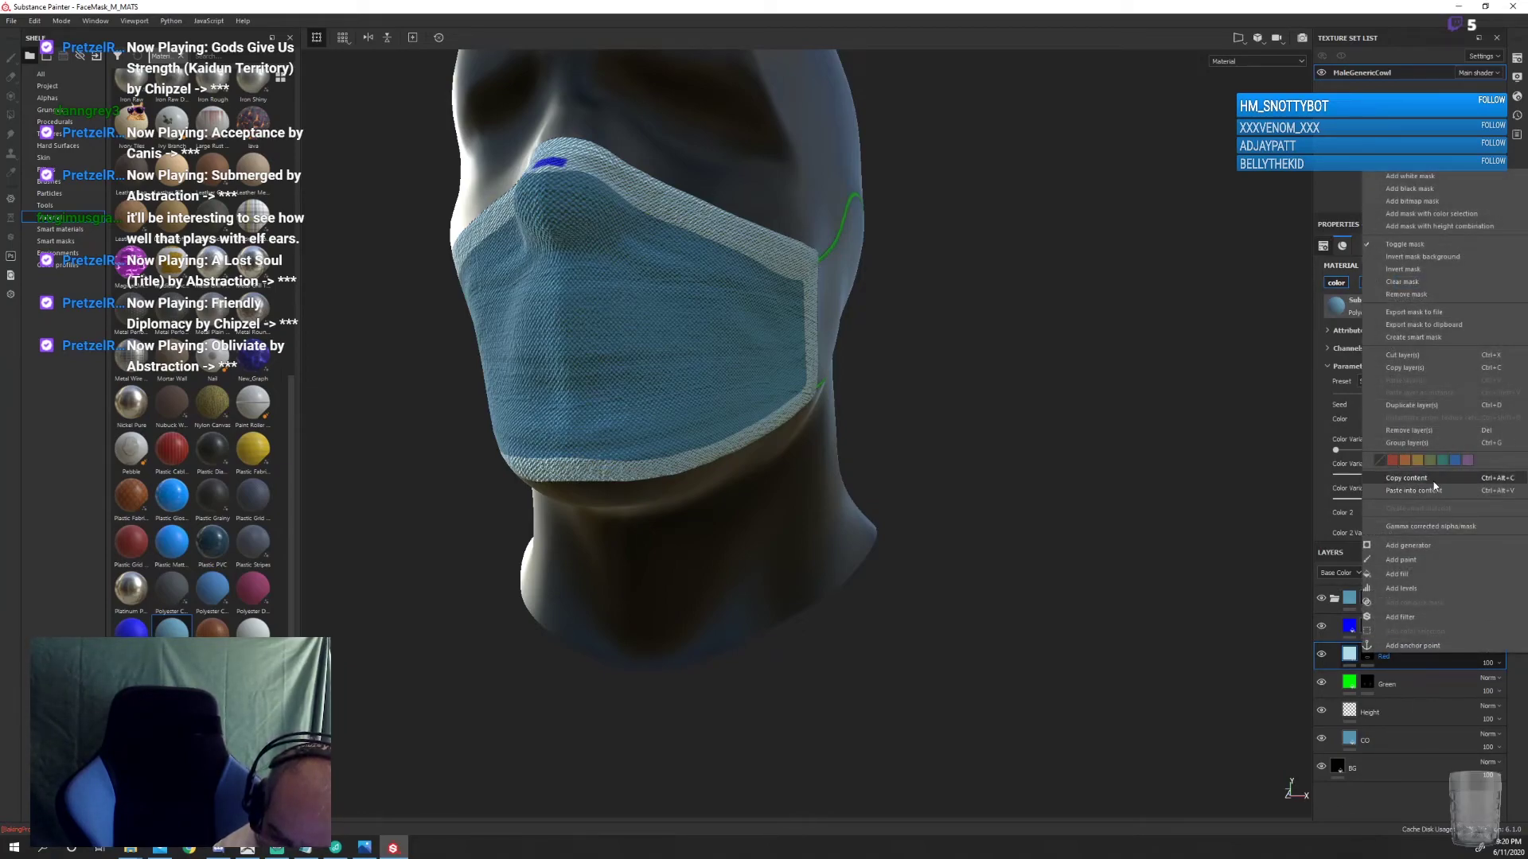
pyautogui.click(1436, 480)
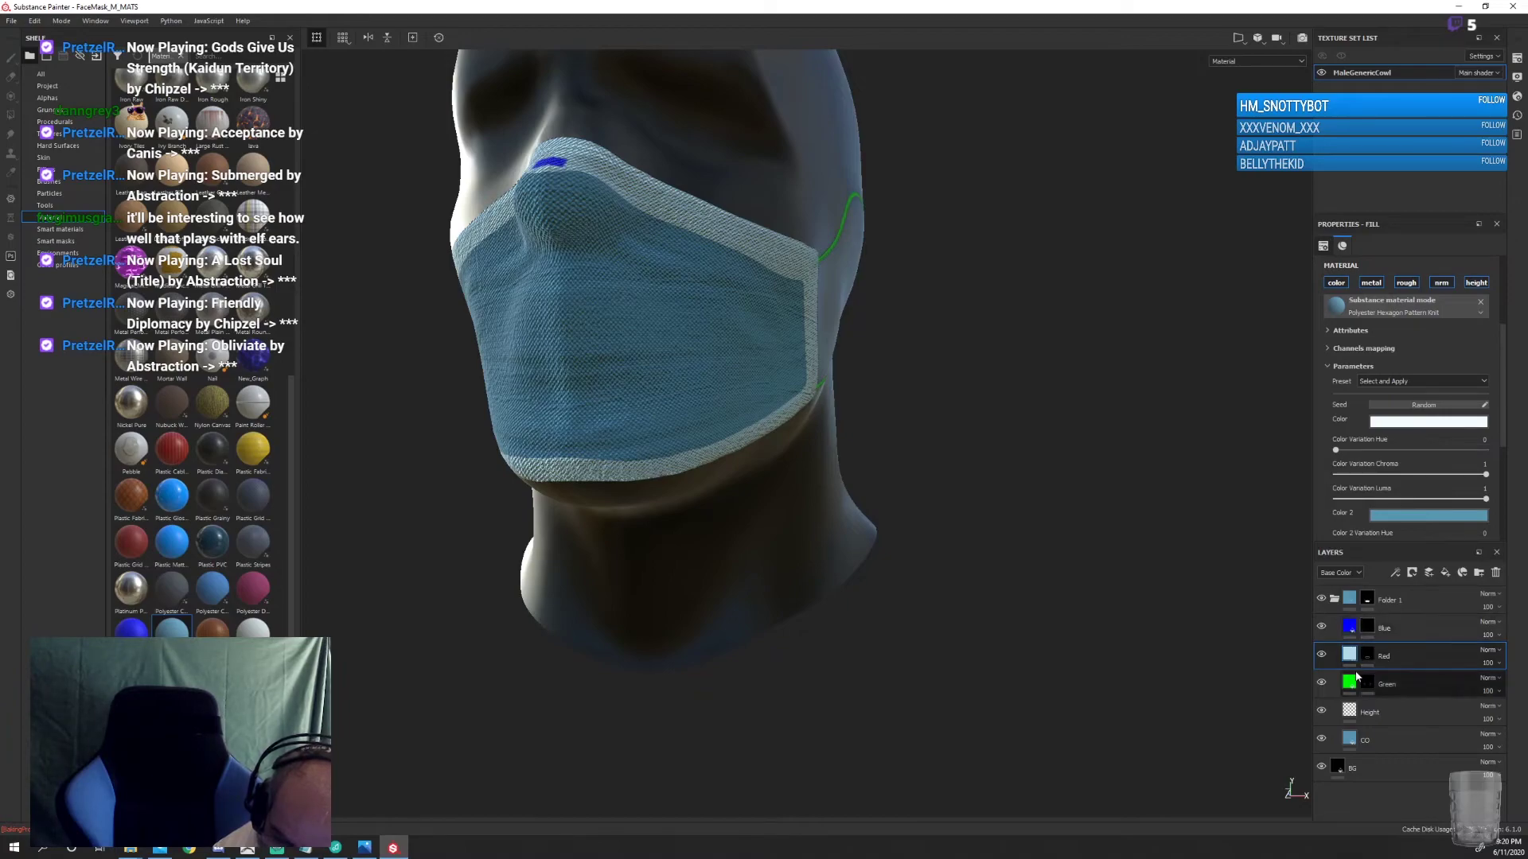
pyautogui.click(1353, 686)
pyautogui.rightClick(1354, 685)
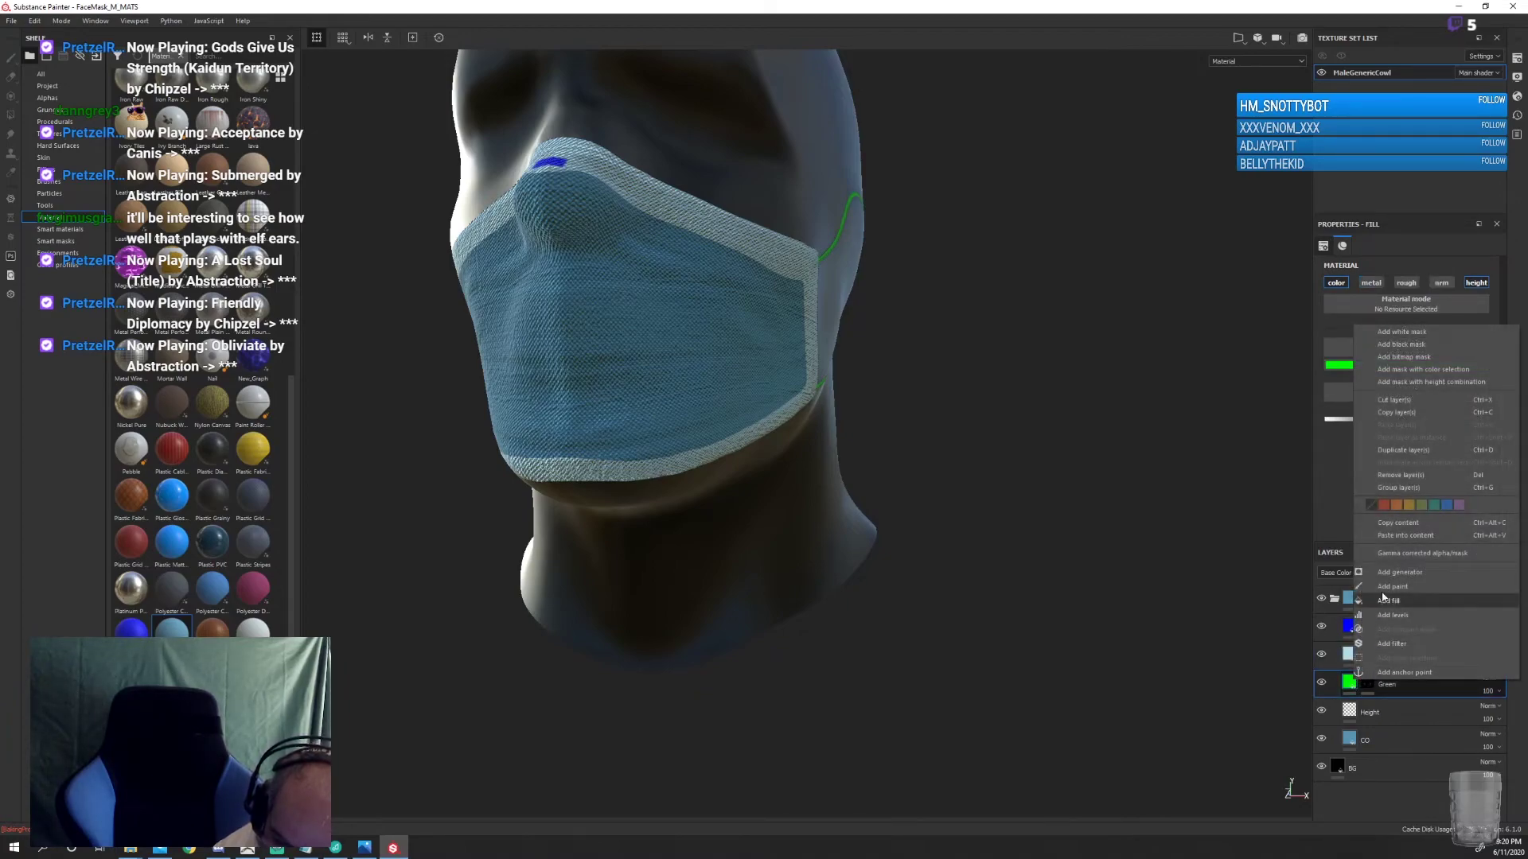
pyautogui.click(1406, 535)
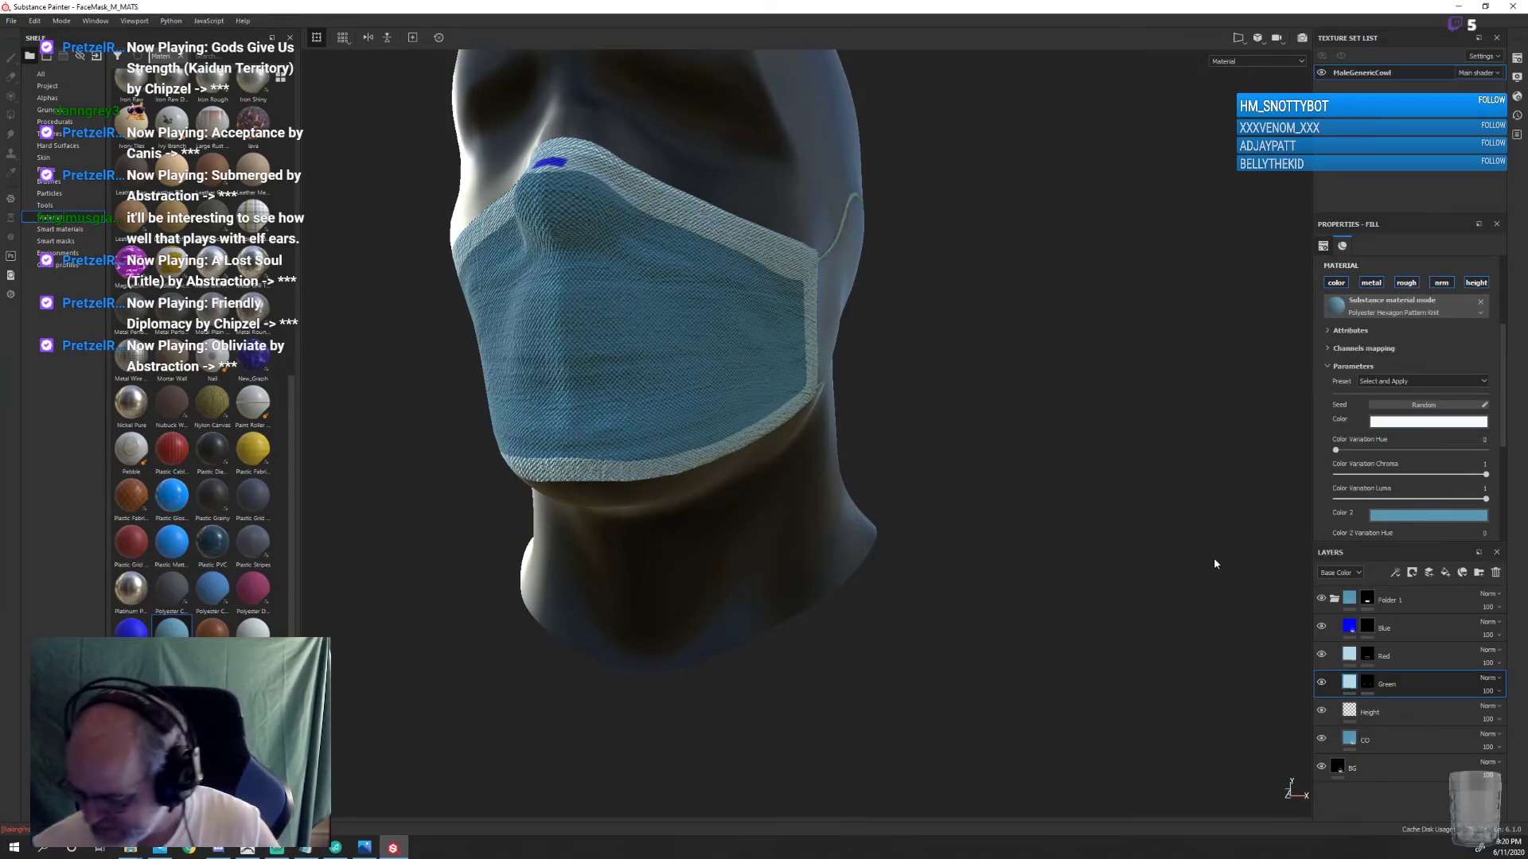
pyautogui.click(1350, 626)
pyautogui.moveTo(172, 494)
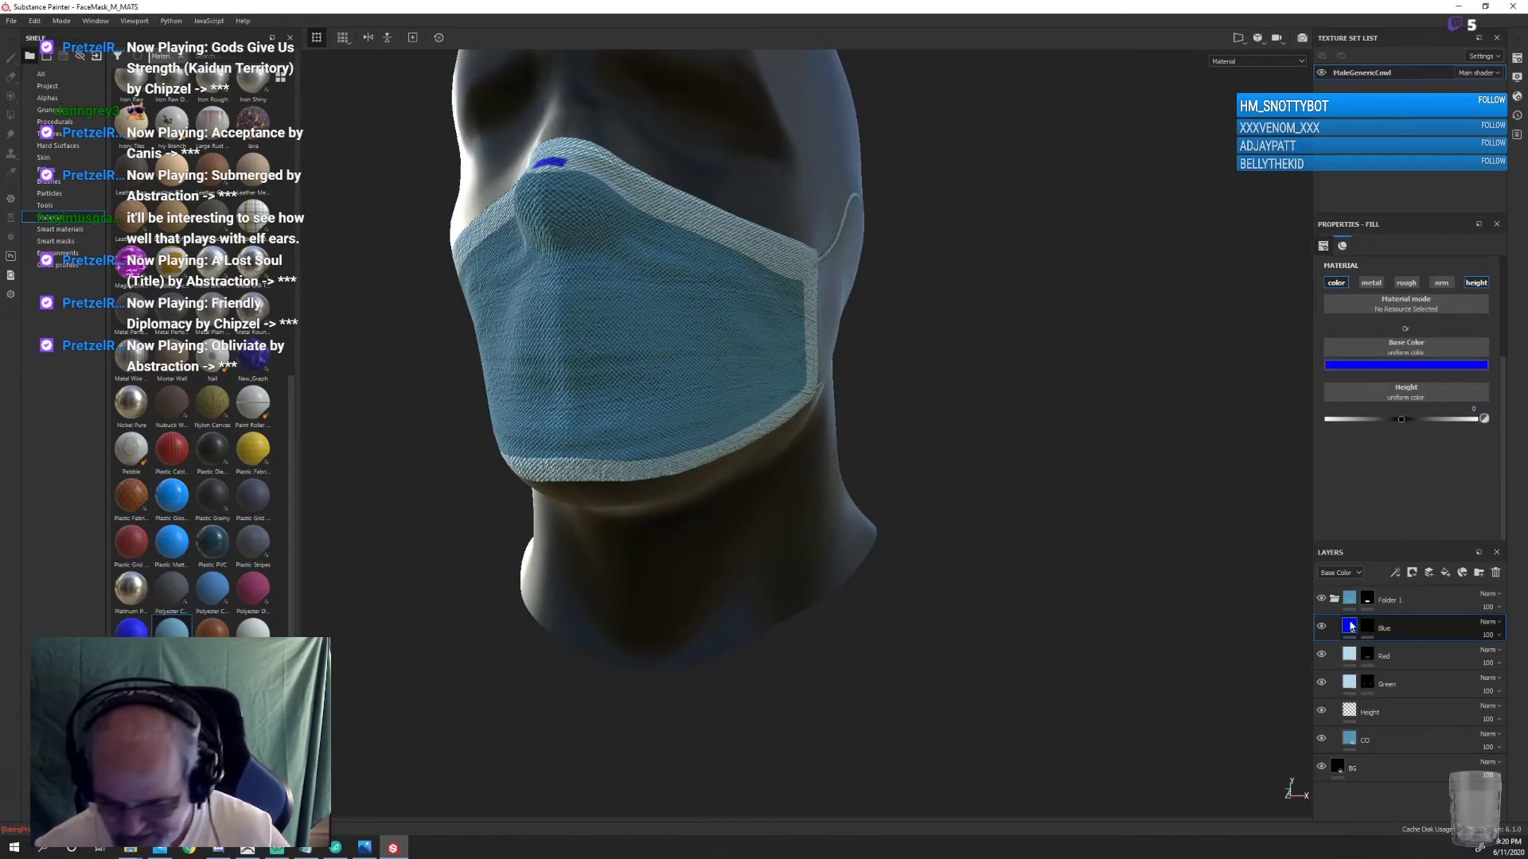
# Give the Blue nose strip Plastic Glossy Pure with height enabled at about 0.31
pyautogui.click(183, 521)
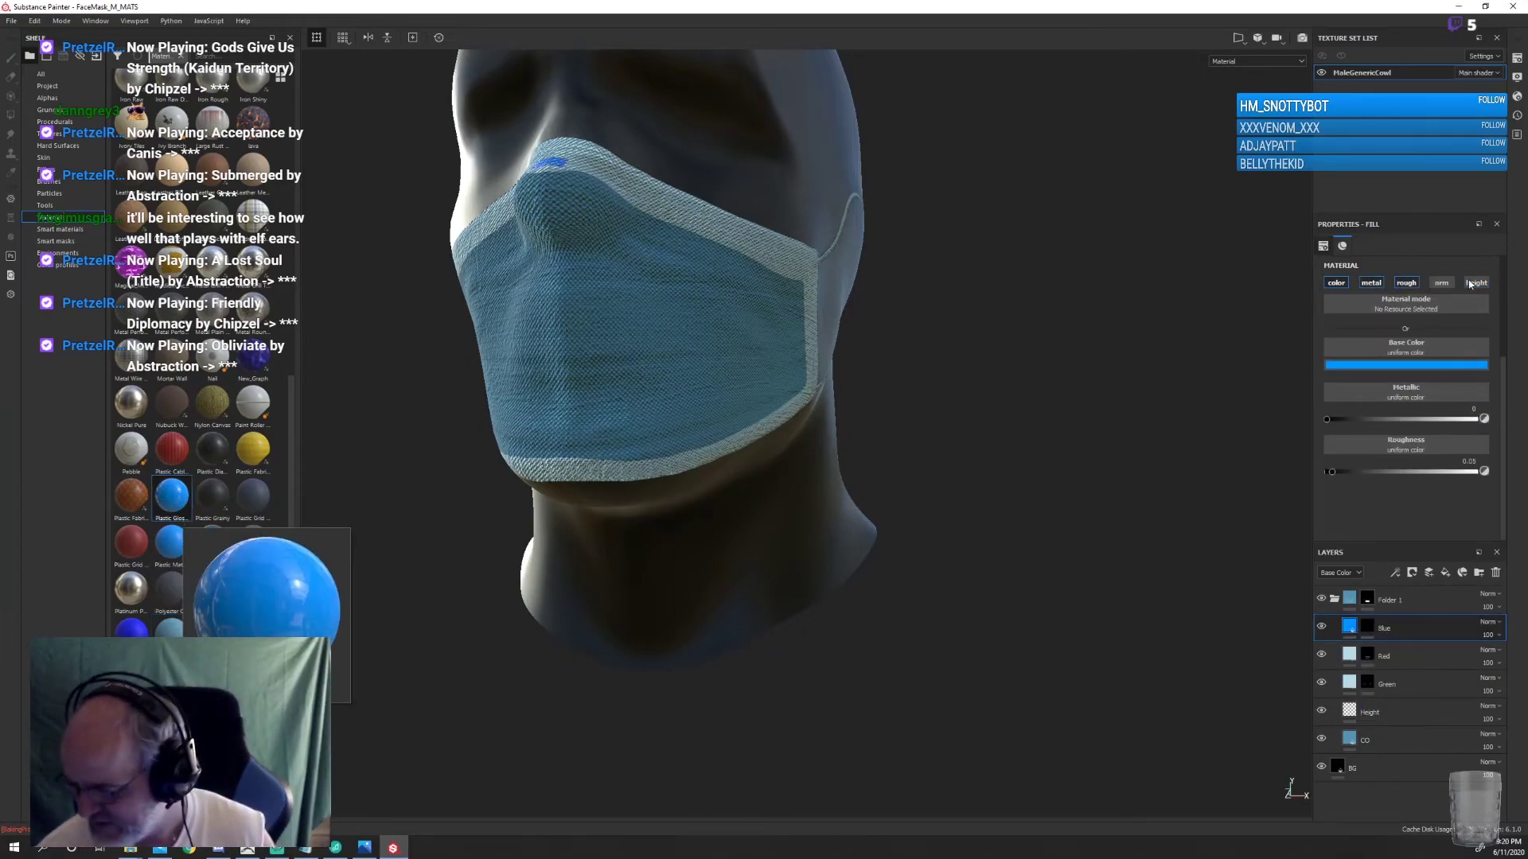
pyautogui.click(1472, 284)
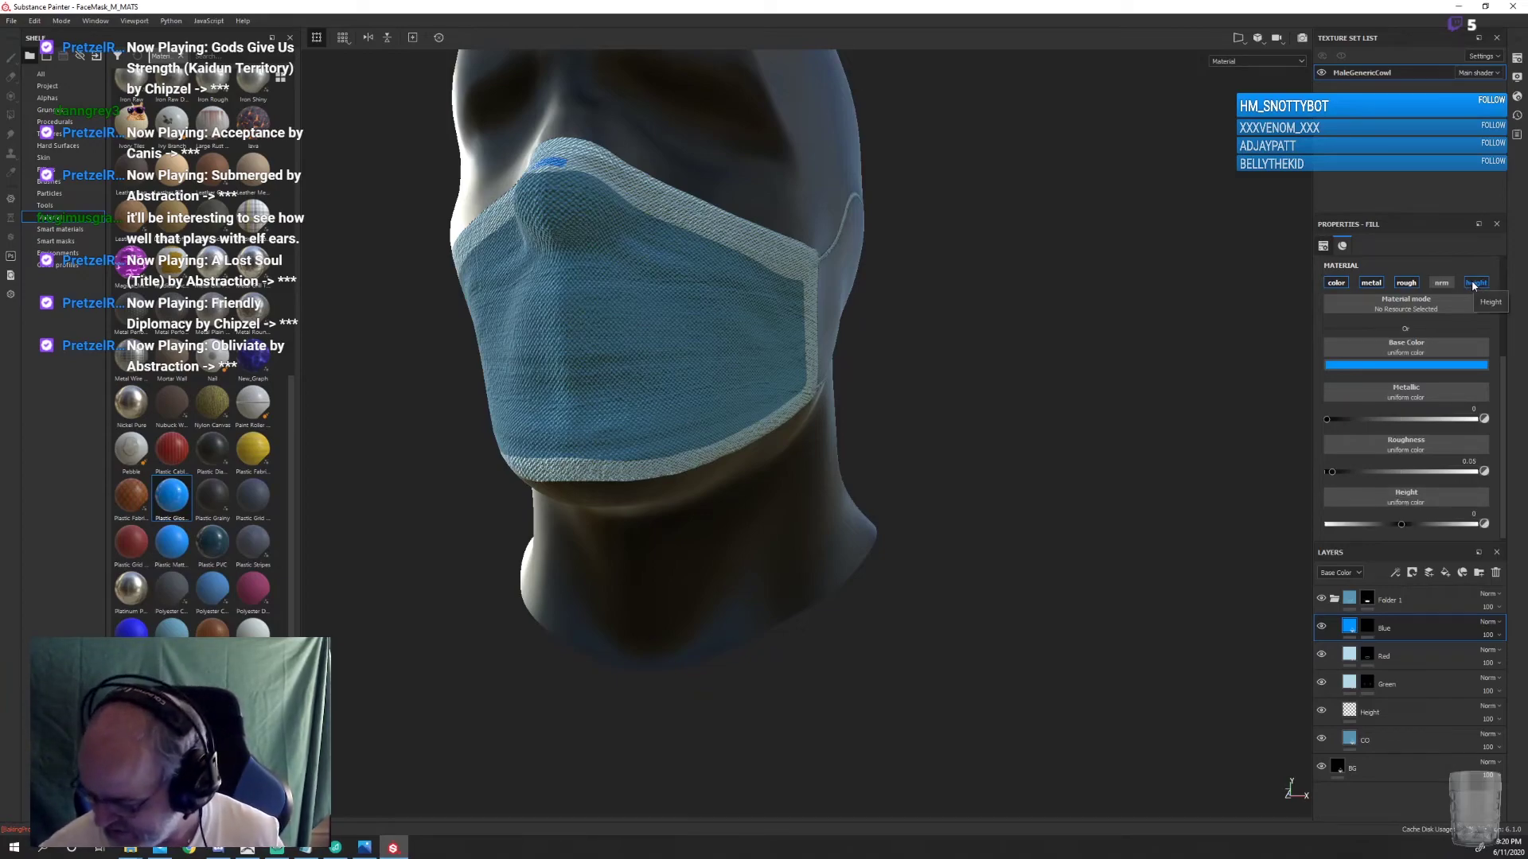
pyautogui.scroll(3, 1499, 379)
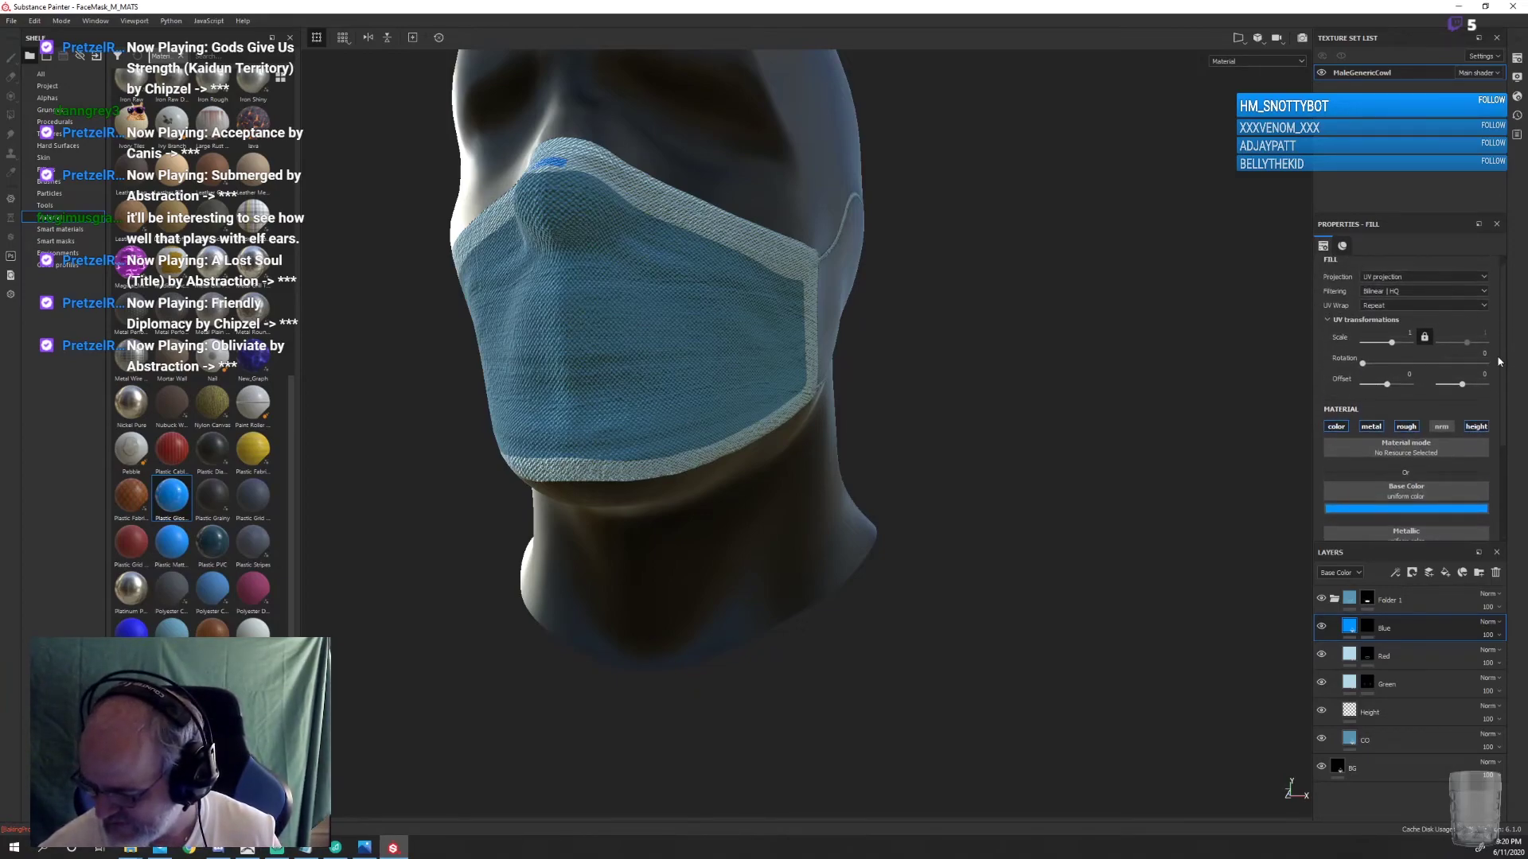
pyautogui.scroll(-3, 1429, 478)
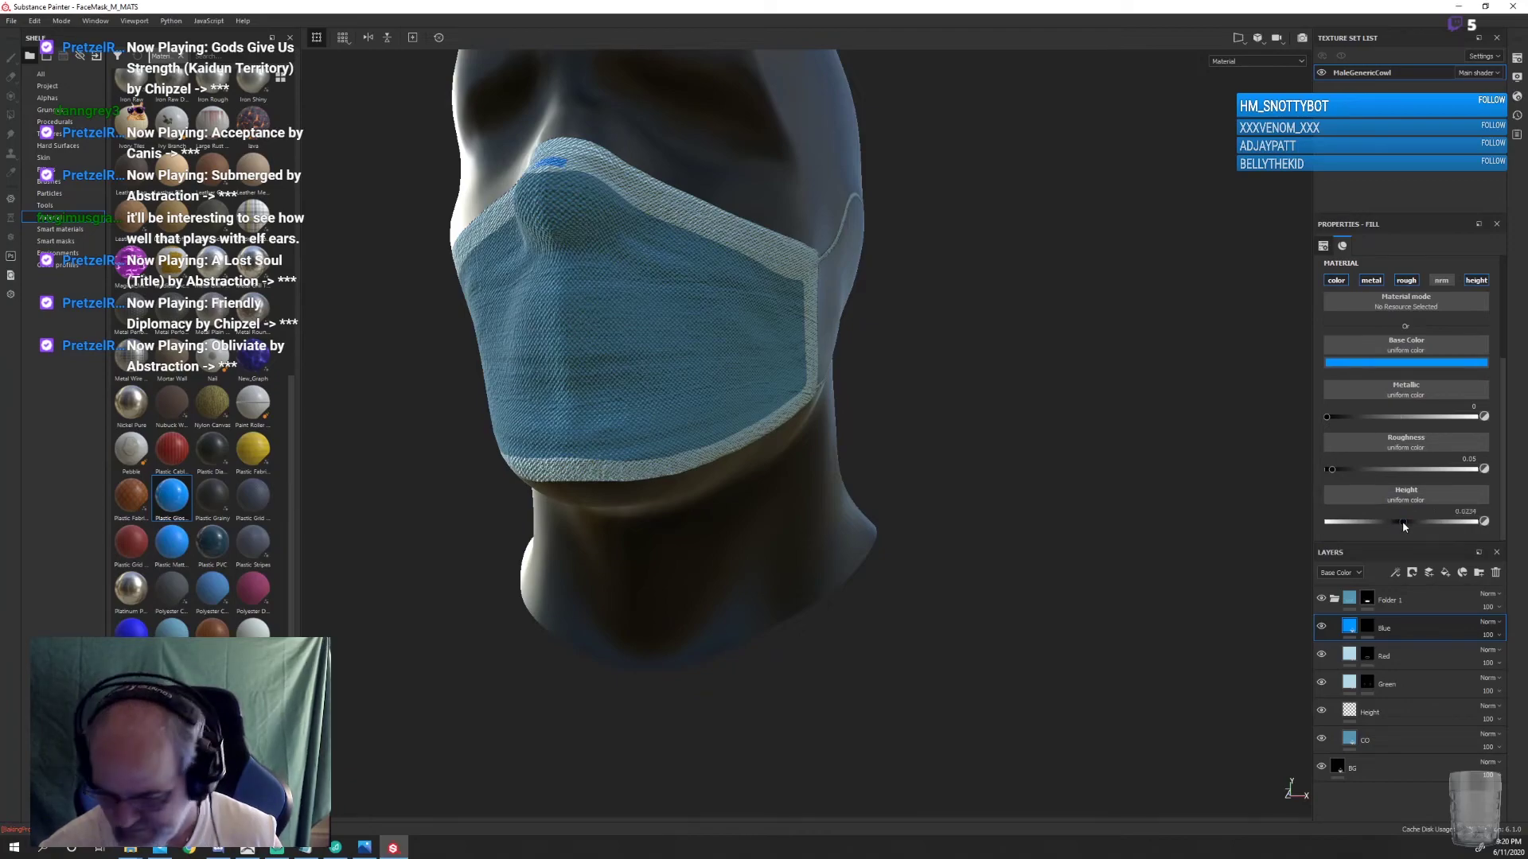
pyautogui.moveTo(1402, 522); pyautogui.dragTo(1429, 516)
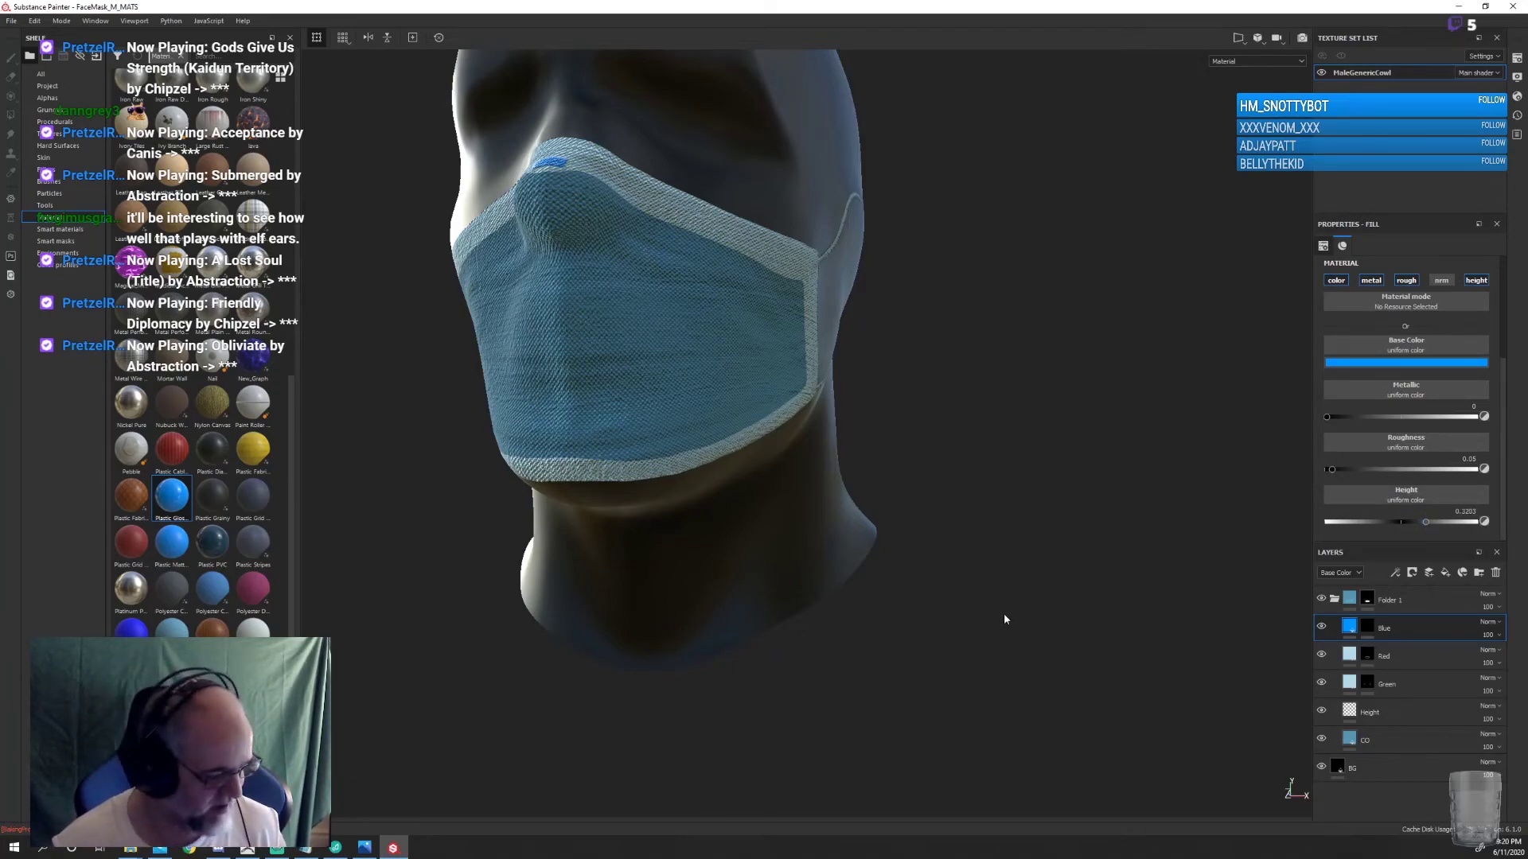
pyautogui.moveTo(995, 598)
pyautogui.keyDown('alt'); pyautogui.mouseDown()
pyautogui.moveTo(911, 589)
pyautogui.moveTo(893, 535)
pyautogui.moveTo(1016, 546)
pyautogui.moveTo(1052, 634)
pyautogui.mouseUp(); pyautogui.keyUp('alt')
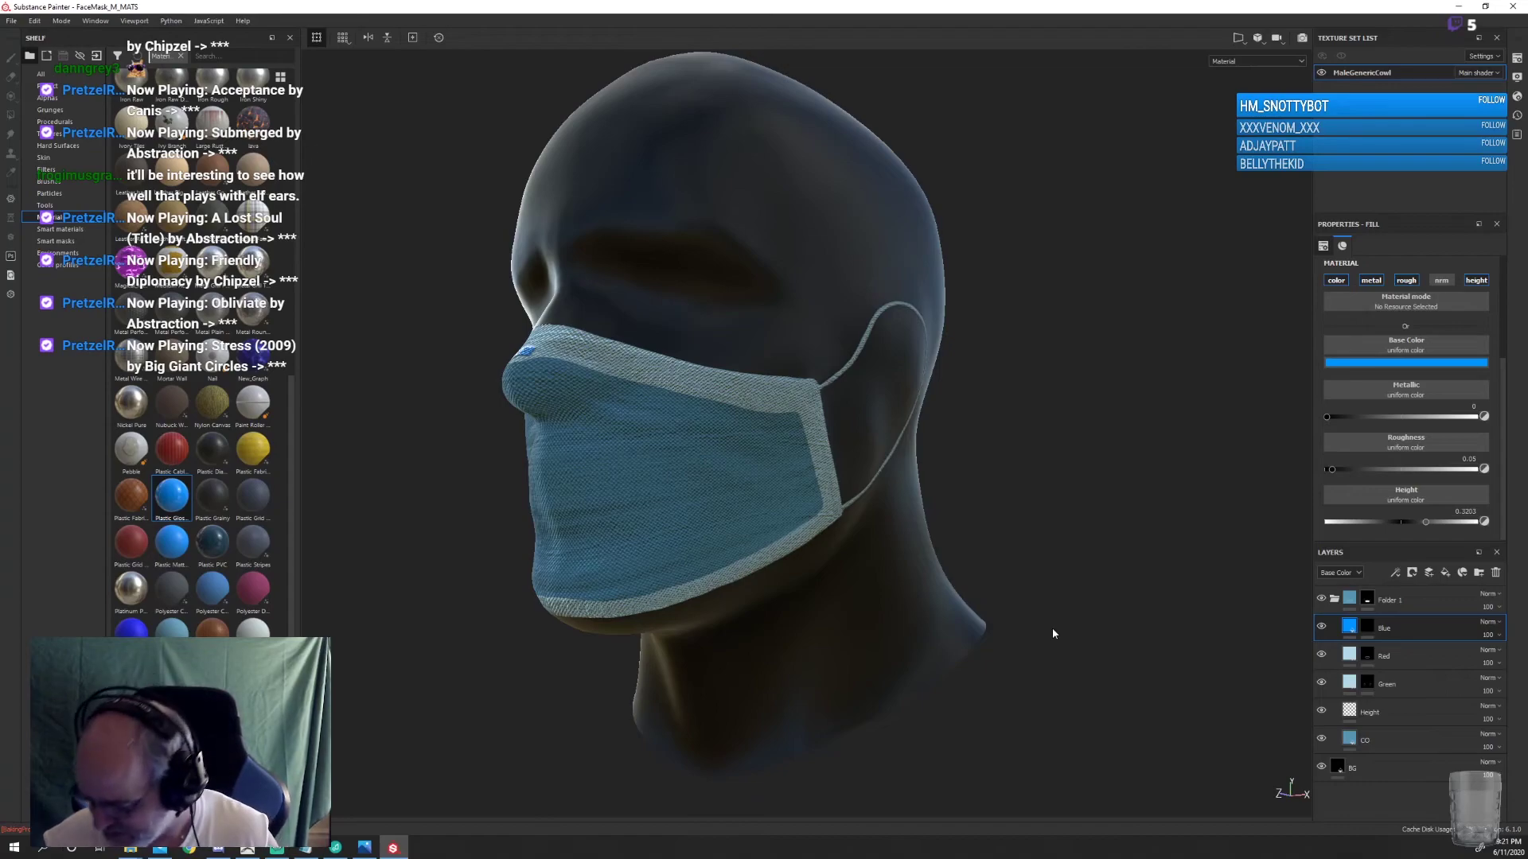
pyautogui.click(1407, 686)
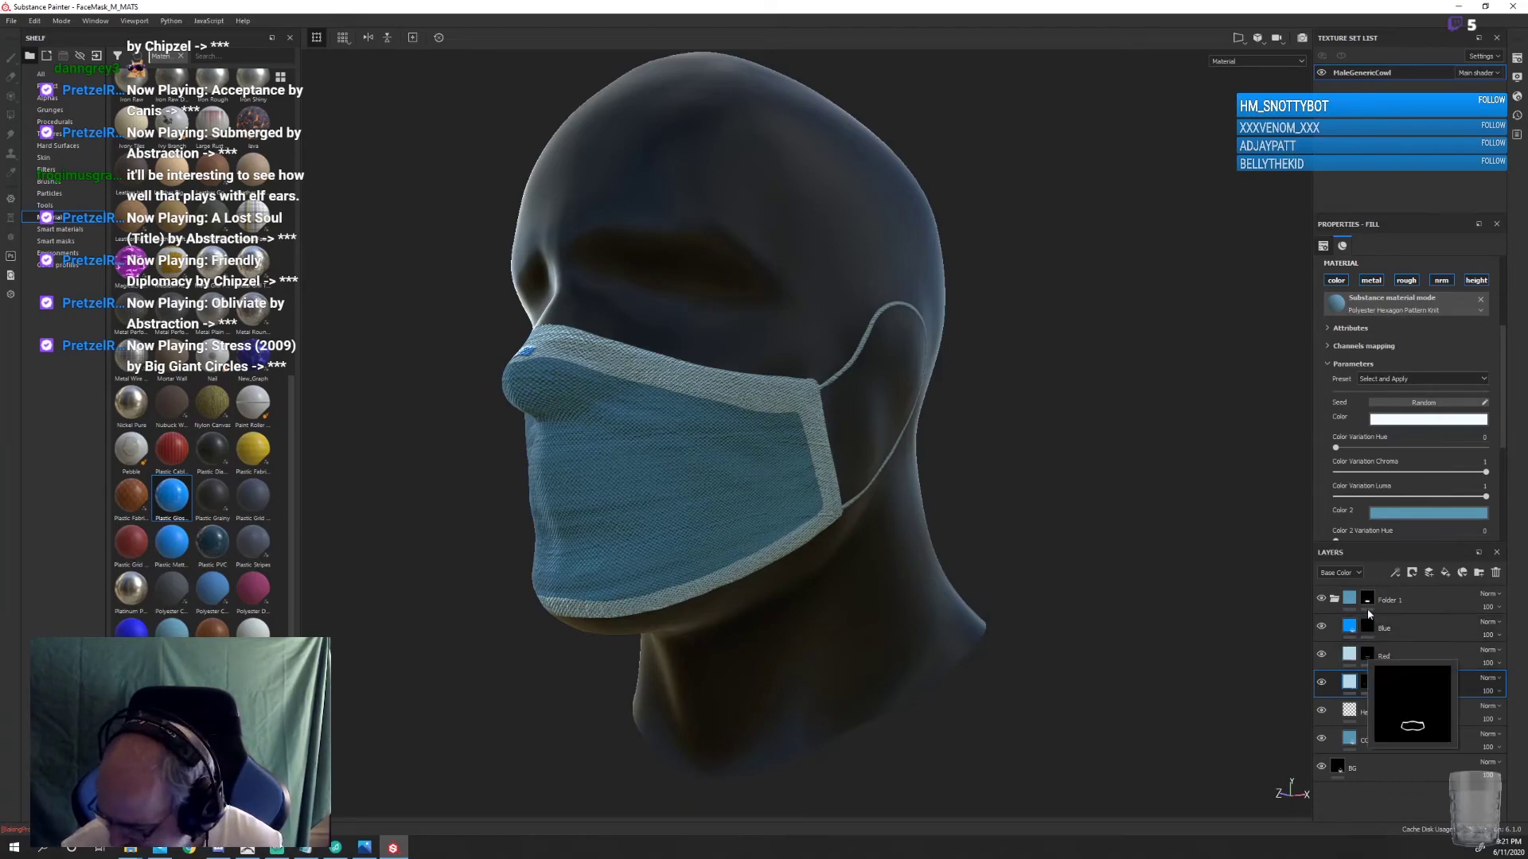
# On the CO fabric layer, expand the technical parameters and lower Height Range to 0.36
pyautogui.click(1355, 735)
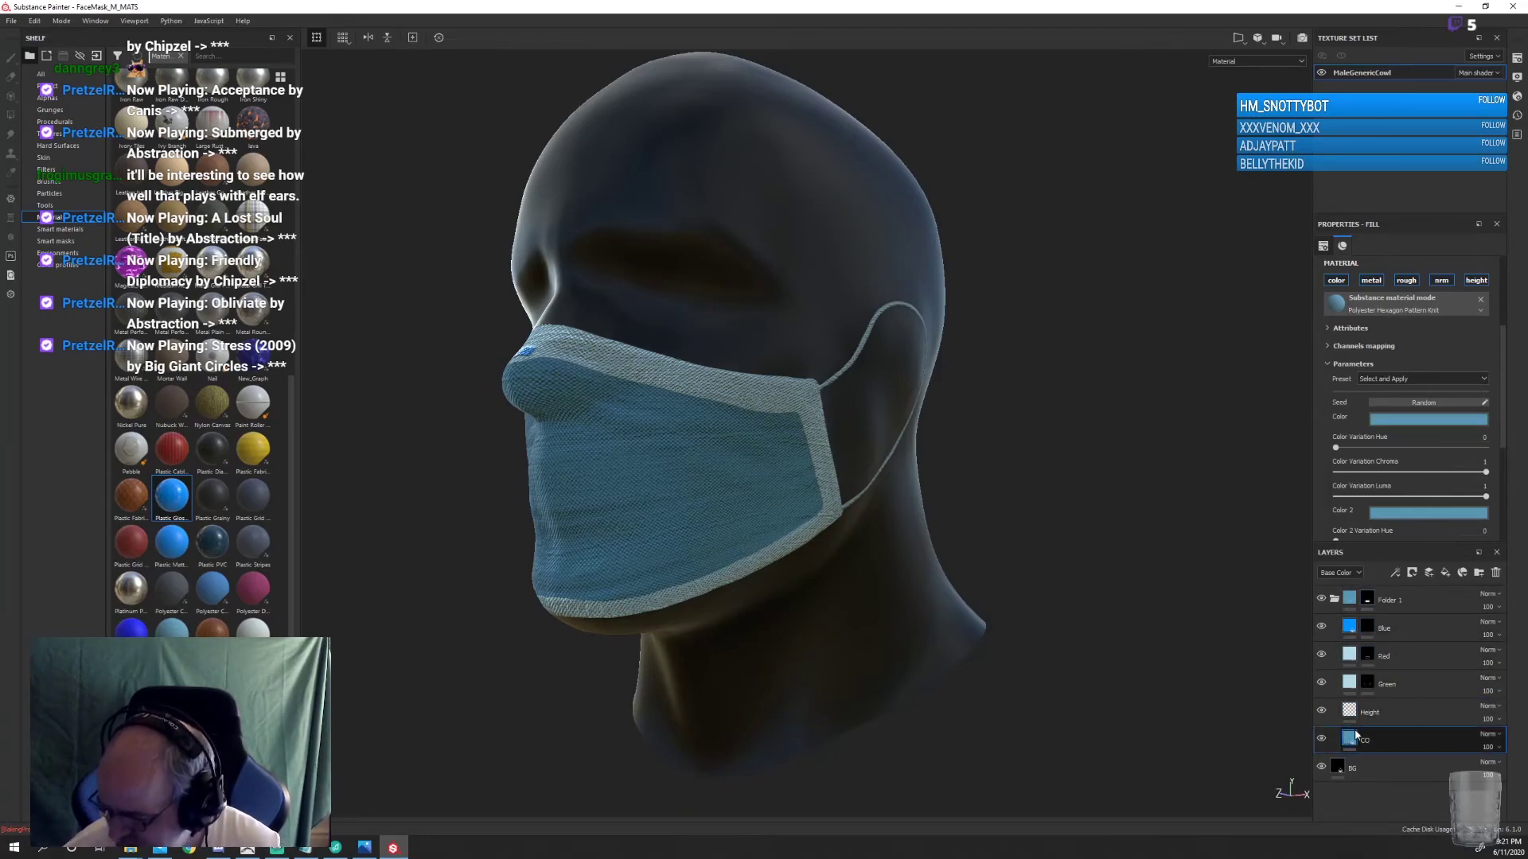
pyautogui.moveTo(1498, 384); pyautogui.dragTo(1498, 476)
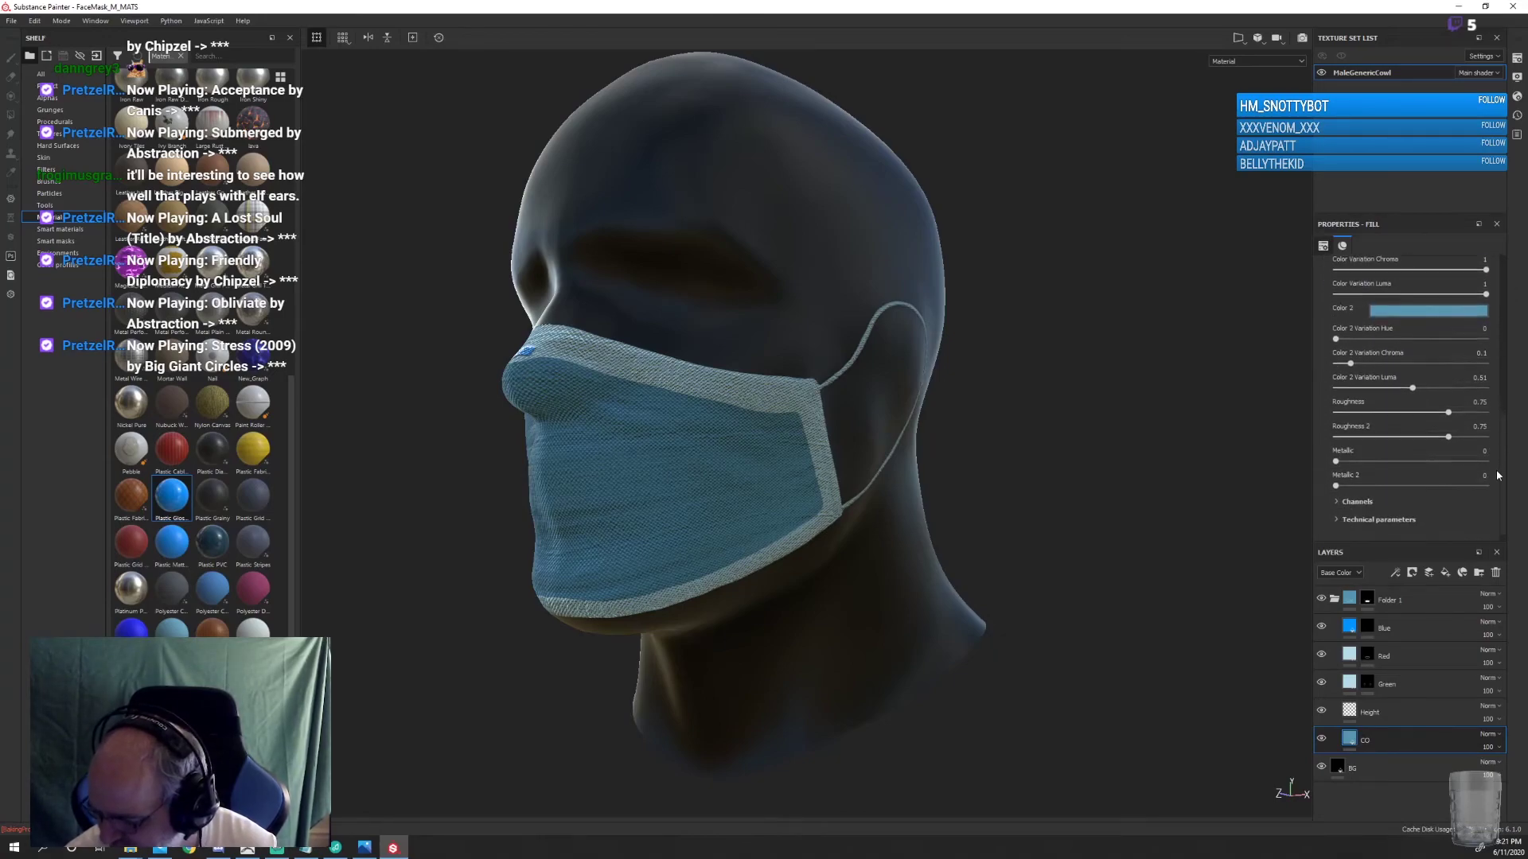
pyautogui.click(1369, 519)
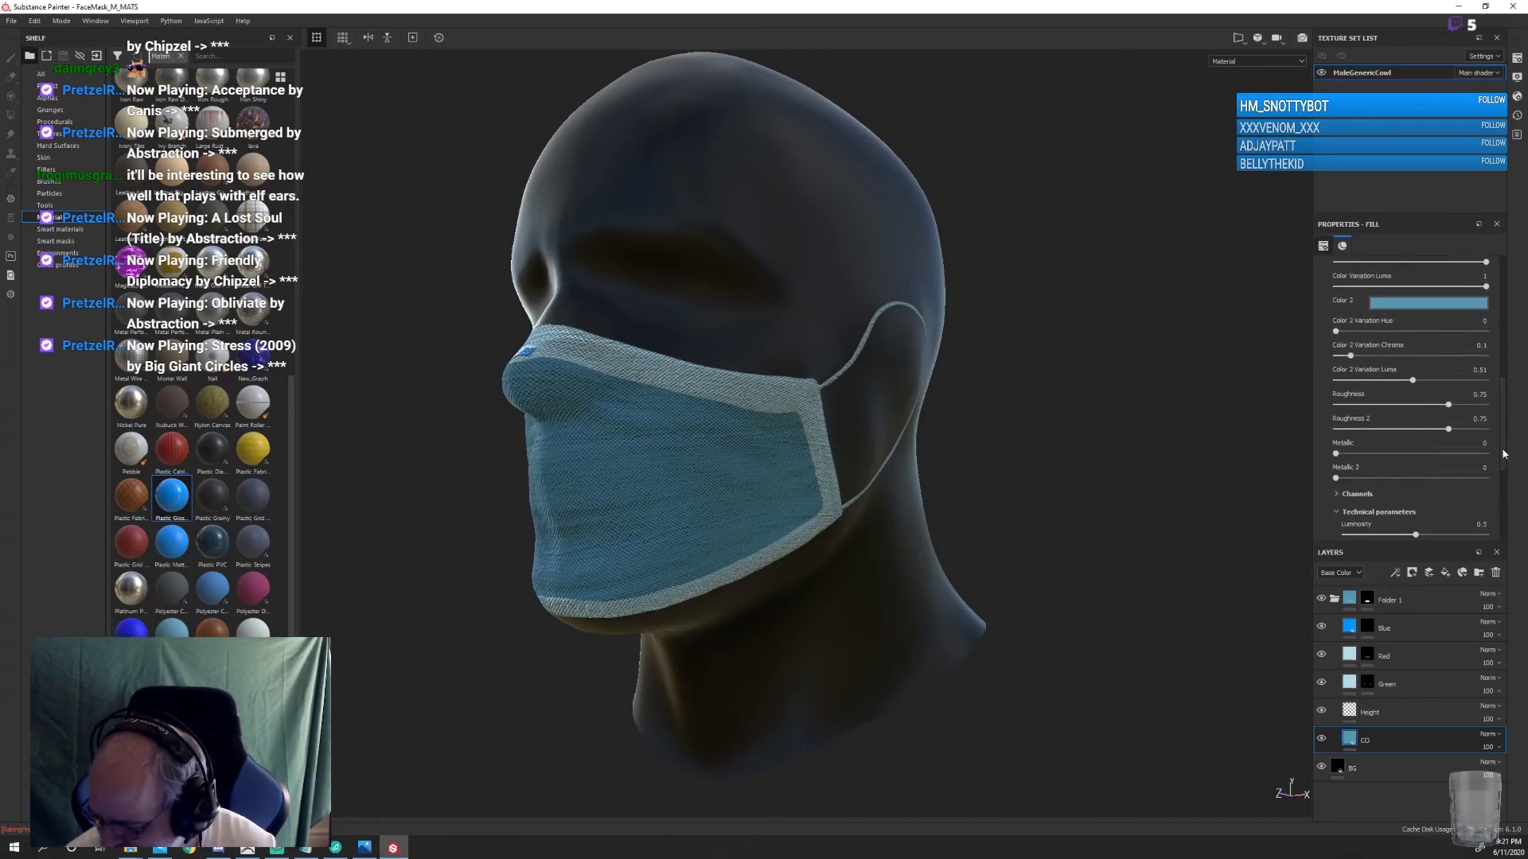
pyautogui.moveTo(1503, 454); pyautogui.dragTo(1500, 521)
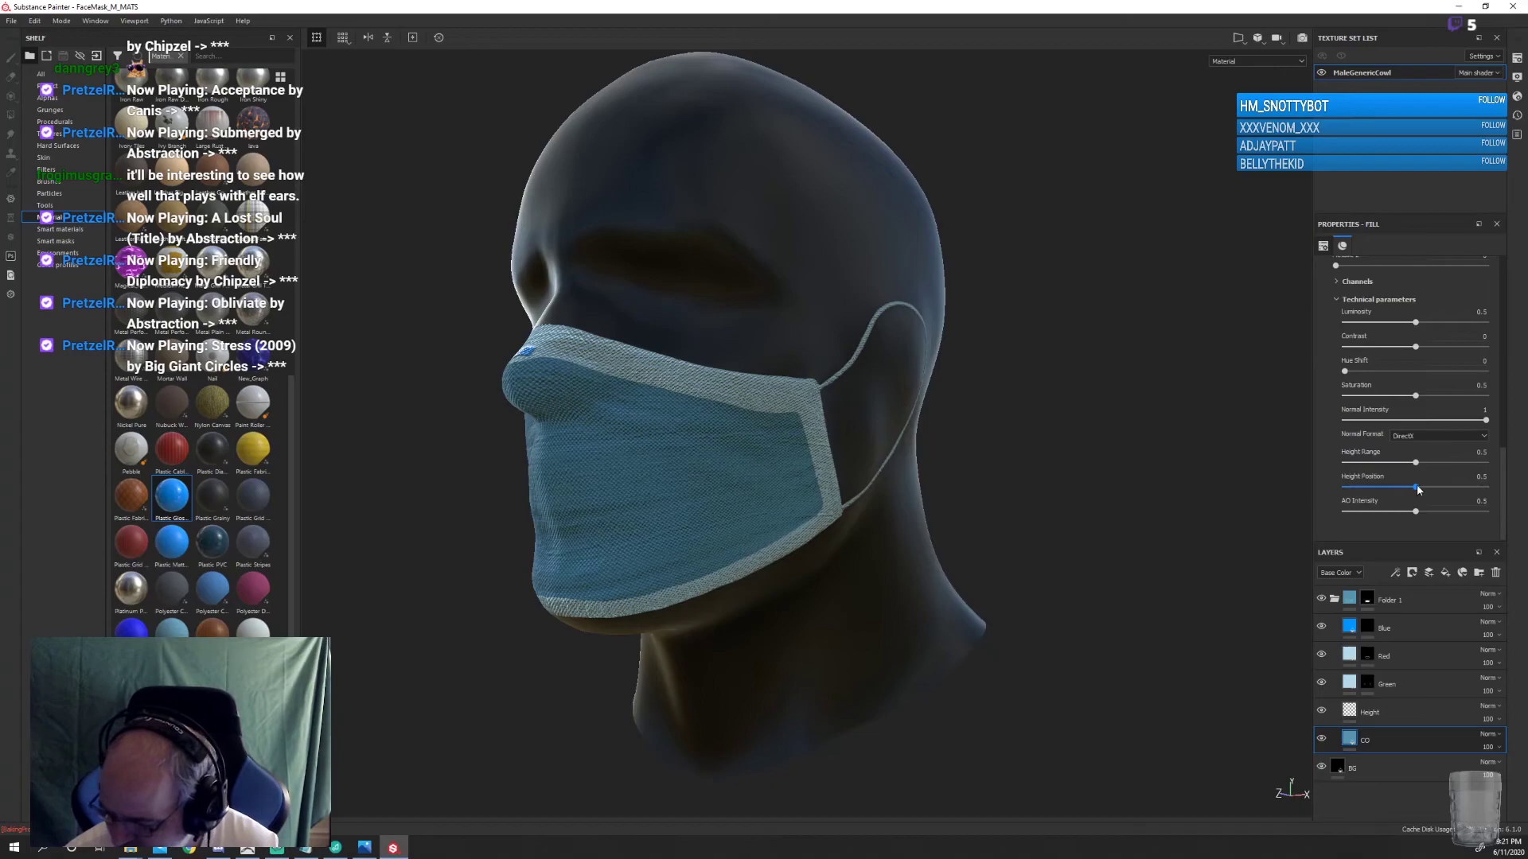
pyautogui.moveTo(1418, 491); pyautogui.dragTo(1419, 492)
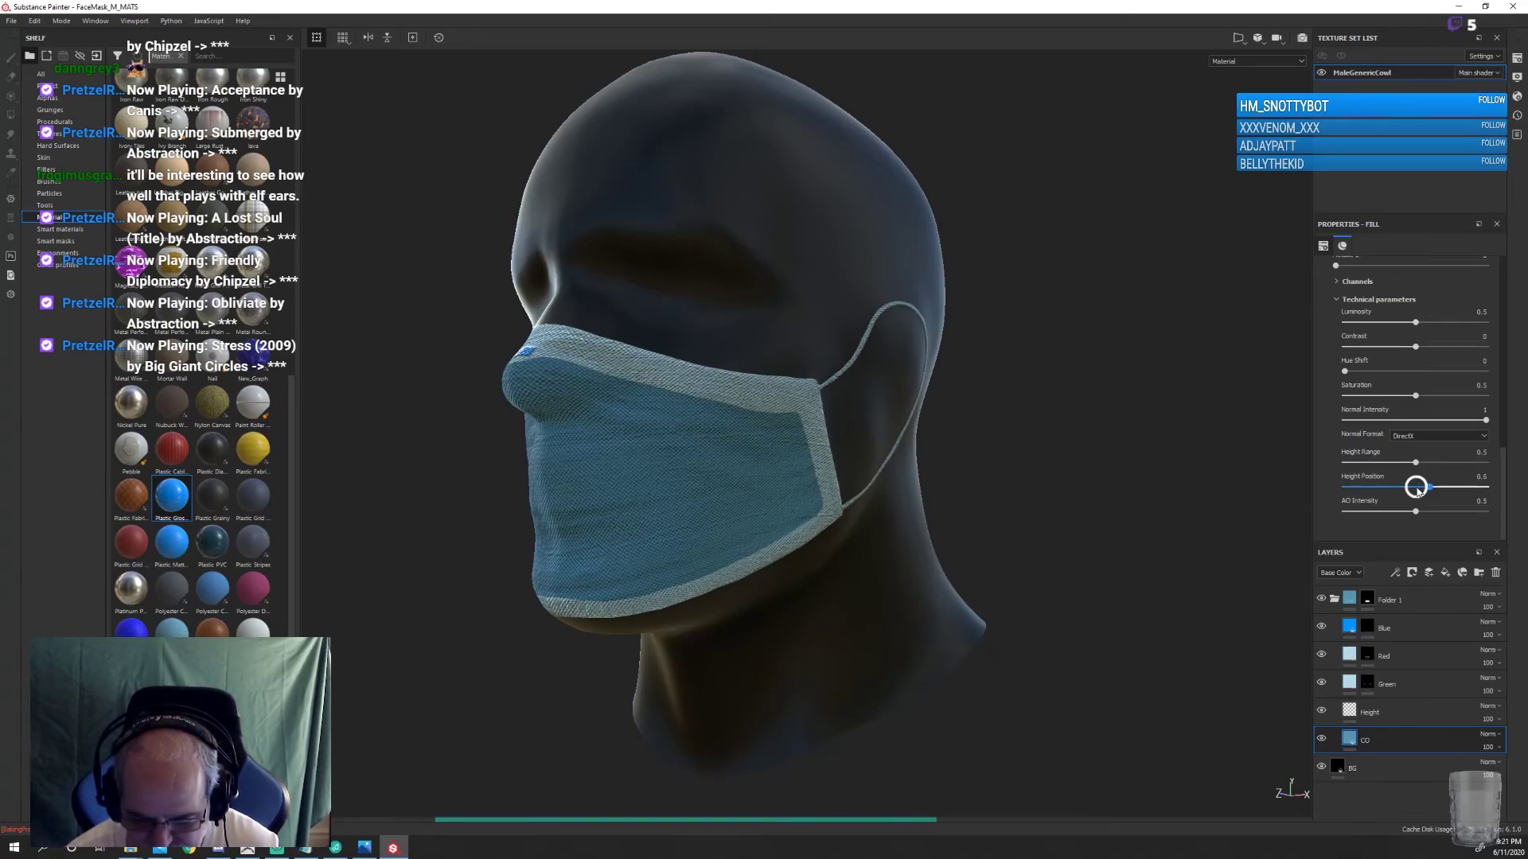
pyautogui.moveTo(1440, 491)
pyautogui.mouseDown()
pyautogui.moveTo(1377, 488)
pyautogui.moveTo(1430, 463)
pyautogui.mouseUp()
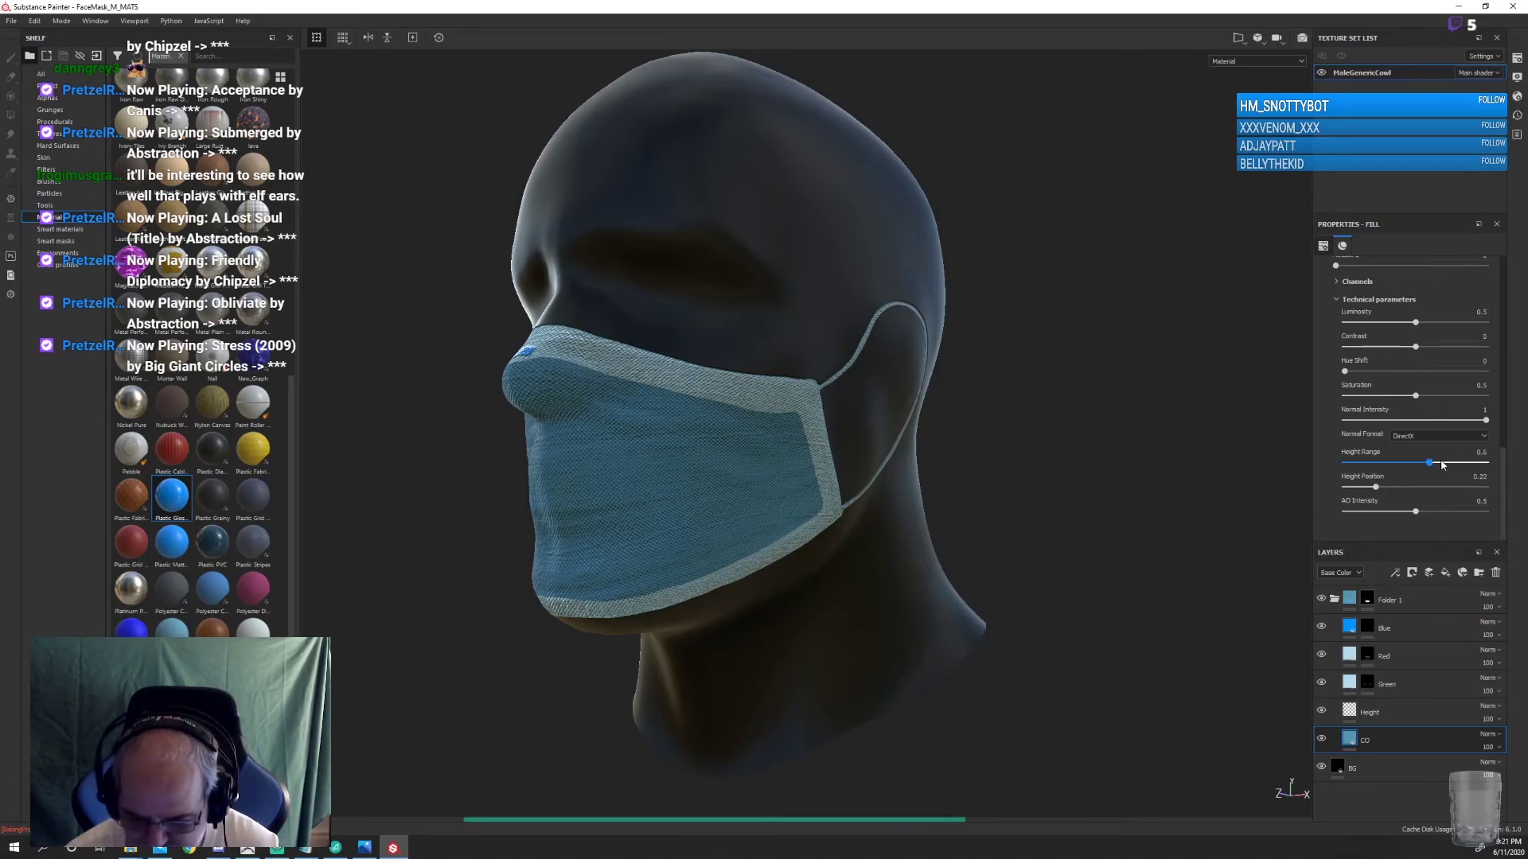
pyautogui.click(1443, 464)
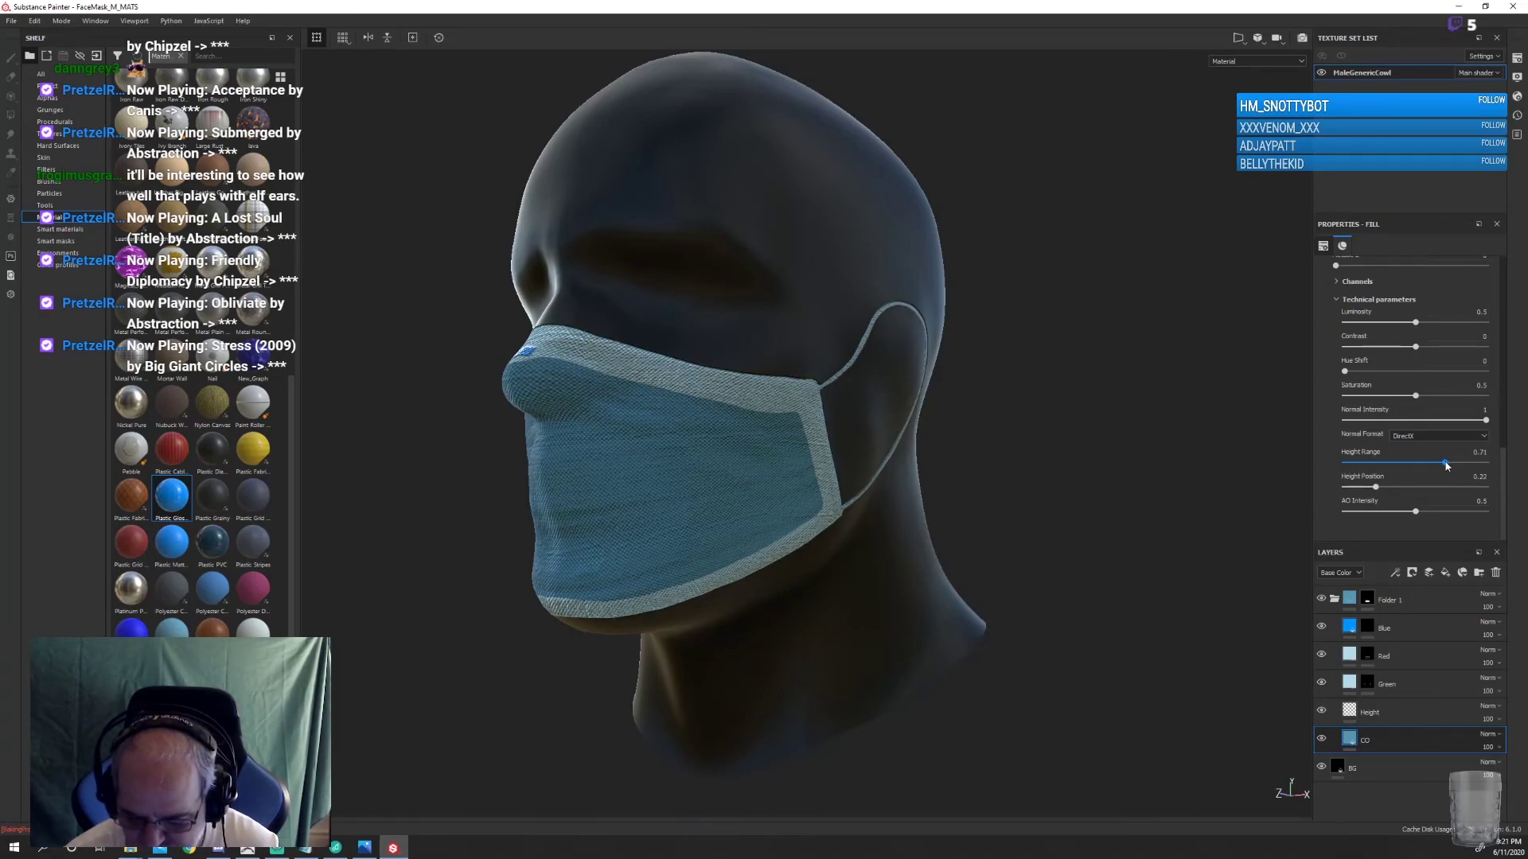
pyautogui.moveTo(1407, 467); pyautogui.dragTo(1445, 486)
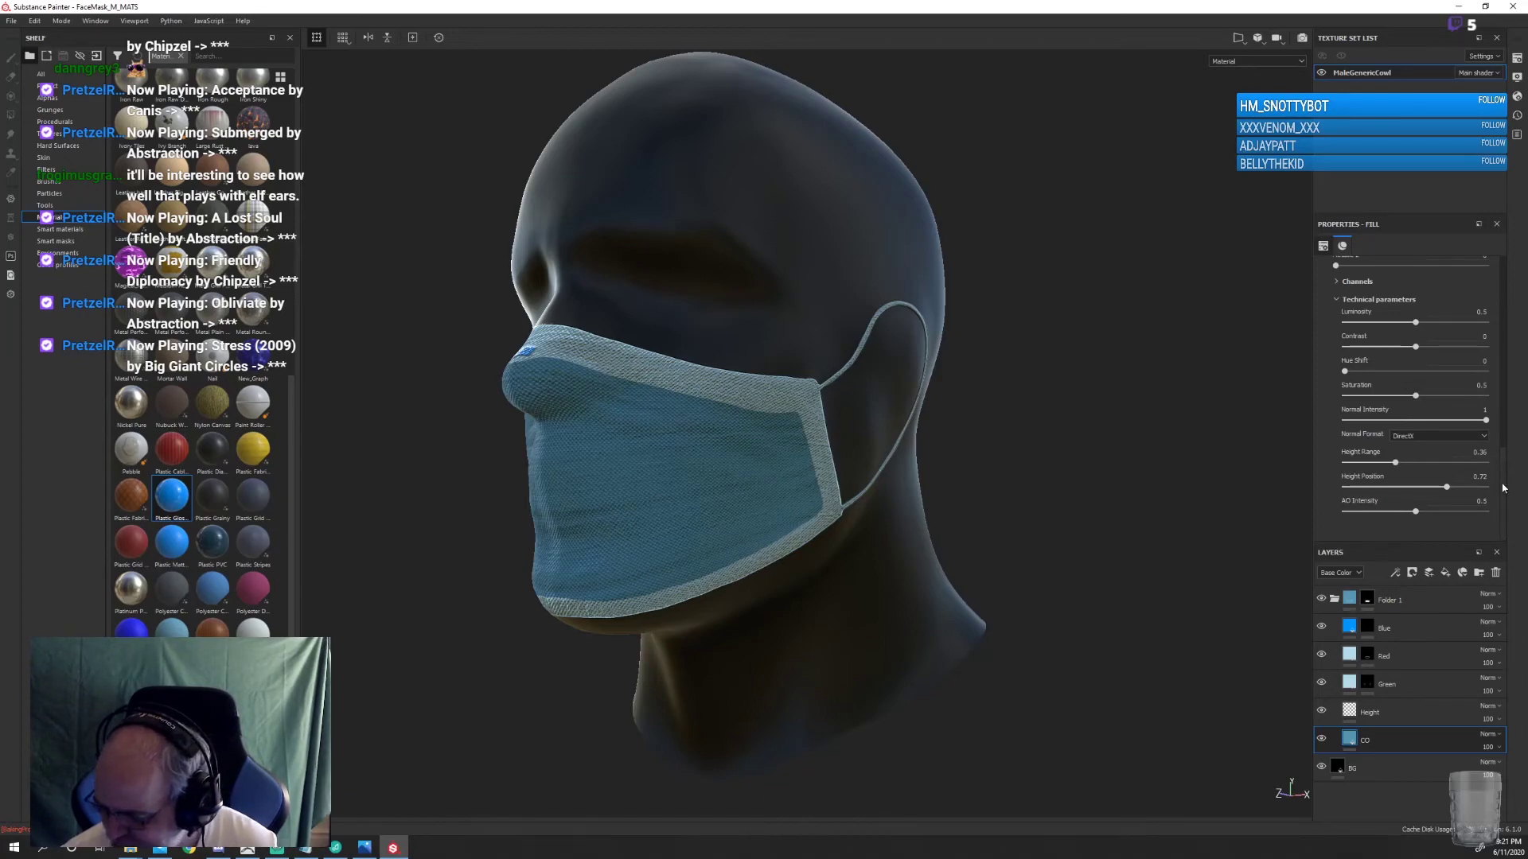
pyautogui.scroll(2, 1505, 474)
pyautogui.scroll(-2, 1505, 478)
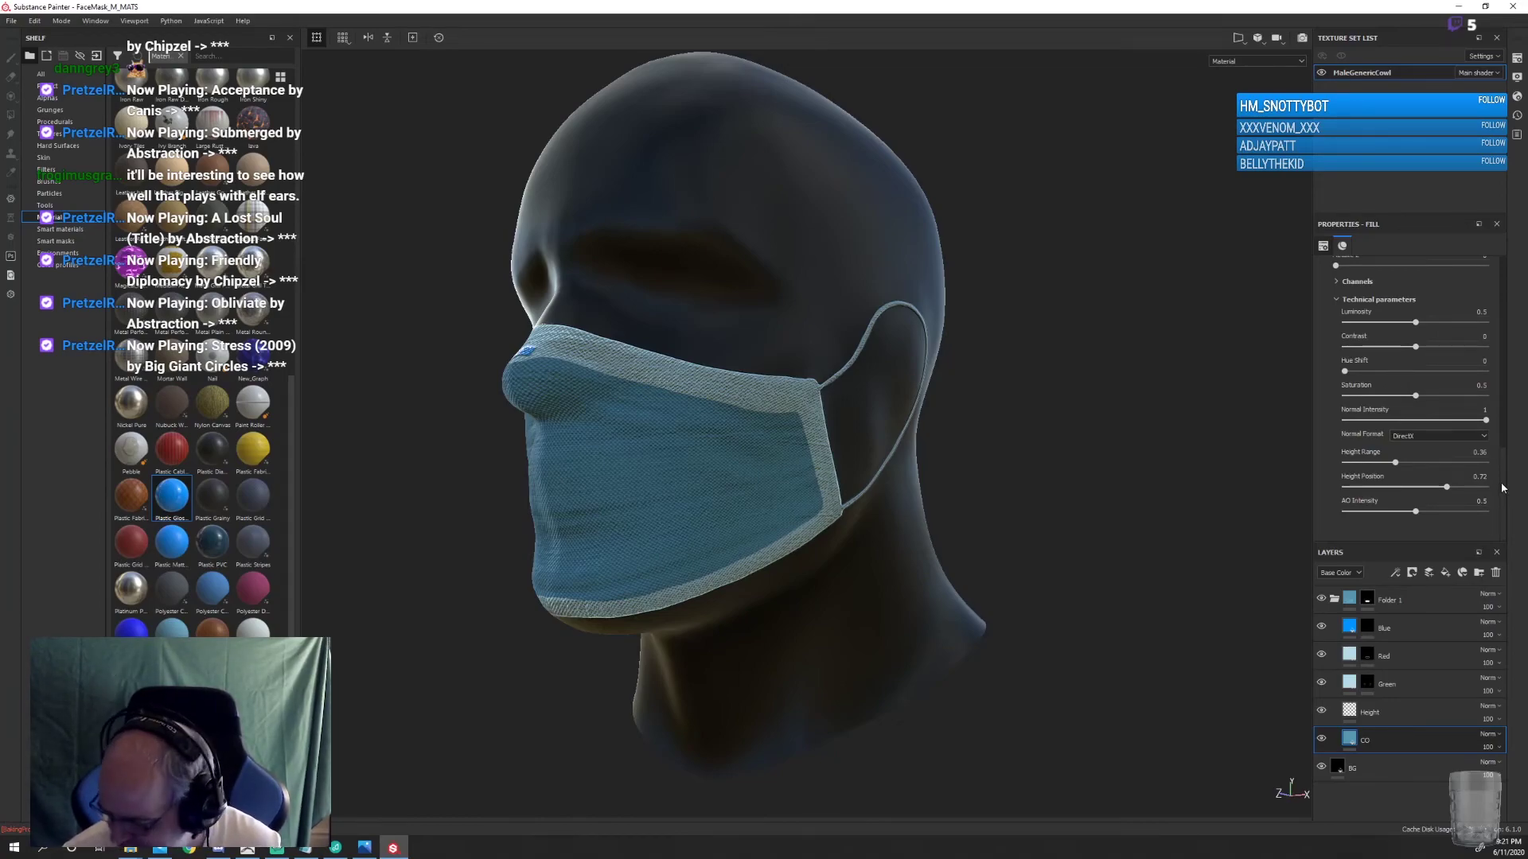
# Toggle the CO layer off and on to compare, then set Height Position to 0.77
pyautogui.click(1321, 738)
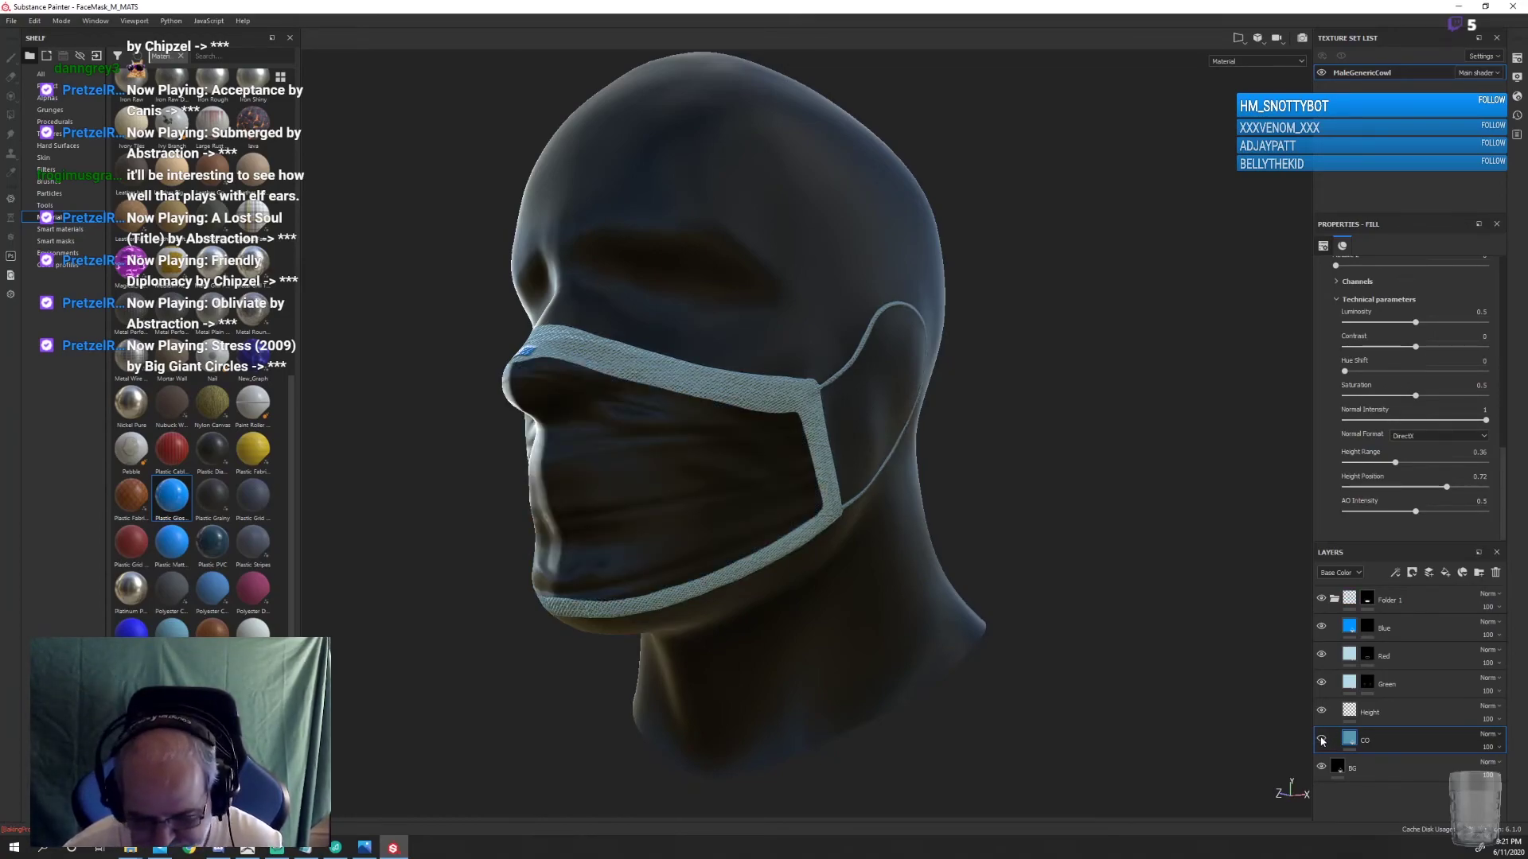
pyautogui.click(1321, 739)
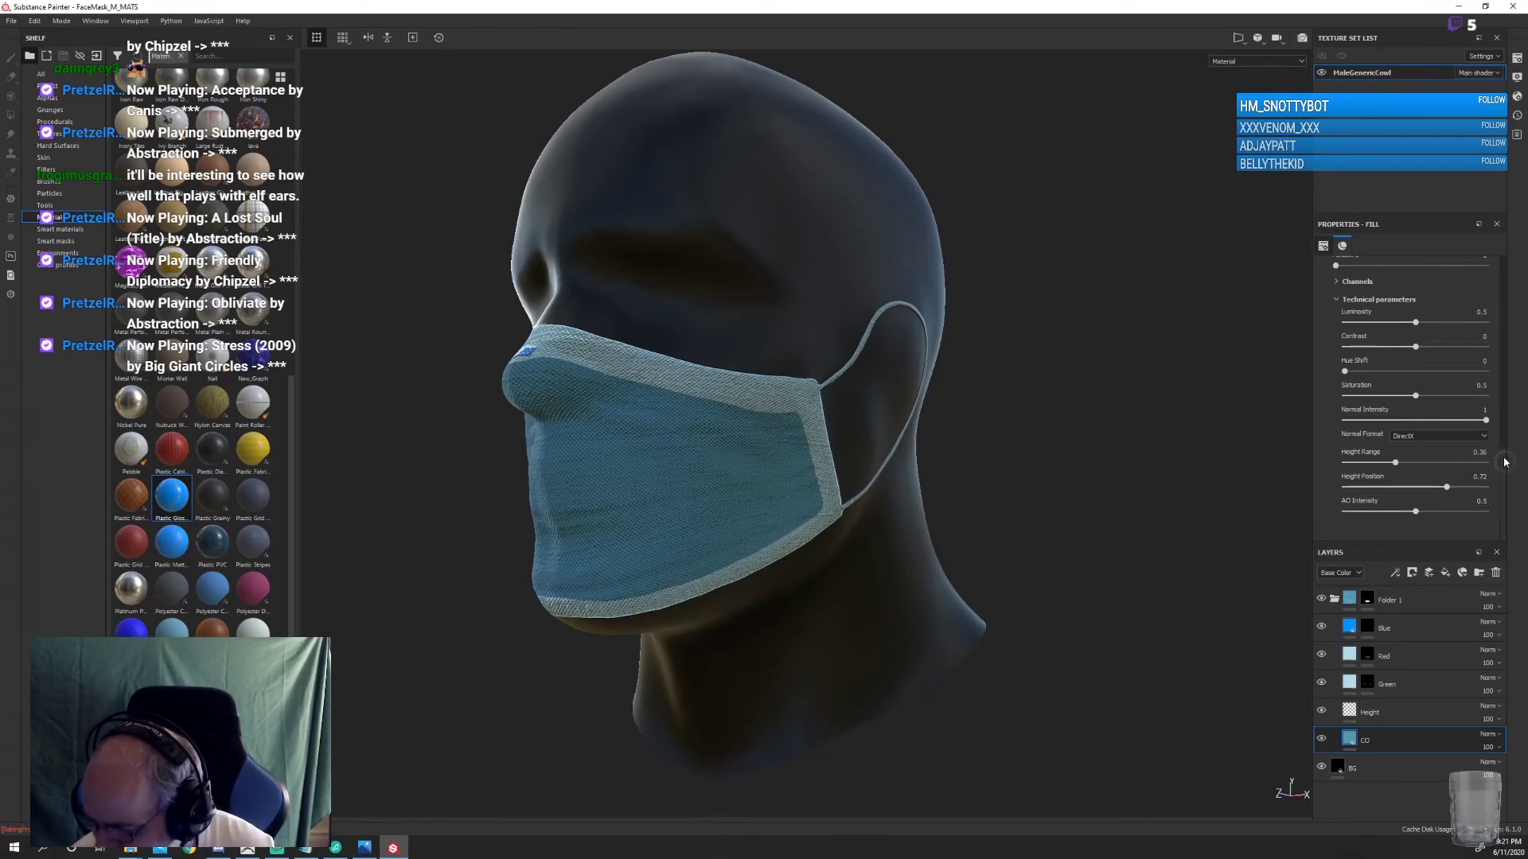
pyautogui.moveTo(1505, 461)
pyautogui.mouseDown()
pyautogui.moveTo(1506, 413)
pyautogui.moveTo(1505, 477)
pyautogui.moveTo(1407, 487)
pyautogui.mouseUp()
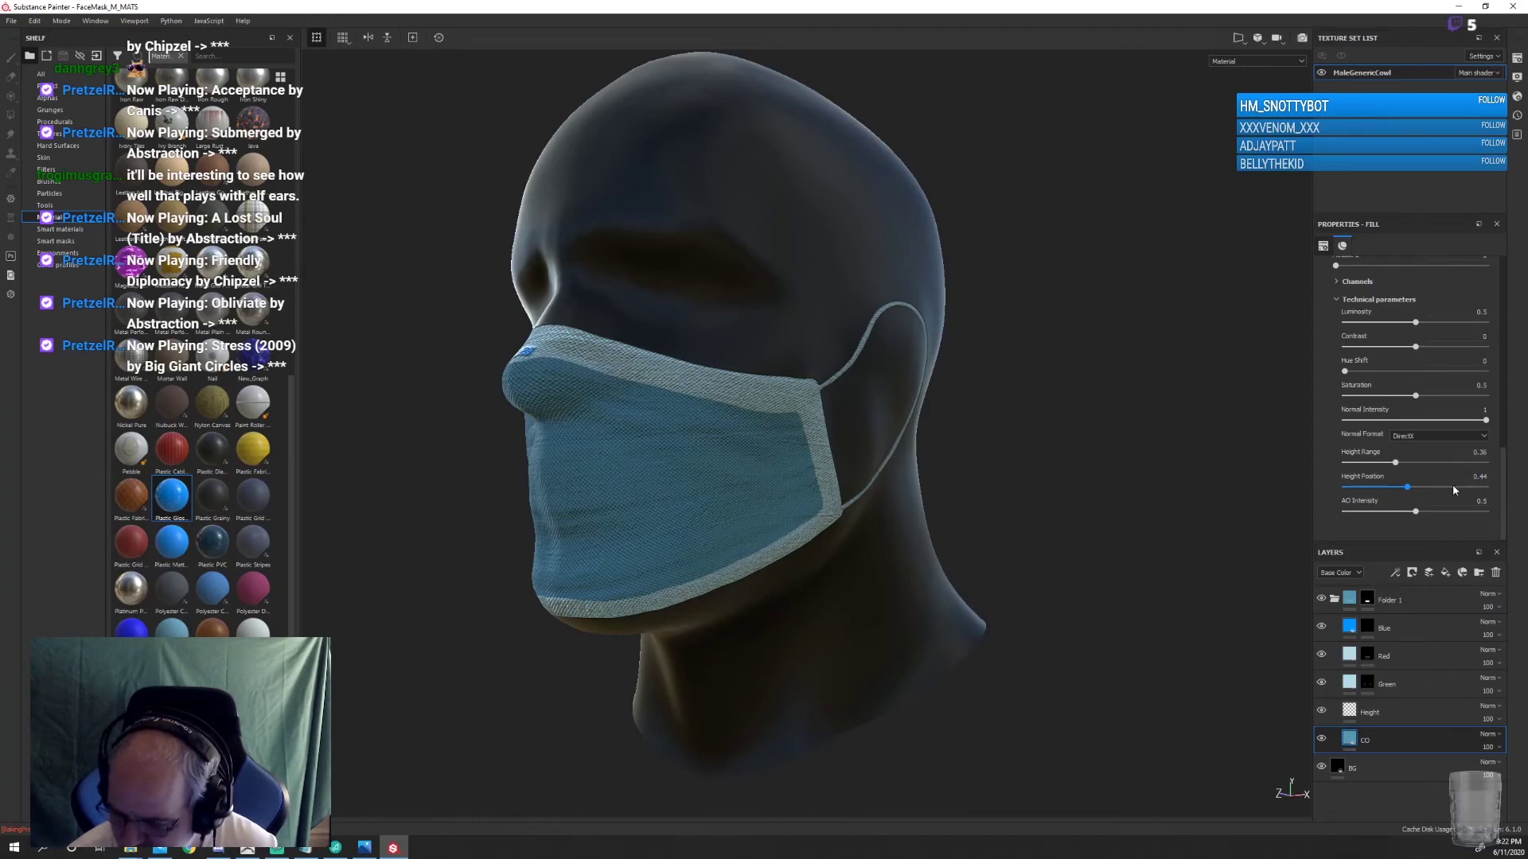
pyautogui.click(1454, 488)
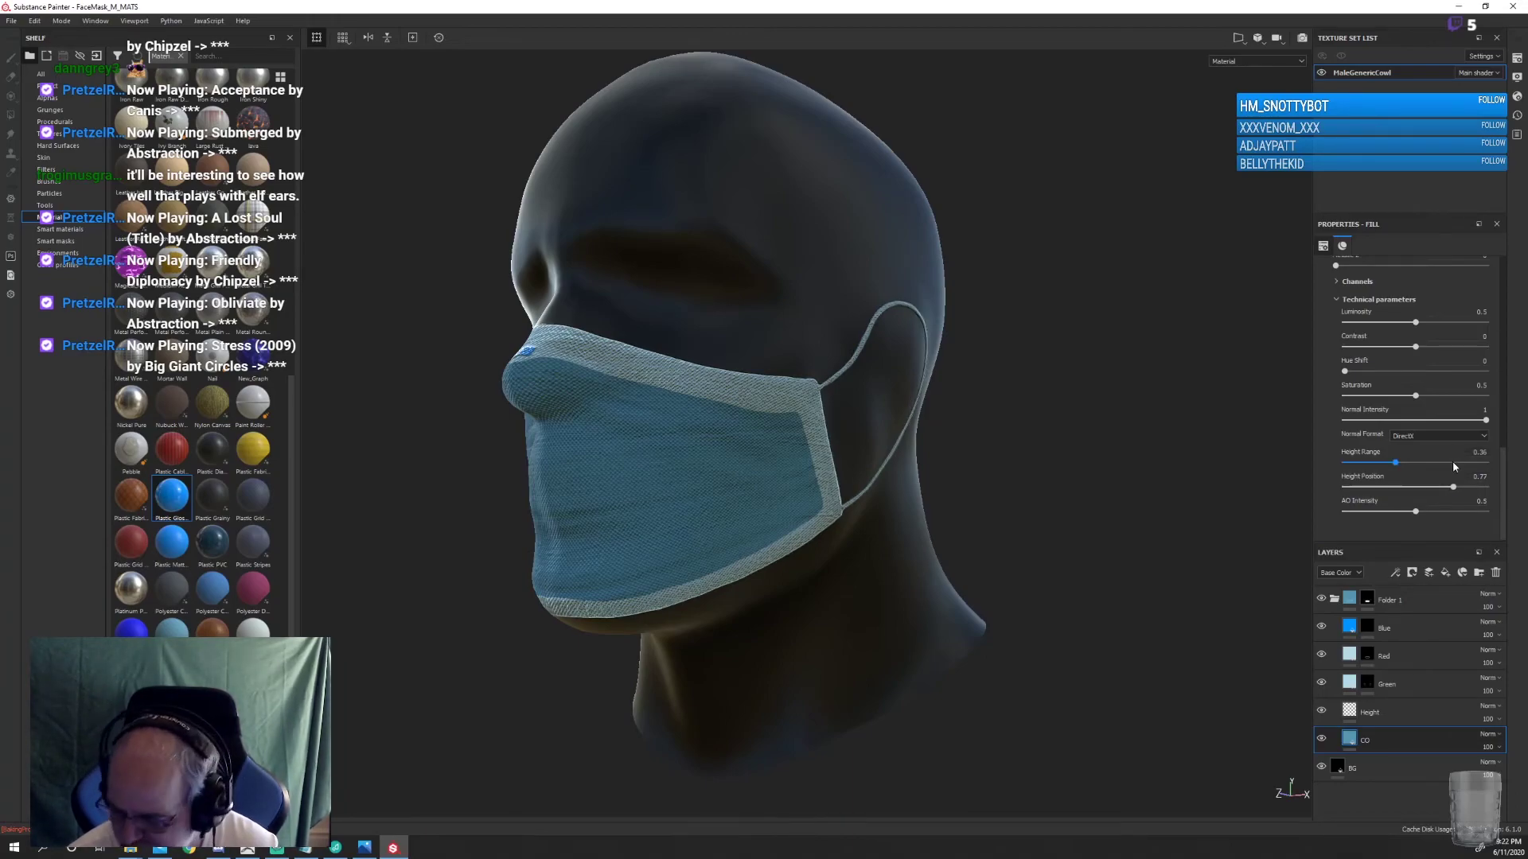
pyautogui.moveTo(1504, 465); pyautogui.dragTo(1501, 460)
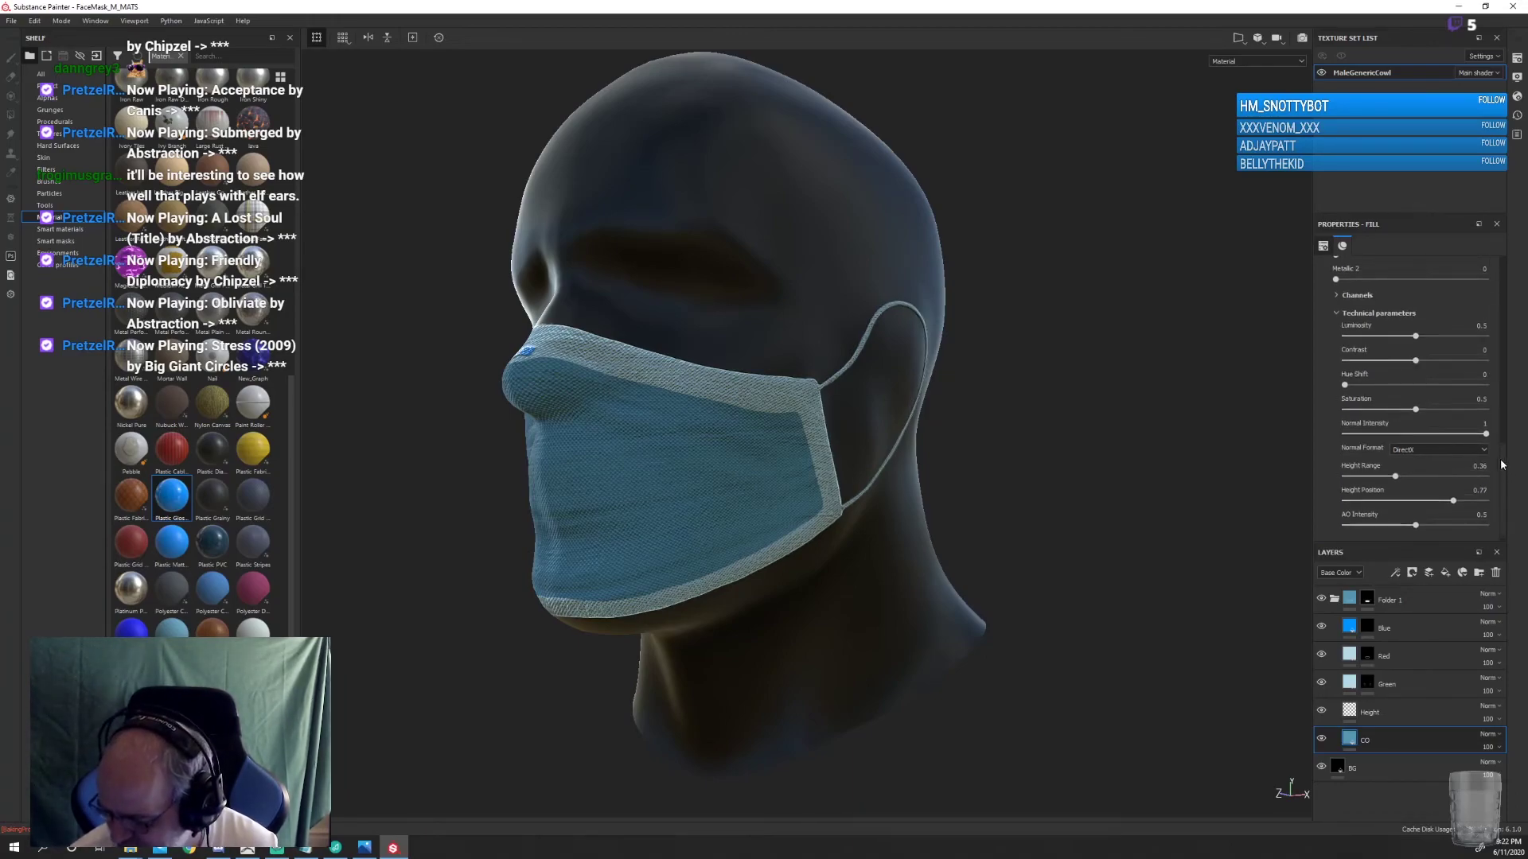
# Select the Red trim layer and expand its technical parameters to show the height sliders
pyautogui.click(1351, 655)
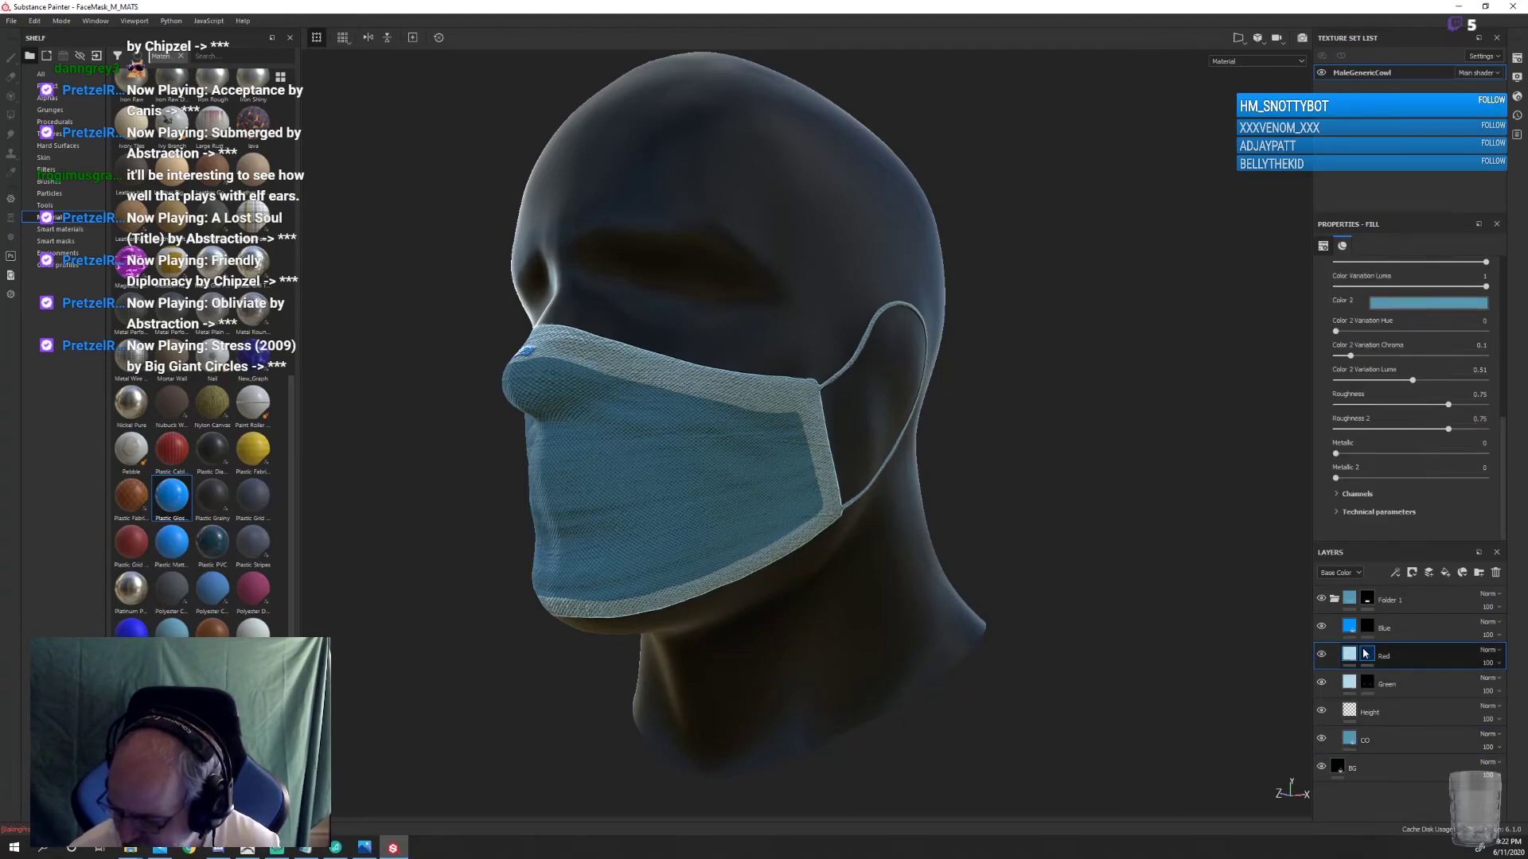
pyautogui.click(1405, 511)
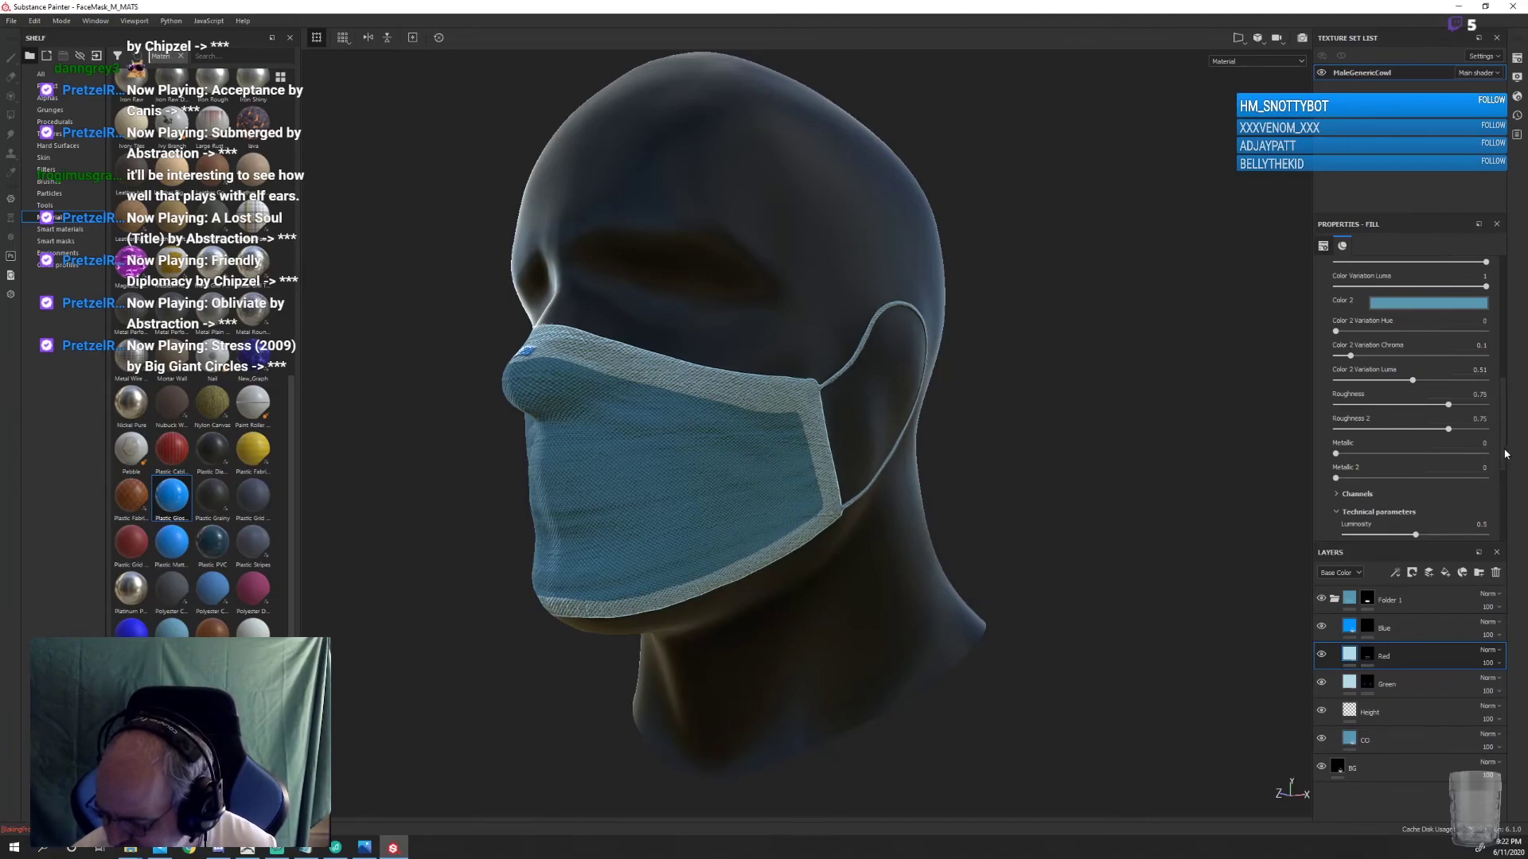
pyautogui.moveTo(1506, 454); pyautogui.dragTo(1495, 510)
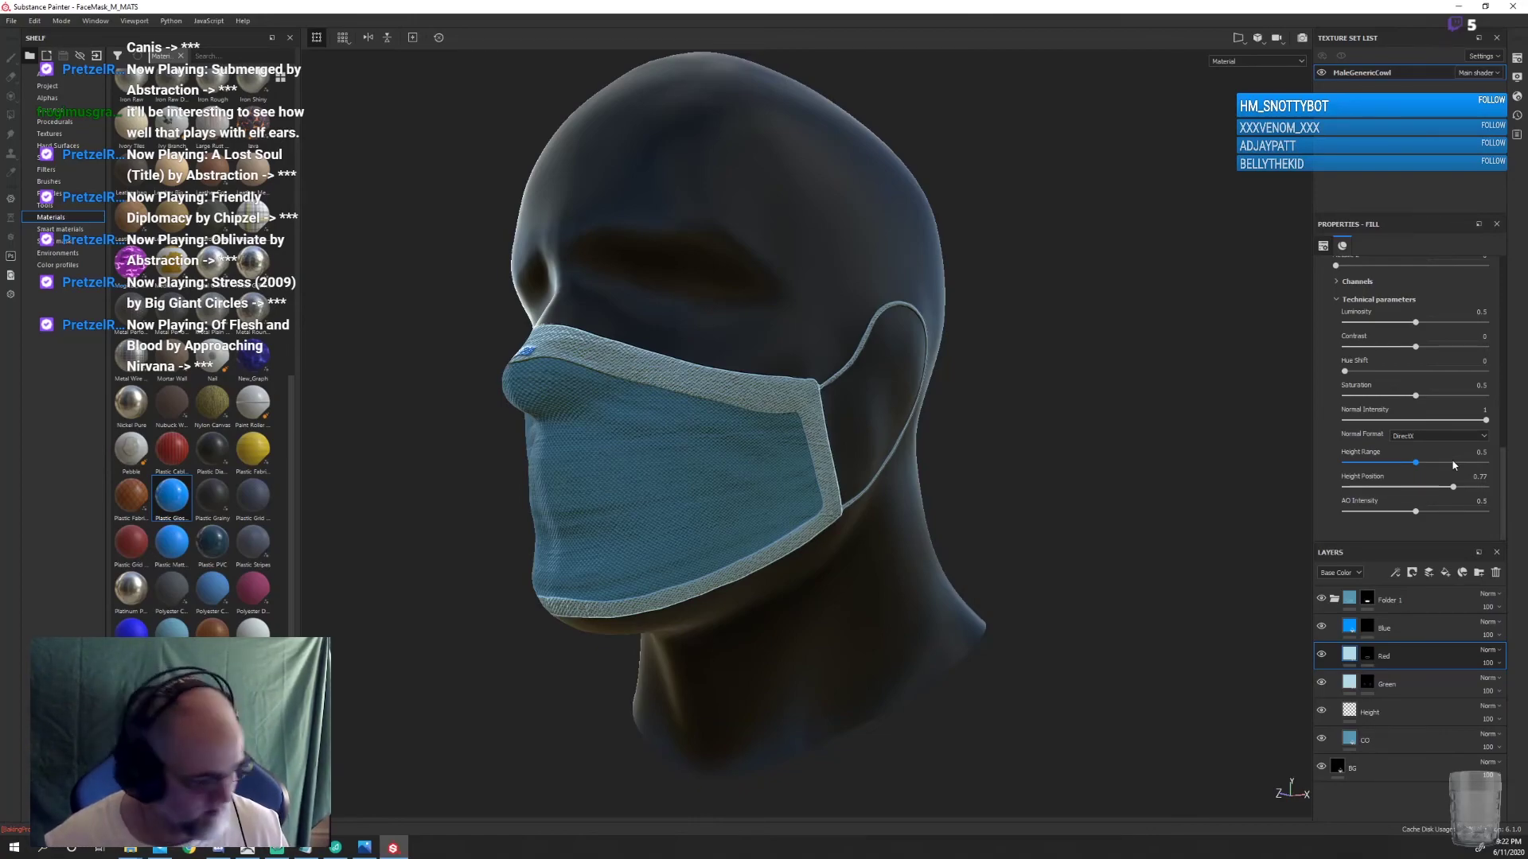
pyautogui.scroll(3, 1453, 465)
pyautogui.click(1058, 512)
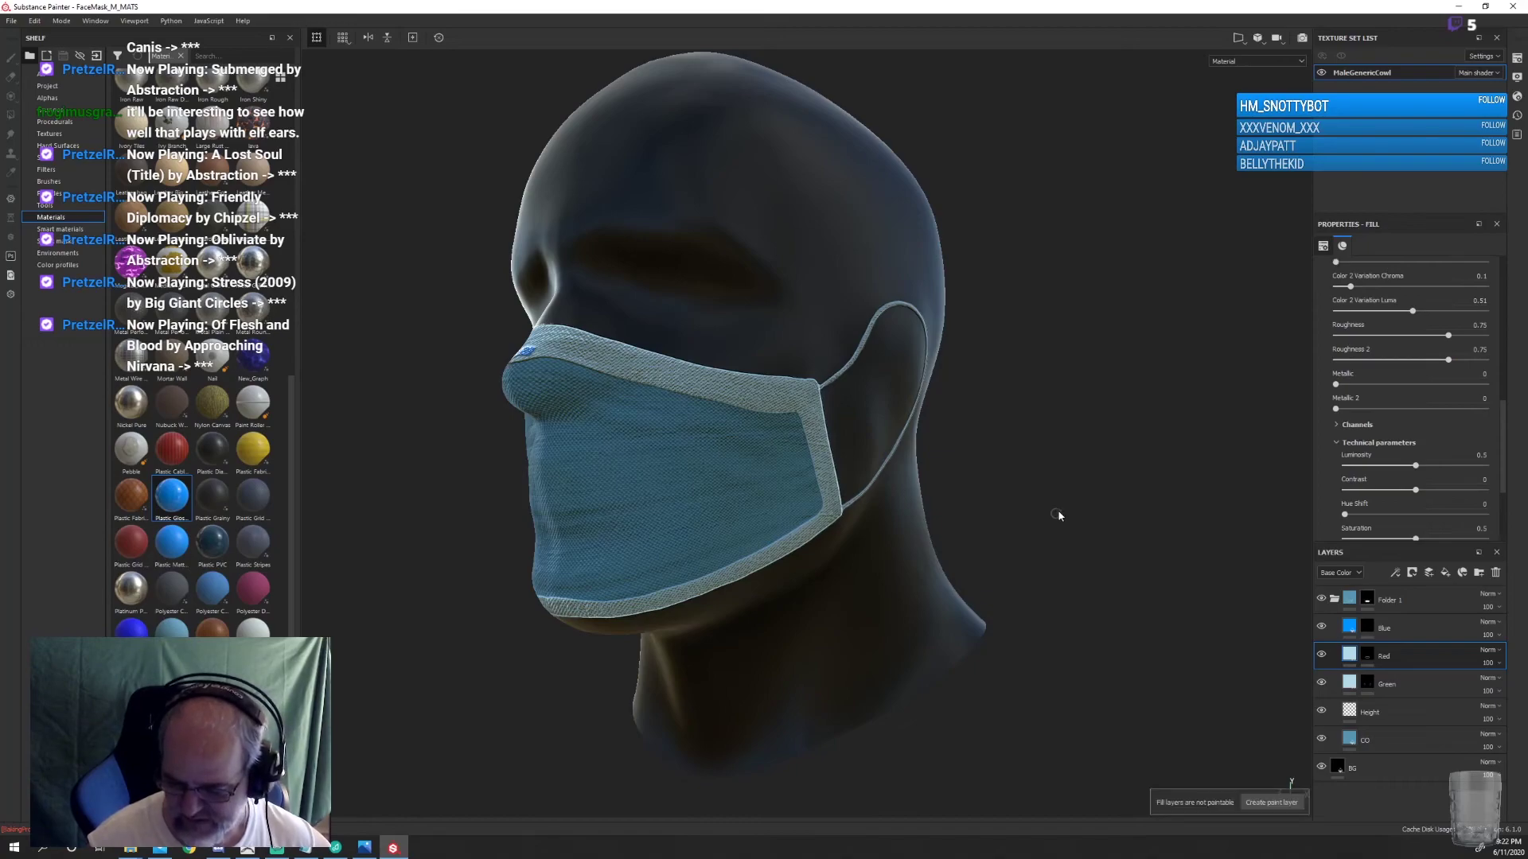
pyautogui.keyDown('alt'); pyautogui.moveTo(1057, 512); pyautogui.dragTo(1063, 516); pyautogui.keyUp('alt')
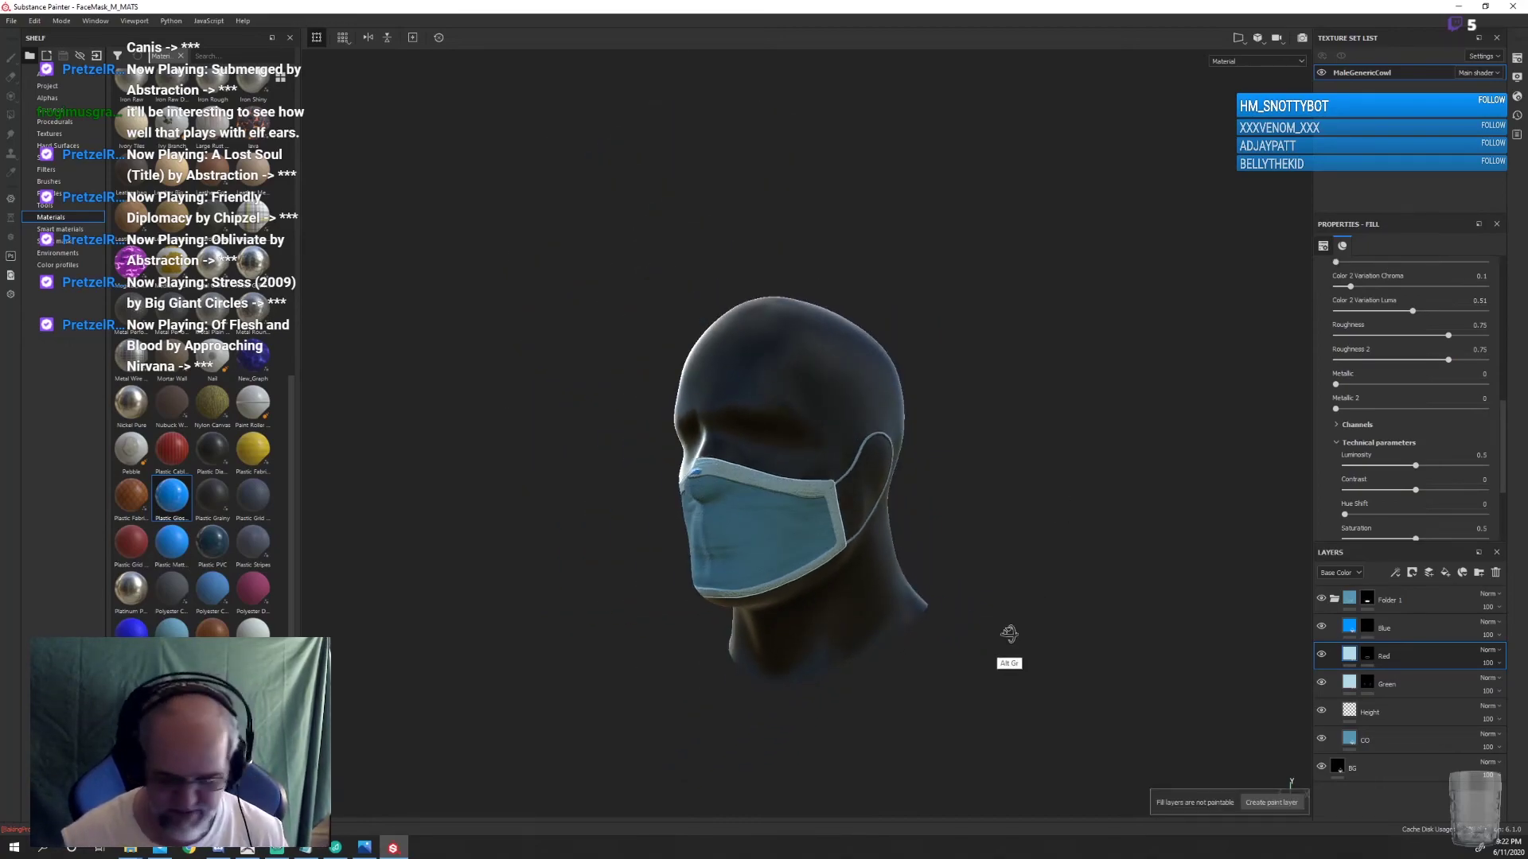
# Orbit and pan the head to a frontal view, then switch to the FaceMask_F_Mats window
pyautogui.moveTo(1009, 634)
pyautogui.keyDown('alt'); pyautogui.mouseDown()
pyautogui.moveTo(1044, 604)
pyautogui.moveTo(1095, 614)
pyautogui.moveTo(1095, 583)
pyautogui.moveTo(953, 598)
pyautogui.mouseUp(); pyautogui.keyUp('alt')
pyautogui.keyDown('alt'); pyautogui.moveTo(1000, 579); pyautogui.dragTo(920, 450, button='middle'); pyautogui.keyUp('alt')
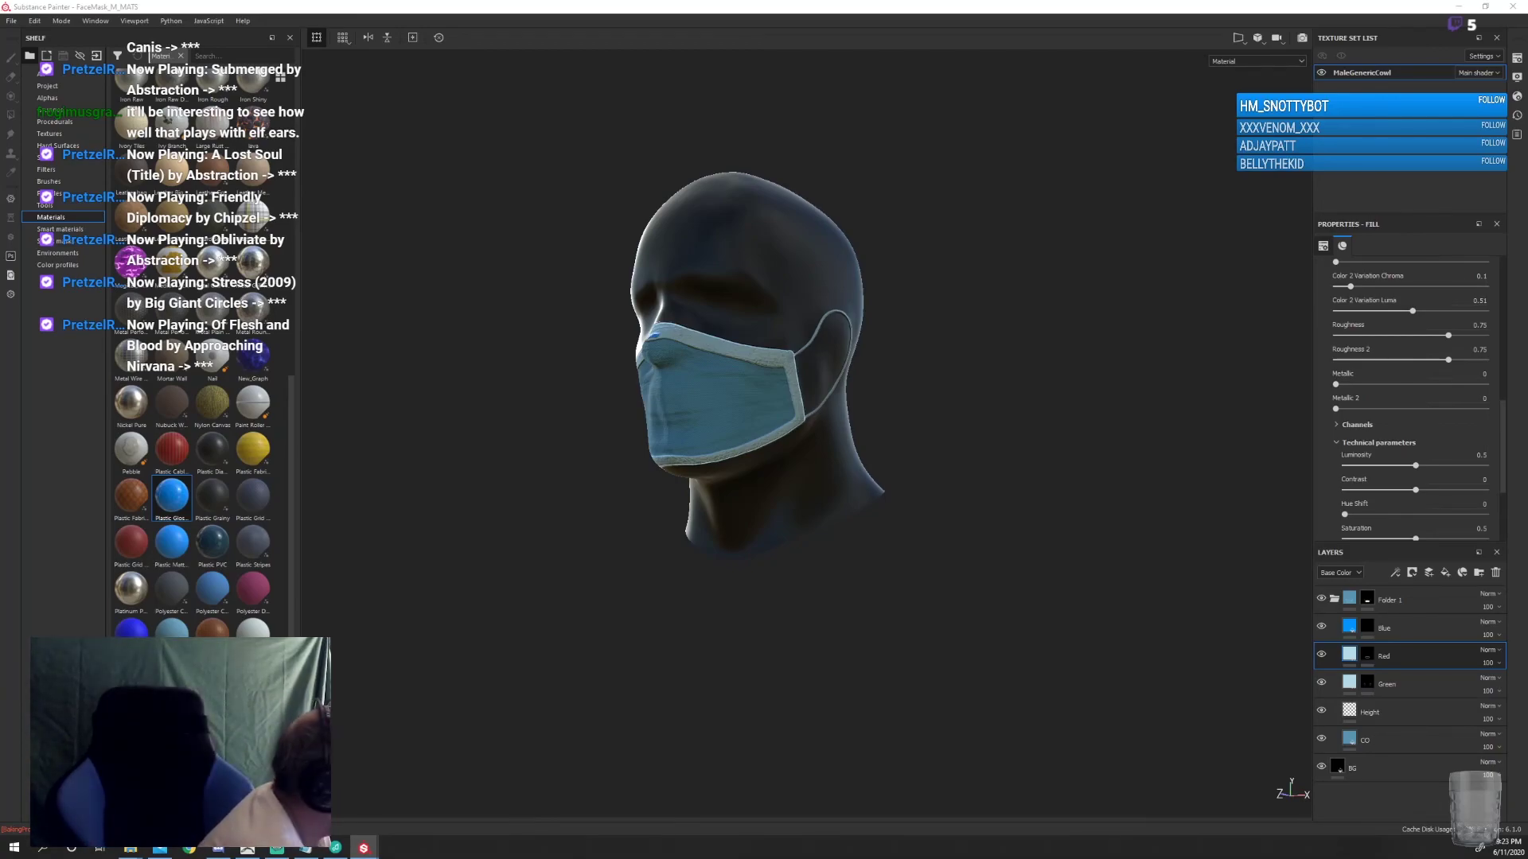
pyautogui.hotkey('alt', 'Tab')
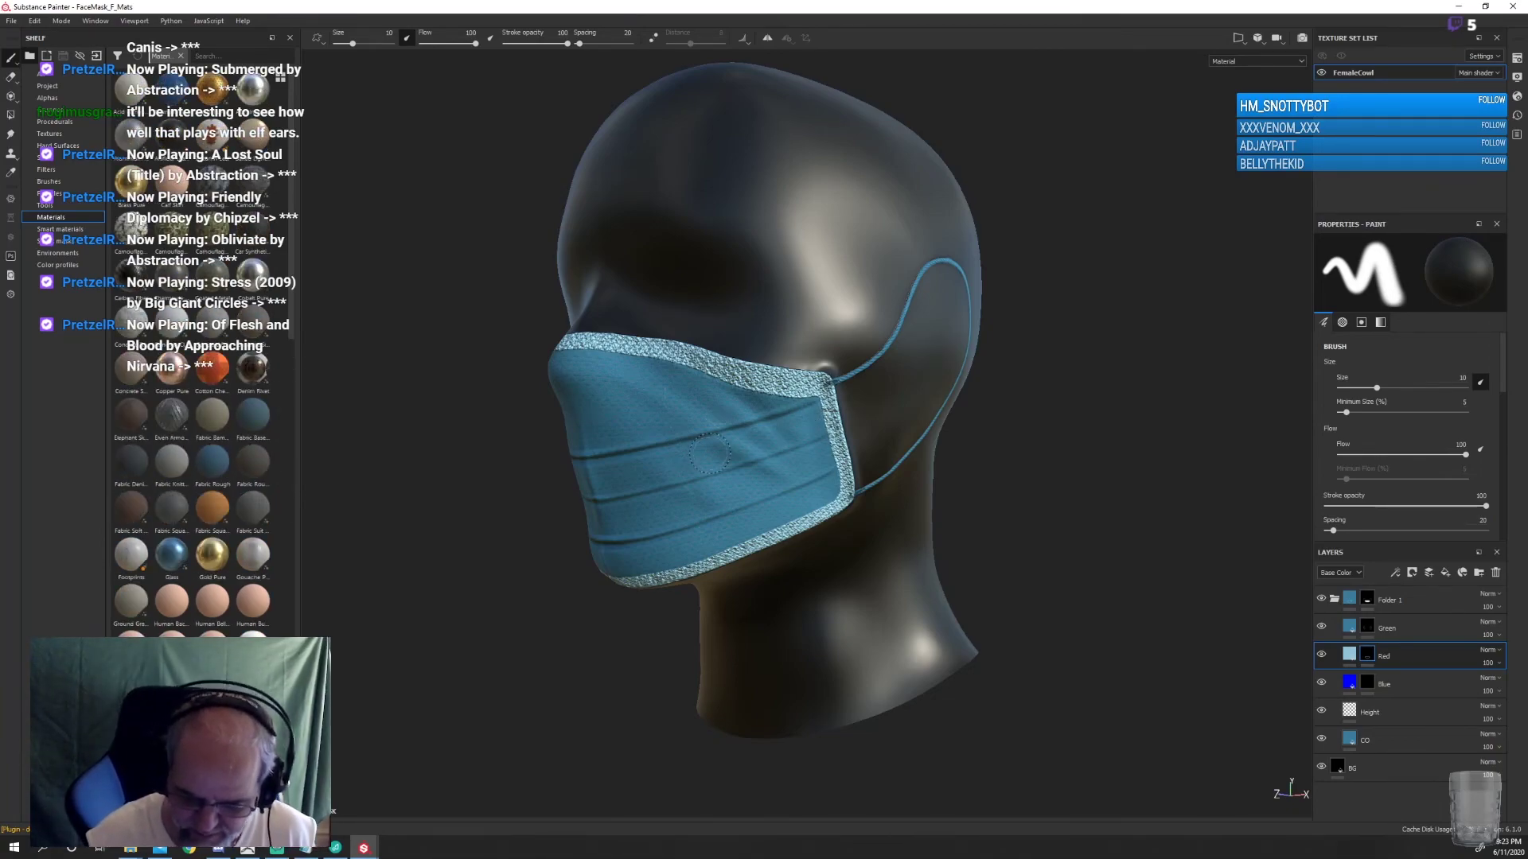
# Orbit the F_Mats head, then view the FaceMask_M_MATS head in side and front views
pyautogui.moveTo(1057, 637)
pyautogui.keyDown('alt'); pyautogui.mouseDown()
pyautogui.moveTo(1156, 585)
pyautogui.moveTo(1020, 580)
pyautogui.moveTo(1109, 597)
pyautogui.mouseUp(); pyautogui.keyUp('alt')
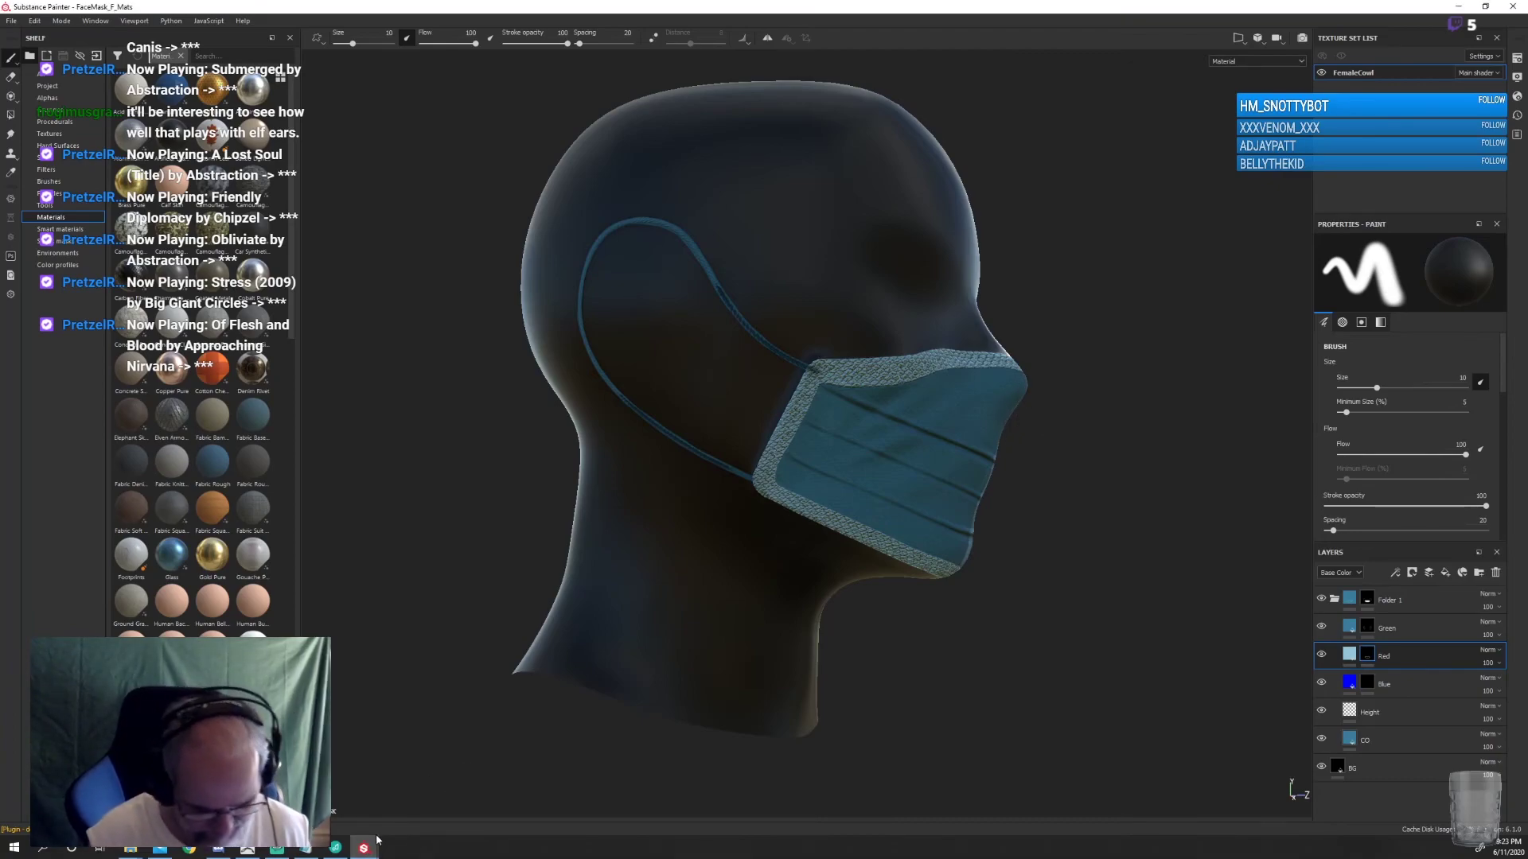
pyautogui.moveTo(363, 848)
pyautogui.click(350, 795)
pyautogui.keyDown('alt'); pyautogui.moveTo(1047, 536); pyautogui.dragTo(958, 362); pyautogui.keyUp('alt')
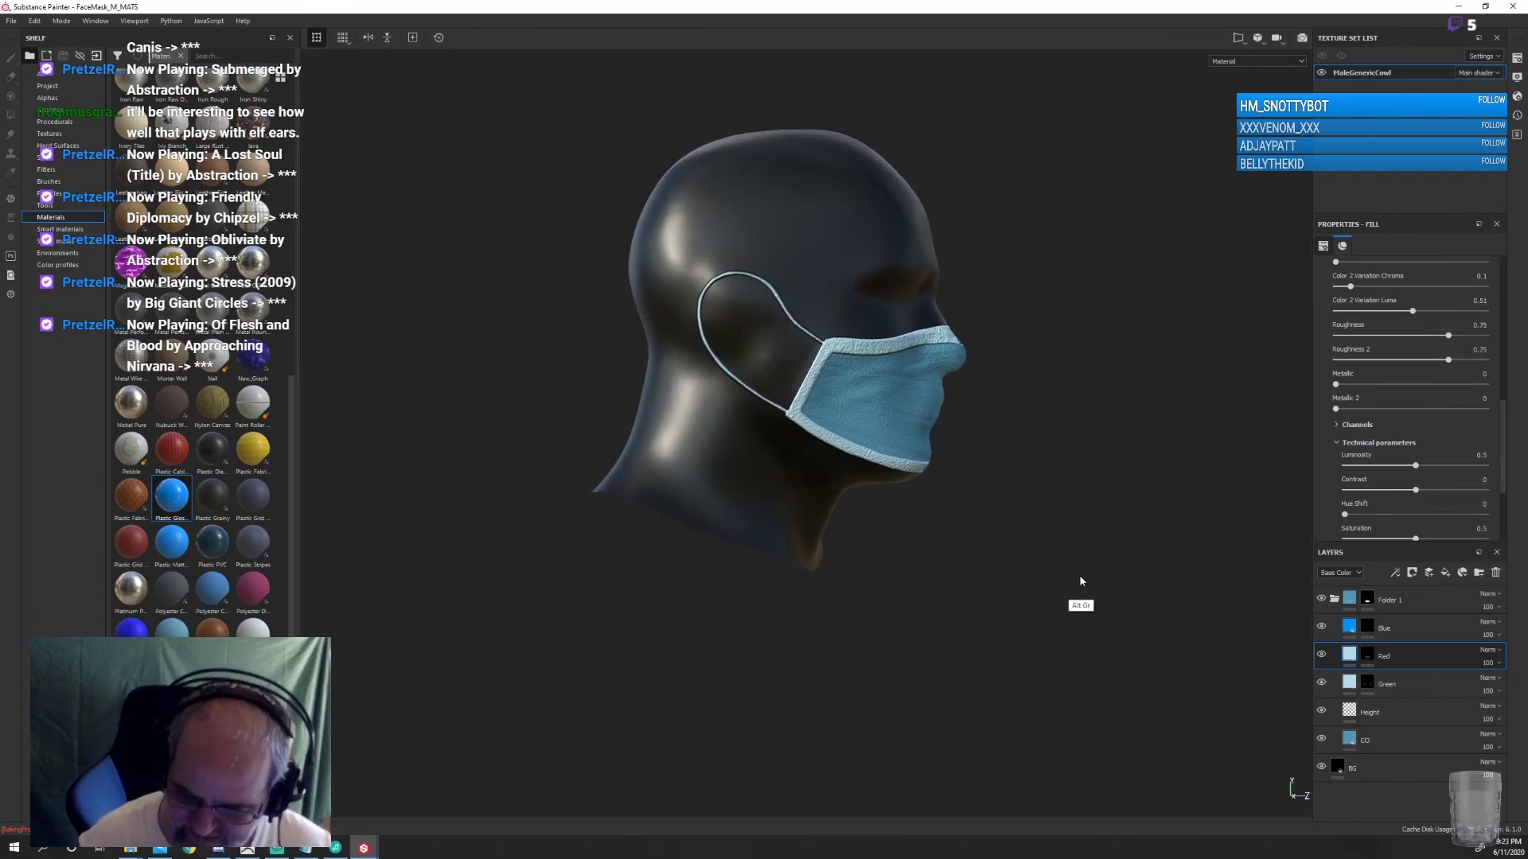
pyautogui.moveTo(1081, 581)
pyautogui.keyDown('alt'); pyautogui.mouseDown()
pyautogui.moveTo(921, 573)
pyautogui.moveTo(982, 528)
pyautogui.moveTo(859, 551)
pyautogui.mouseUp(); pyautogui.keyUp('alt')
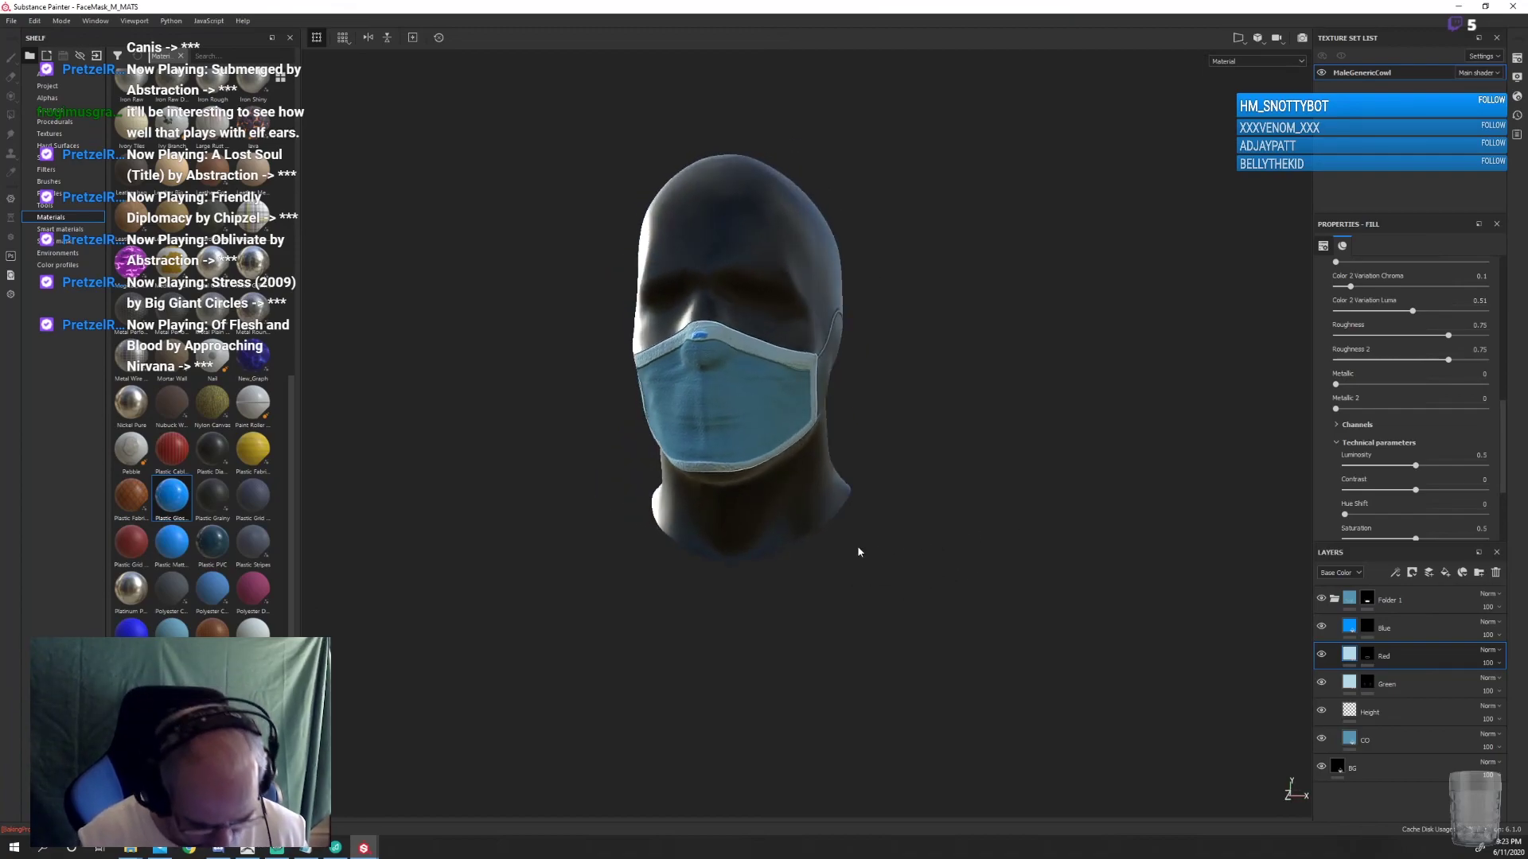
# Return to FaceMask_F_Mats, orbit to a three-quarter front view, then minimize that window
pyautogui.click(429, 800)
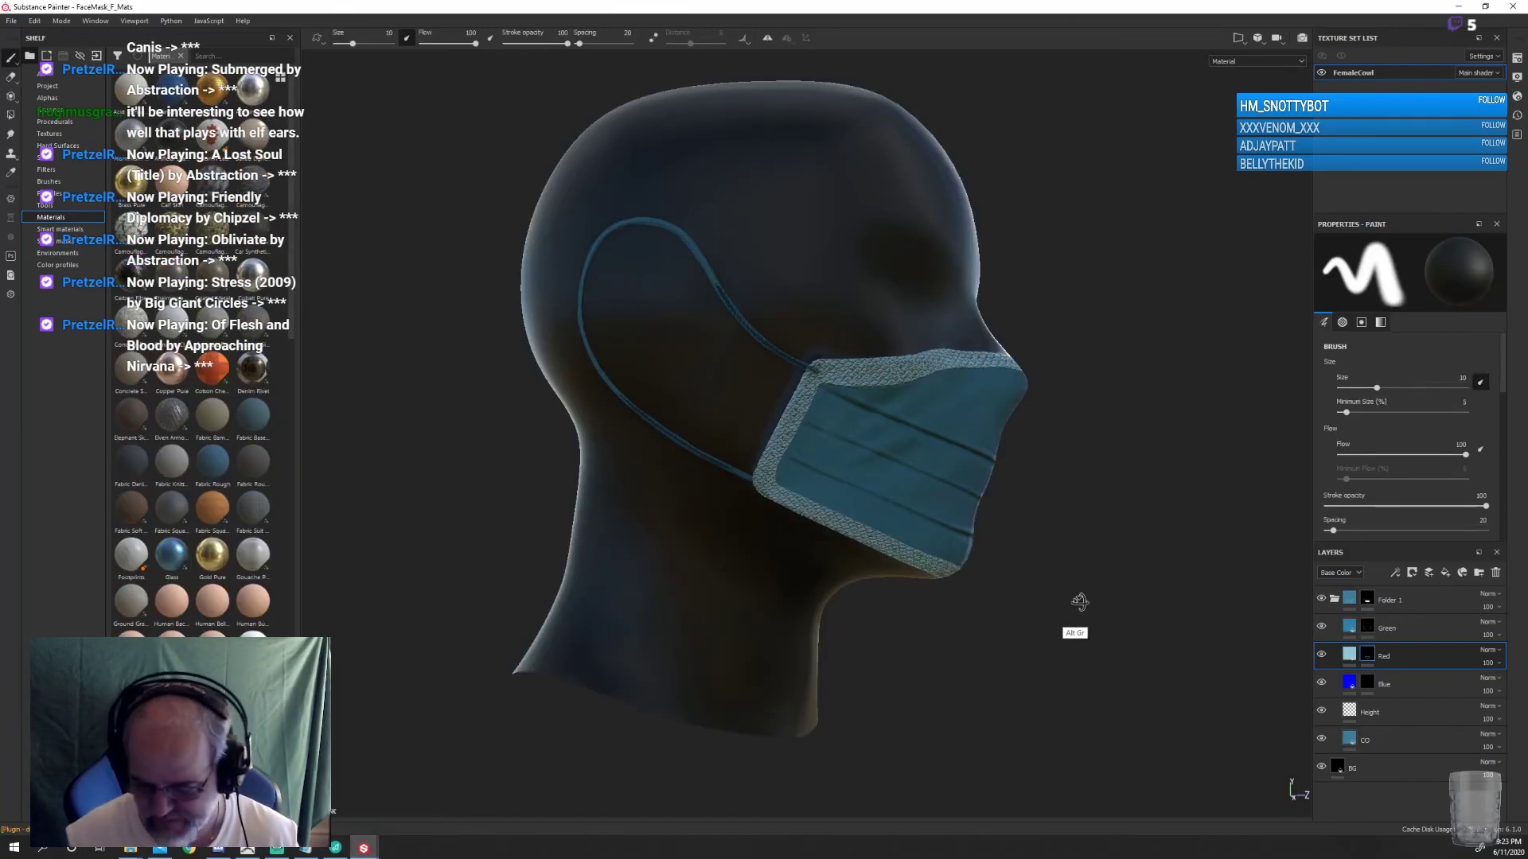
pyautogui.moveTo(1079, 602)
pyautogui.keyDown('alt'); pyautogui.mouseDown()
pyautogui.moveTo(952, 590)
pyautogui.moveTo(1095, 546)
pyautogui.moveTo(956, 534)
pyautogui.moveTo(965, 512)
pyautogui.moveTo(1026, 509)
pyautogui.mouseUp(); pyautogui.keyUp('alt')
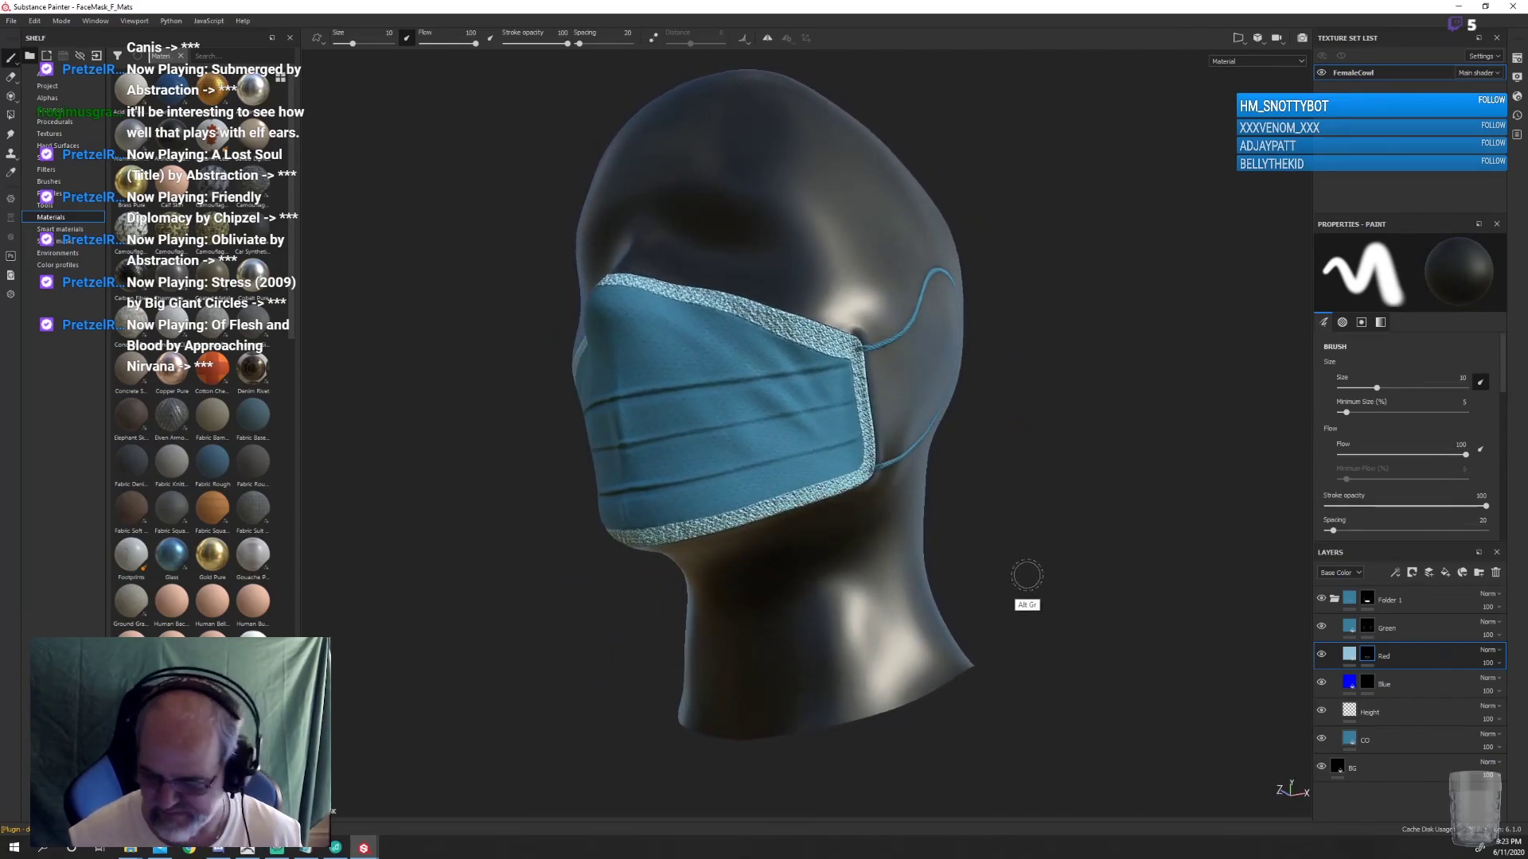
pyautogui.keyDown('alt'); pyautogui.moveTo(1027, 575); pyautogui.dragTo(1017, 587); pyautogui.keyUp('alt')
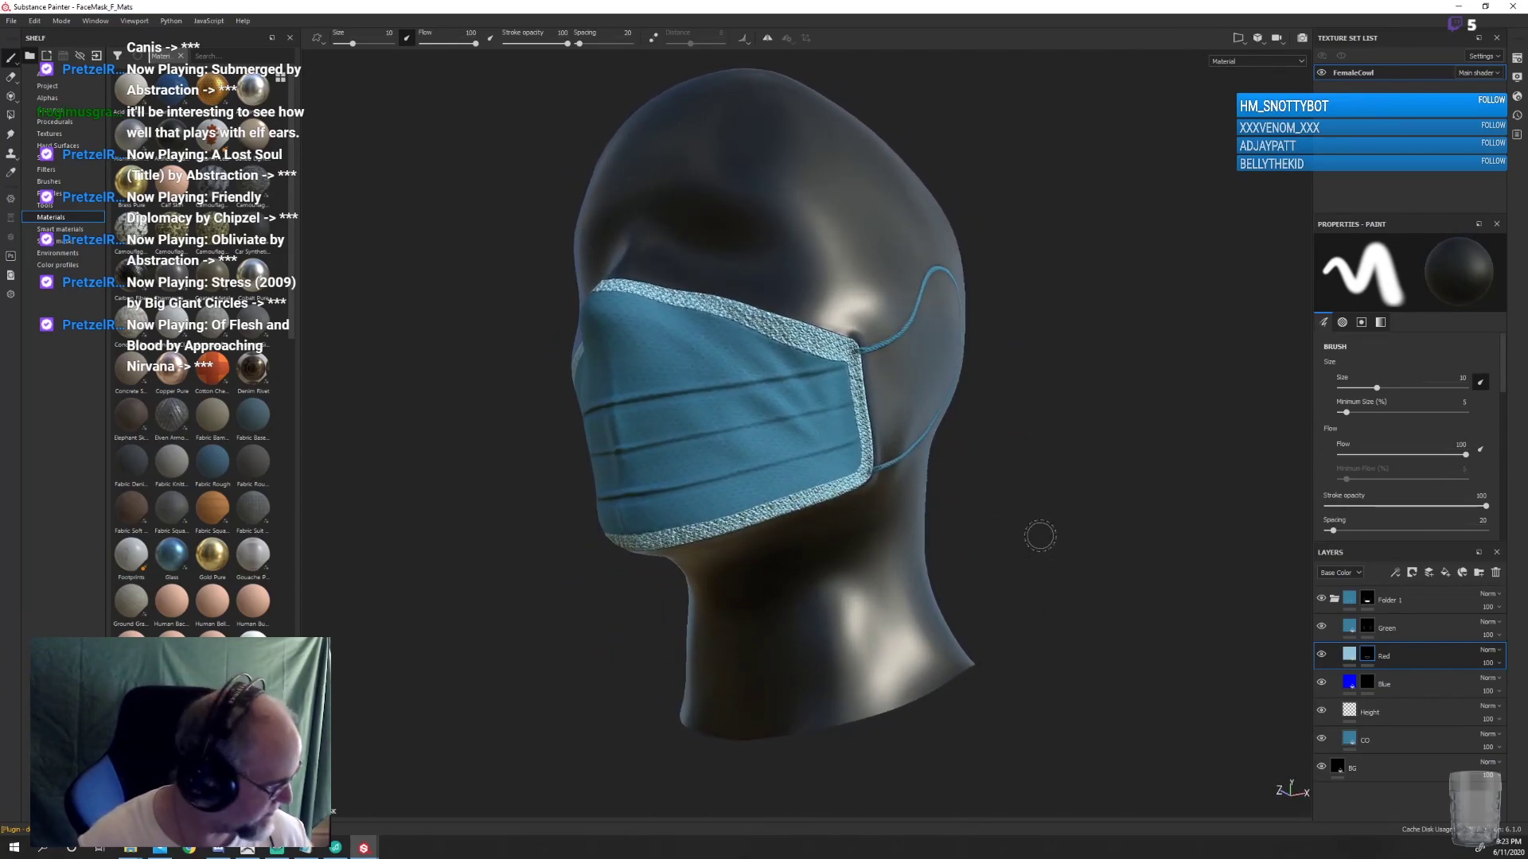
pyautogui.scroll(-5, 1040, 536)
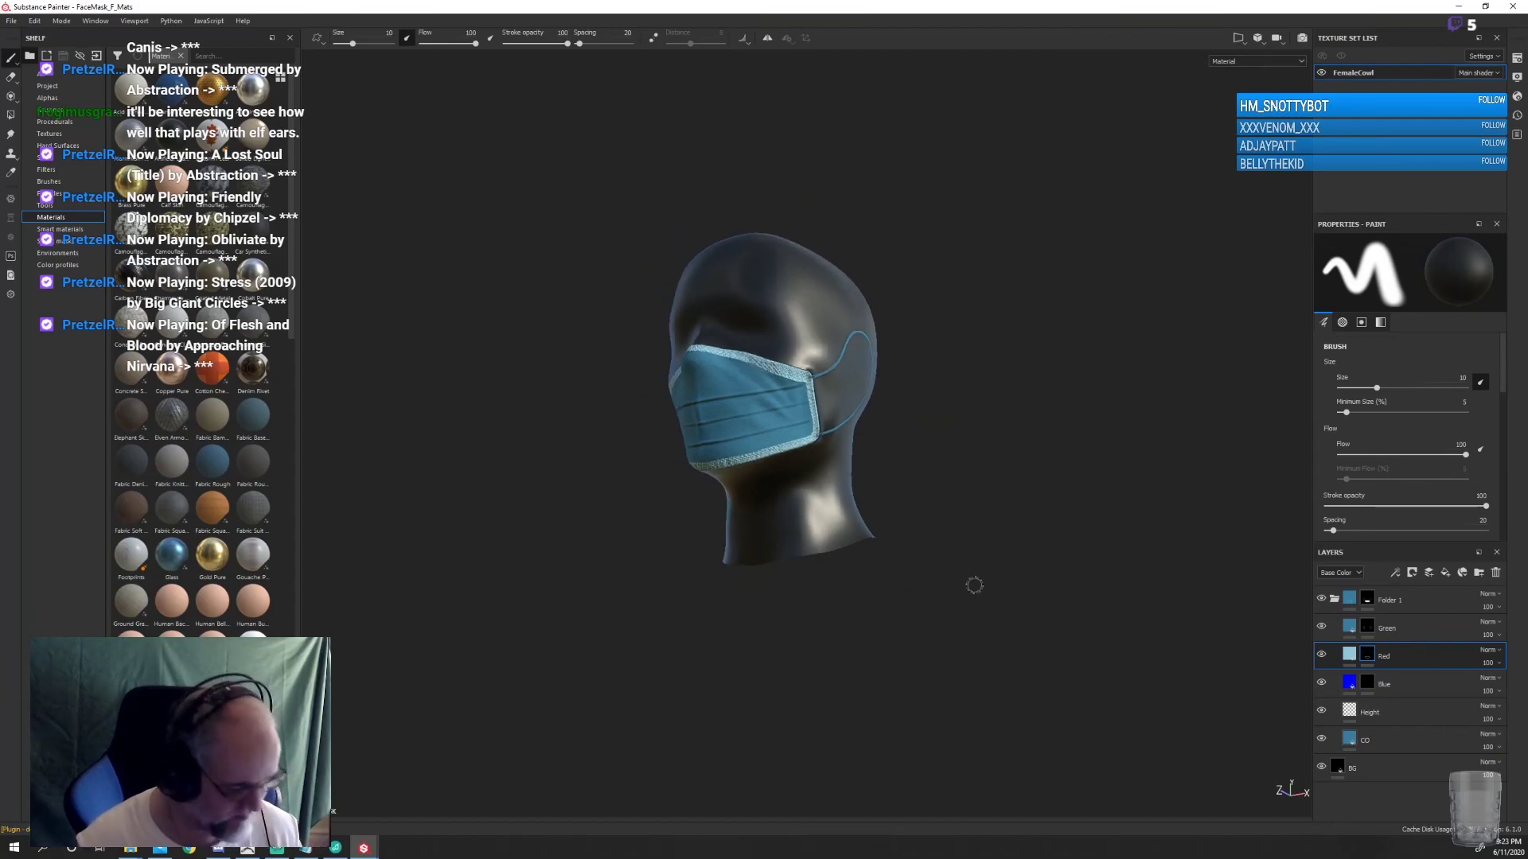
pyautogui.moveTo(974, 585)
pyautogui.keyDown('alt'); pyautogui.mouseDown()
pyautogui.moveTo(1010, 613)
pyautogui.moveTo(993, 604)
pyautogui.mouseUp(); pyautogui.keyUp('alt')
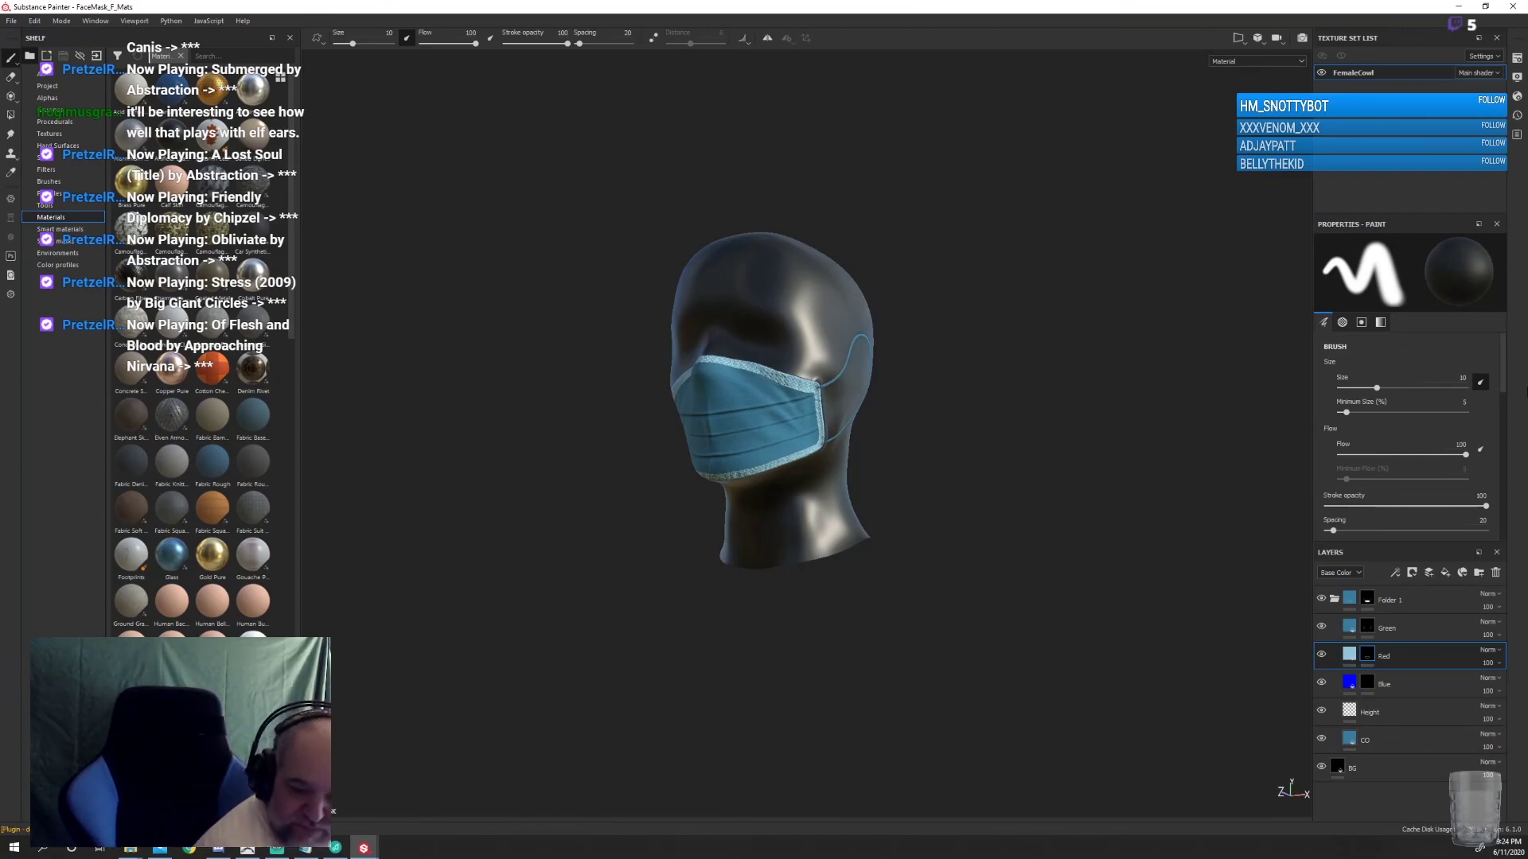
pyautogui.click(1458, 8)
# Minimize Substance Painter and close ZBrush, saving over the existing FaceMask_M.ZPR
pyautogui.click(1458, 8)
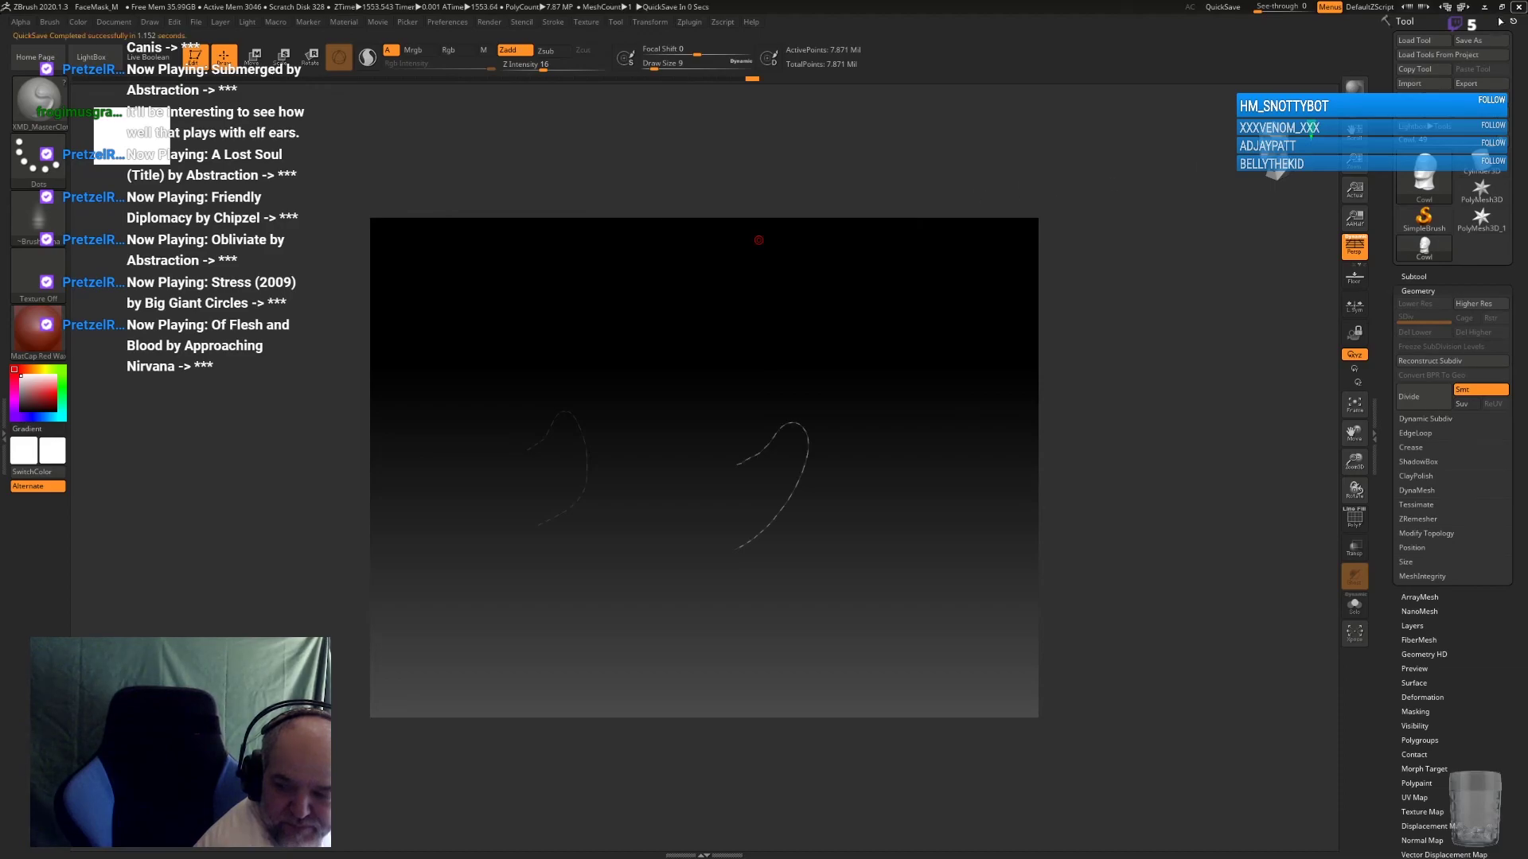
pyautogui.click(1519, 7)
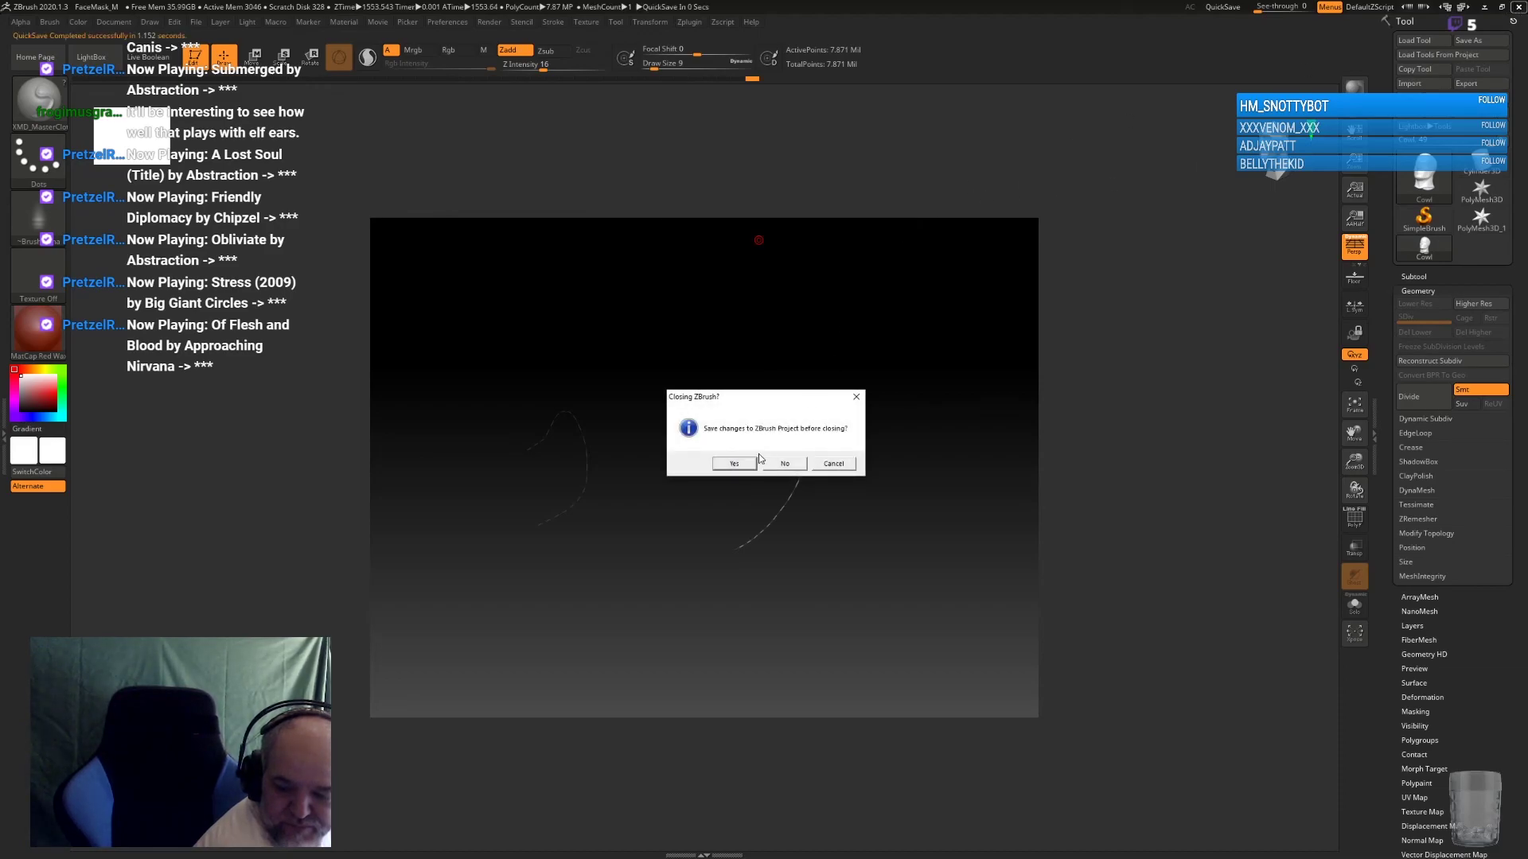
pyautogui.click(732, 460)
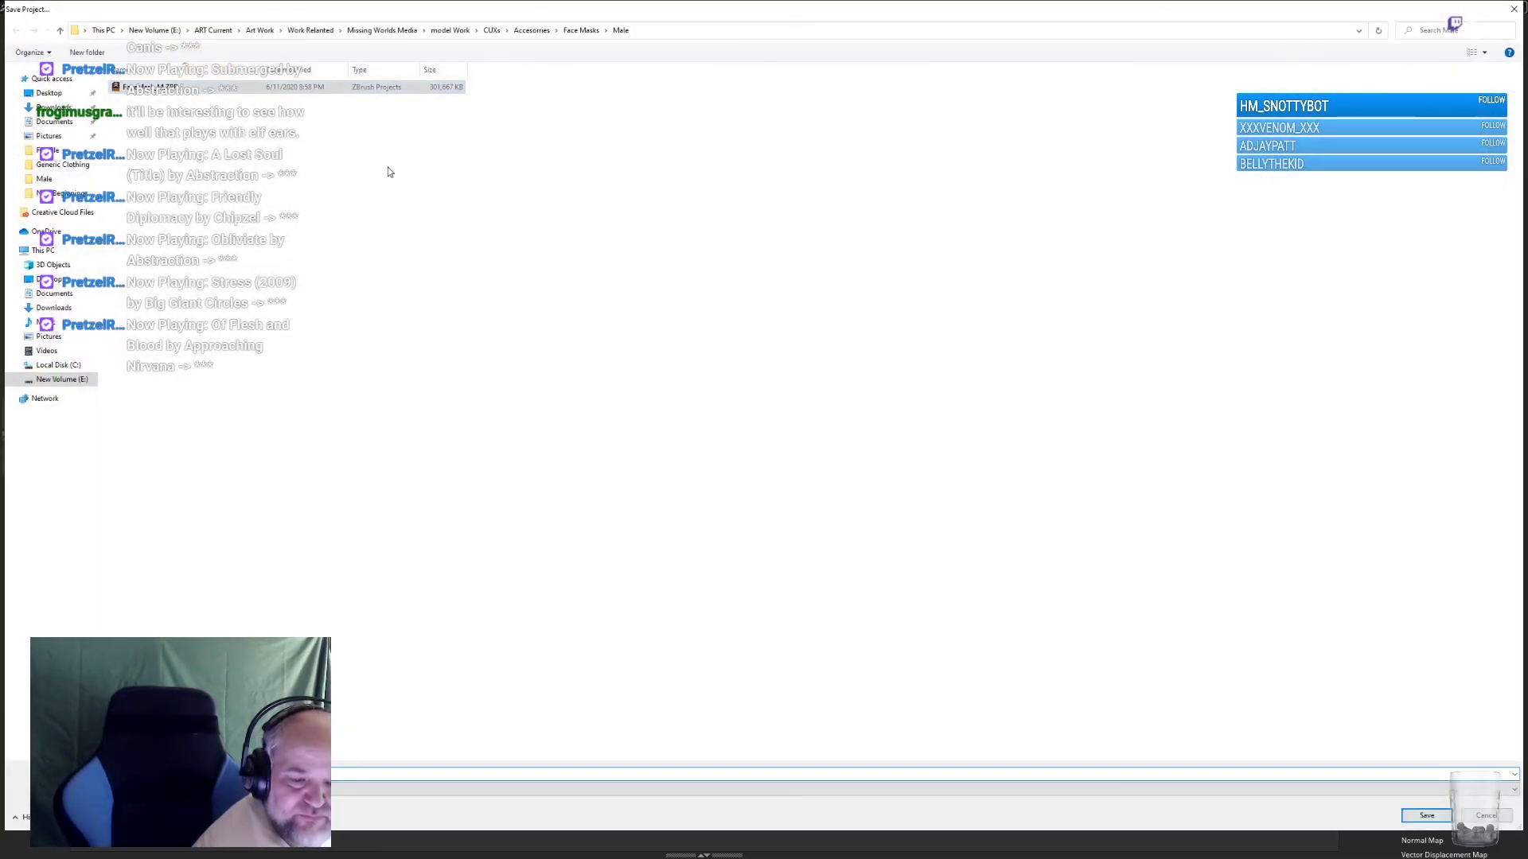
pyautogui.click(1424, 818)
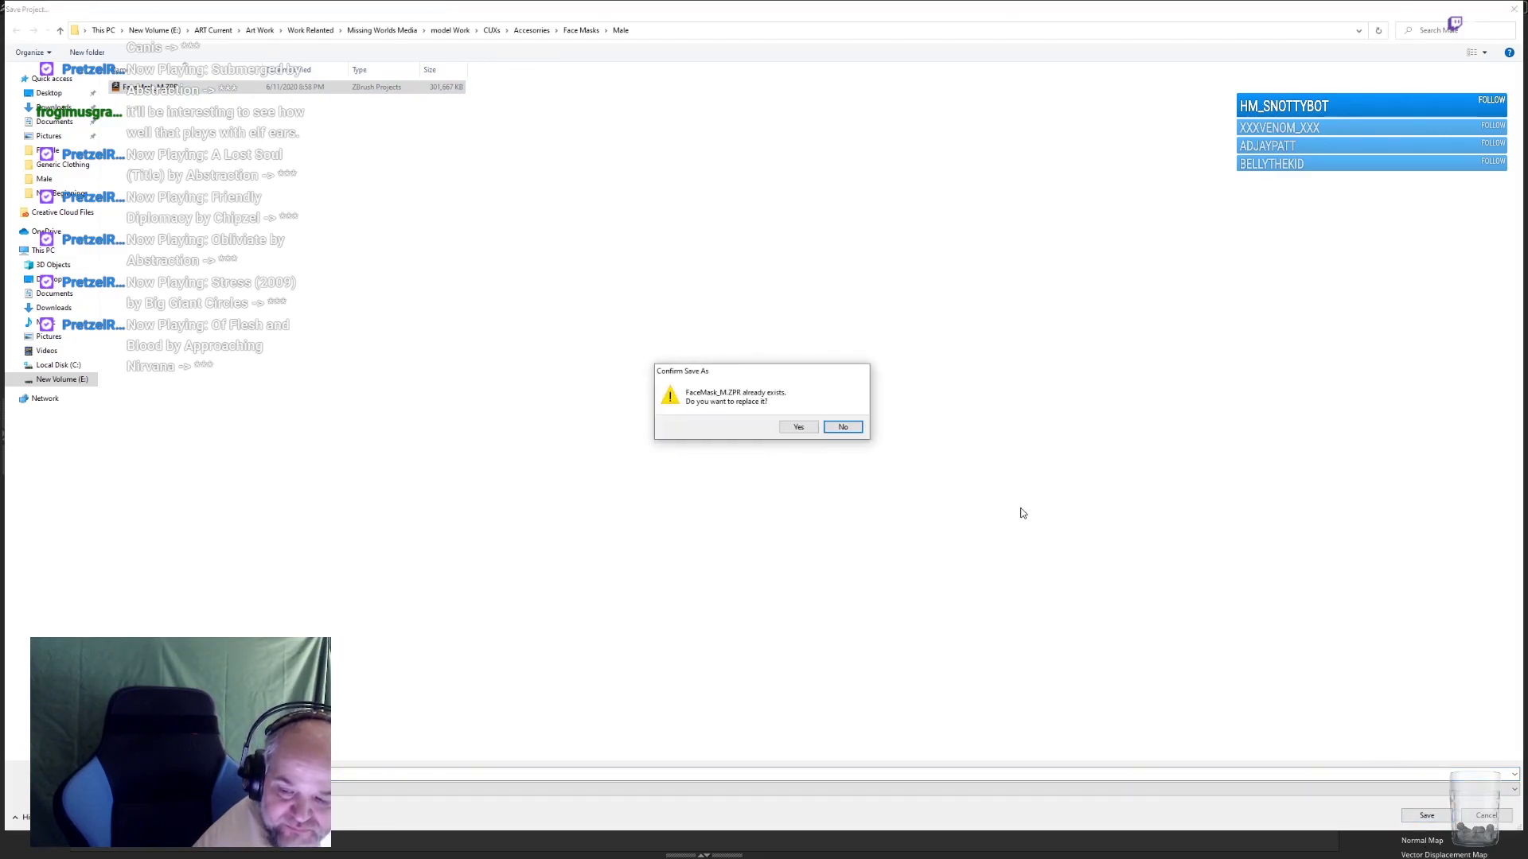
pyautogui.click(798, 428)
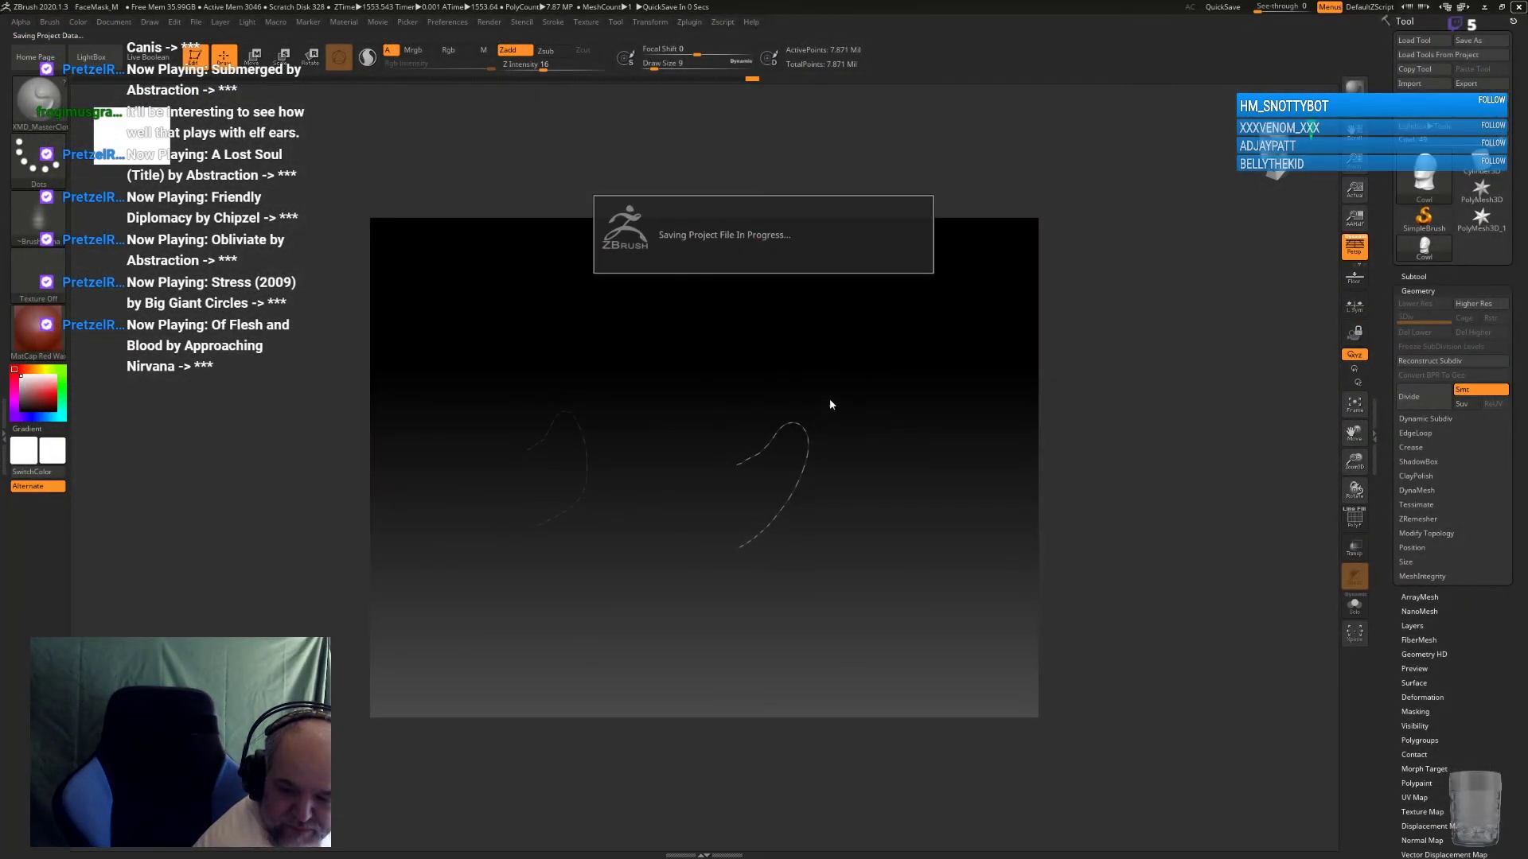